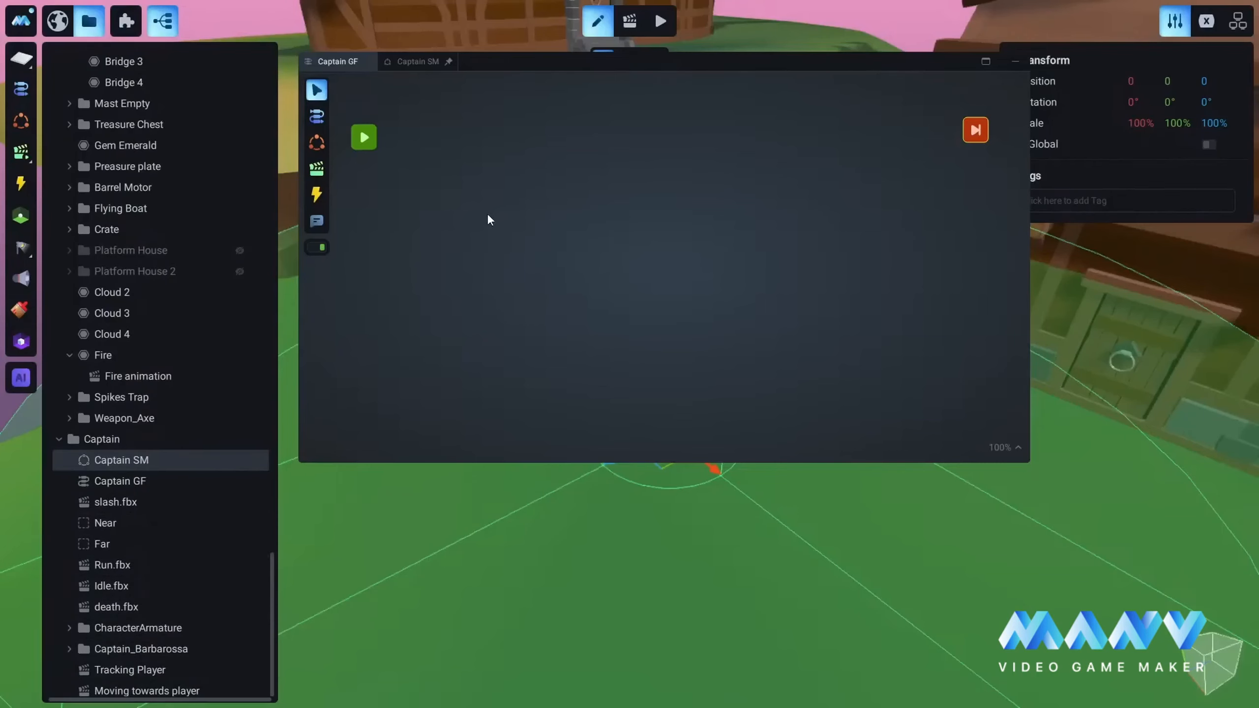
# Step: Add the existing Captain SM state machine from the Captain object to the Captain GF graph, placed between the start and end nodes
pyautogui.click(147, 466)
pyautogui.click(317, 142)
pyautogui.click(641, 219)
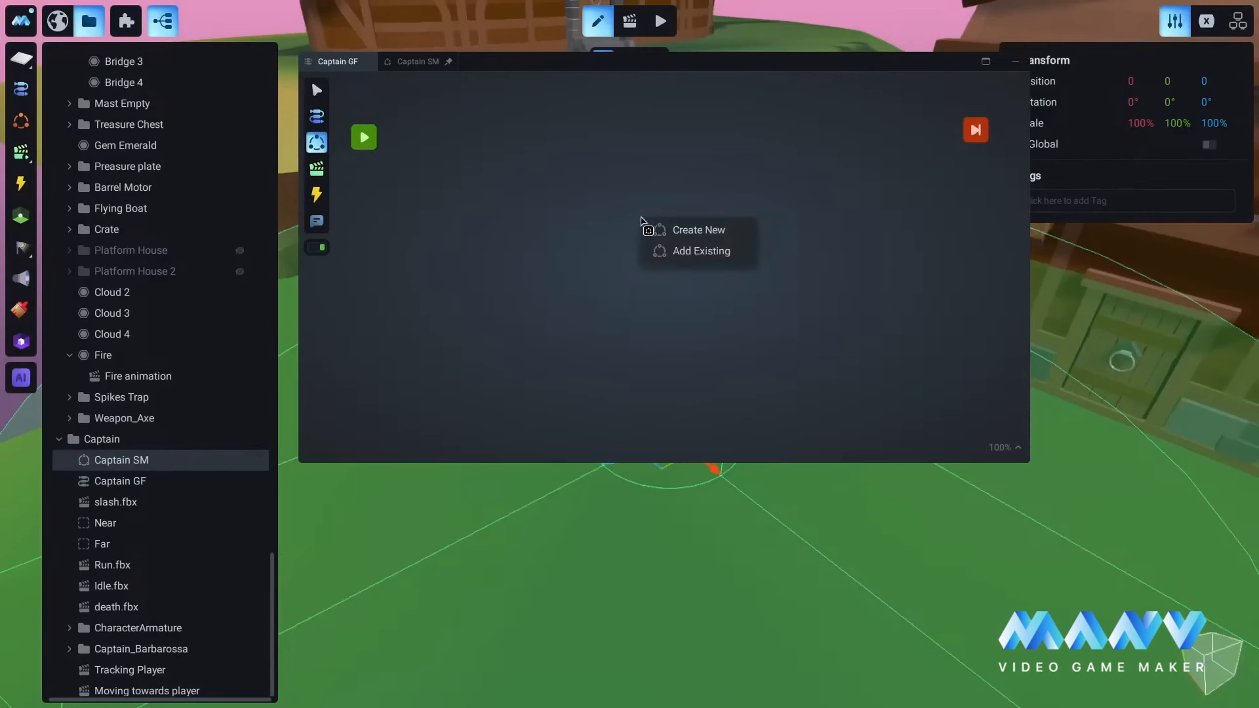
pyautogui.click(700, 252)
pyautogui.moveTo(691, 305)
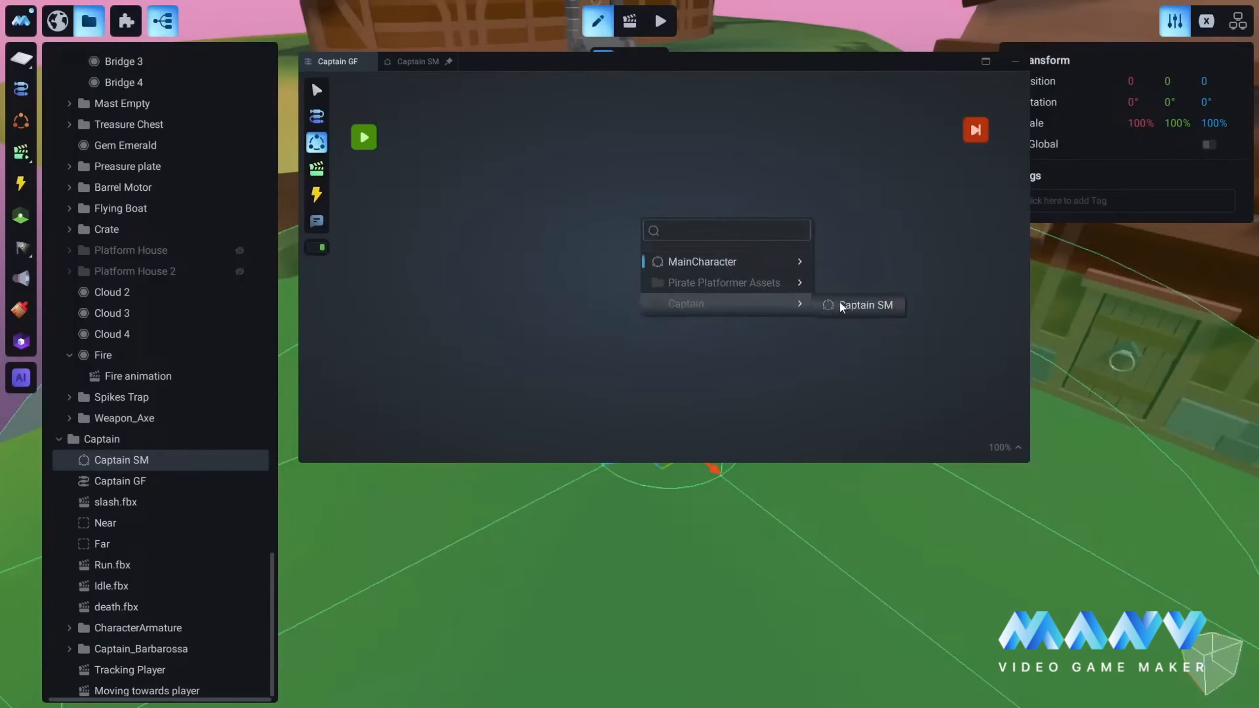
pyautogui.click(864, 304)
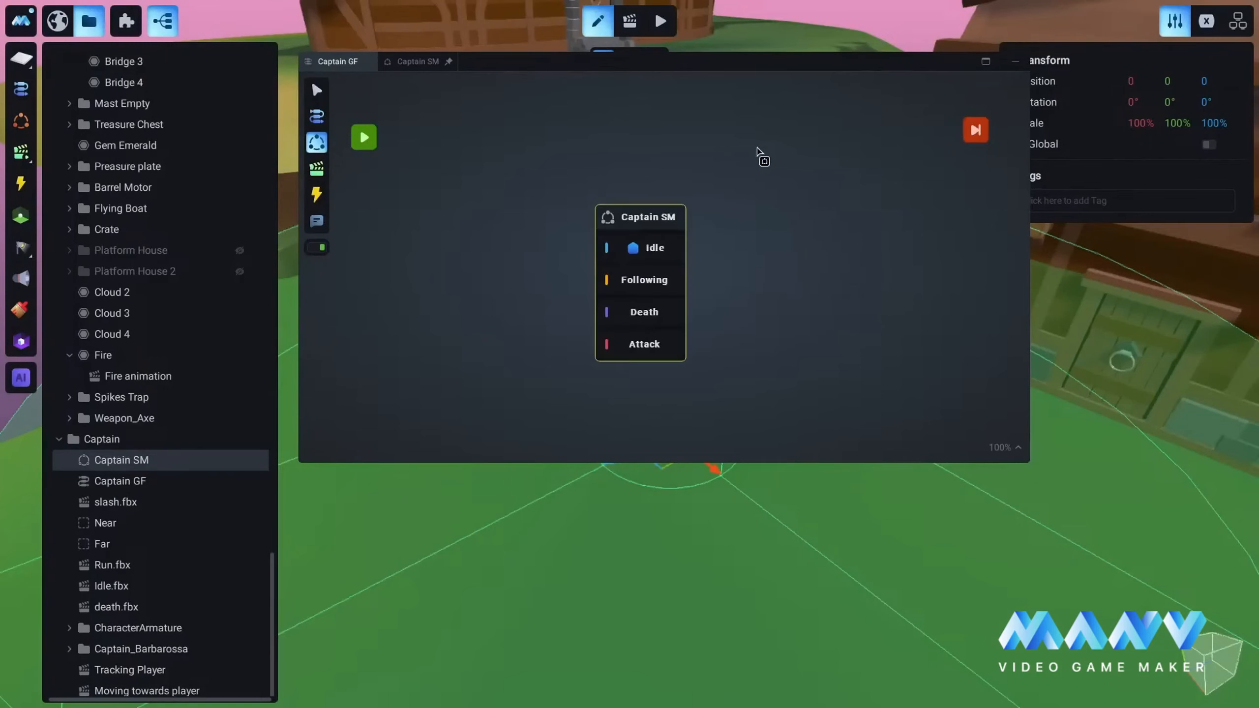
pyautogui.click(316, 90)
pyautogui.moveTo(643, 225); pyautogui.dragTo(648, 198)
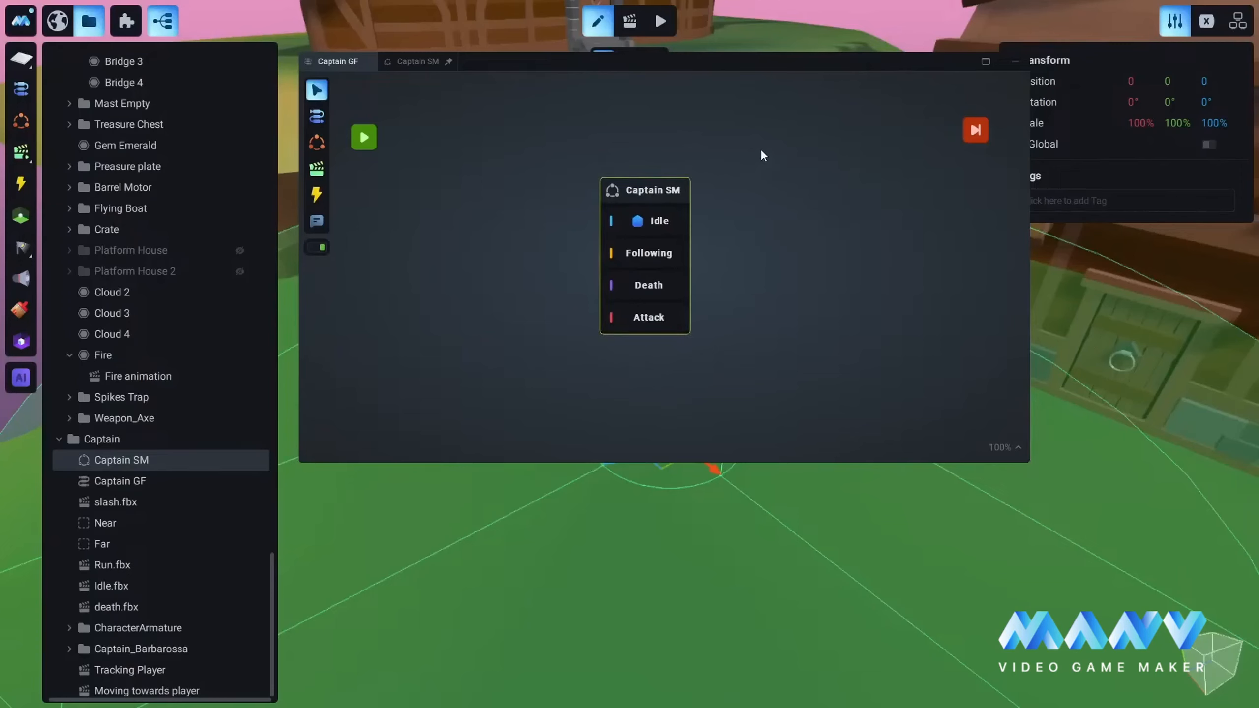
pyautogui.moveTo(661, 189)
pyautogui.mouseDown()
pyautogui.moveTo(671, 181)
pyautogui.moveTo(659, 192)
pyautogui.moveTo(655, 181)
pyautogui.mouseUp()
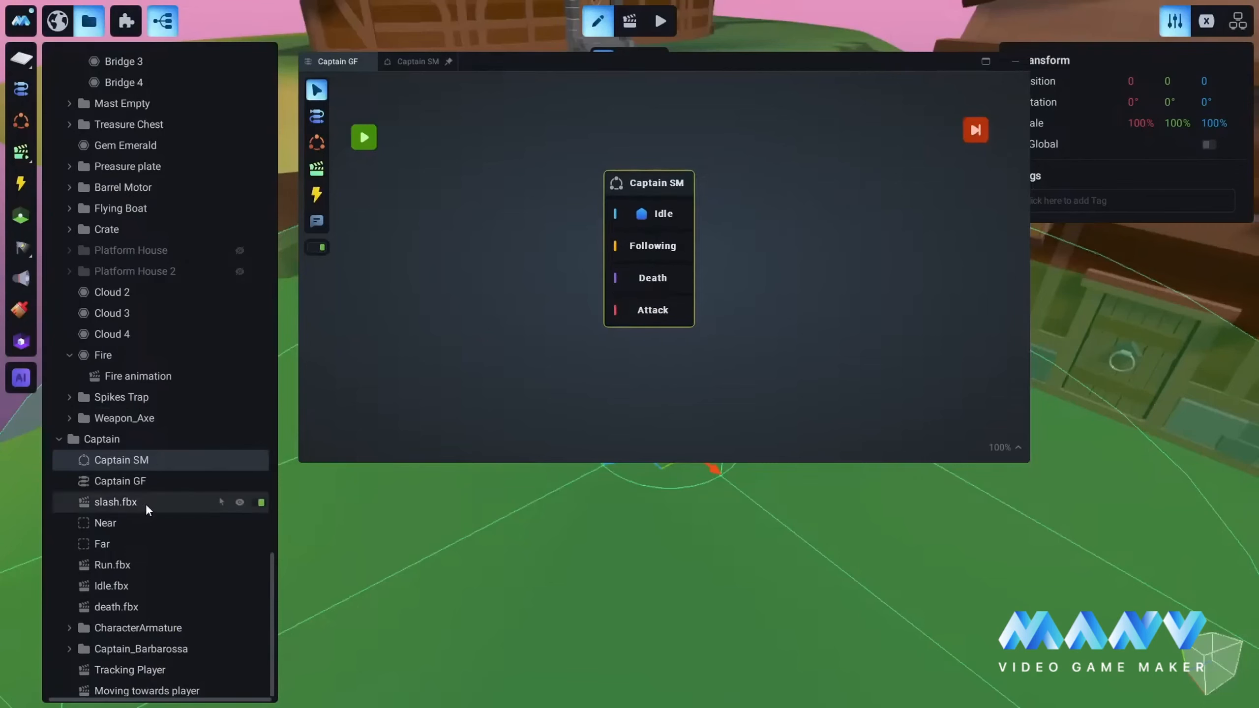
# Step: Check the Captain SM state diagram, then adjust the Captain SM node's position in the Captain GF graph and save the project
pyautogui.click(409, 63)
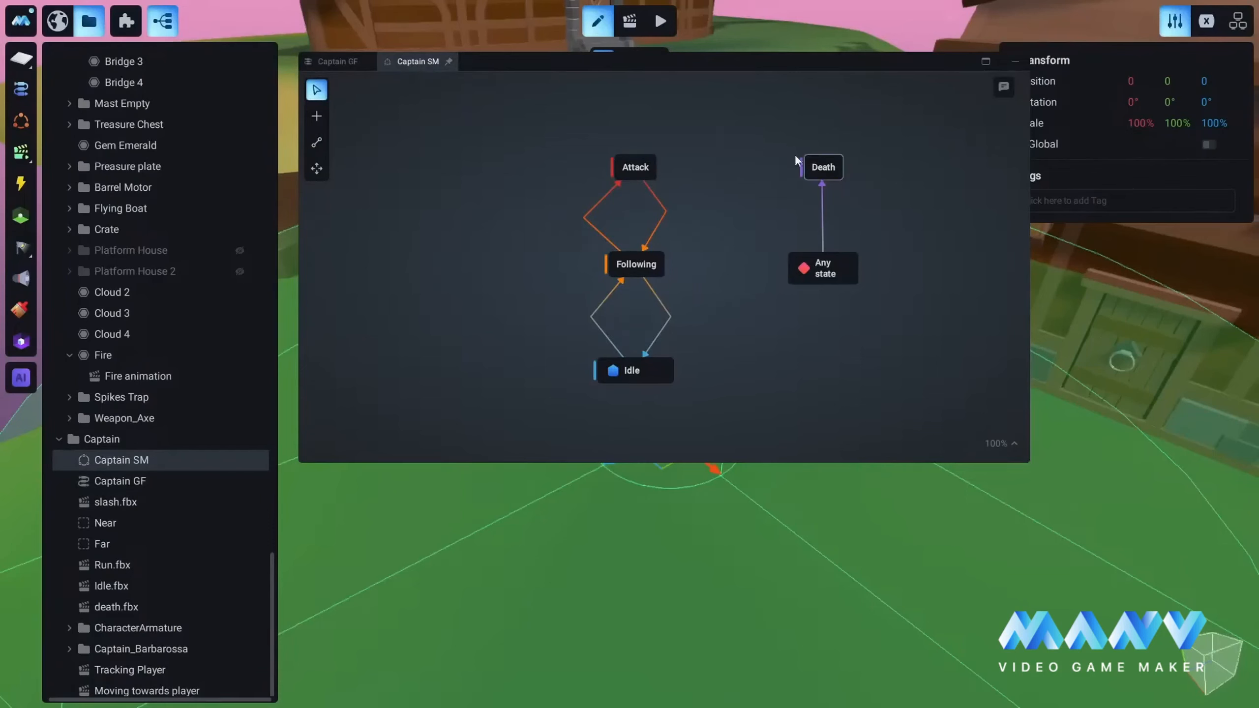
pyautogui.click(331, 63)
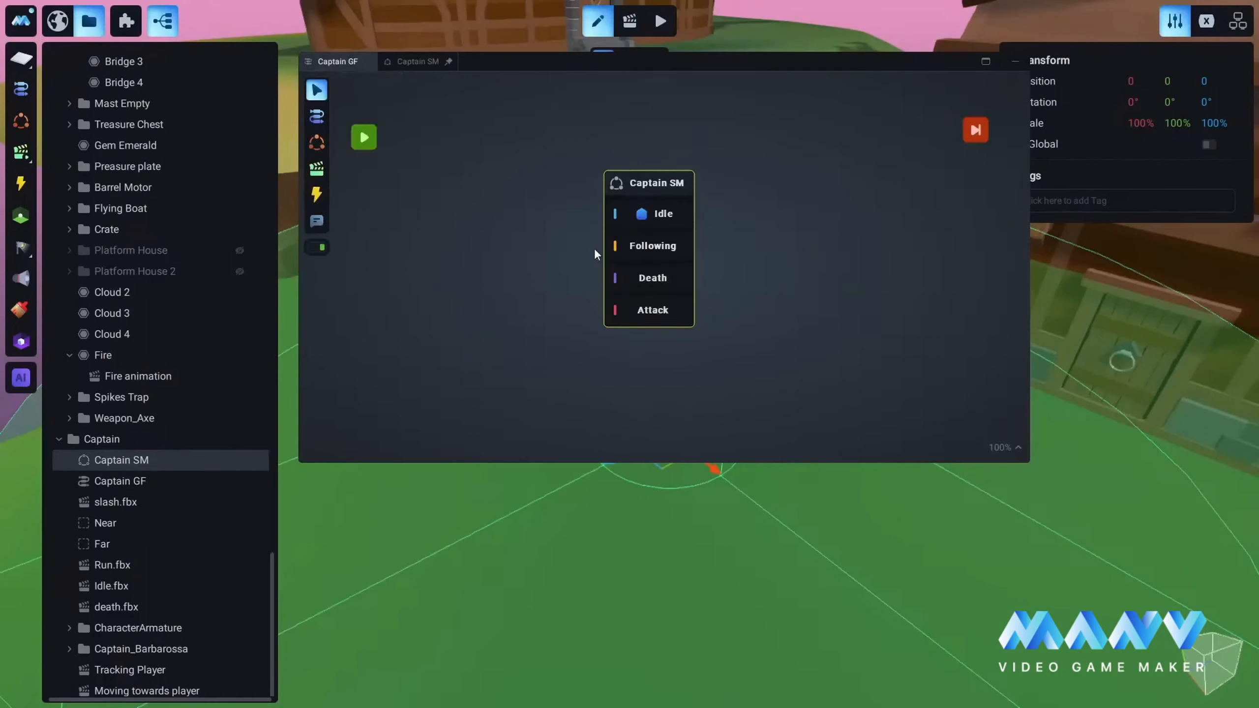
pyautogui.moveTo(667, 187); pyautogui.dragTo(683, 173)
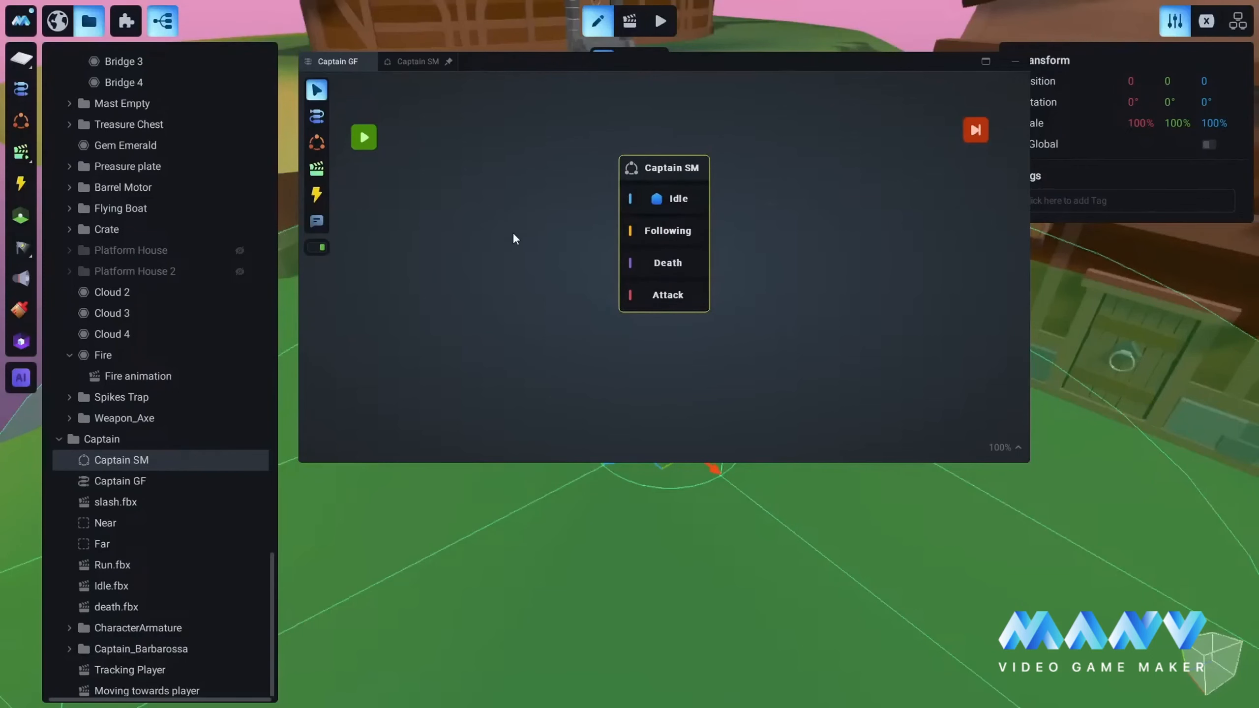
pyautogui.hotkey('ctrl', 's')
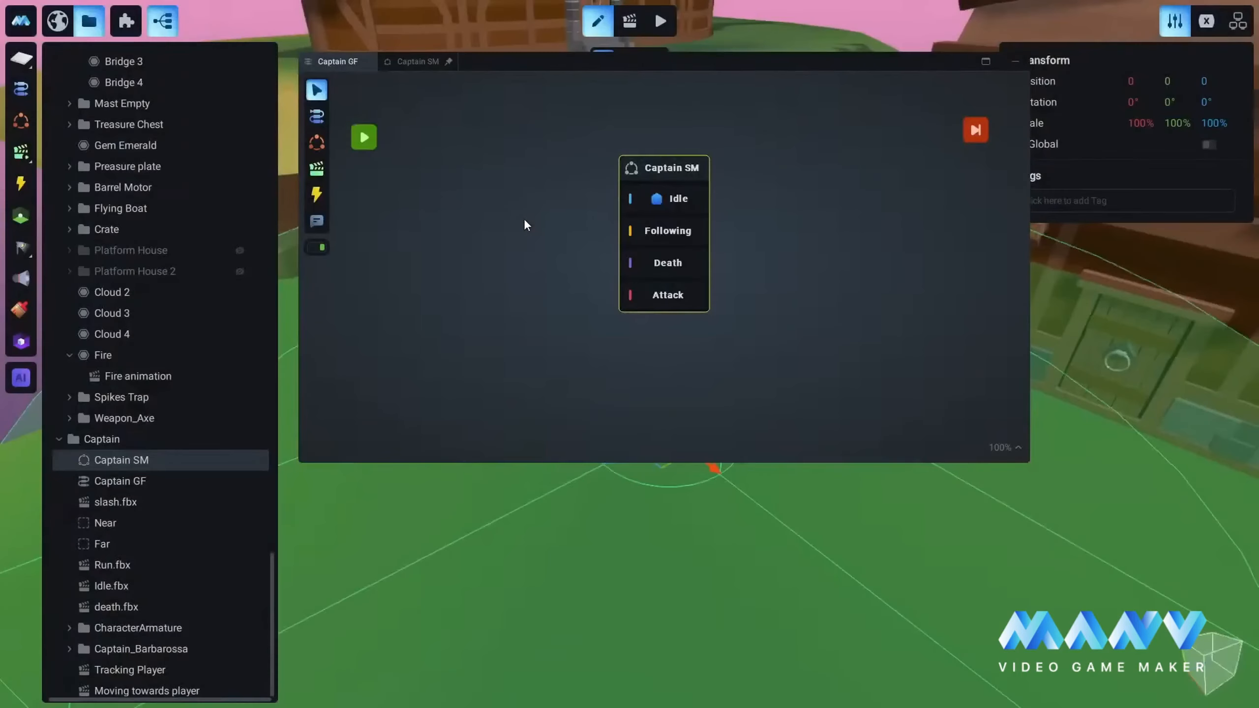
pyautogui.moveTo(670, 169); pyautogui.dragTo(671, 177)
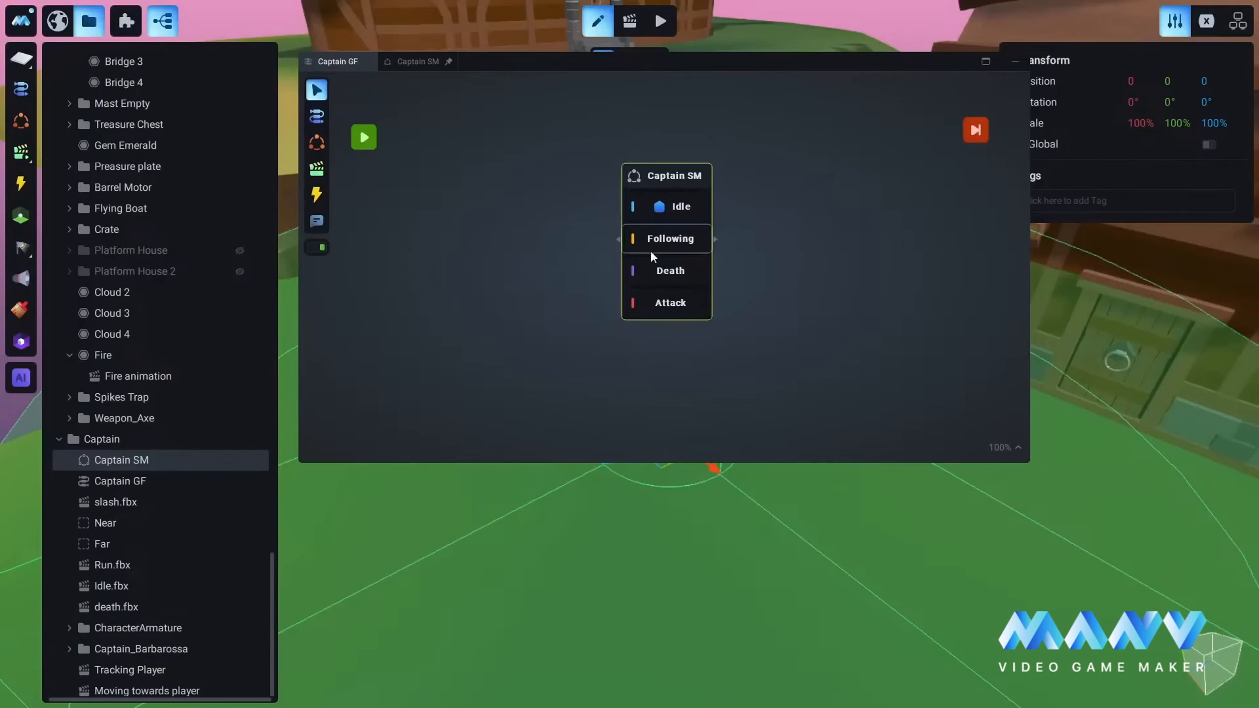
# Step: Add the Captain's existing slash.fbx and Run.fbx animations as nodes in the Captain GF graph, left of the Captain SM node
pyautogui.click(317, 168)
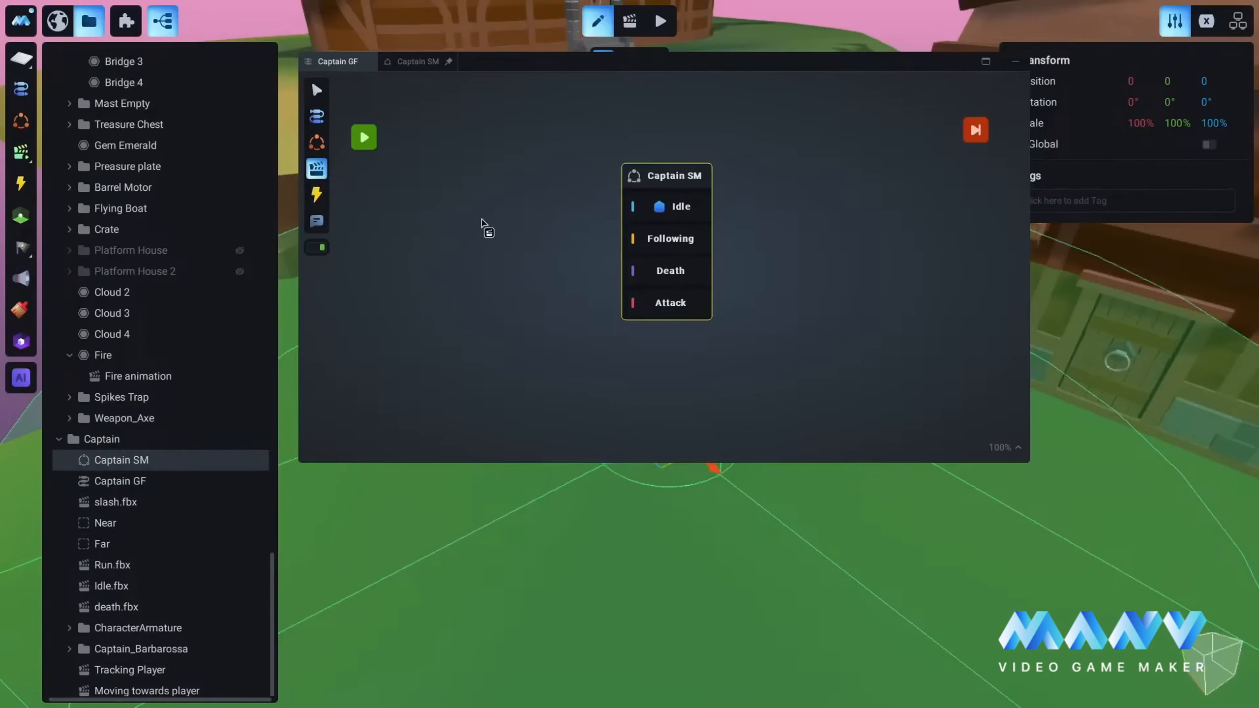
pyautogui.click(458, 222)
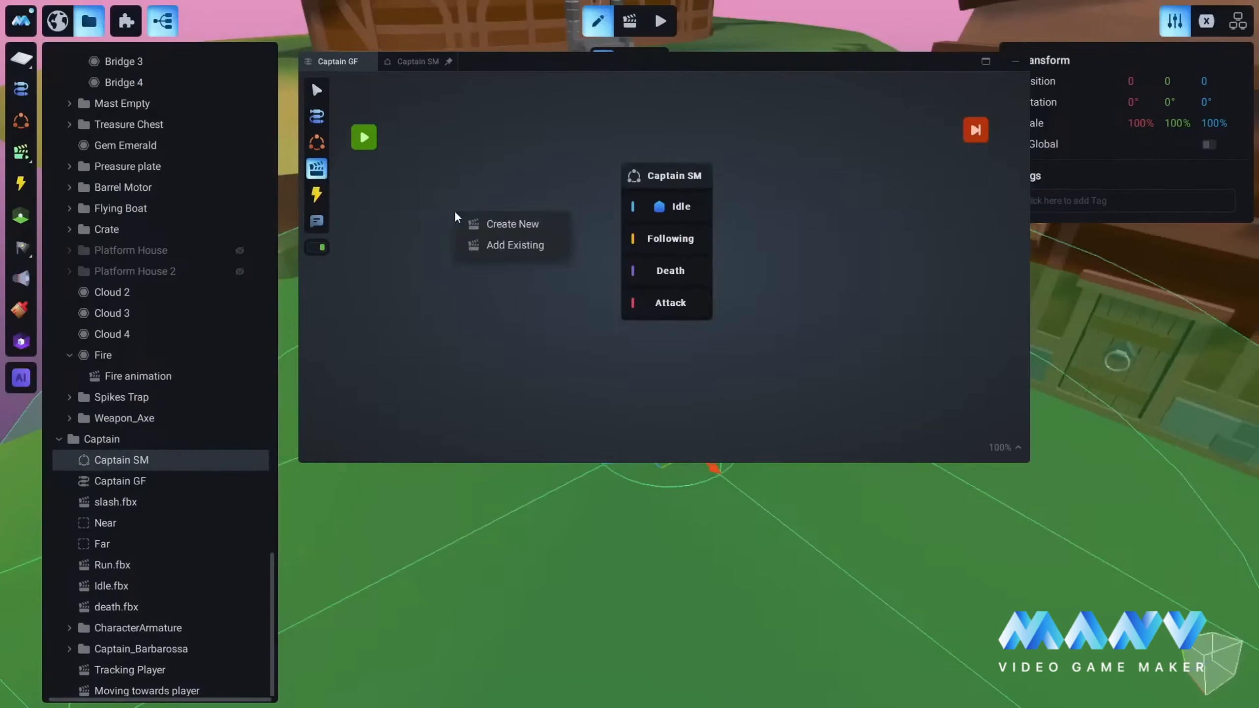
pyautogui.click(514, 245)
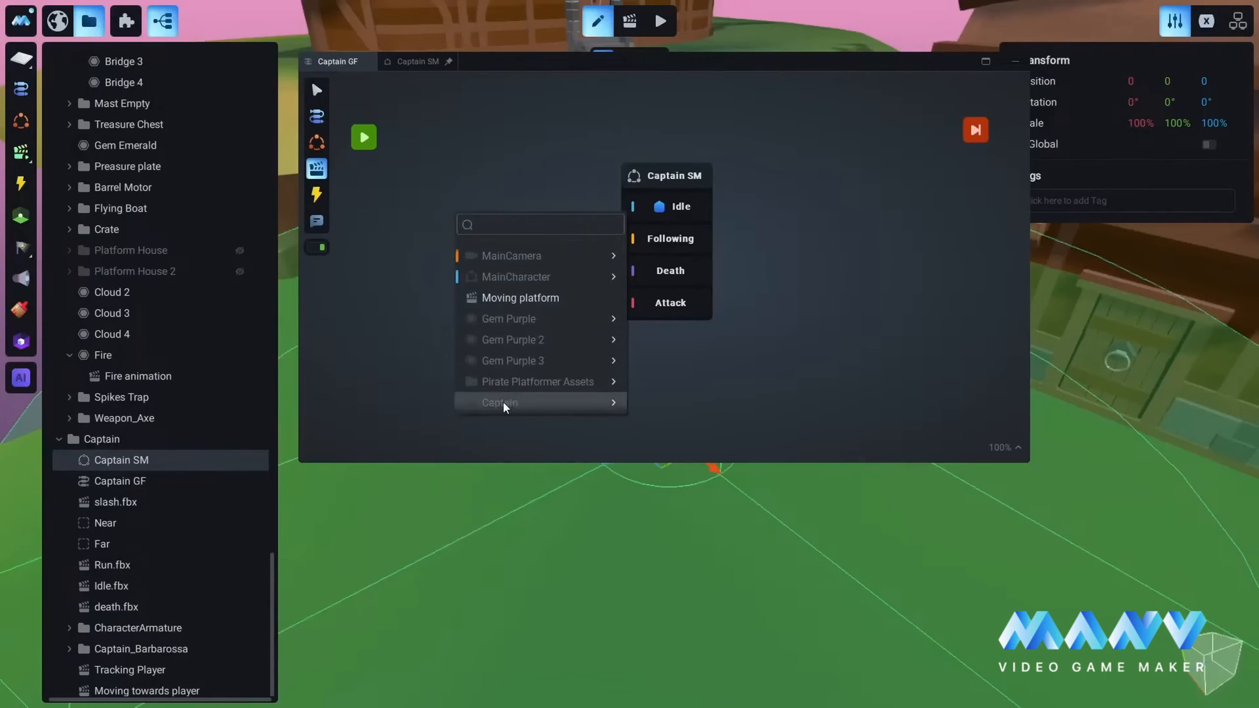
pyautogui.moveTo(511, 406)
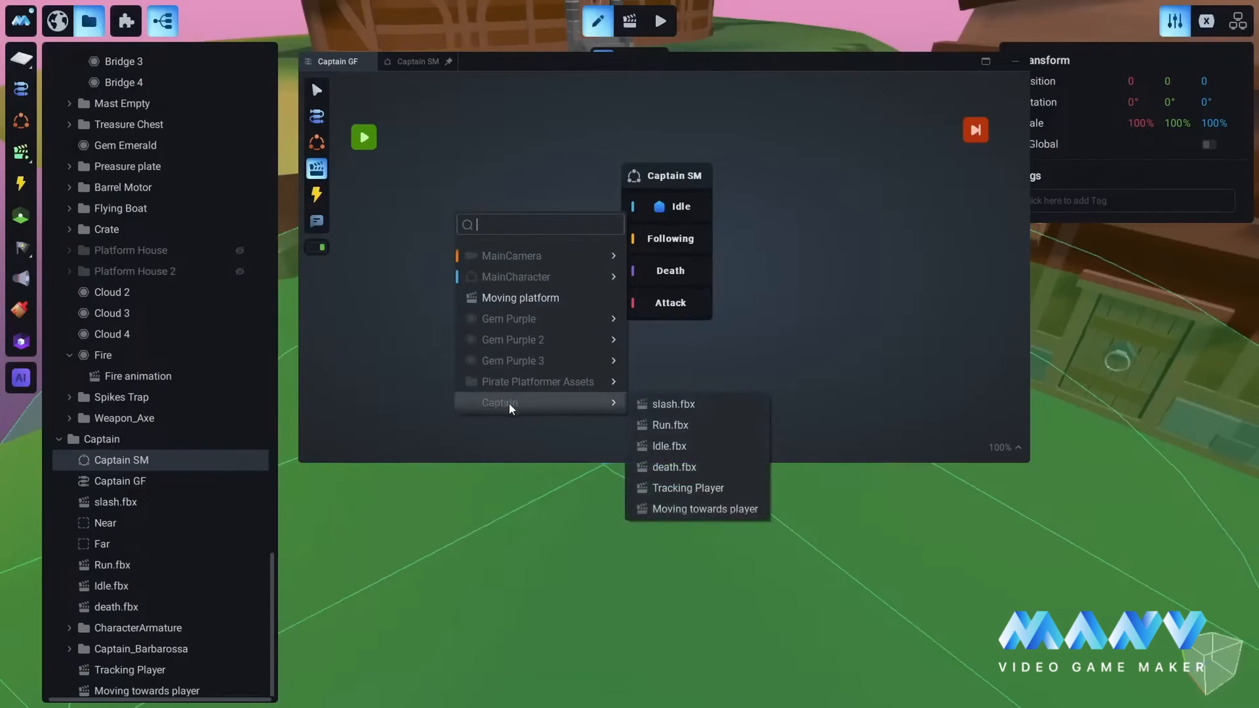
pyautogui.click(673, 405)
pyautogui.click(454, 298)
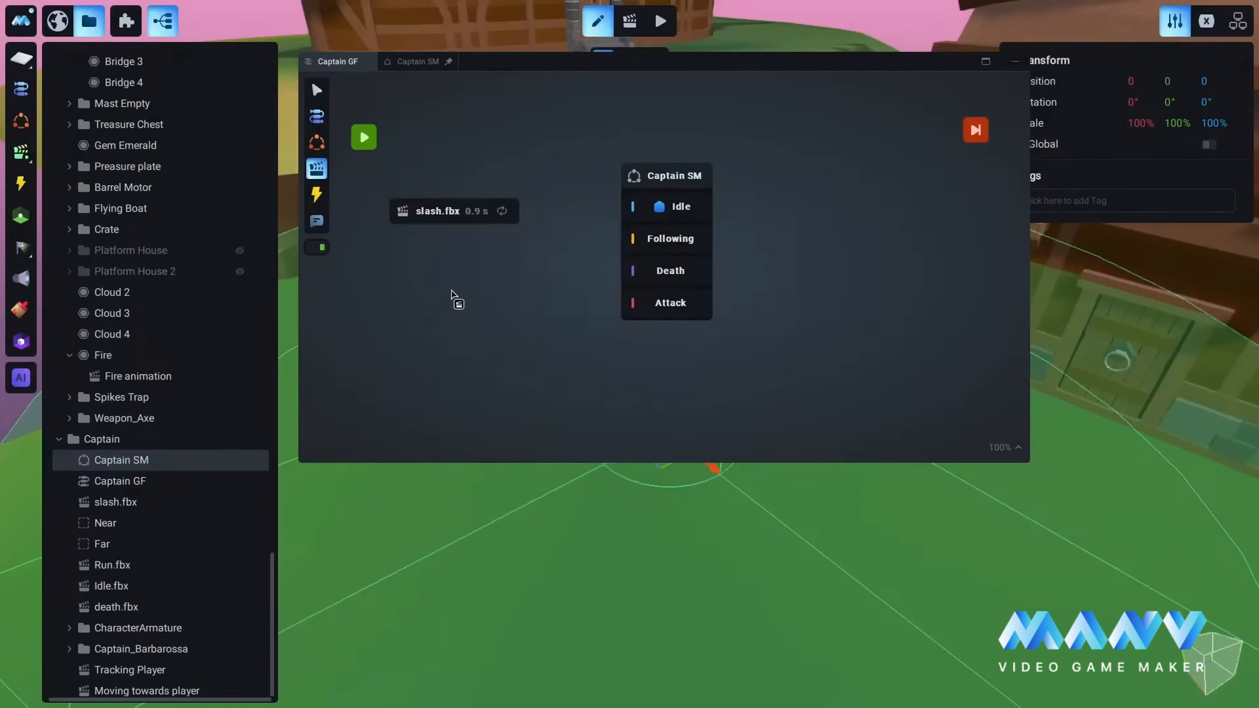
pyautogui.click(509, 327)
pyautogui.moveTo(534, 482)
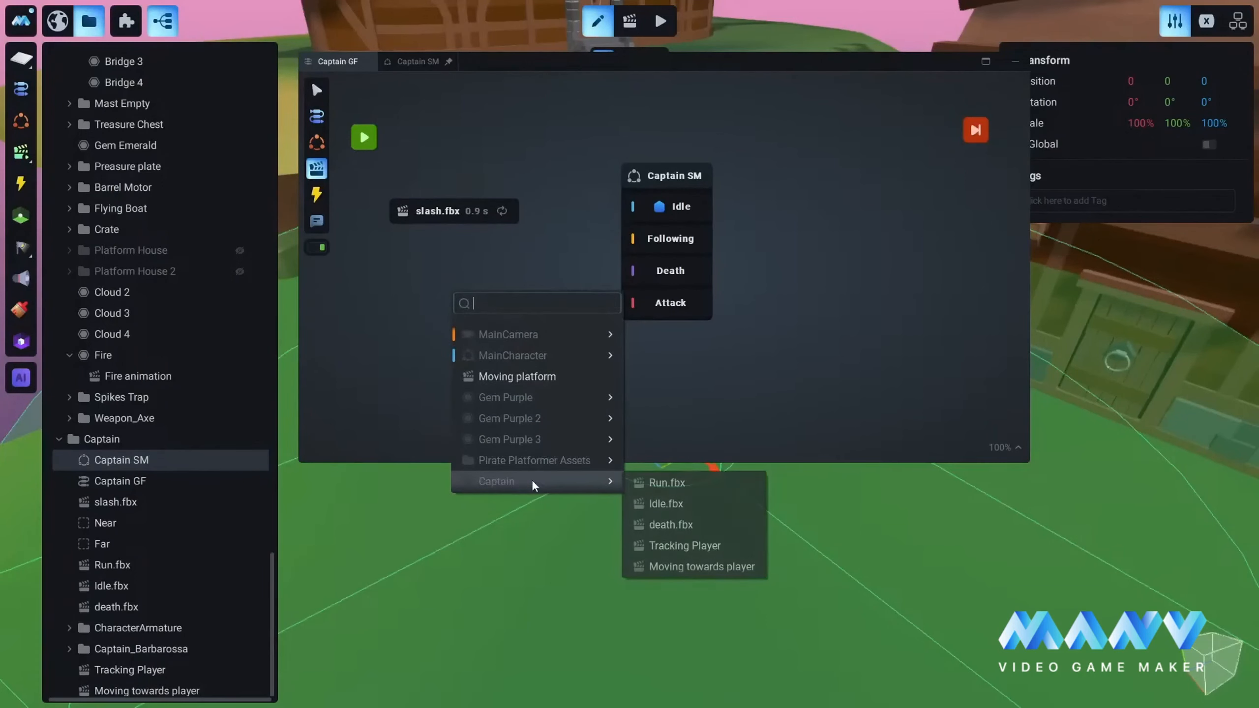
pyautogui.click(664, 483)
# Step: Add the Captain's existing Idle.fbx animation below Run.fbx and the death.fbx animation below the Captain SM node
pyautogui.click(462, 361)
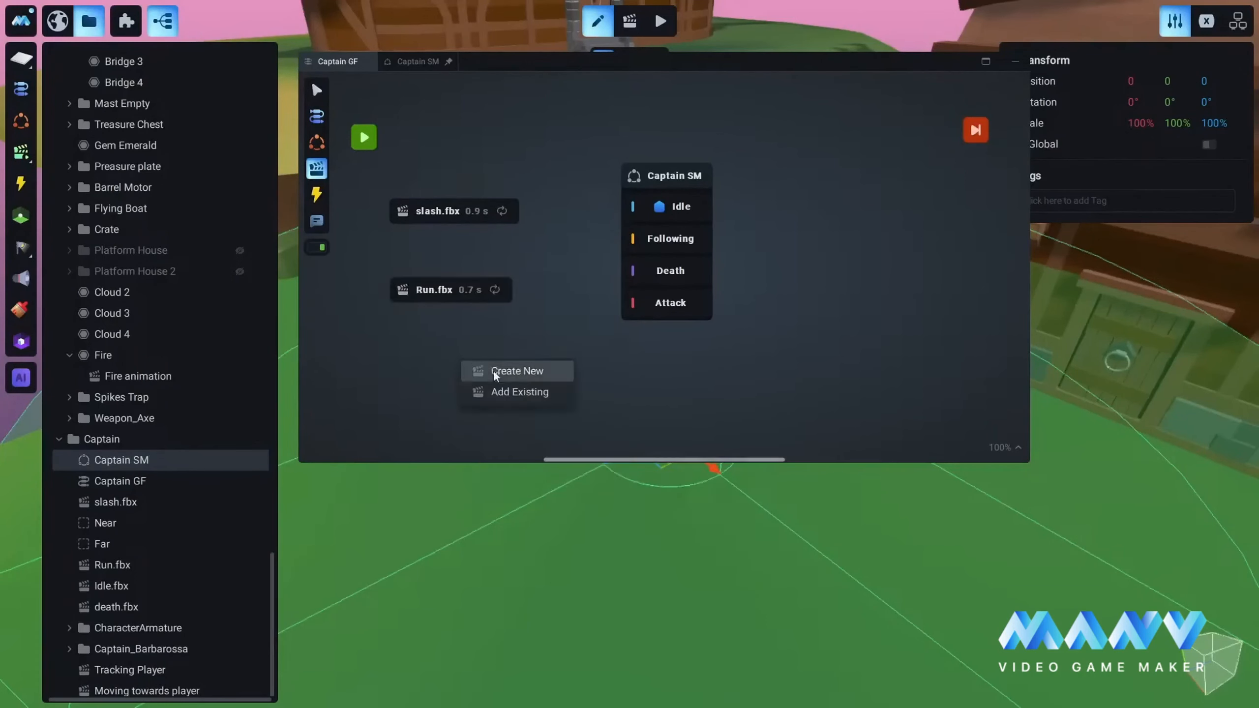
pyautogui.click(510, 393)
pyautogui.moveTo(511, 551)
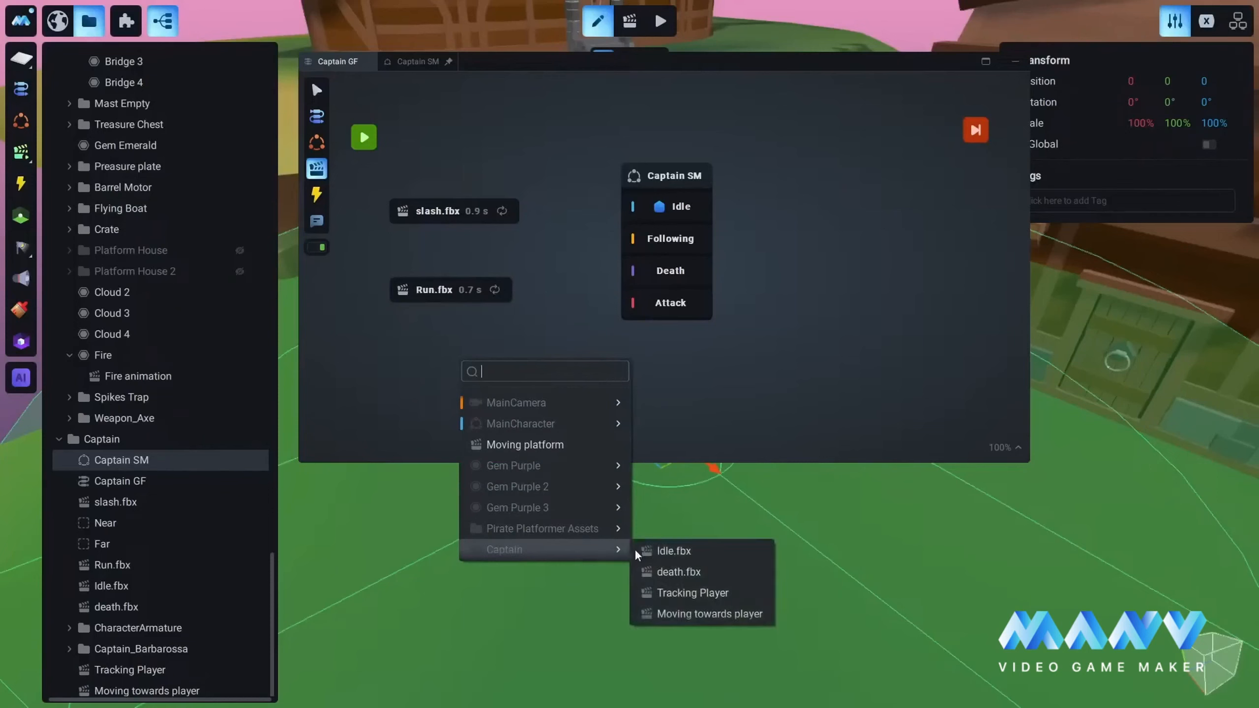
pyautogui.click(675, 559)
pyautogui.click(632, 381)
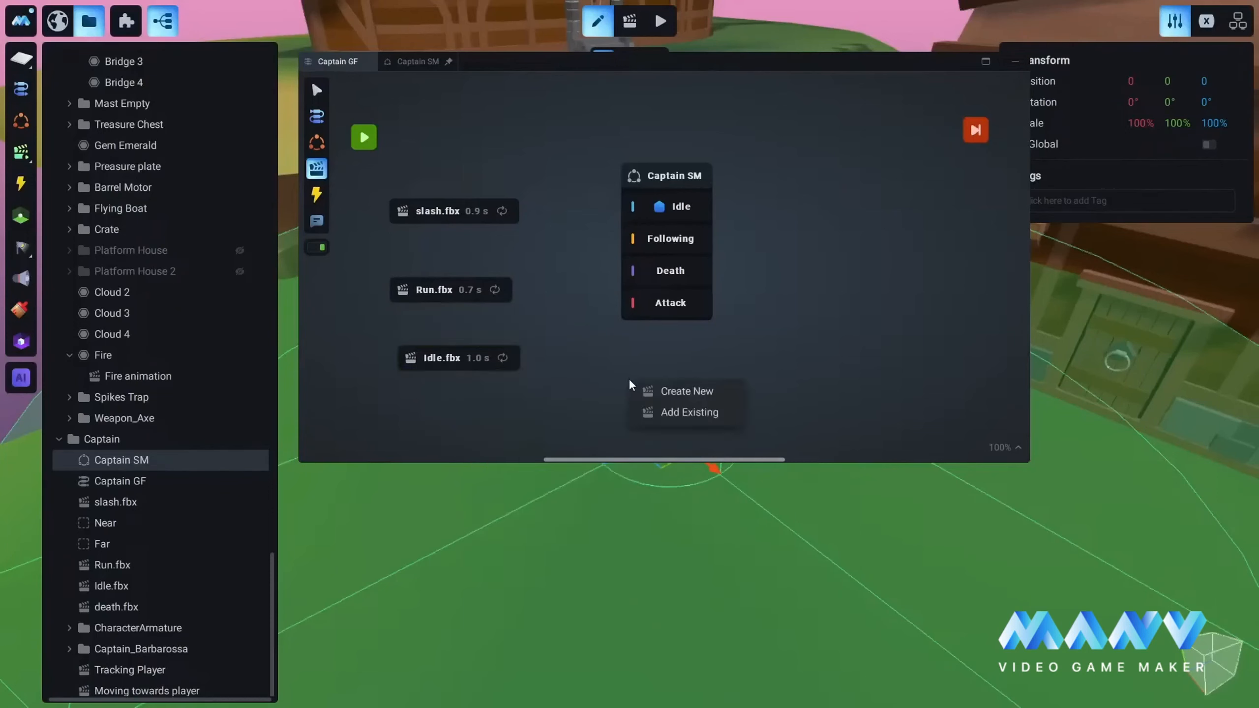
pyautogui.click(683, 421)
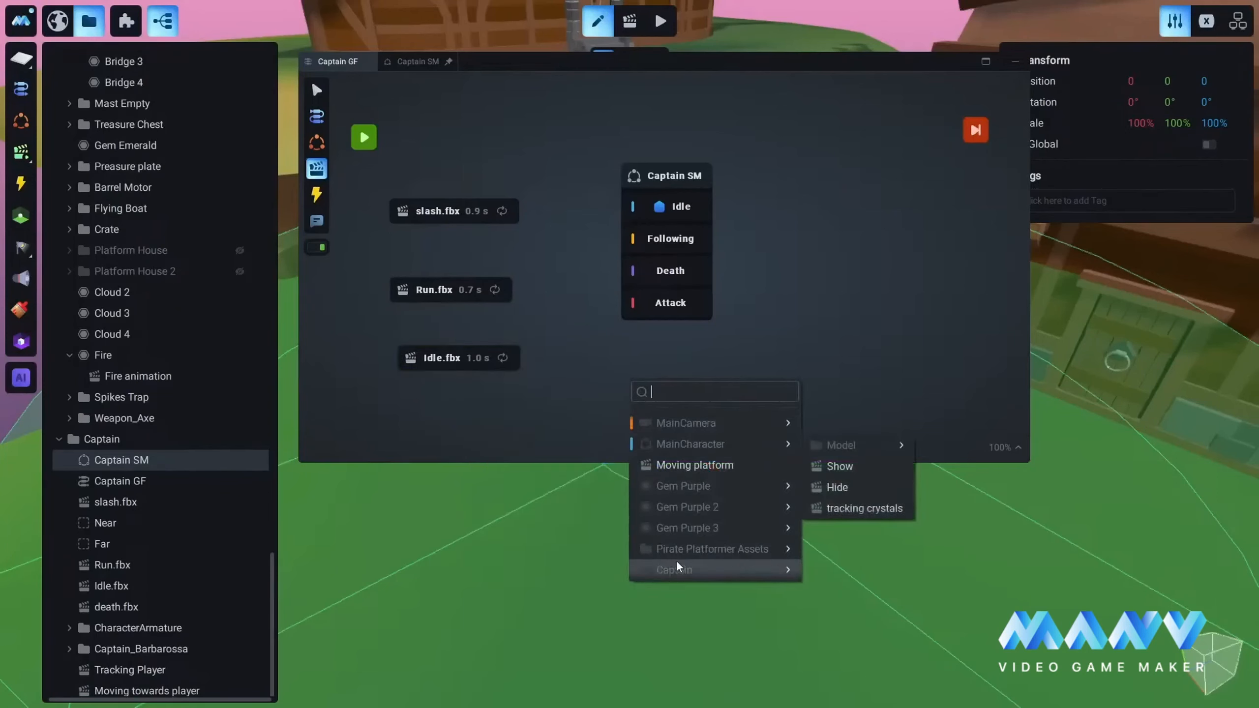
pyautogui.moveTo(746, 572)
pyautogui.click(843, 573)
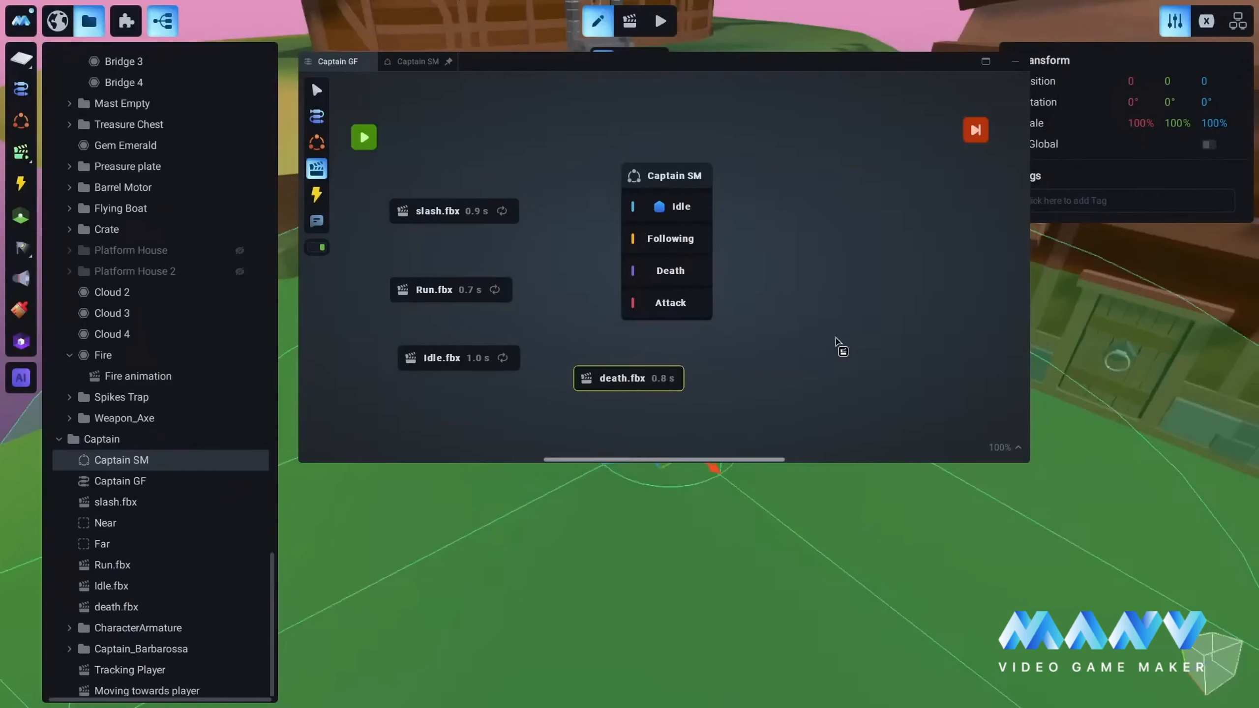
# Step: Add the Captain's existing Moving towards player animation to the graph and place its node clear of the Captain SM node
pyautogui.click(815, 317)
pyautogui.click(821, 348)
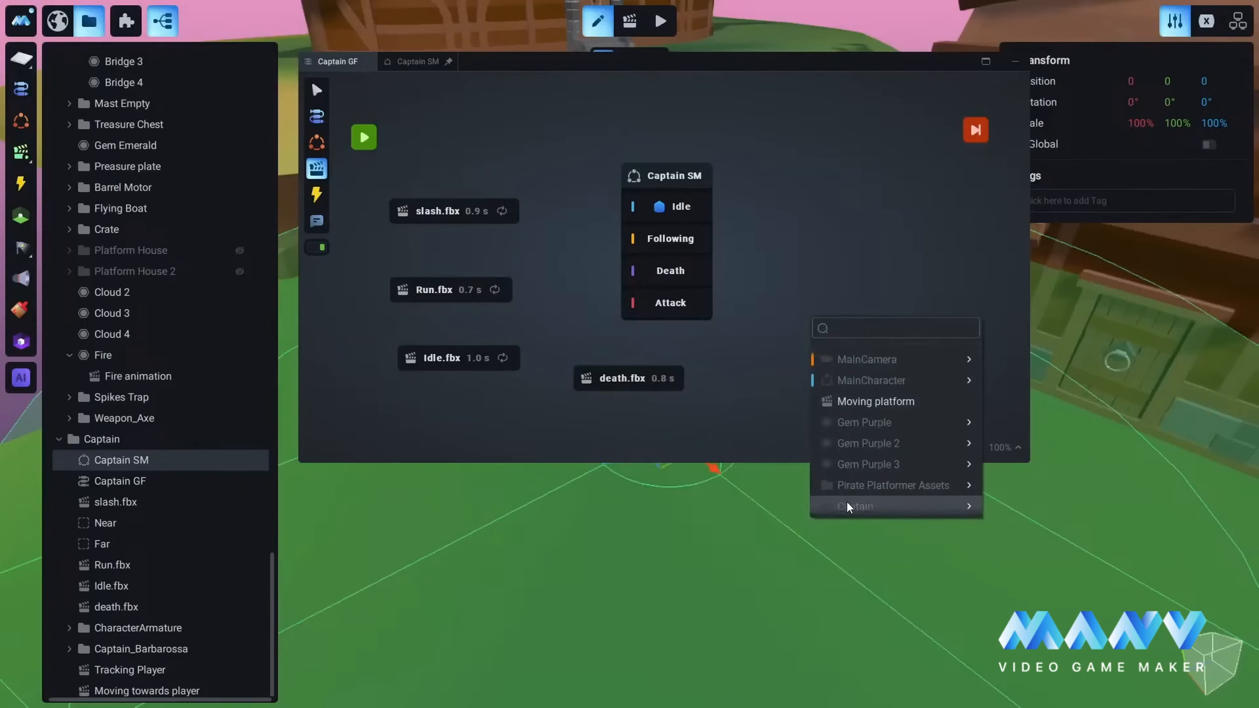
pyautogui.moveTo(846, 504)
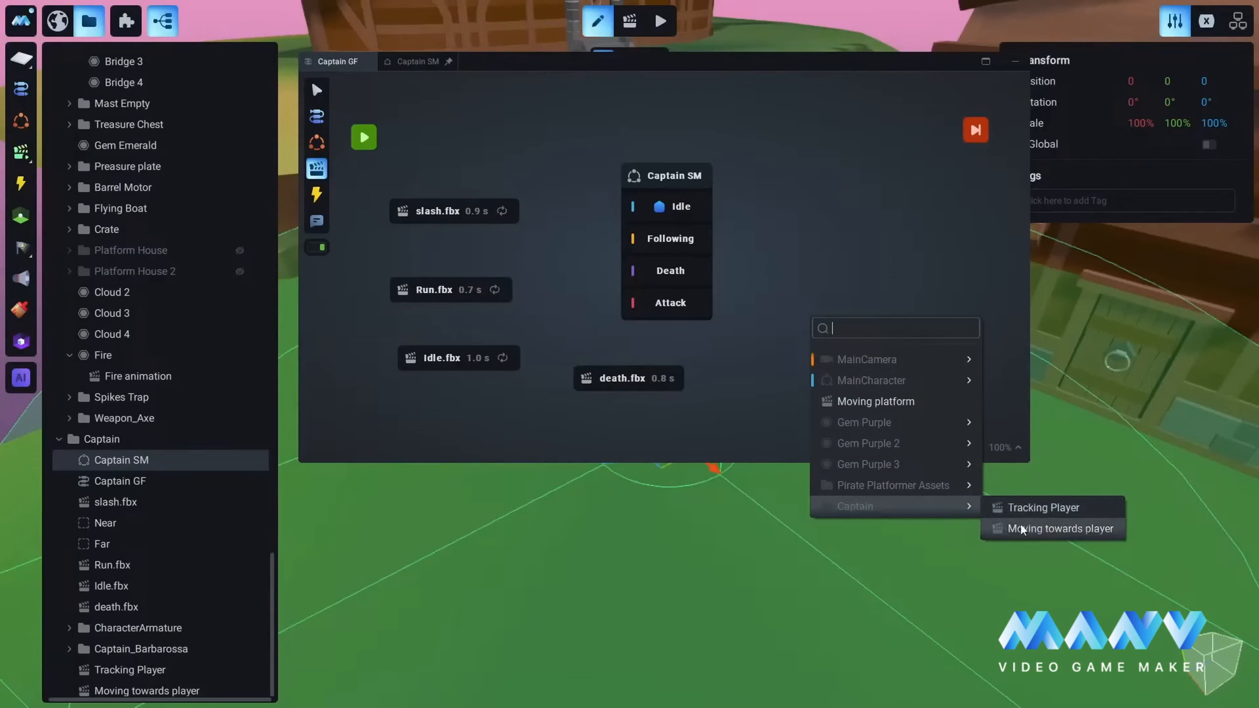
pyautogui.click(1063, 530)
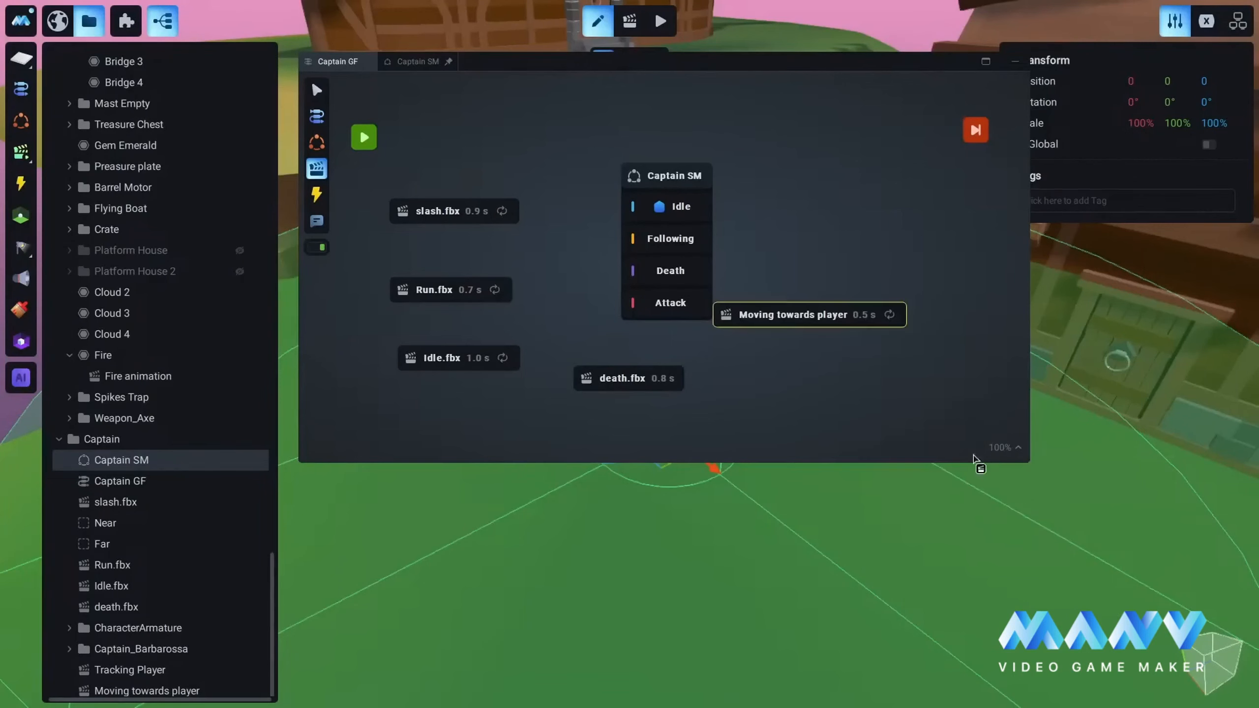
pyautogui.click(317, 90)
pyautogui.moveTo(780, 321); pyautogui.dragTo(848, 352)
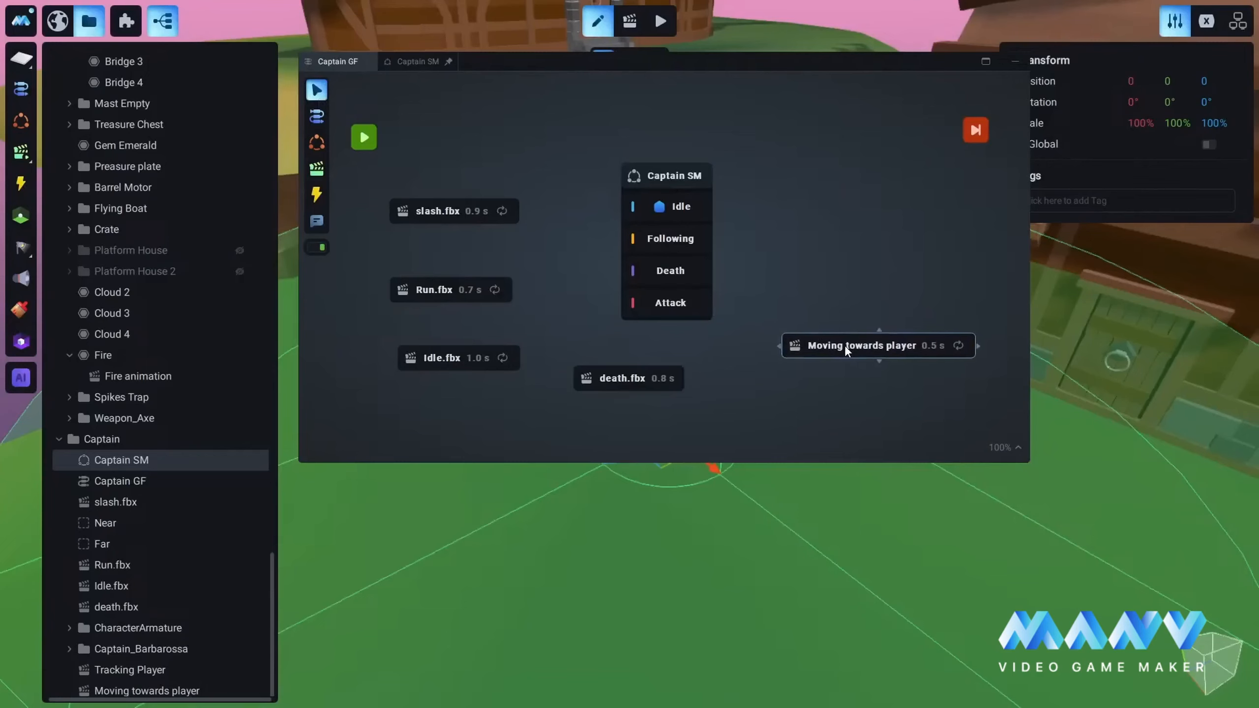
# Step: Arrange the nodes around Captain SM, with slash.fbx and Run.fbx on its right, death.fbx on its left and Moving towards player below
pyautogui.moveTo(623, 171); pyautogui.dragTo(600, 151)
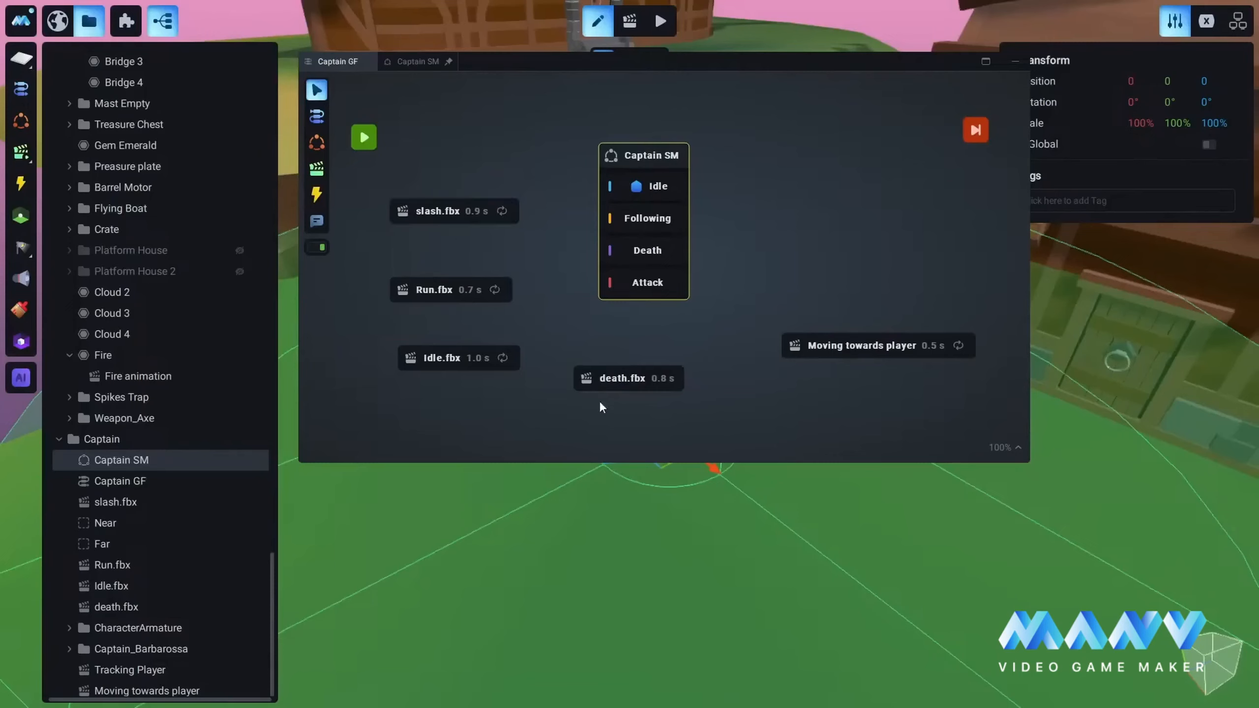
pyautogui.moveTo(603, 379); pyautogui.dragTo(843, 282)
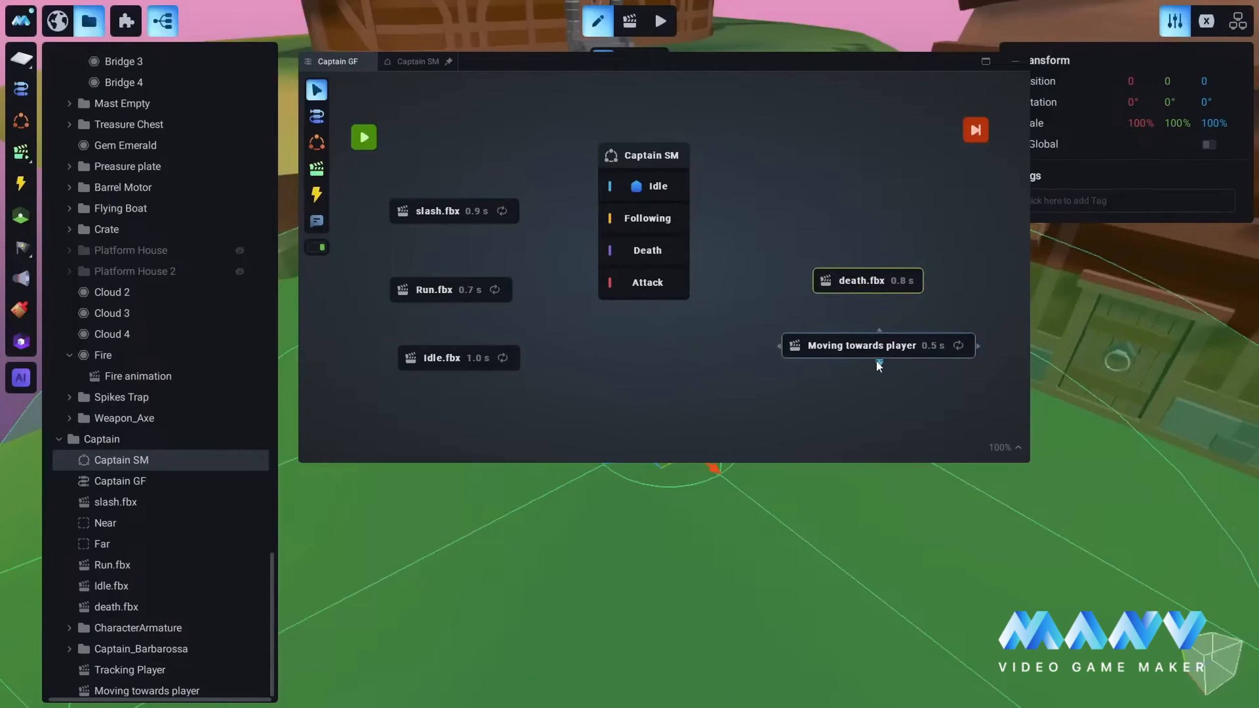
pyautogui.moveTo(856, 352); pyautogui.dragTo(726, 406)
pyautogui.moveTo(436, 291); pyautogui.dragTo(873, 352)
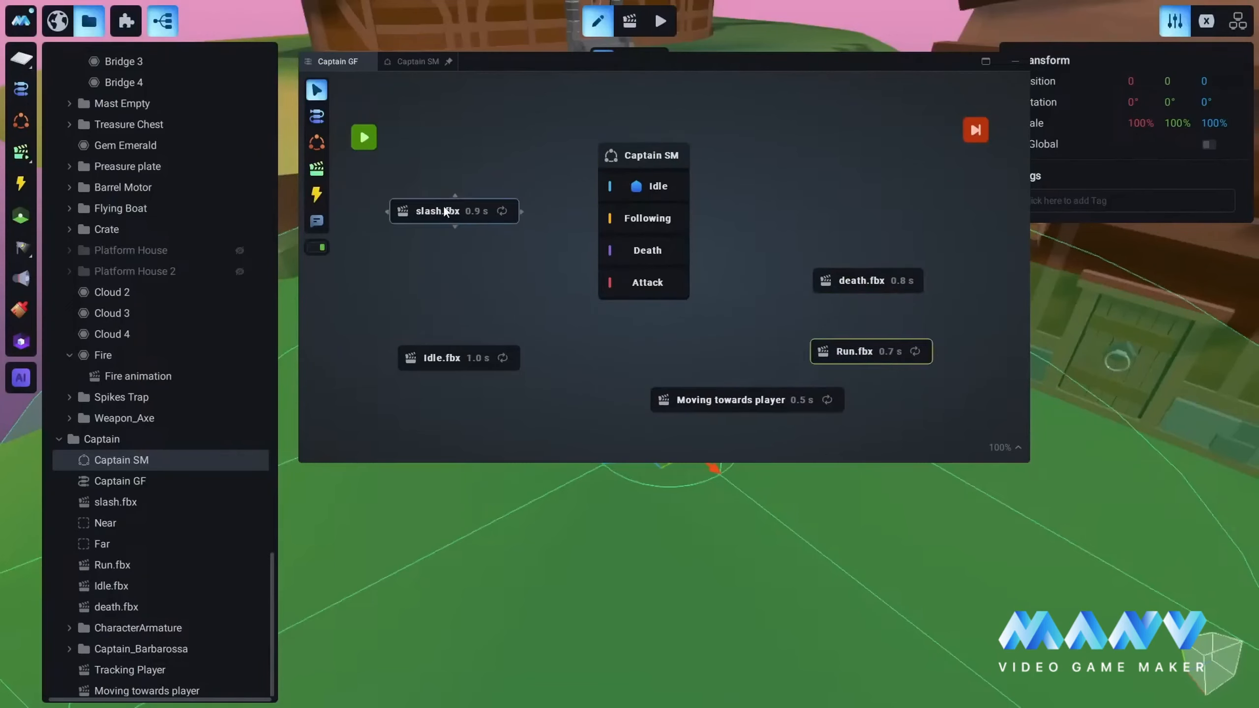
pyautogui.moveTo(446, 213); pyautogui.dragTo(869, 132)
pyautogui.moveTo(866, 285); pyautogui.dragTo(459, 281)
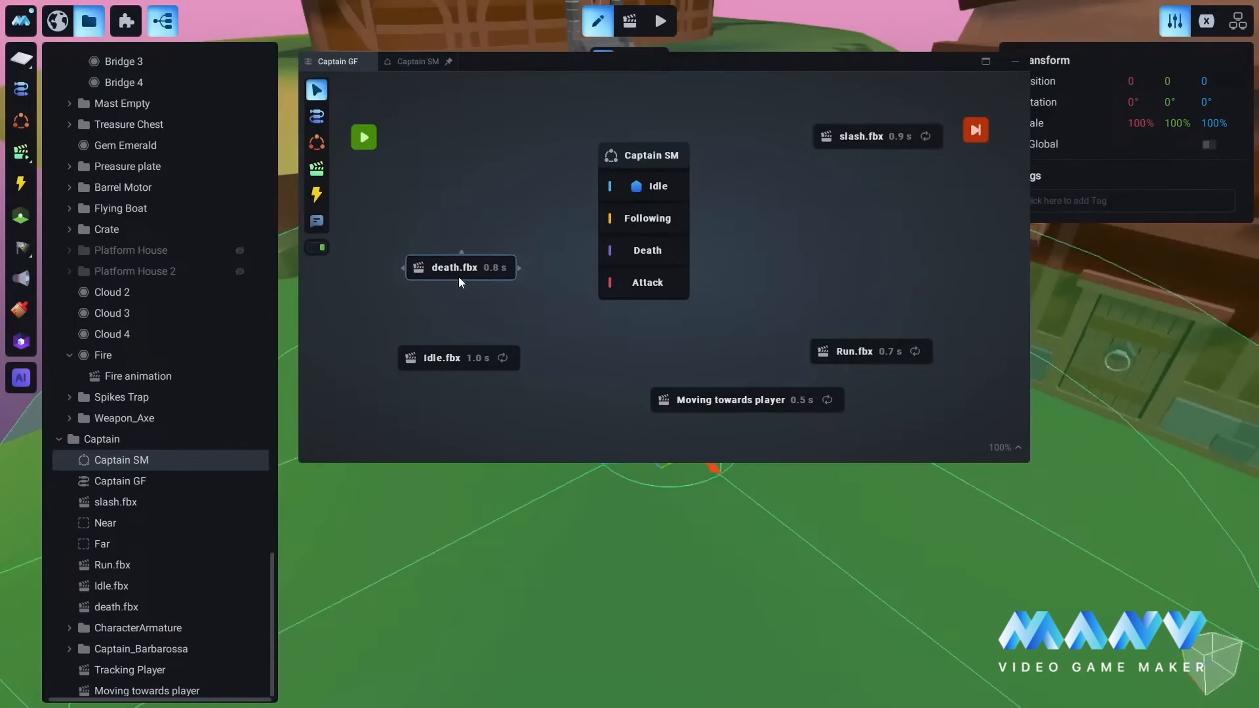
# Step: Mark the death.fbx node red and reposition it above the Idle.fbx node
pyautogui.rightClick(450, 264)
pyautogui.click(490, 363)
pyautogui.moveTo(464, 267)
pyautogui.mouseDown()
pyautogui.moveTo(444, 281)
pyautogui.moveTo(452, 289)
pyautogui.mouseUp()
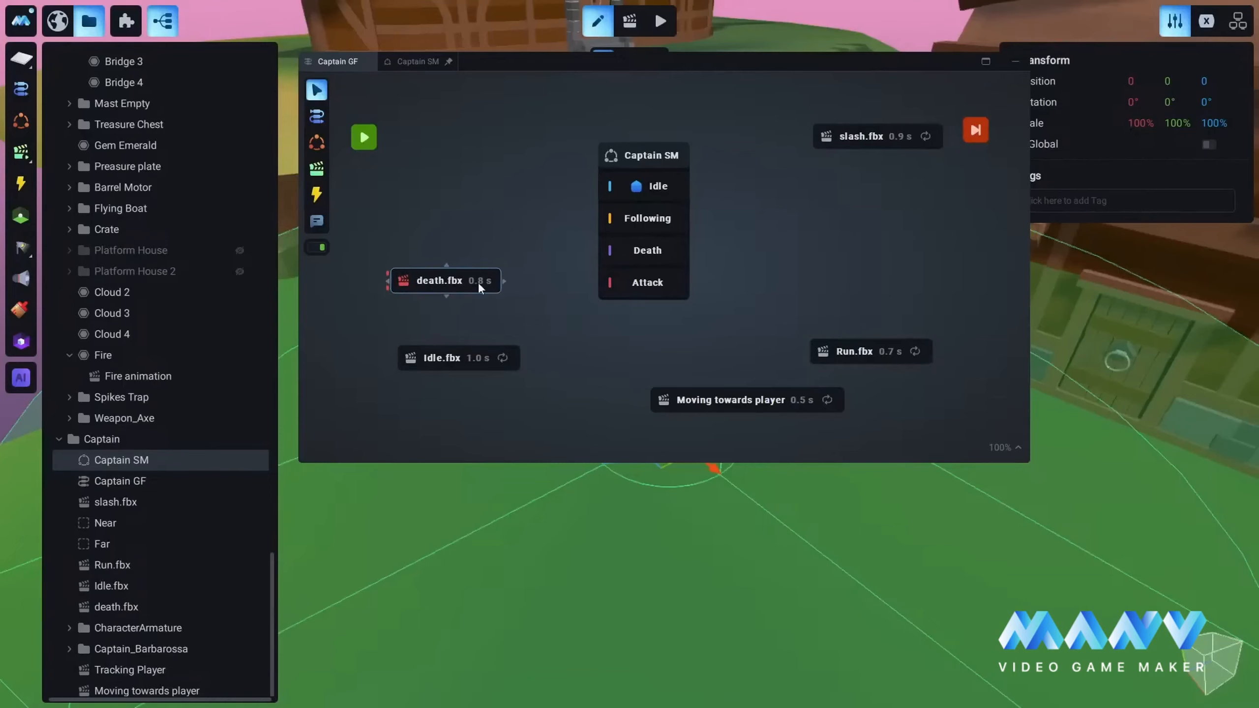
# Step: Connect the Attack state of Captain SM to the death.fbx node with the When Starts condition
pyautogui.click(592, 283)
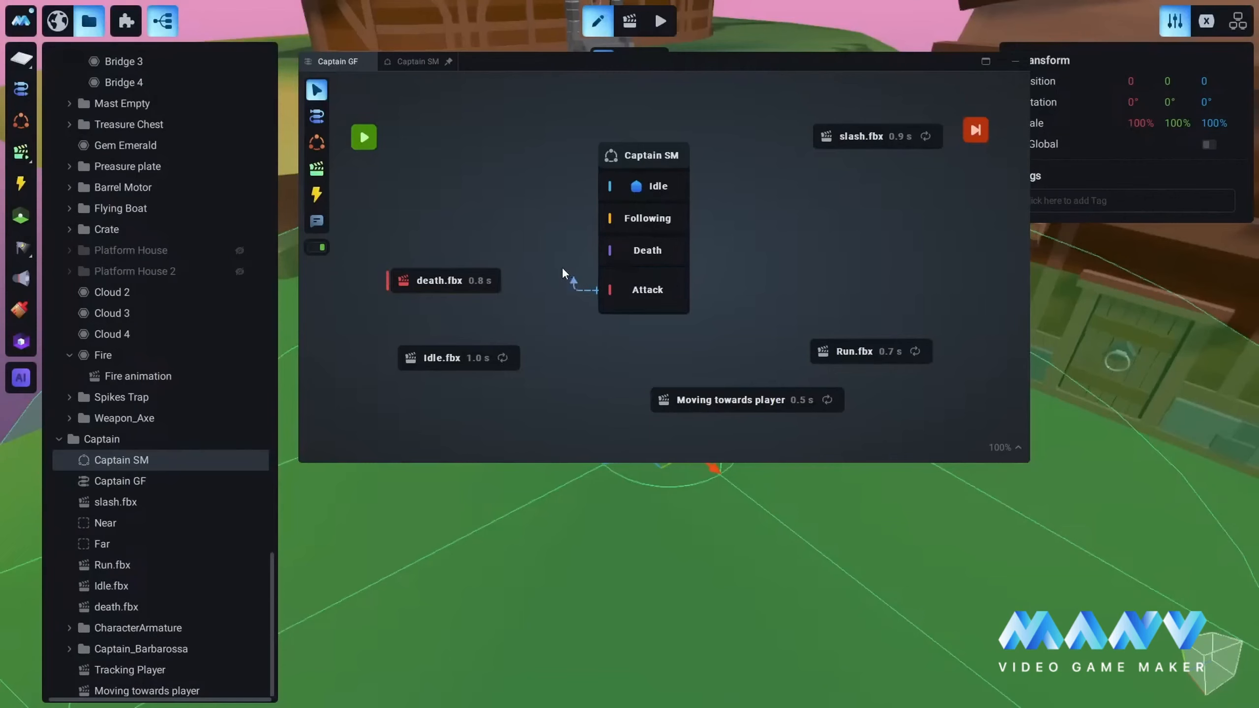
pyautogui.moveTo(553, 257); pyautogui.dragTo(576, 213)
pyautogui.moveTo(533, 312); pyautogui.dragTo(492, 282)
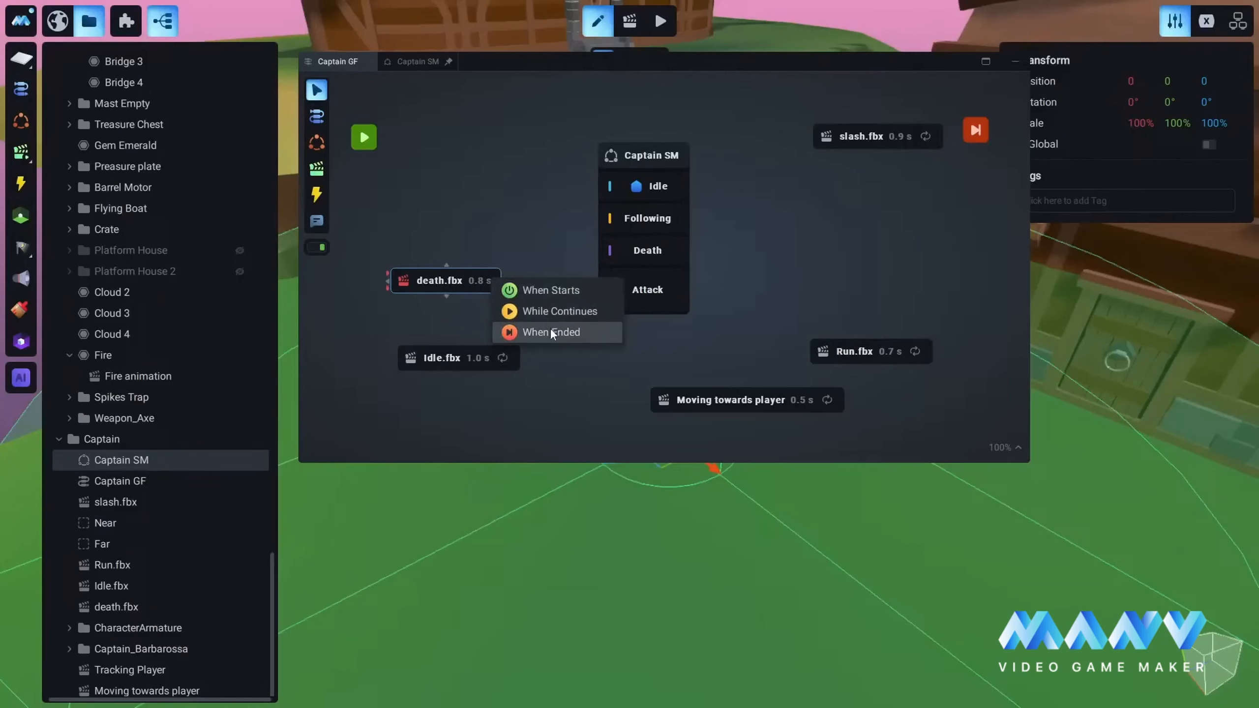
pyautogui.click(562, 290)
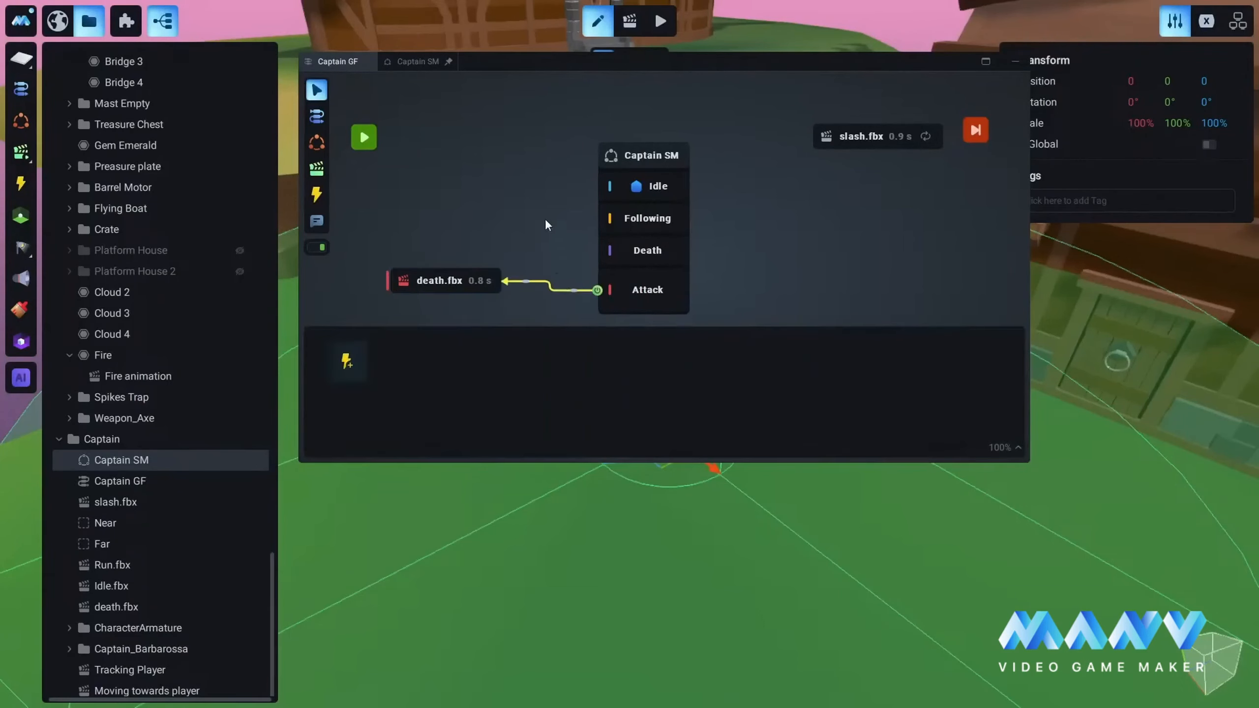
# Step: Remove the link between the Attack state and death.fbx, and move the death.fbx node level with the Death state
pyautogui.moveTo(460, 272); pyautogui.dragTo(449, 291)
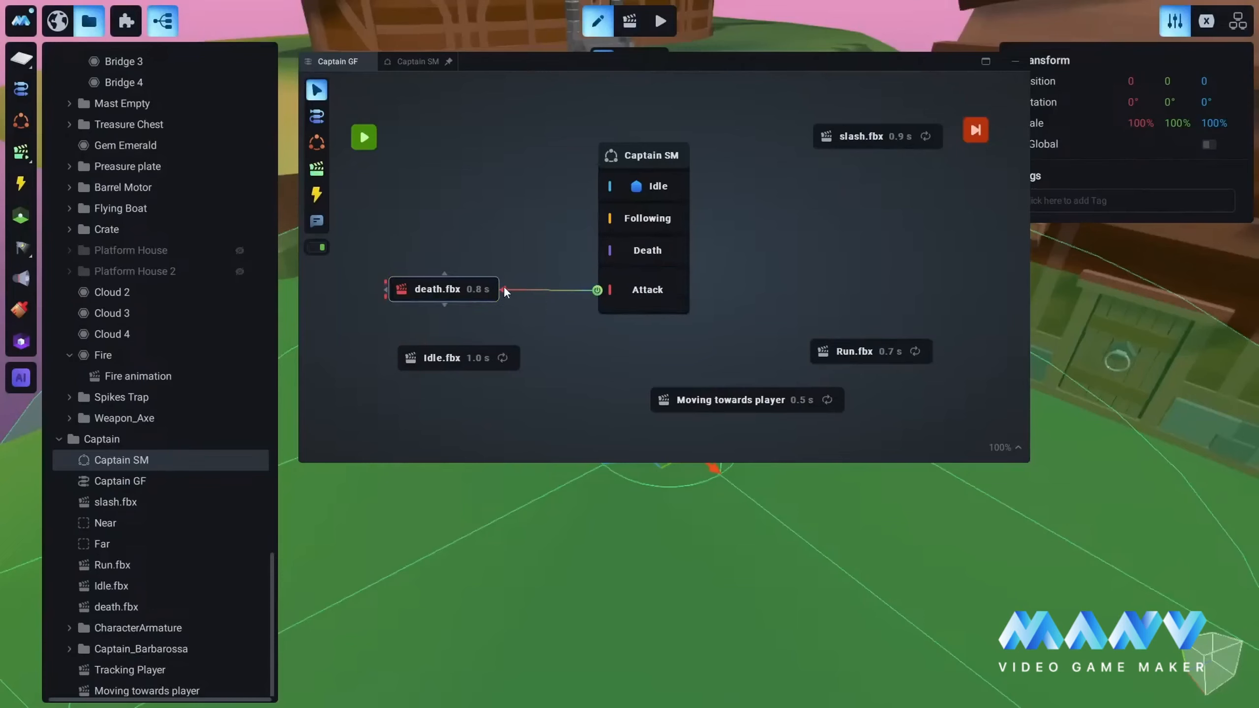
pyautogui.moveTo(504, 289); pyautogui.dragTo(541, 287)
pyautogui.moveTo(435, 287); pyautogui.dragTo(459, 250)
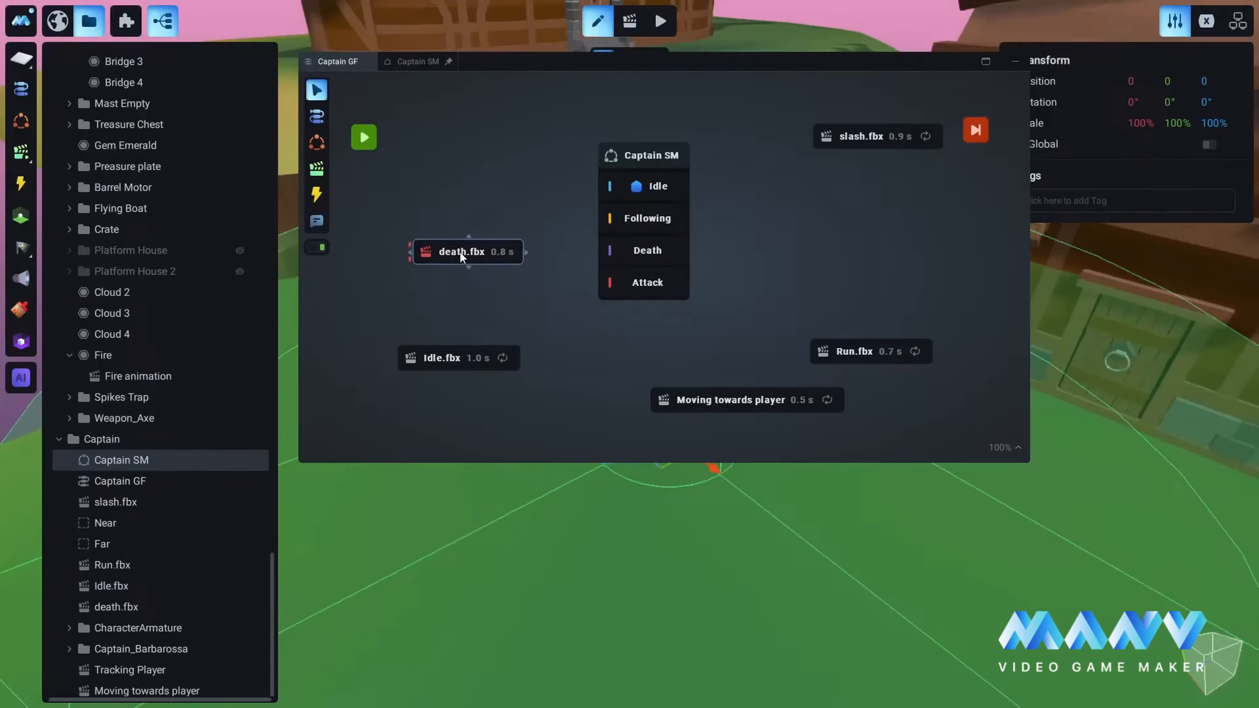
# Step: Connect the Death state of Captain SM to the death.fbx node with the When Starts condition
pyautogui.moveTo(593, 251); pyautogui.dragTo(466, 259)
pyautogui.click(588, 261)
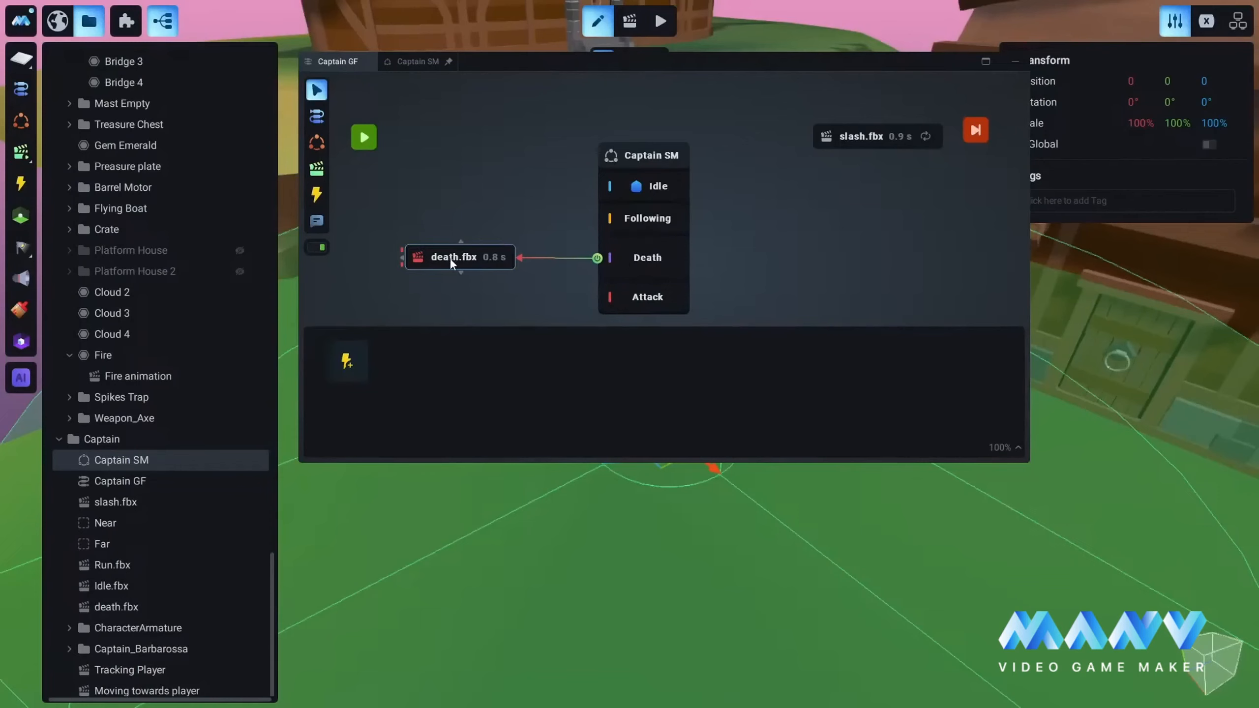
pyautogui.click(481, 257)
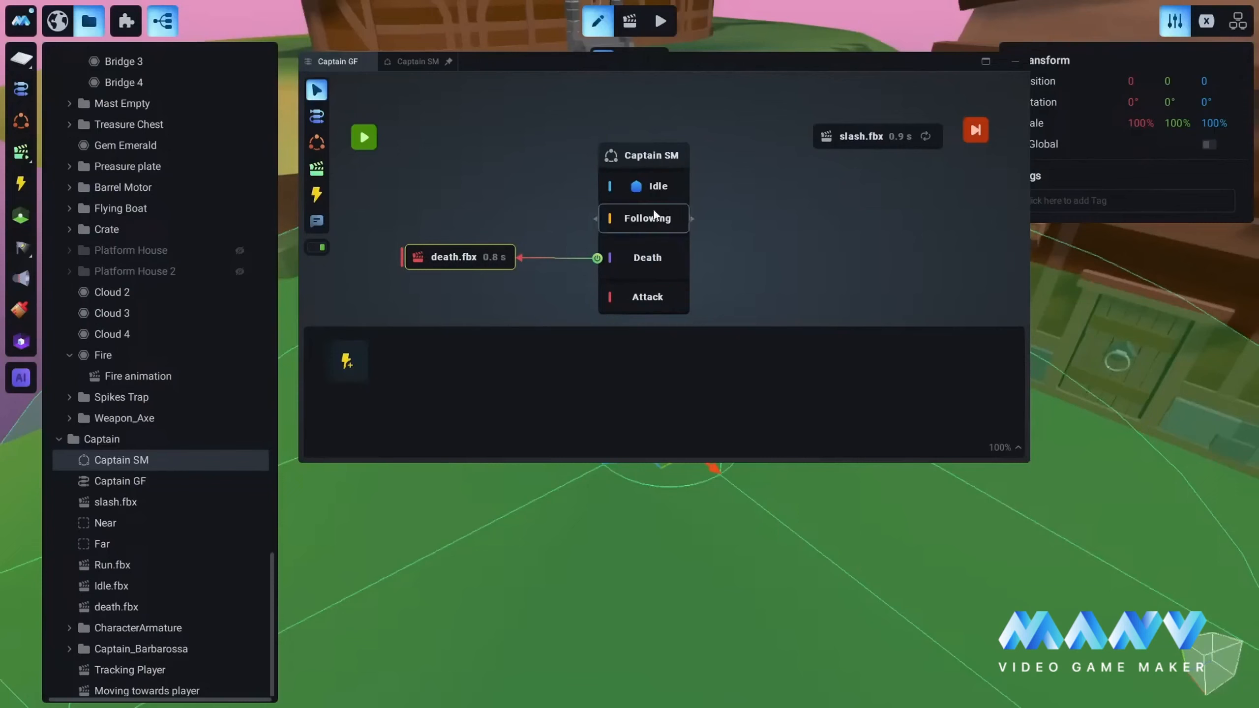
pyautogui.click(493, 142)
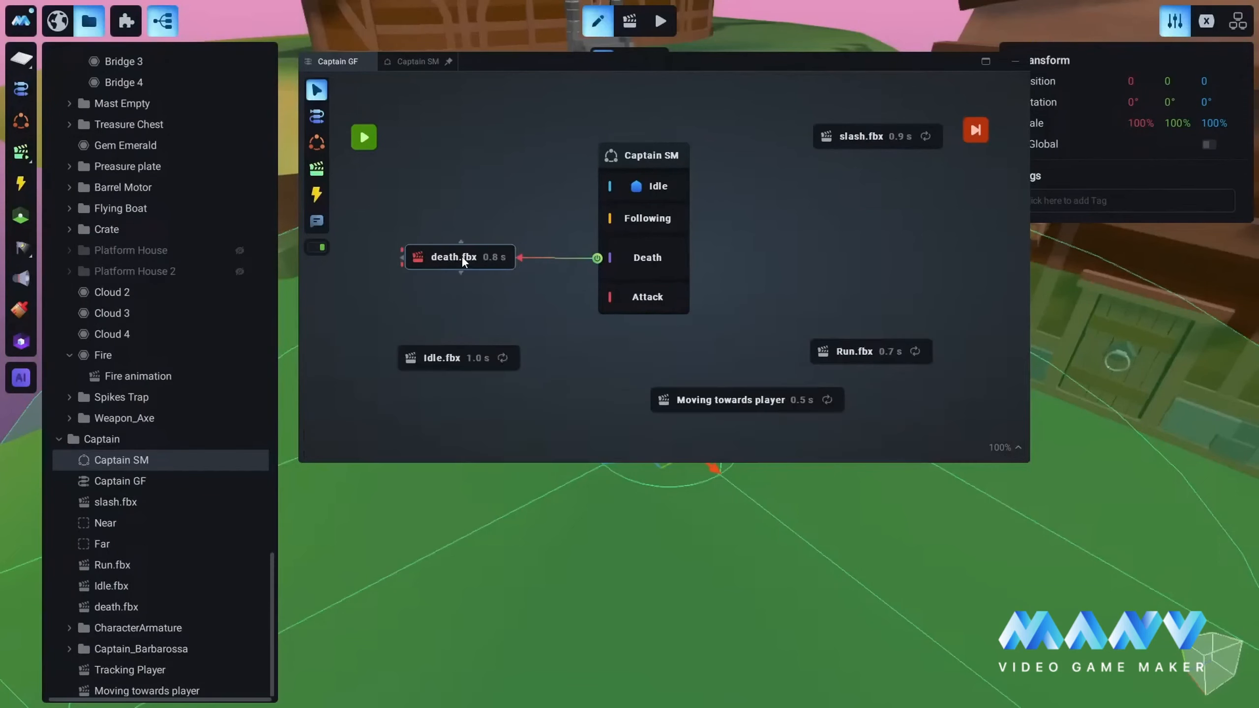
pyautogui.moveTo(461, 256); pyautogui.dragTo(464, 258)
# Step: Place the Idle.fbx node above death.fbx, level with the Idle state, and mark it blue
pyautogui.moveTo(447, 361); pyautogui.dragTo(449, 183)
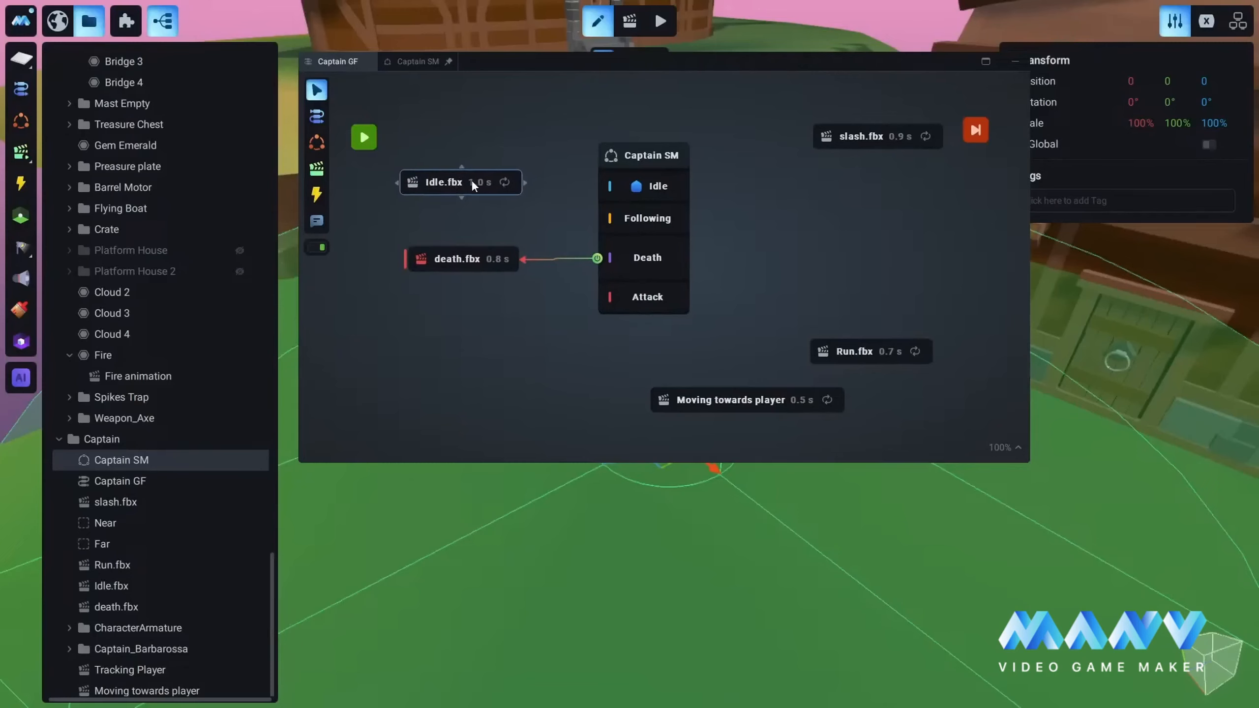
pyautogui.moveTo(471, 181); pyautogui.dragTo(479, 180)
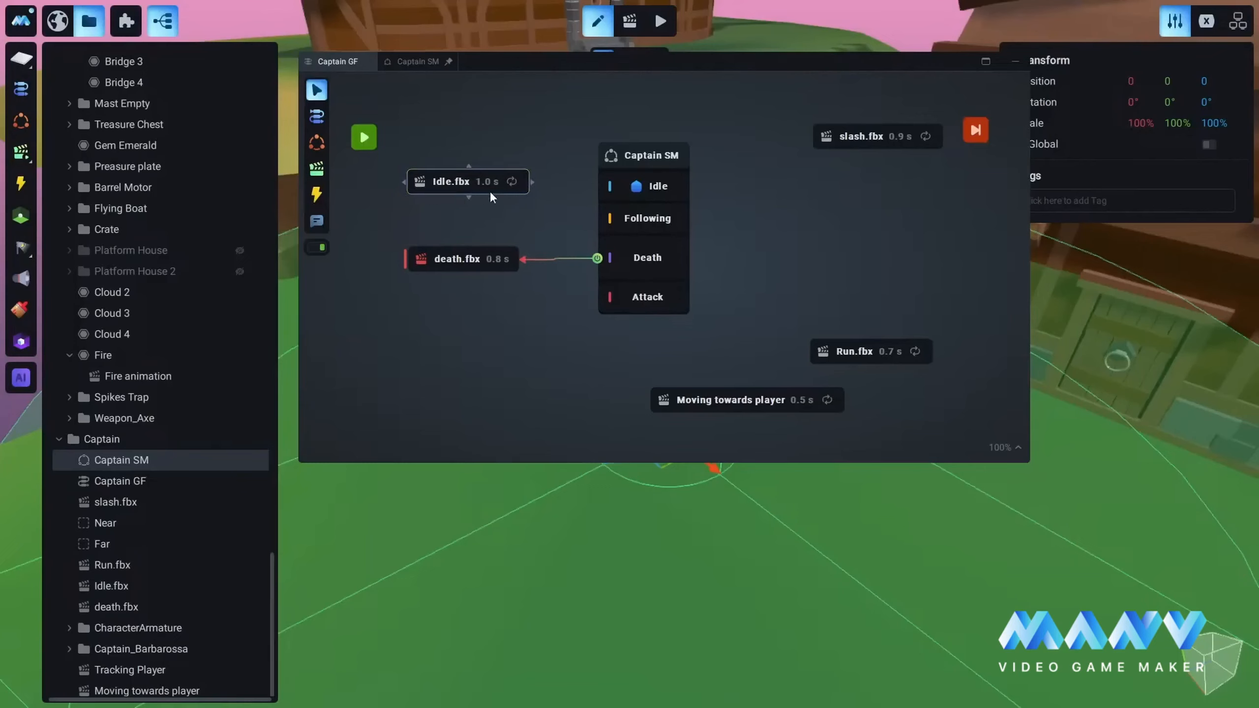
pyautogui.rightClick(460, 180)
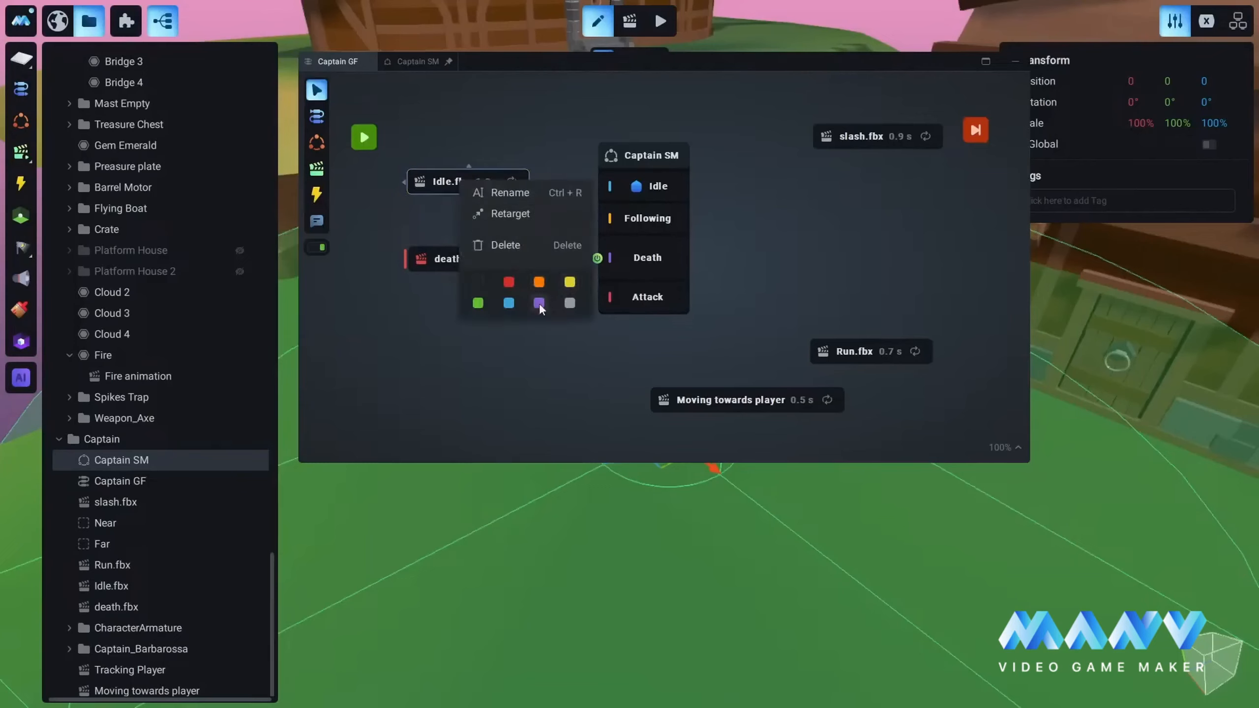
pyautogui.click(511, 302)
pyautogui.moveTo(472, 181); pyautogui.dragTo(463, 187)
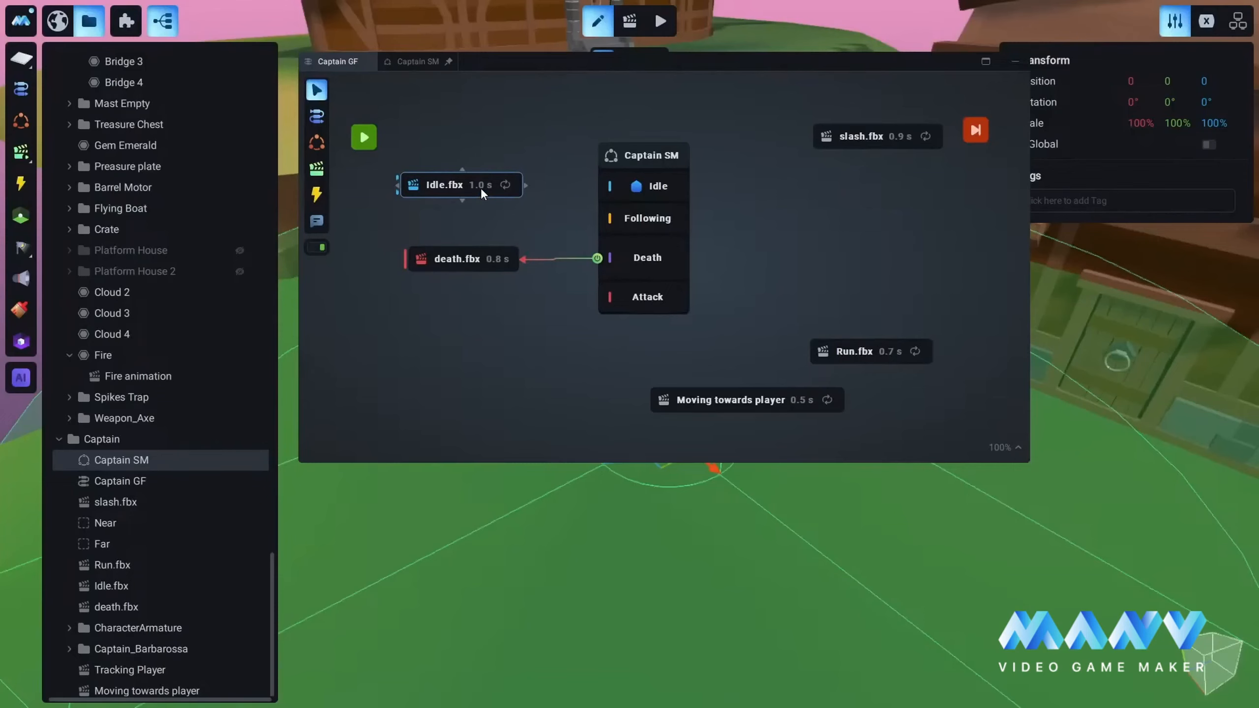
pyautogui.moveTo(483, 191); pyautogui.dragTo(481, 184)
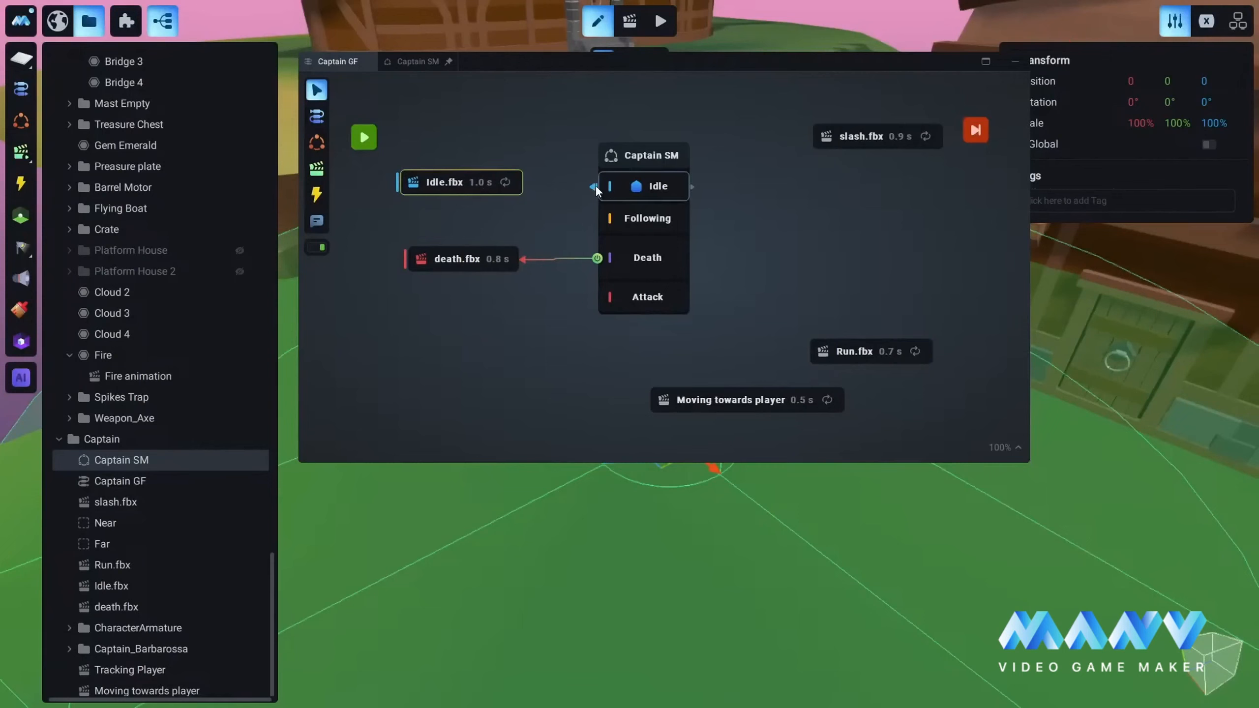
# Step: Connect the Idle state to Idle.fbx with the While Continues condition, and align Idle.fbx and death.fbx with their states
pyautogui.moveTo(592, 186); pyautogui.dragTo(581, 179)
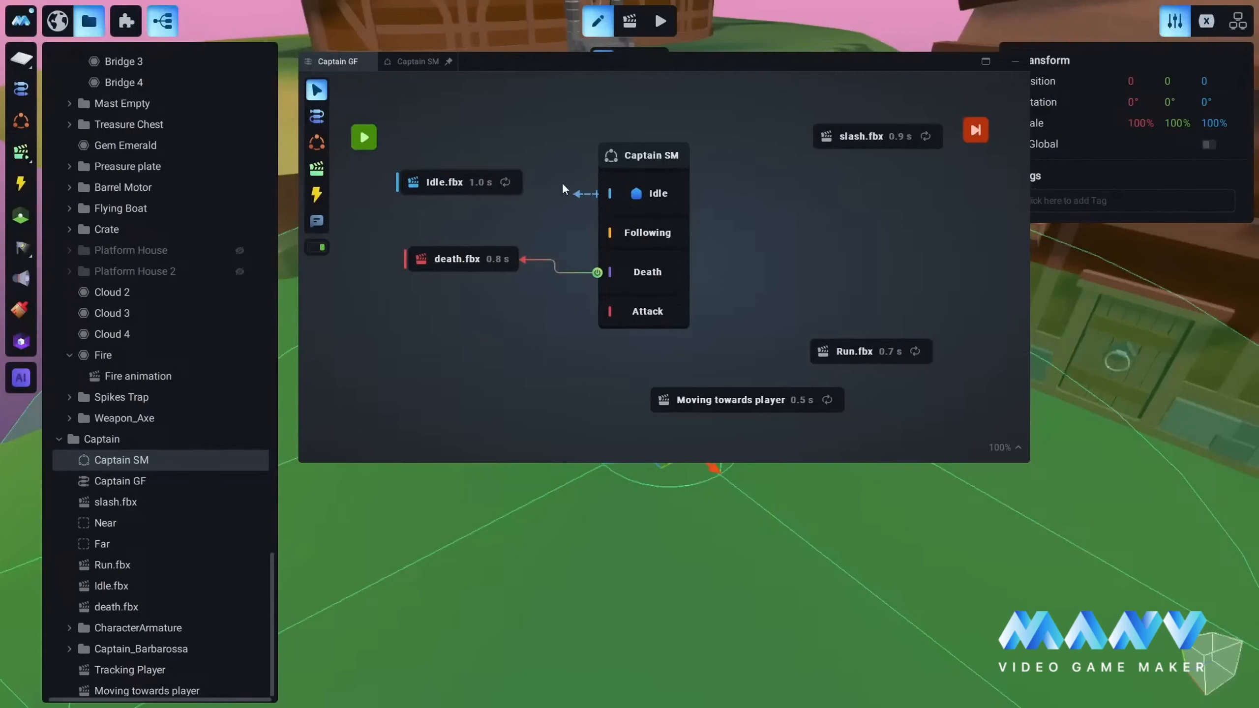
pyautogui.moveTo(563, 184); pyautogui.dragTo(522, 180)
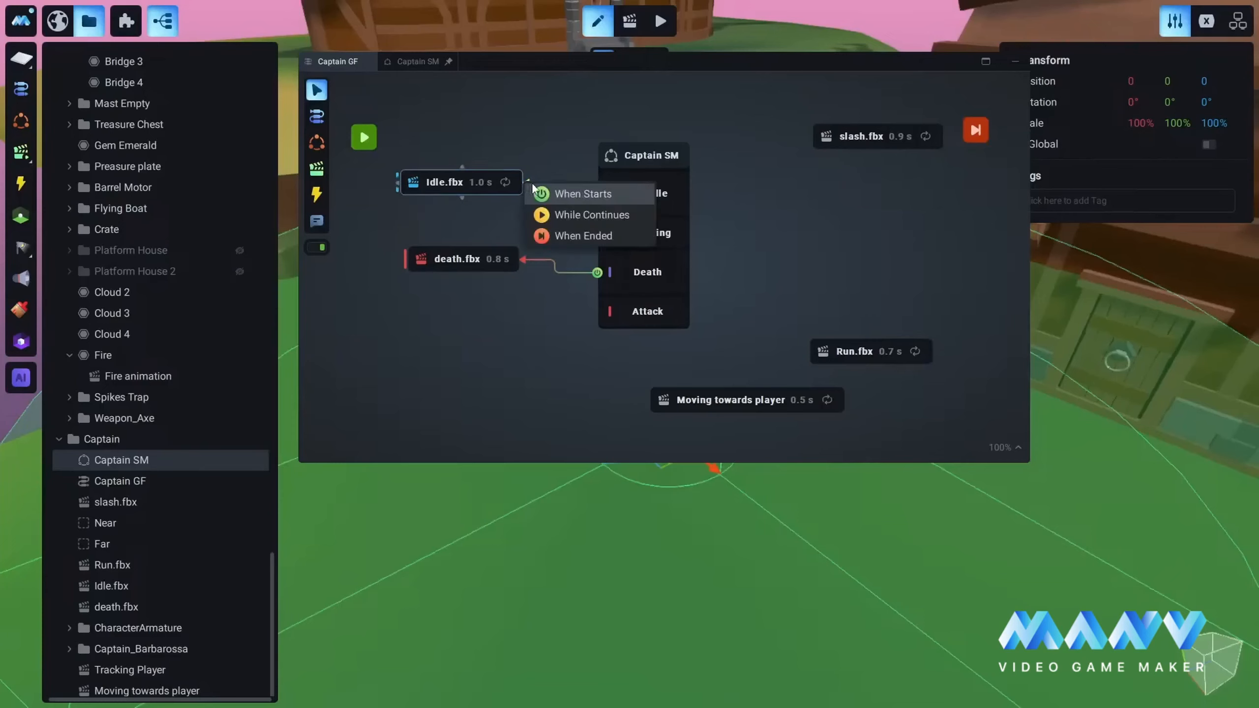
pyautogui.click(586, 215)
pyautogui.moveTo(457, 187); pyautogui.dragTo(451, 196)
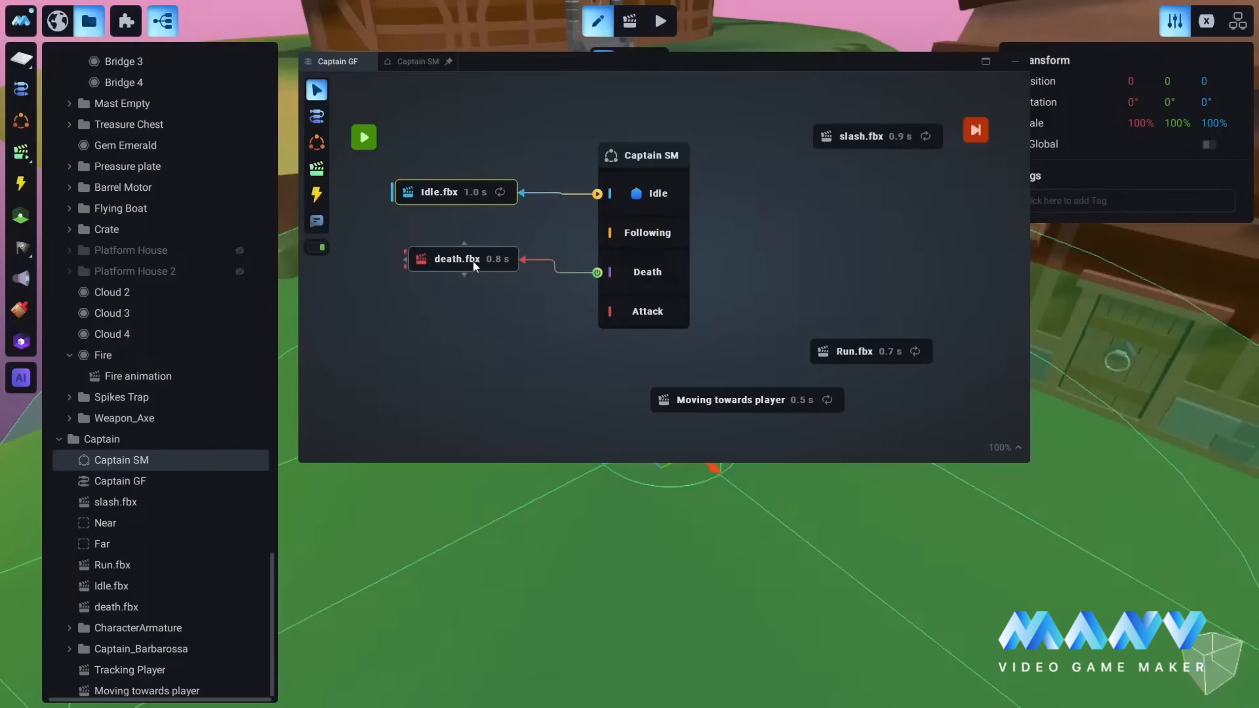
pyautogui.moveTo(471, 260); pyautogui.dragTo(457, 271)
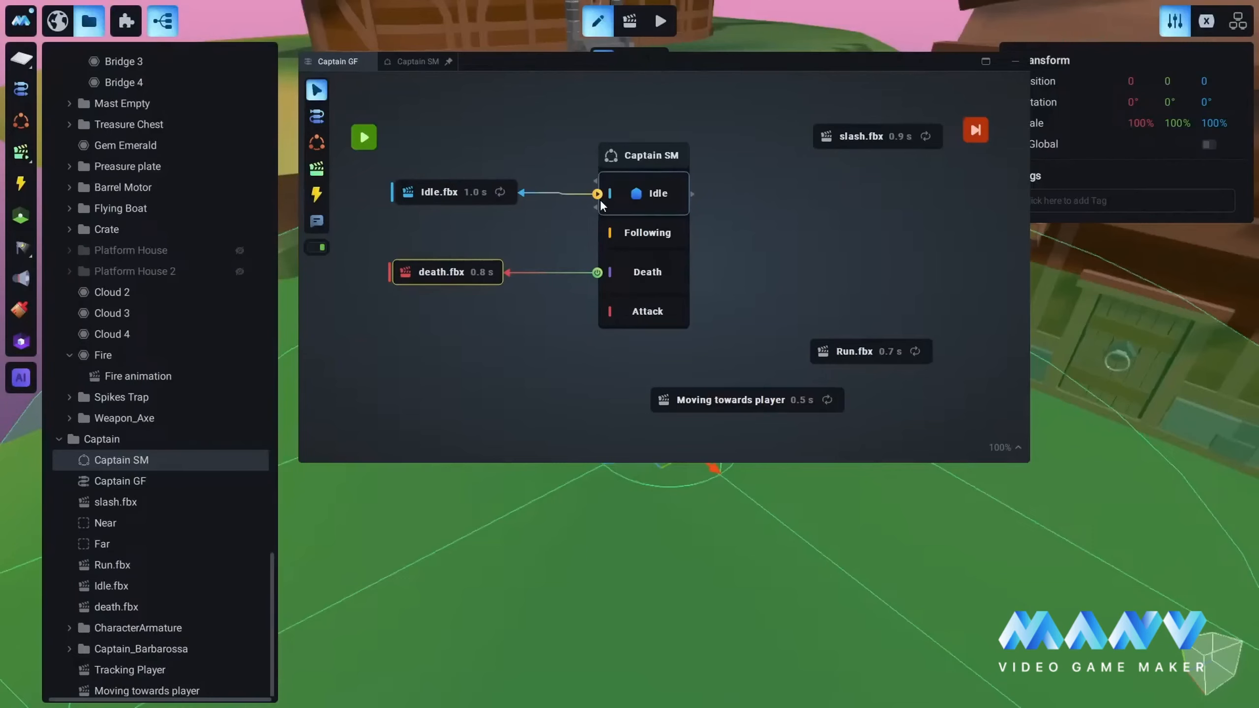
pyautogui.click(473, 192)
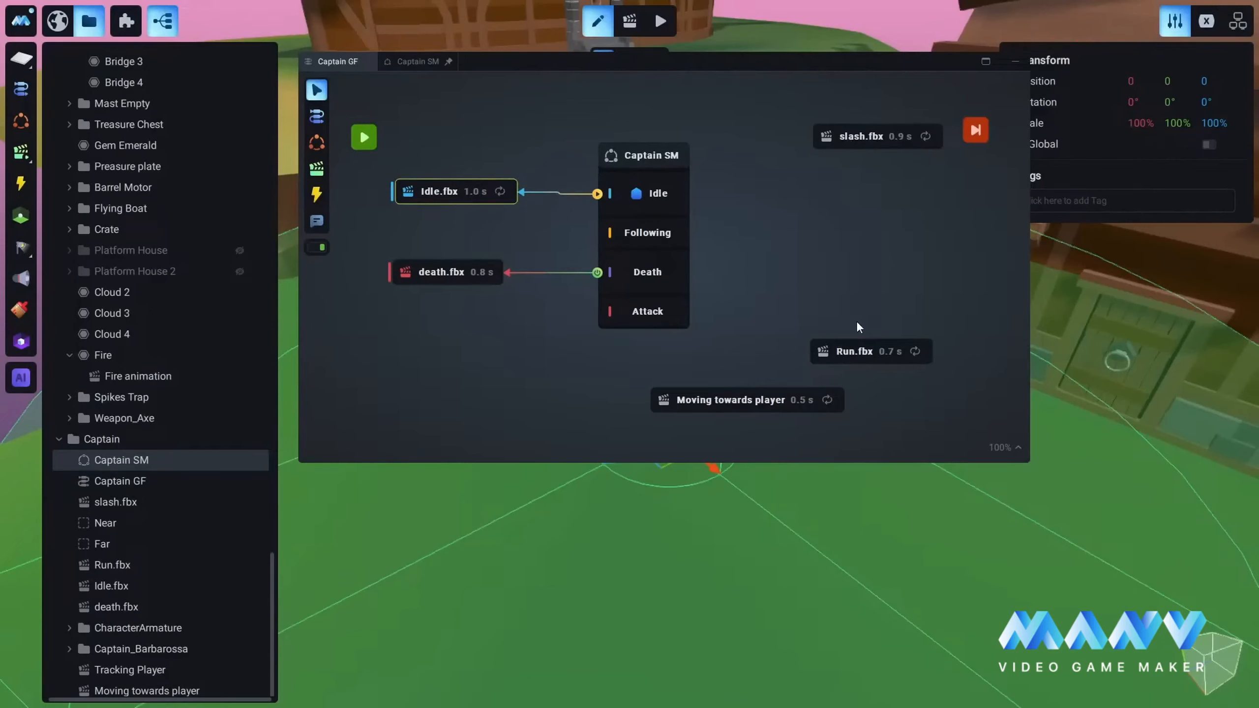
# Step: Rearrange the nodes right of Captain SM, with Run.fbx uppermost, Moving towards player beneath it and slash.fbx beside the Attack state
pyautogui.click(895, 289)
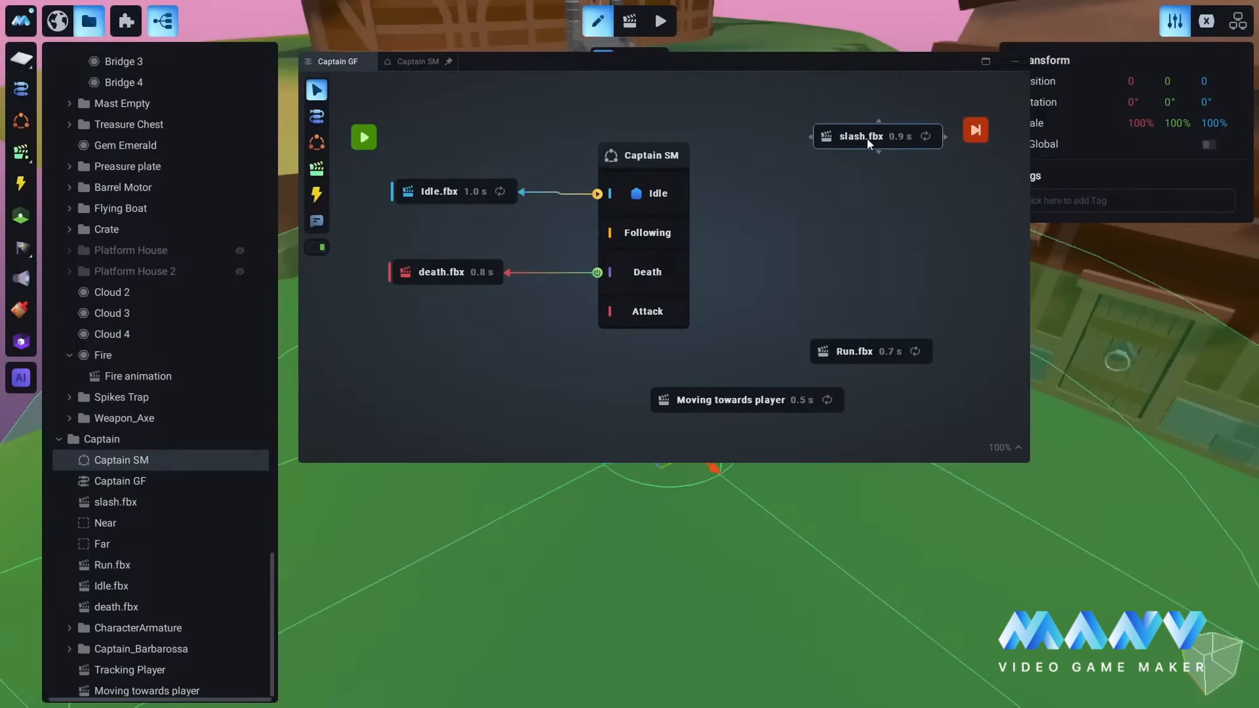
pyautogui.moveTo(868, 141); pyautogui.dragTo(839, 163)
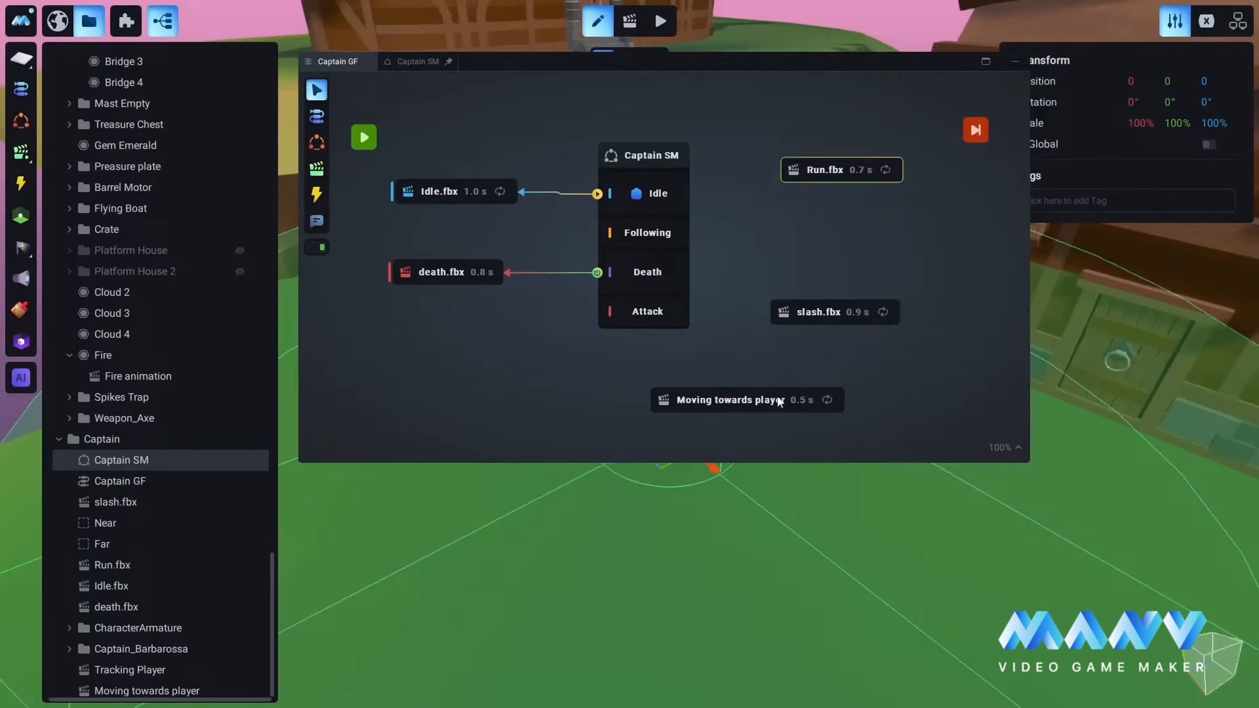
pyautogui.moveTo(779, 402); pyautogui.dragTo(884, 212)
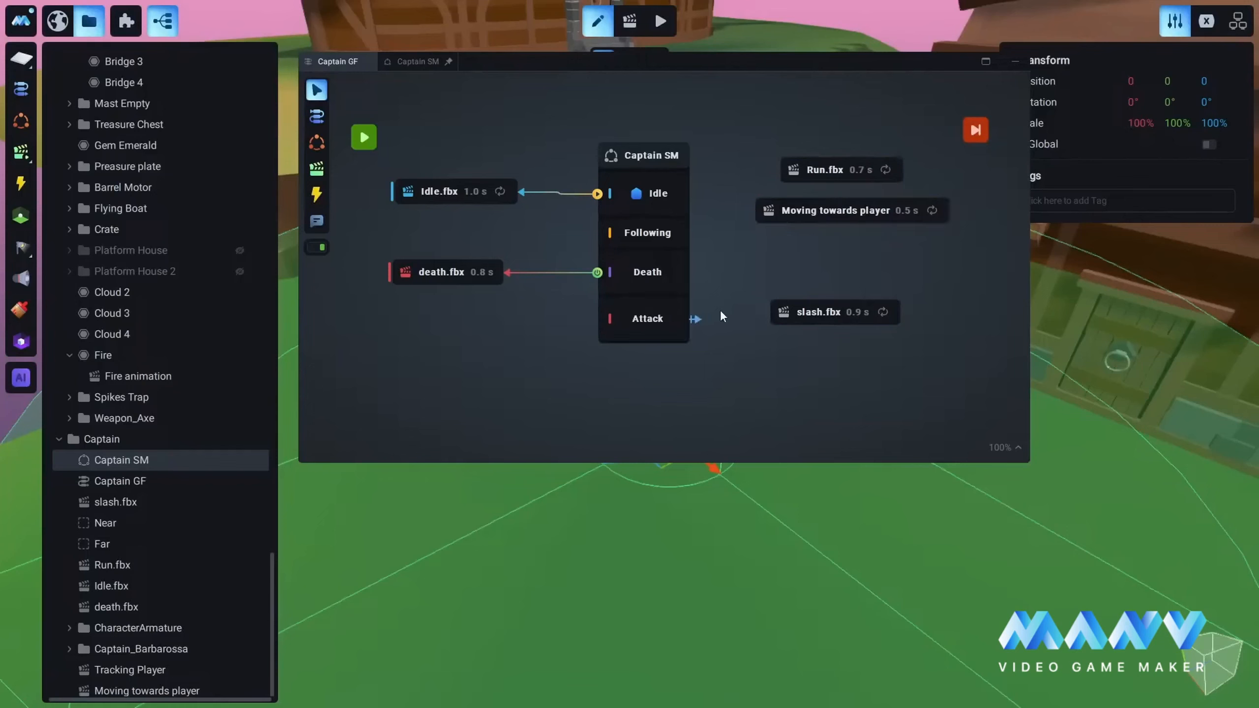
# Step: Connect the Attack state to slash.fbx with the While Continues condition and level the node with that state
pyautogui.moveTo(696, 319); pyautogui.dragTo(769, 316)
pyautogui.moveTo(883, 317); pyautogui.dragTo(770, 308)
pyautogui.click(845, 343)
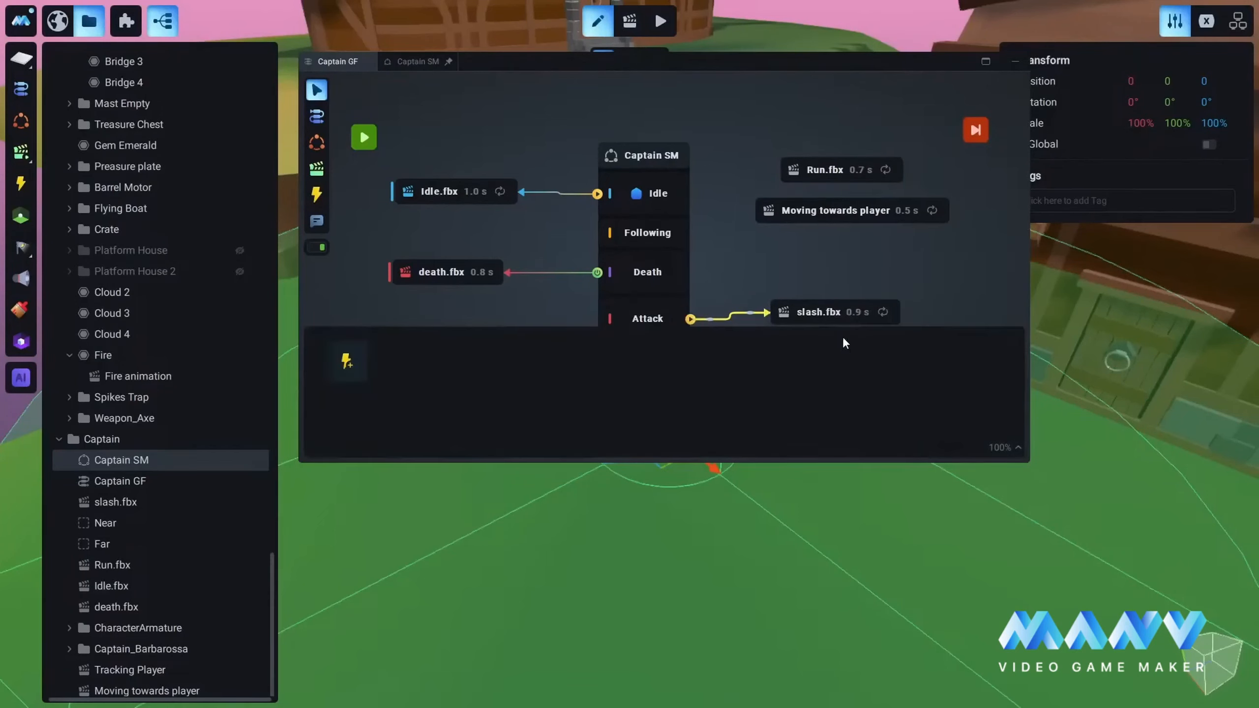
pyautogui.click(838, 258)
pyautogui.moveTo(818, 312); pyautogui.dragTo(833, 320)
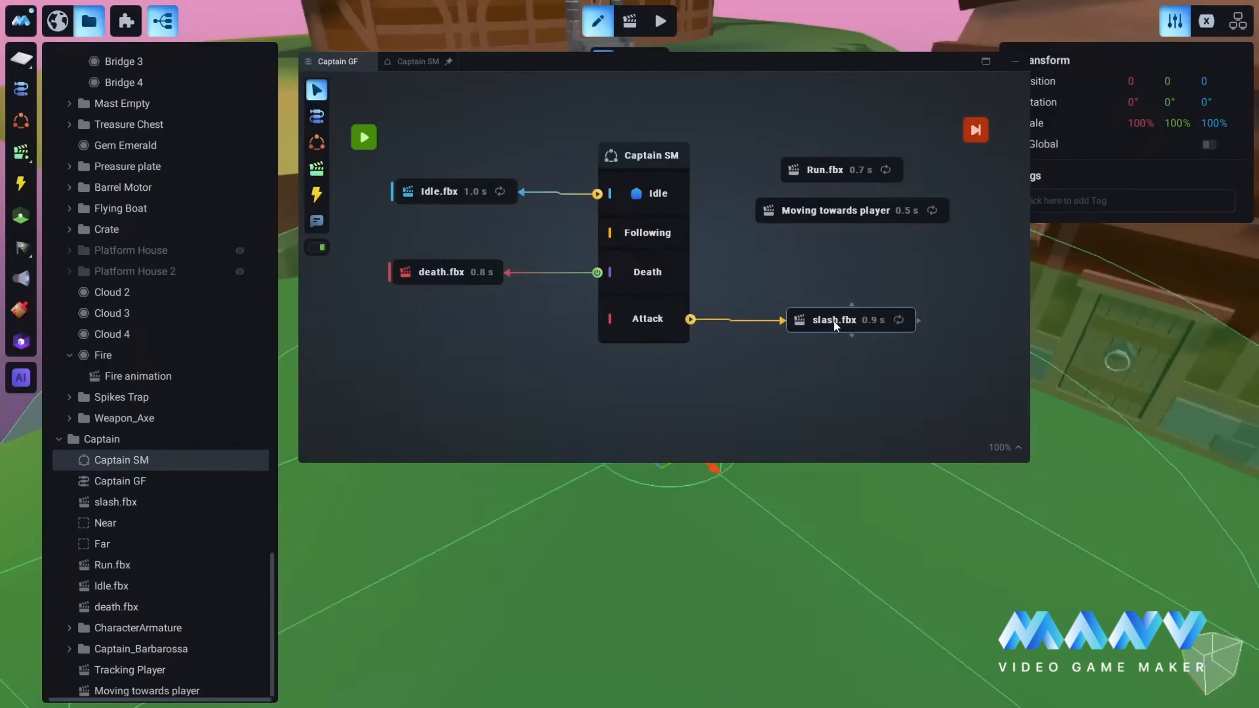
# Step: Lower the Moving towards player and Run.fbx nodes, and connect the Following state to Run.fbx with the While Continues condition
pyautogui.moveTo(808, 209); pyautogui.dragTo(832, 246)
pyautogui.moveTo(840, 171); pyautogui.dragTo(840, 209)
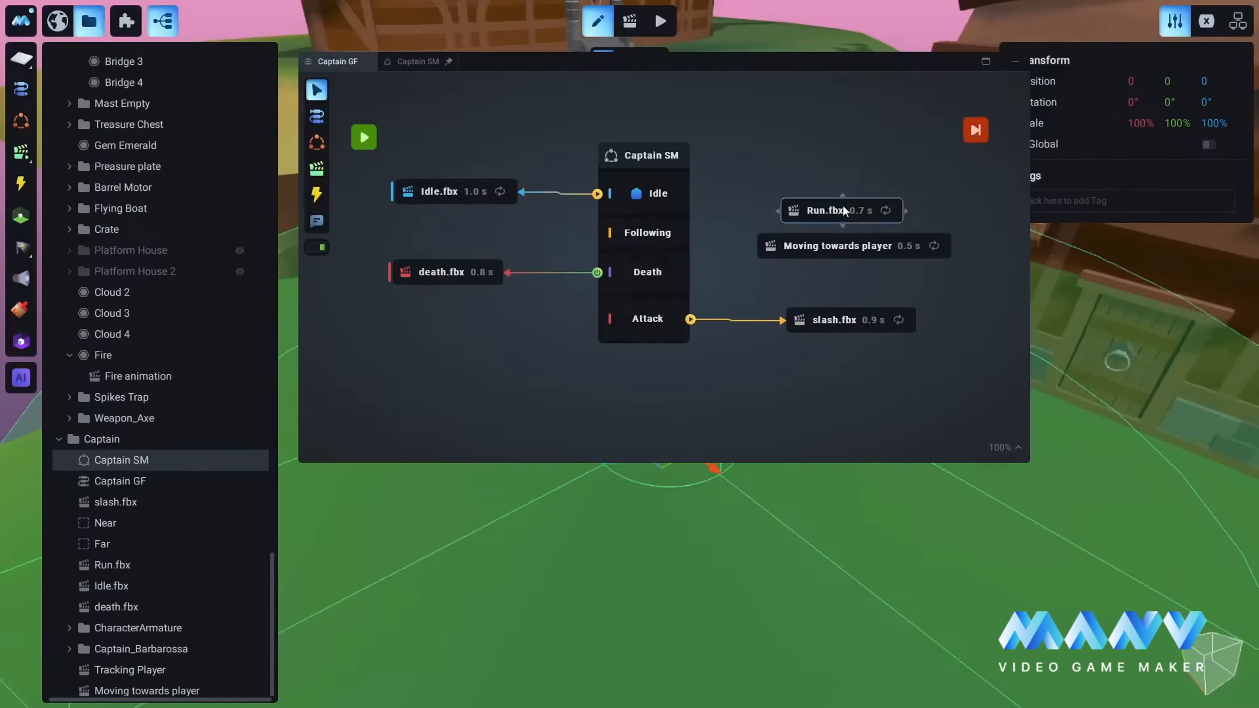
pyautogui.moveTo(693, 233); pyautogui.dragTo(784, 207)
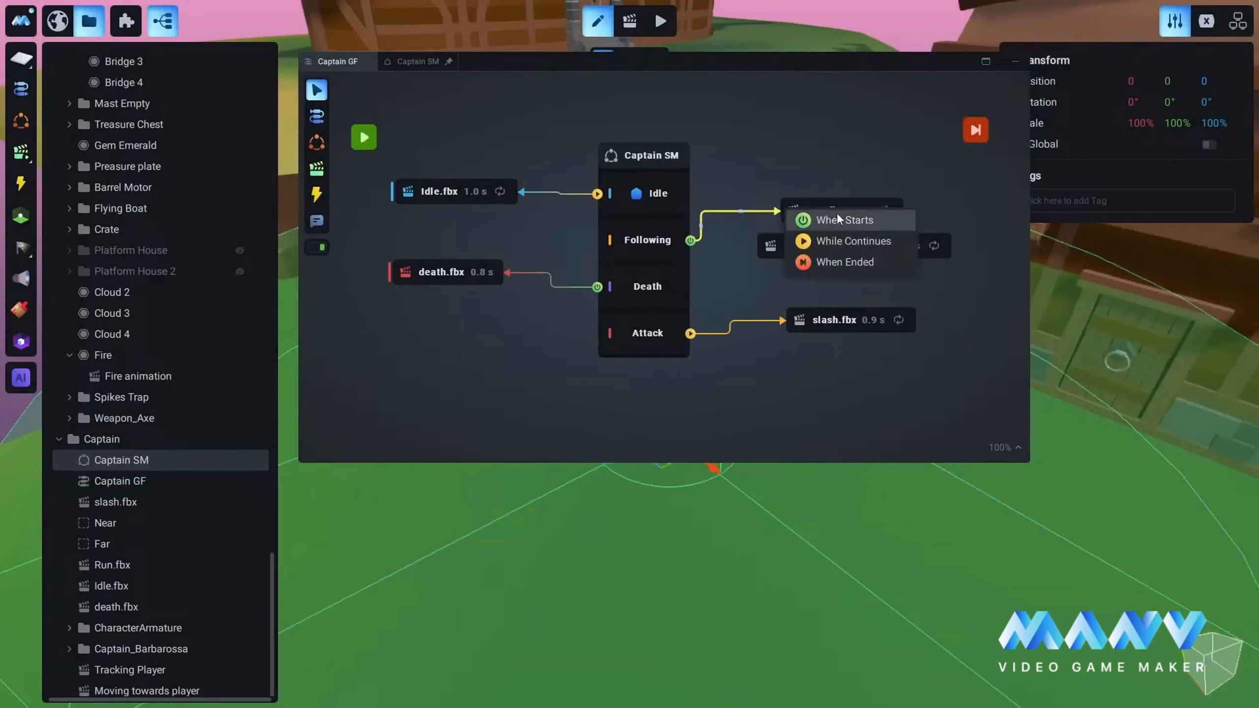
pyautogui.click(840, 246)
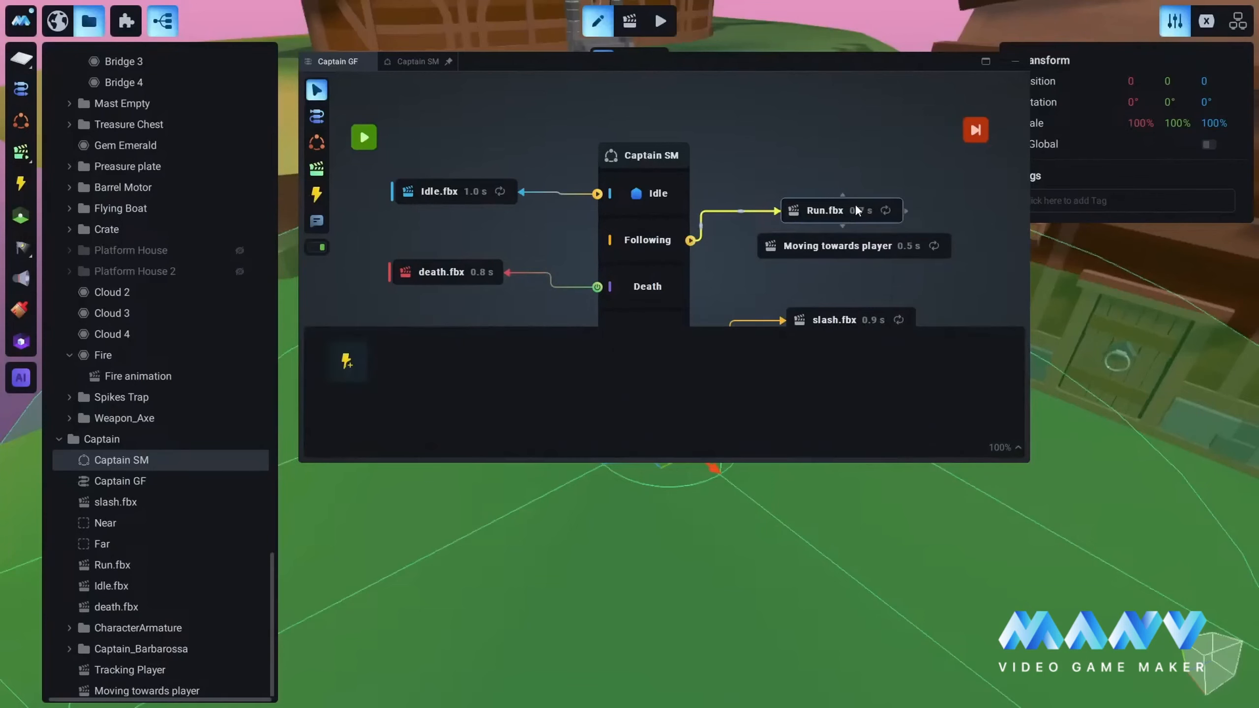
pyautogui.moveTo(842, 209); pyautogui.dragTo(860, 200)
# Step: Connect the Following state to Moving towards player with the While Continues condition, and reposition Run.fbx just above that node
pyautogui.moveTo(849, 248); pyautogui.dragTo(858, 247)
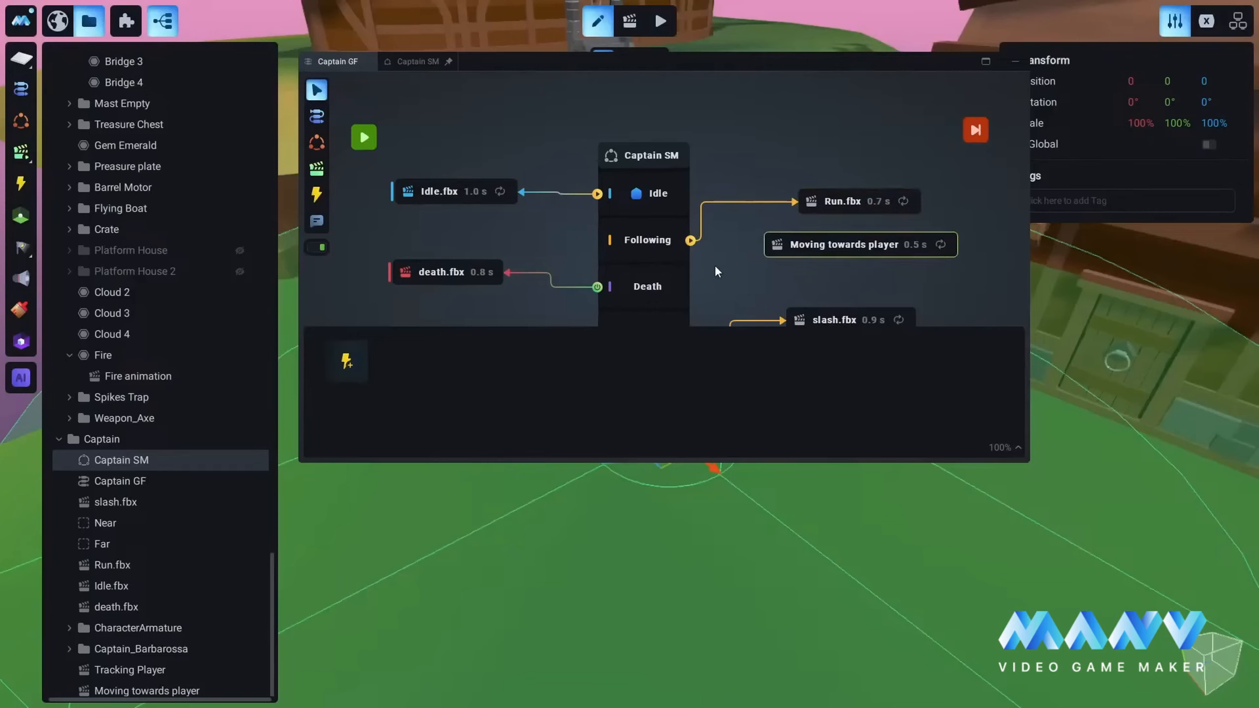
pyautogui.moveTo(693, 253); pyautogui.dragTo(775, 248)
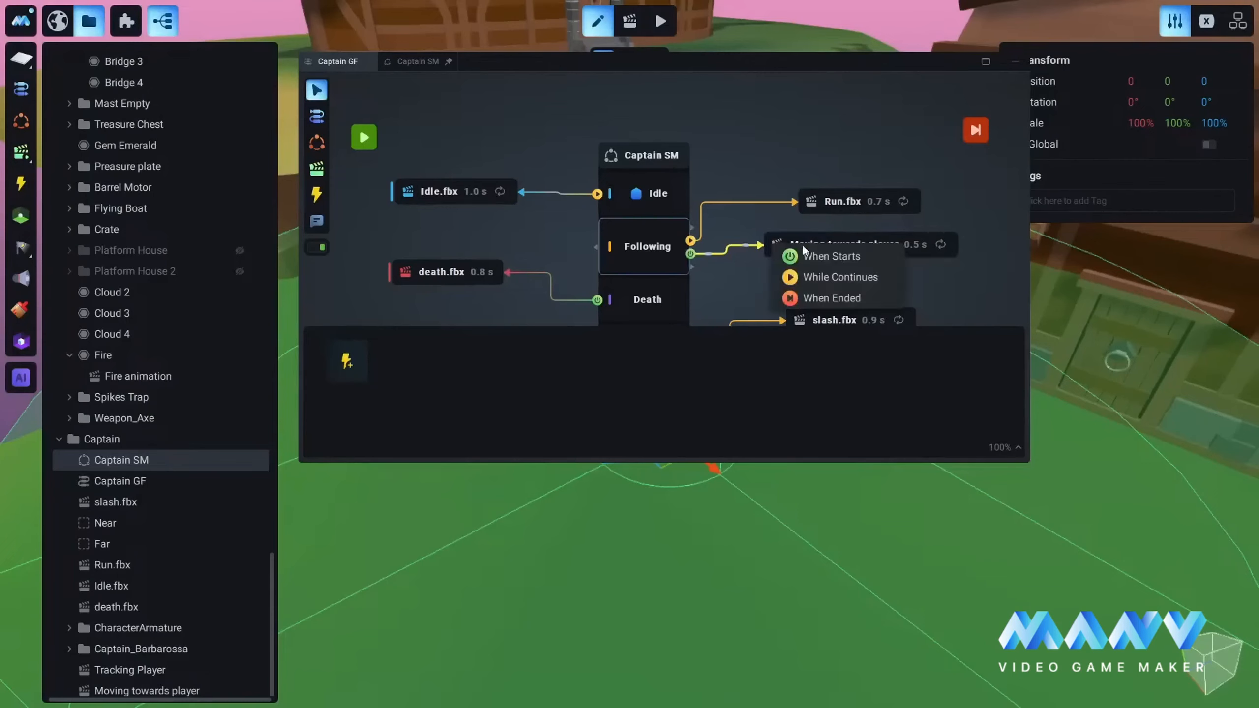
pyautogui.click(842, 279)
pyautogui.moveTo(857, 243); pyautogui.dragTo(859, 254)
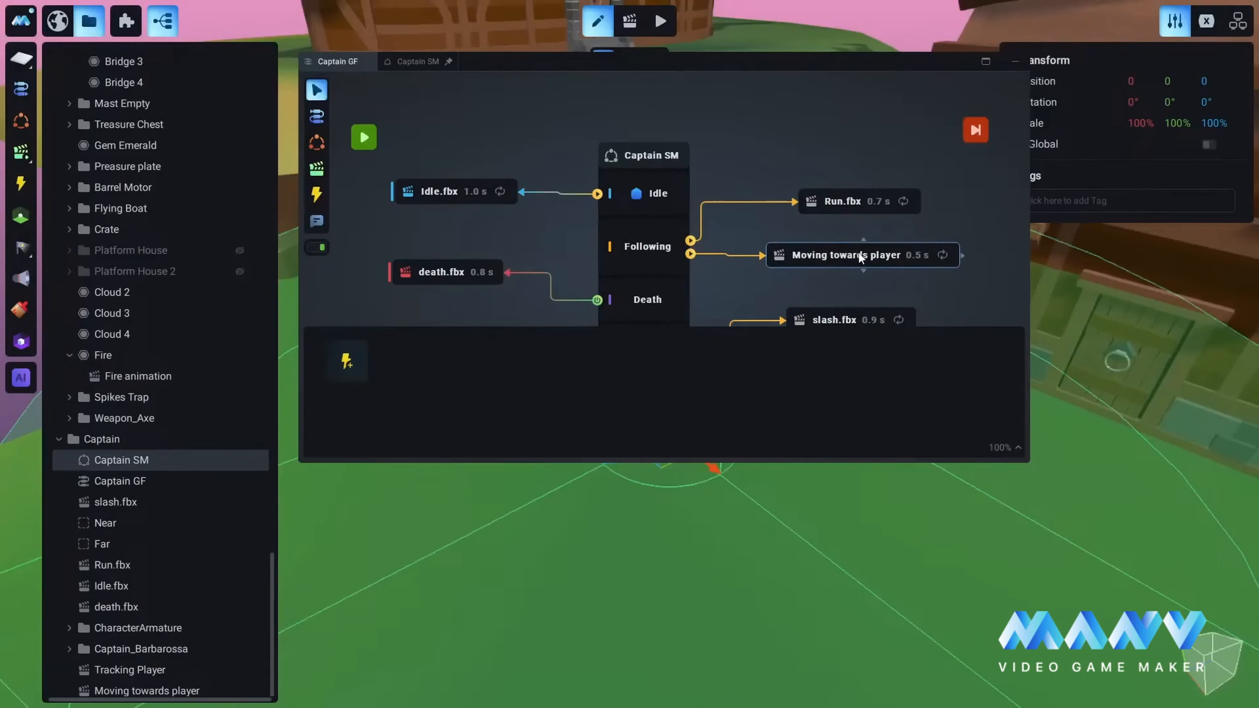
pyautogui.click(863, 174)
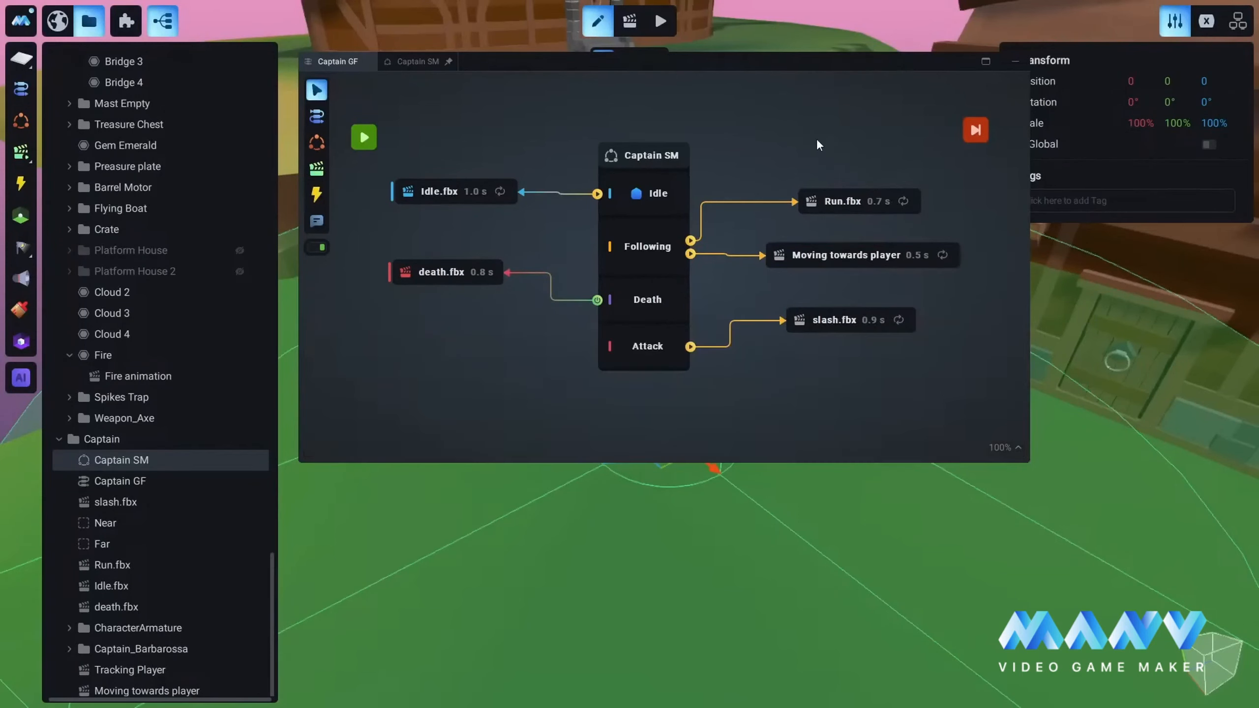
pyautogui.click(848, 201)
pyautogui.moveTo(848, 201); pyautogui.dragTo(871, 212)
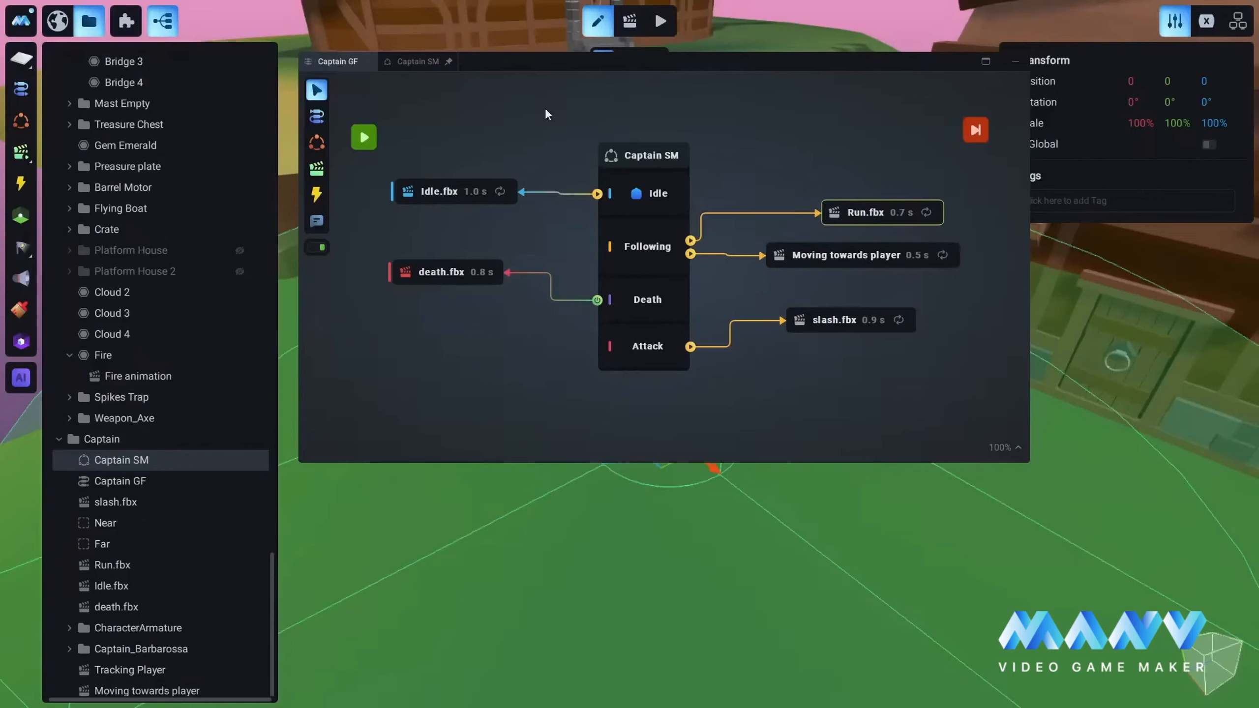
# Step: Compare the Idle, Following and Attack states in the Captain SM diagram with their linked animations in Captain GF
pyautogui.click(417, 61)
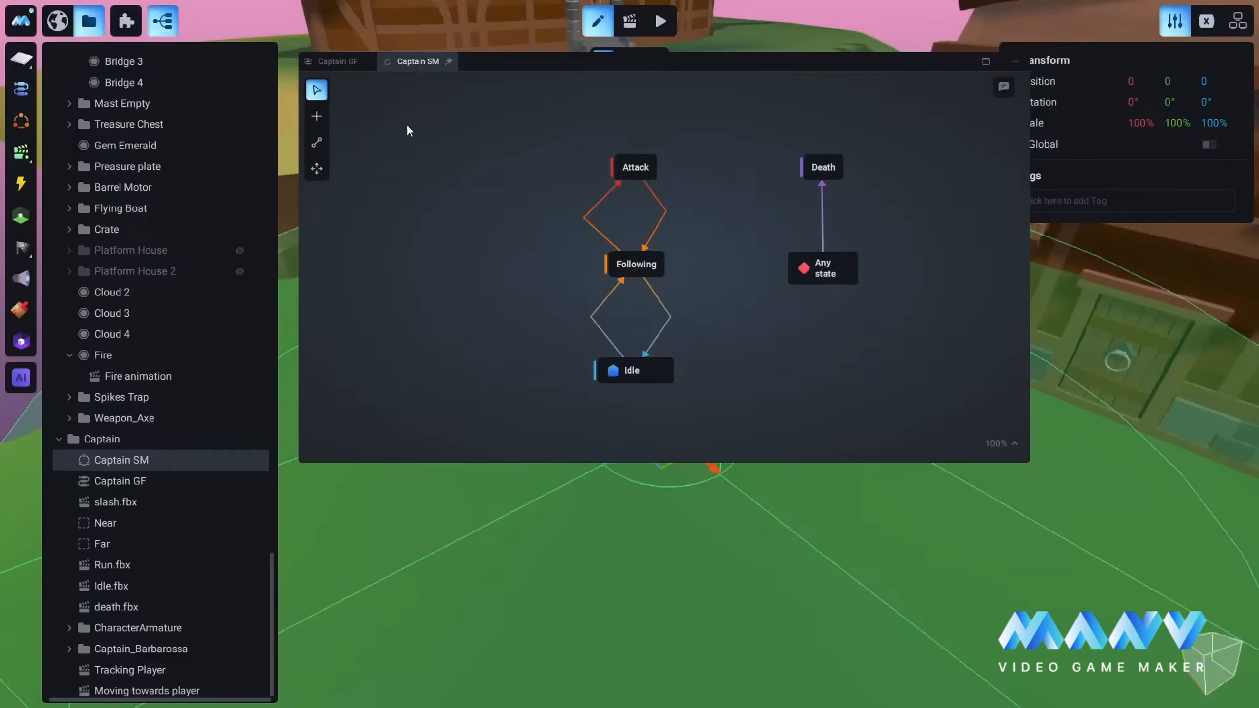
pyautogui.click(335, 60)
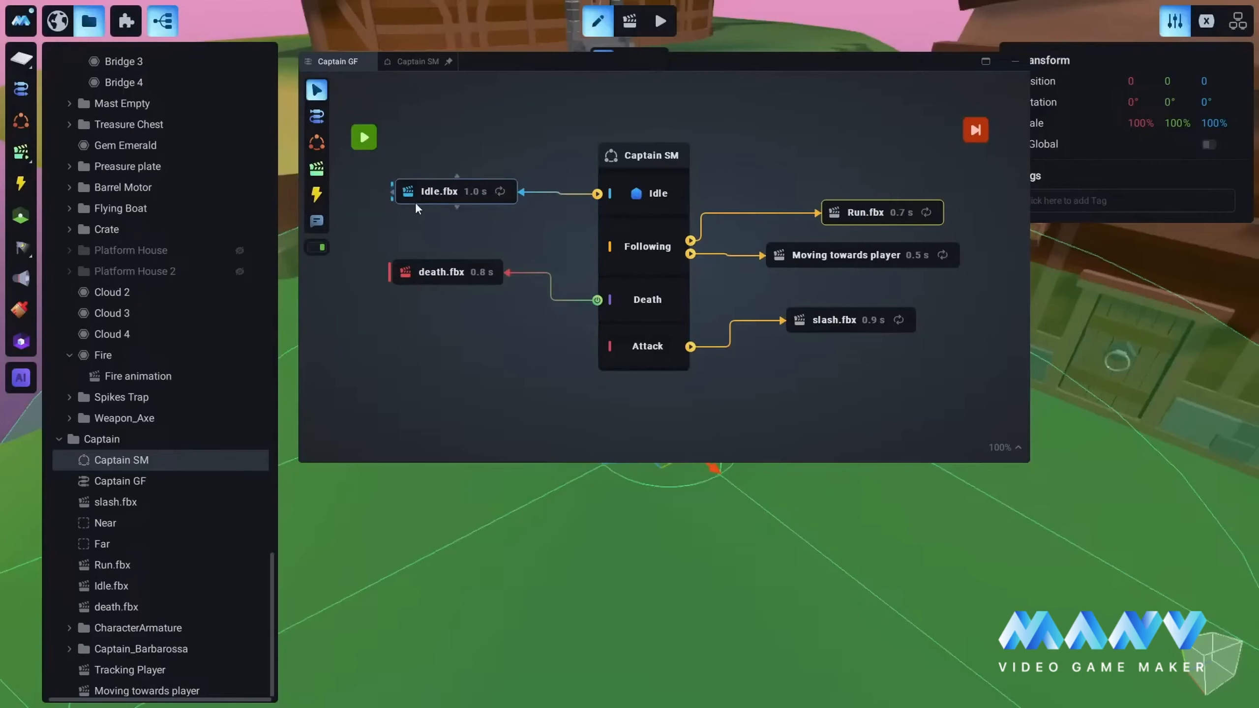
pyautogui.click(409, 61)
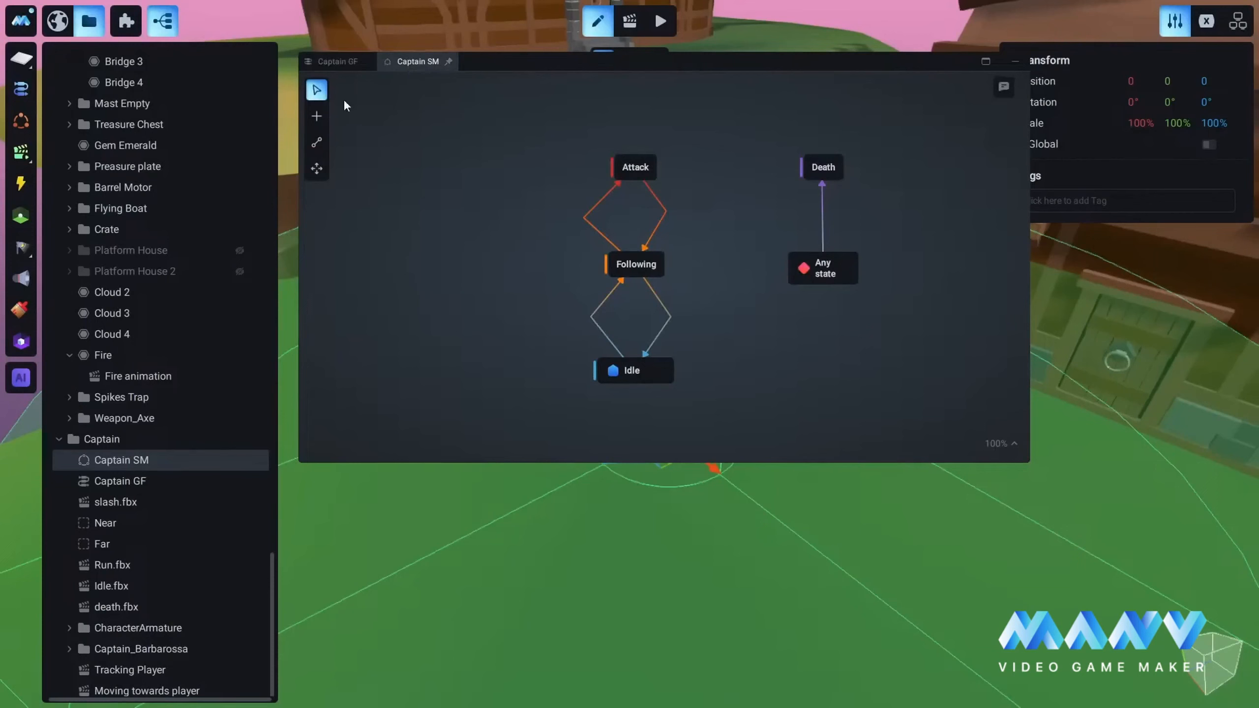
pyautogui.click(339, 61)
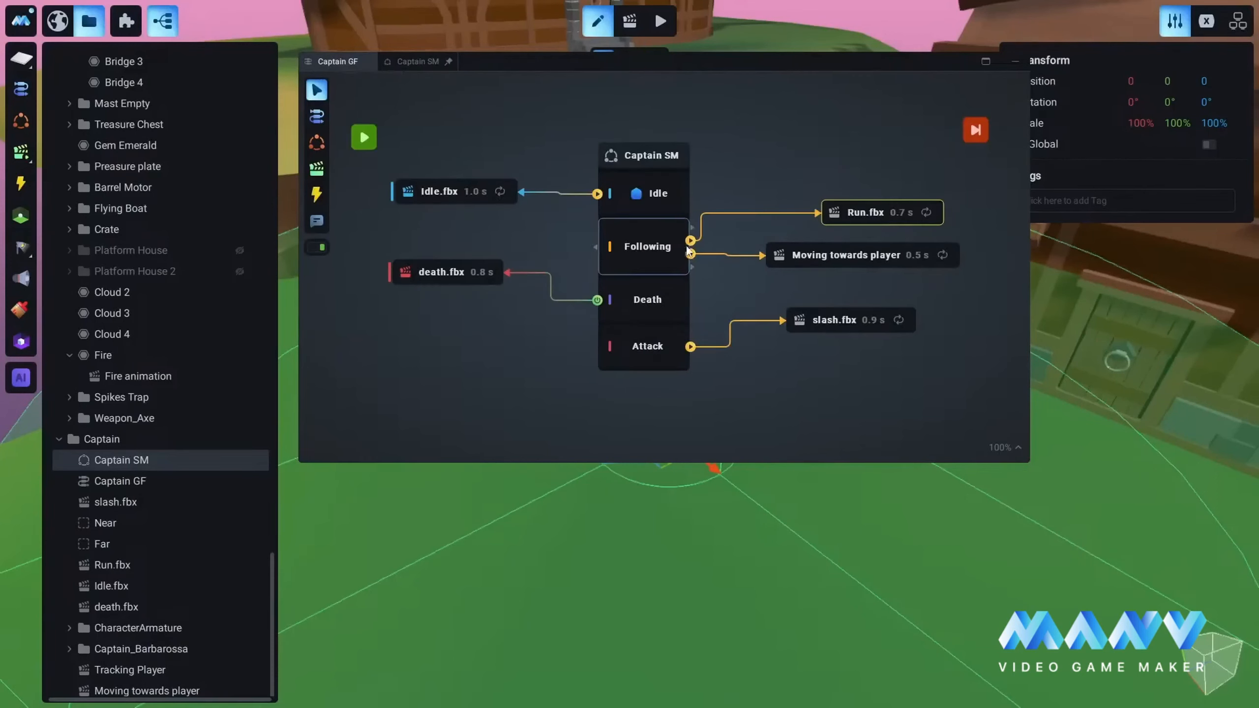
pyautogui.click(911, 208)
pyautogui.click(418, 61)
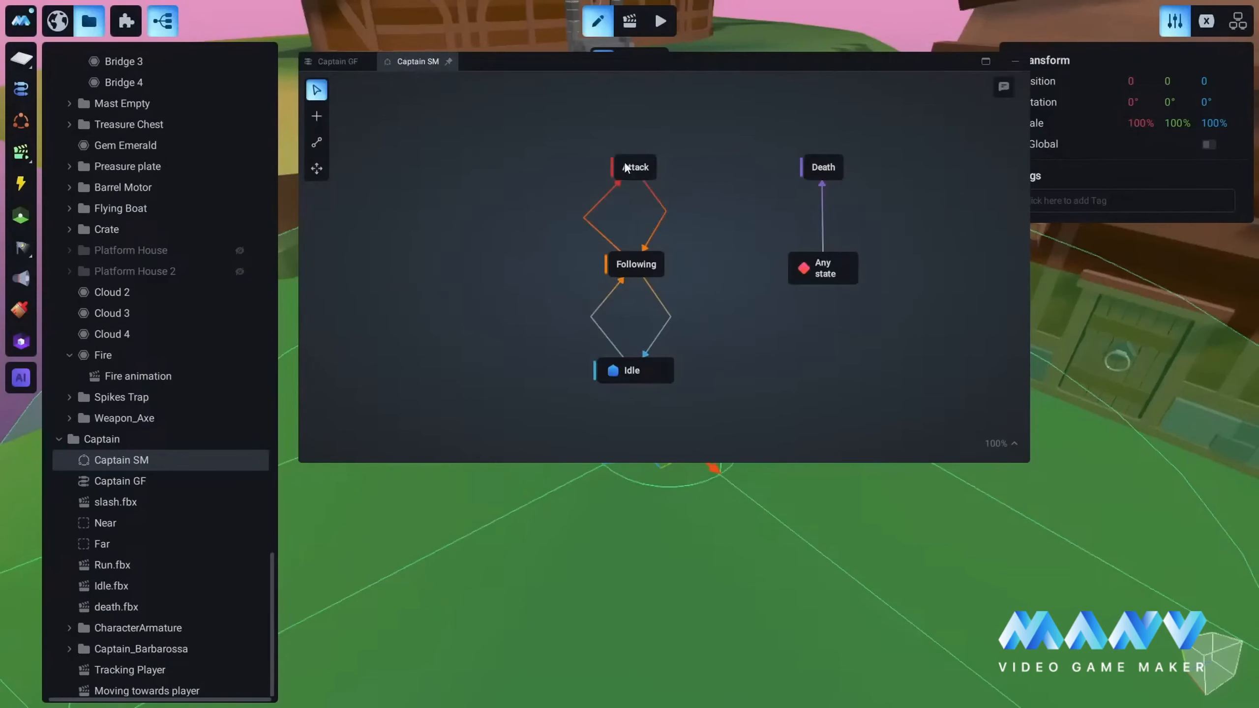
pyautogui.click(338, 59)
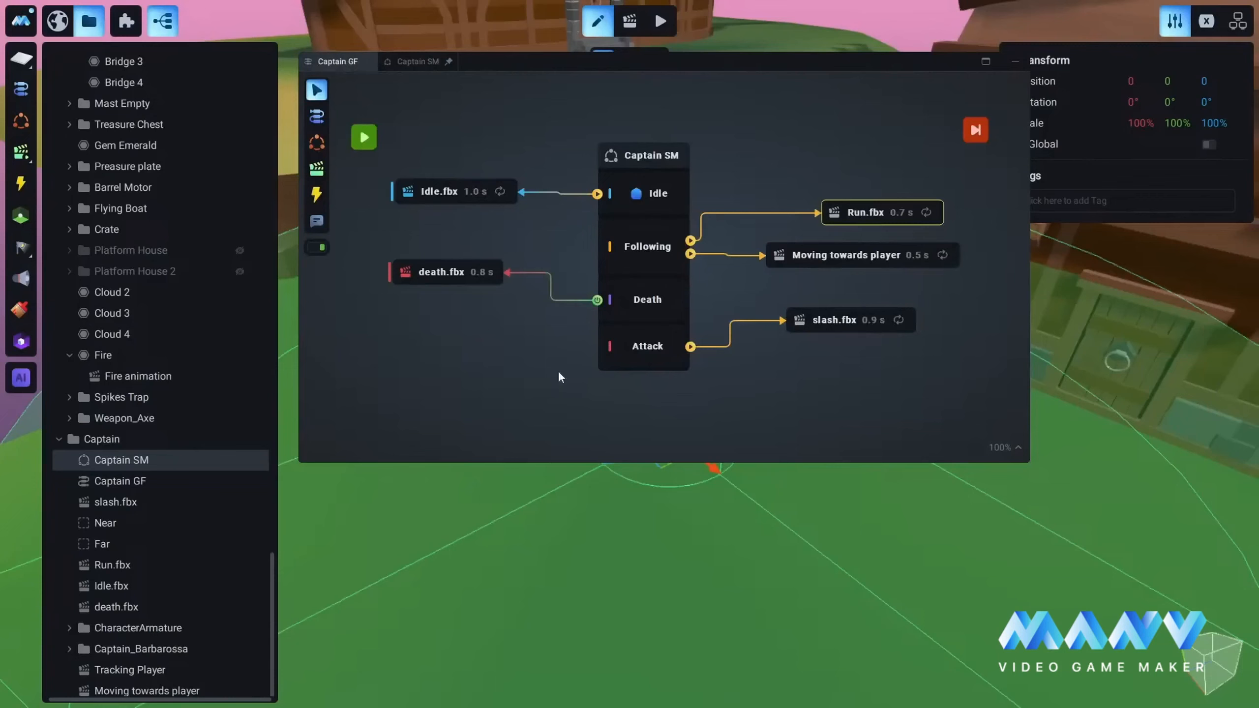
# Step: Level the slash.fbx node with the Attack state, and check the Any state to Death transition in Captain SM
pyautogui.moveTo(848, 317); pyautogui.dragTo(858, 340)
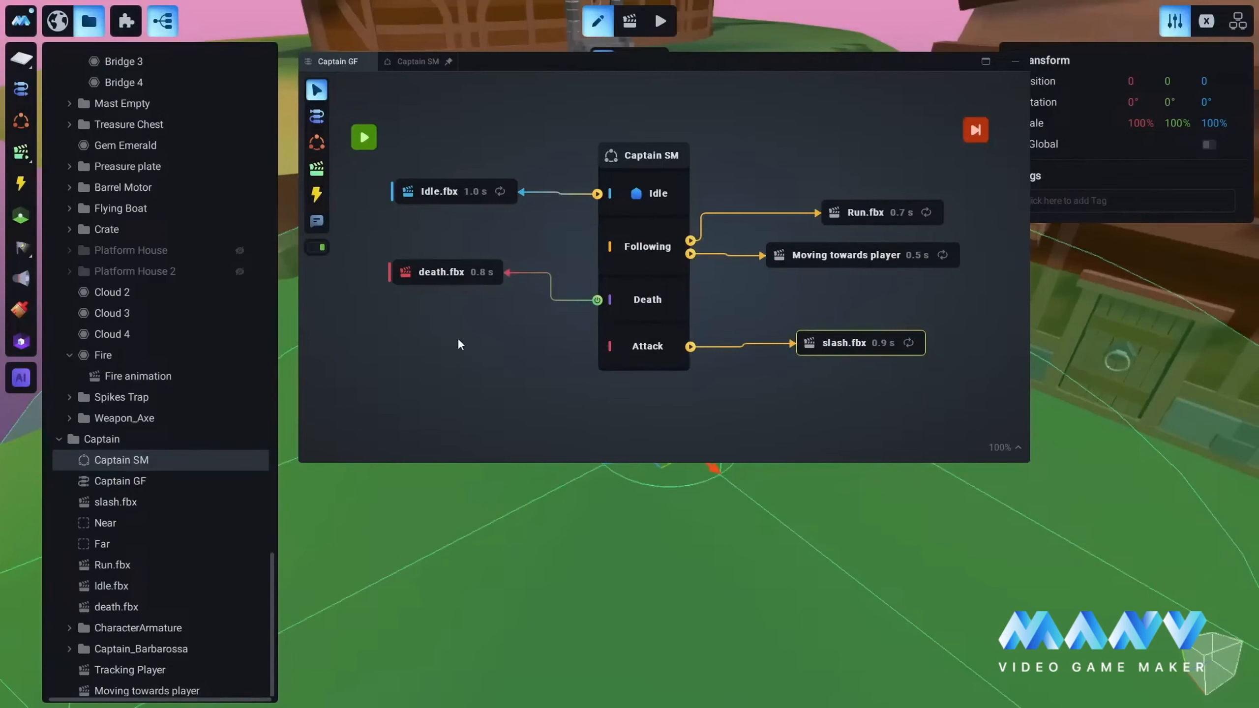
pyautogui.click(410, 60)
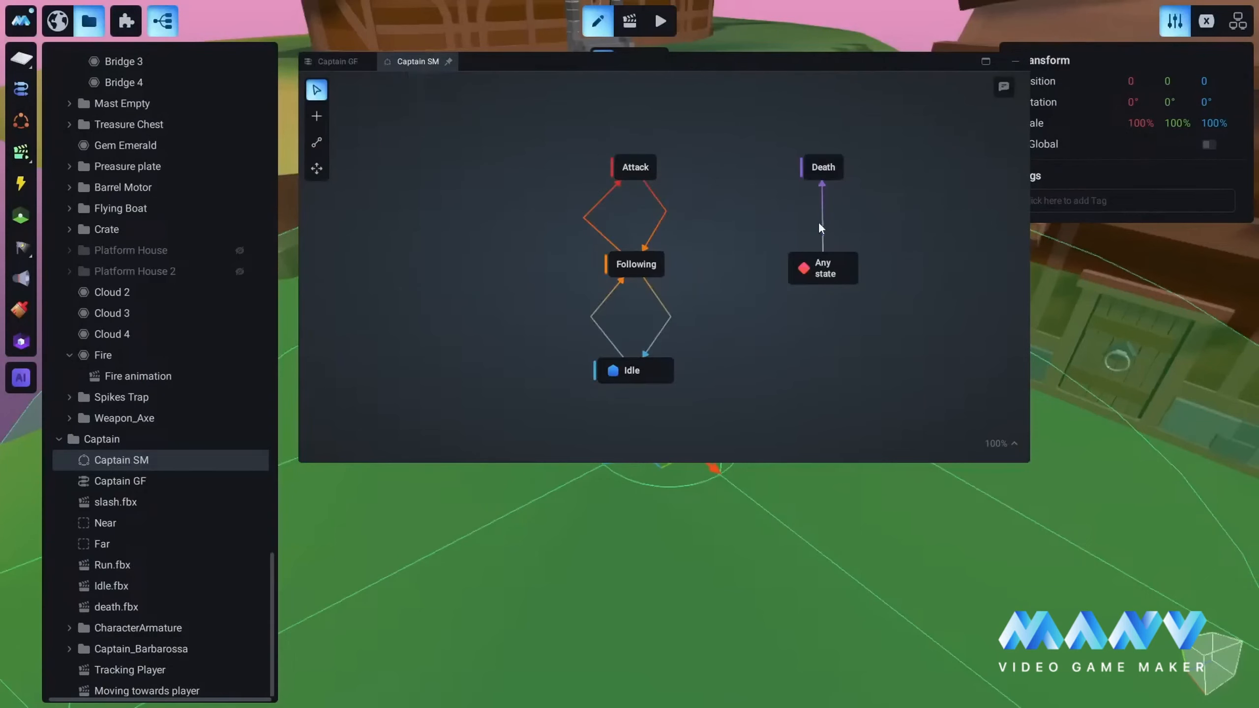
pyautogui.click(334, 62)
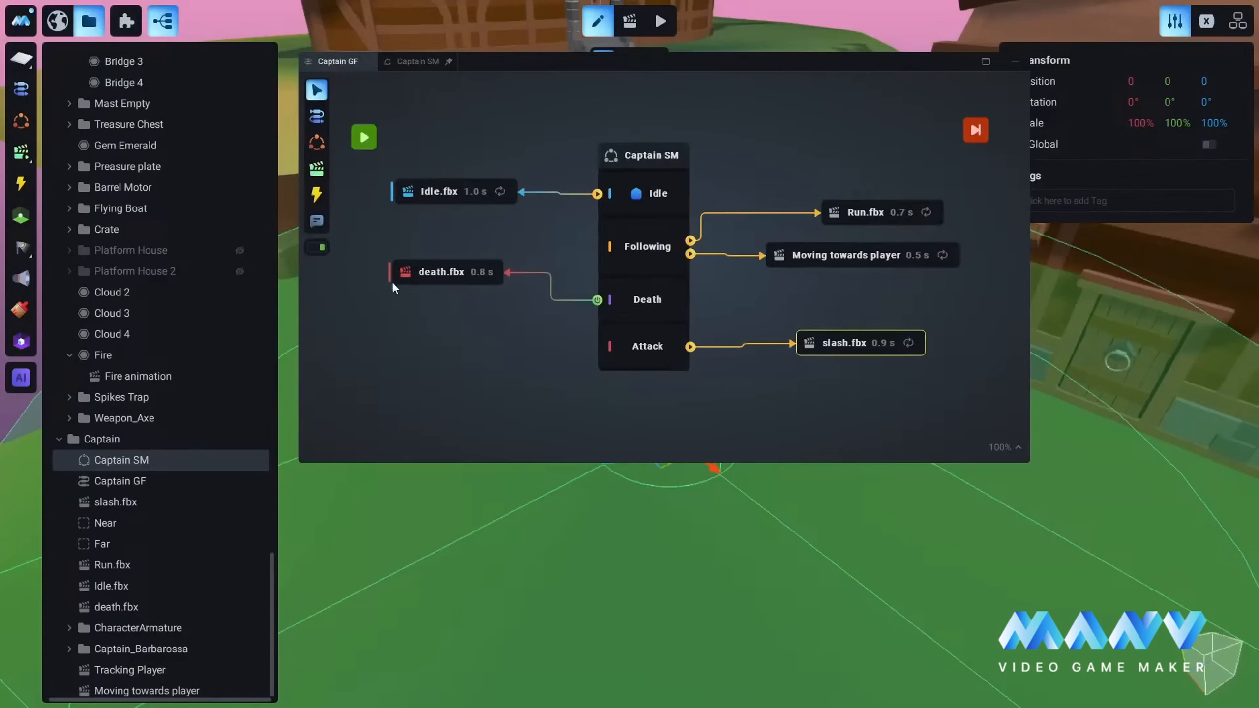
# Step: Level the death.fbx node with the Death state in Captain GF, save the project and minimize the logic editor
pyautogui.moveTo(441, 305); pyautogui.dragTo(448, 297)
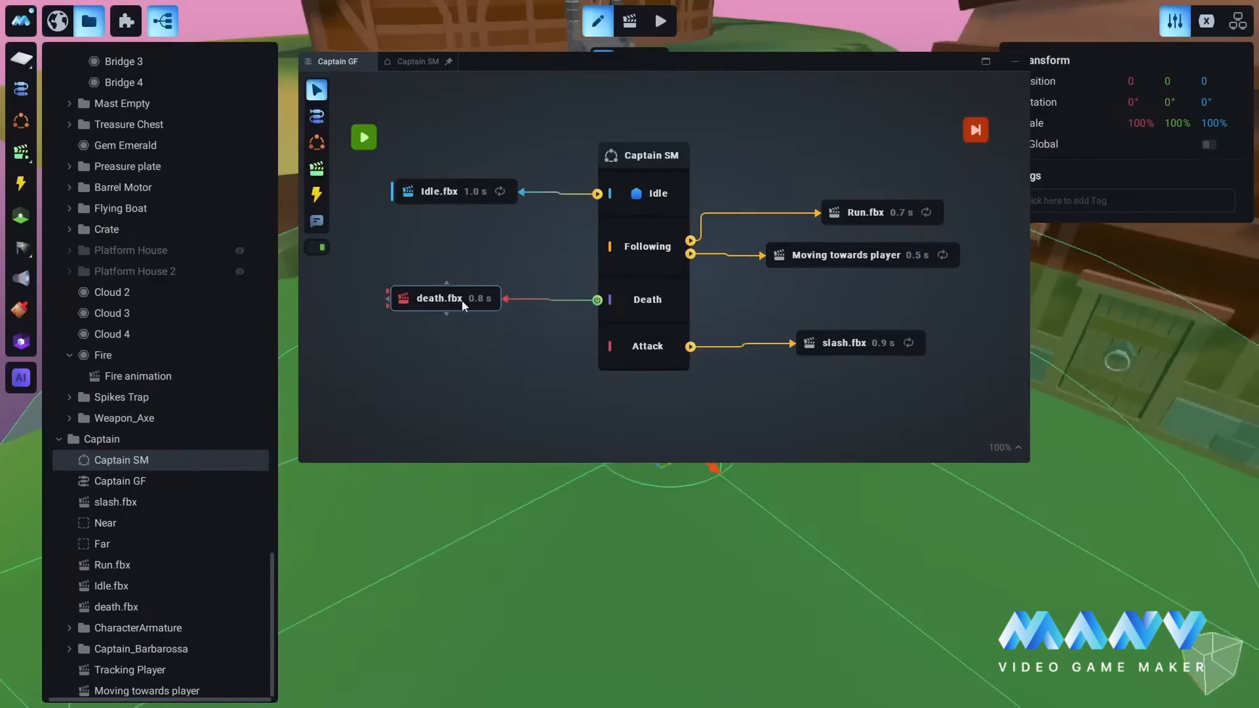
pyautogui.moveTo(462, 299); pyautogui.dragTo(445, 298)
pyautogui.click(497, 114)
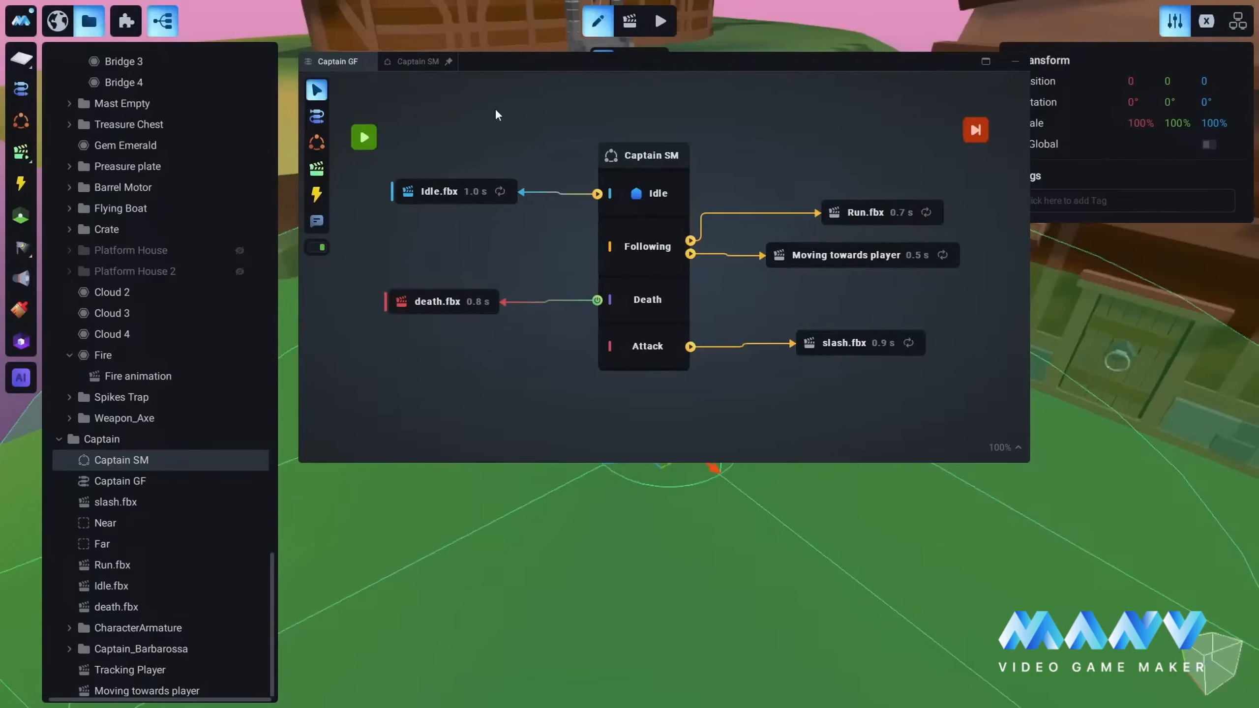
pyautogui.hotkey('ctrl', 's')
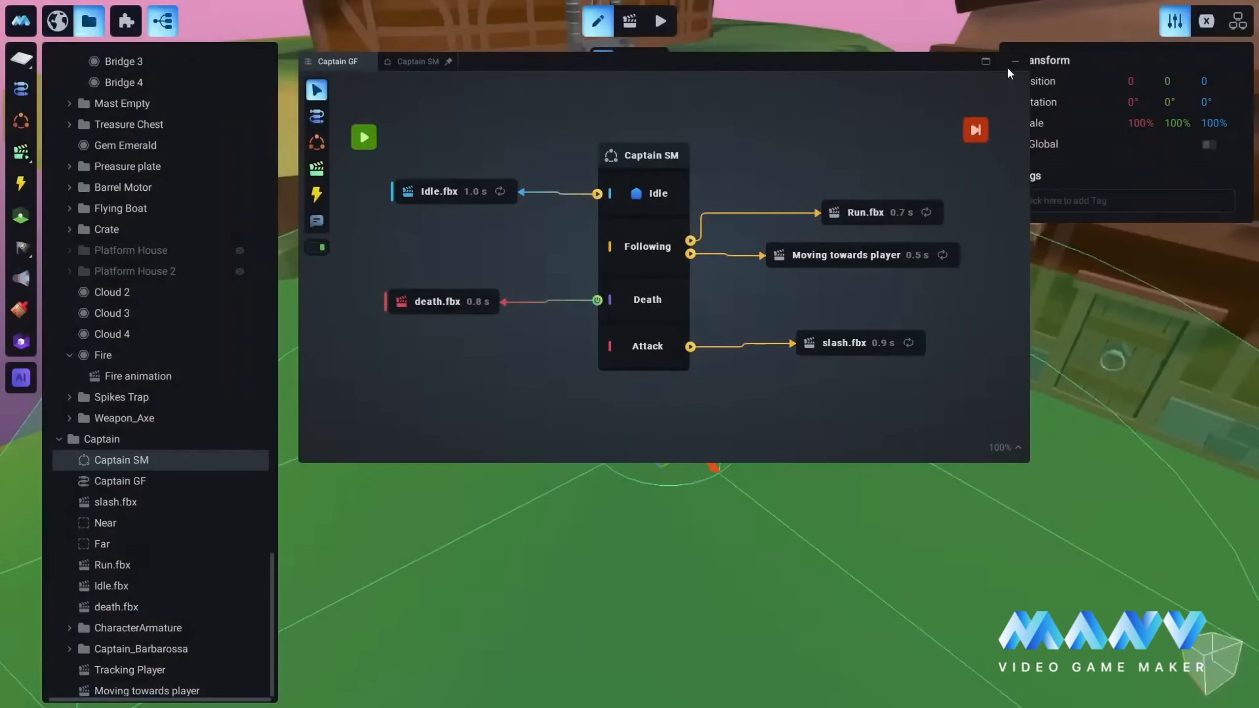
pyautogui.click(1014, 59)
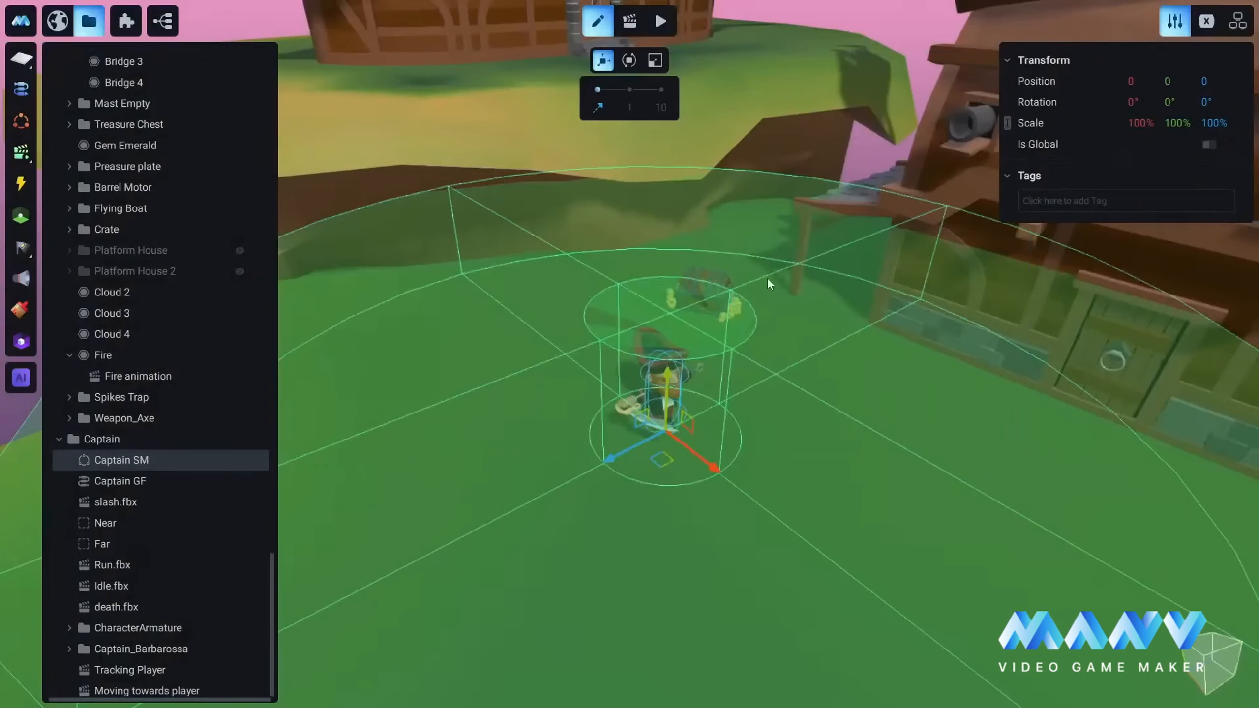
# Step: Hide the Captain's Near and Far zones in the scene
pyautogui.click(844, 328)
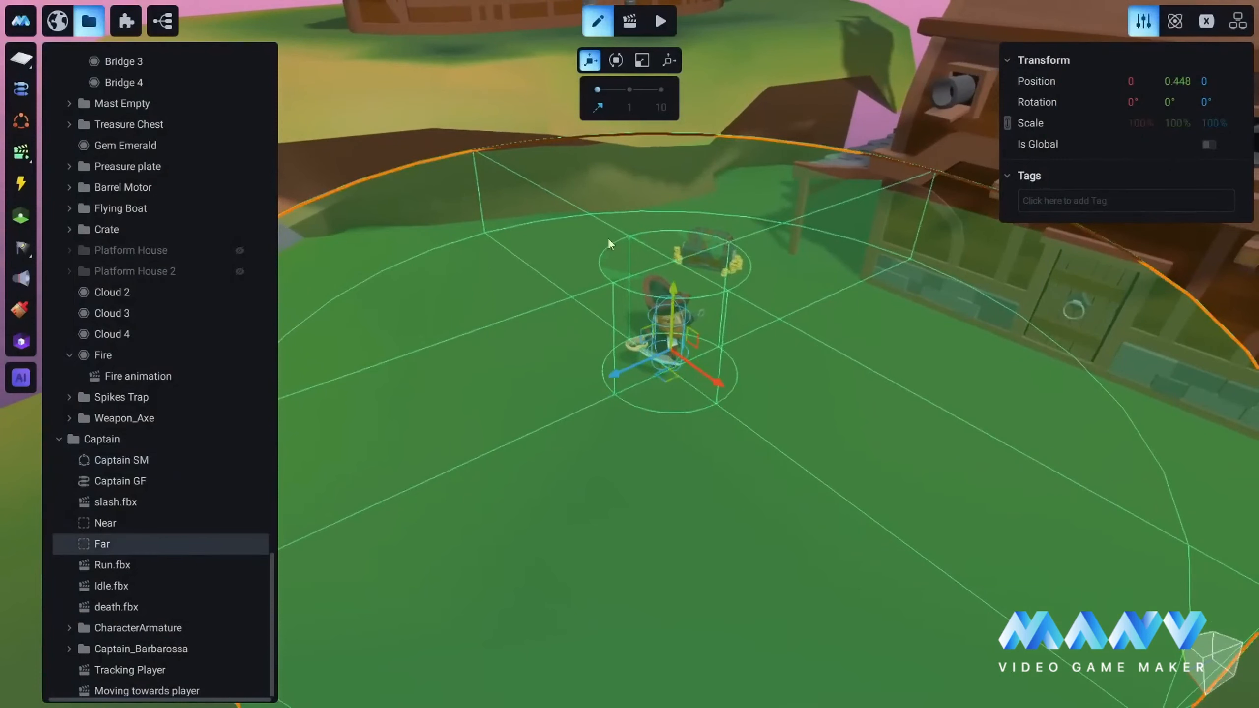
pyautogui.click(240, 523)
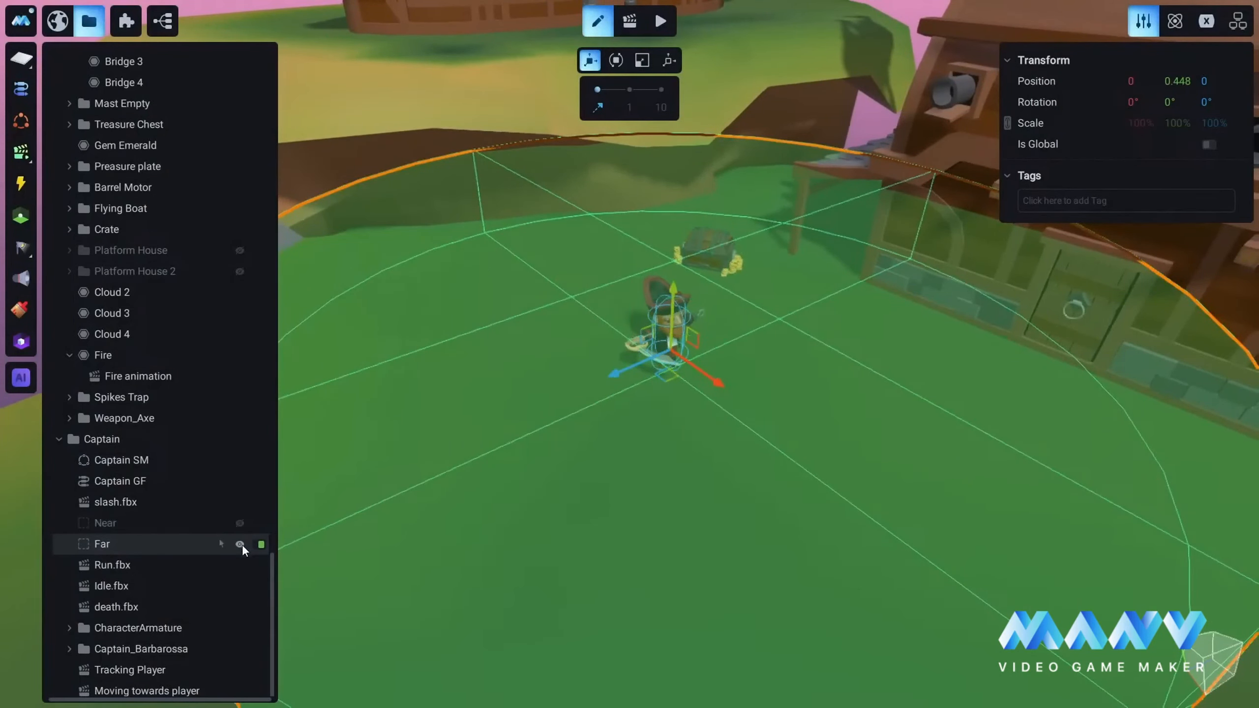
pyautogui.click(240, 544)
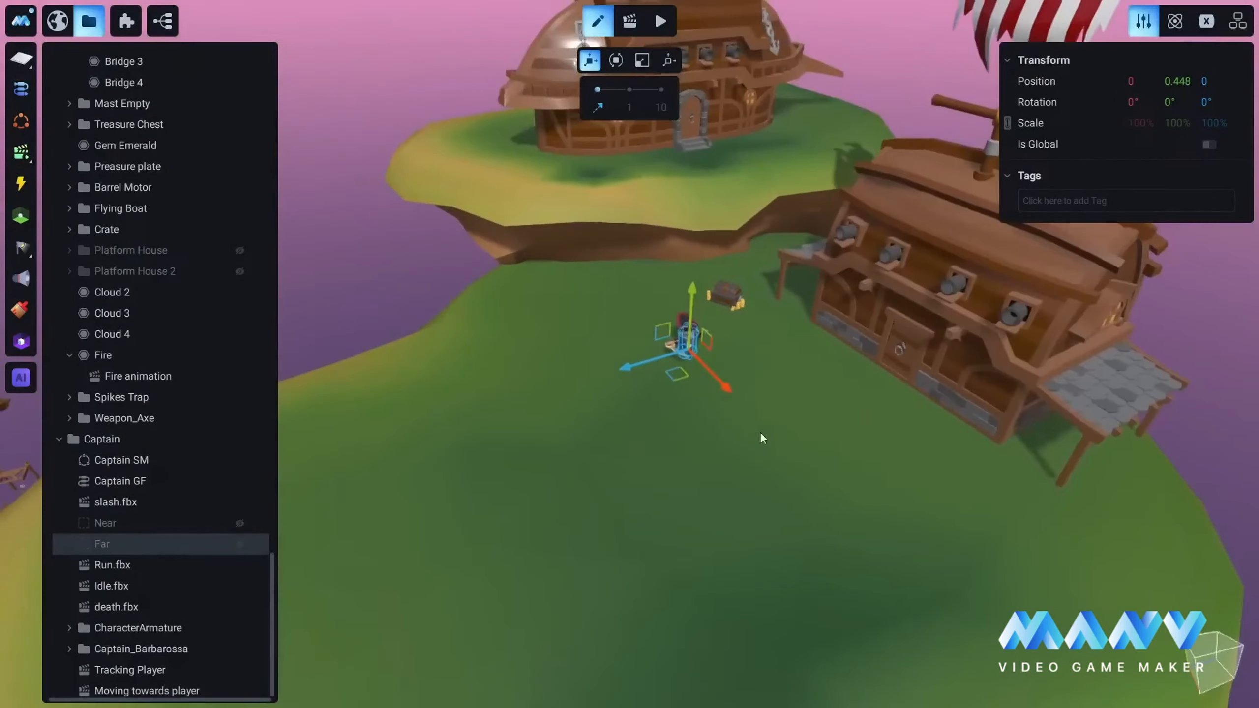
pyautogui.moveTo(761, 433); pyautogui.dragTo(718, 421, button='right')
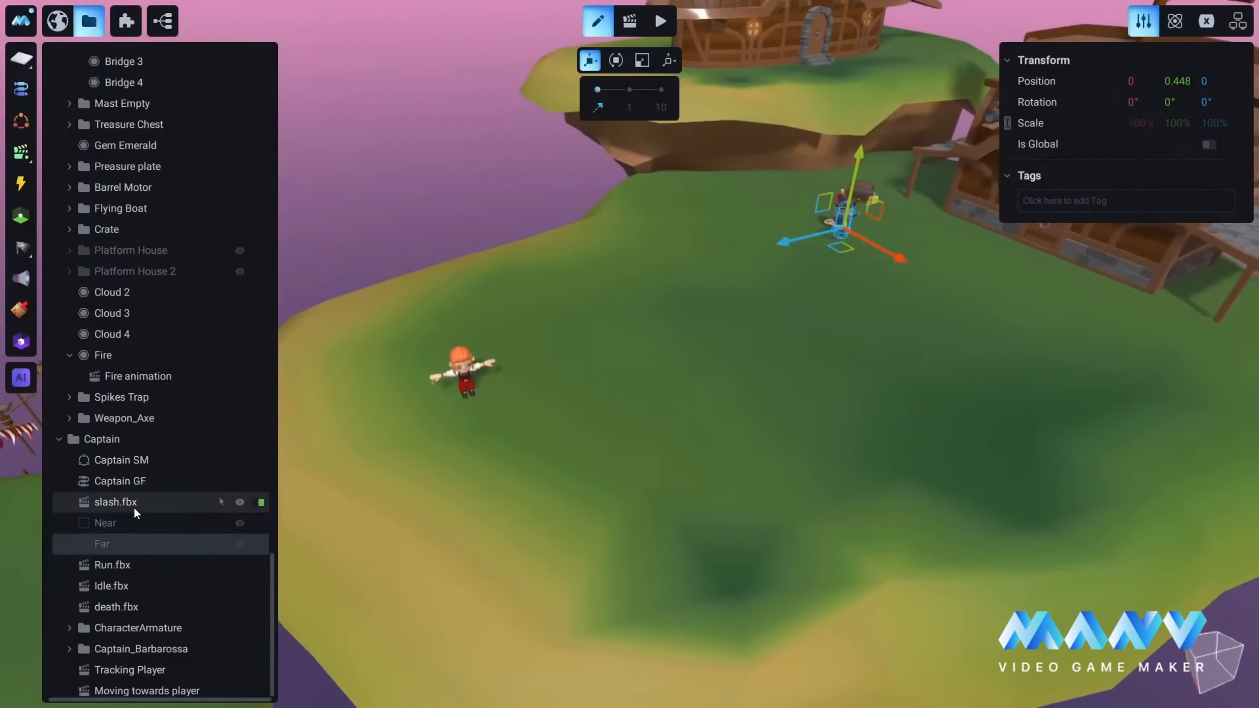
# Step: Delete the On Launch trigger from the Moving towards player animation and show its timeline
pyautogui.click(139, 692)
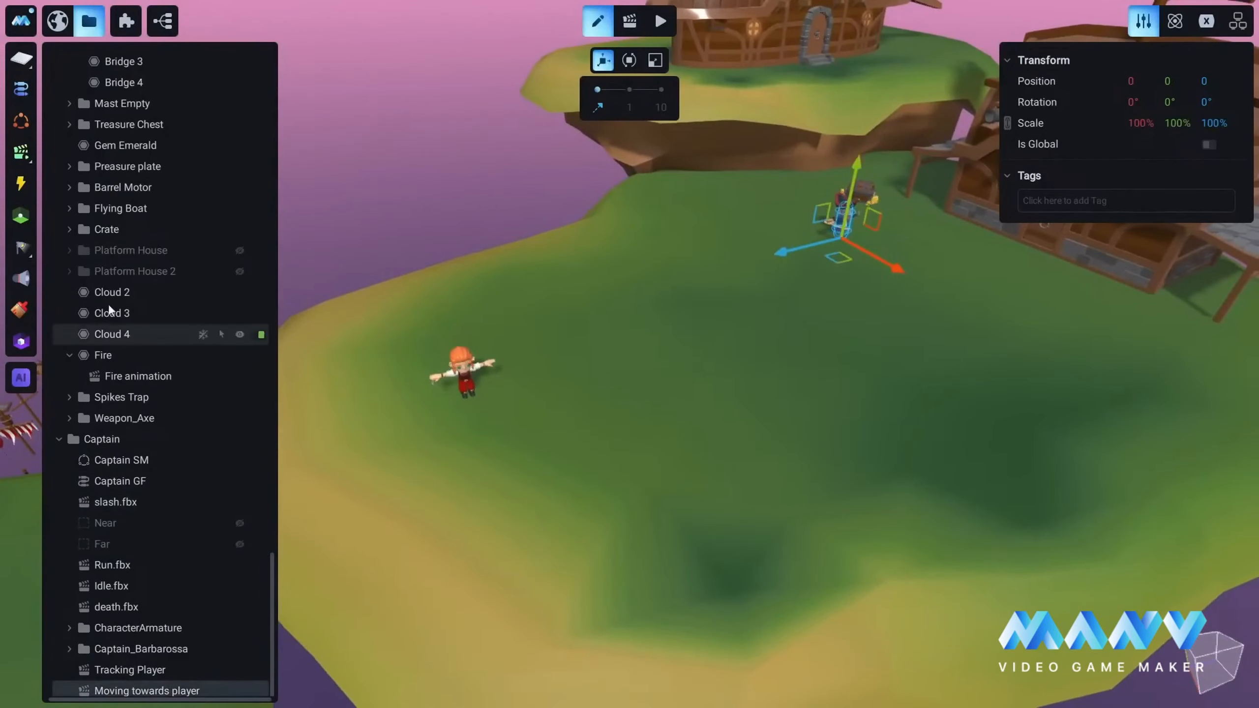
pyautogui.click(630, 21)
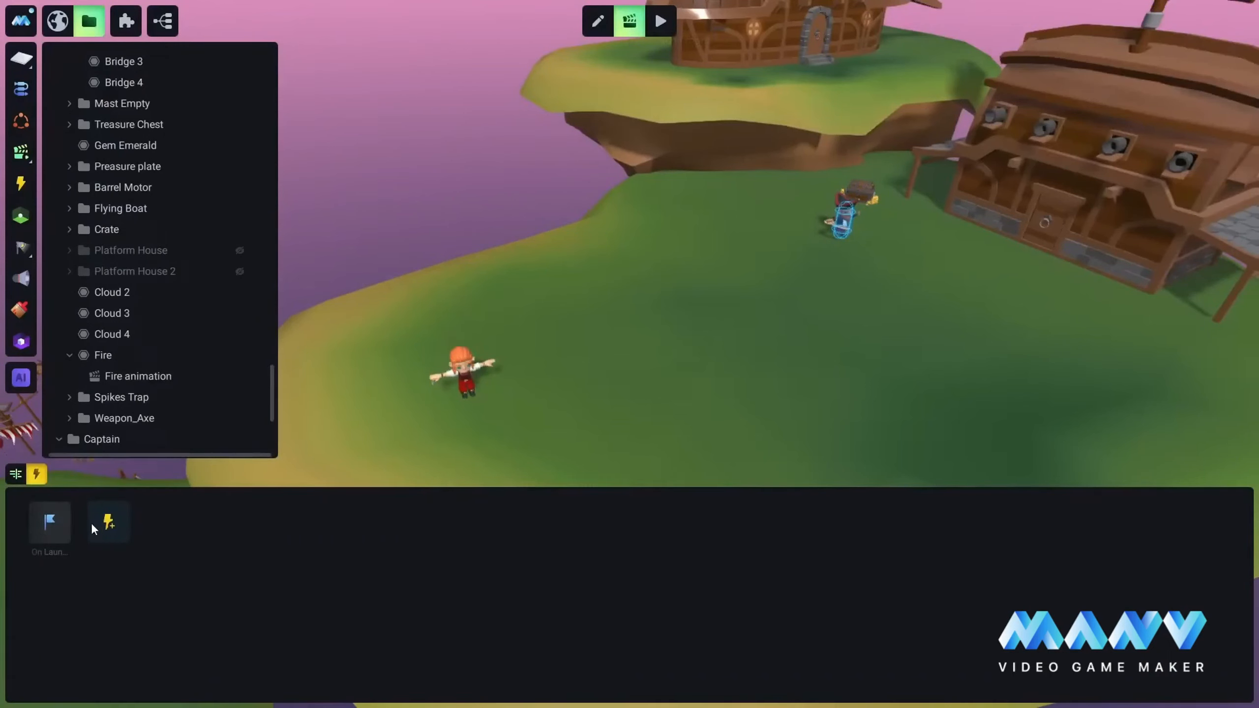
pyautogui.rightClick(50, 522)
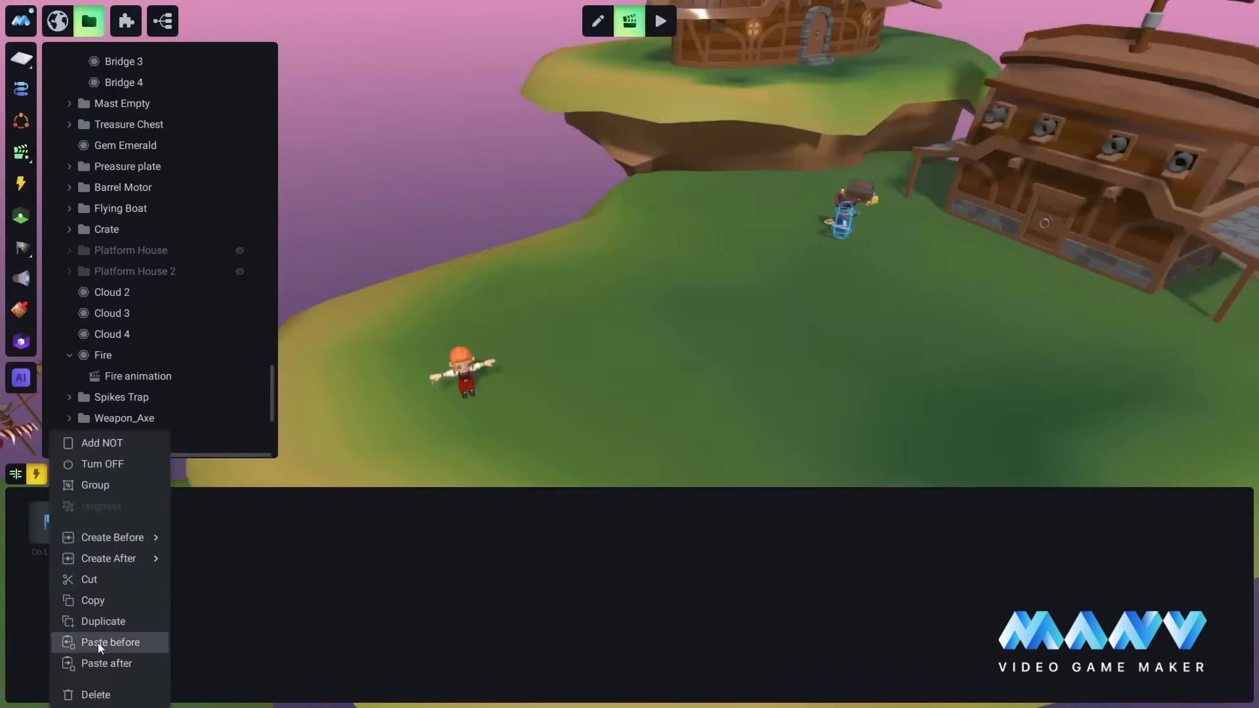
pyautogui.click(96, 695)
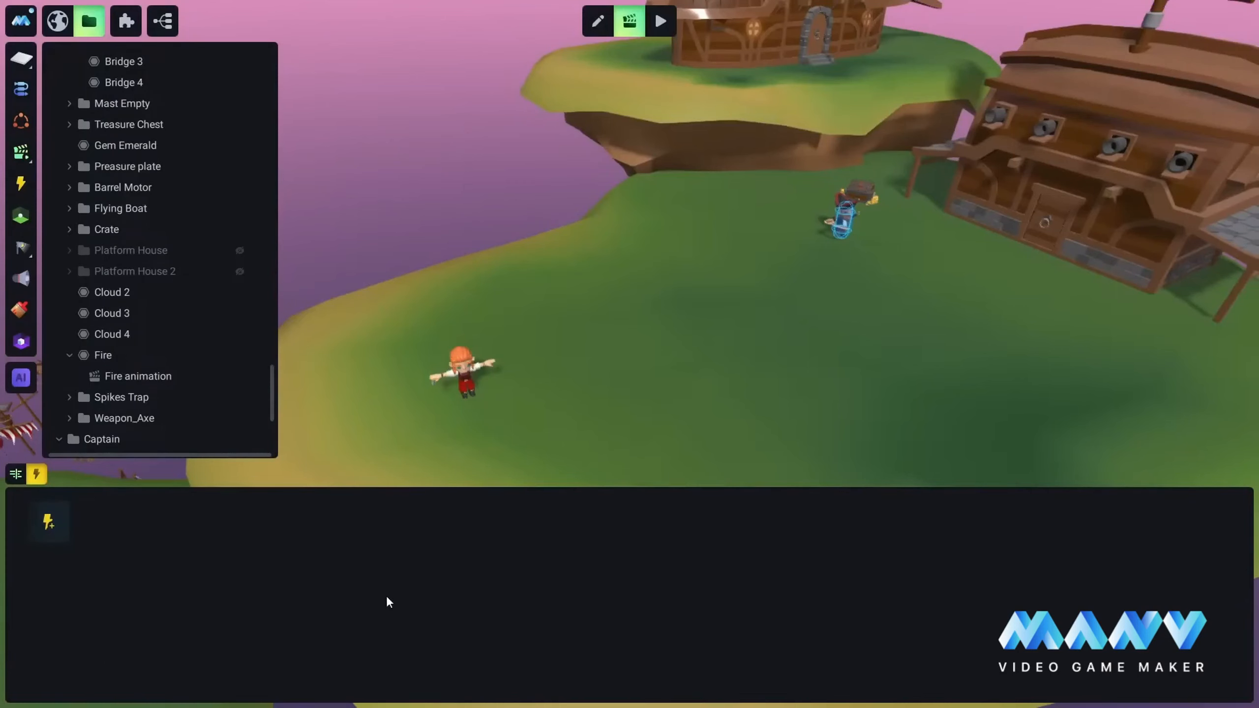
pyautogui.click(15, 474)
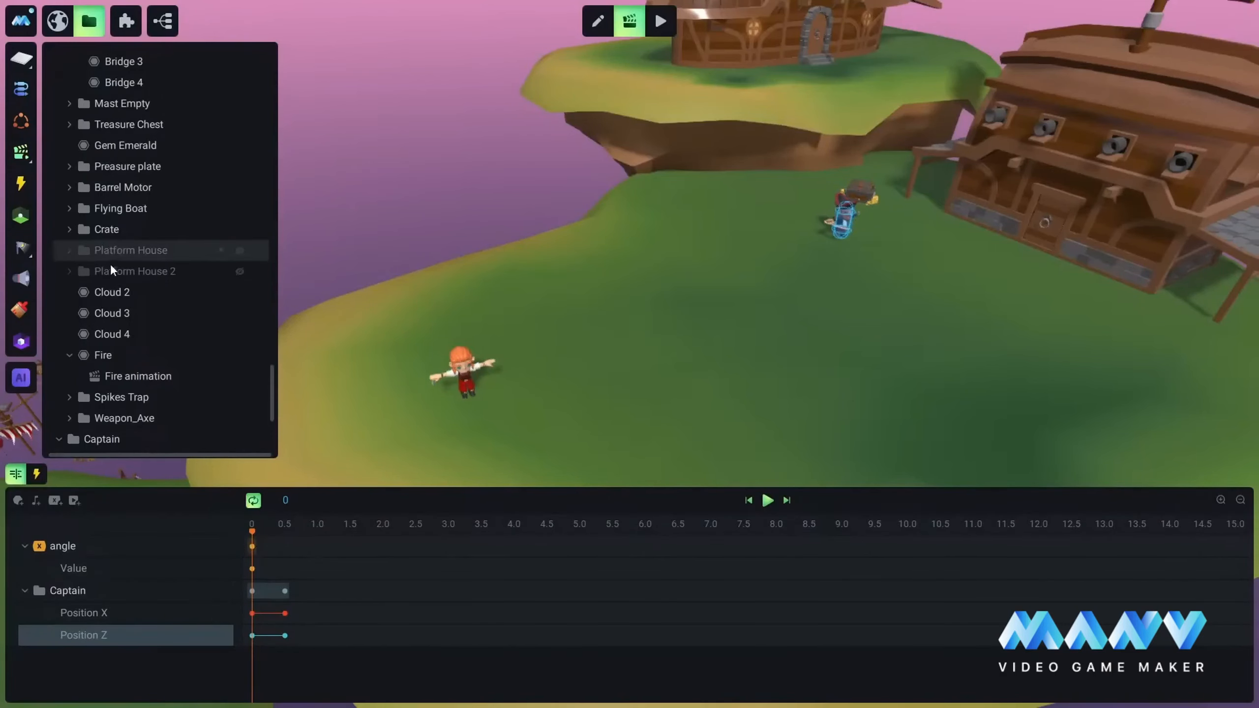
# Step: Playtest the game by moving the character around the Captain to check his following and attacking, and return to edit mode
pyautogui.click(662, 20)
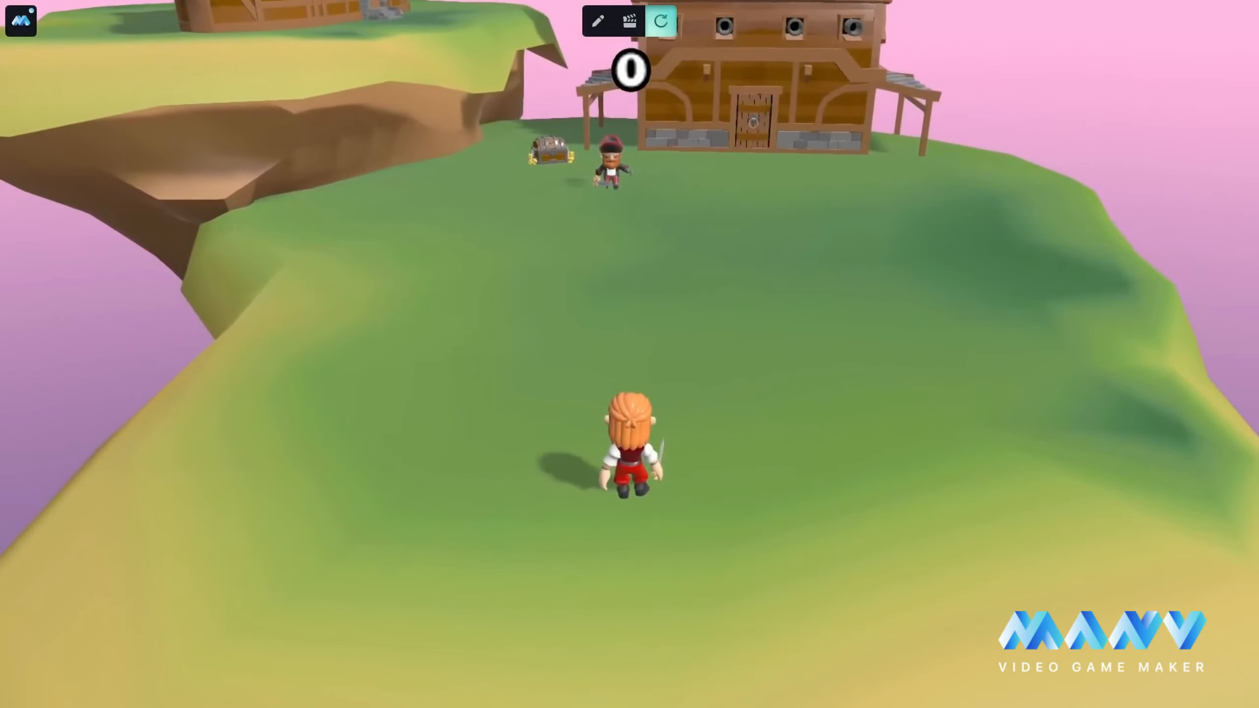
pyautogui.press('w')
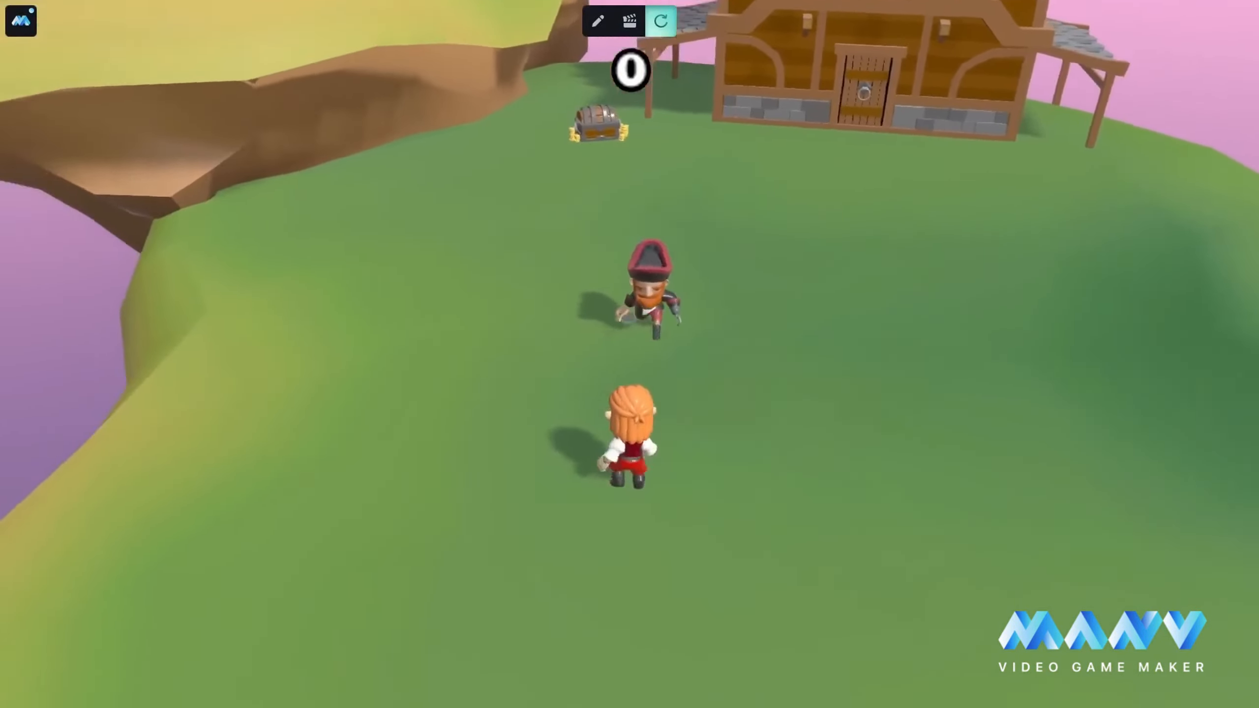
pyautogui.press('w')
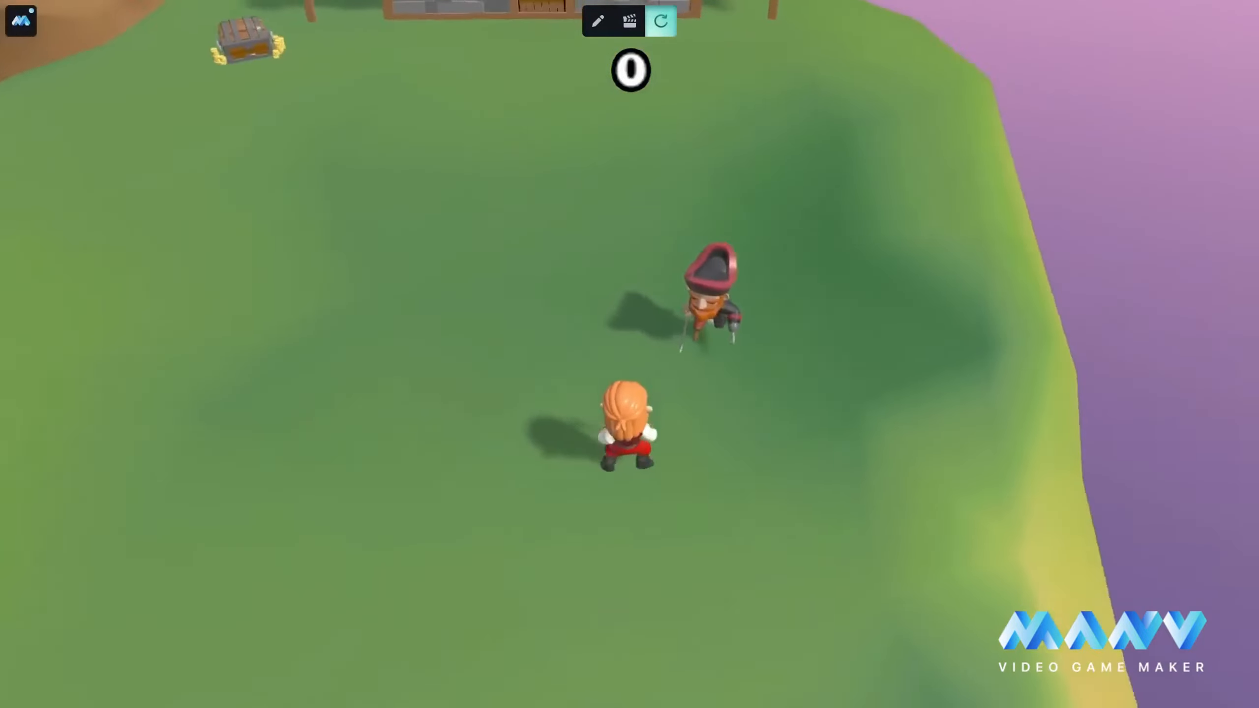
pyautogui.press('s')
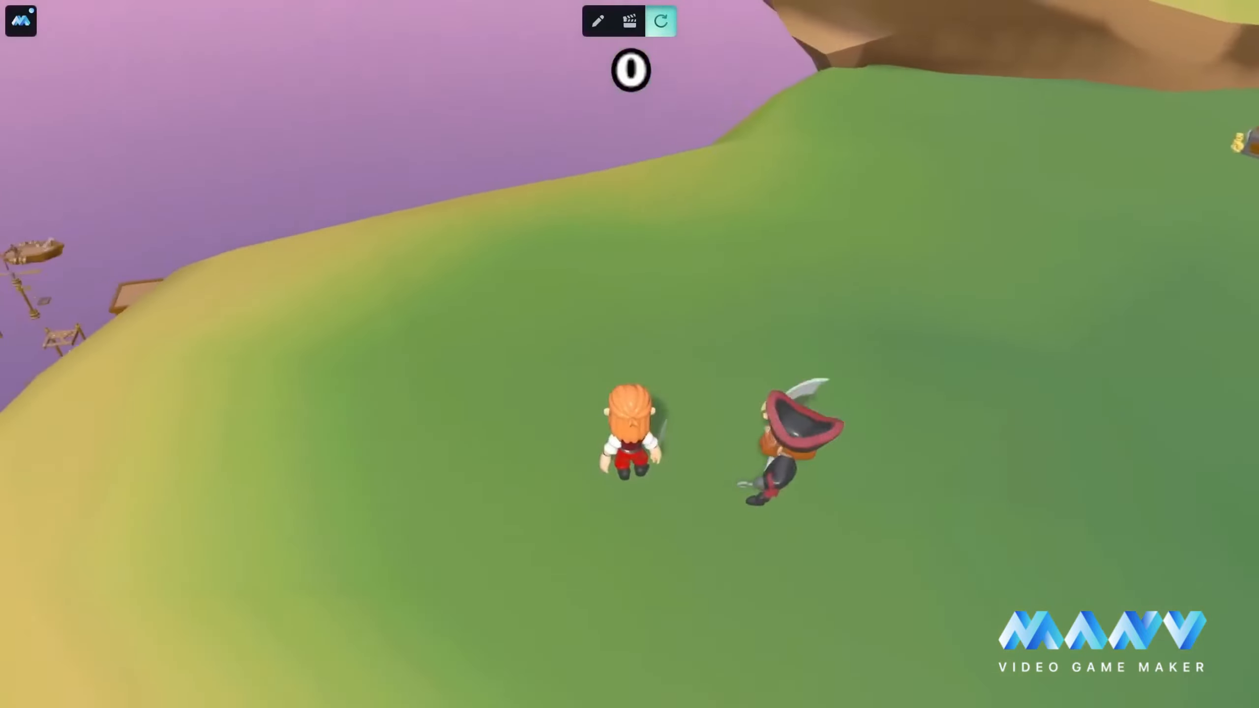
pyautogui.press('s')
pyautogui.press('s')
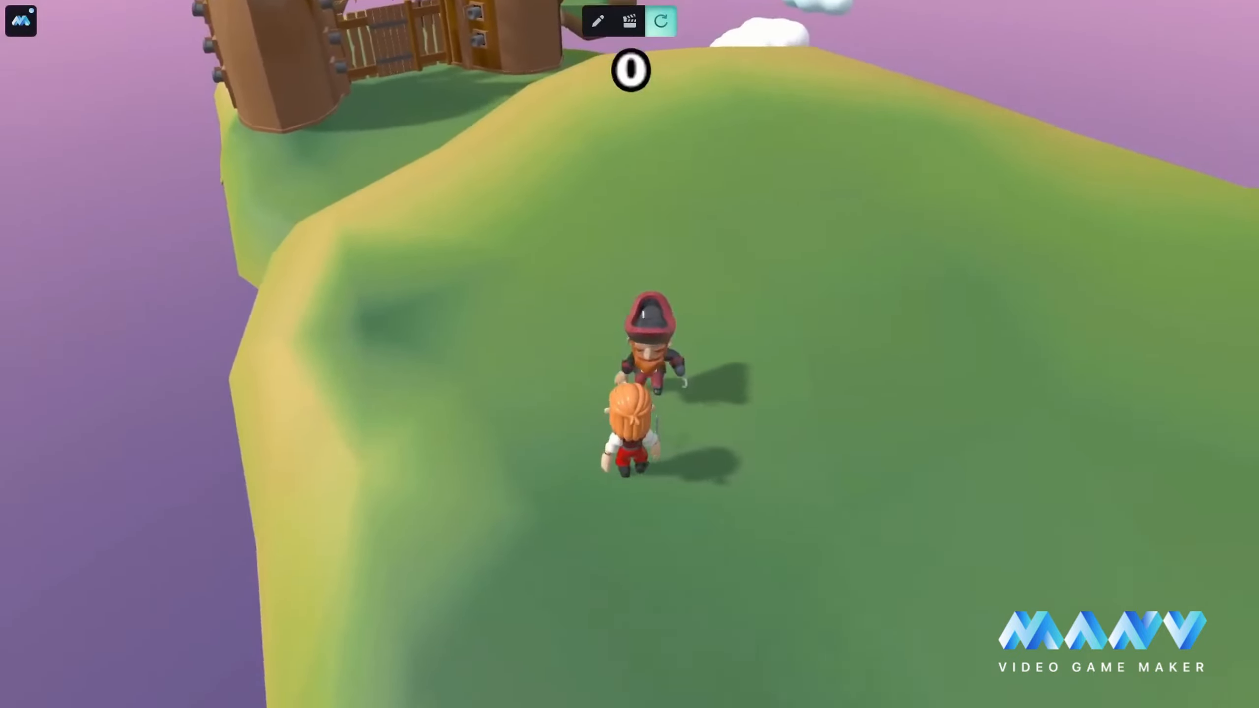
pyautogui.press('s')
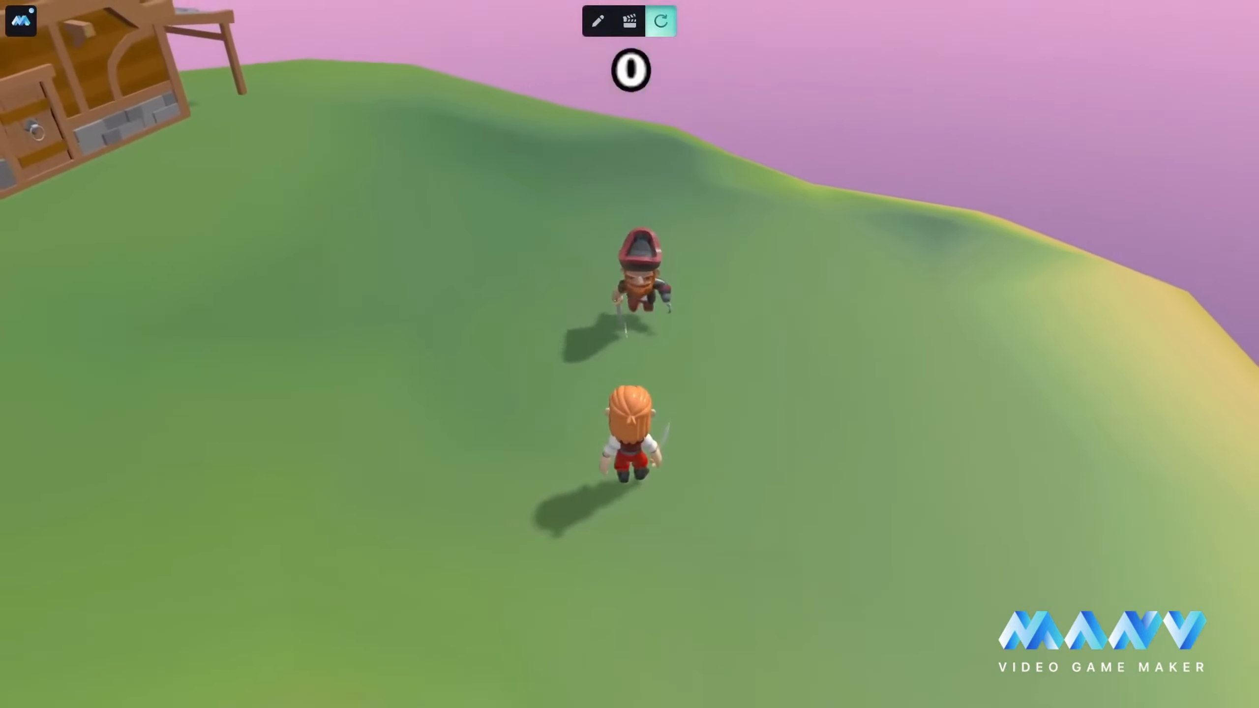
pyautogui.press('w')
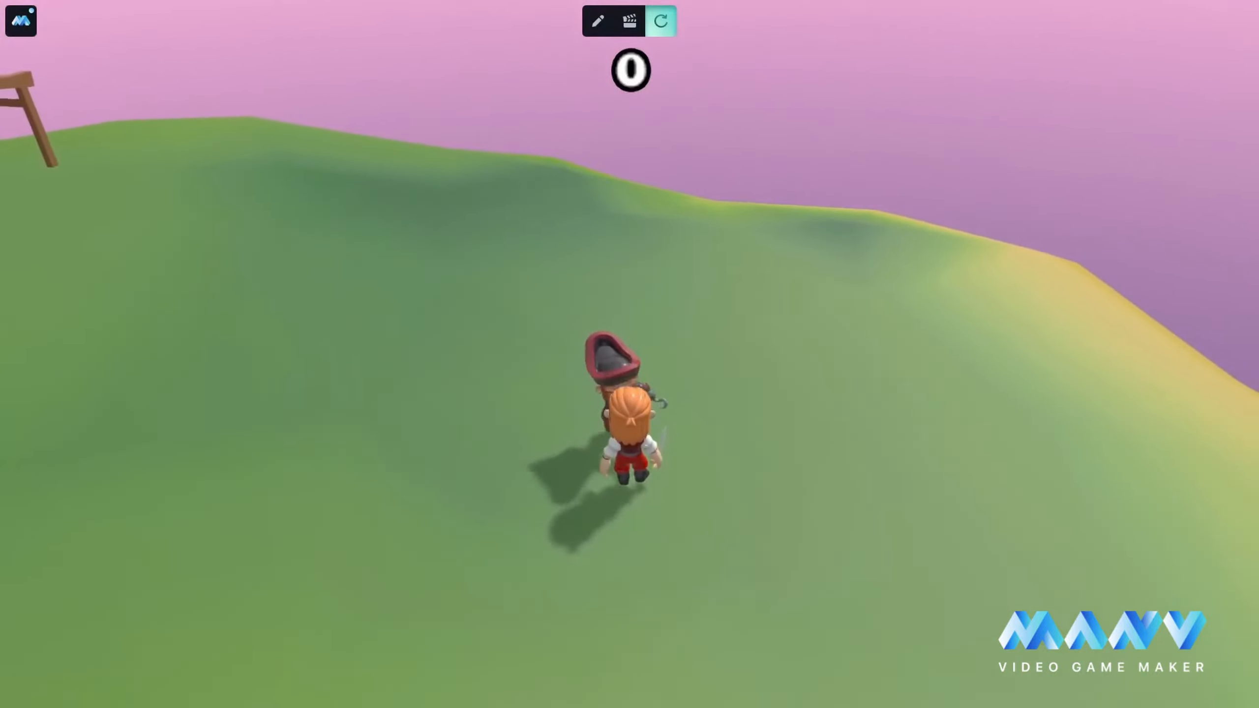
pyautogui.click(596, 22)
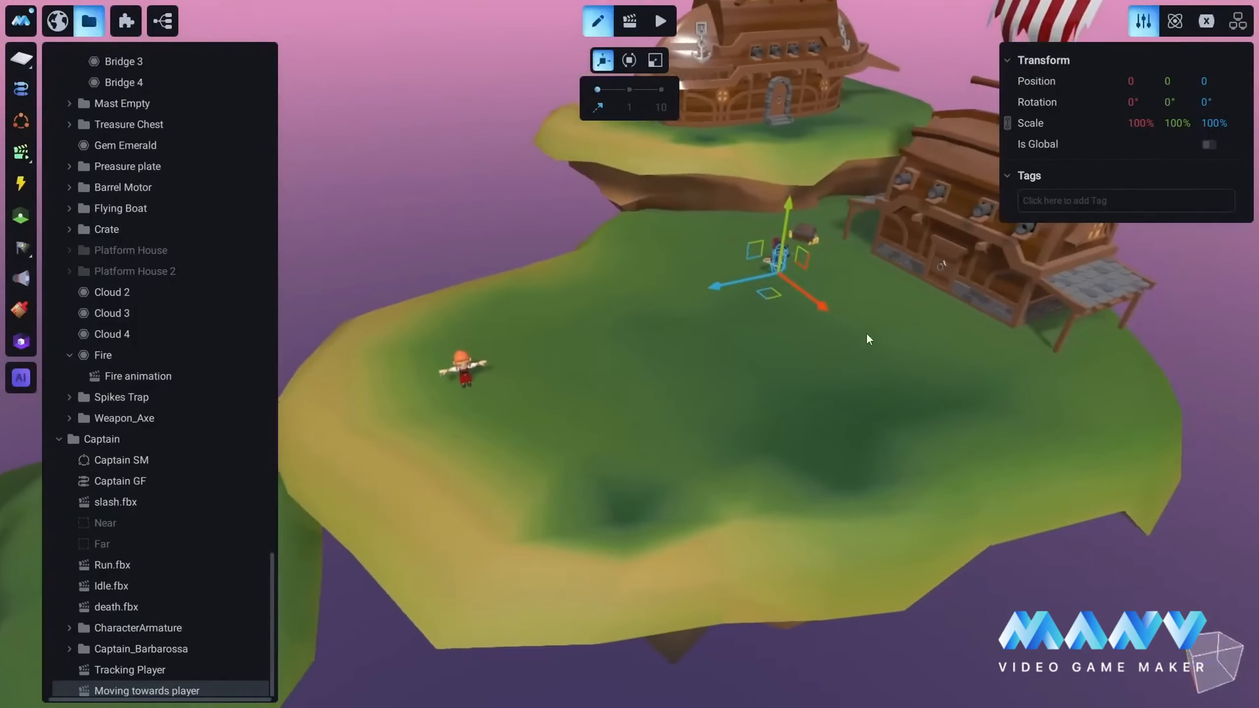
# Step: Preview the Captain's slash.fbx animation up close in animation mode and pause it
pyautogui.moveTo(867, 335); pyautogui.dragTo(787, 414, button='middle')
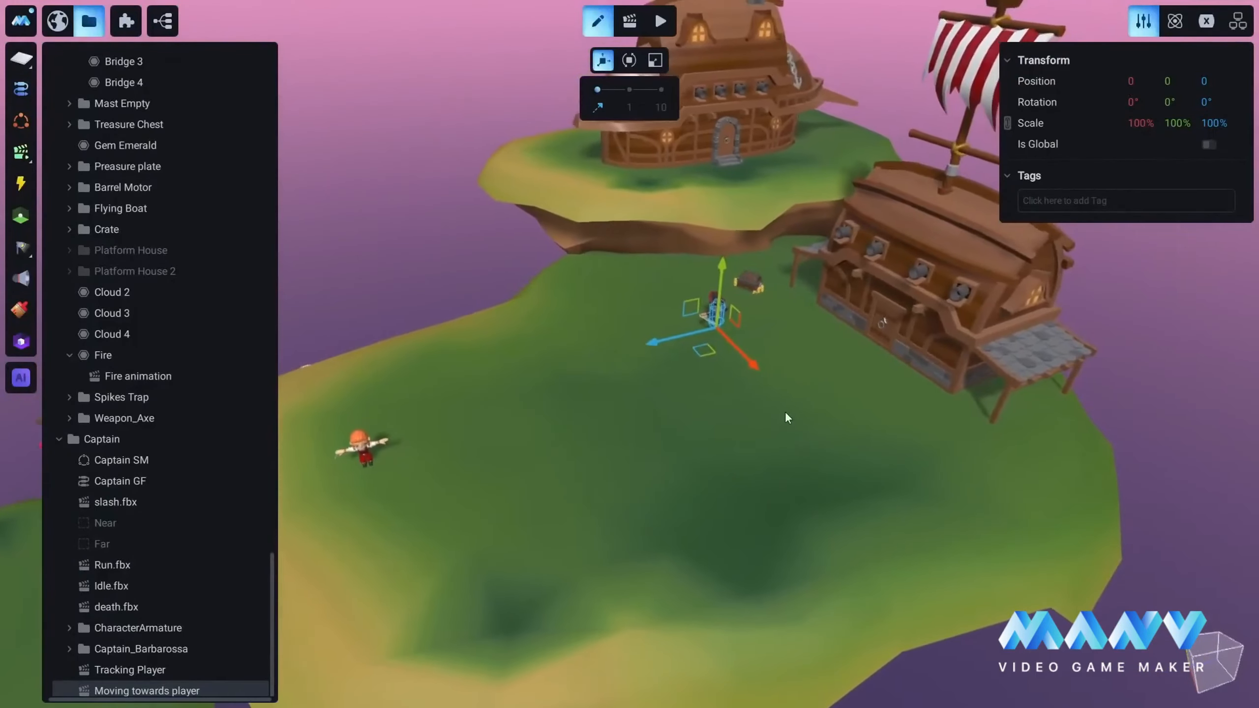
pyautogui.scroll(5, 779, 380)
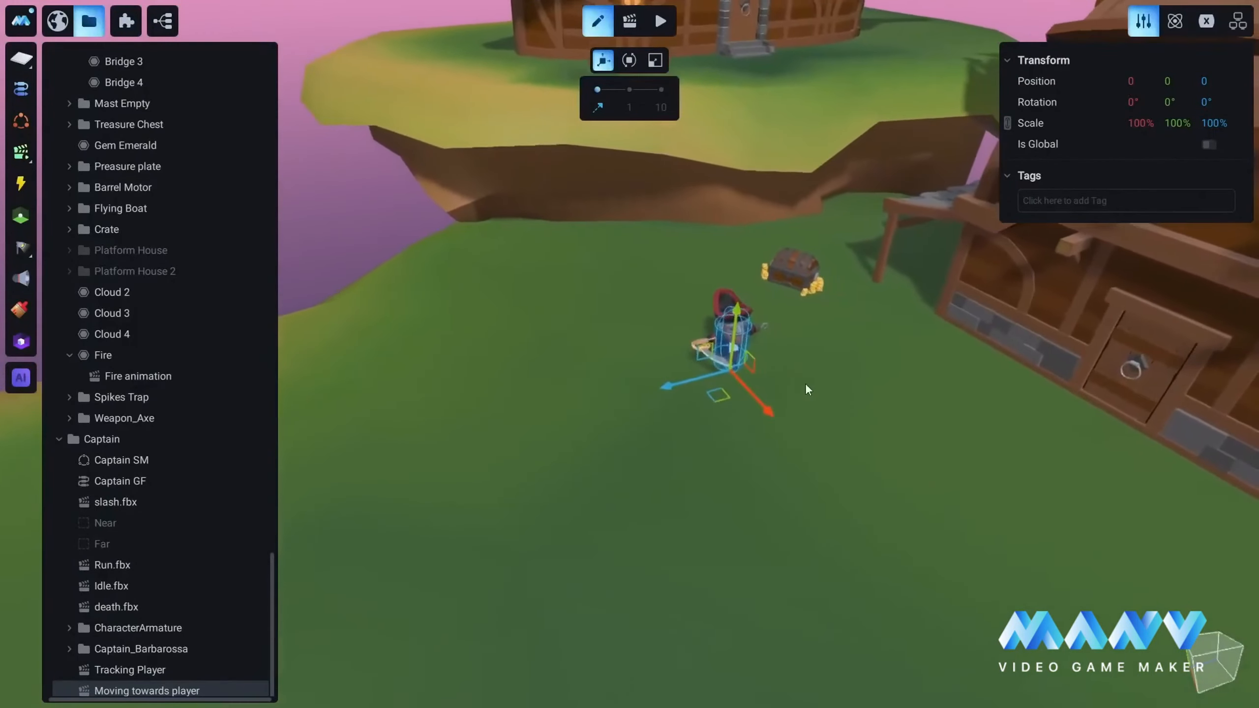
pyautogui.scroll(5, 805, 383)
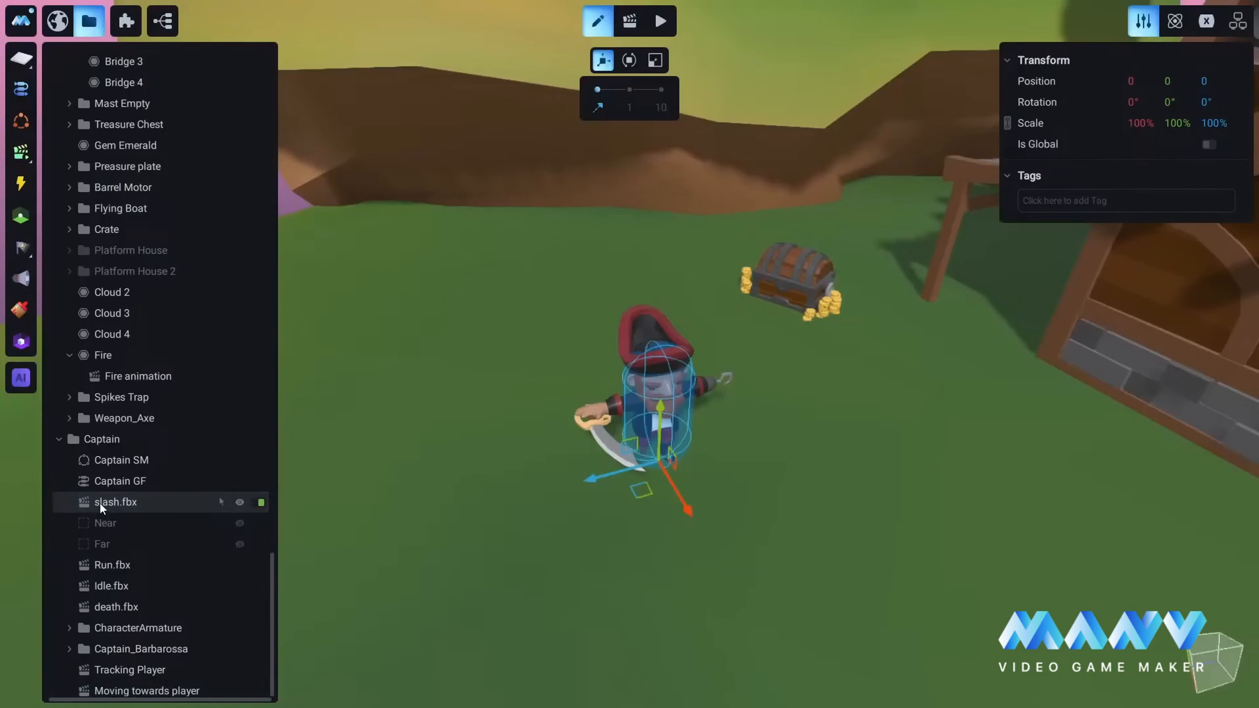
pyautogui.click(632, 22)
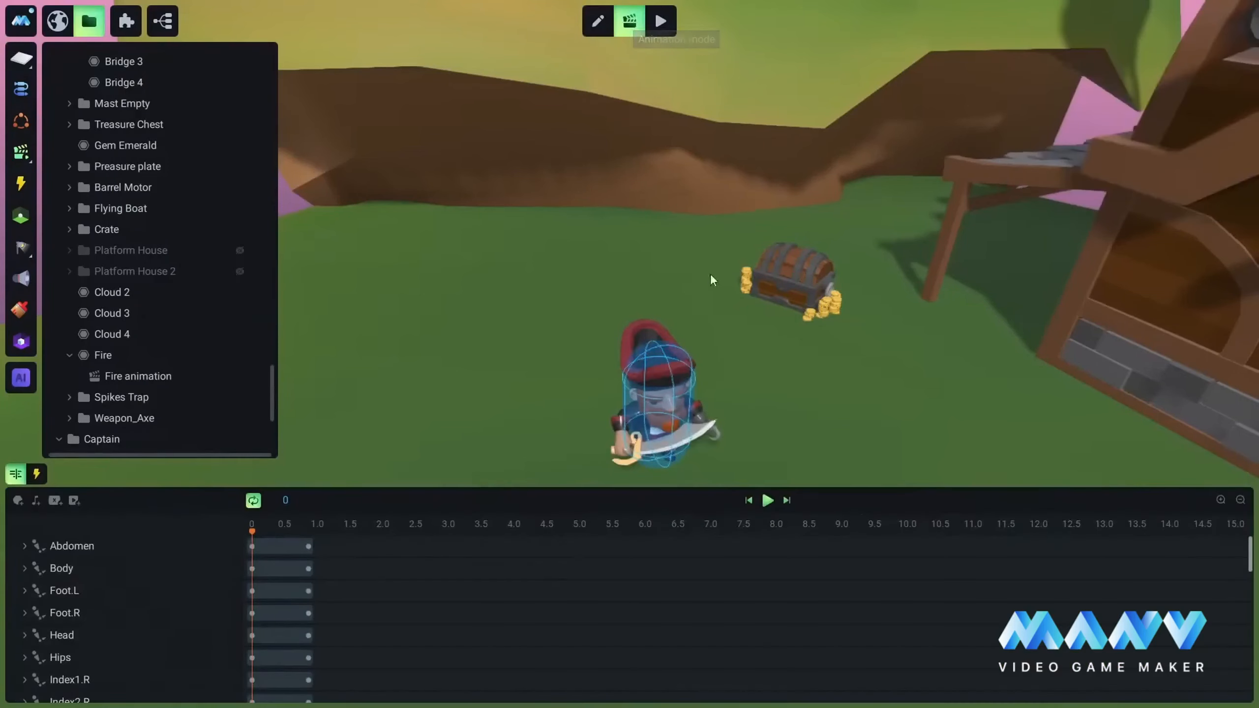
pyautogui.click(768, 500)
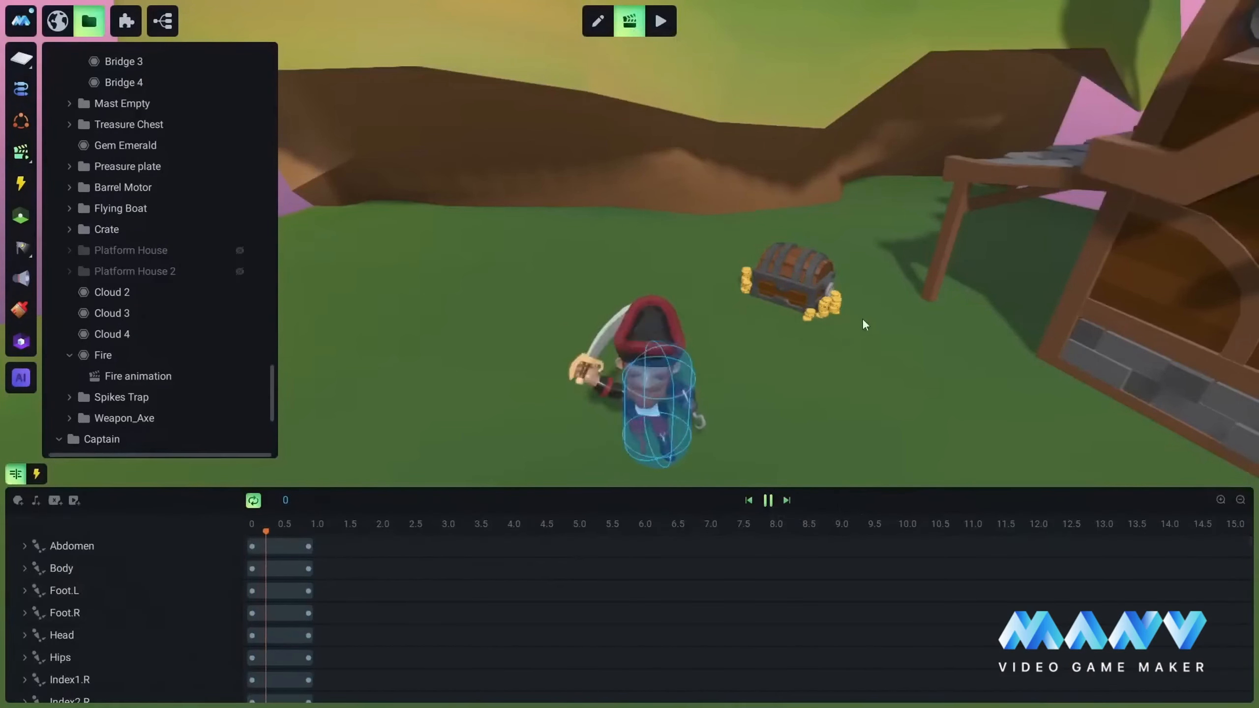
pyautogui.moveTo(862, 333); pyautogui.dragTo(834, 421, button='right')
pyautogui.scroll(3, 834, 421)
pyautogui.moveTo(834, 421); pyautogui.dragTo(832, 378, button='middle')
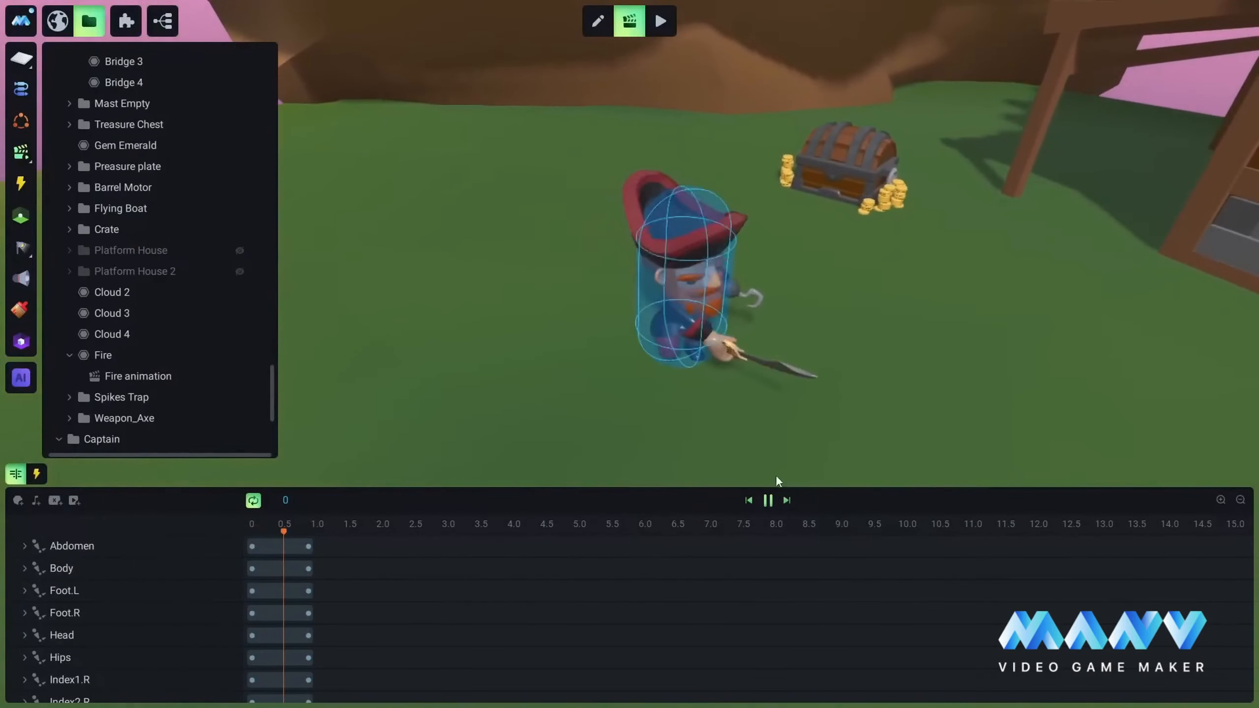
pyautogui.click(768, 500)
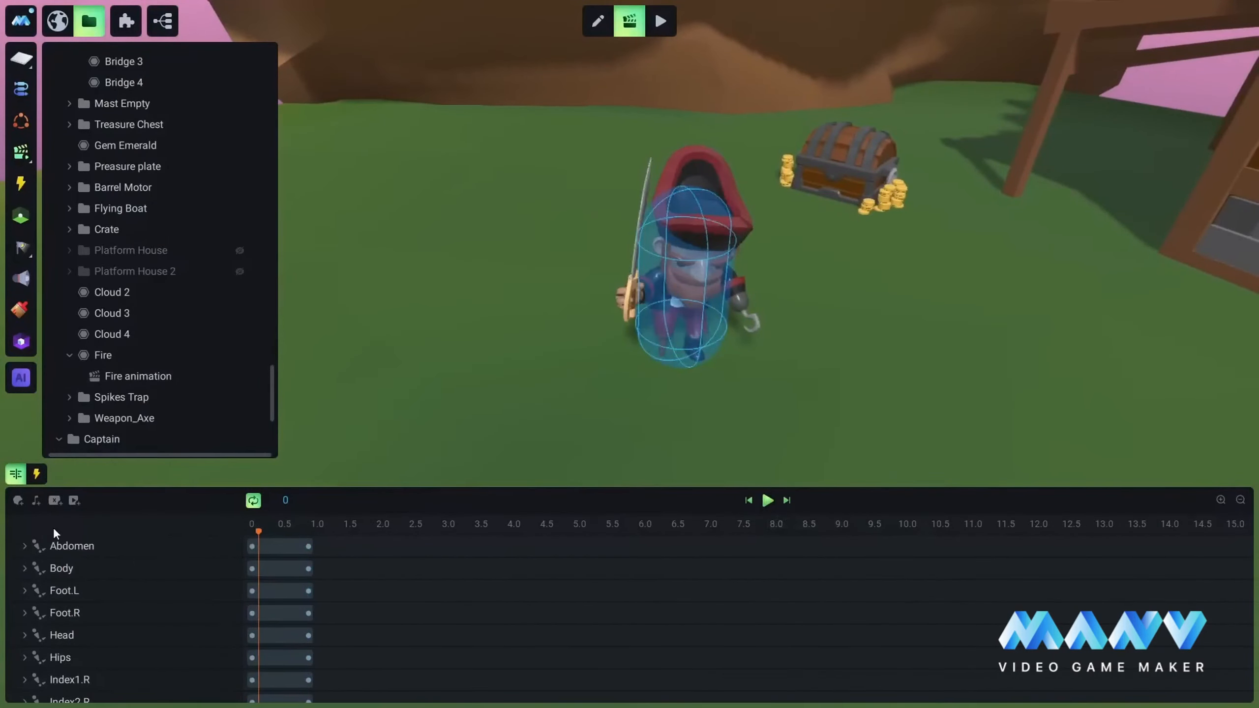
# Step: Add MainCharacter as a track in the slash.fbx timeline and place the playhead at 0.4 s, during the sword strike
pyautogui.click(17, 500)
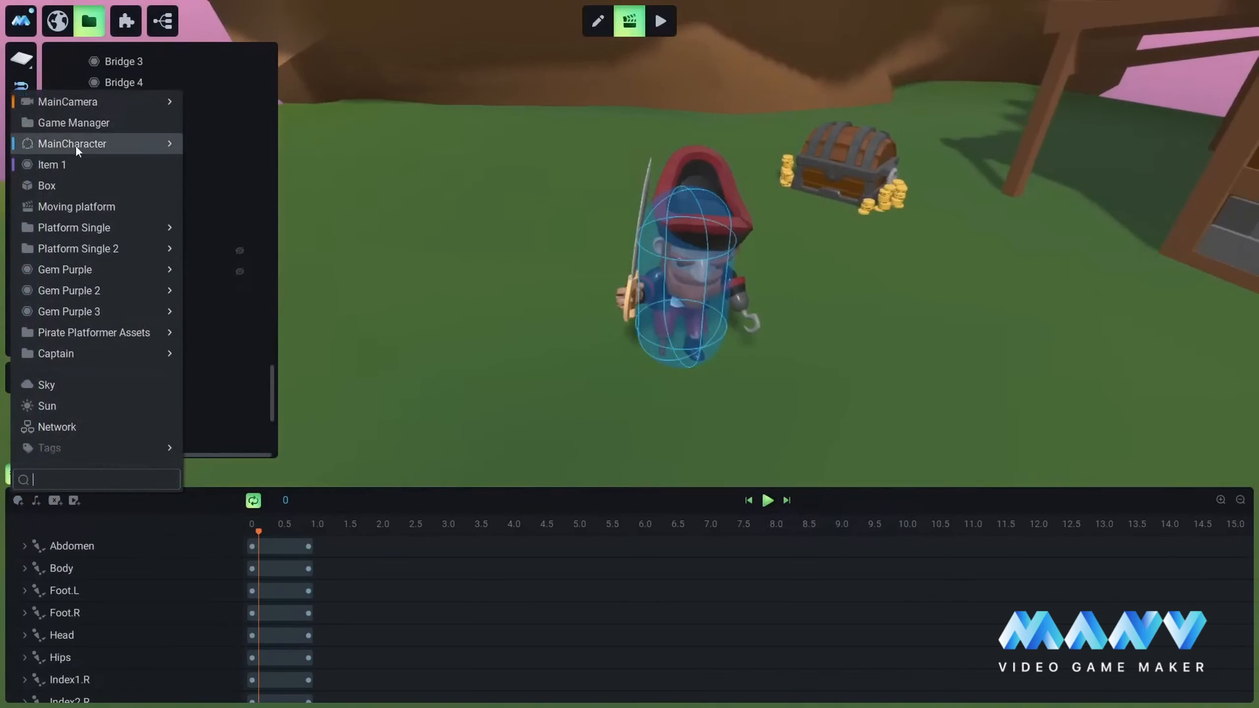
pyautogui.moveTo(62, 148)
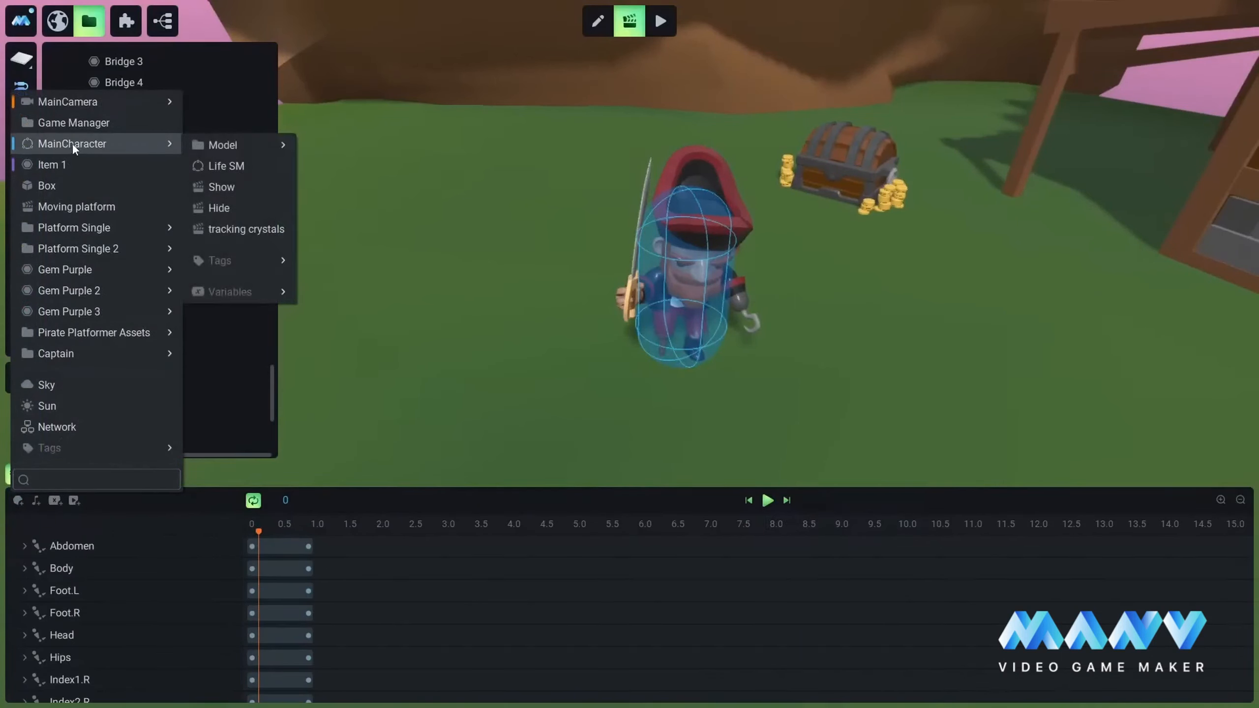
pyautogui.click(72, 142)
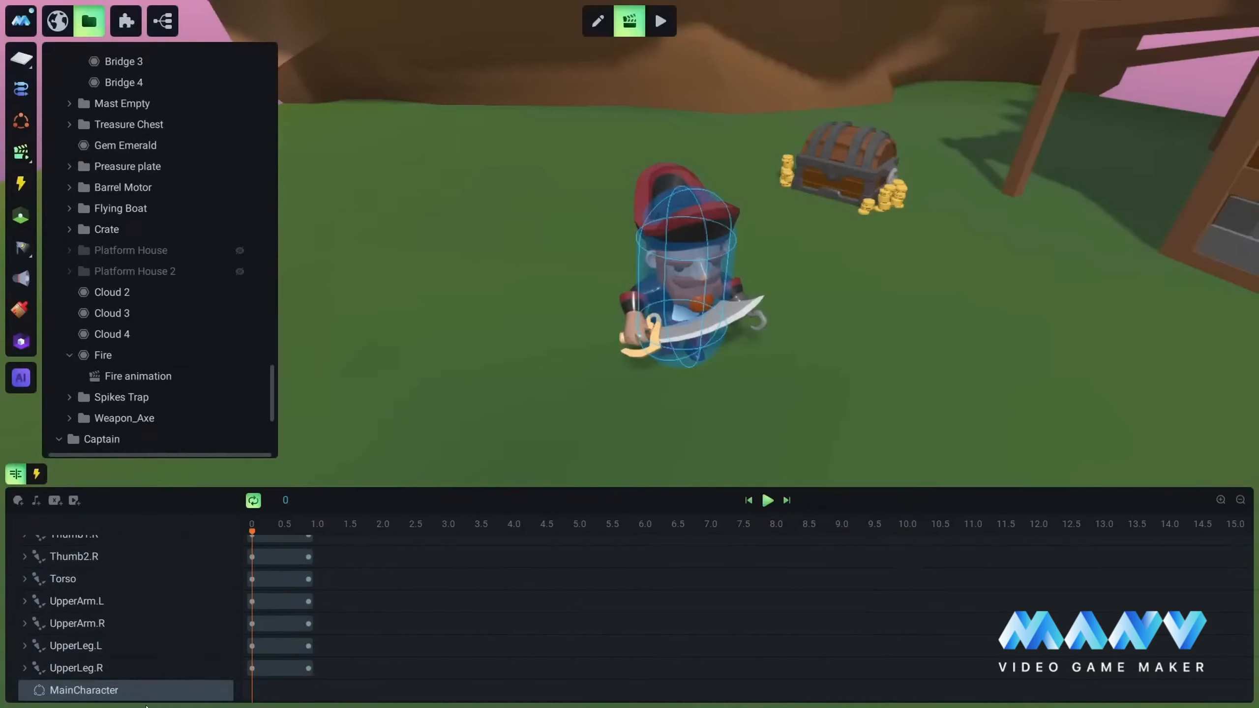
pyautogui.moveTo(146, 690)
pyautogui.click(272, 525)
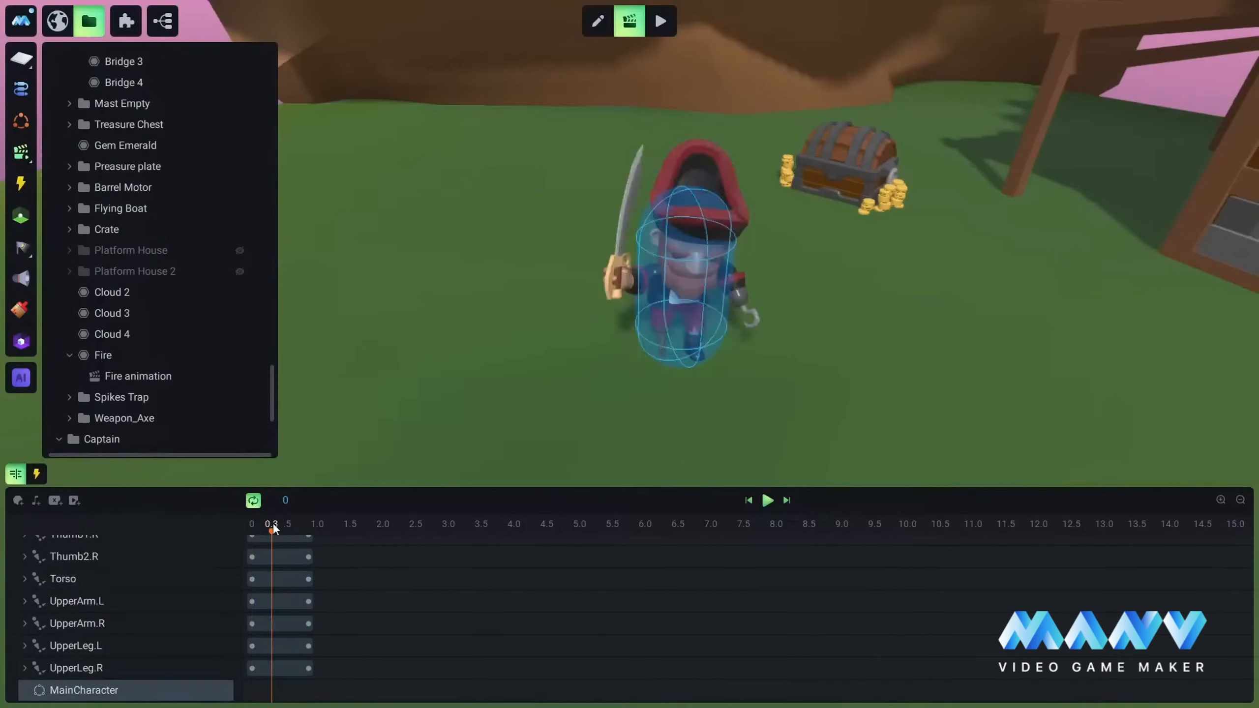
pyautogui.click(278, 524)
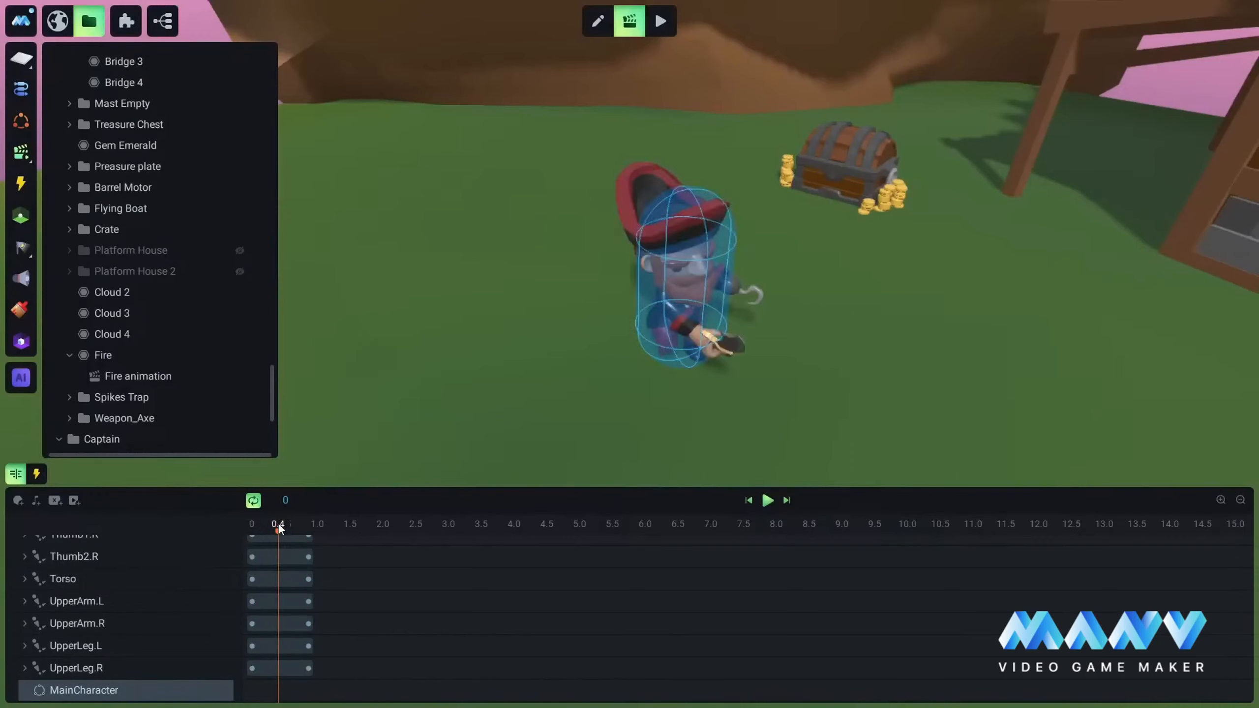
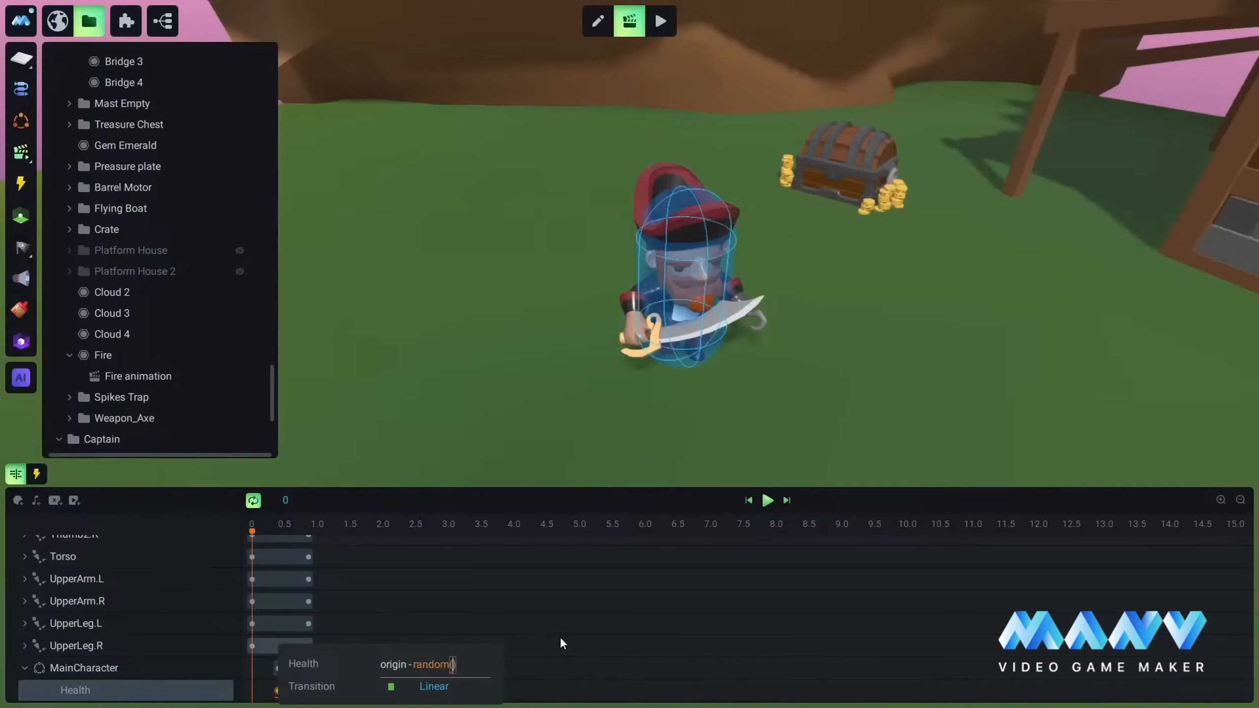
# Step: Set MainCharacter's Health keyframe in the Captain's slash.fbx timeline to origin-random(5,10) and save the project
pyautogui.write('5,10')
pyautogui.click(437, 503)
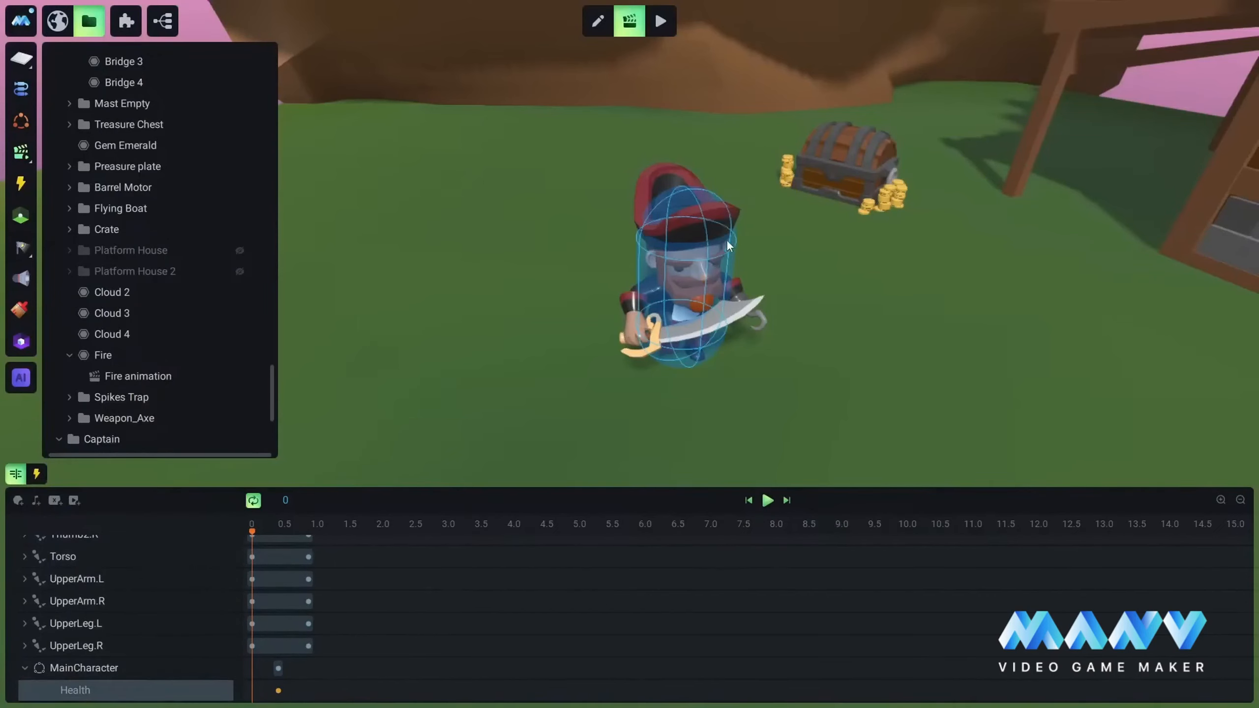
pyautogui.hotkey('ctrl', 's')
# Step: Select MainCharacter in the scene and open the Slash.fbx animation from its Anne New folder
pyautogui.scroll(-10, 794, 322)
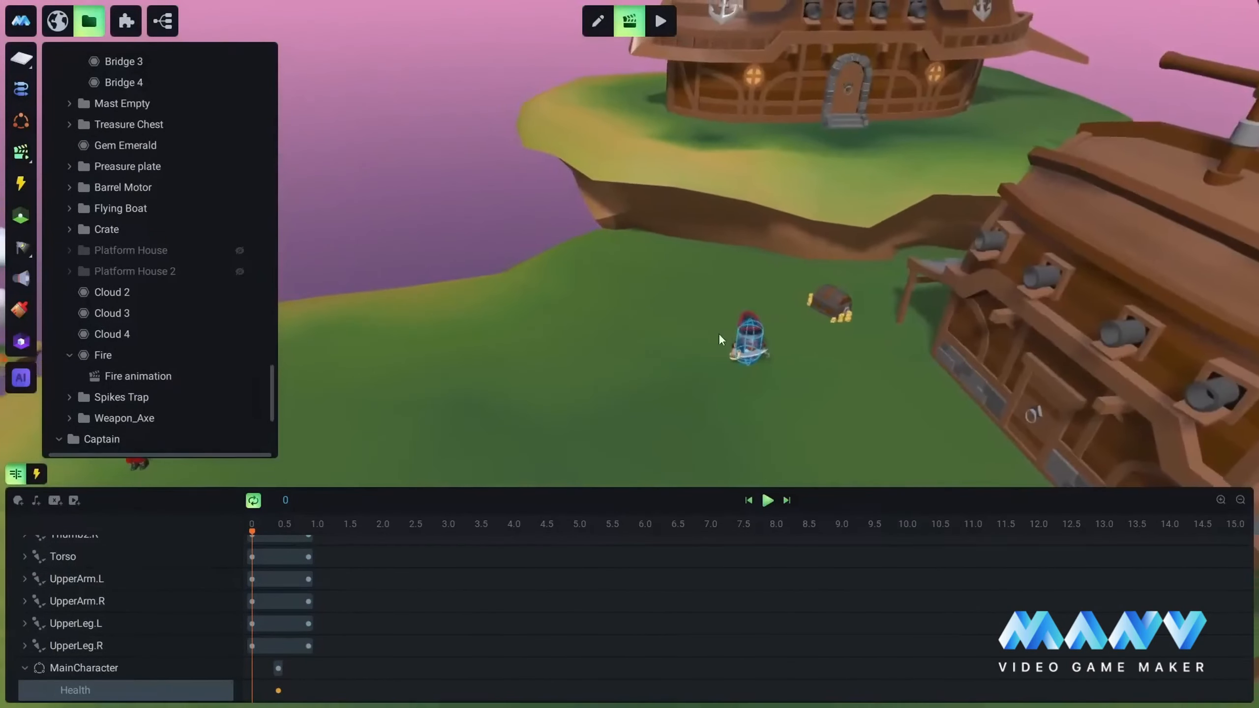
pyautogui.moveTo(537, 342); pyautogui.dragTo(660, 340, button='middle')
pyautogui.scroll(4, 568, 330)
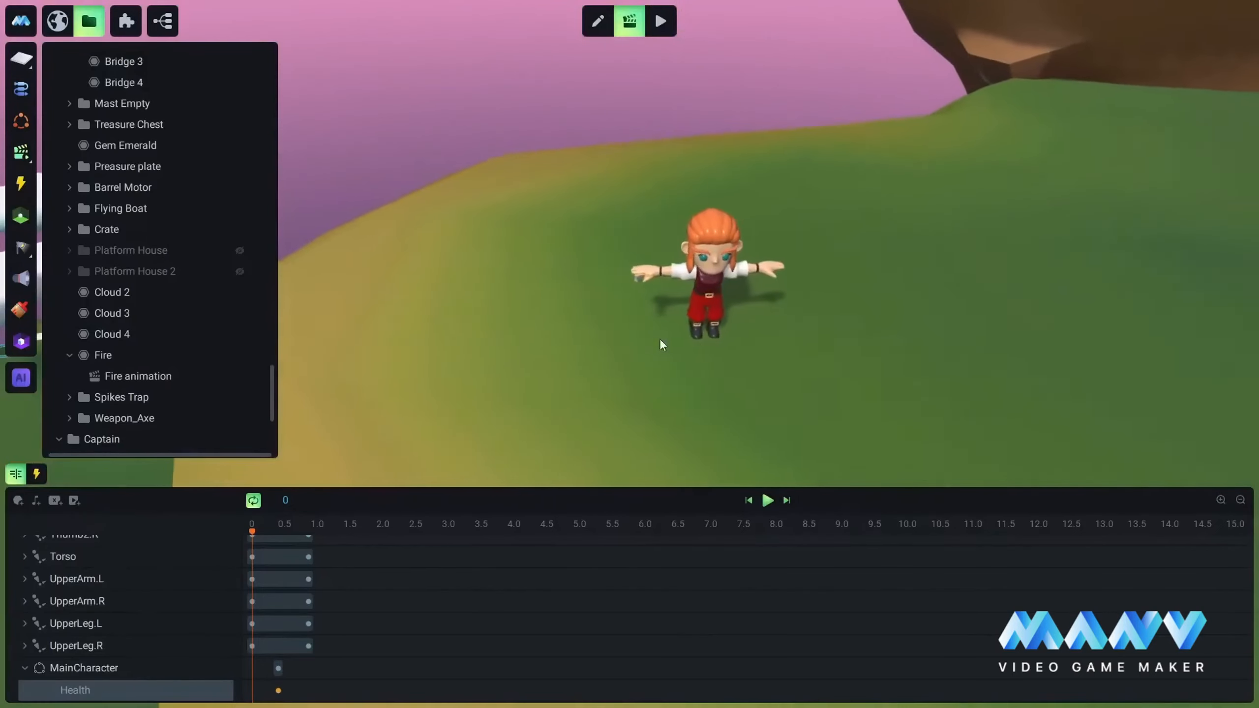
pyautogui.scroll(2, 735, 318)
pyautogui.click(608, 223)
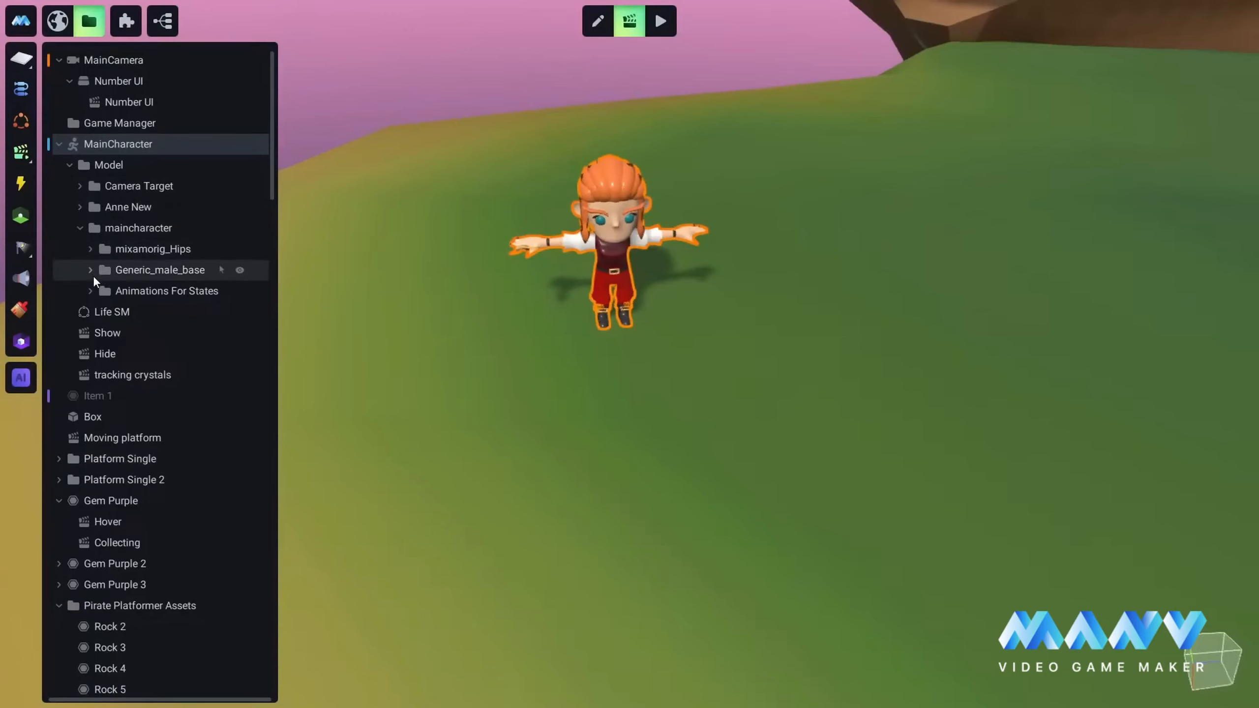
pyautogui.scroll(1, 617, 306)
pyautogui.scroll(3, 617, 306)
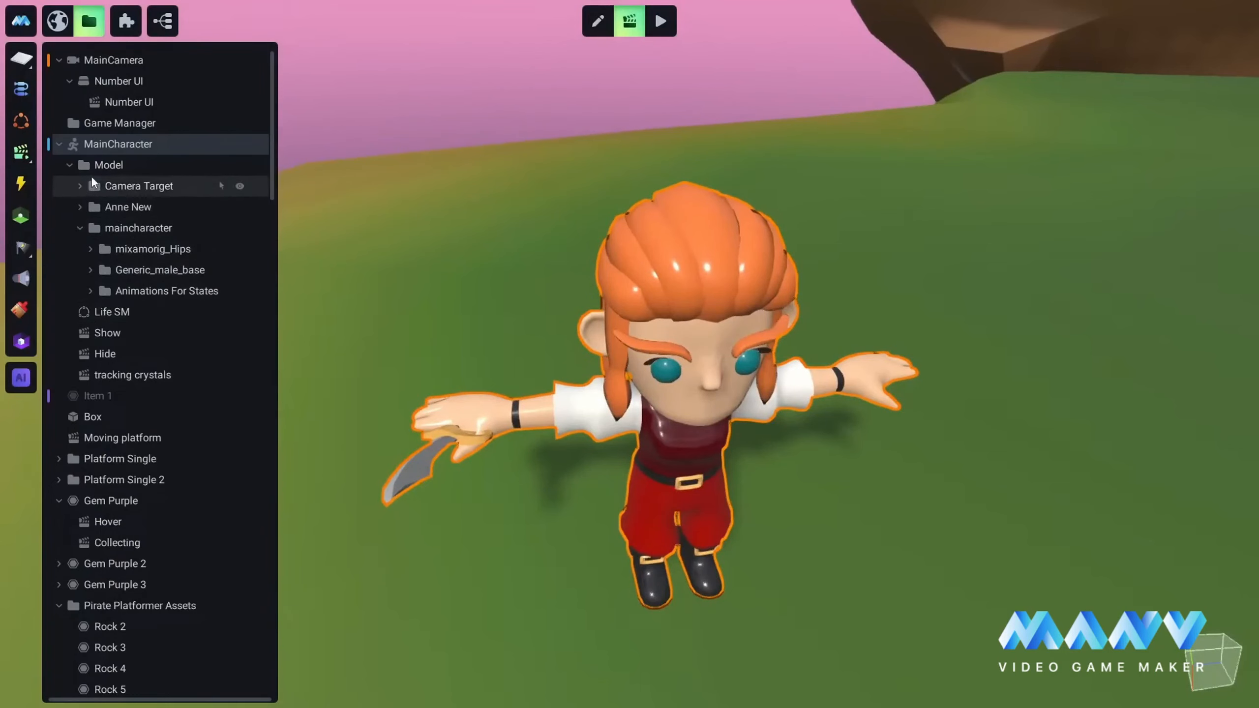
pyautogui.click(79, 207)
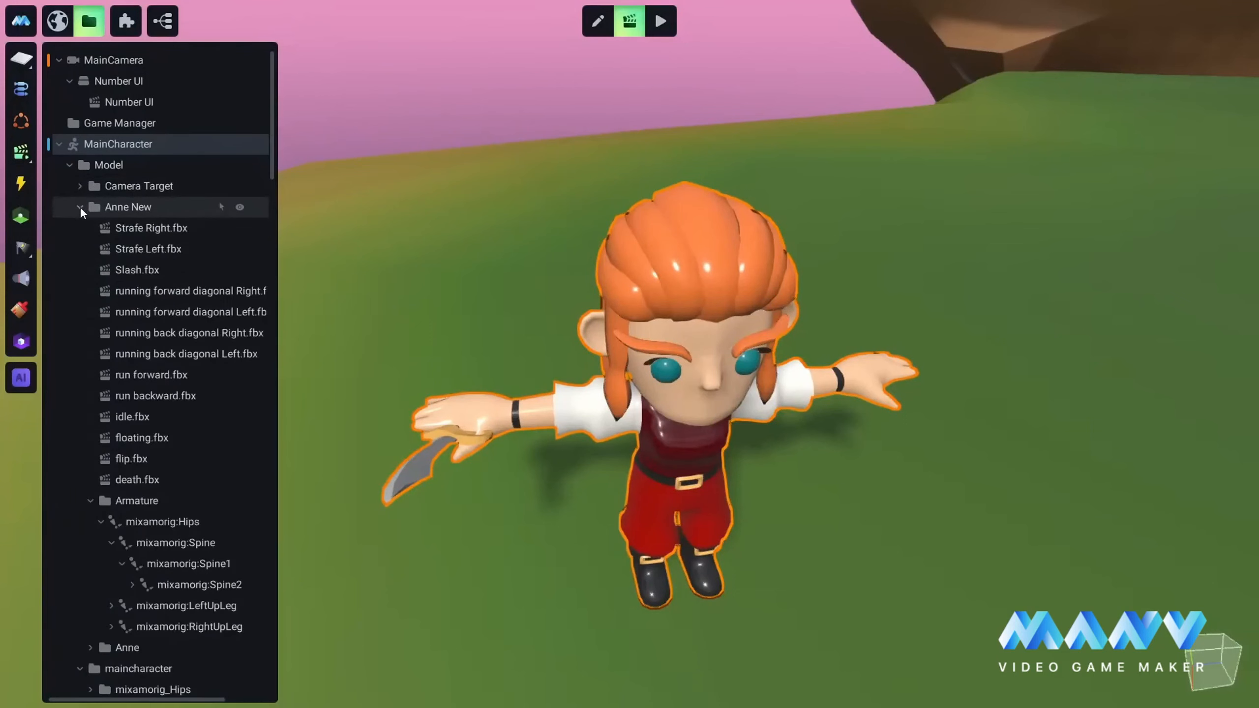
pyautogui.click(89, 500)
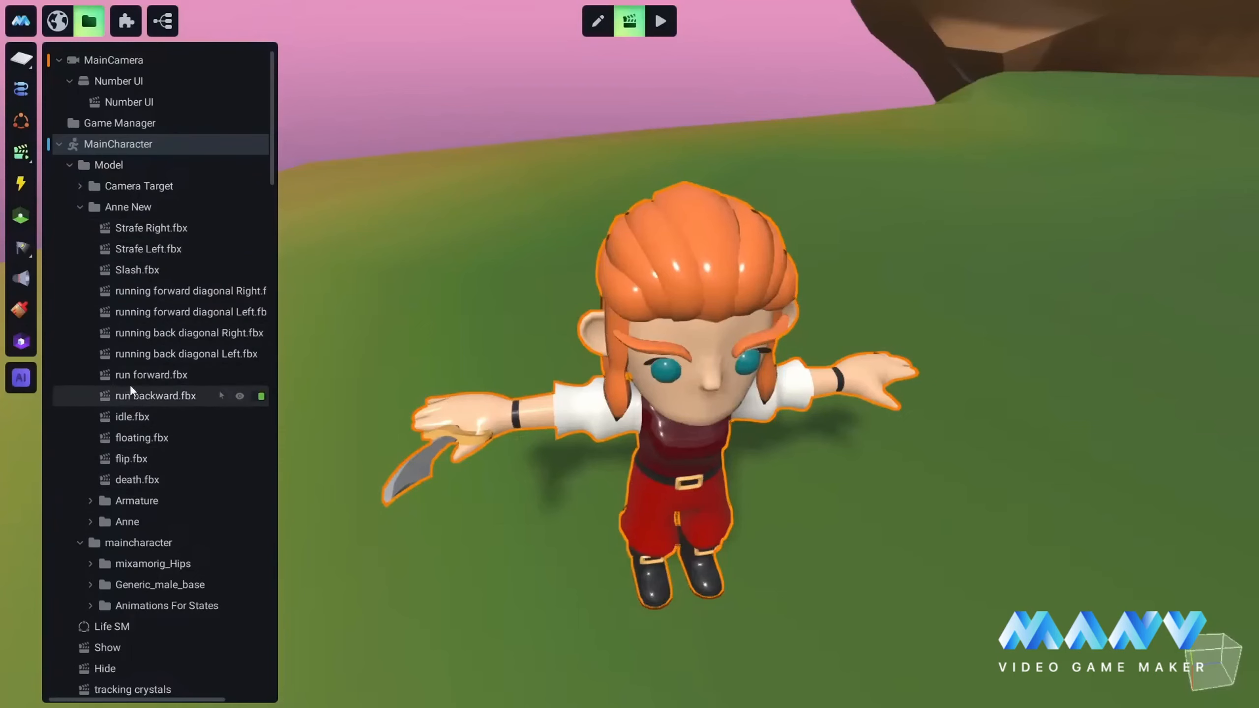
pyautogui.click(128, 271)
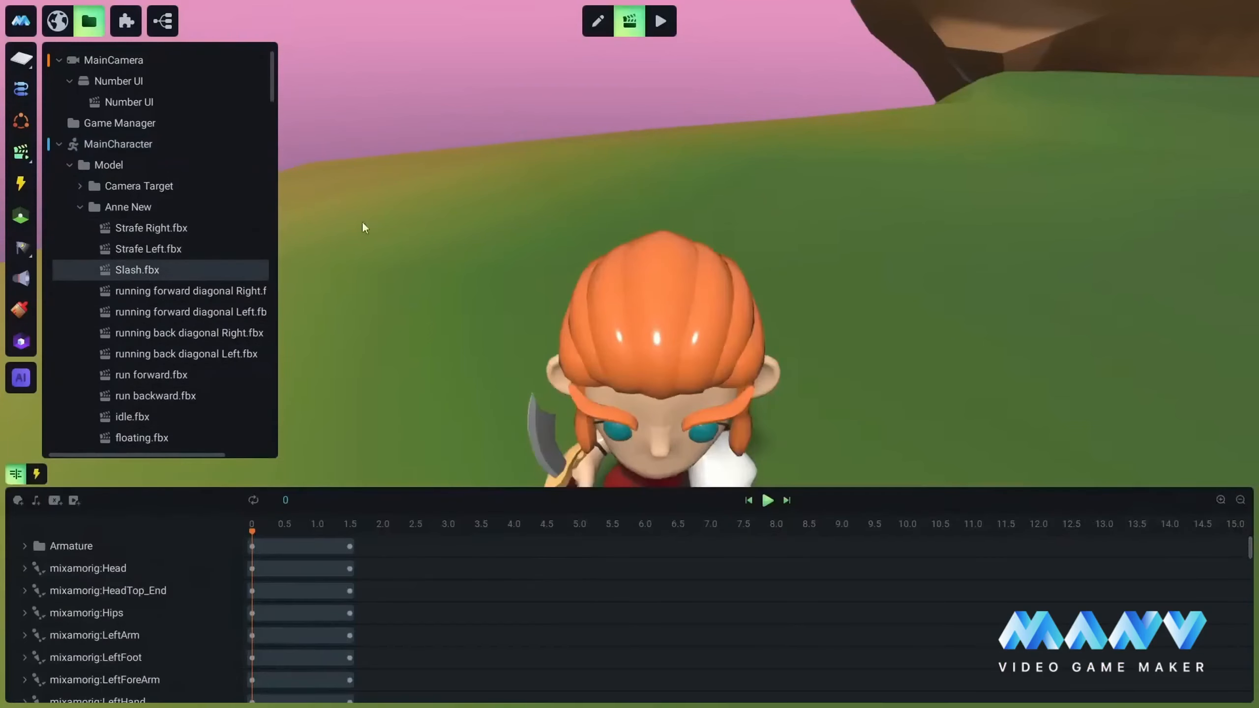
pyautogui.scroll(-5, 711, 298)
pyautogui.moveTo(775, 342); pyautogui.dragTo(786, 293, button='middle')
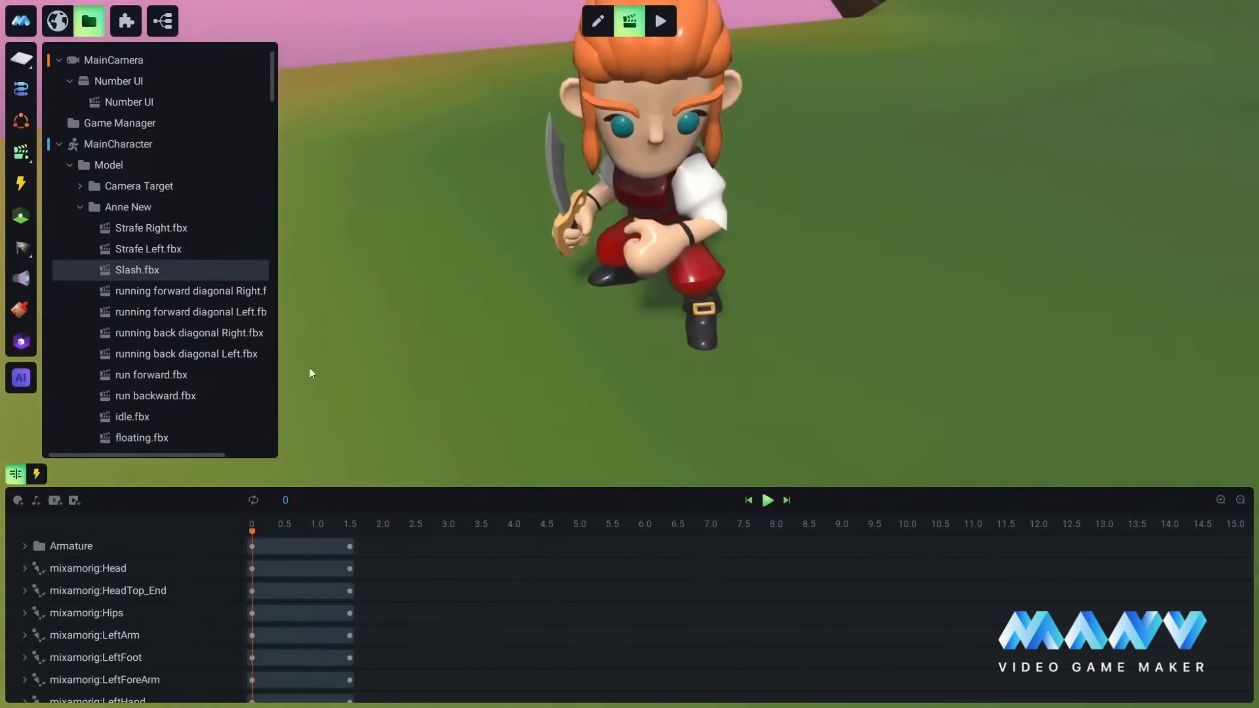
# Step: Preview MainCharacter's Slash.fbx animation and place the playhead at 0.6 s, at the sword strike
pyautogui.click(291, 525)
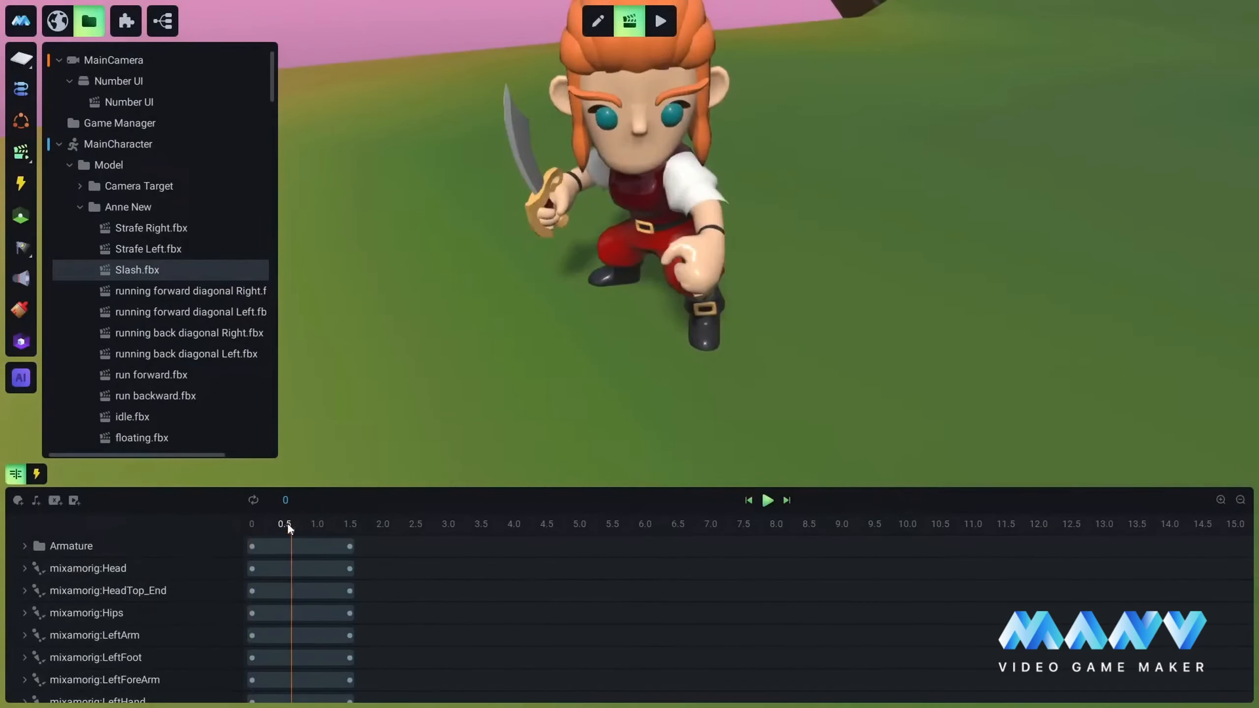
pyautogui.click(284, 526)
pyautogui.click(254, 525)
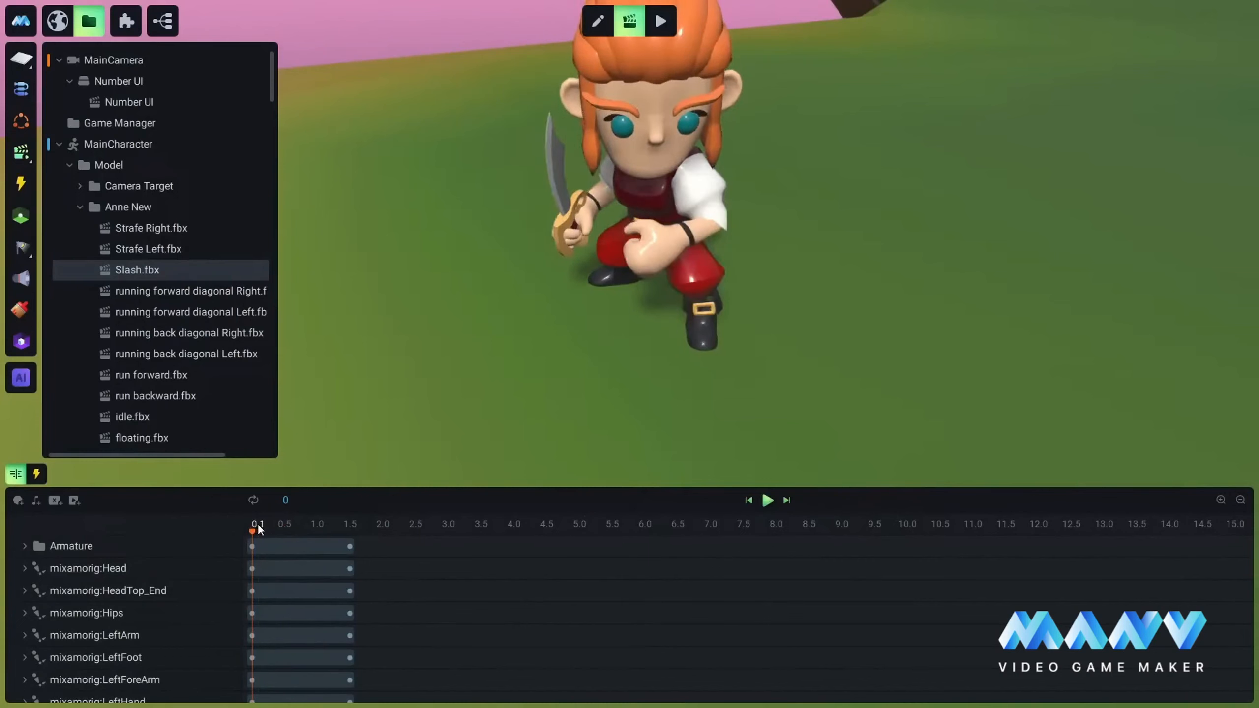
pyautogui.click(770, 500)
pyautogui.click(292, 525)
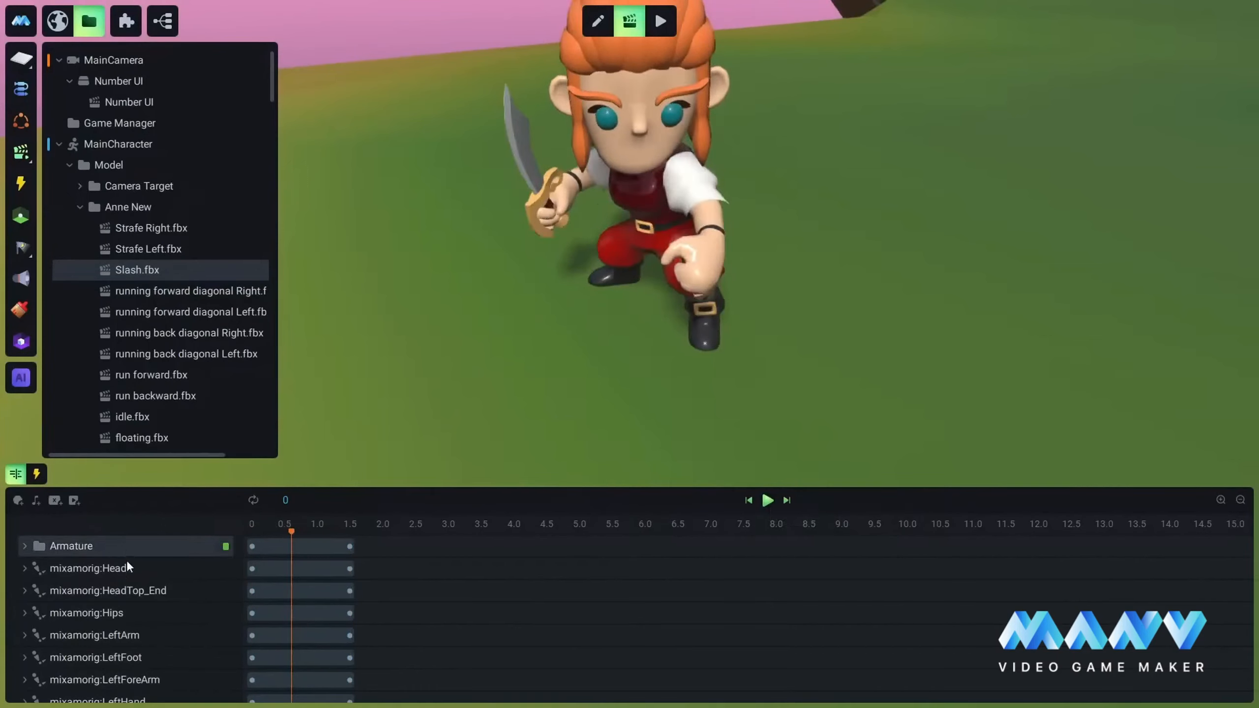
# Step: Add Captain as a track in MainCharacter's Slash.fbx timeline and add his Health variable as an animatable parameter
pyautogui.scroll(-3, 124, 575)
pyautogui.scroll(-20, 118, 598)
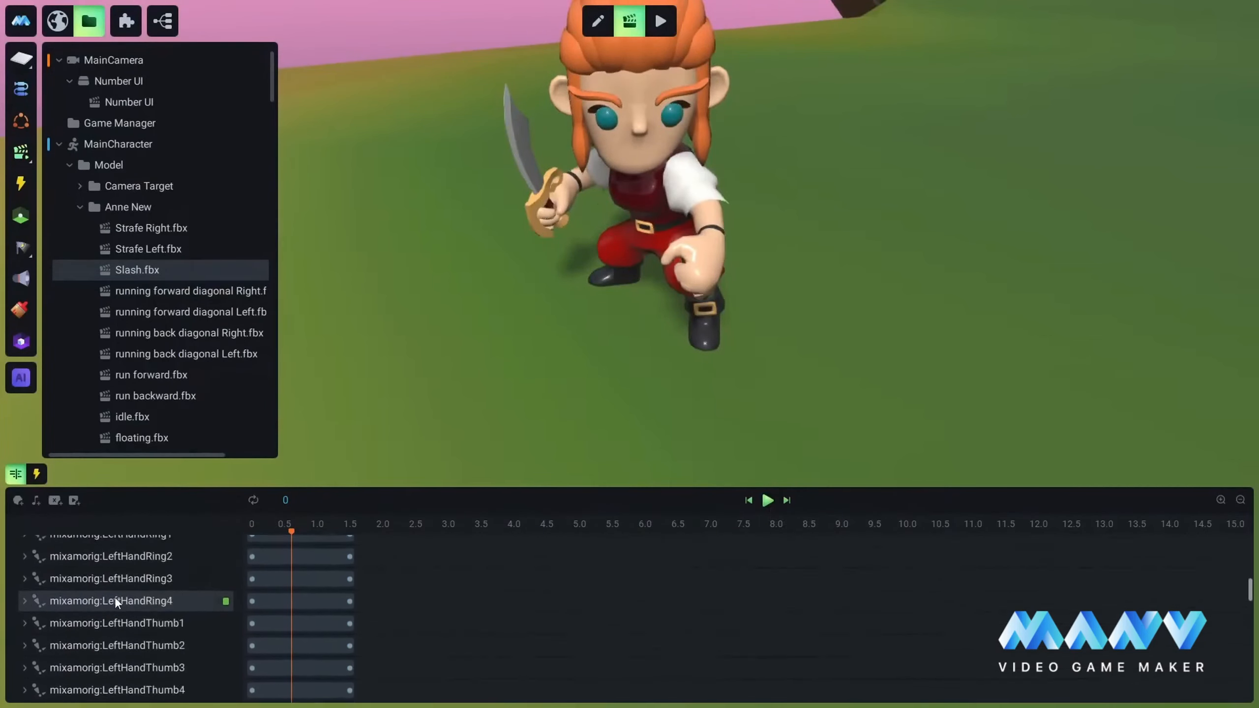
pyautogui.click(17, 500)
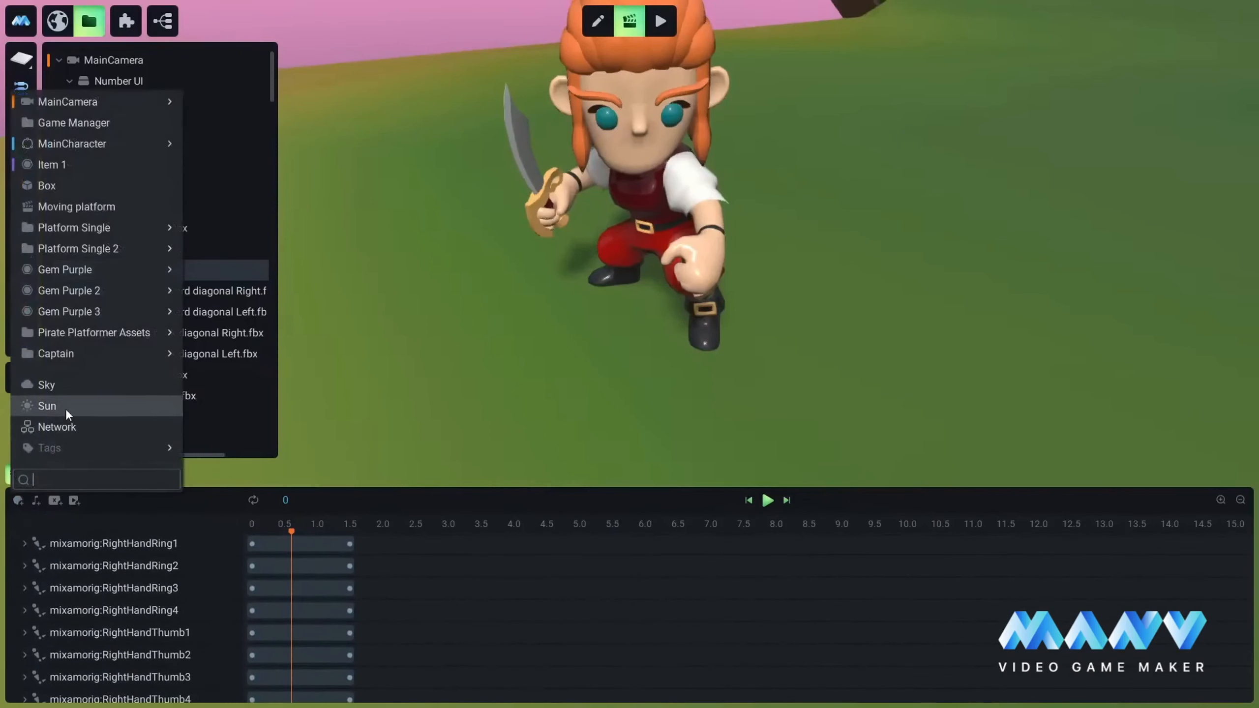
pyautogui.click(65, 353)
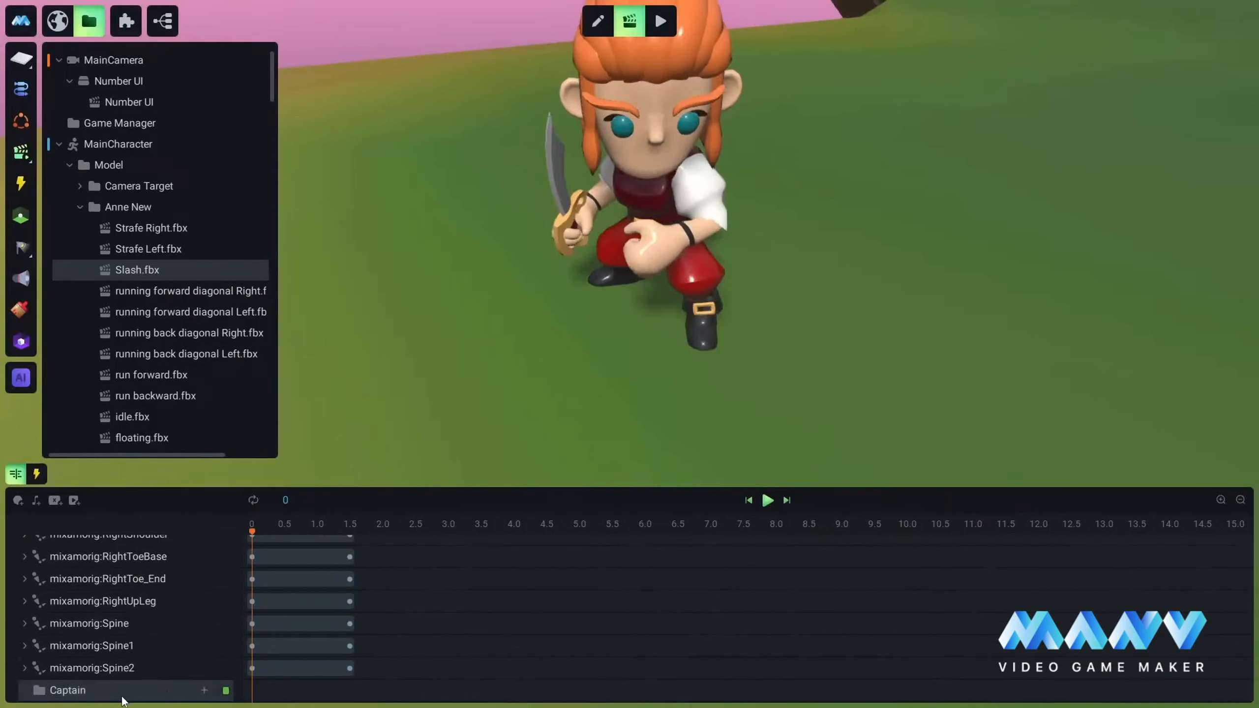
pyautogui.click(204, 690)
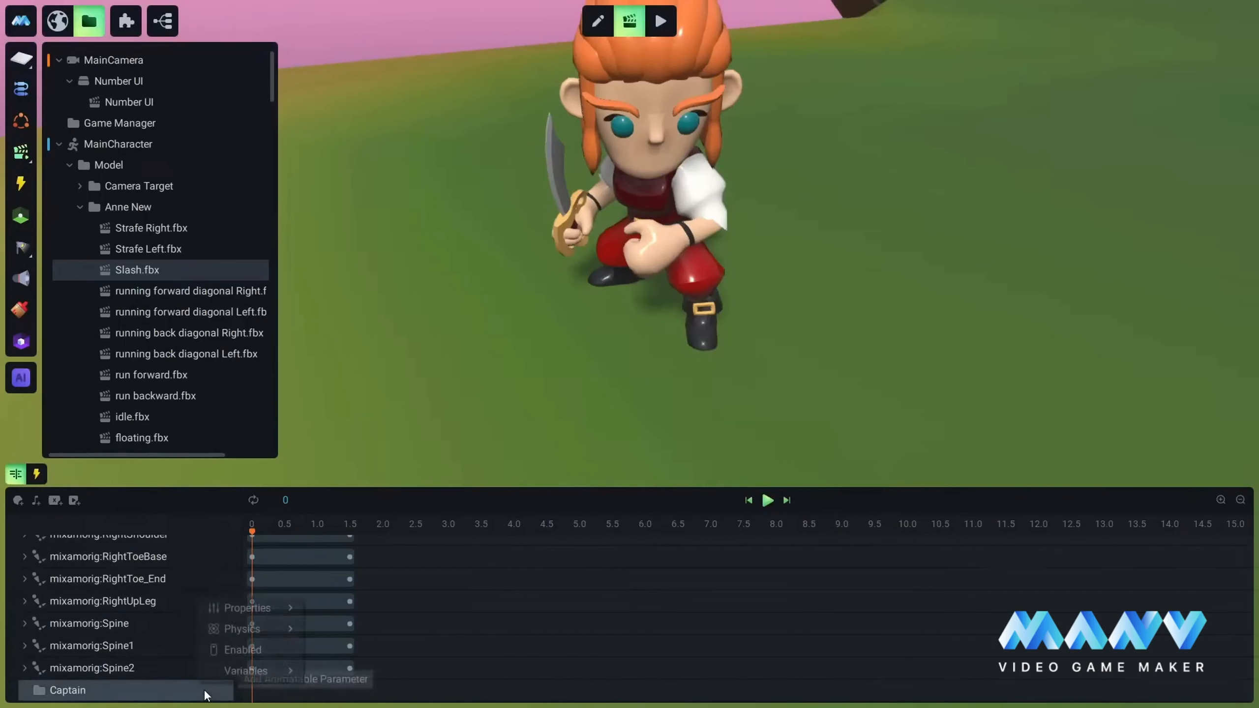
pyautogui.moveTo(239, 671)
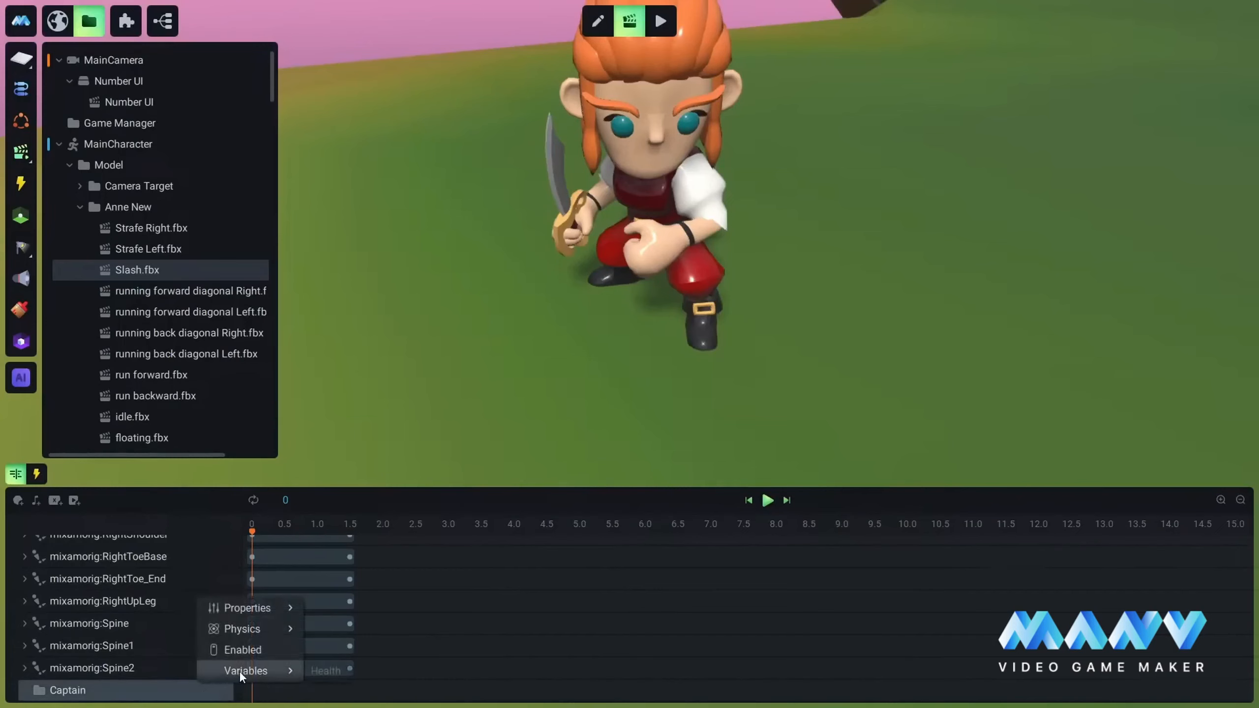
pyautogui.click(327, 671)
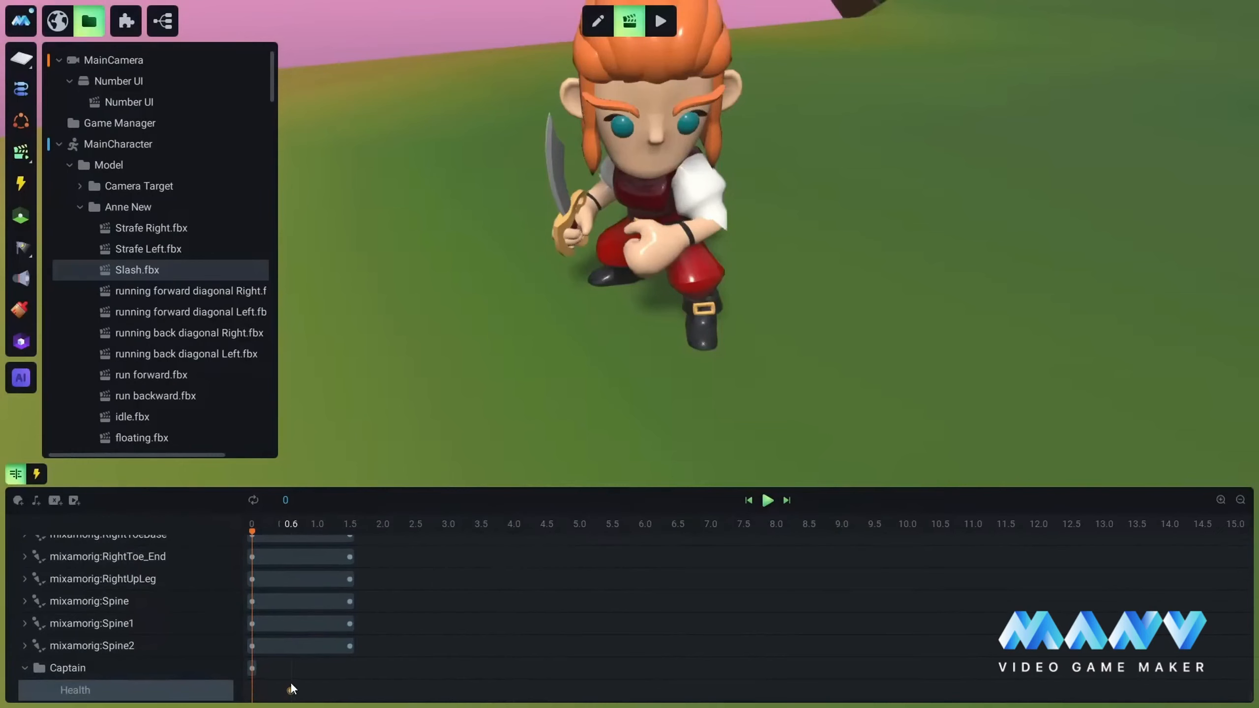
# Step: Place the Captain's Health keyframe at 0.6 s and set its value to origin-random(10,20)
pyautogui.click(292, 690)
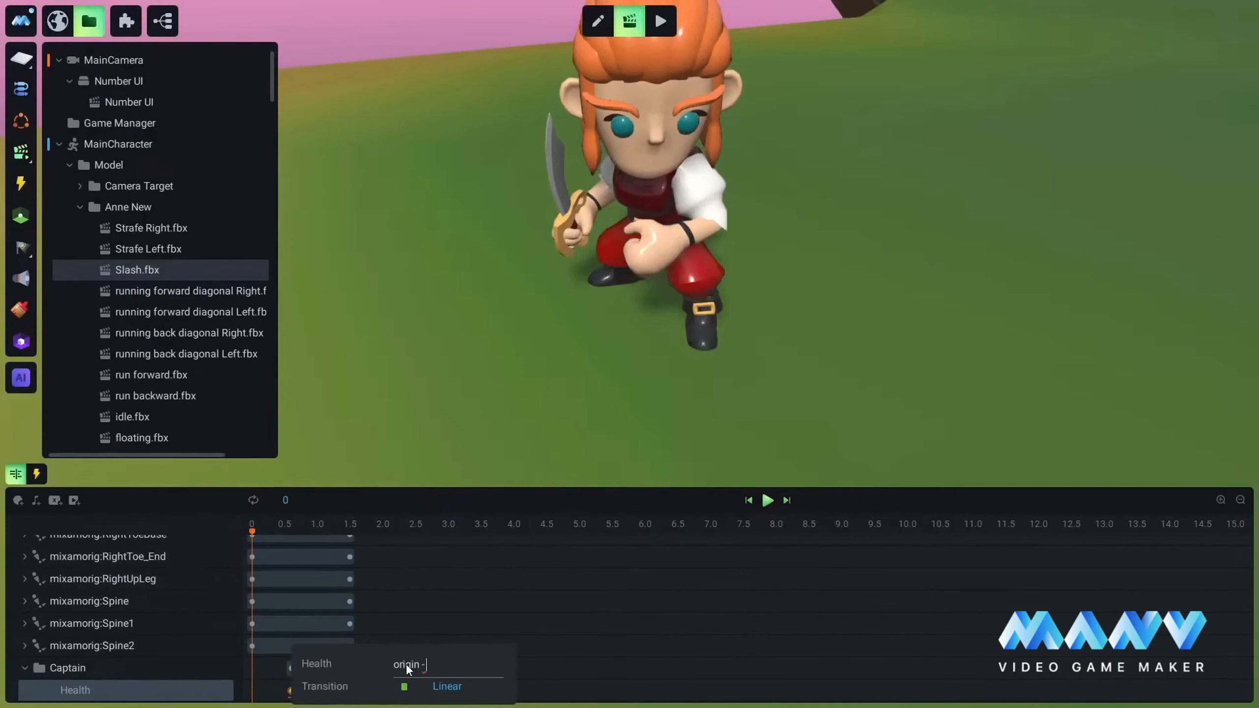
pyautogui.write('random')
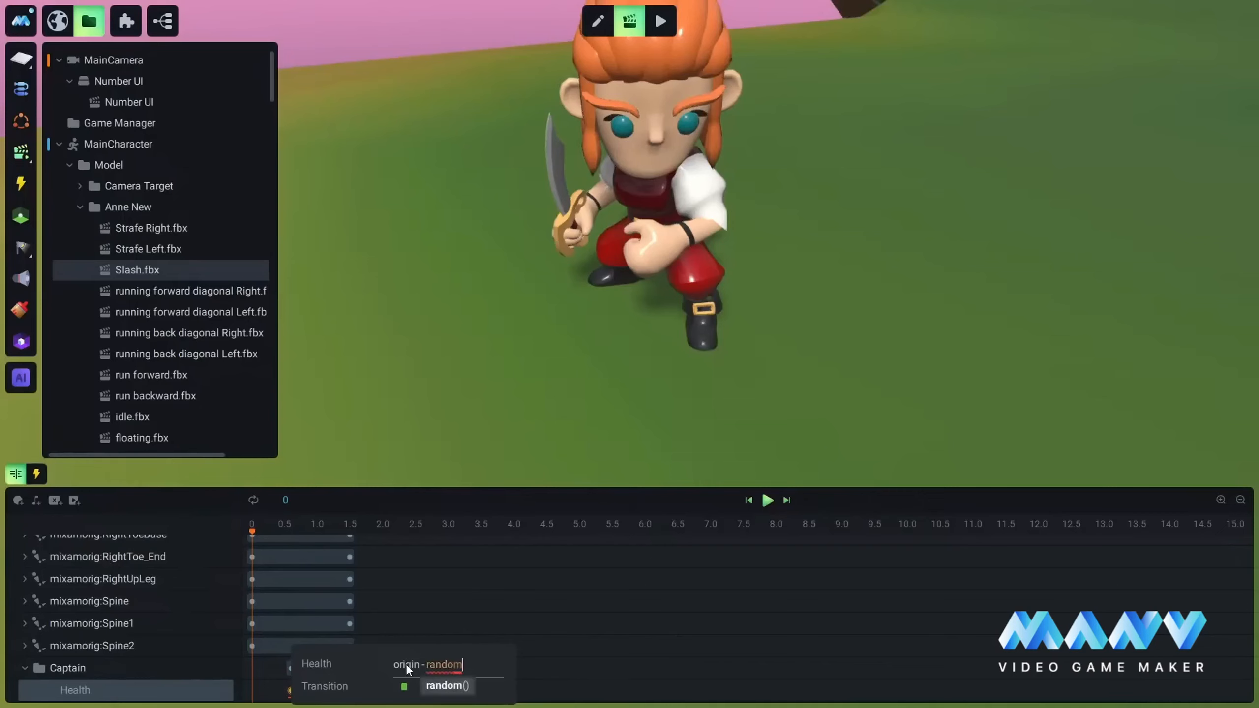
pyautogui.press('Tab')
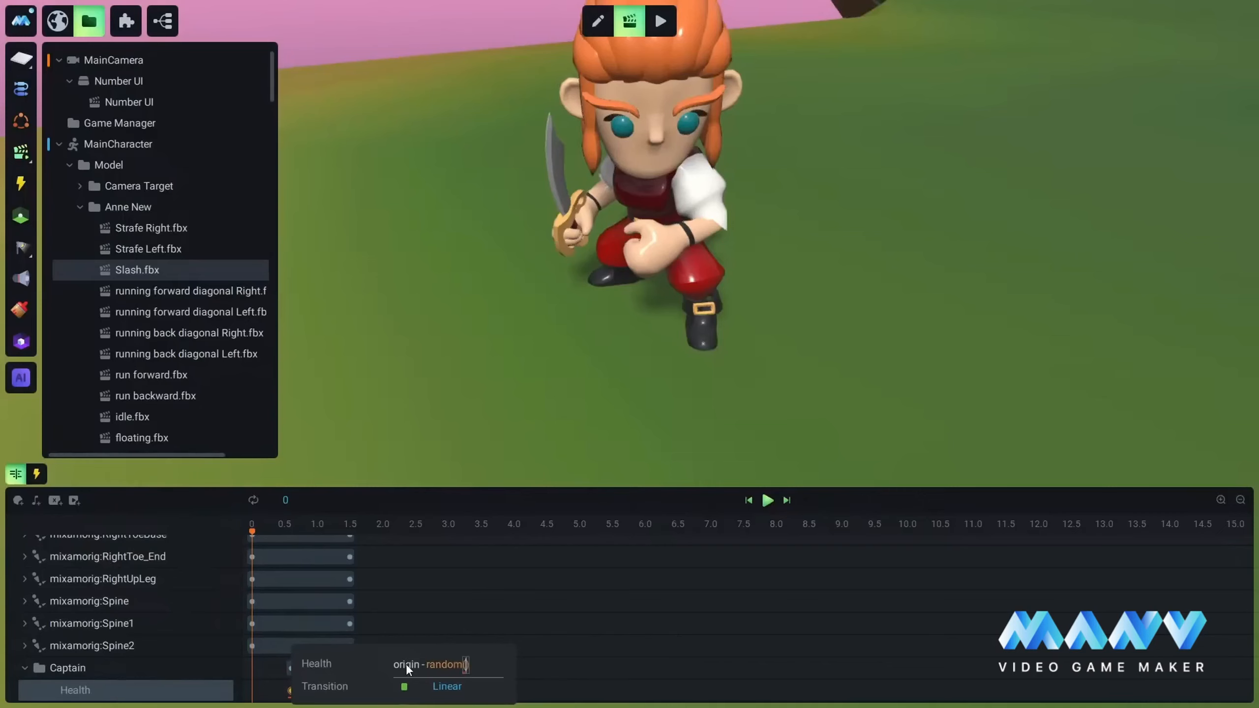
pyautogui.write('10,20')
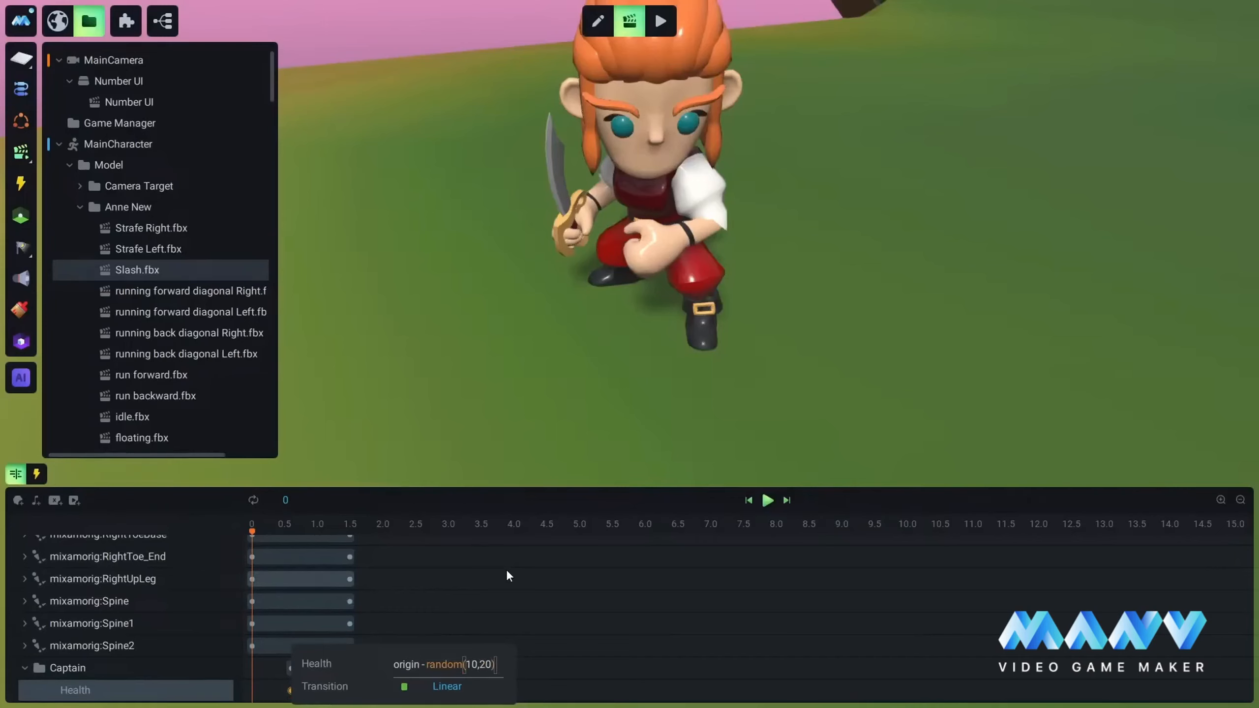
pyautogui.press('Return')
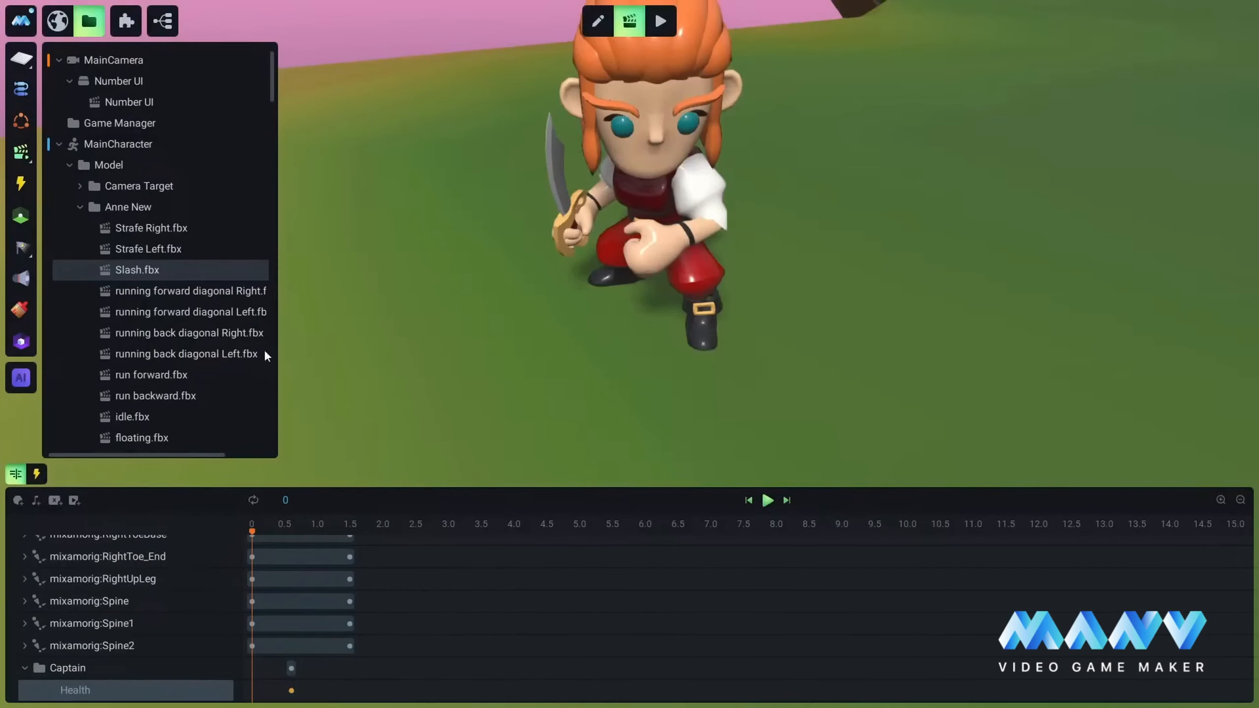
pyautogui.click(36, 474)
pyautogui.click(16, 475)
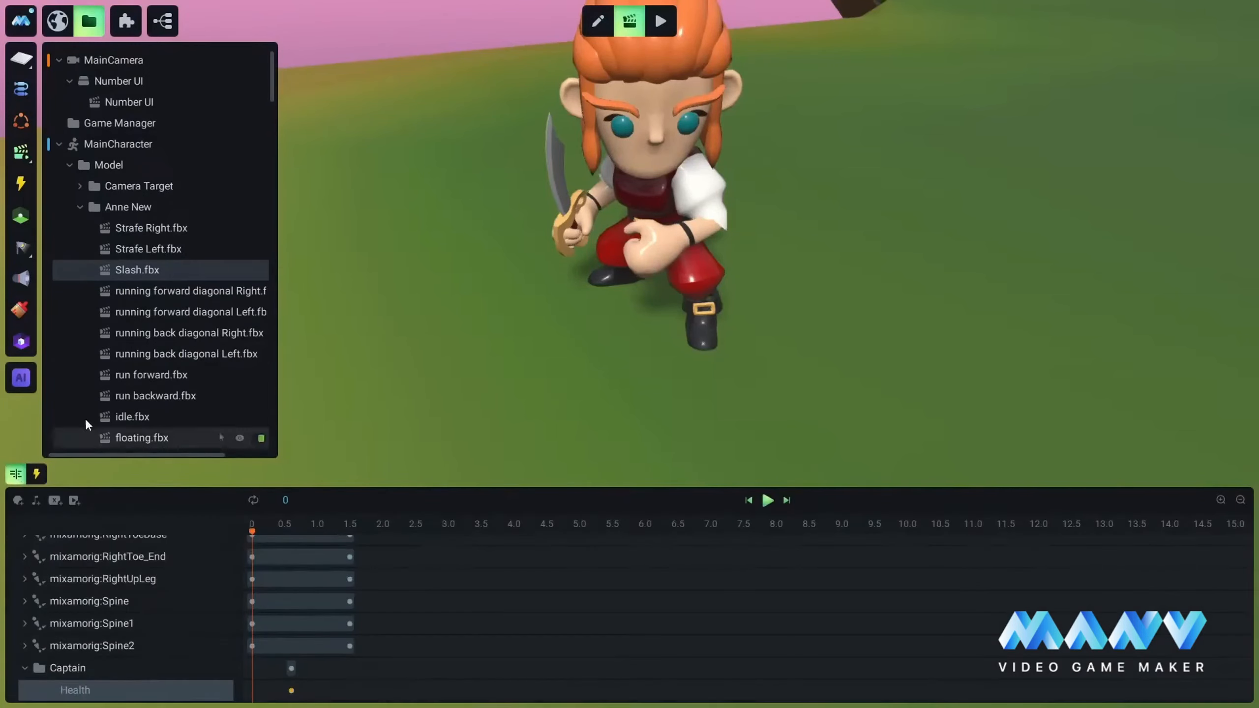
# Step: Open the Idle animation in the Animations For States folder of the maincharacter model
pyautogui.click(98, 276)
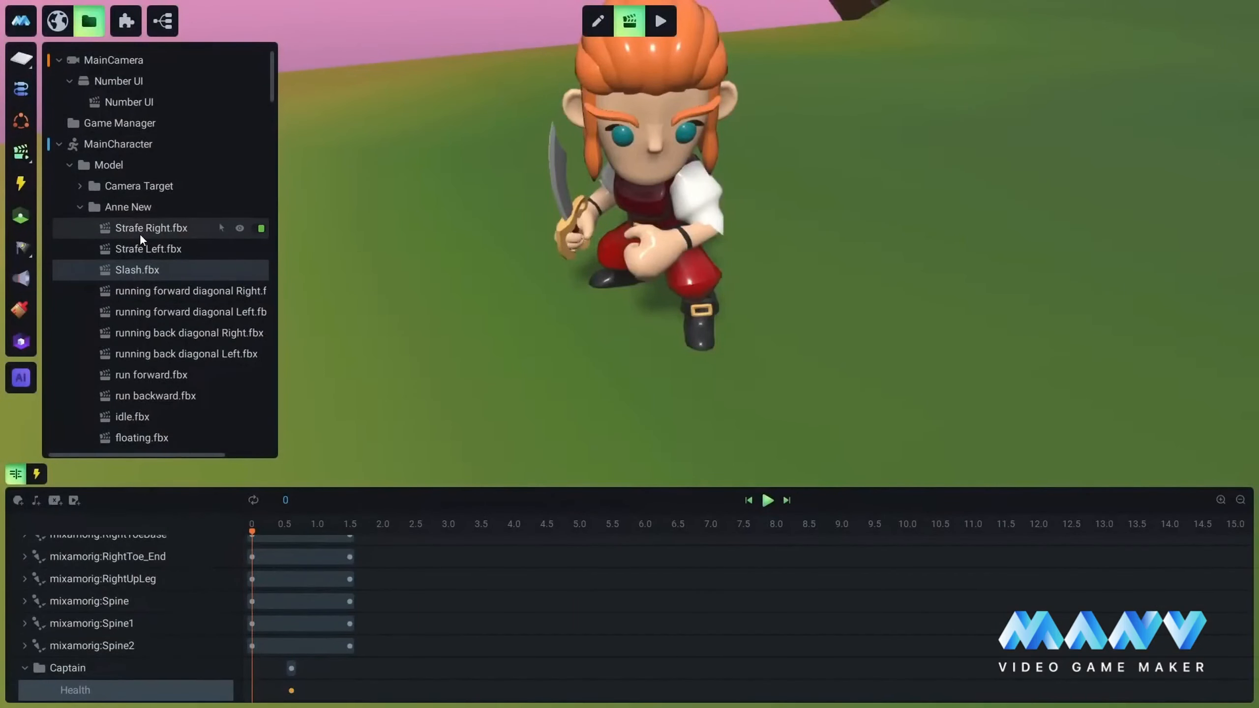
pyautogui.click(79, 207)
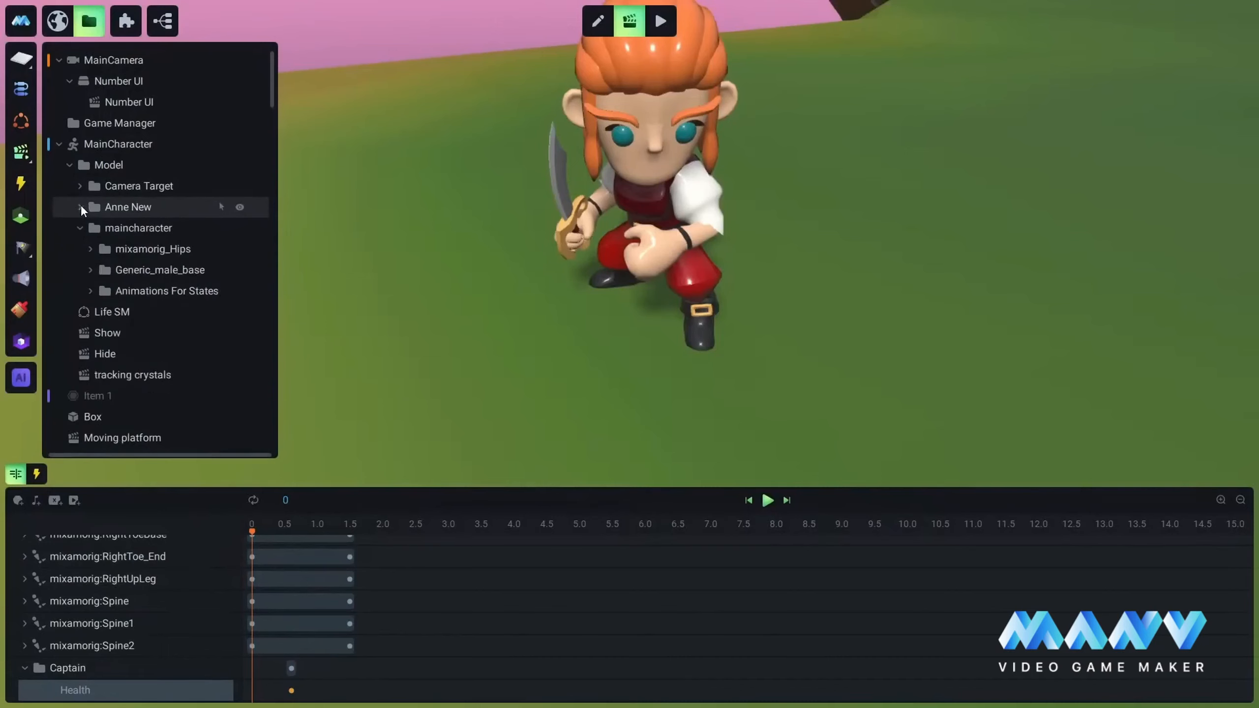
pyautogui.click(92, 292)
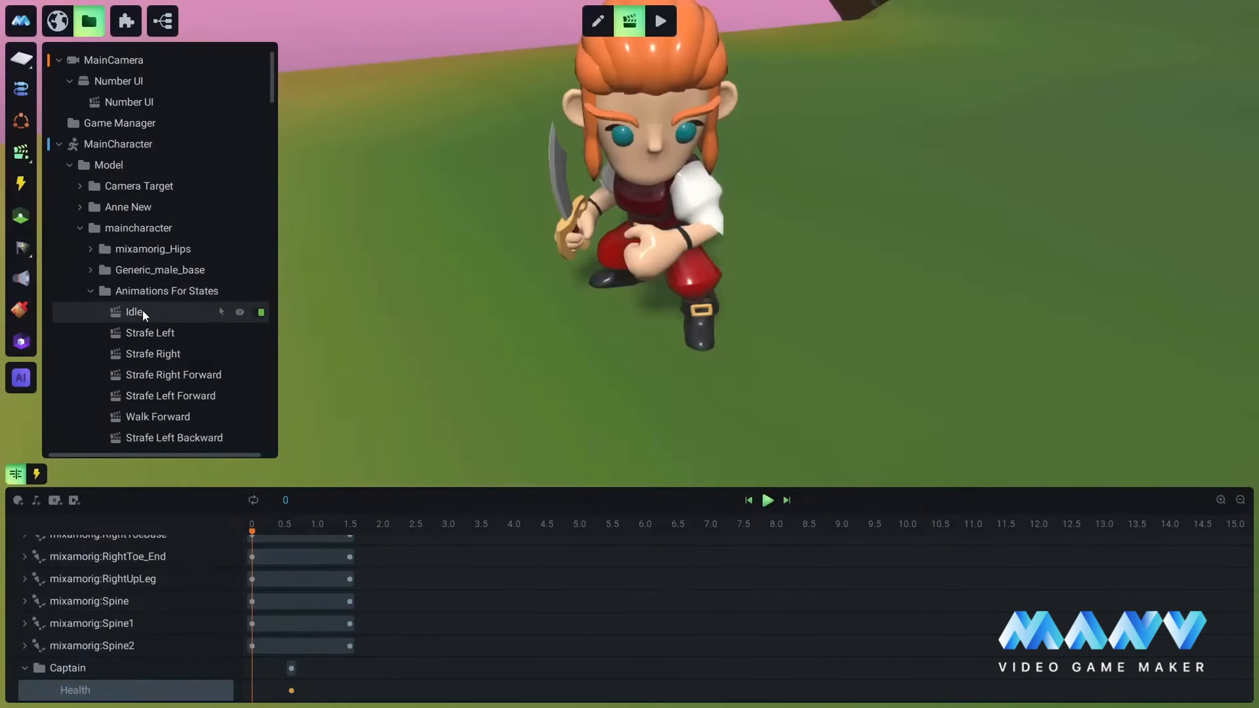
pyautogui.click(143, 311)
pyautogui.scroll(-6, 168, 248)
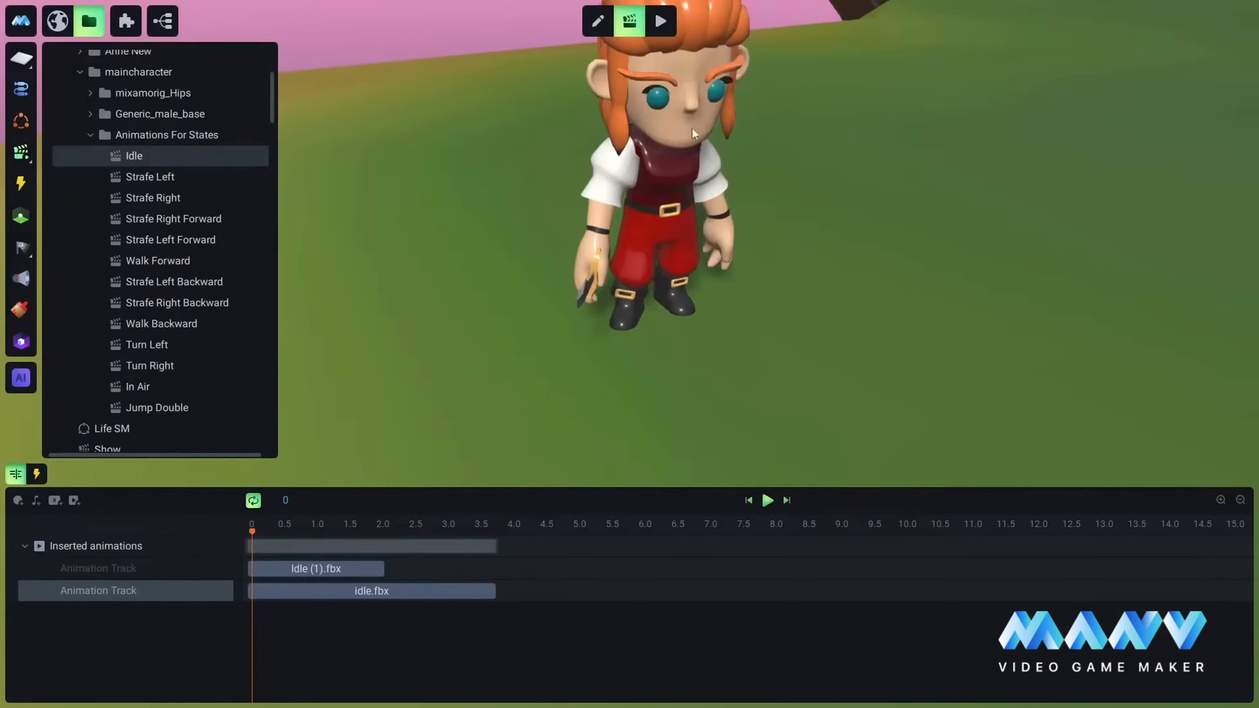
# Step: Duplicate the Idle animation and rename the copy Attack
pyautogui.rightClick(138, 152)
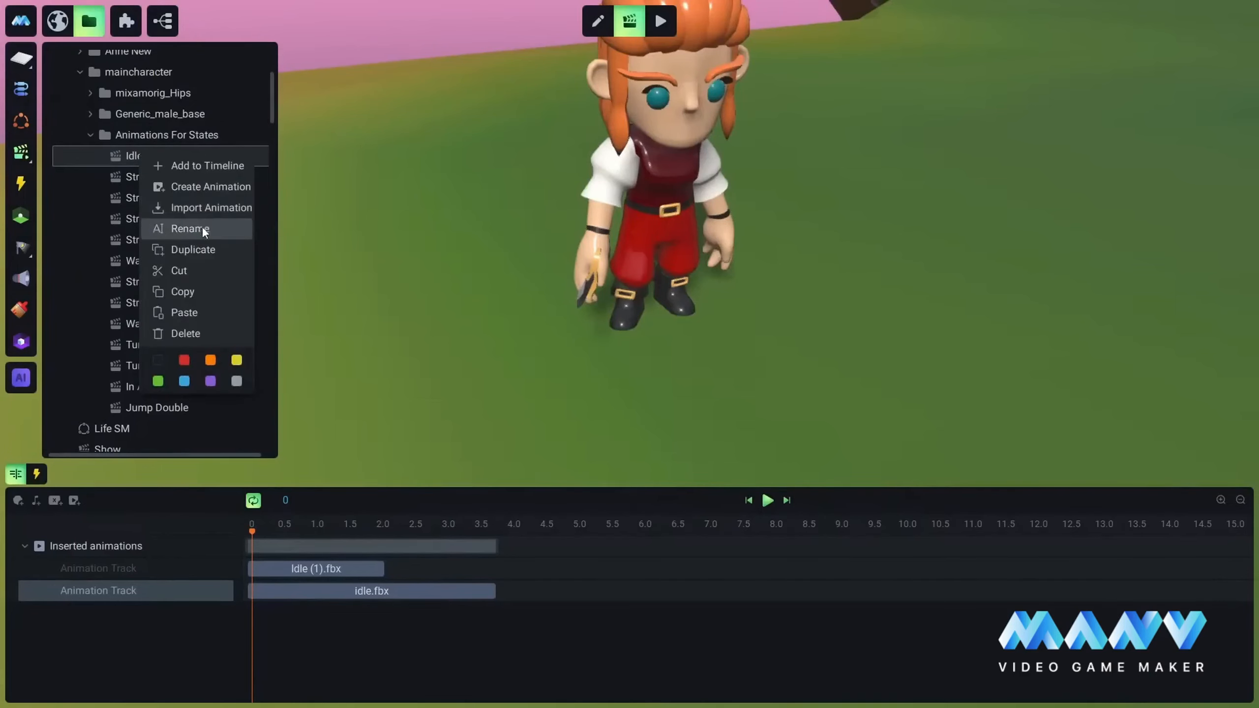
pyautogui.click(198, 249)
pyautogui.click(137, 157)
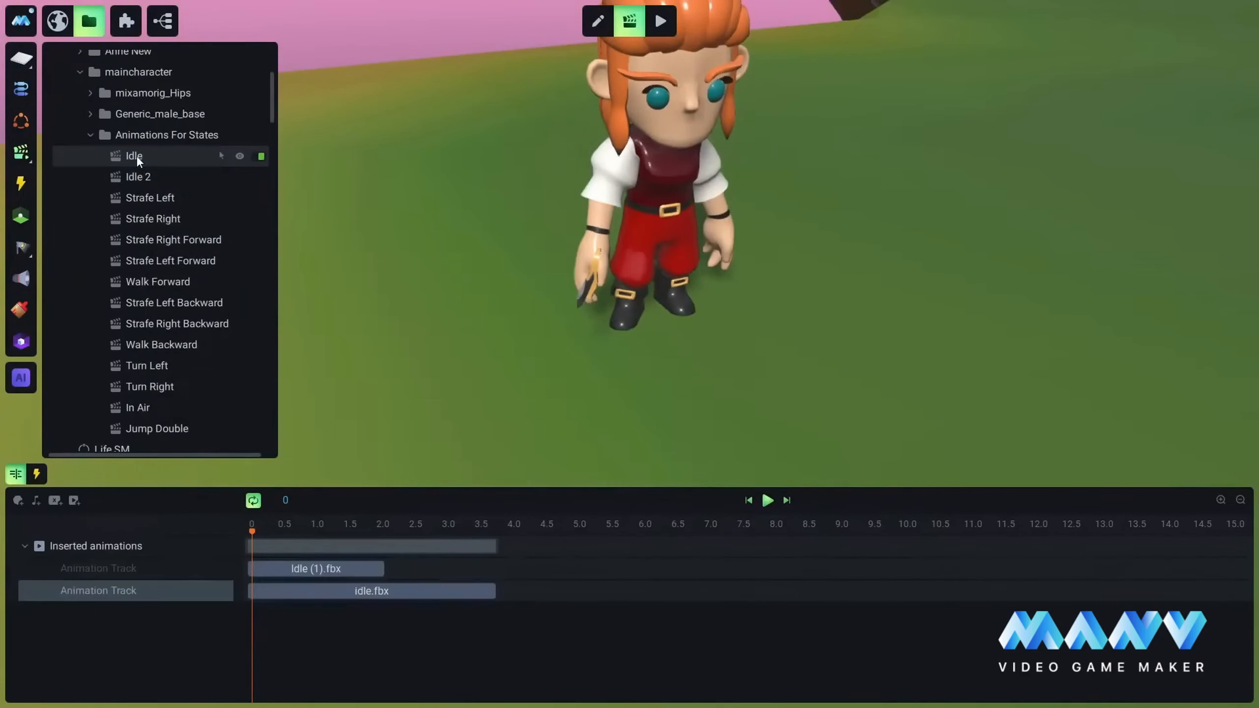
pyautogui.click(144, 176)
pyautogui.rightClick(141, 176)
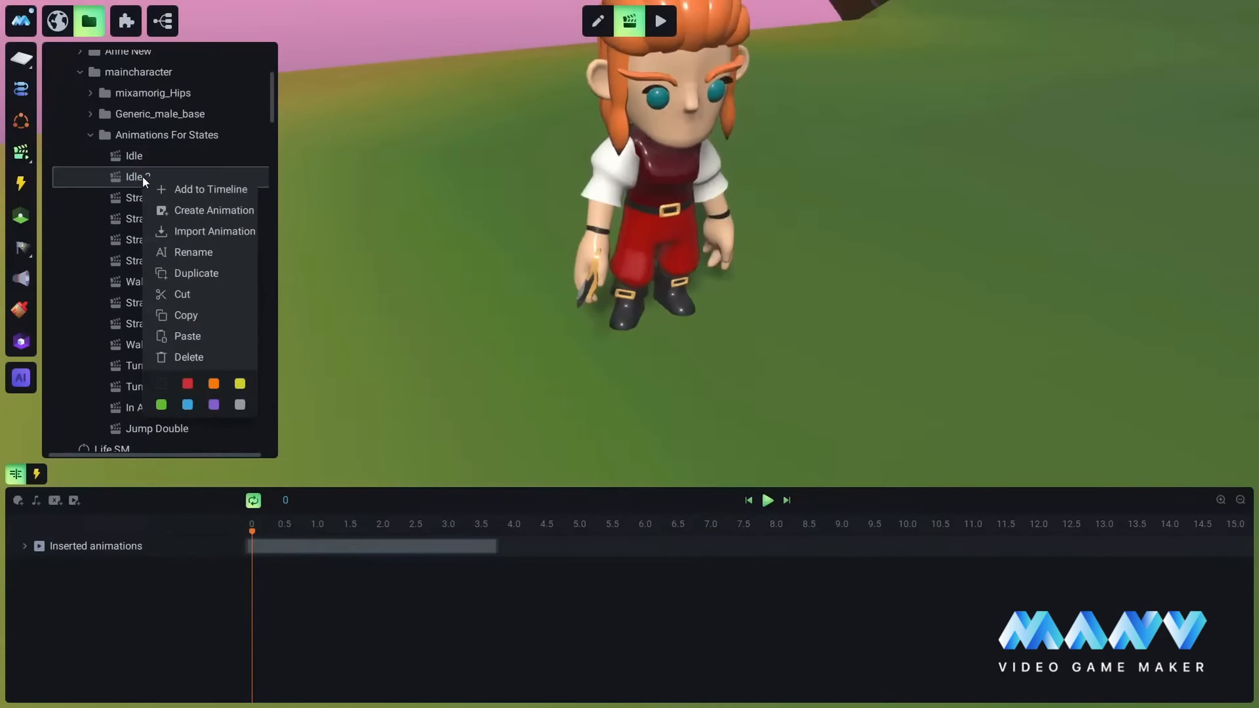
pyautogui.click(199, 250)
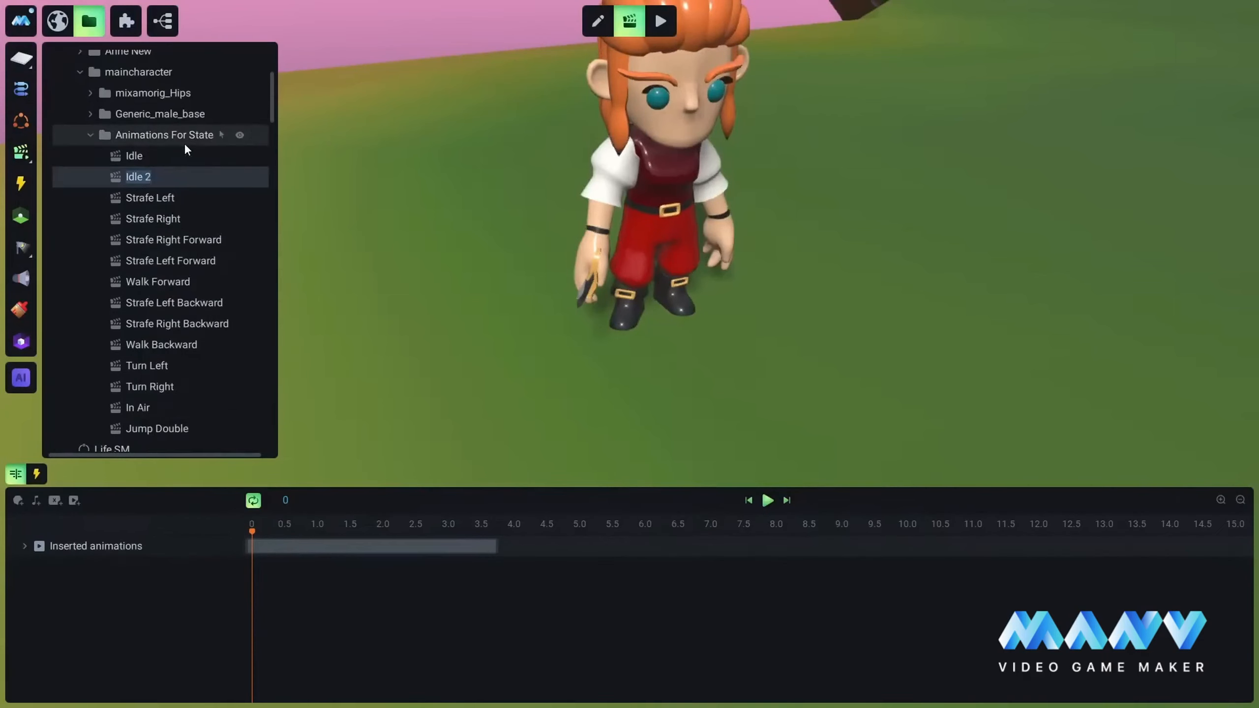
pyautogui.write('Attack')
# Step: Delete both inserted animation tracks from the Attack timeline
pyautogui.click(24, 545)
pyautogui.rightClick(140, 569)
pyautogui.click(175, 640)
pyautogui.rightClick(157, 575)
pyautogui.click(187, 646)
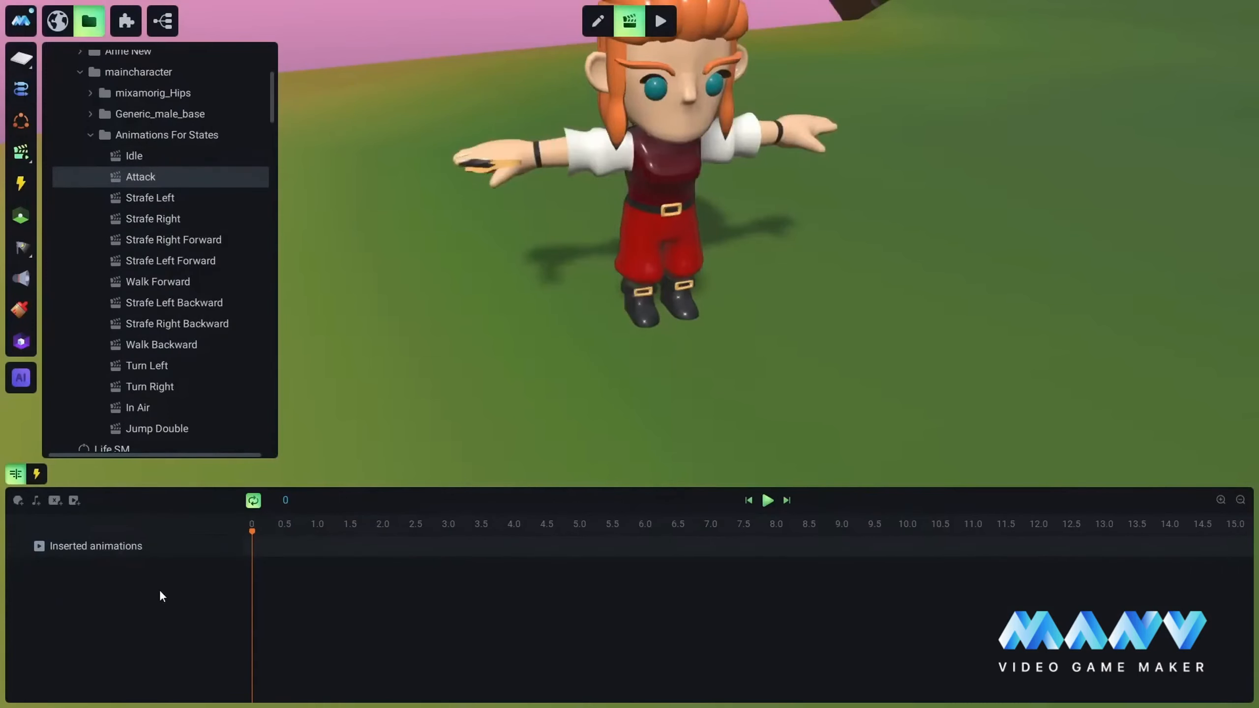
# Step: Insert the Slash.fbx animation of MainCharacter's Anne New model into a new track at the start of the Attack timeline
pyautogui.click(204, 546)
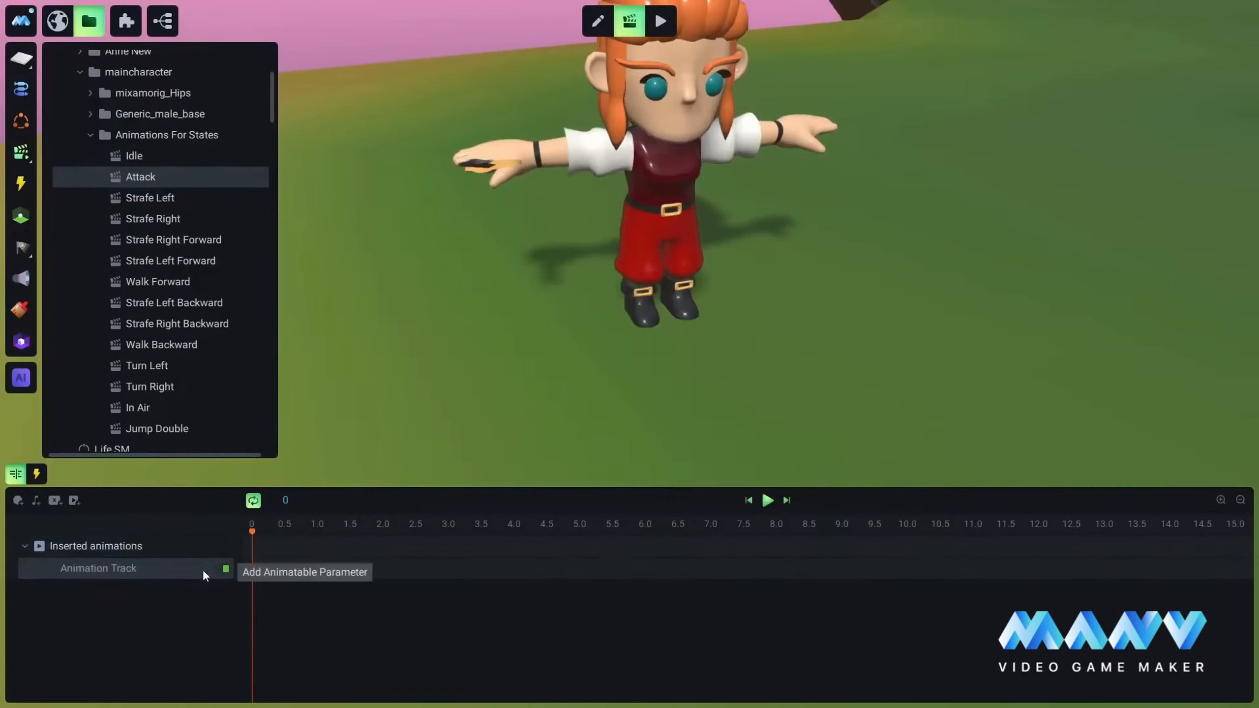
pyautogui.rightClick(251, 572)
pyautogui.moveTo(317, 398)
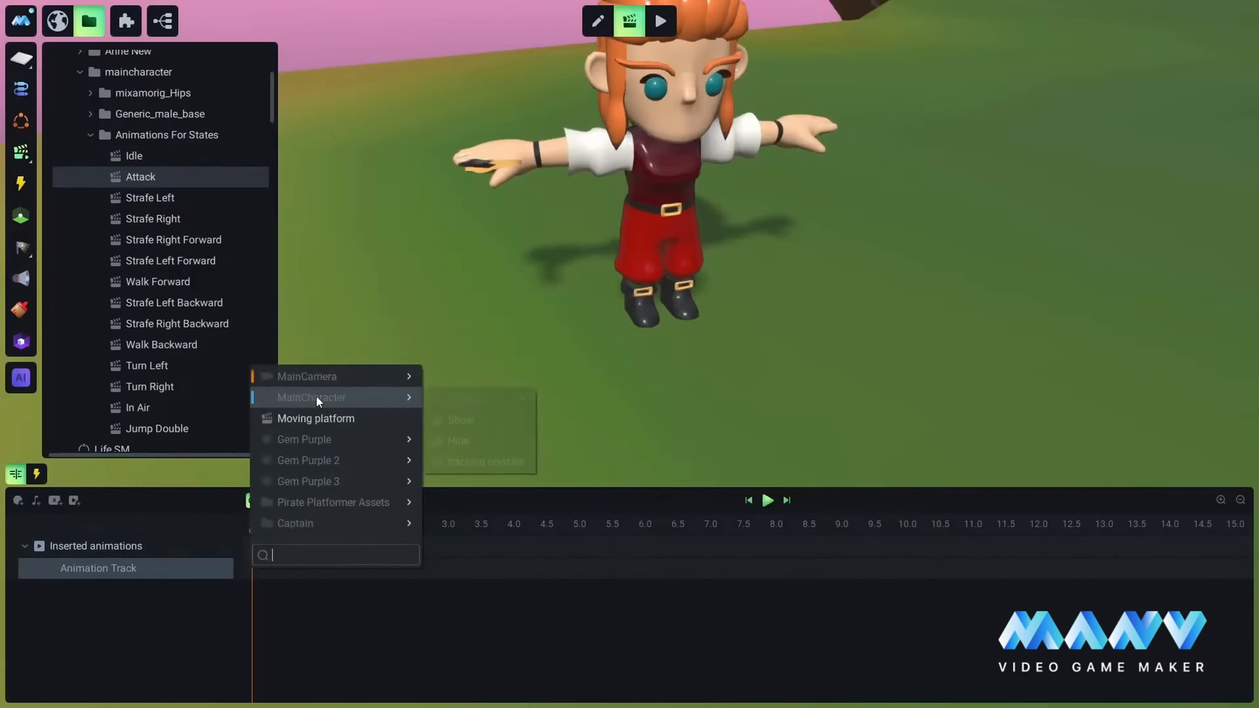
pyautogui.moveTo(480, 399)
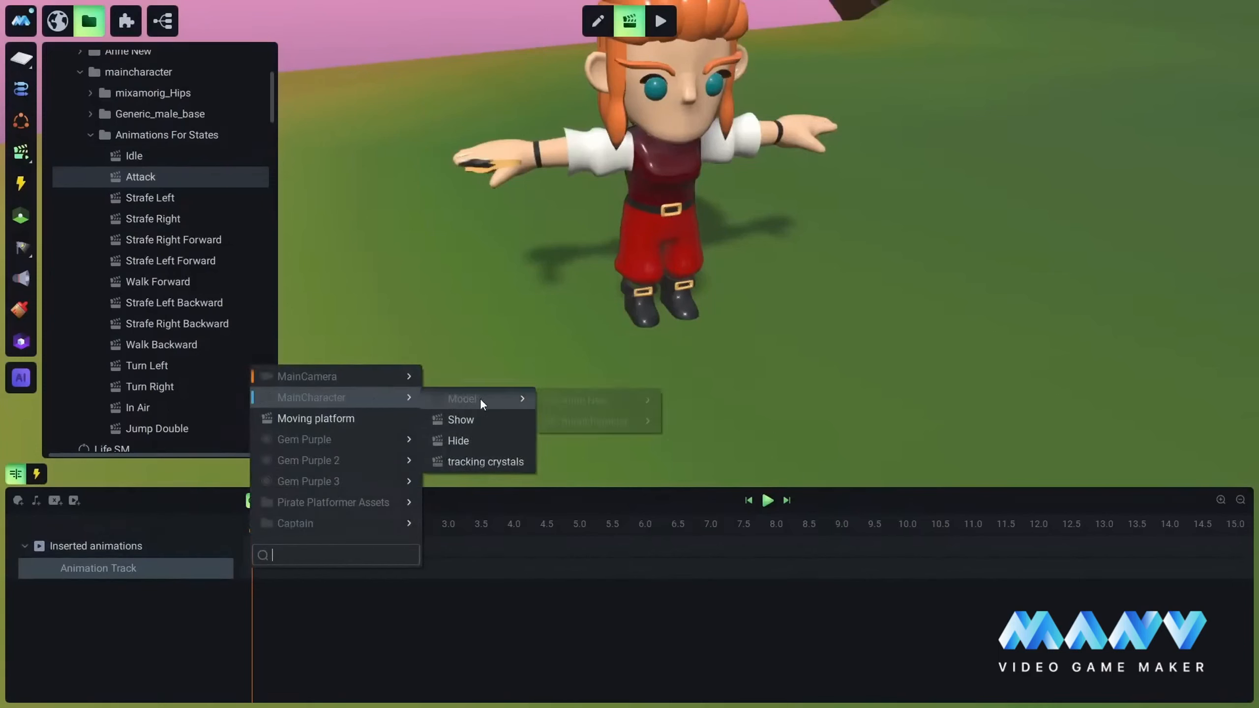
pyautogui.moveTo(630, 401)
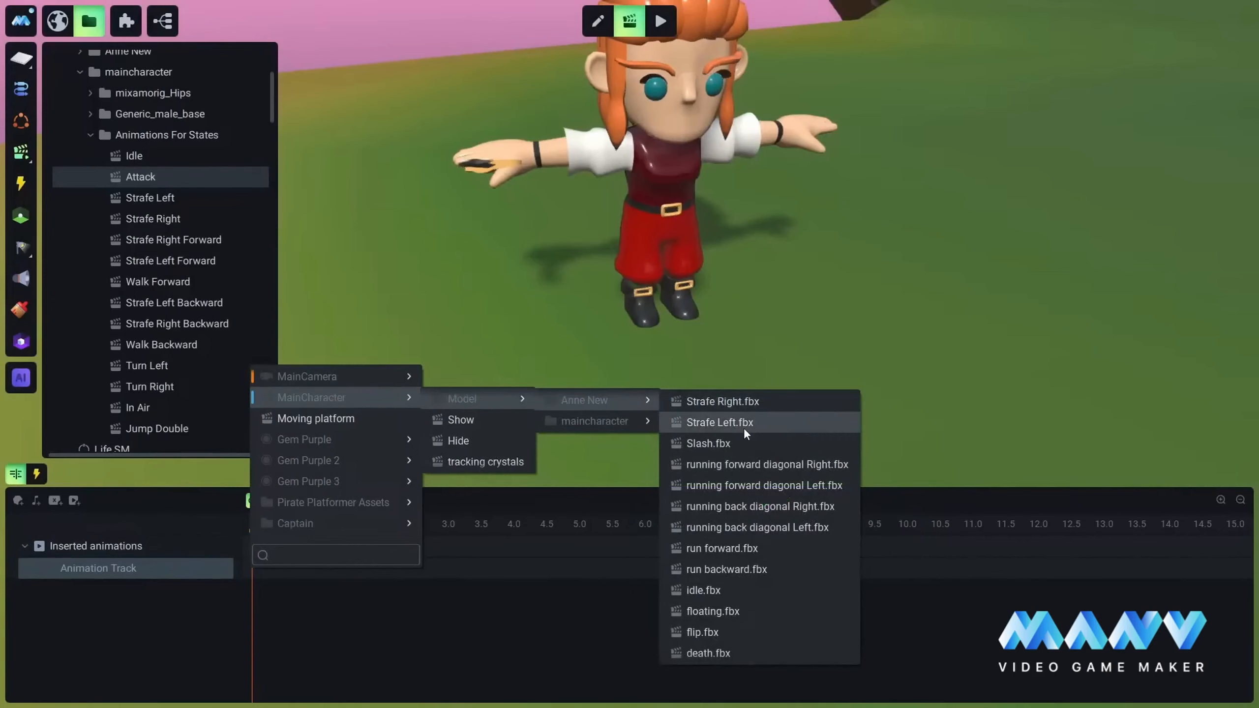
pyautogui.click(715, 445)
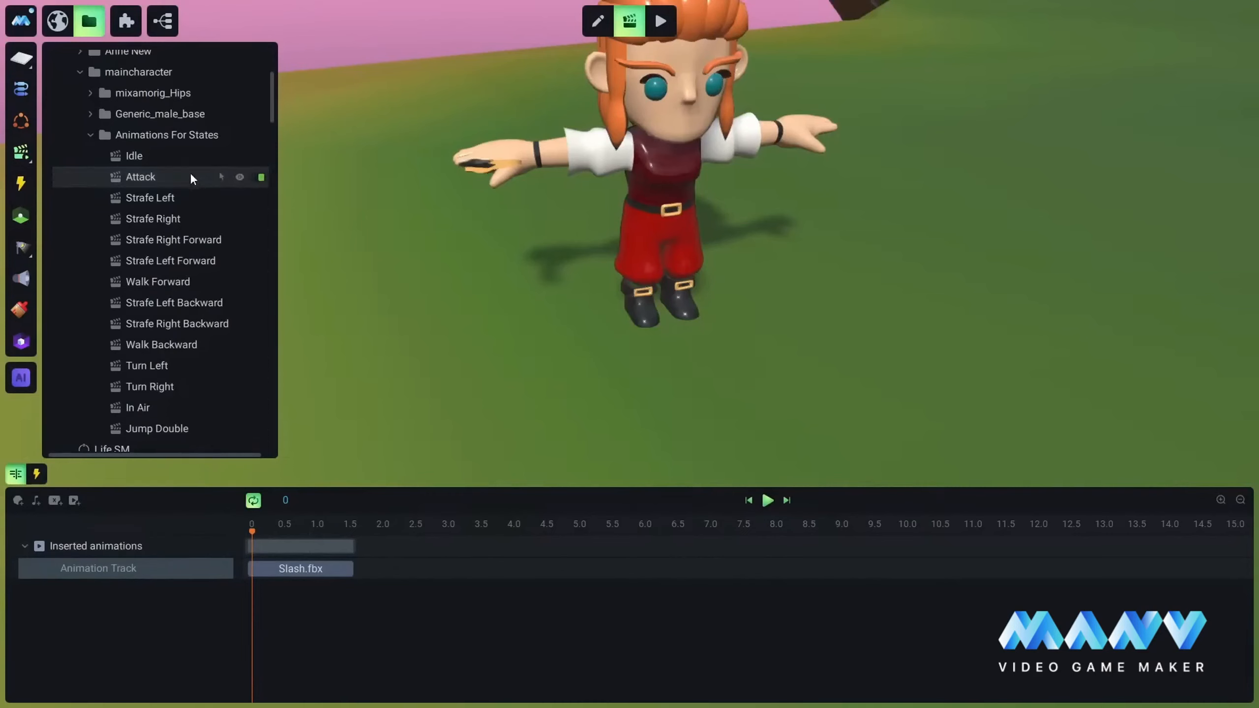
# Step: Add a Key Pressed condition for the ALT key to the Attack animation's trigger conditions
pyautogui.click(40, 472)
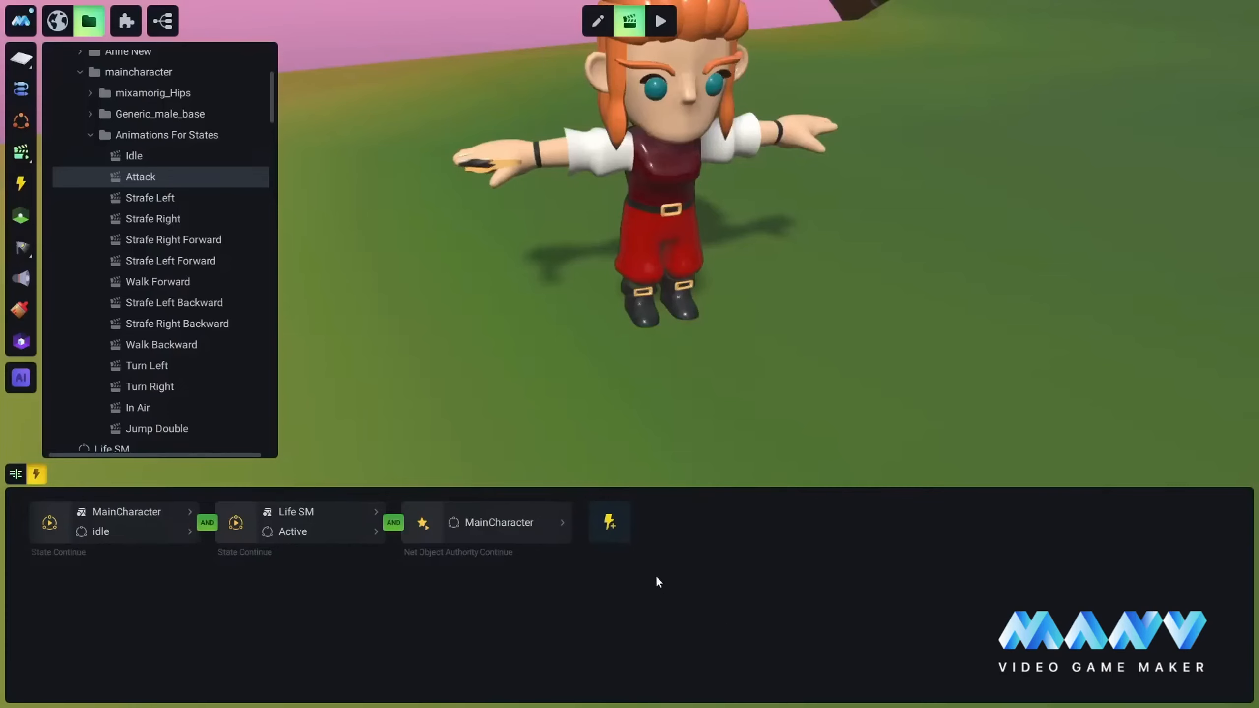
pyautogui.click(613, 529)
pyautogui.moveTo(677, 537)
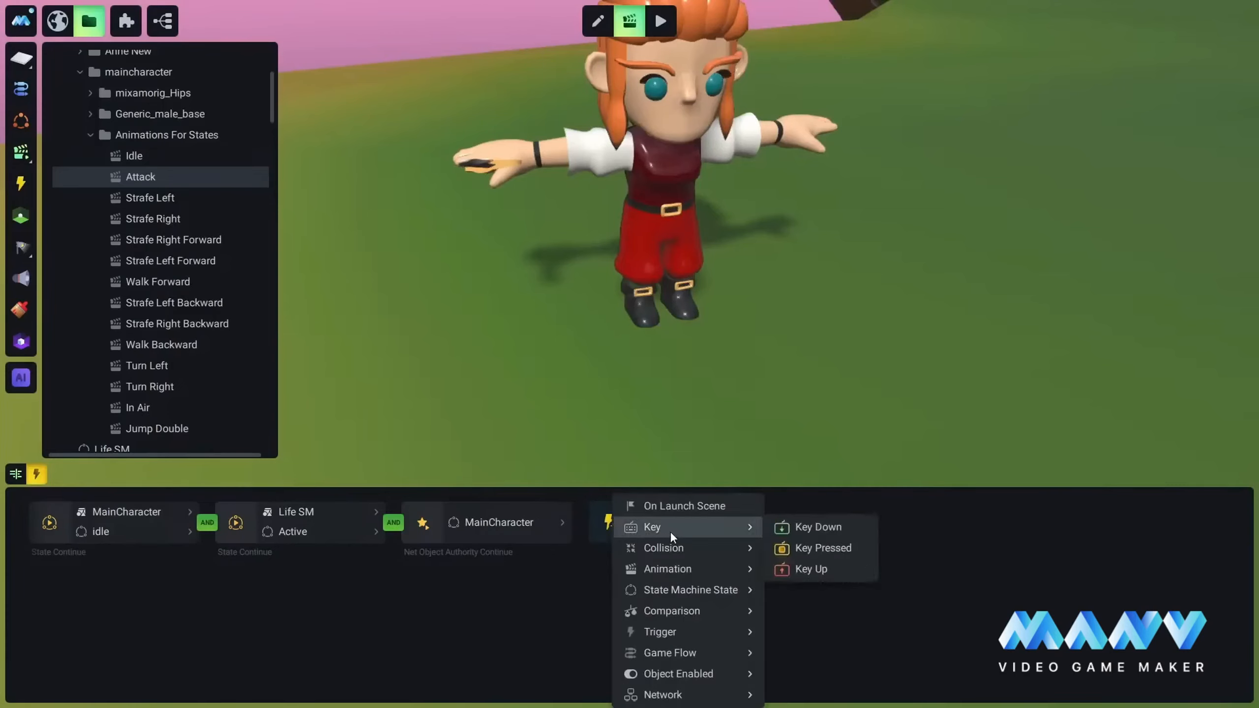
pyautogui.click(837, 550)
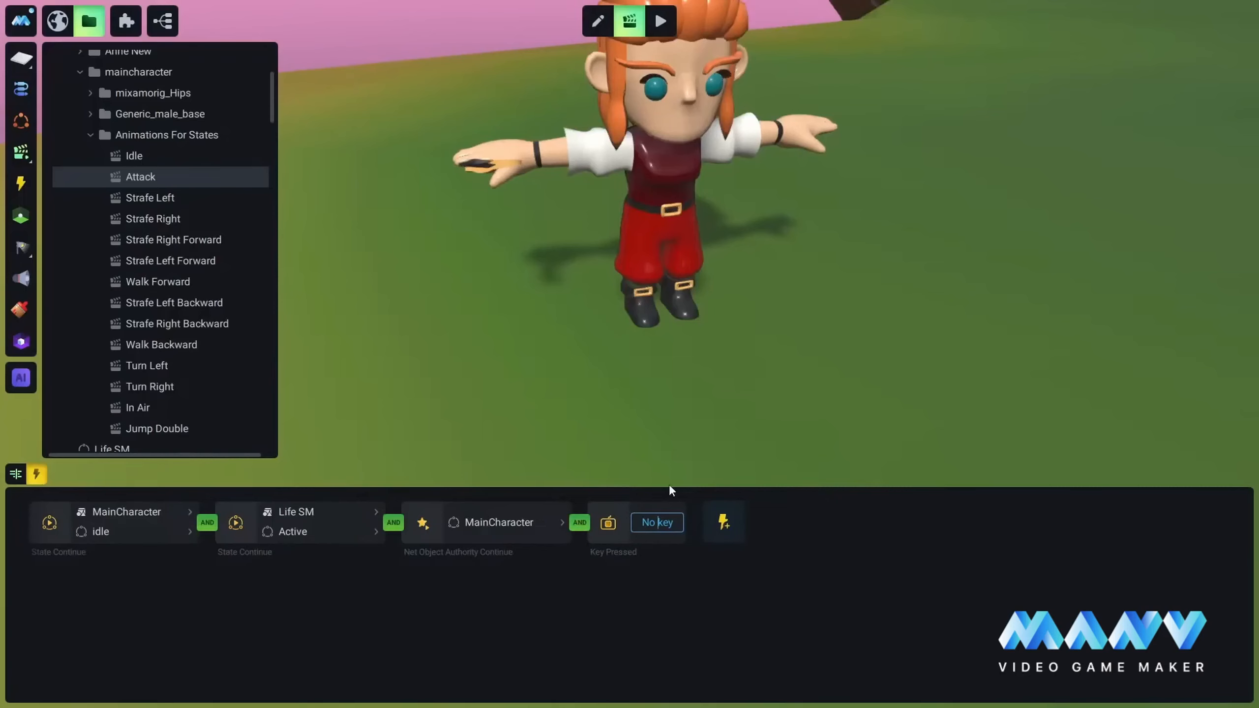
pyautogui.press('alt')
# Step: Add a Collision Continue condition between MainCharacter and the Captain's Near zone to Attack, joined with AND
pyautogui.click(728, 522)
pyautogui.moveTo(792, 550)
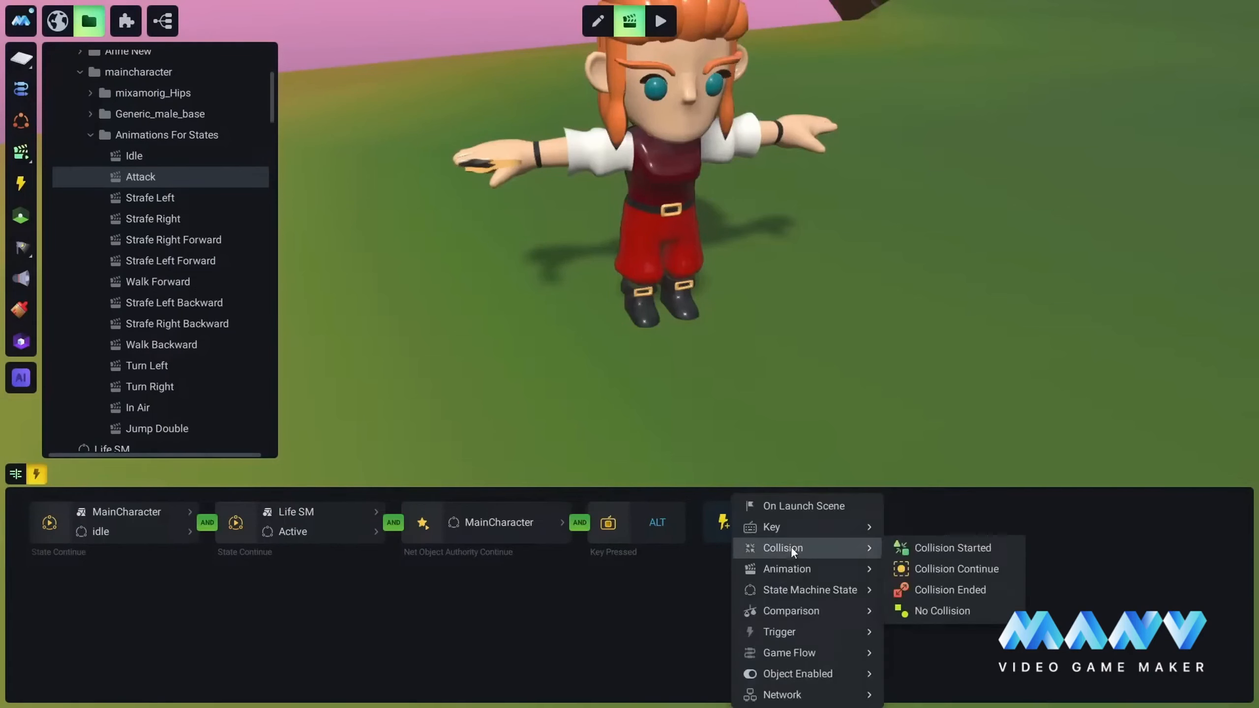
pyautogui.click(962, 570)
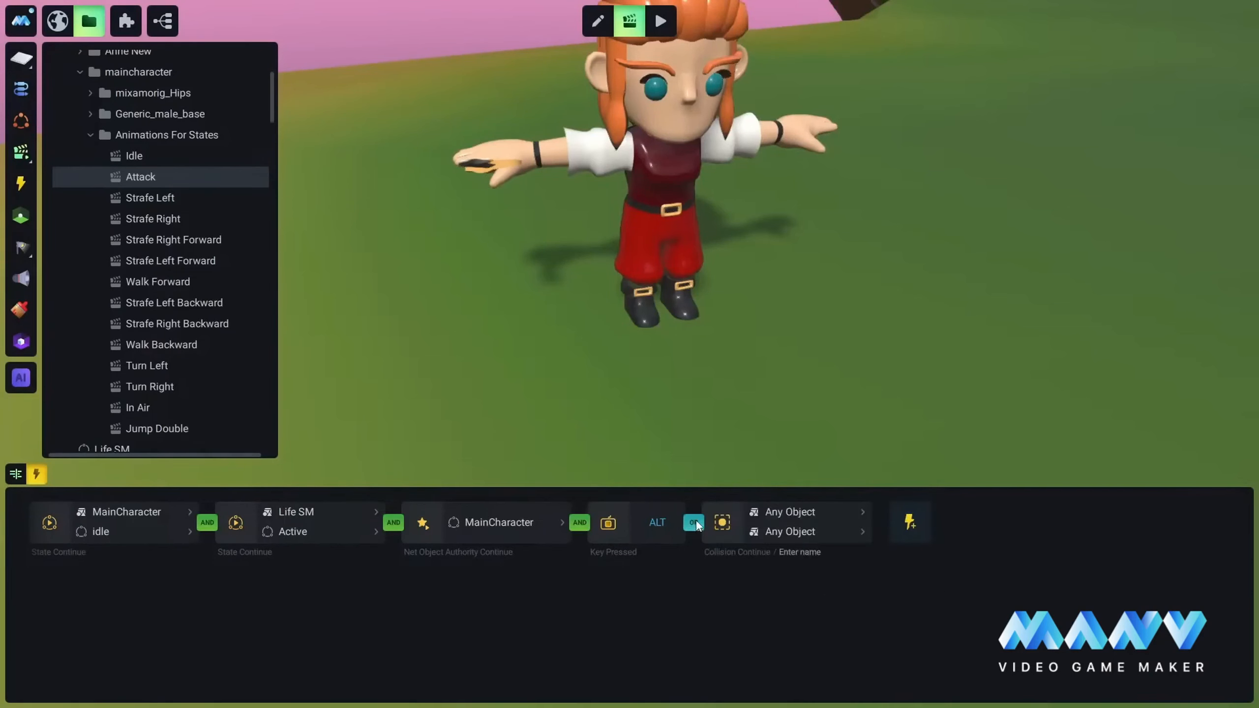
pyautogui.click(789, 511)
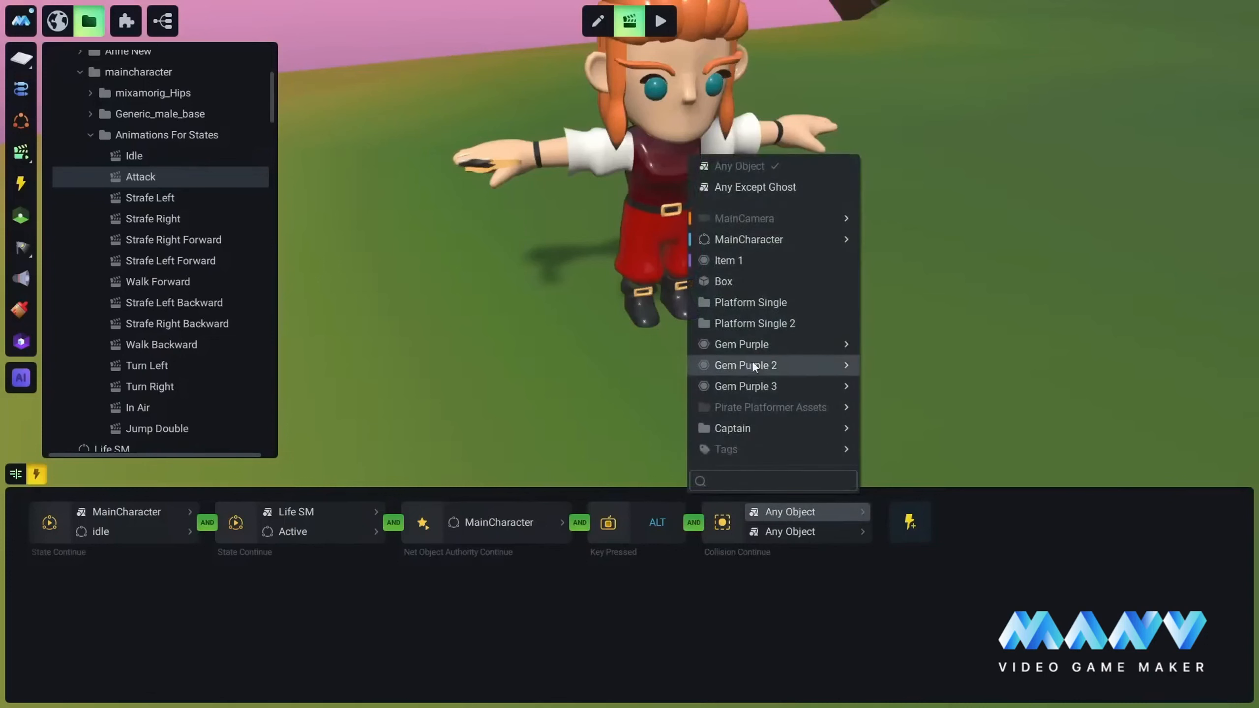
pyautogui.click(759, 241)
pyautogui.click(782, 533)
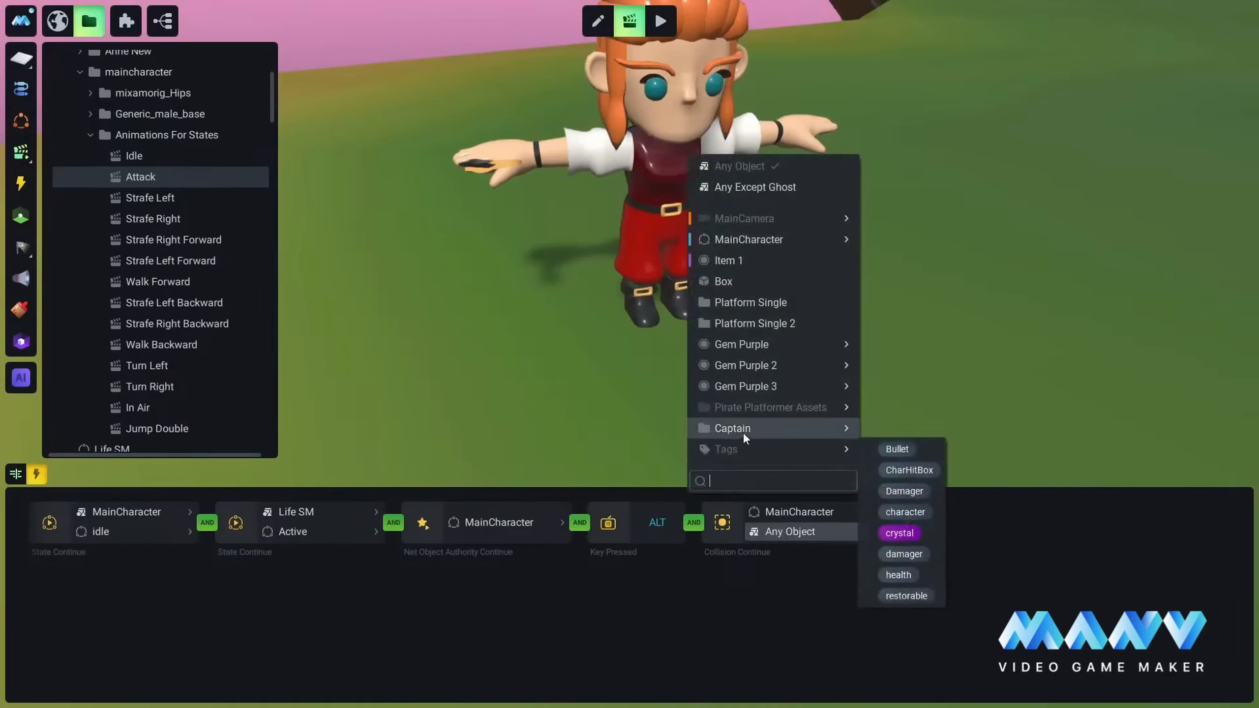
pyautogui.moveTo(743, 429)
pyautogui.click(897, 430)
# Step: Play back the Attack animation on its timeline to preview MainCharacter's slash
pyautogui.moveTo(710, 368); pyautogui.dragTo(950, 164, button='right')
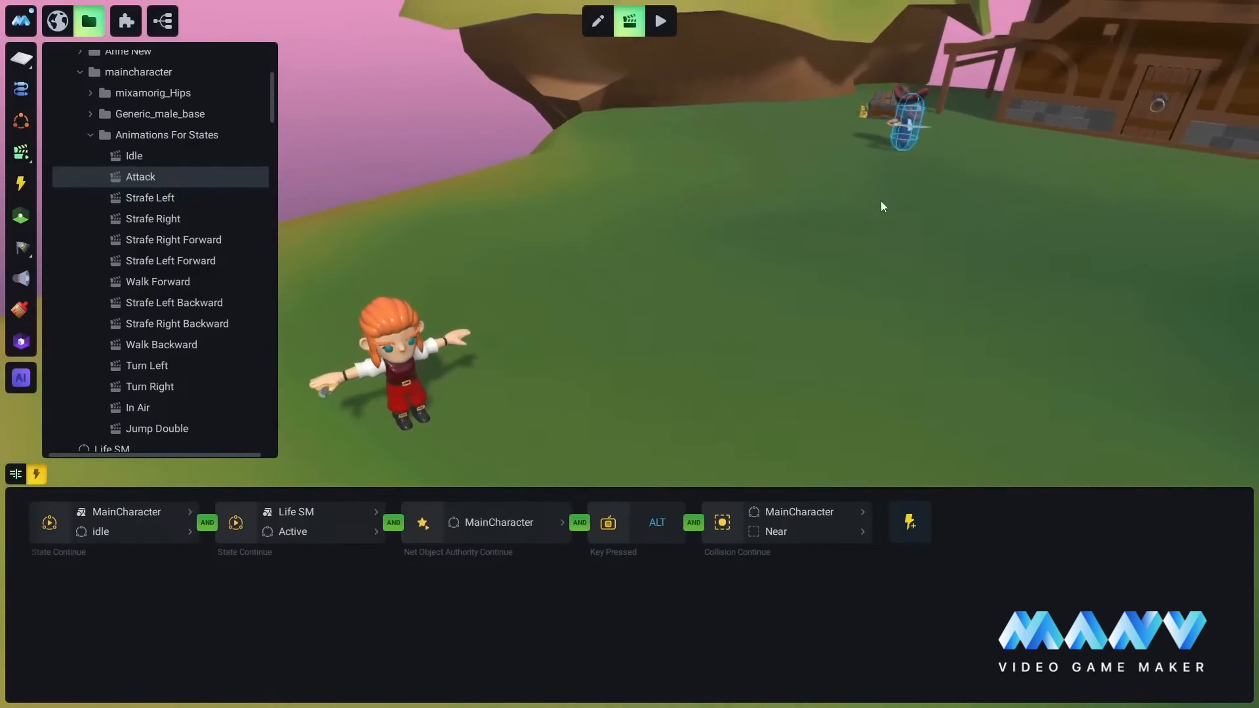
pyautogui.moveTo(881, 199); pyautogui.dragTo(849, 243, button='right')
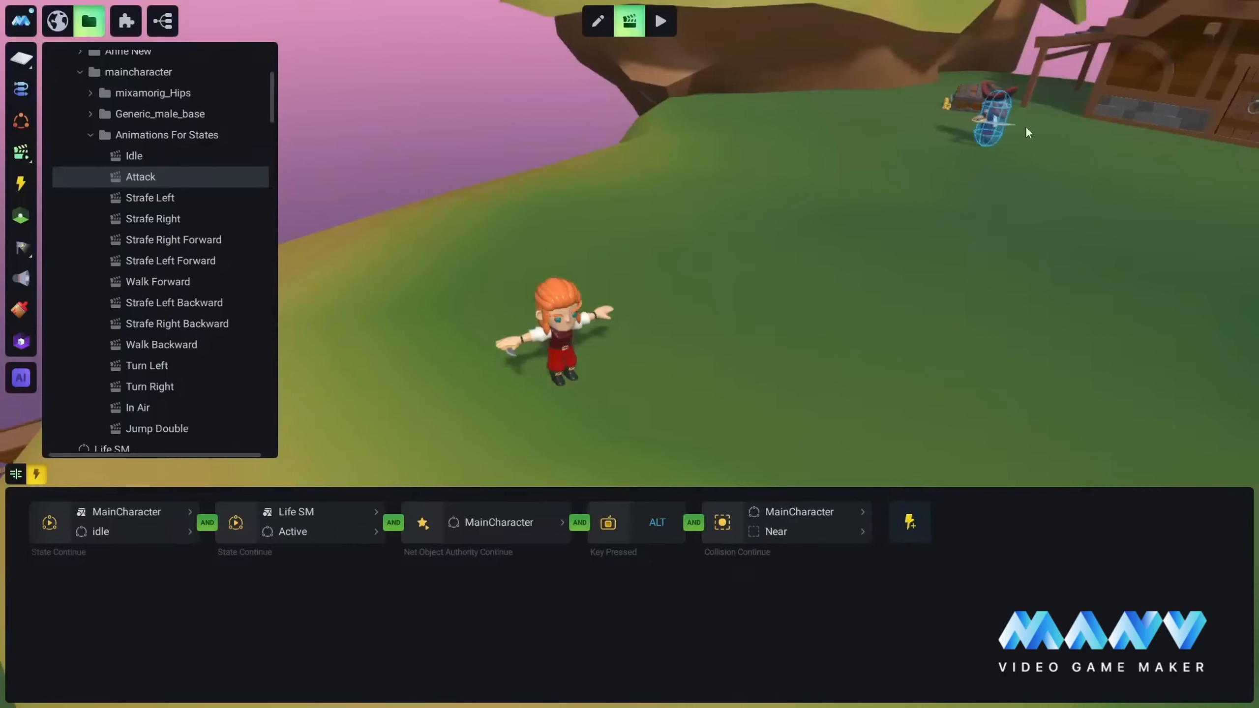
pyautogui.click(15, 474)
pyautogui.click(768, 500)
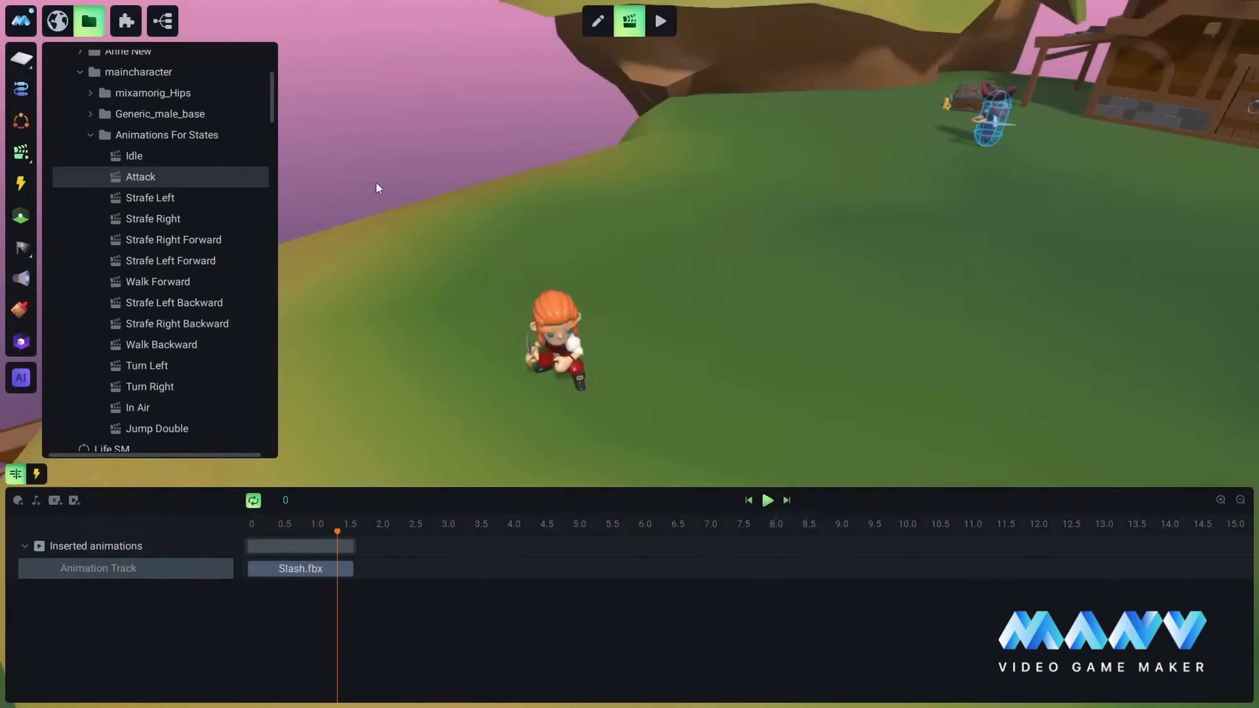
# Step: Compare the trigger conditions of the Idle and Attack animations
pyautogui.click(135, 156)
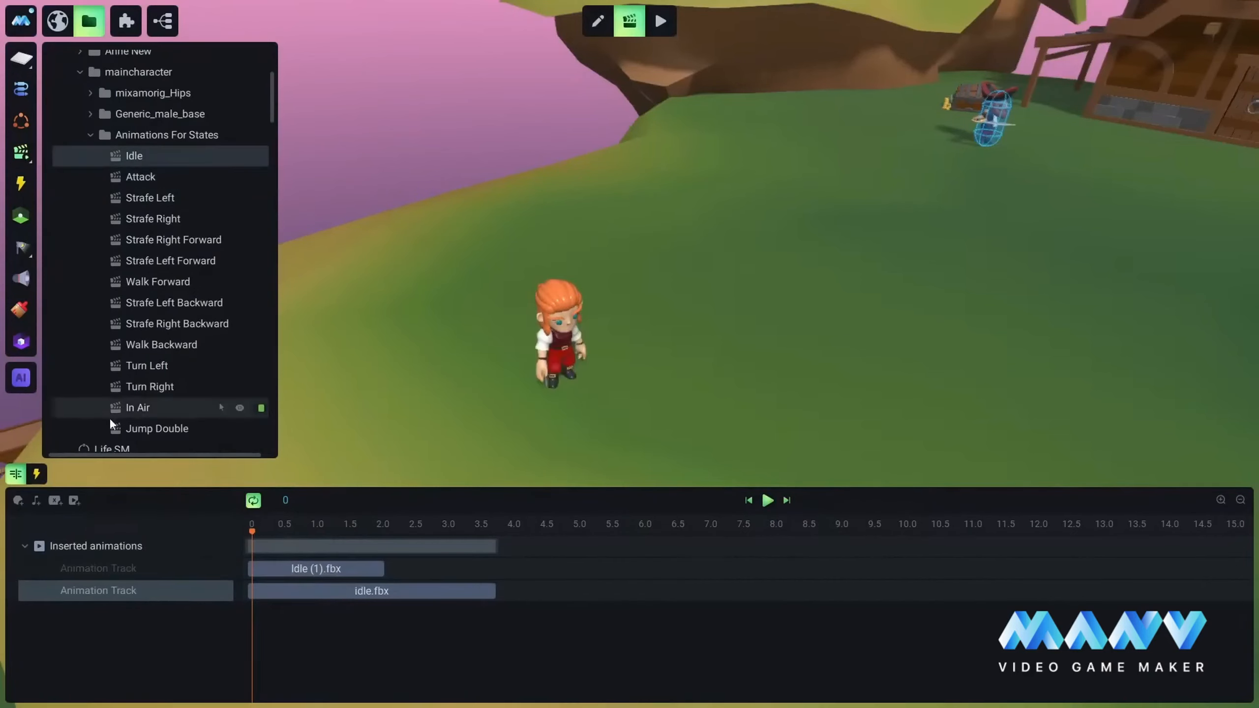
pyautogui.click(37, 474)
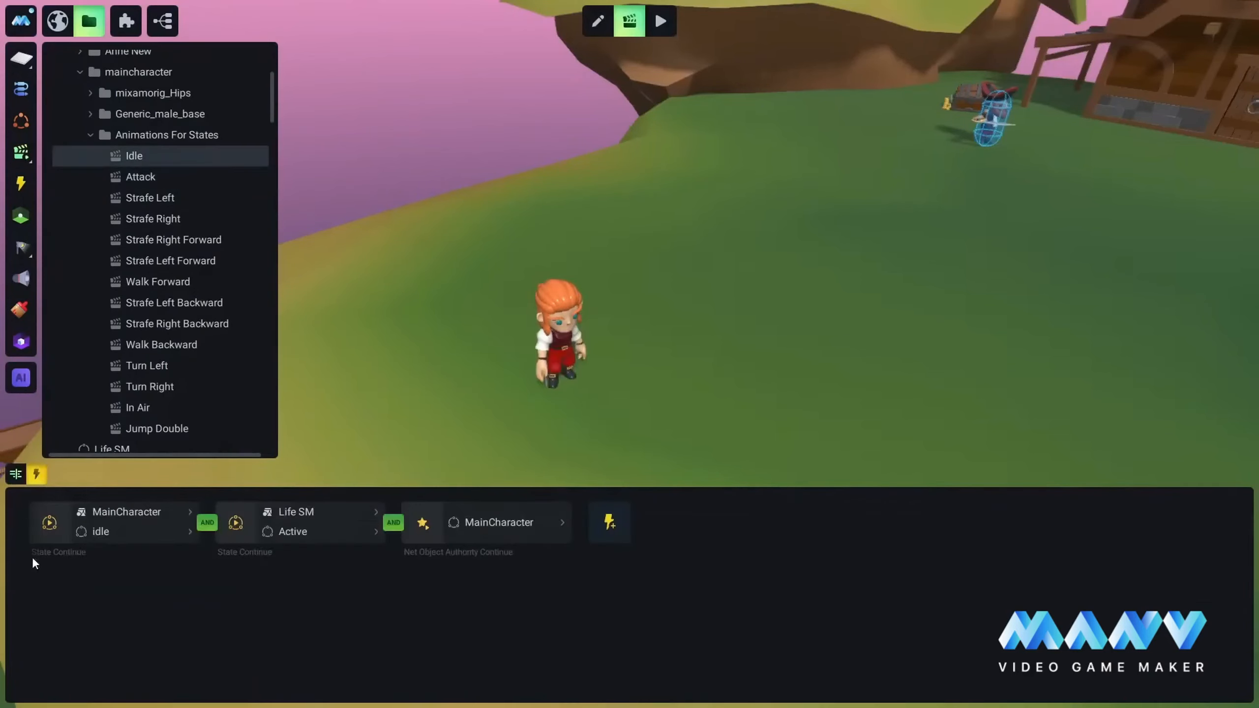
pyautogui.click(143, 174)
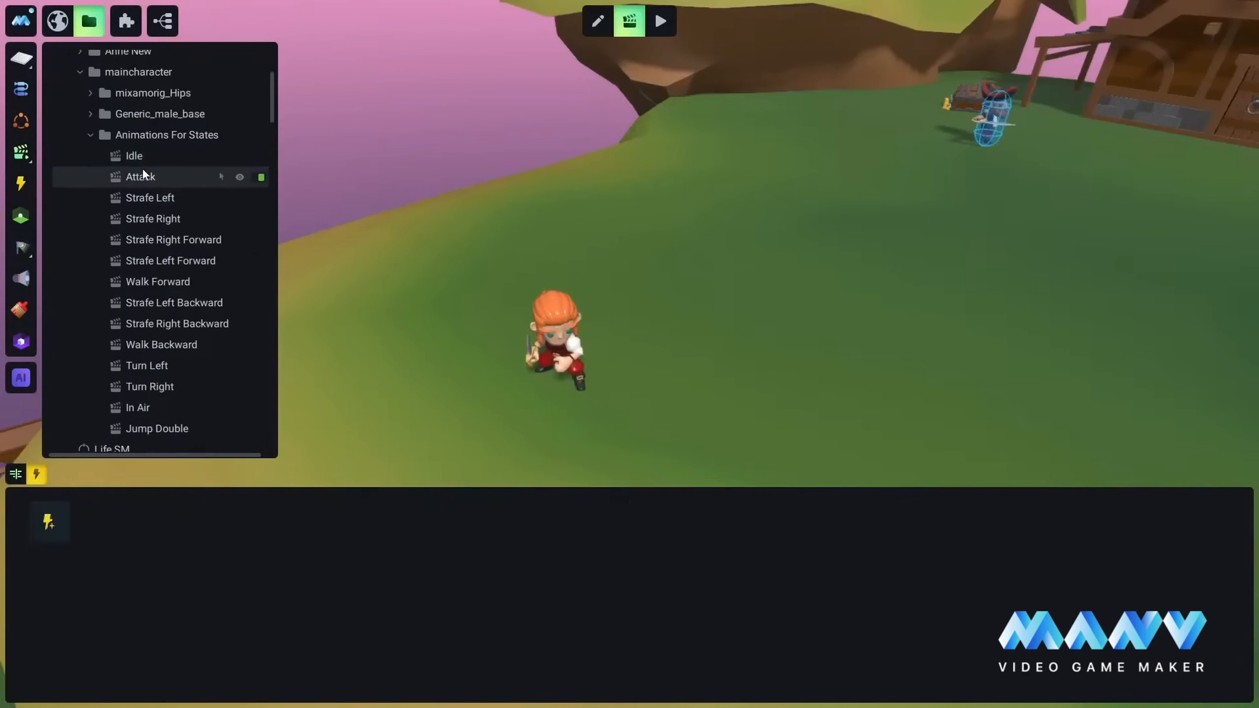
pyautogui.click(139, 155)
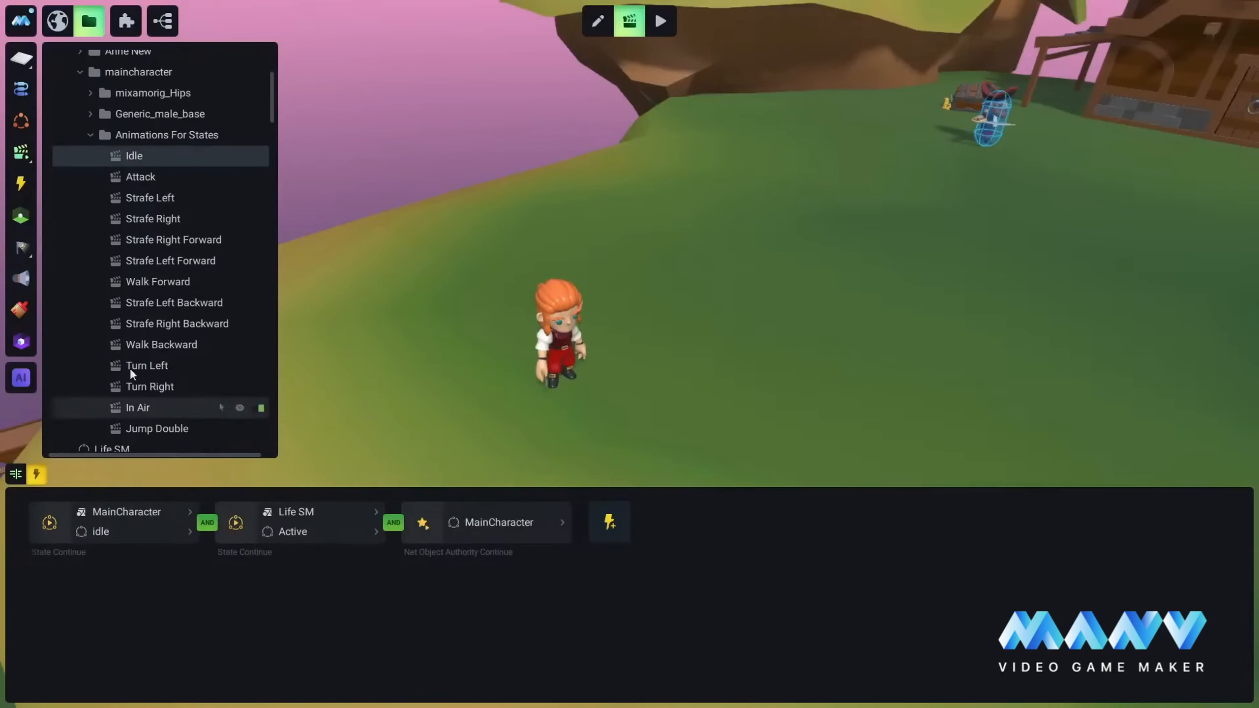
pyautogui.click(137, 175)
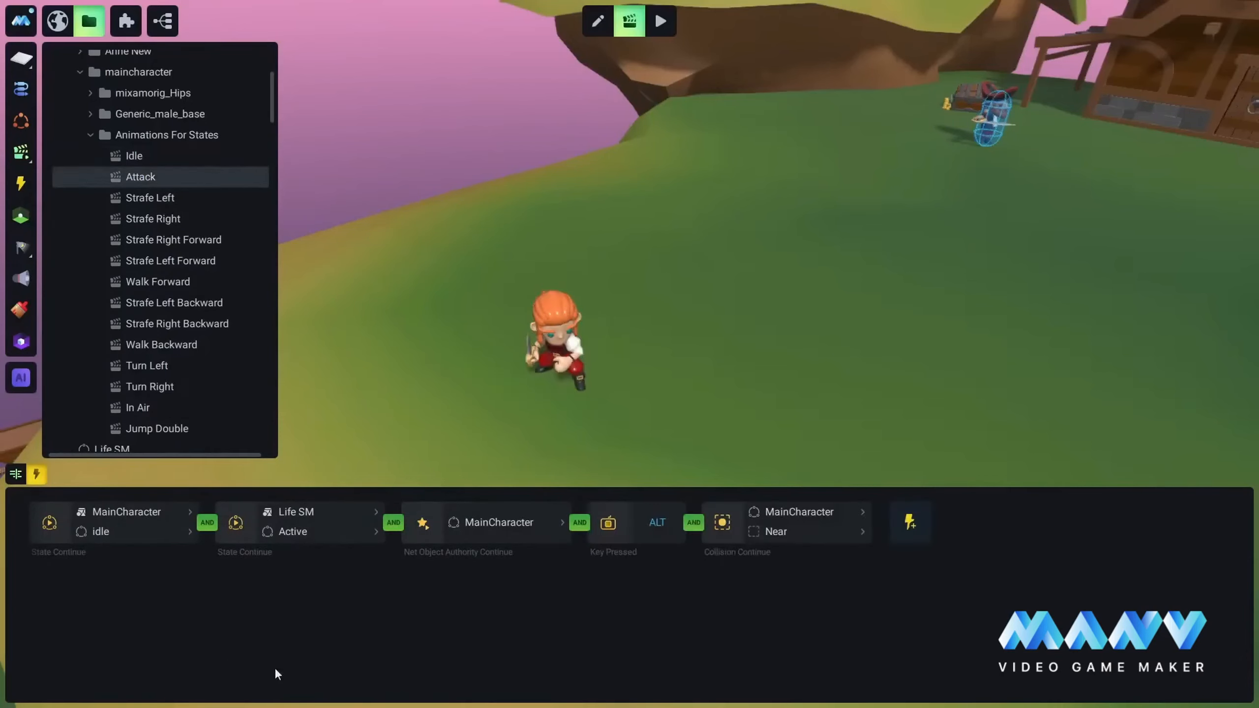
# Step: Add an Animation Continue condition to the Idle animation, joined with AND and negated with NOT
pyautogui.click(146, 156)
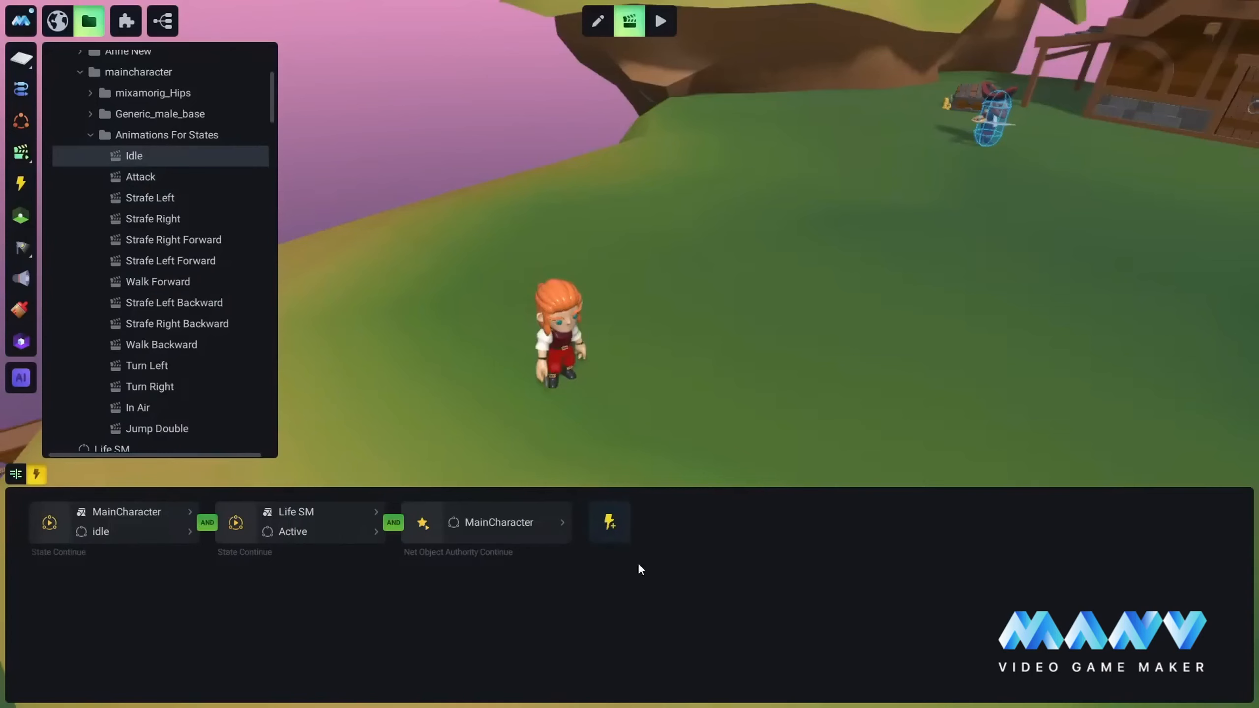
pyautogui.click(609, 524)
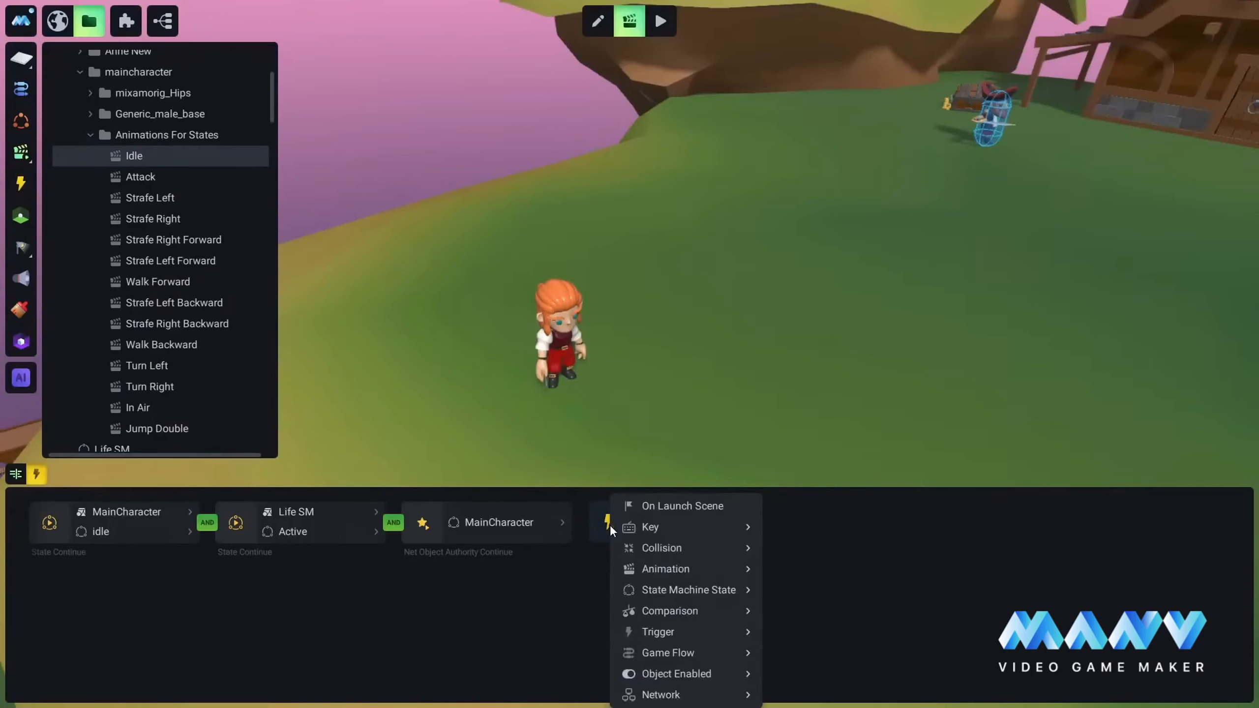
pyautogui.moveTo(693, 566)
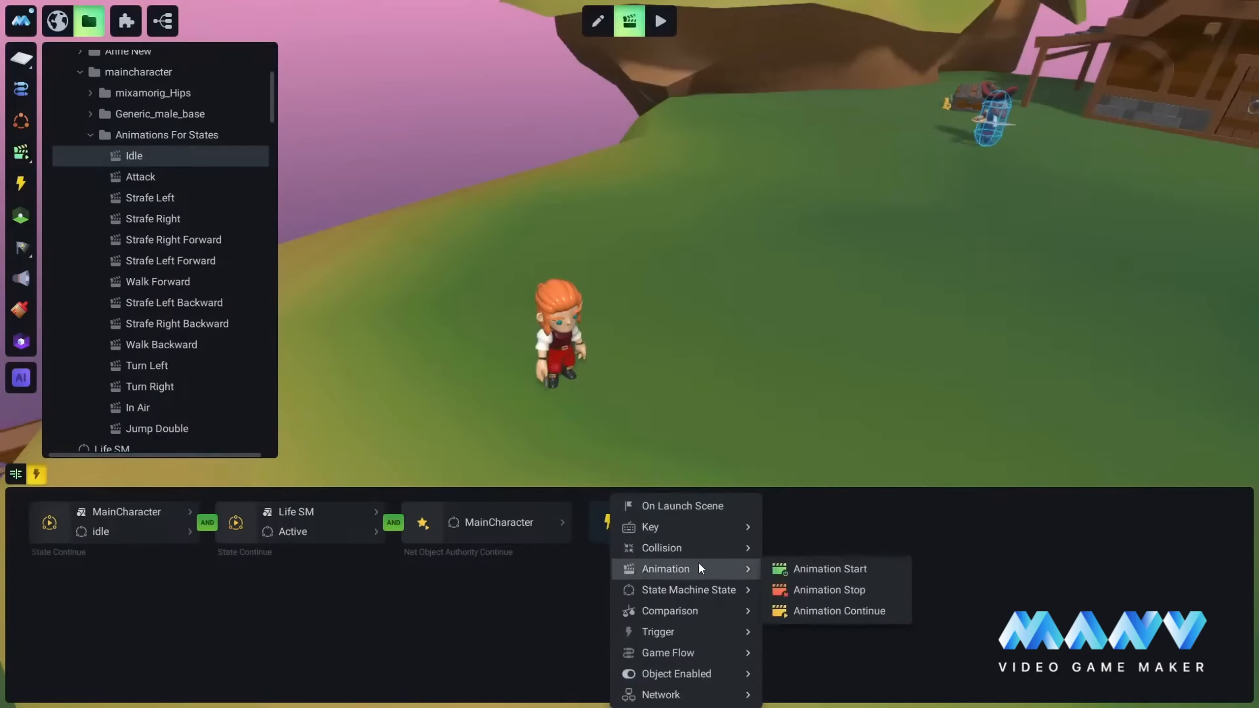
pyautogui.click(836, 610)
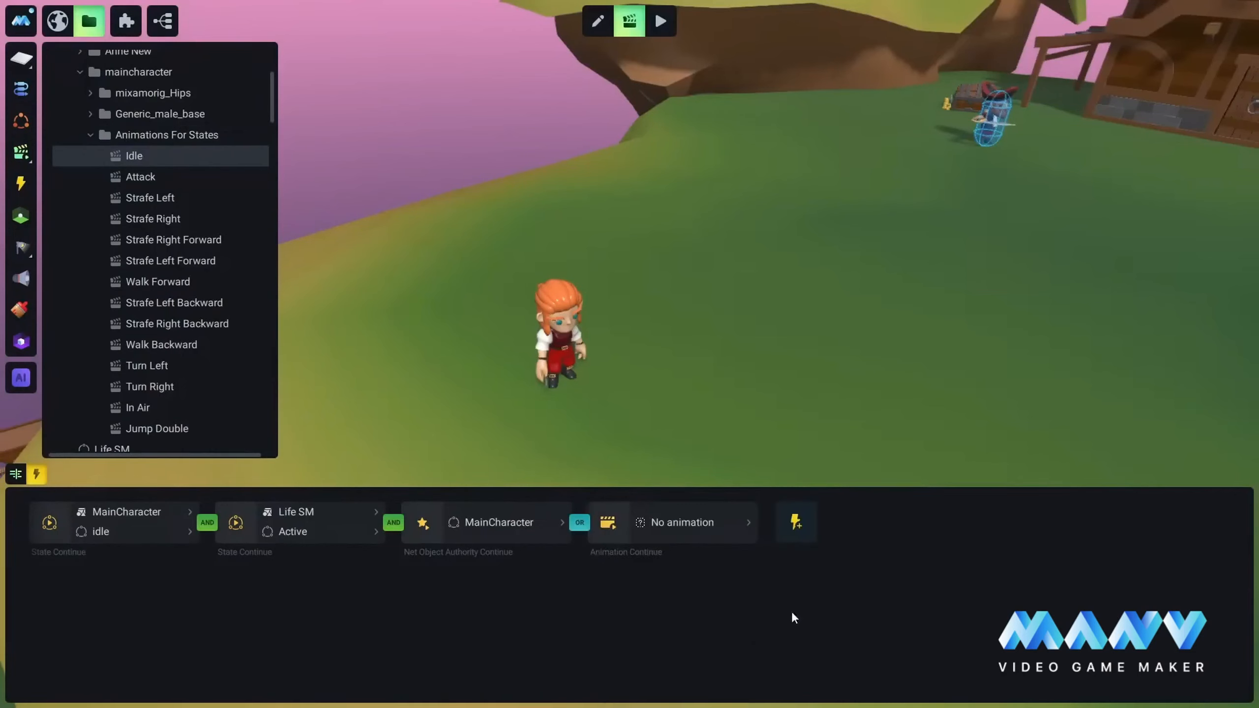
pyautogui.rightClick(580, 523)
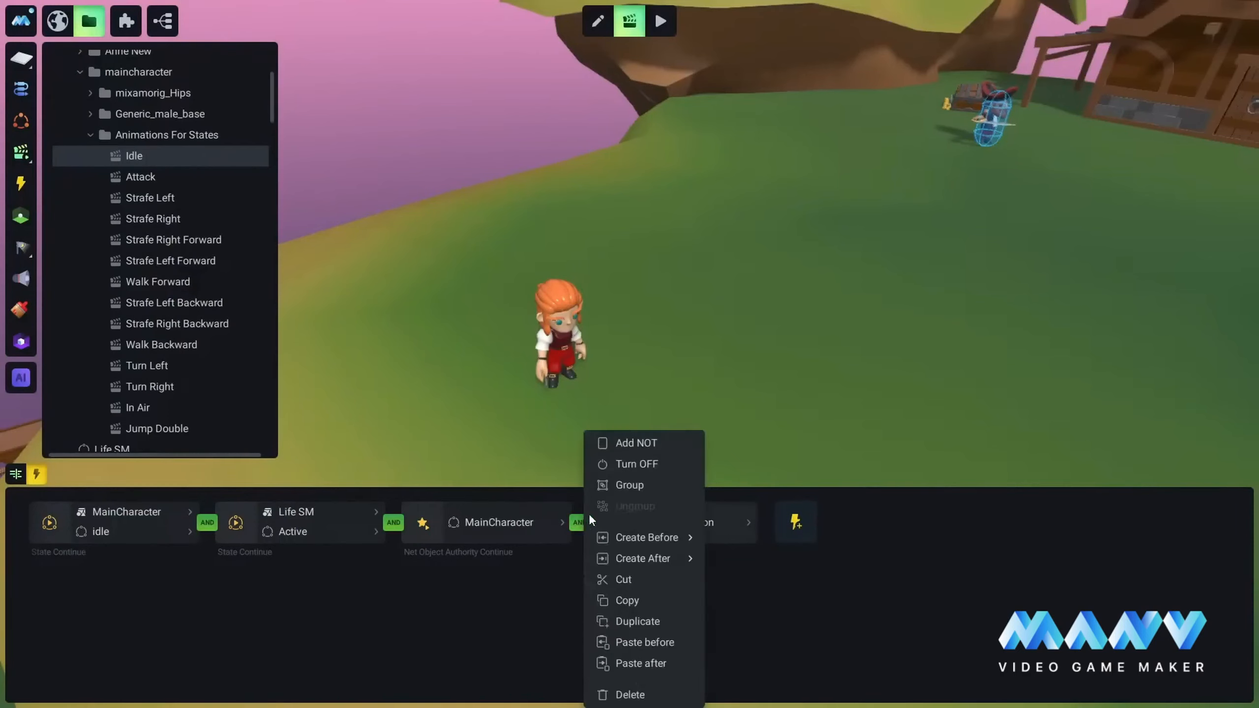
pyautogui.click(659, 439)
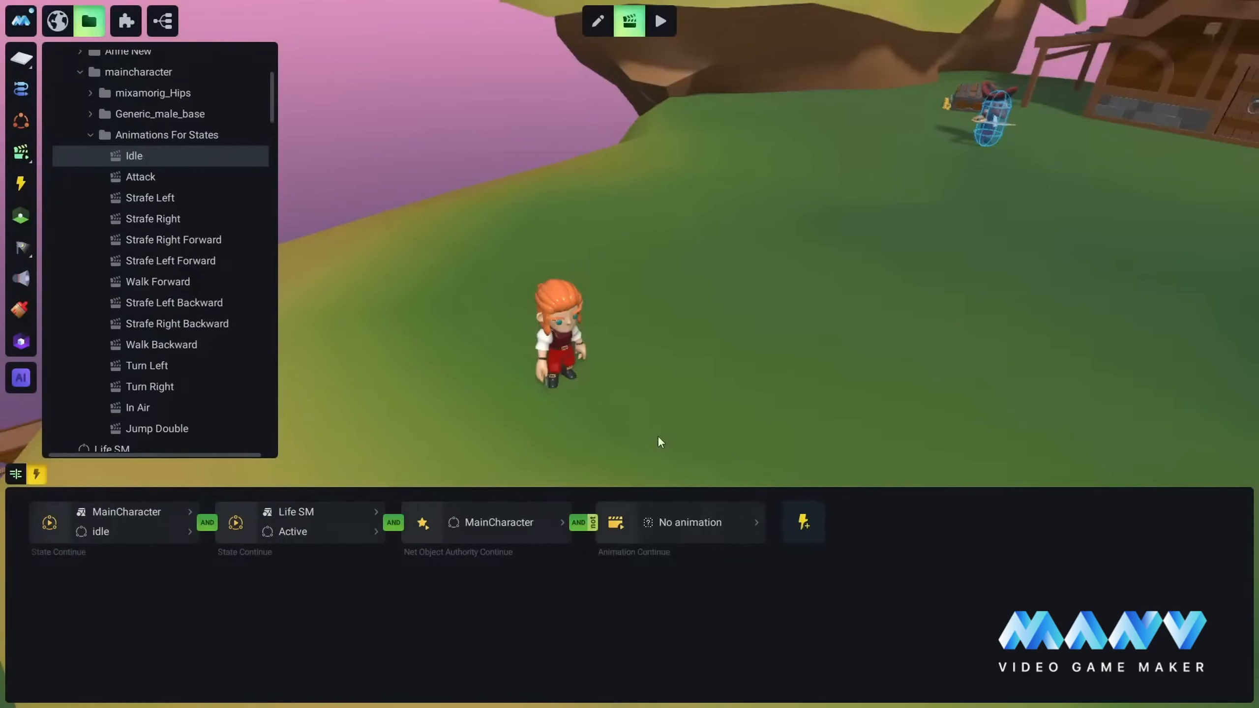
# Step: Assign maincharacter's Attack state animation to Idle's negated Animation Continue condition, and save the project
pyautogui.click(698, 526)
pyautogui.moveTo(647, 321)
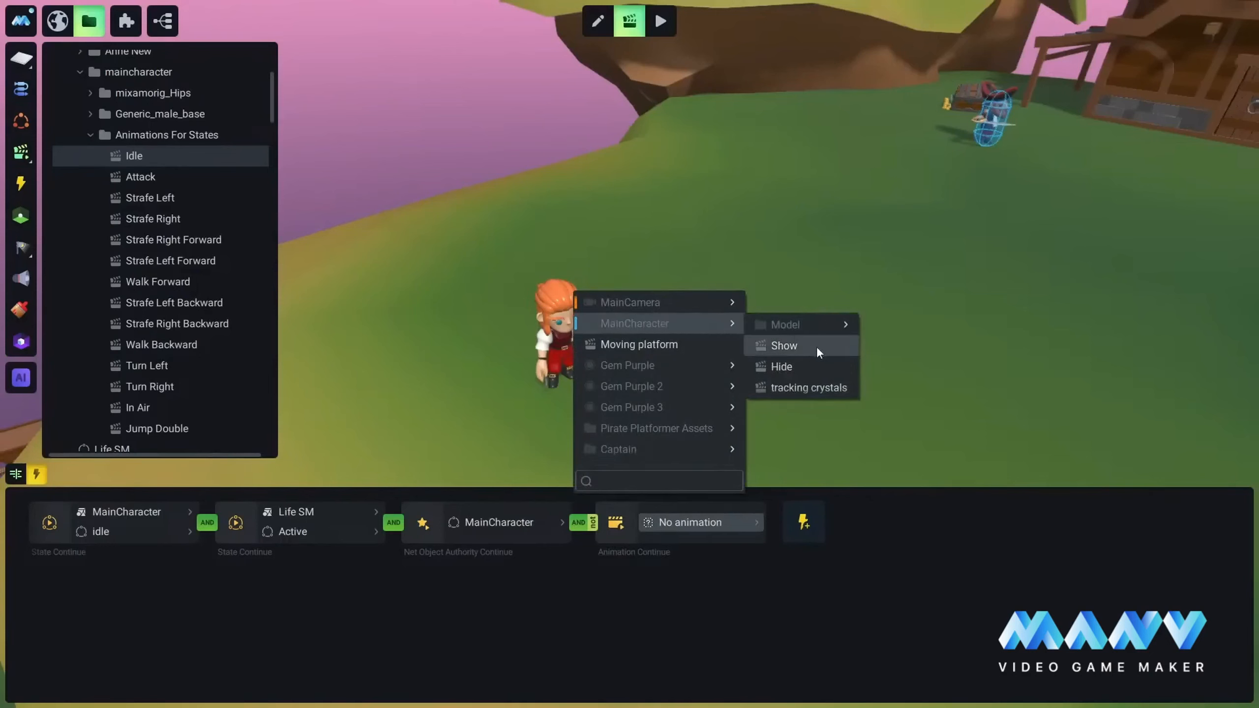
pyautogui.moveTo(843, 324)
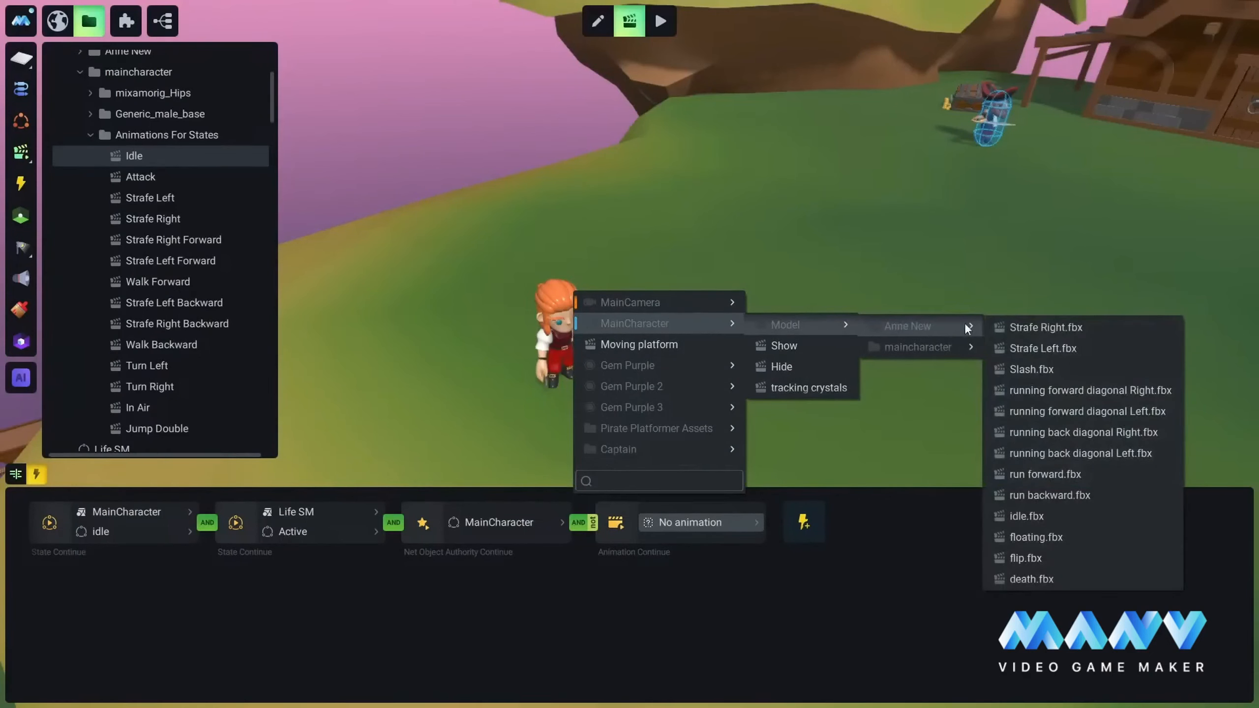
pyautogui.moveTo(914, 345)
pyautogui.moveTo(1067, 369)
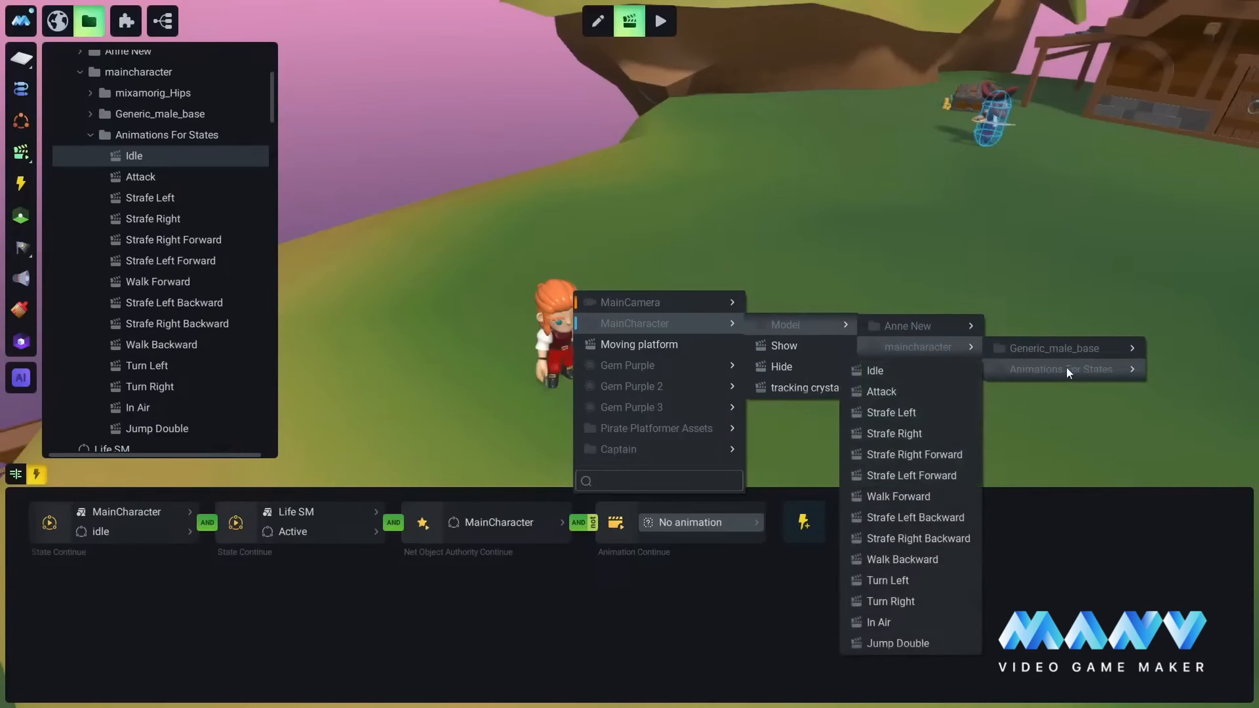
pyautogui.click(885, 391)
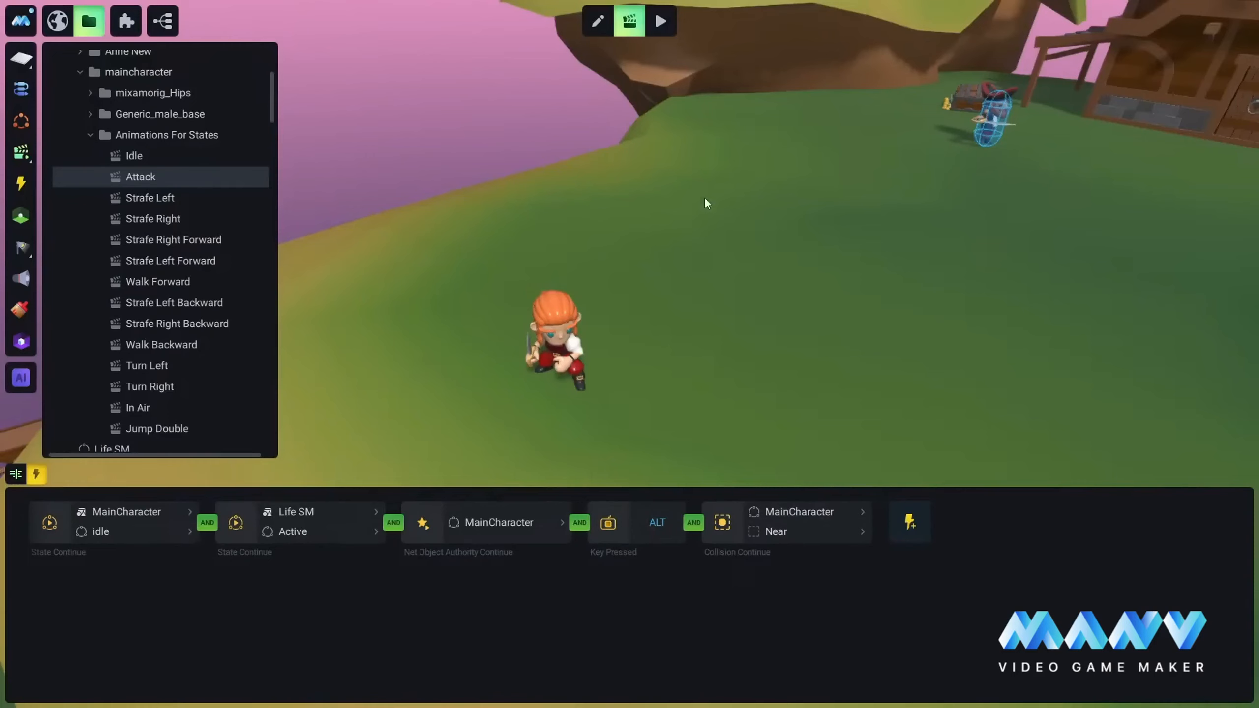
pyautogui.hotkey('ctrl', 's')
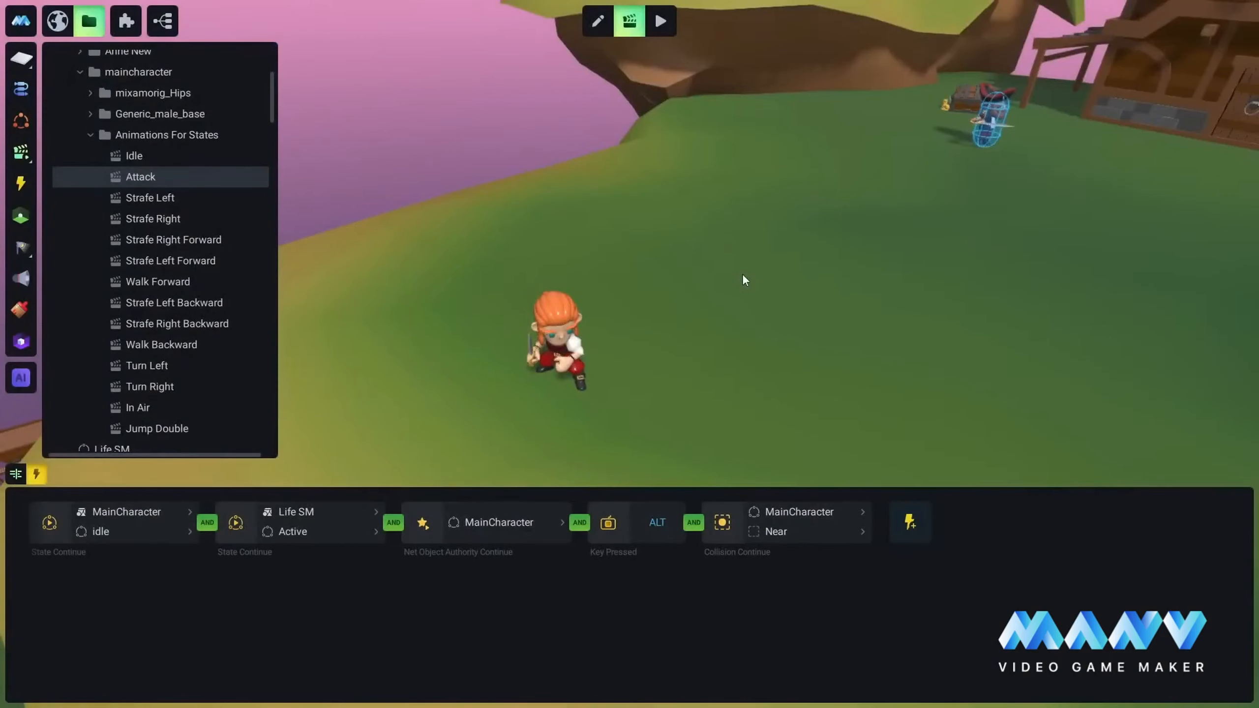
pyautogui.moveTo(694, 329); pyautogui.dragTo(843, 148, button='right')
pyautogui.moveTo(840, 219); pyautogui.dragTo(712, 274, button='right')
pyautogui.scroll(5, 744, 272)
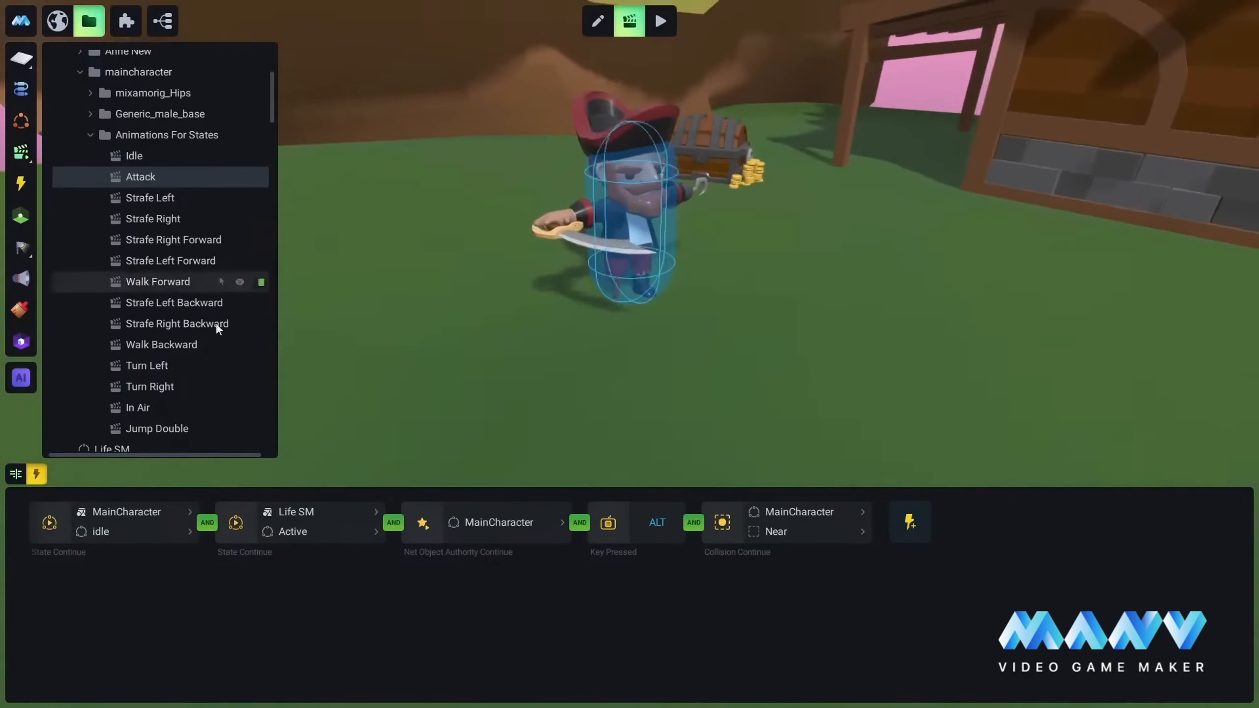
pyautogui.scroll(-6, 135, 335)
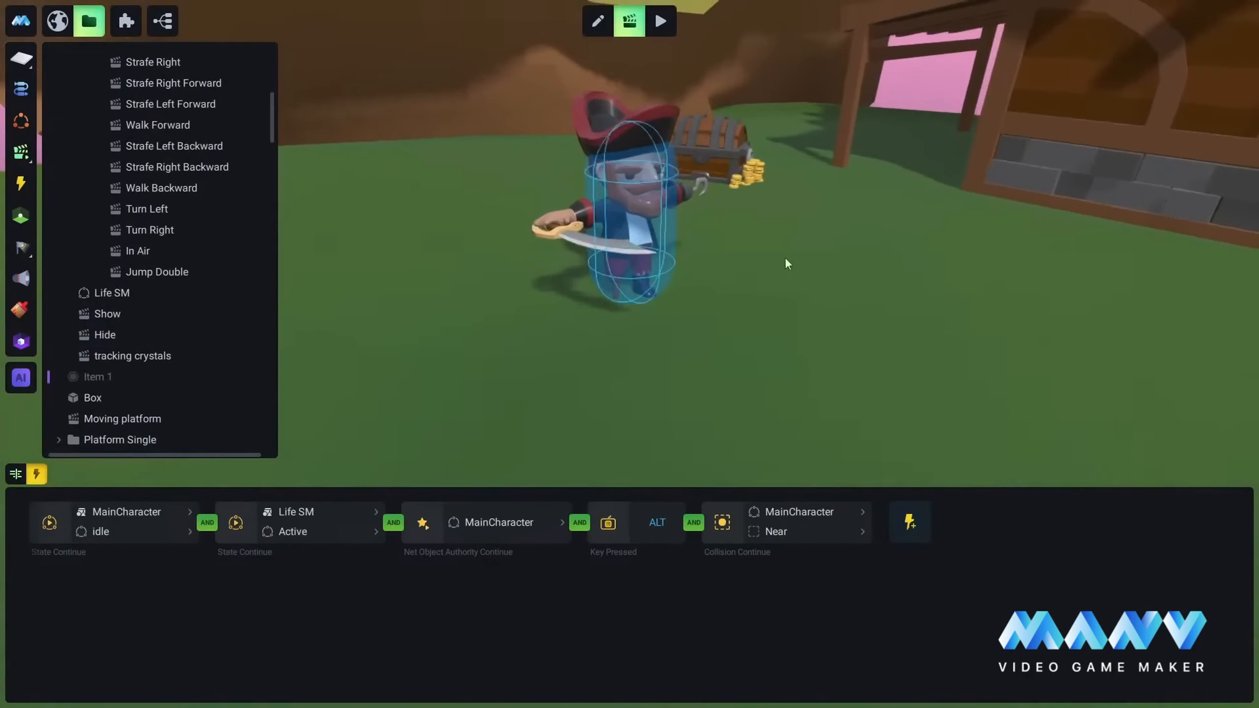
pyautogui.scroll(-5, 744, 270)
pyautogui.moveTo(646, 282); pyautogui.dragTo(743, 276, button='right')
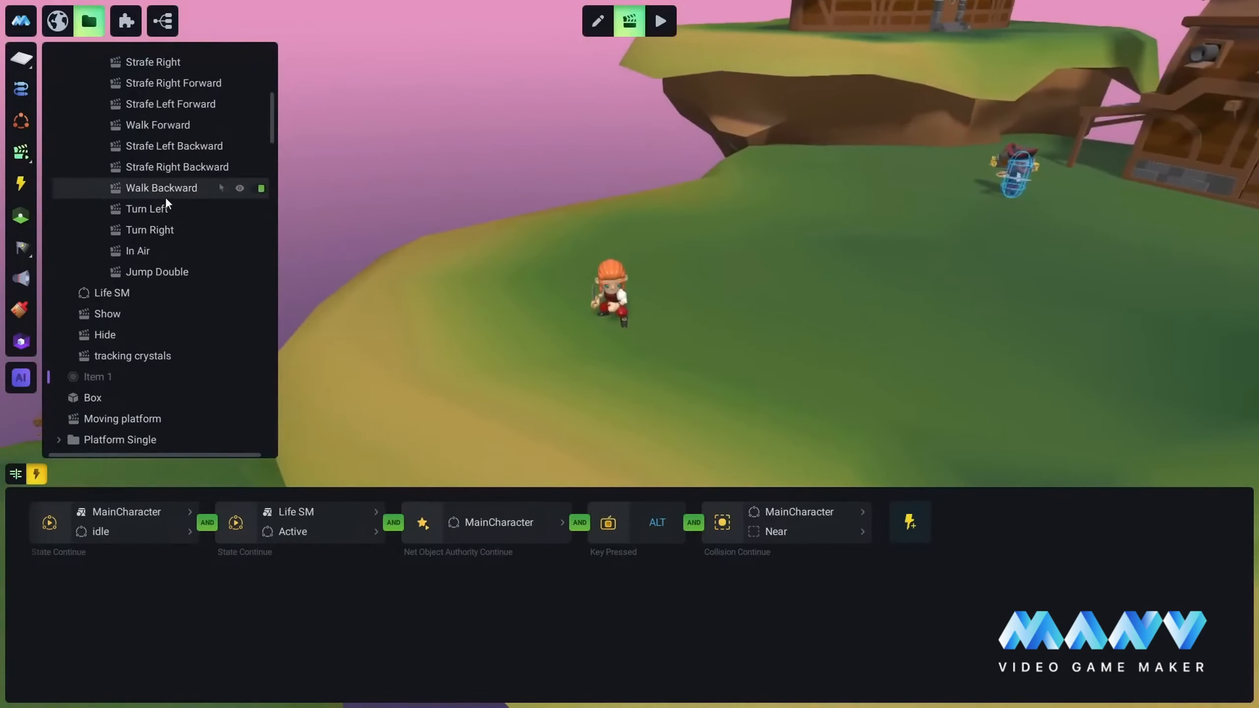
pyautogui.scroll(2, 144, 207)
pyautogui.scroll(2, 144, 207)
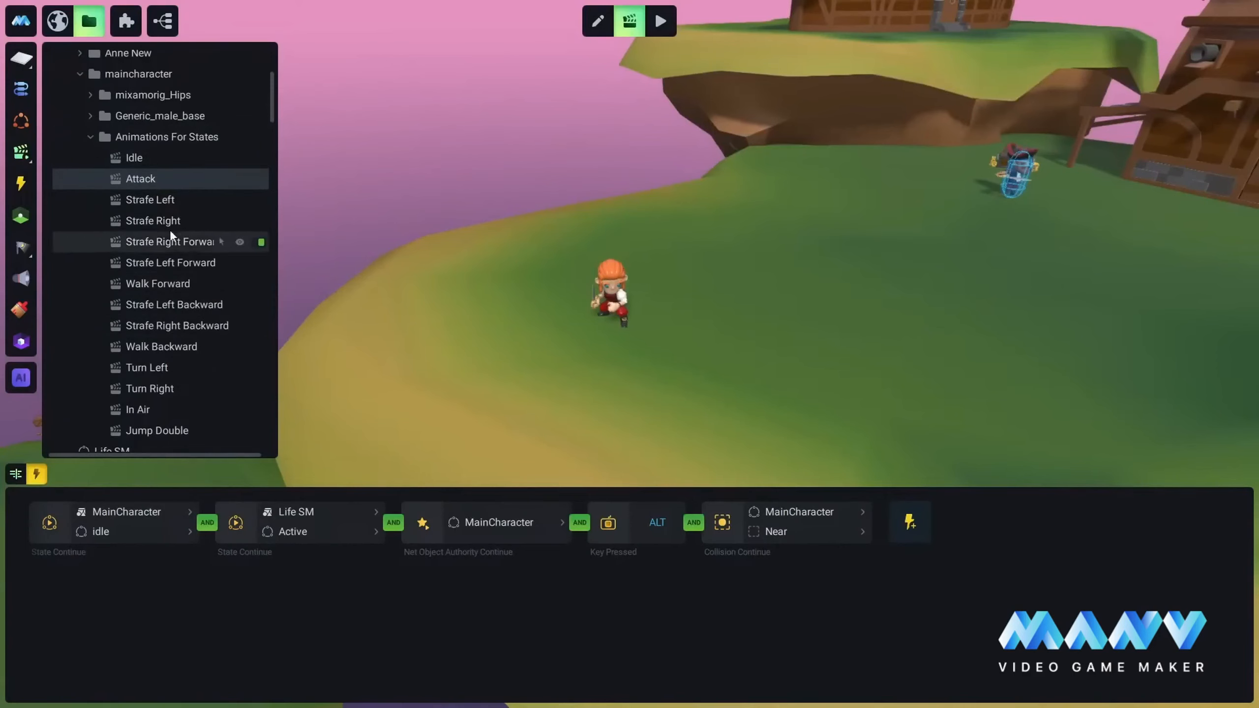
# Step: Create a new animation in maincharacter's Animations For States folder and name it Death
pyautogui.rightClick(159, 140)
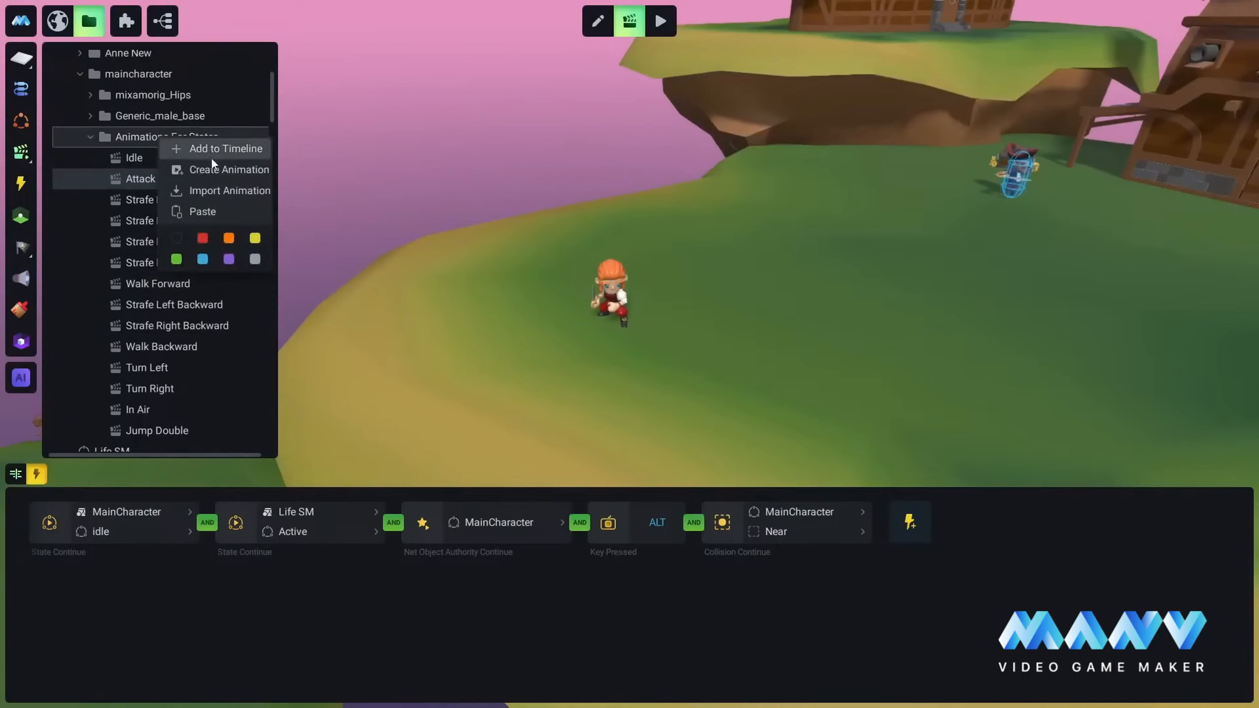
pyautogui.click(229, 170)
pyautogui.scroll(-3, 162, 278)
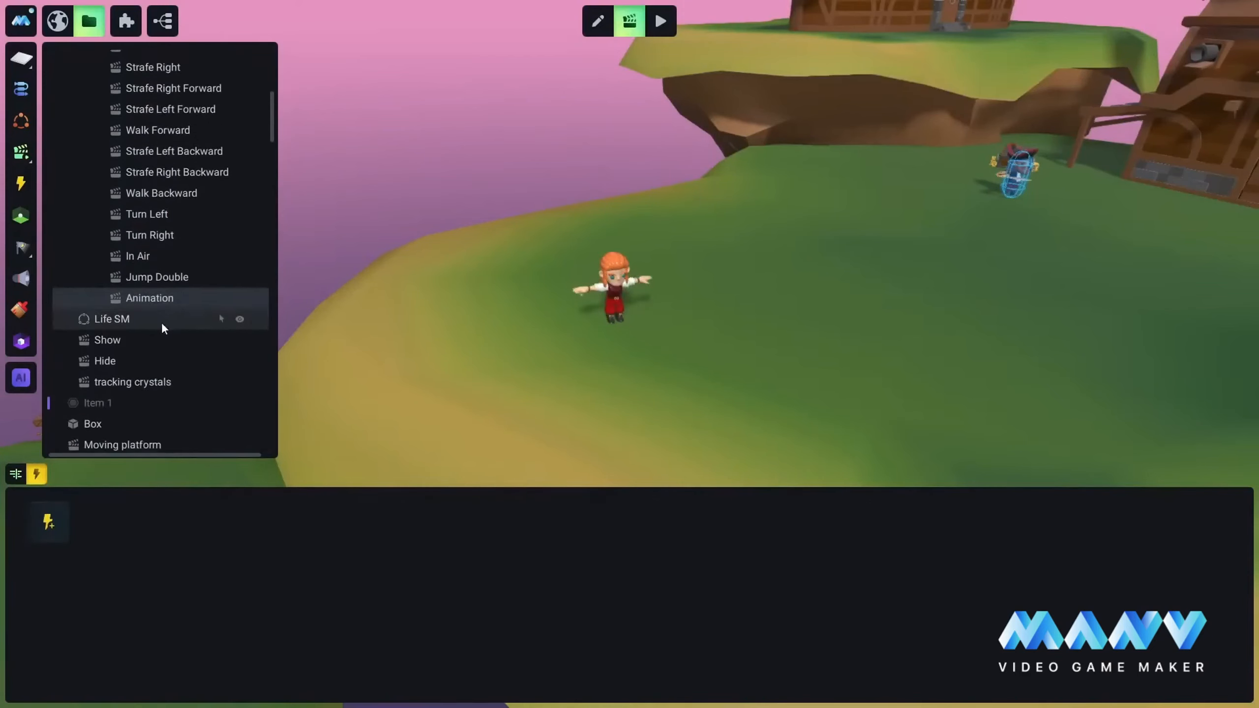
pyautogui.rightClick(139, 288)
pyautogui.click(191, 364)
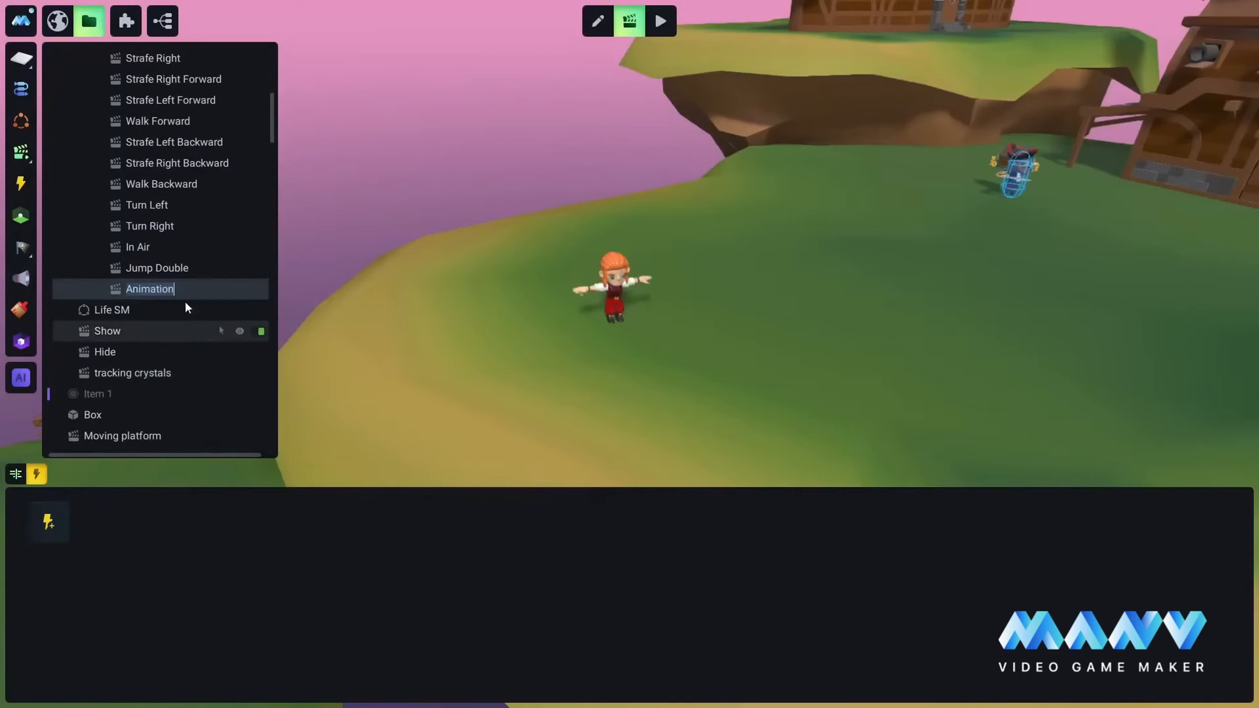
pyautogui.write('Death')
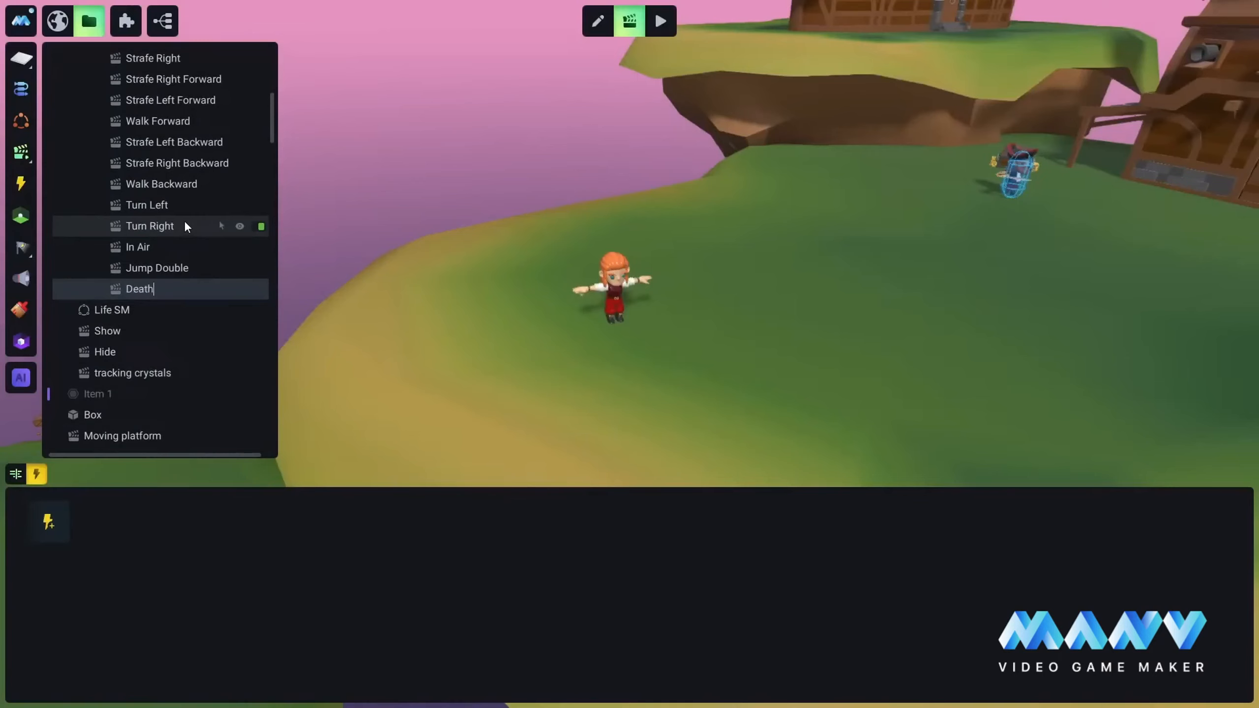
# Step: Add the MainCharacter object to the Death animation's timeline
pyautogui.click(16, 474)
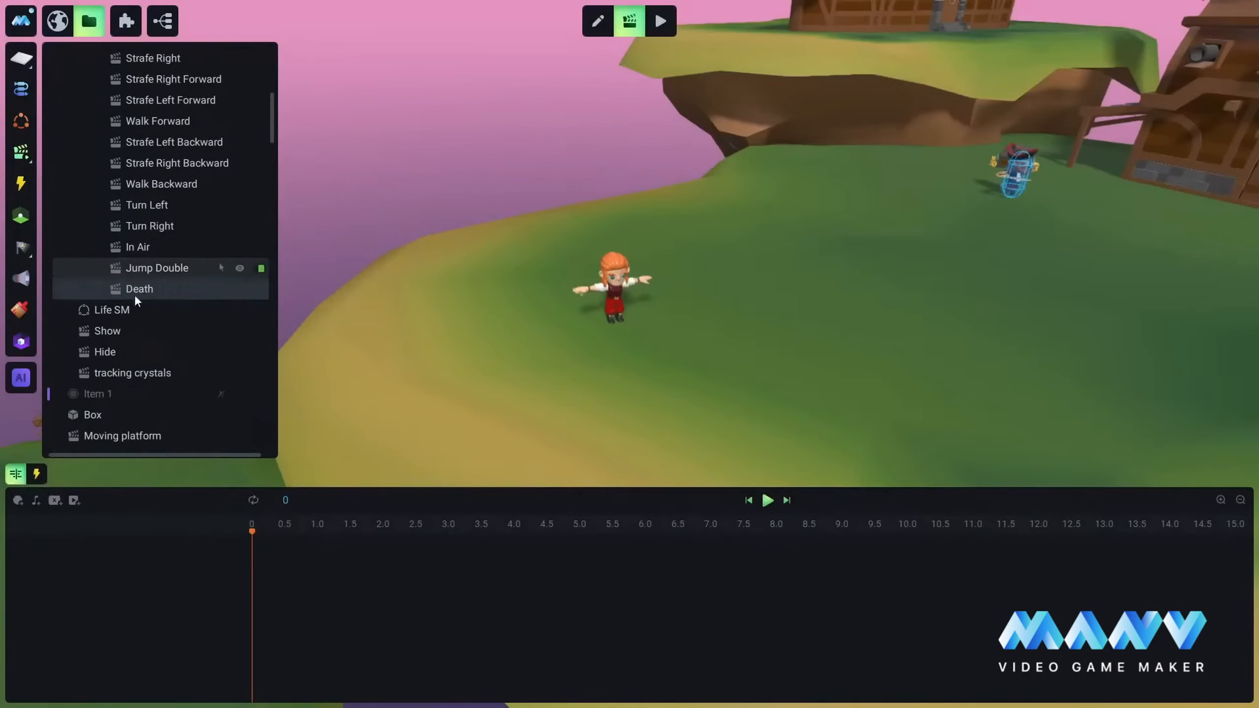
pyautogui.scroll(5, 158, 313)
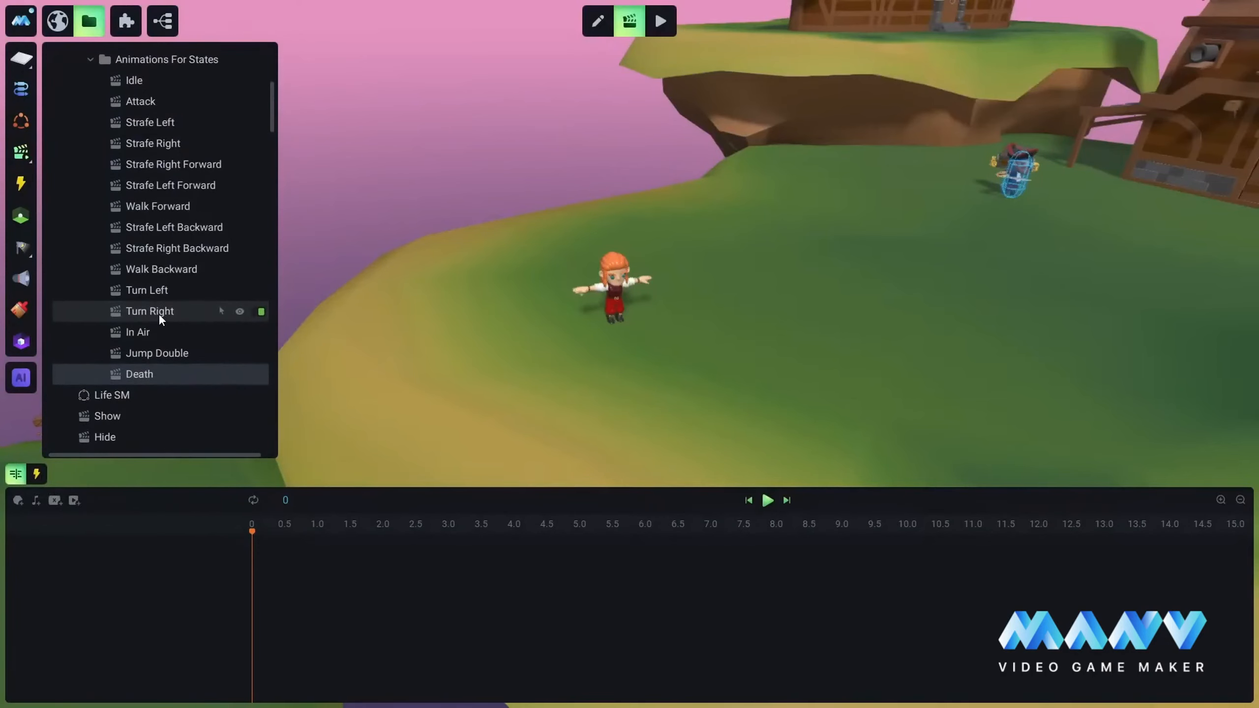
pyautogui.scroll(3, 159, 313)
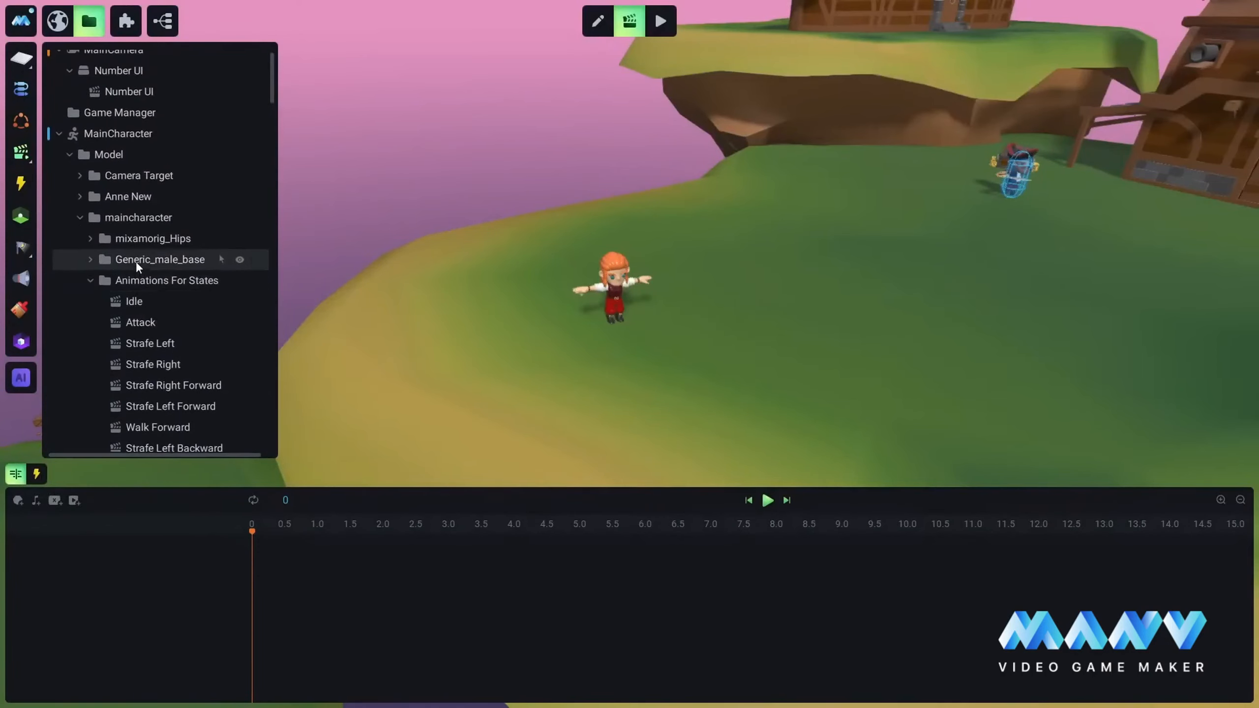
pyautogui.rightClick(116, 131)
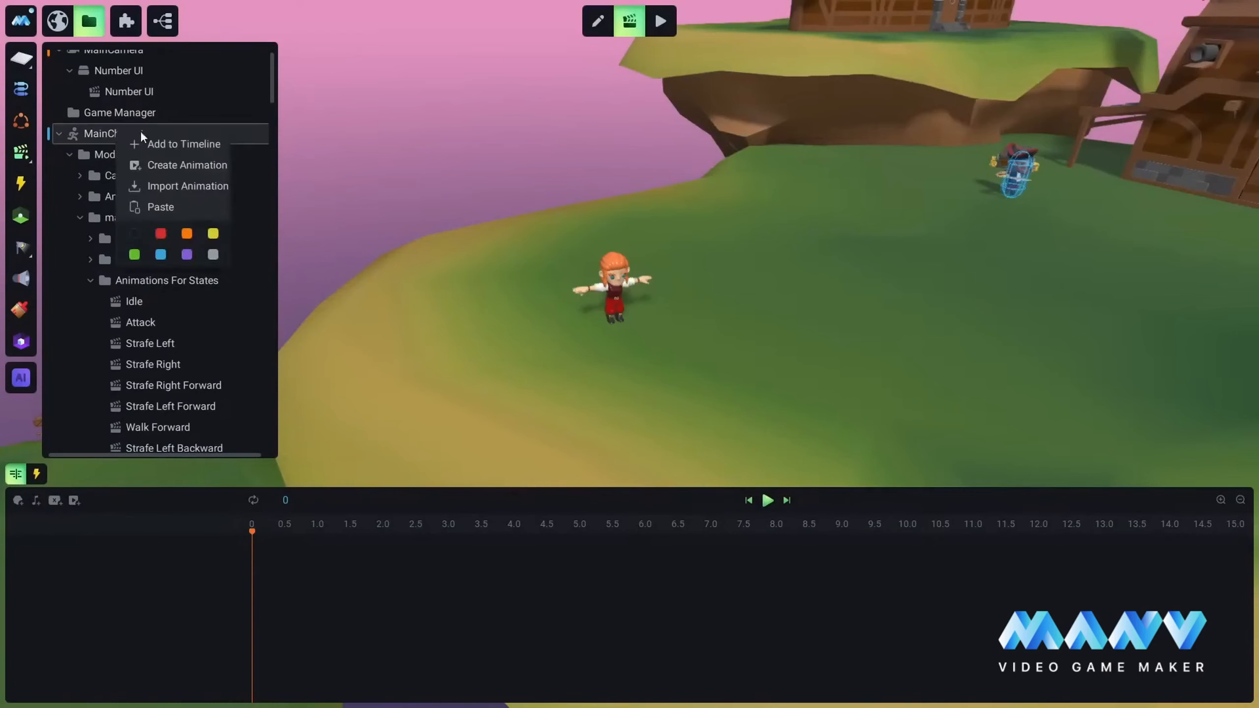
pyautogui.click(175, 142)
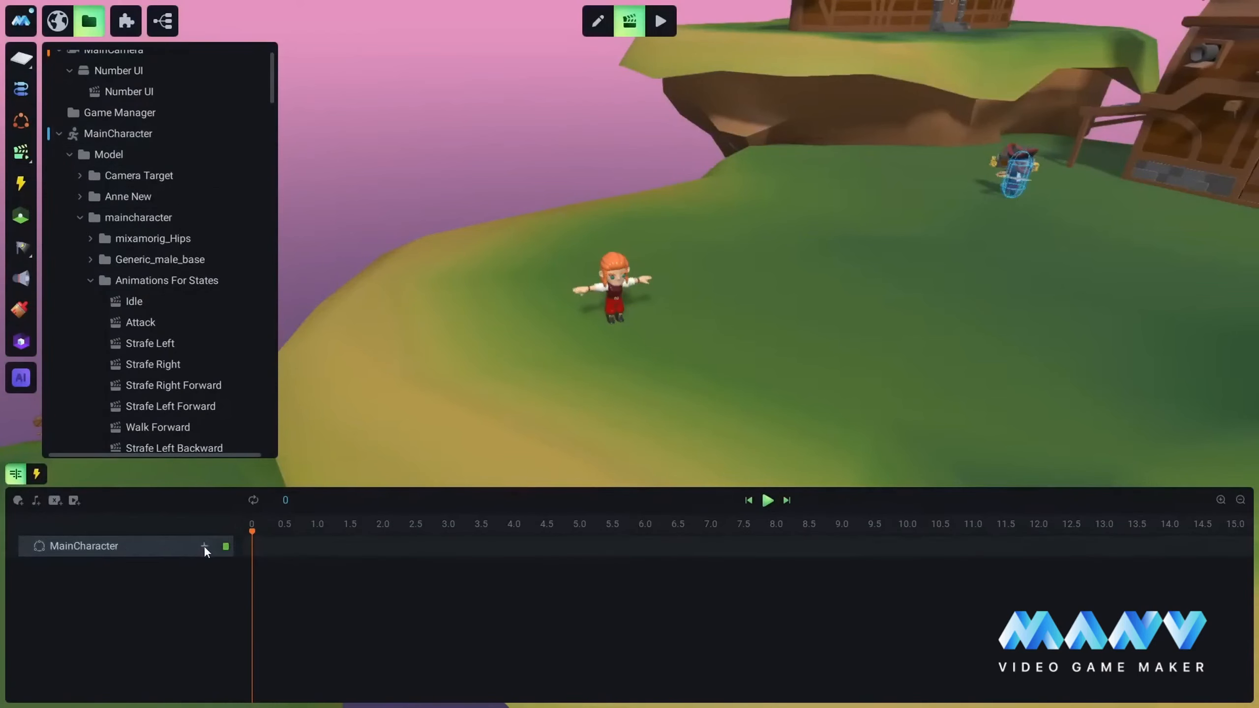
pyautogui.rightClick(205, 551)
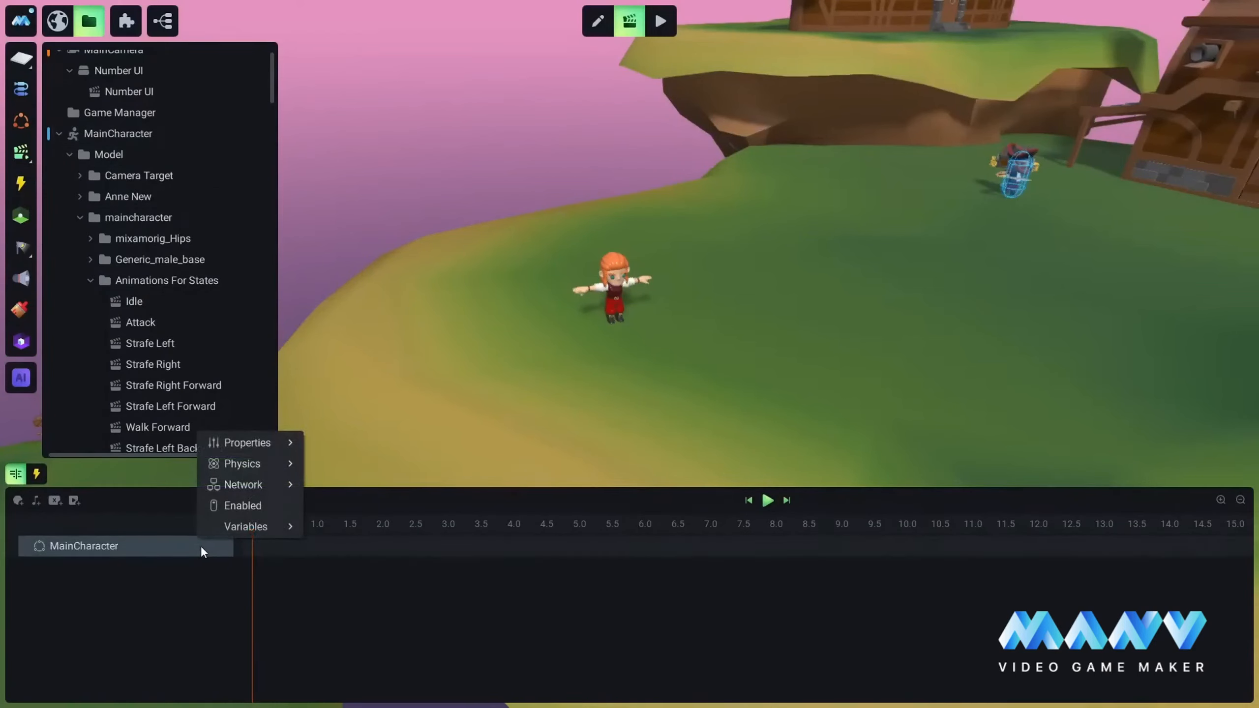
pyautogui.click(175, 603)
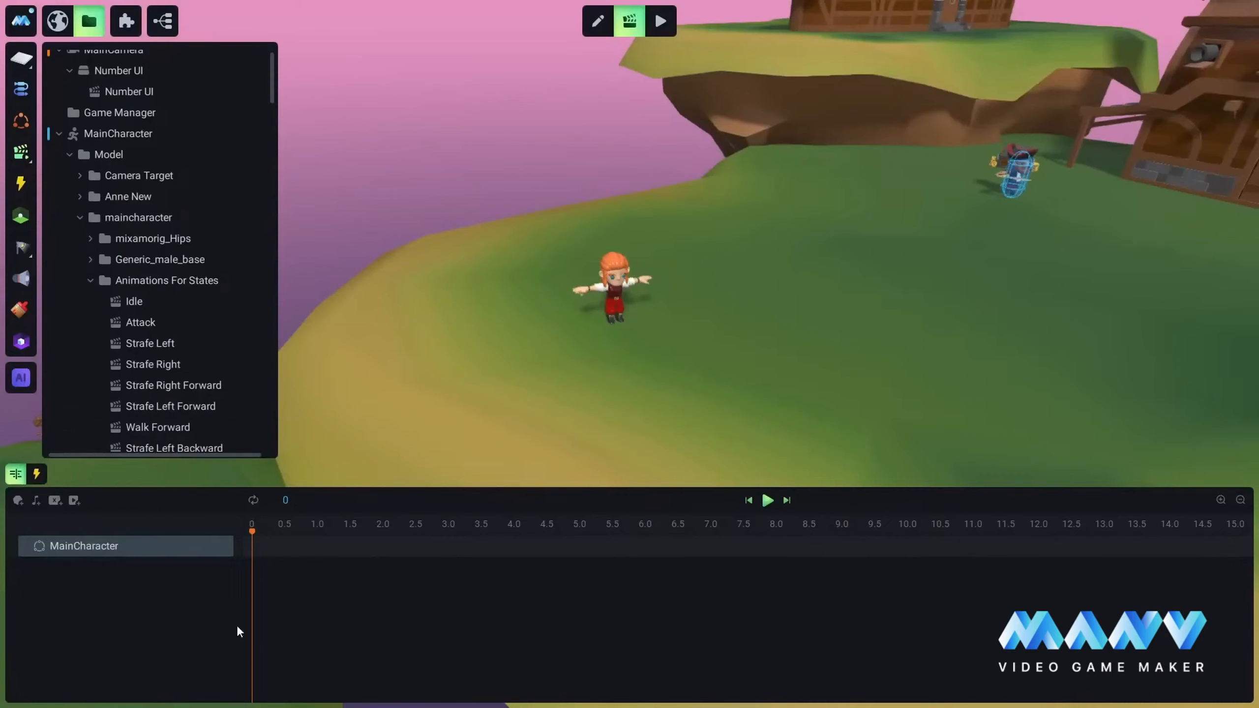
# Step: Find the death.fbx animation in the Anne New model and play it back on its timeline
pyautogui.scroll(-4, 135, 169)
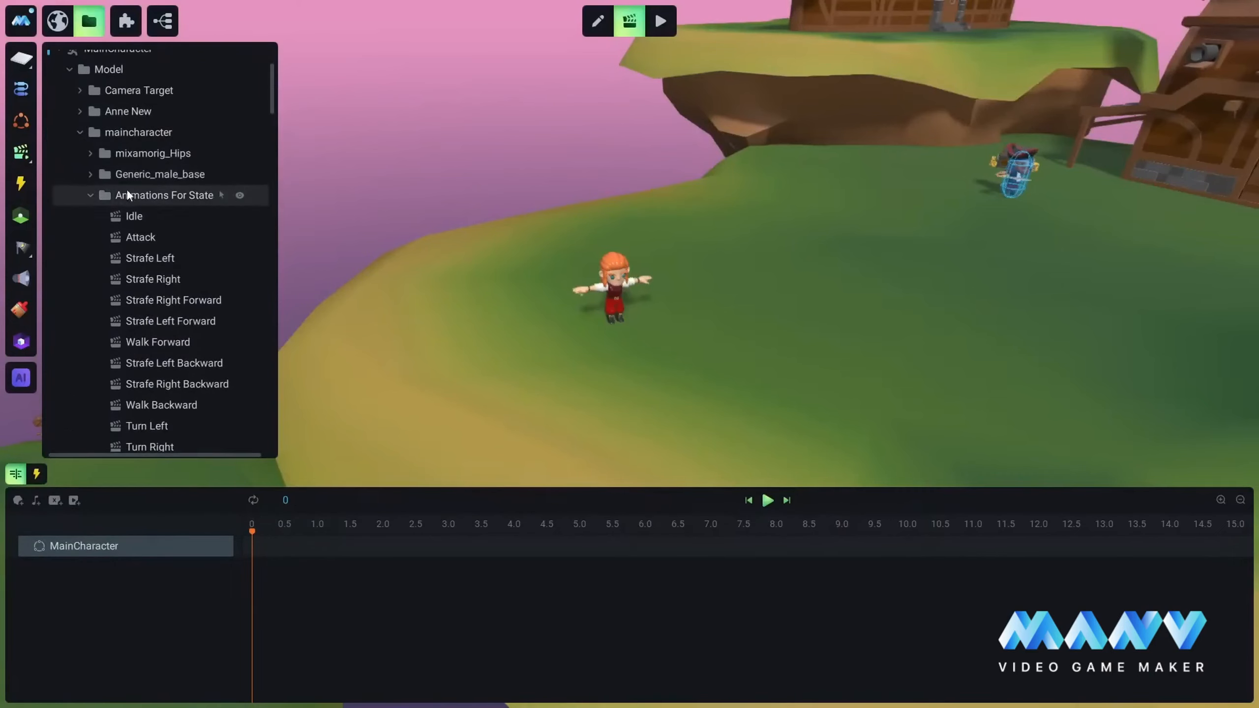
pyautogui.click(79, 111)
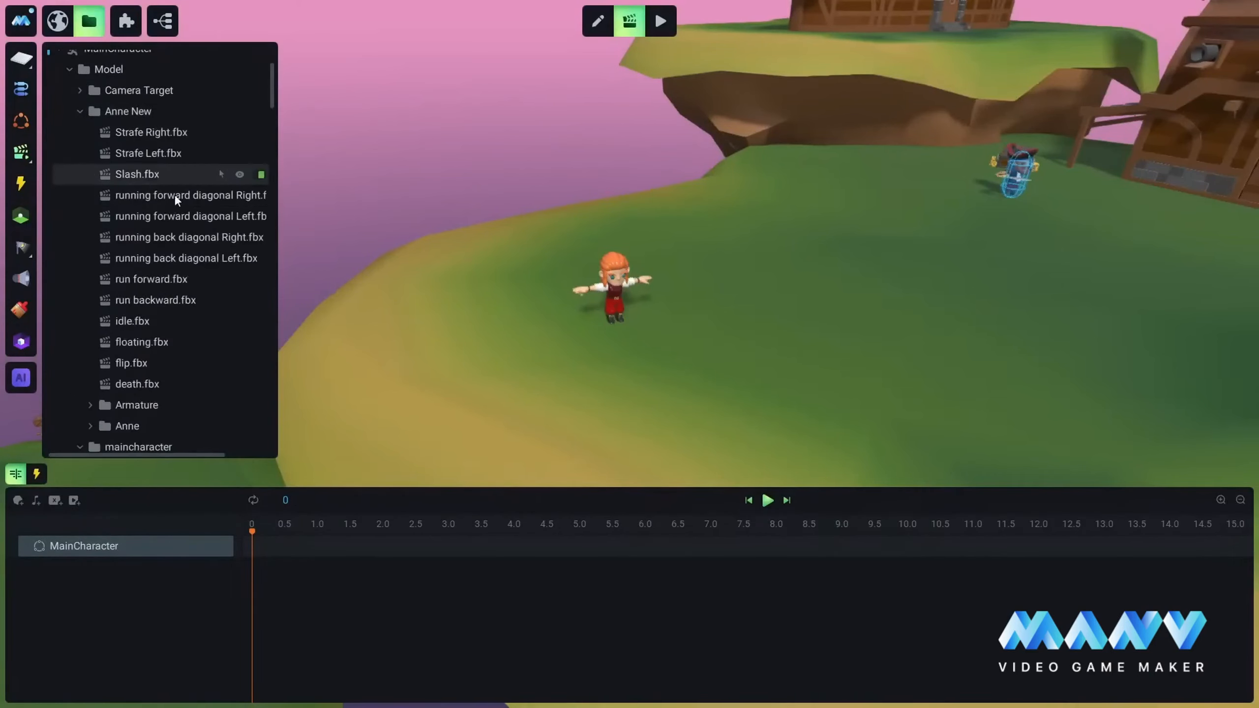
pyautogui.scroll(-6, 164, 201)
pyautogui.scroll(-2, 144, 223)
pyautogui.click(130, 229)
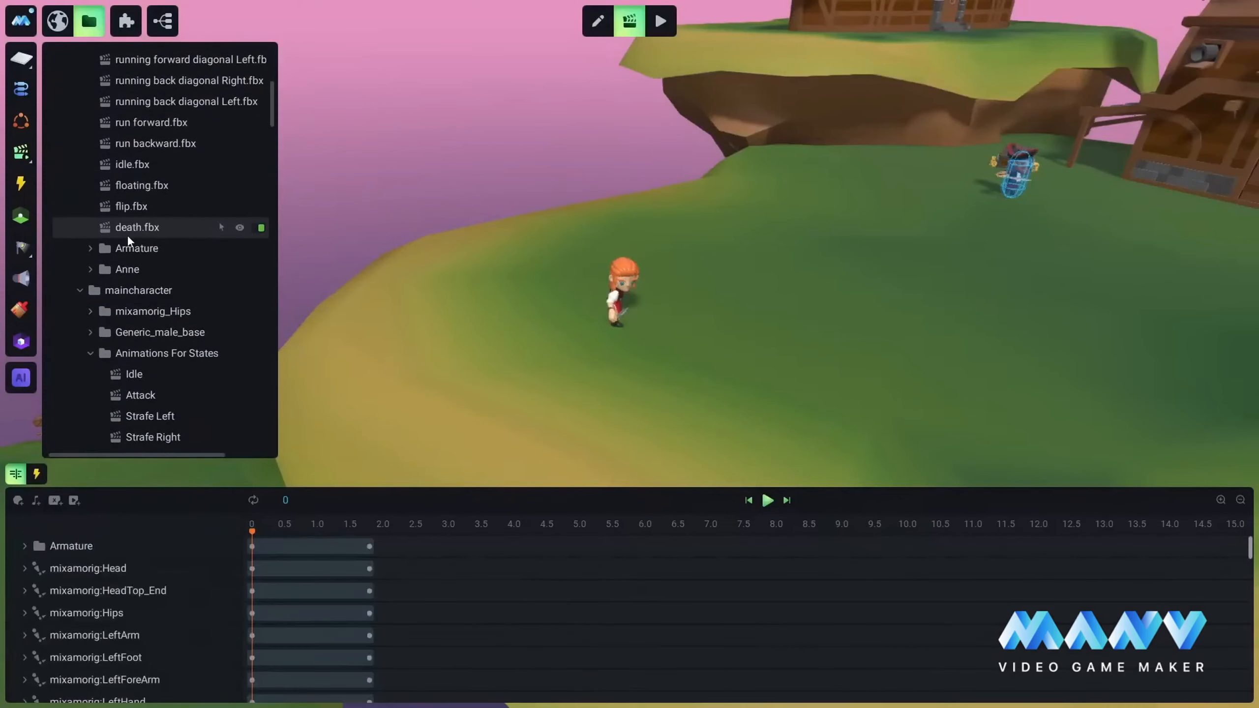
pyautogui.click(767, 499)
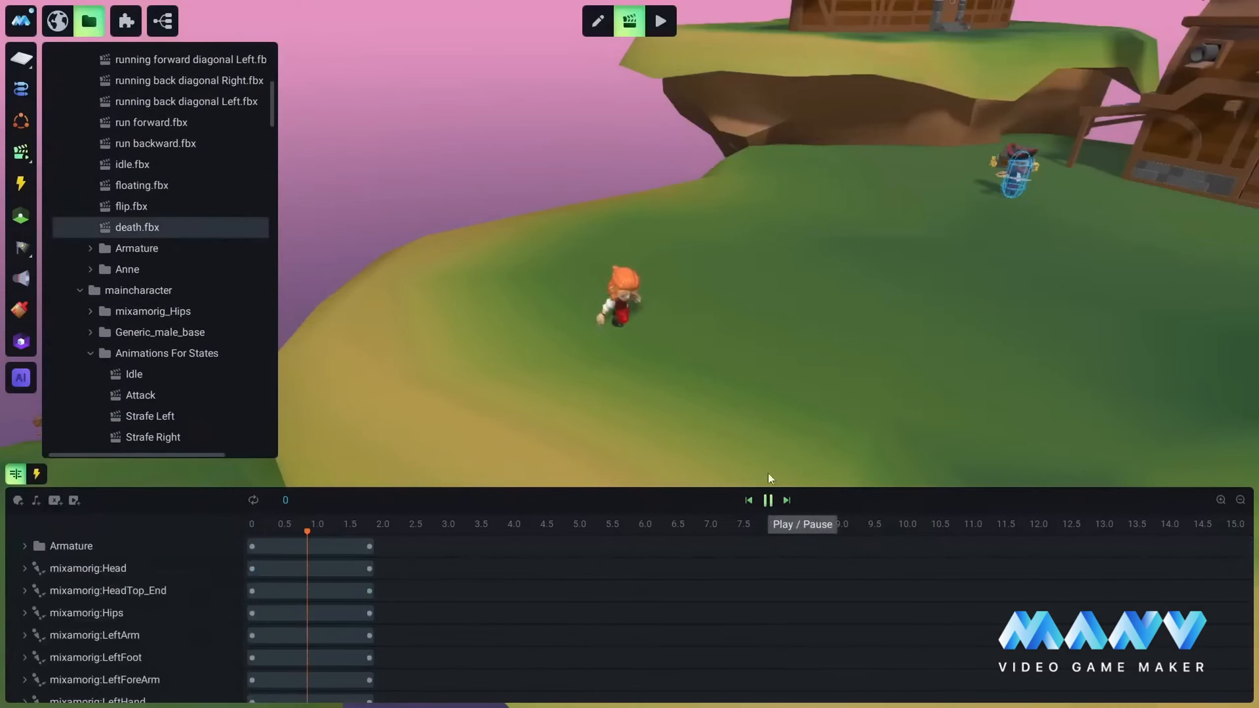
# Step: Add an inserted-animation track to the Death animation and place Anne New's death.fbx clip at time 0
pyautogui.scroll(-16, 136, 198)
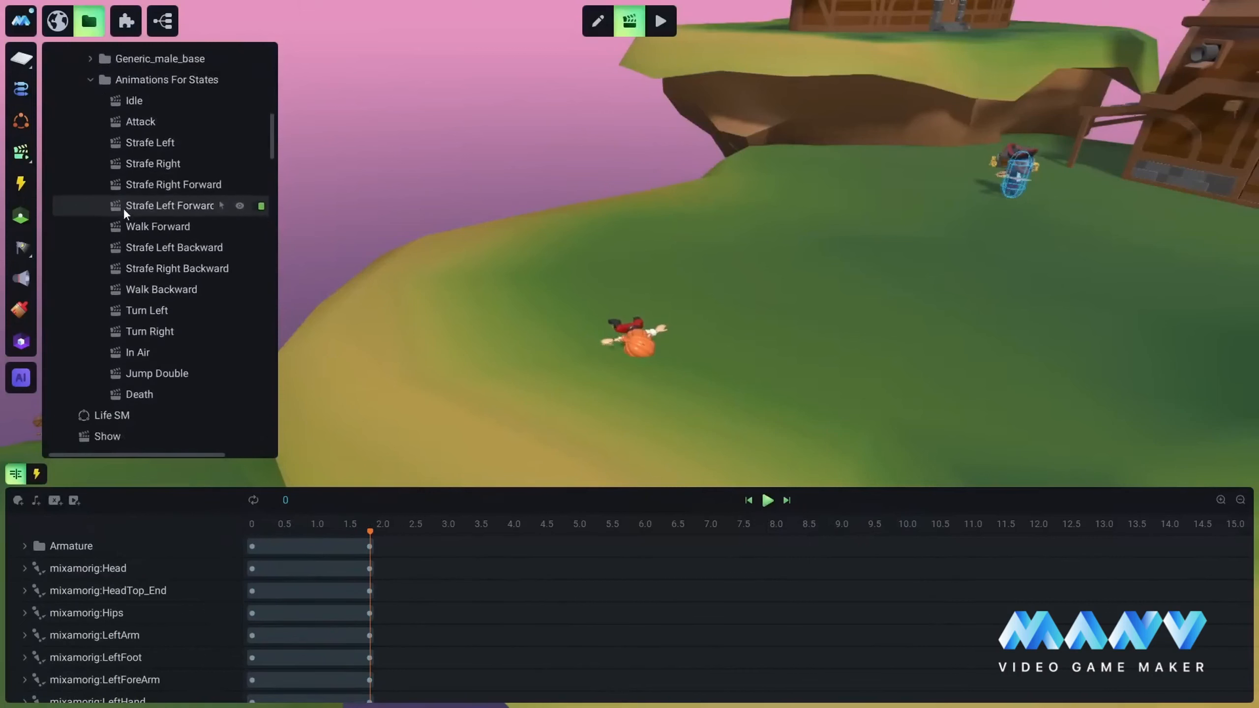
pyautogui.click(140, 312)
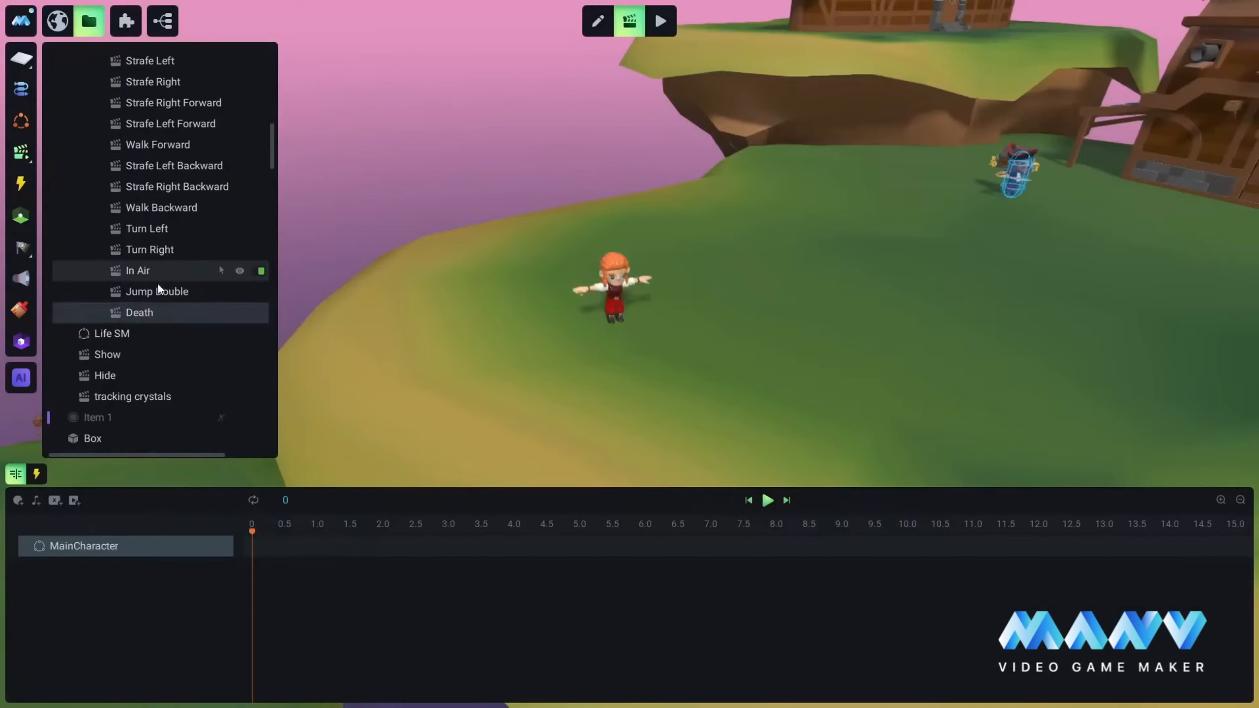
pyautogui.click(74, 500)
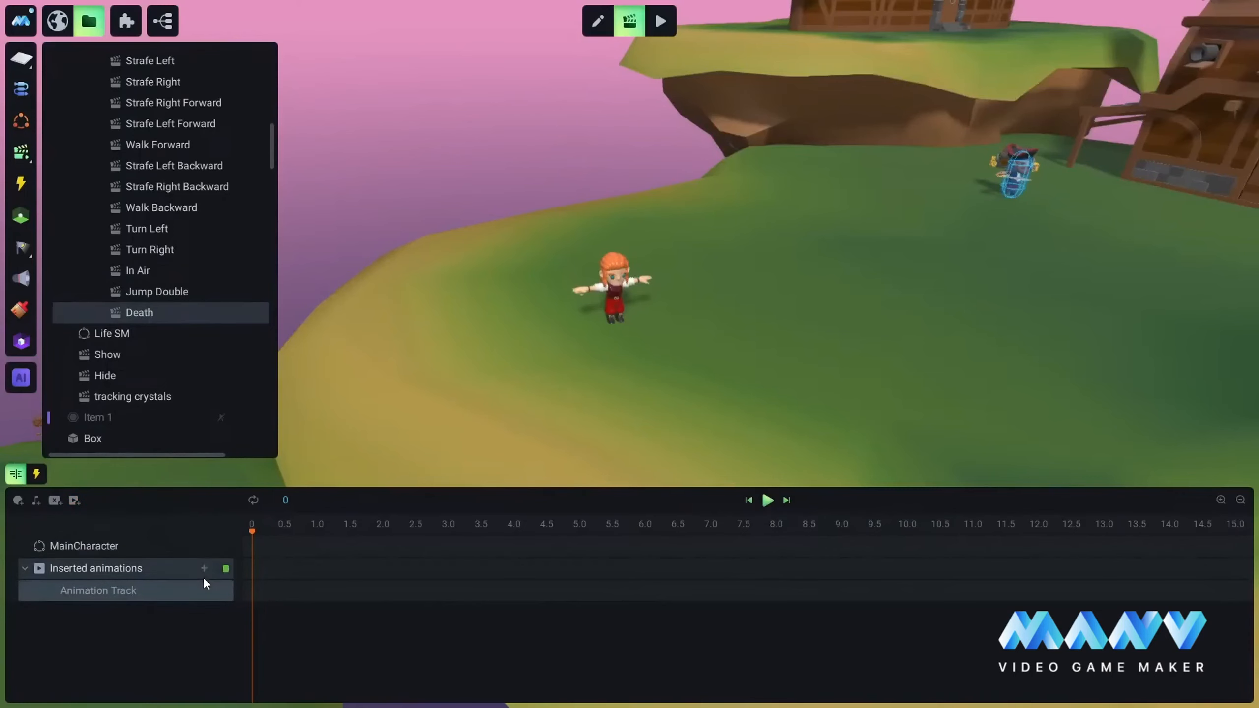
pyautogui.click(251, 590)
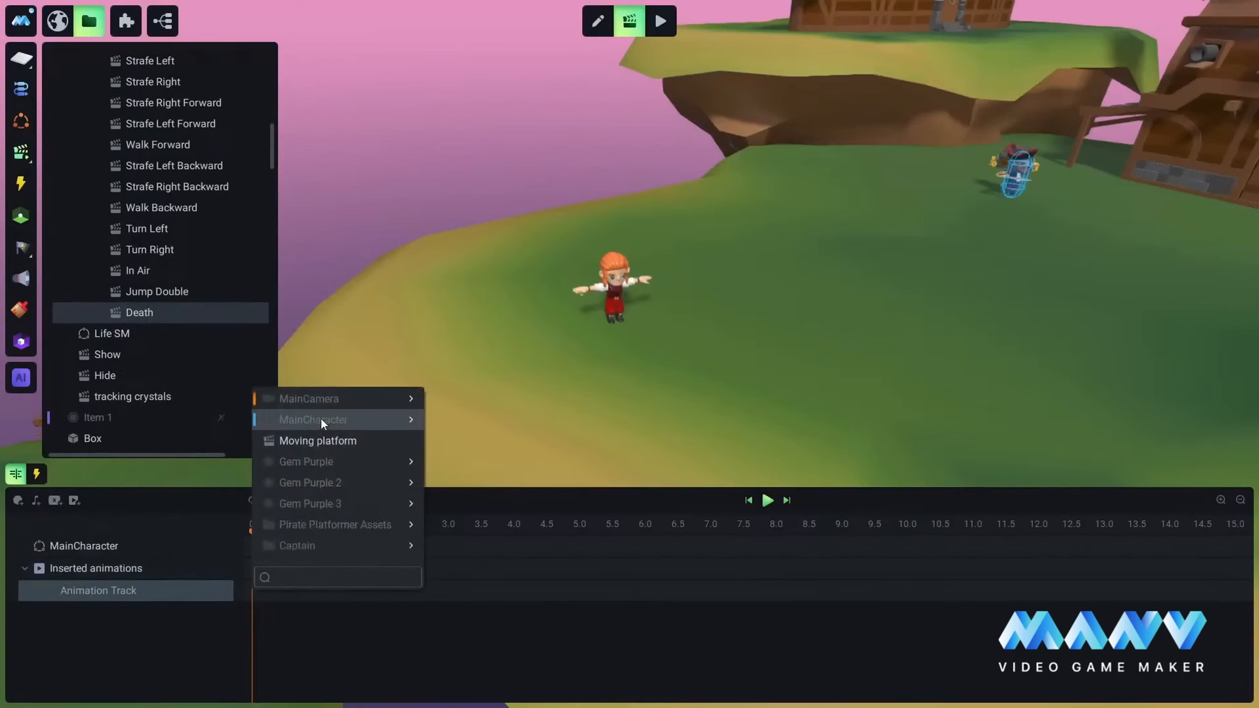
pyautogui.moveTo(321, 419)
pyautogui.moveTo(502, 425)
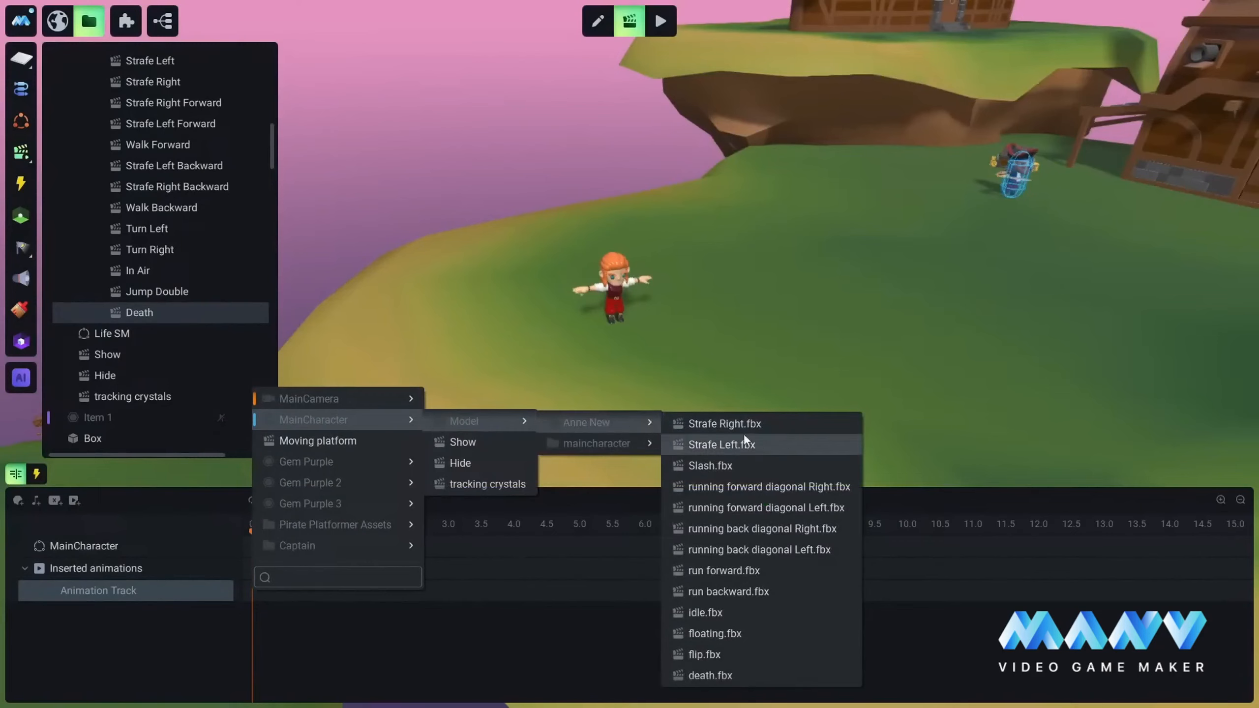
pyautogui.click(708, 674)
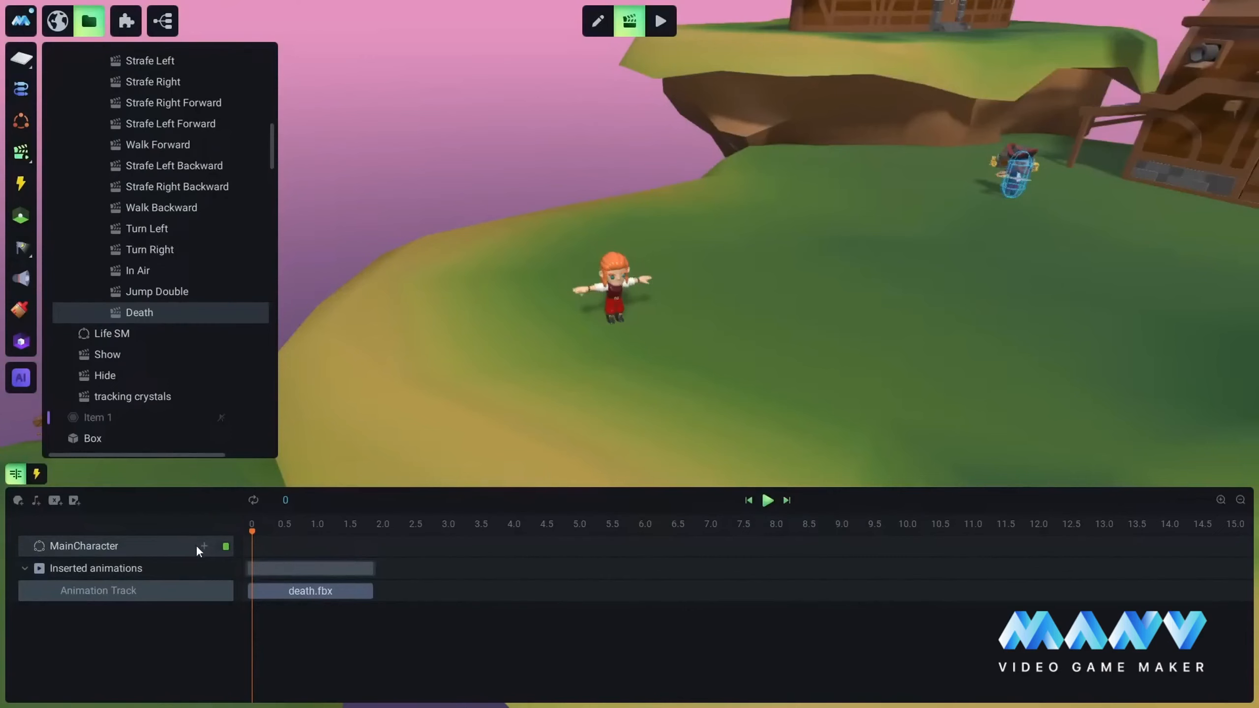
# Step: Add an Enabled track for MainCharacter in the Death timeline and switch its keyframe at 0 off
pyautogui.click(203, 546)
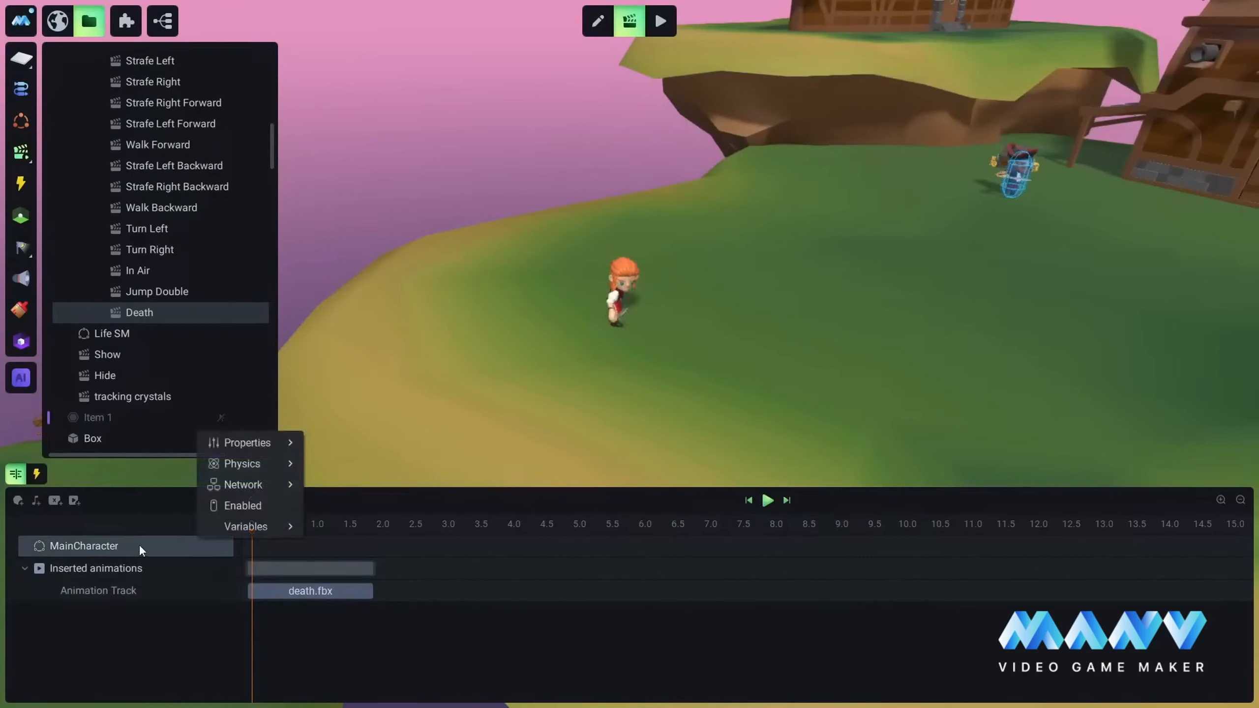
pyautogui.click(251, 505)
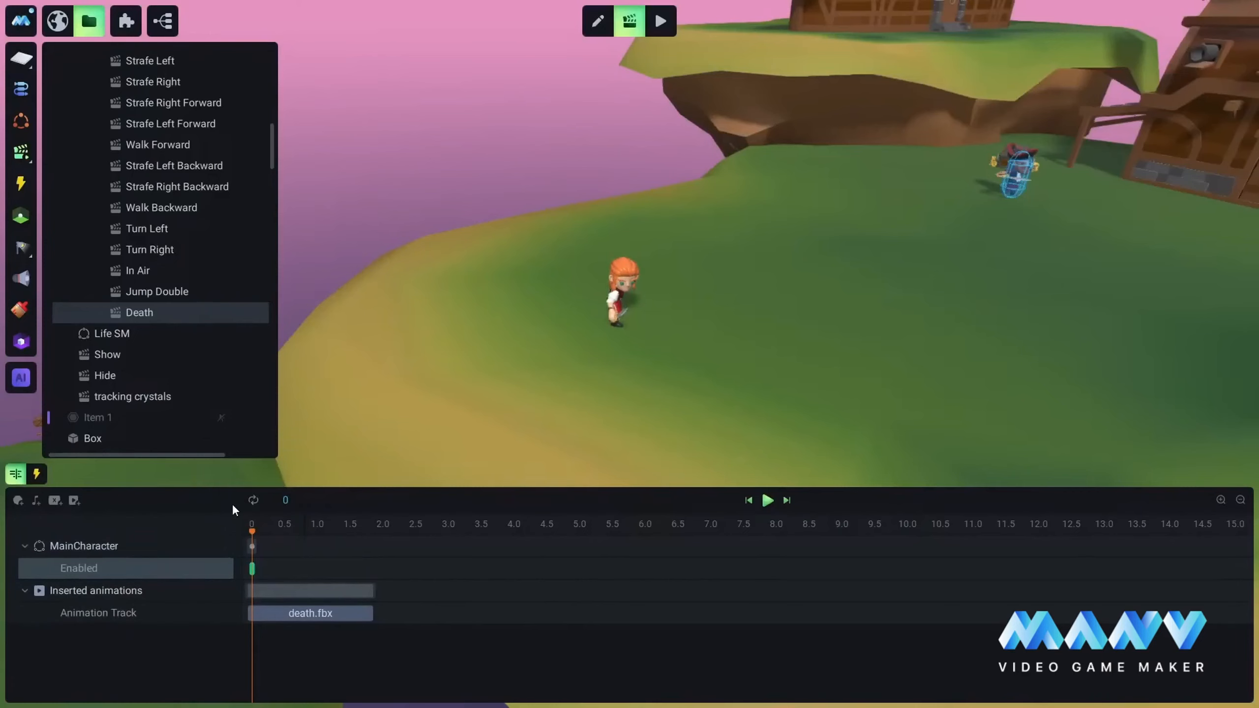
pyautogui.click(252, 568)
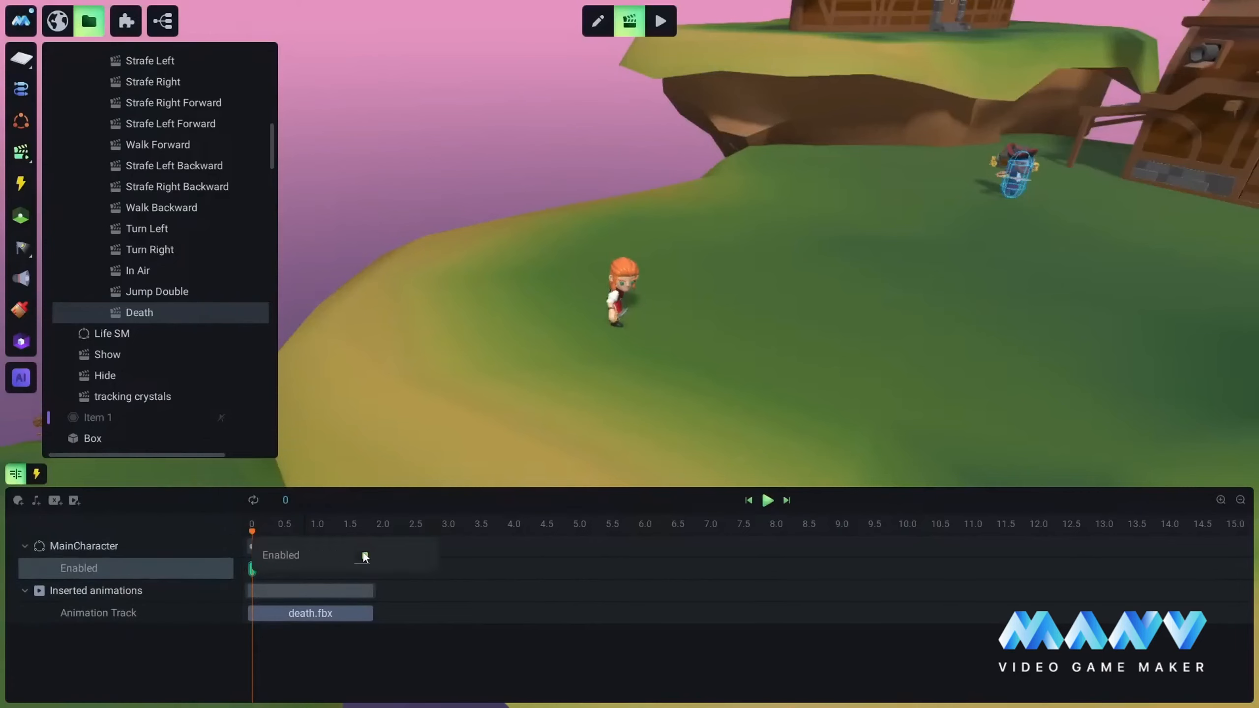
pyautogui.click(365, 556)
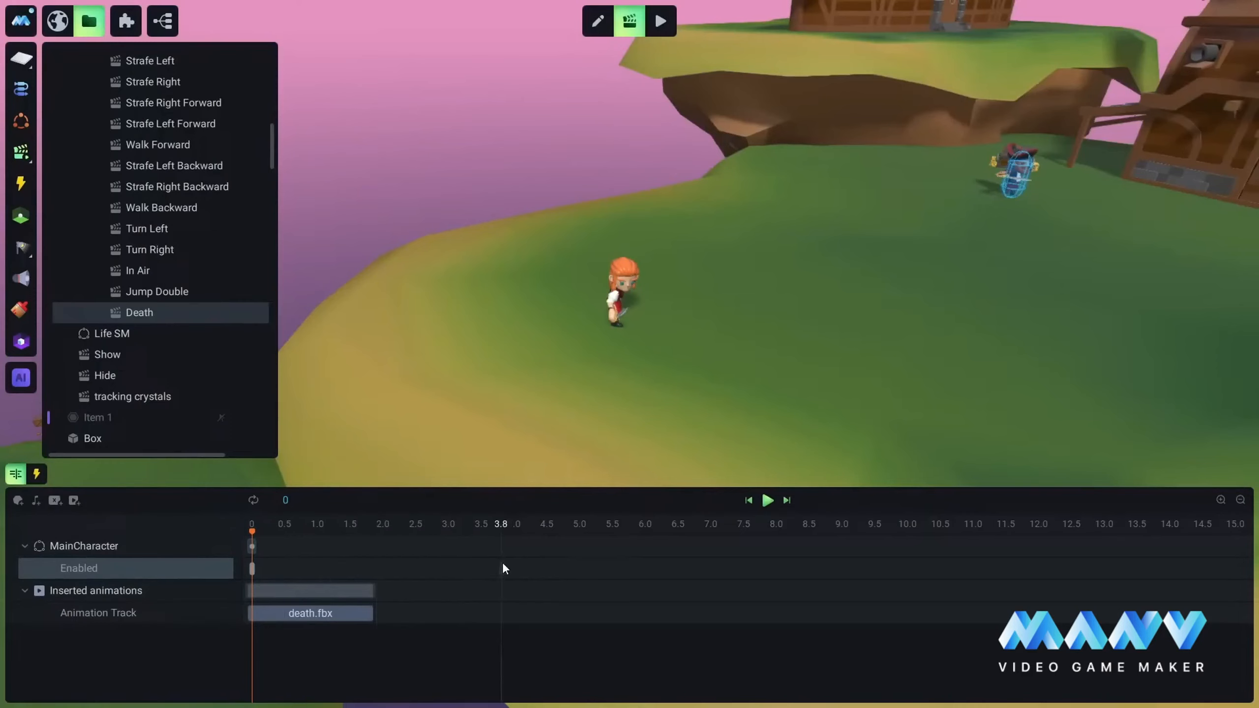
# Step: Add a Comparison Result is True Started trigger condition with the Less or equal operator to the Death animation
pyautogui.click(39, 472)
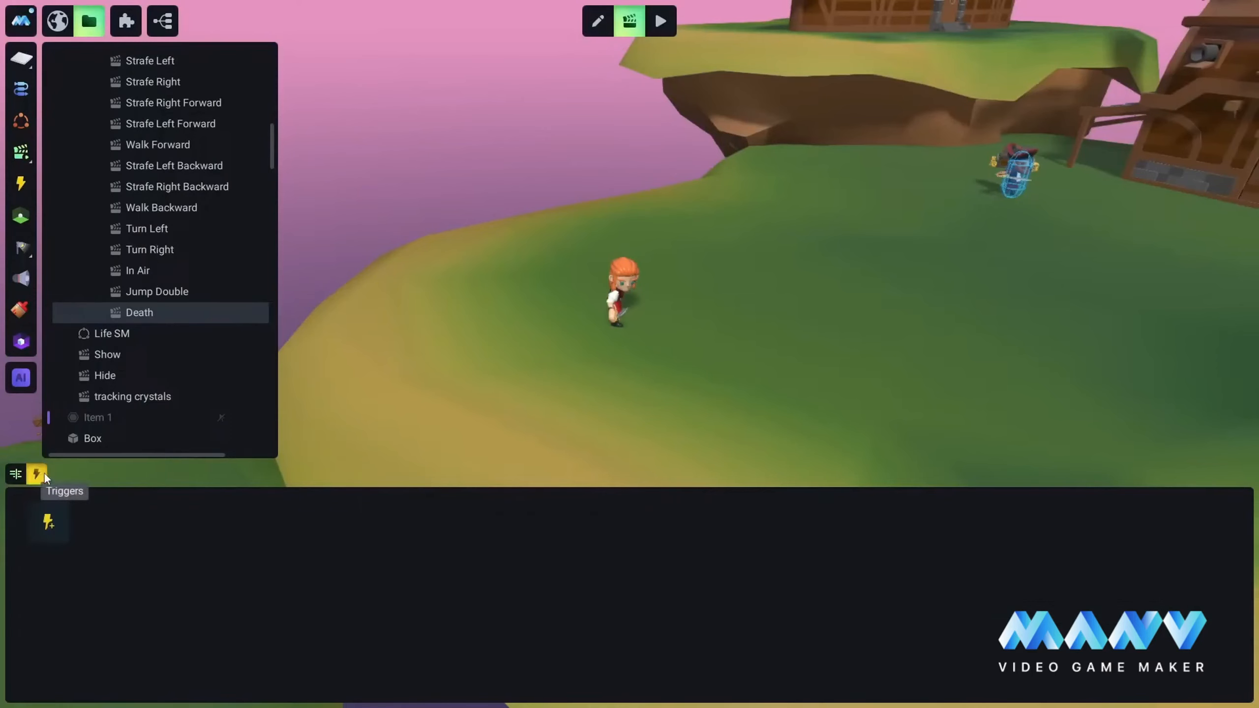
pyautogui.click(56, 521)
pyautogui.moveTo(94, 533)
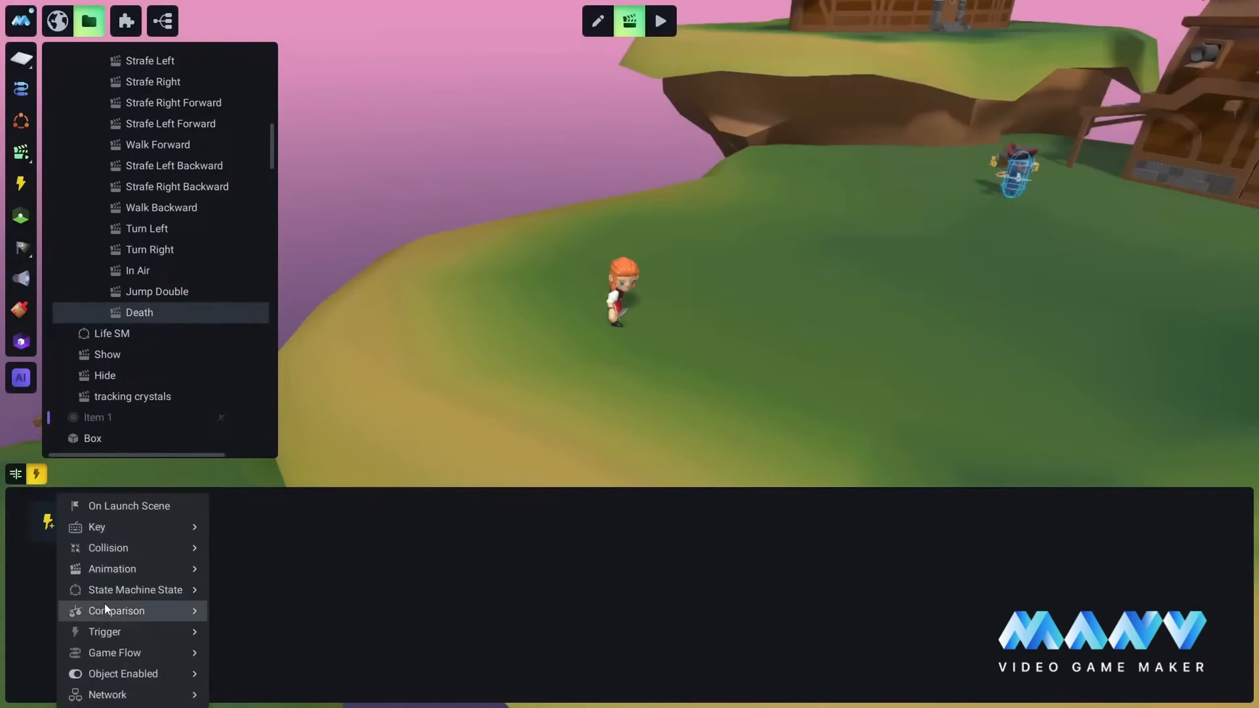
pyautogui.moveTo(115, 611)
pyautogui.moveTo(258, 614)
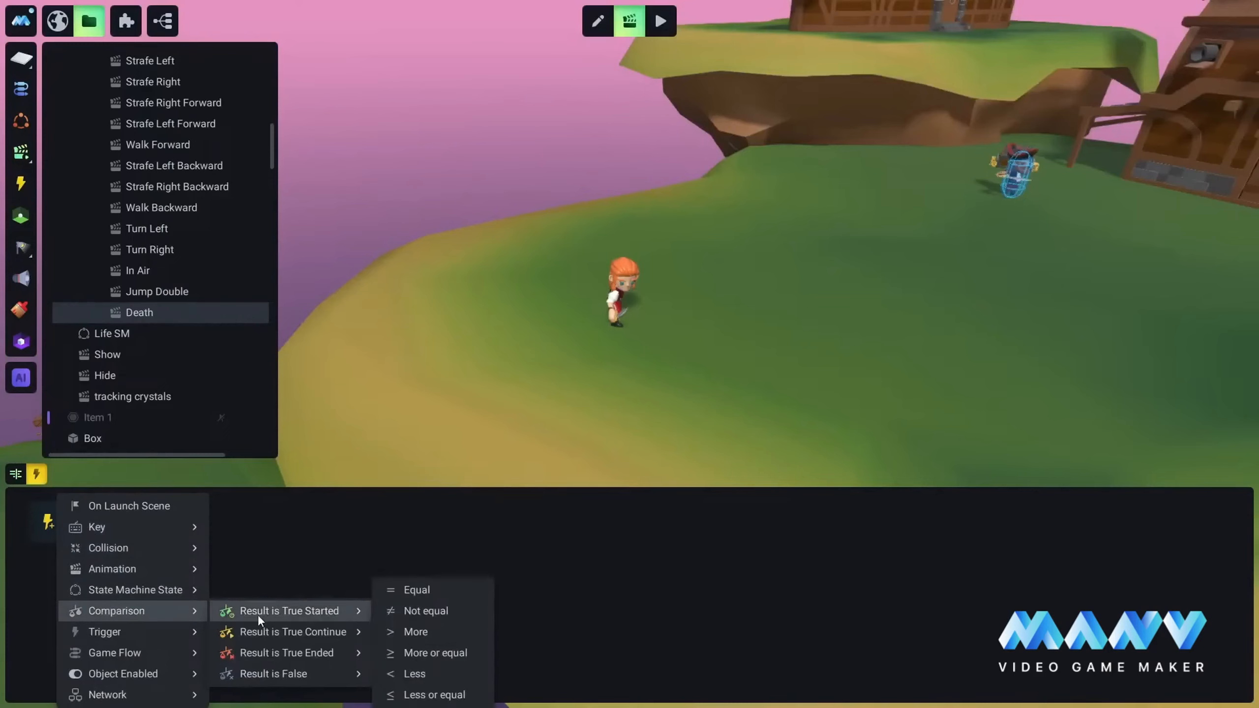
pyautogui.click(430, 696)
# Step: Set the Death comparison's Value 1 to MainCharacter's Health variable and Value 2 to 0
pyautogui.click(117, 512)
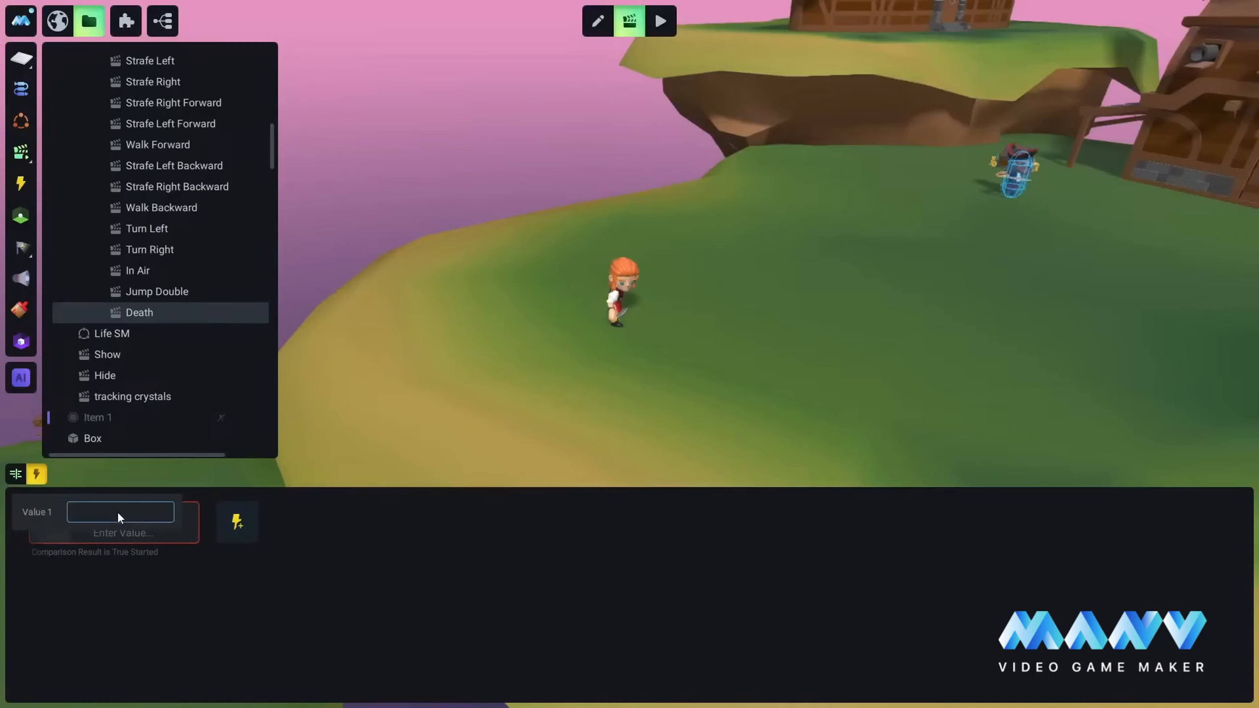
pyautogui.write('$0')
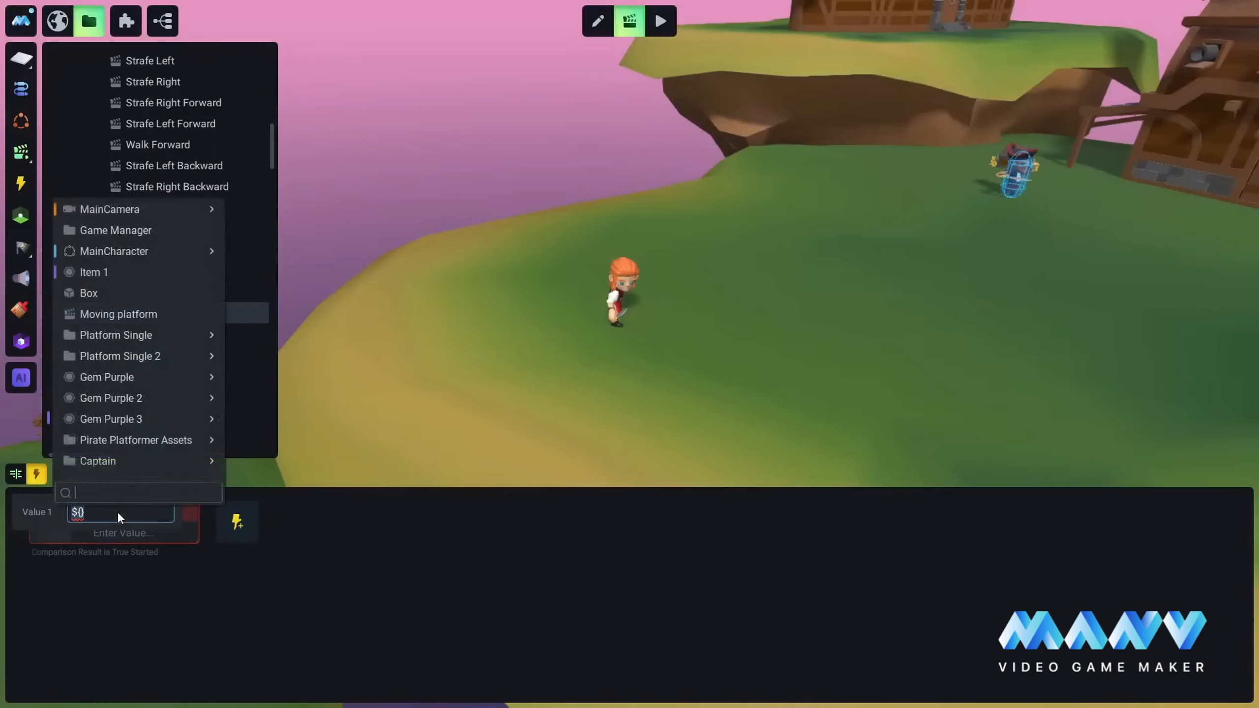
pyautogui.moveTo(103, 250)
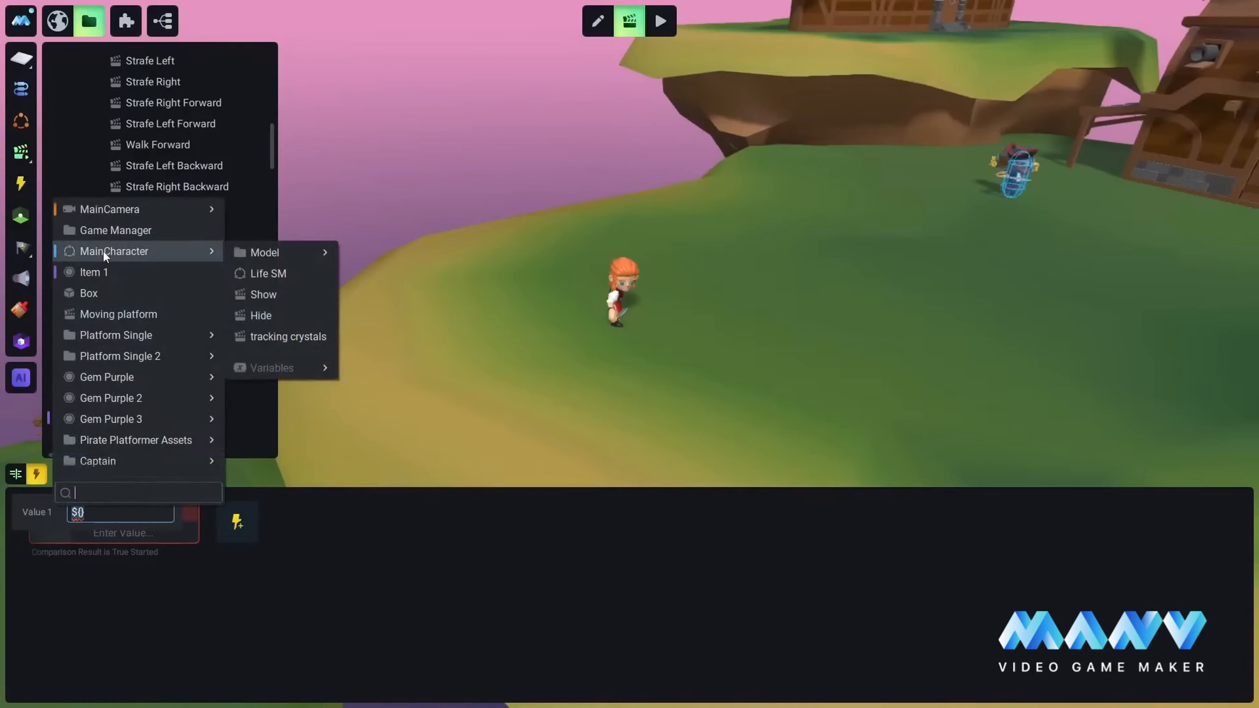
pyautogui.moveTo(279, 367)
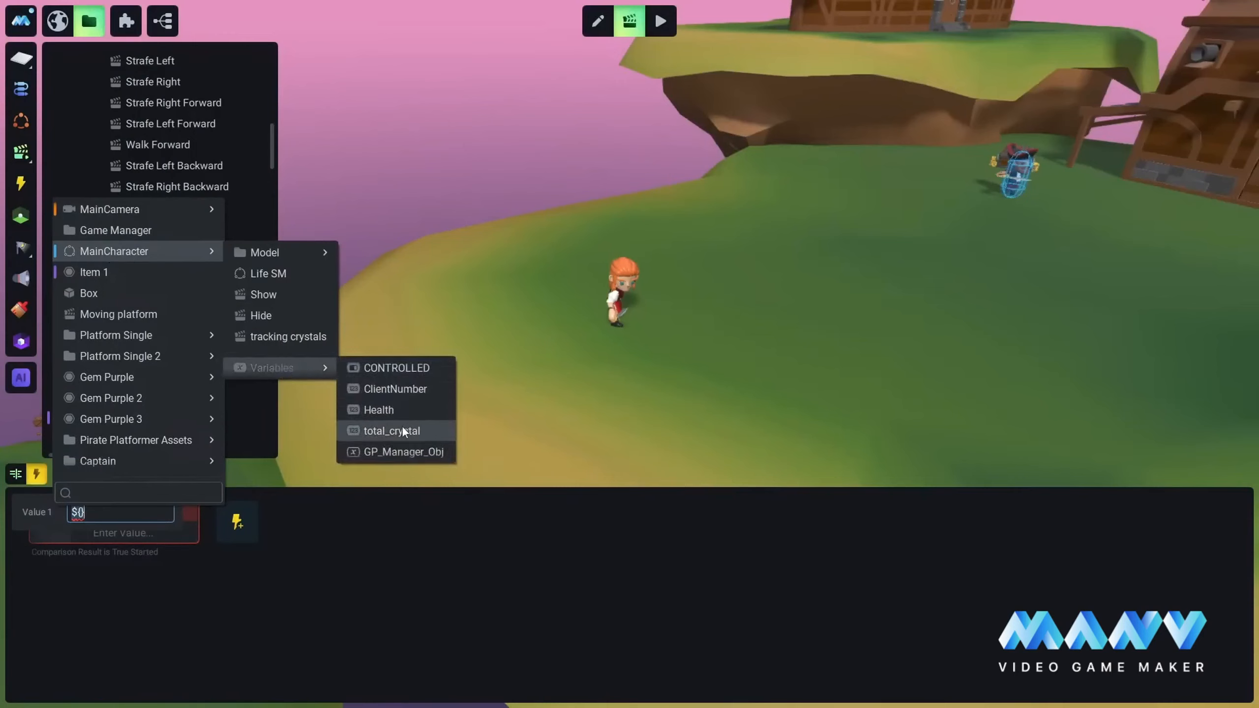
pyautogui.click(382, 409)
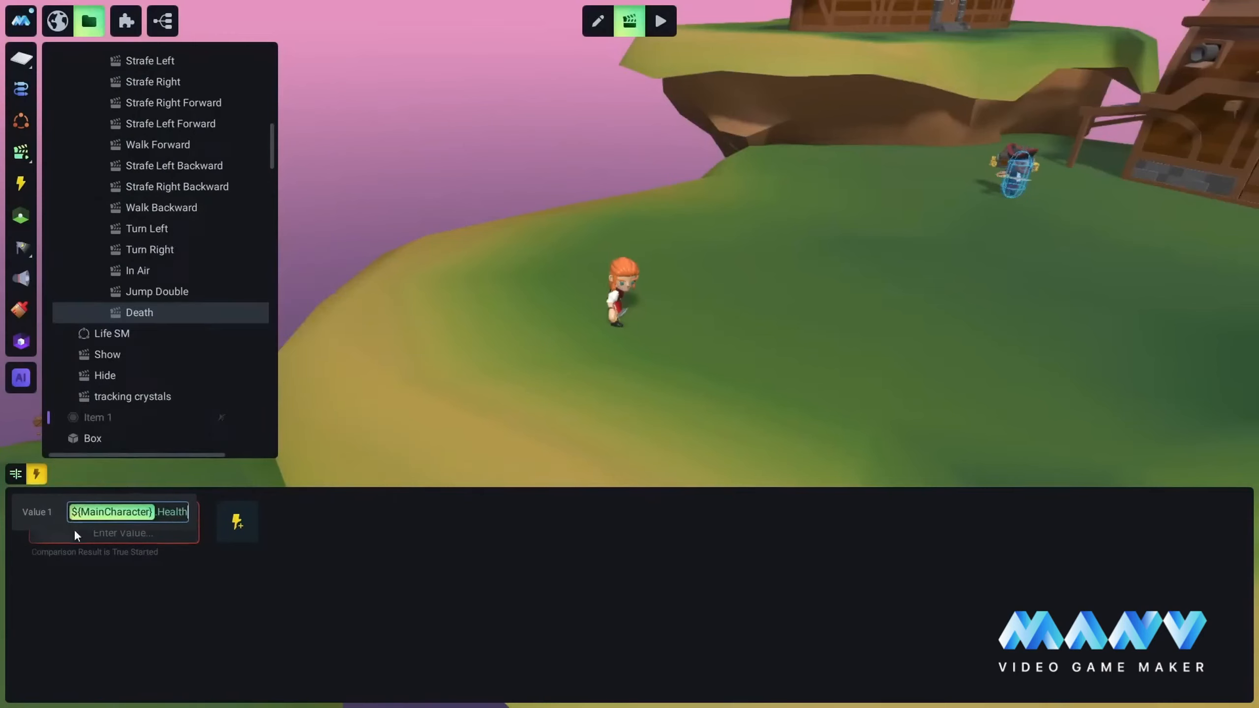
pyautogui.click(136, 555)
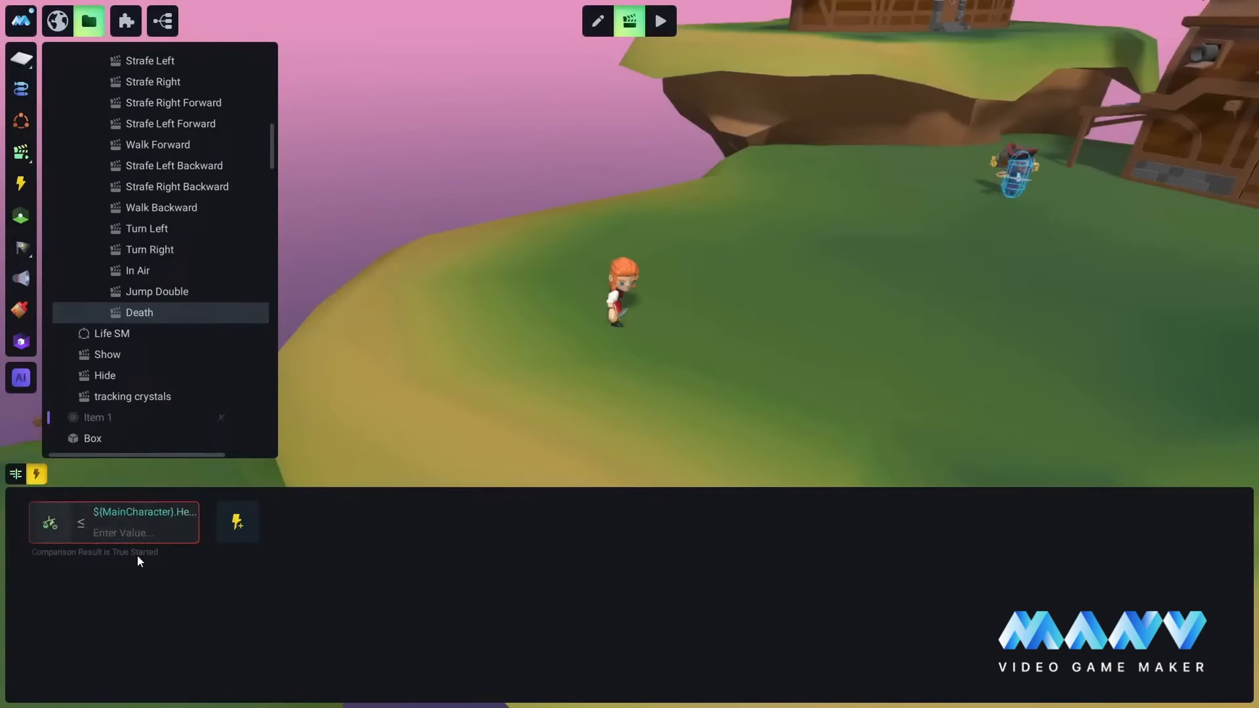
pyautogui.click(111, 536)
pyautogui.write('0')
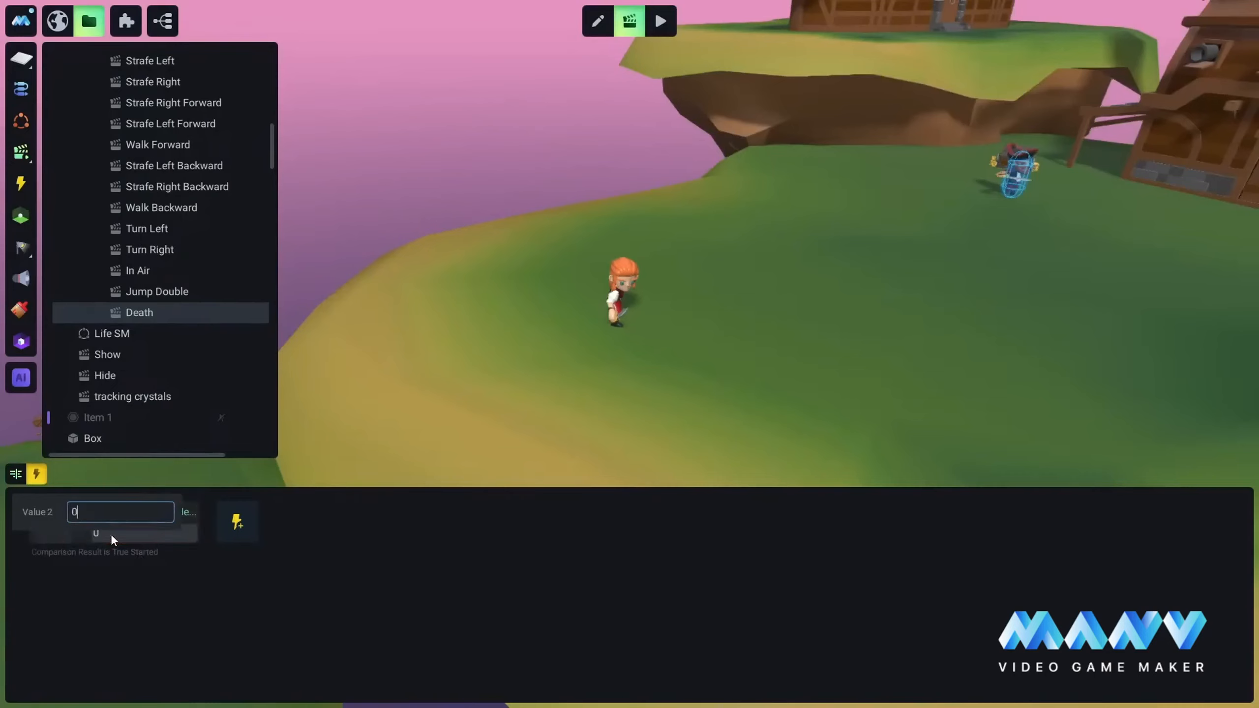
# Step: Confirm 0 as the Death comparison's second value, return to the Death timeline and save the project
pyautogui.press('Return')
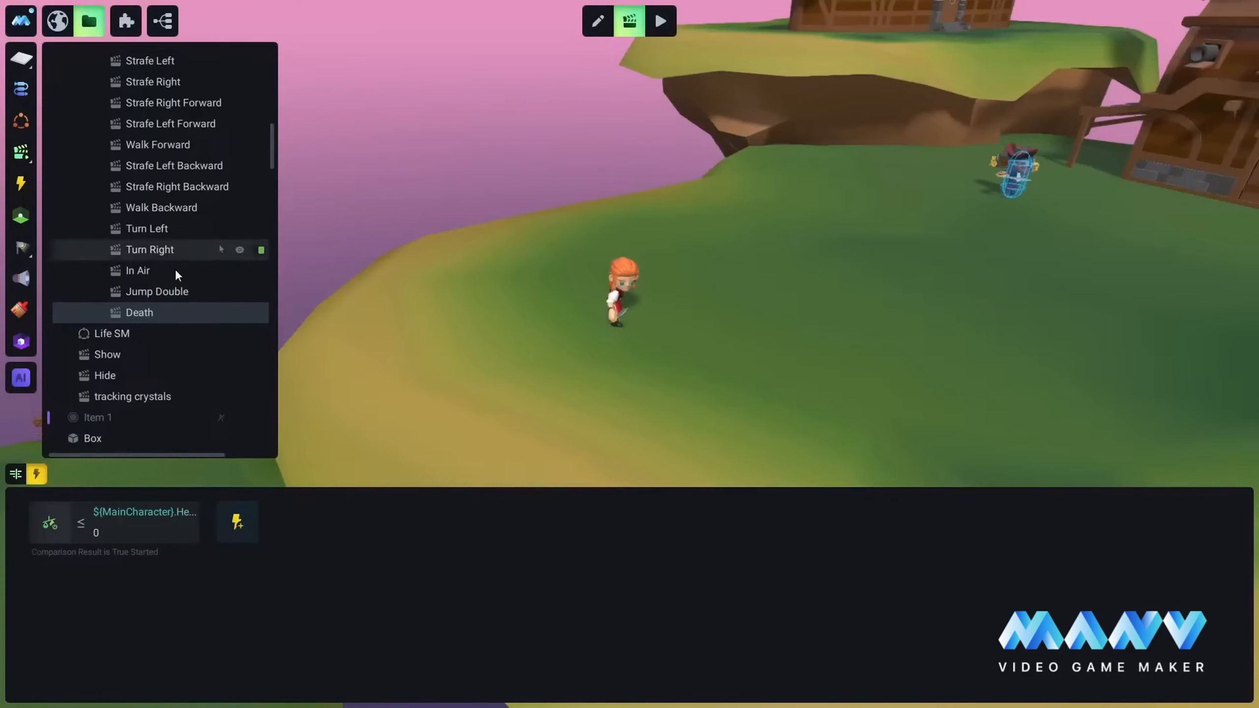
pyautogui.click(15, 475)
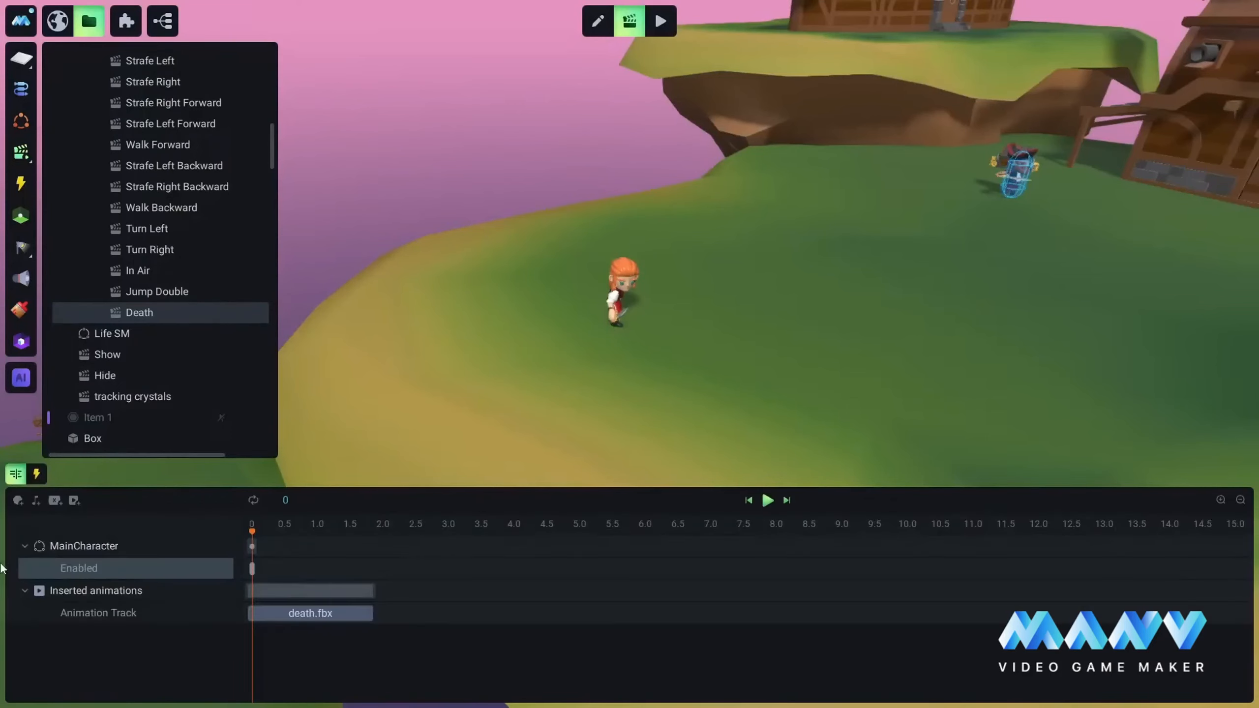
pyautogui.hotkey('ctrl', 's')
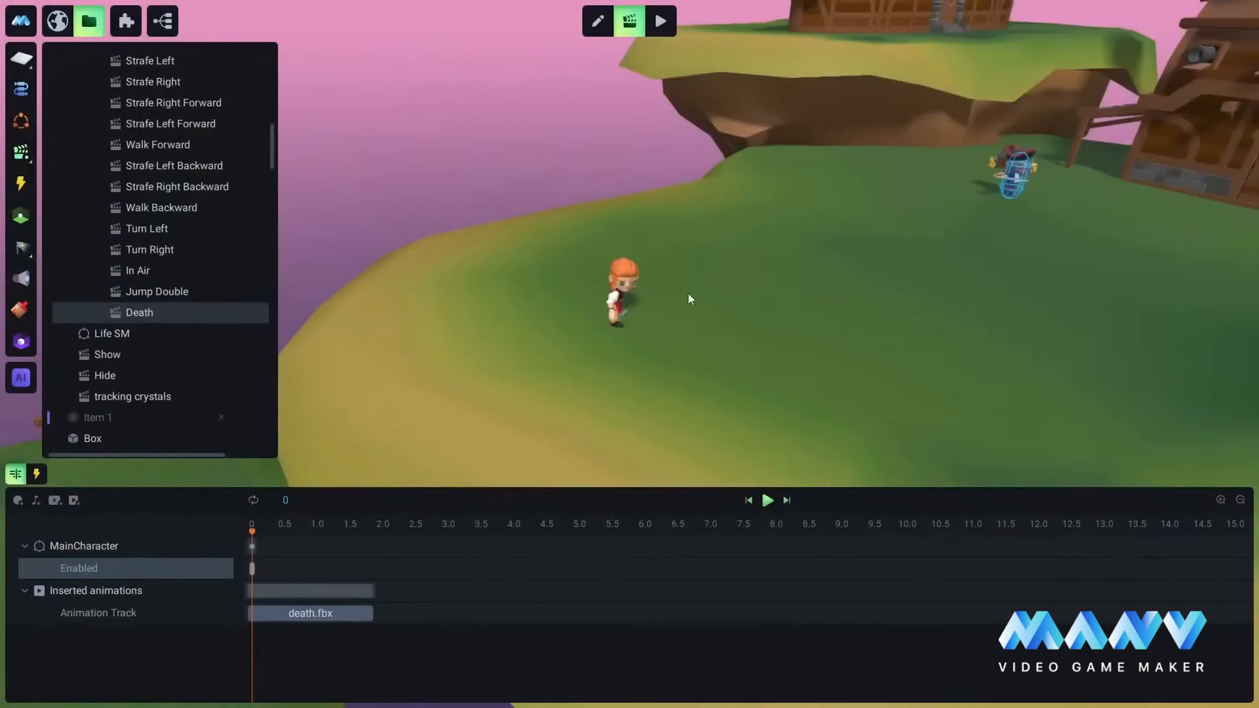
# Step: Create a new animation in maincharacter's Animations For States folder and rename it Respawn
pyautogui.moveTo(688, 295); pyautogui.dragTo(729, 262, button='right')
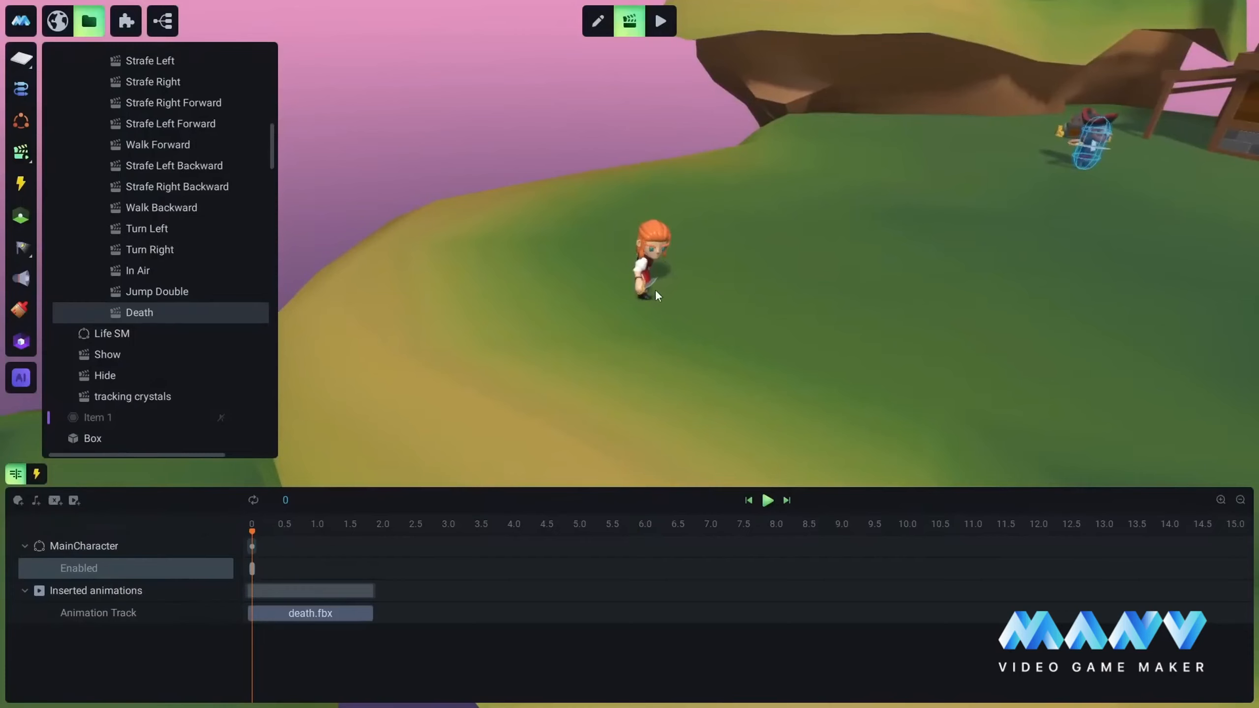
pyautogui.scroll(4, 128, 214)
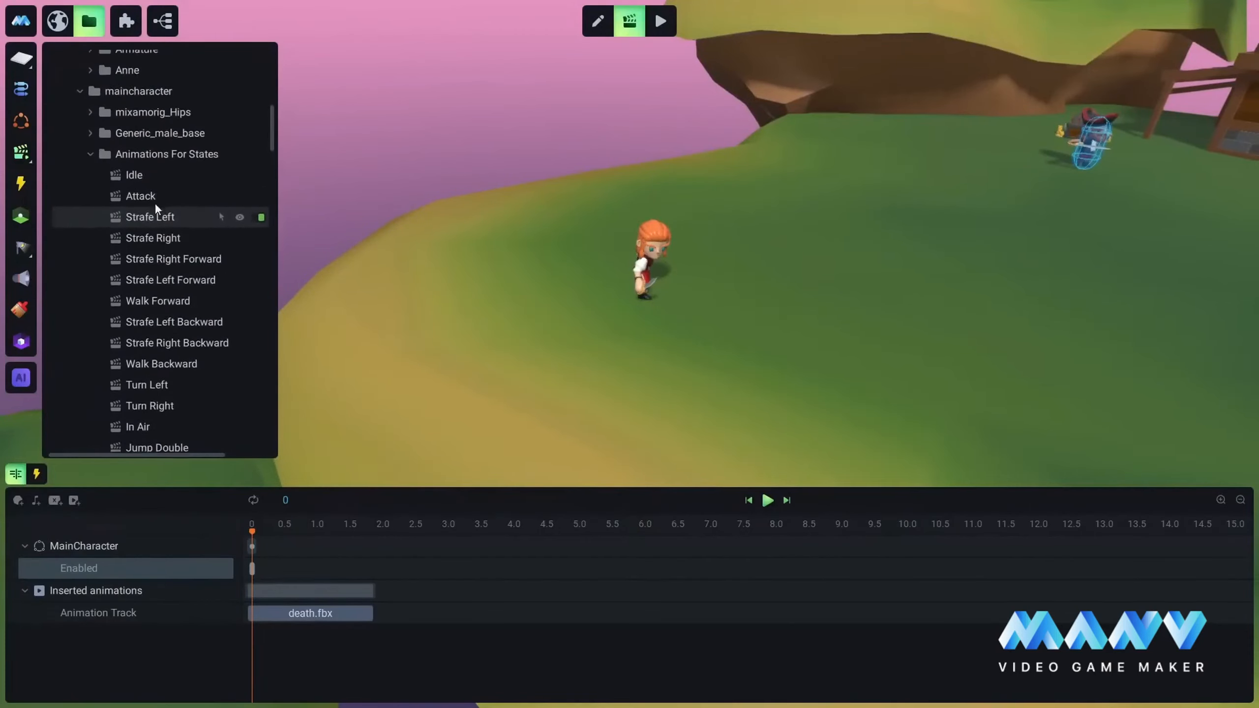
pyautogui.rightClick(147, 171)
pyautogui.click(210, 191)
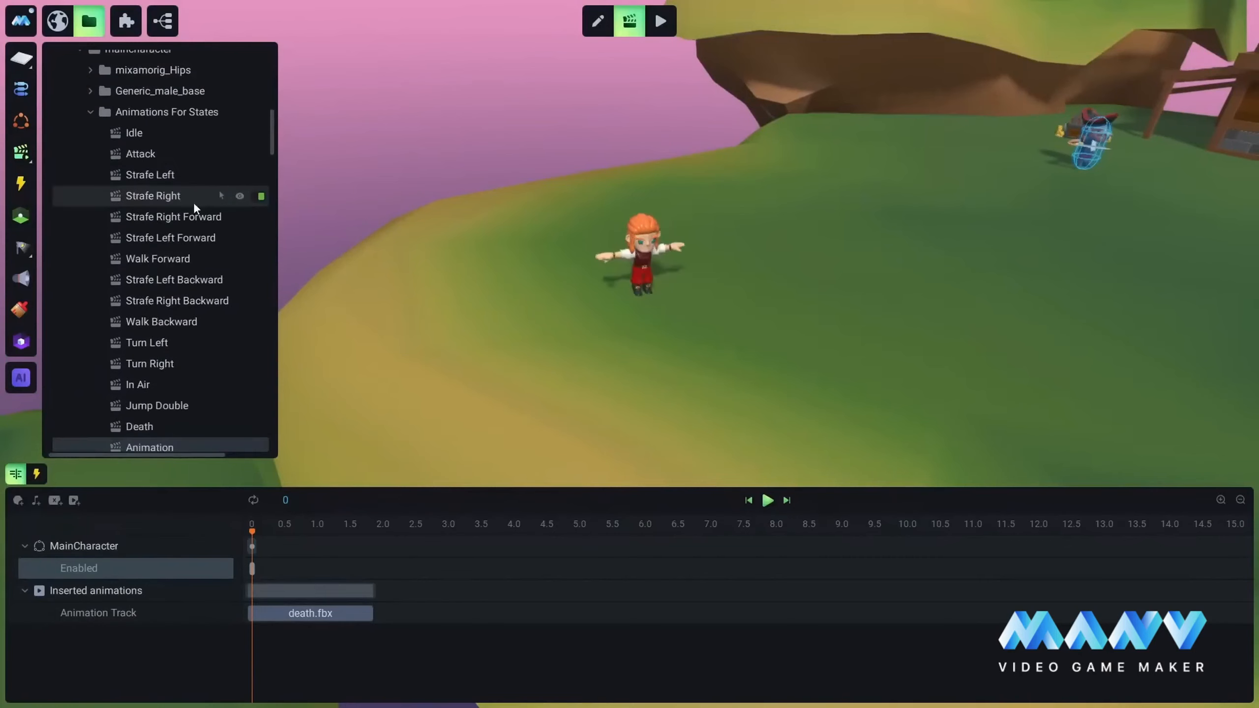
pyautogui.scroll(-3, 149, 218)
pyautogui.scroll(-2, 144, 248)
pyautogui.rightClick(149, 286)
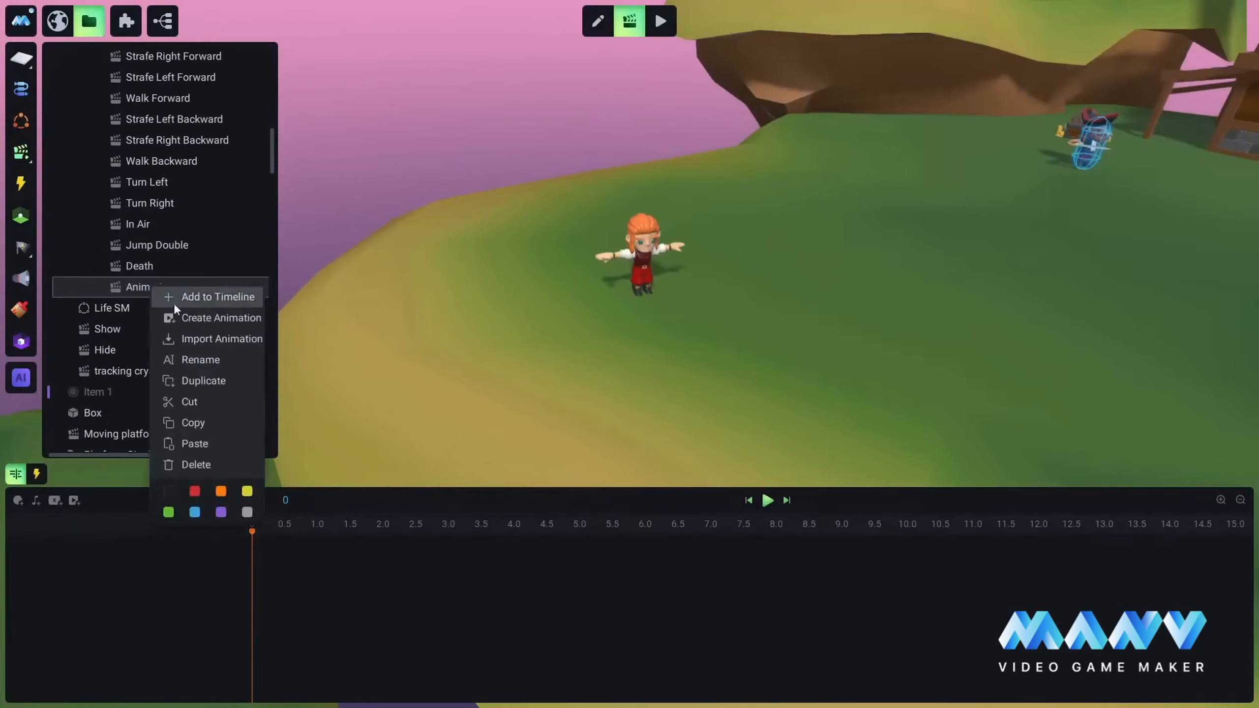
pyautogui.click(199, 357)
pyautogui.write('Respawn')
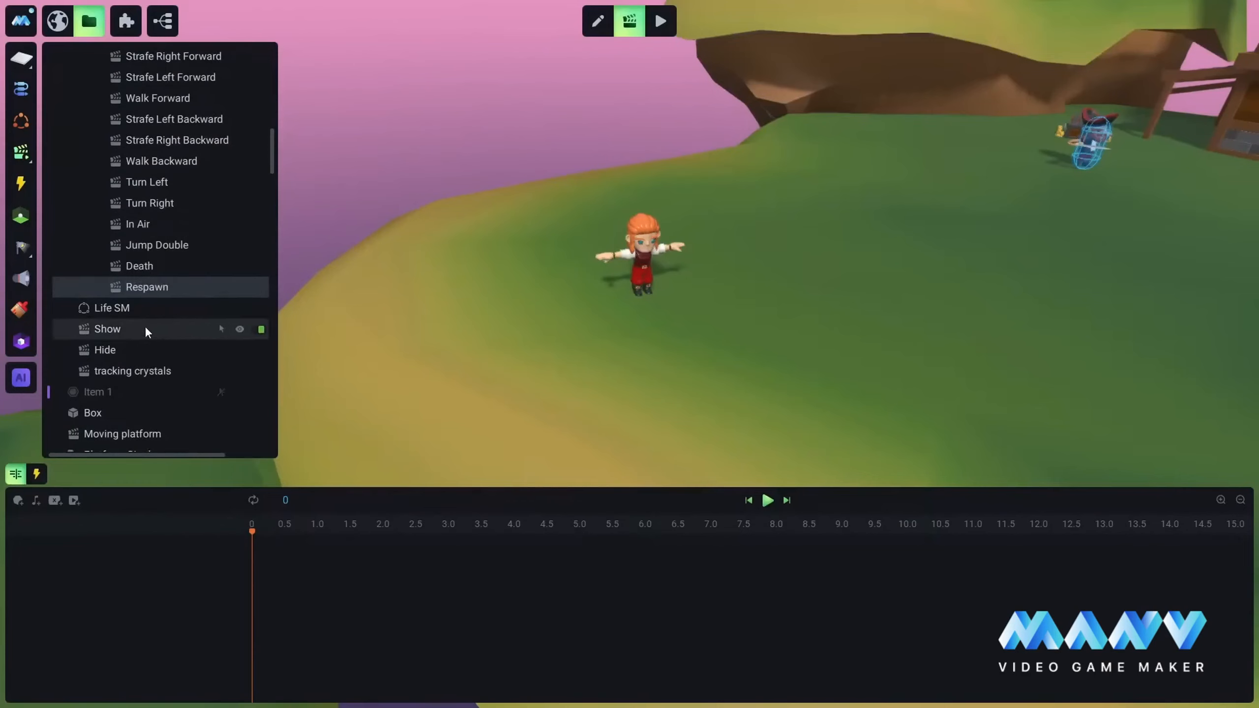
# Step: Add the top-level MainCharacter object to the Respawn animation's timeline
pyautogui.scroll(5, 141, 325)
pyautogui.scroll(3, 151, 203)
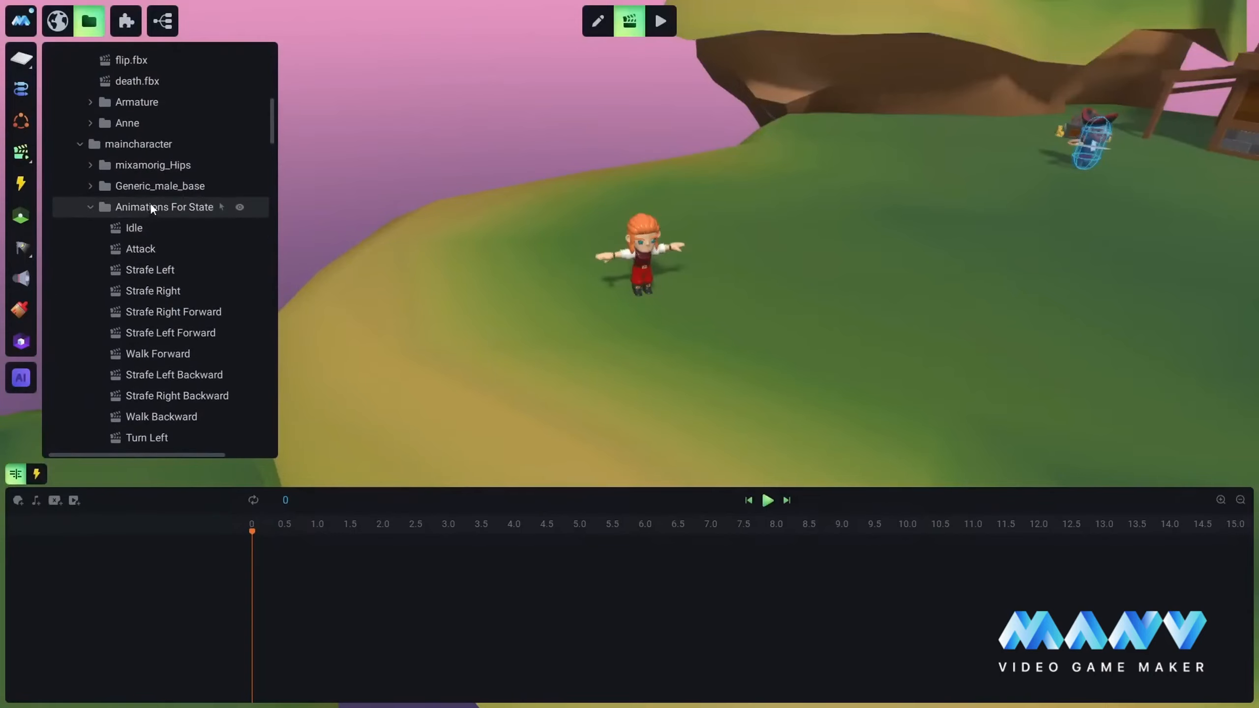
pyautogui.rightClick(128, 230)
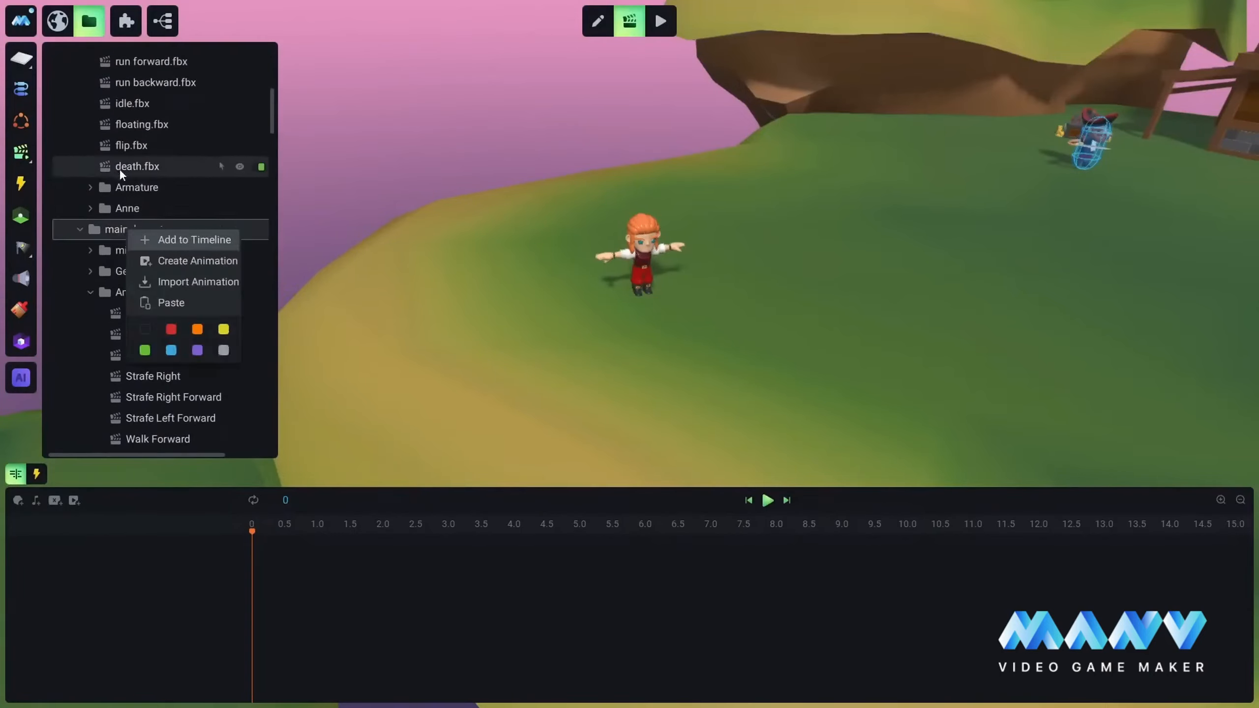
pyautogui.scroll(7, 128, 168)
pyautogui.scroll(1, 130, 151)
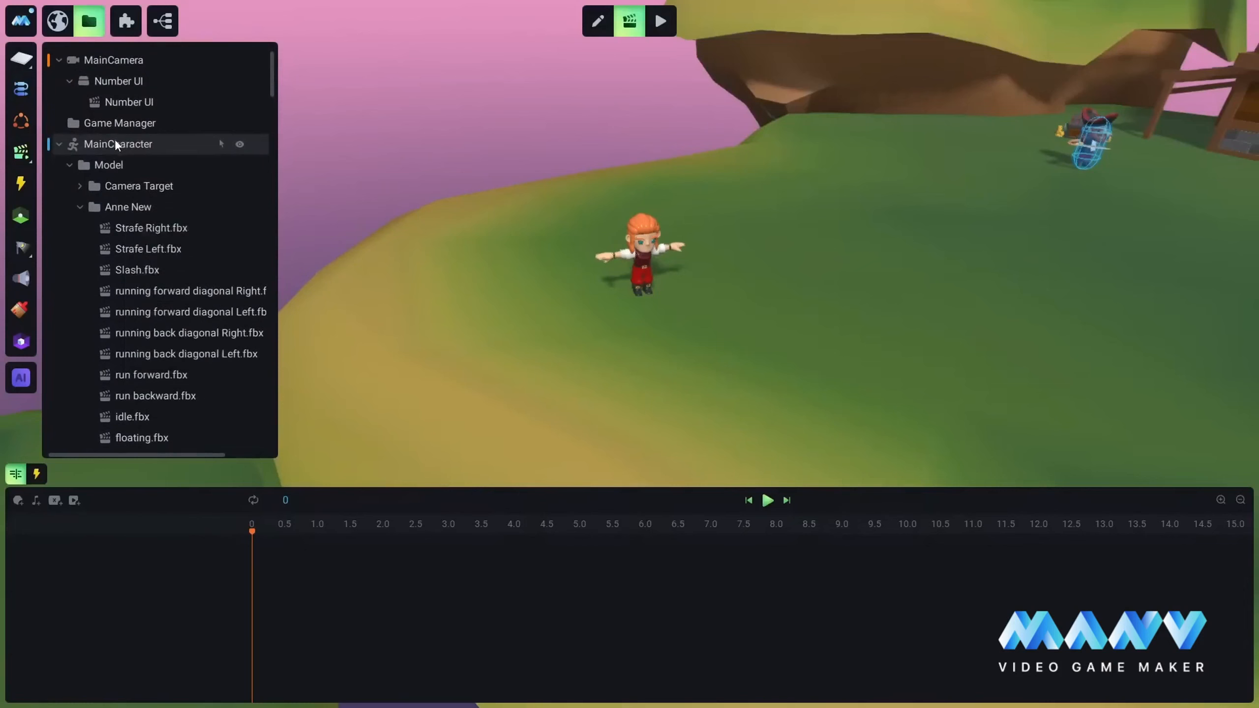
pyautogui.rightClick(114, 140)
pyautogui.click(169, 152)
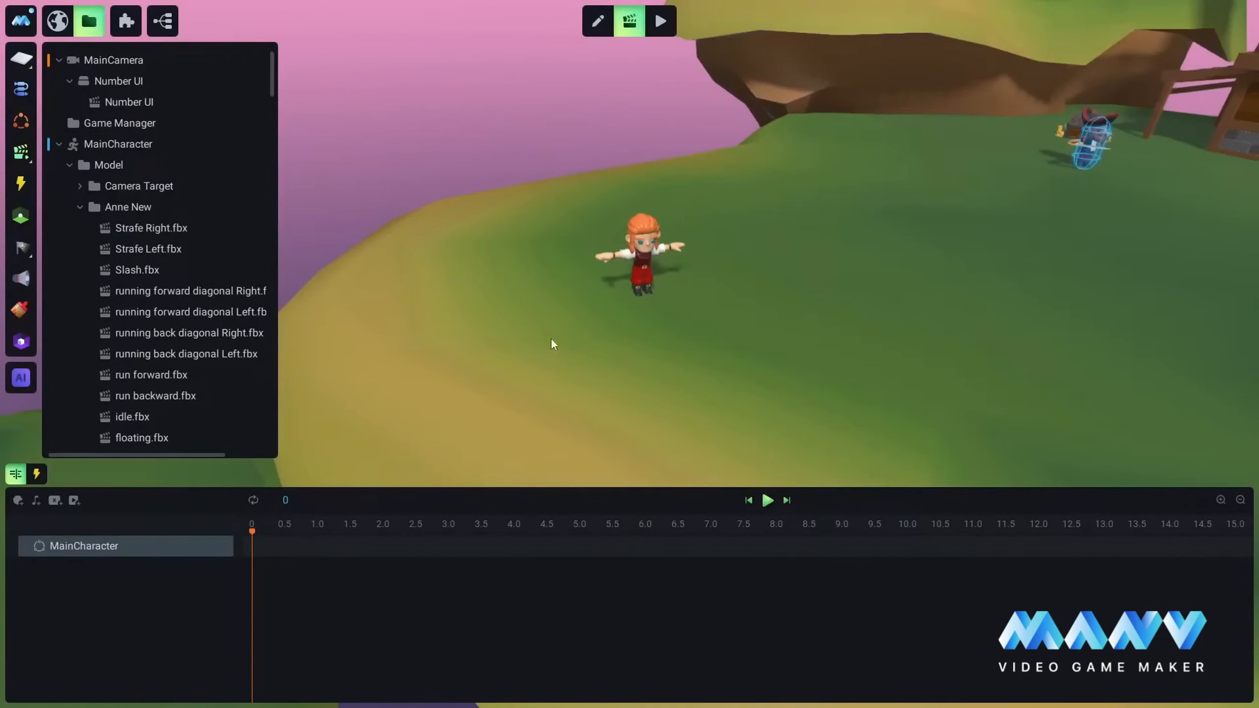
# Step: Add Position X, Position Y and Position Z tracks for MainCharacter in the Respawn timeline
pyautogui.moveTo(828, 296); pyautogui.dragTo(711, 321, button='right')
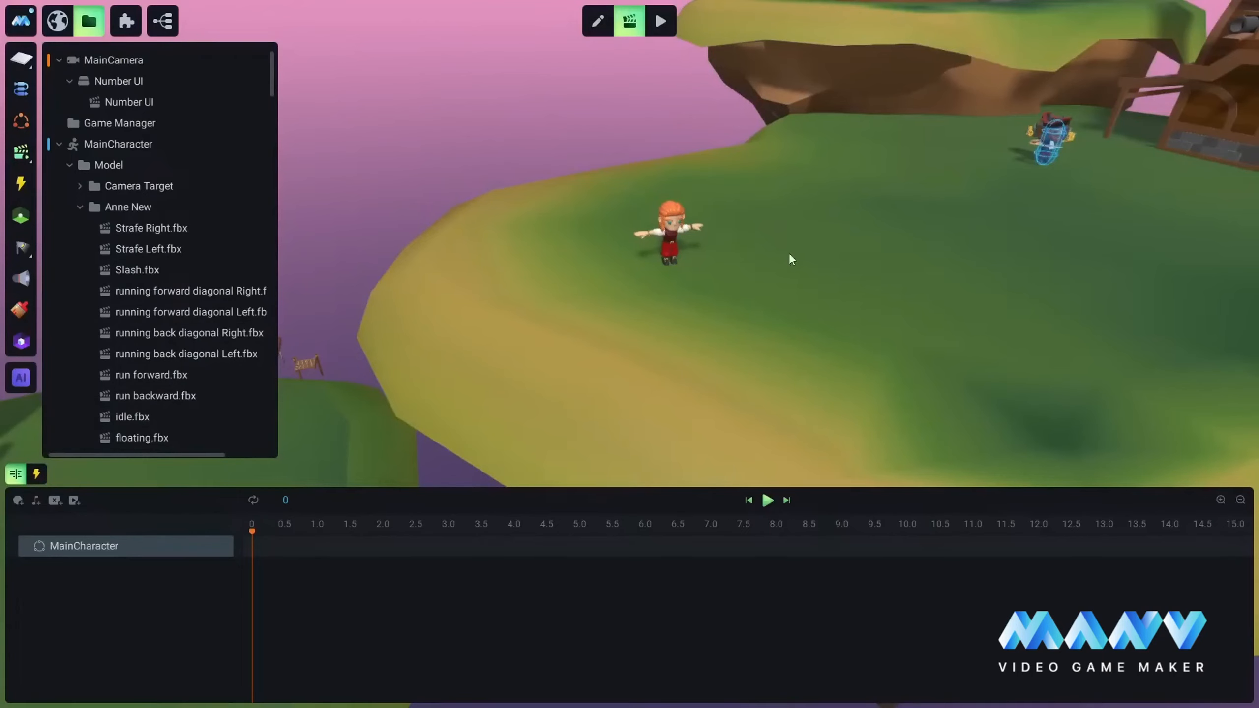
pyautogui.moveTo(792, 257); pyautogui.dragTo(848, 211, button='right')
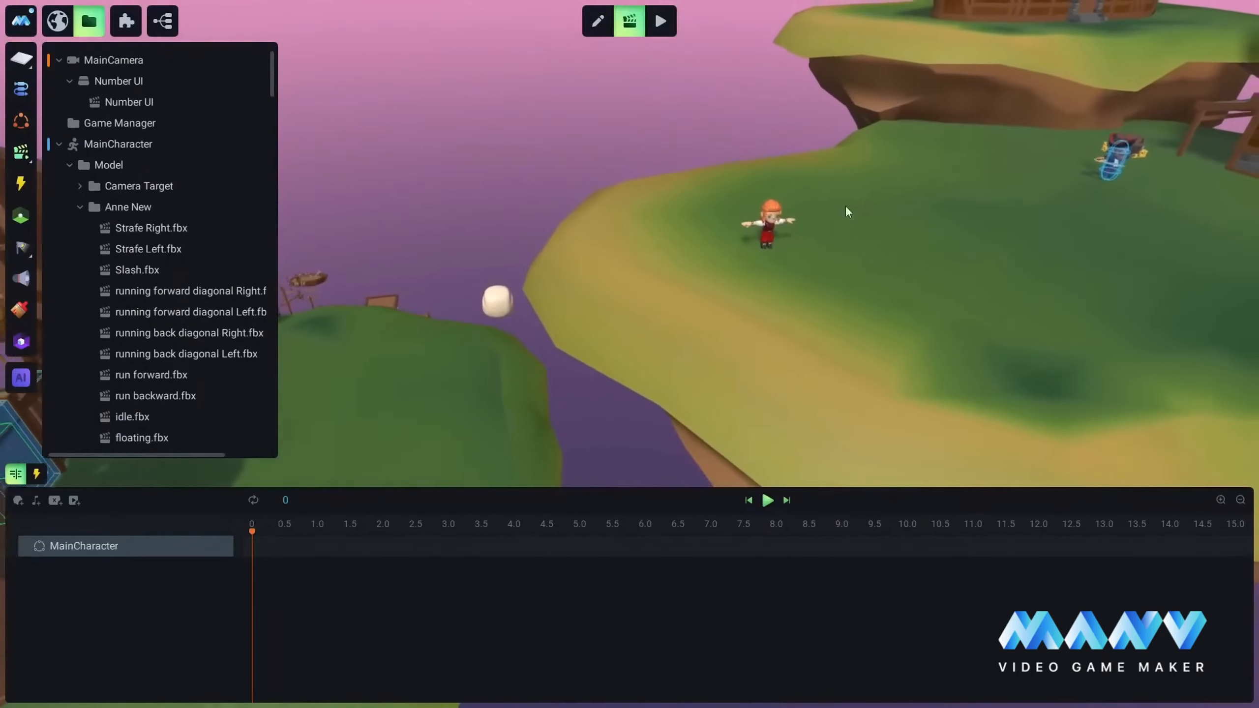
pyautogui.rightClick(202, 548)
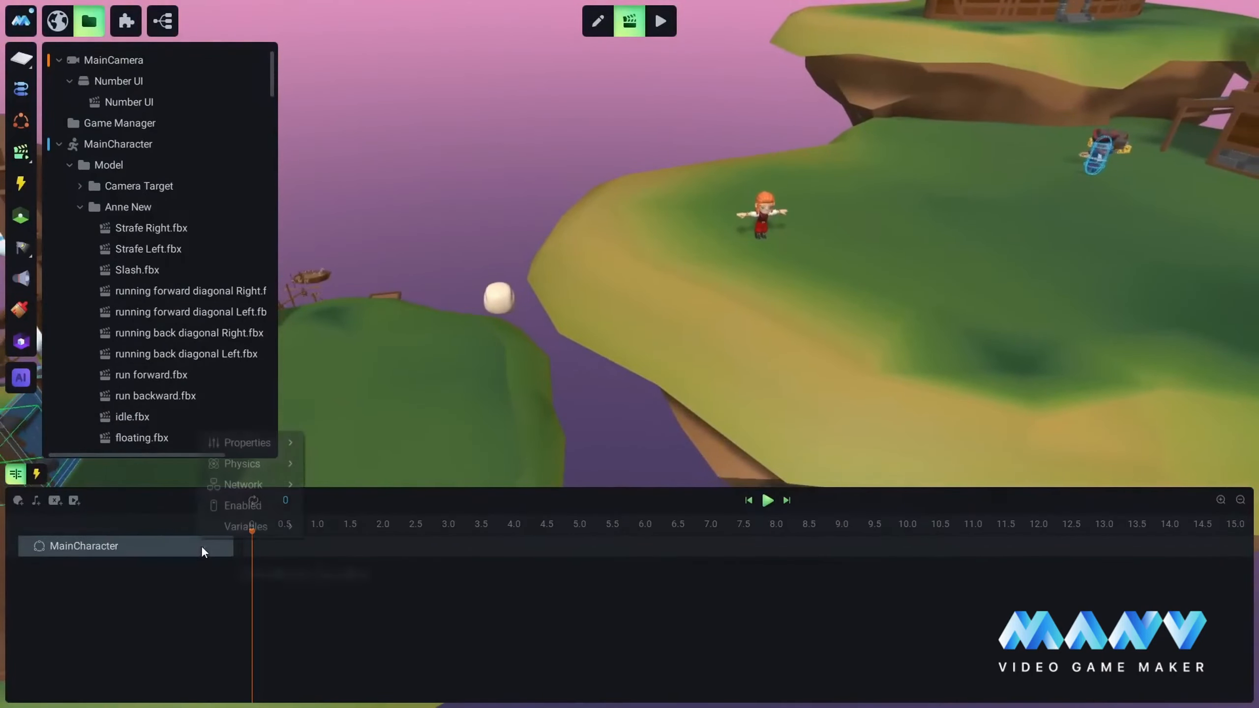
pyautogui.moveTo(243, 443)
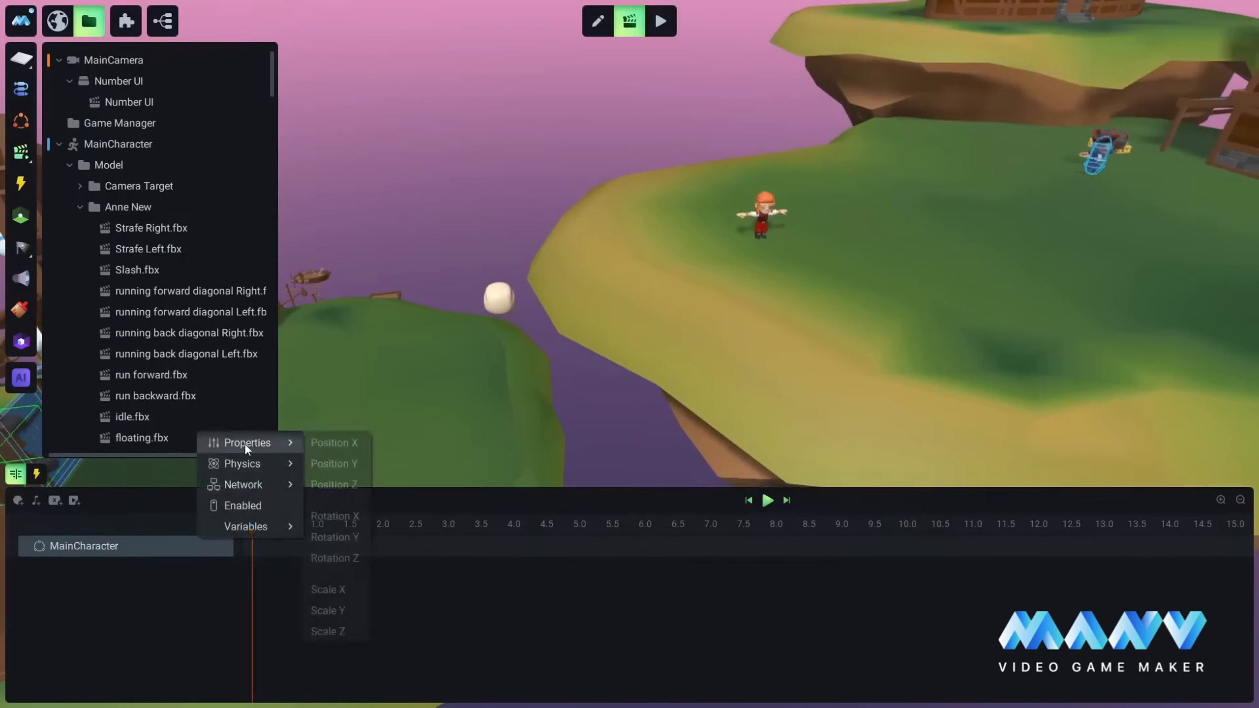
pyautogui.click(339, 443)
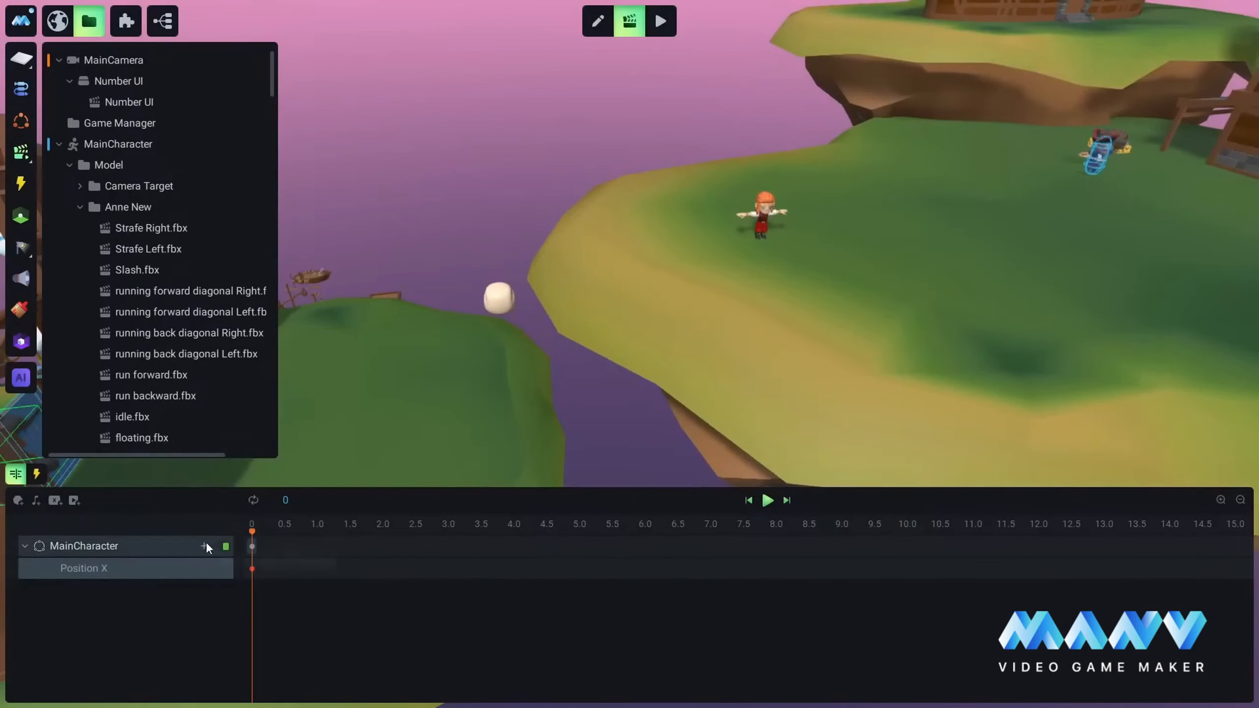
pyautogui.click(205, 546)
pyautogui.moveTo(257, 444)
pyautogui.click(346, 465)
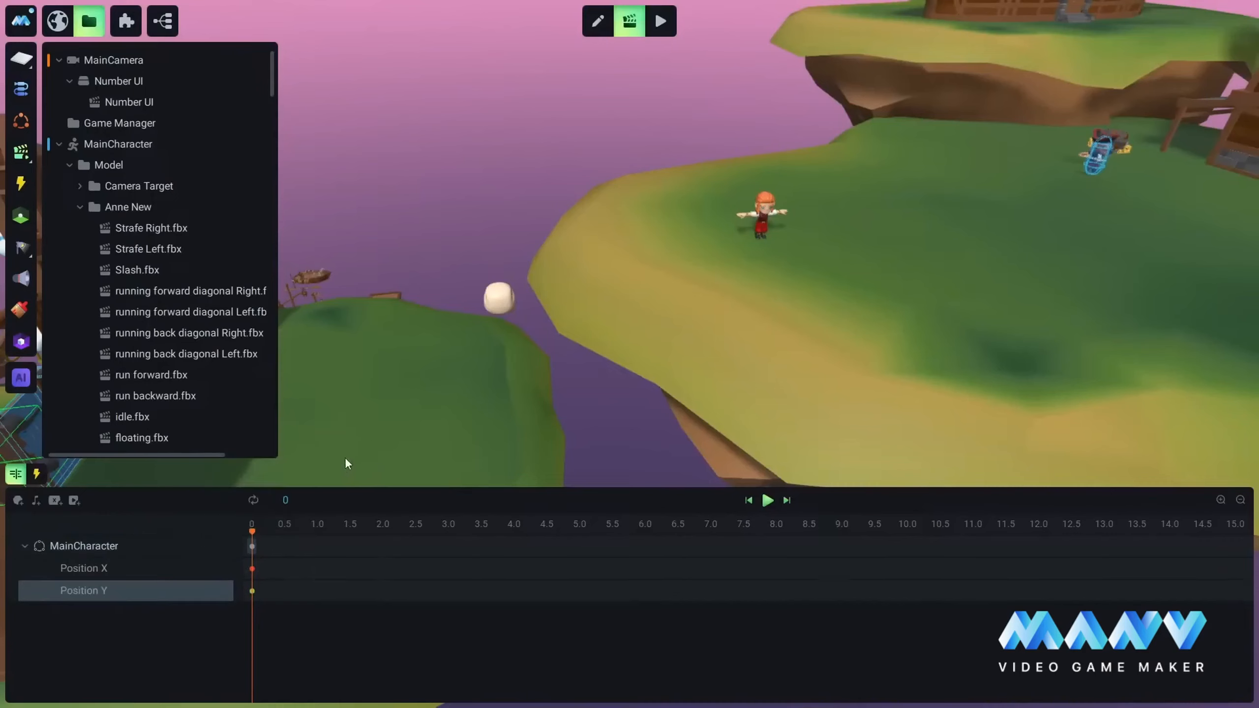
pyautogui.click(204, 546)
pyautogui.moveTo(238, 443)
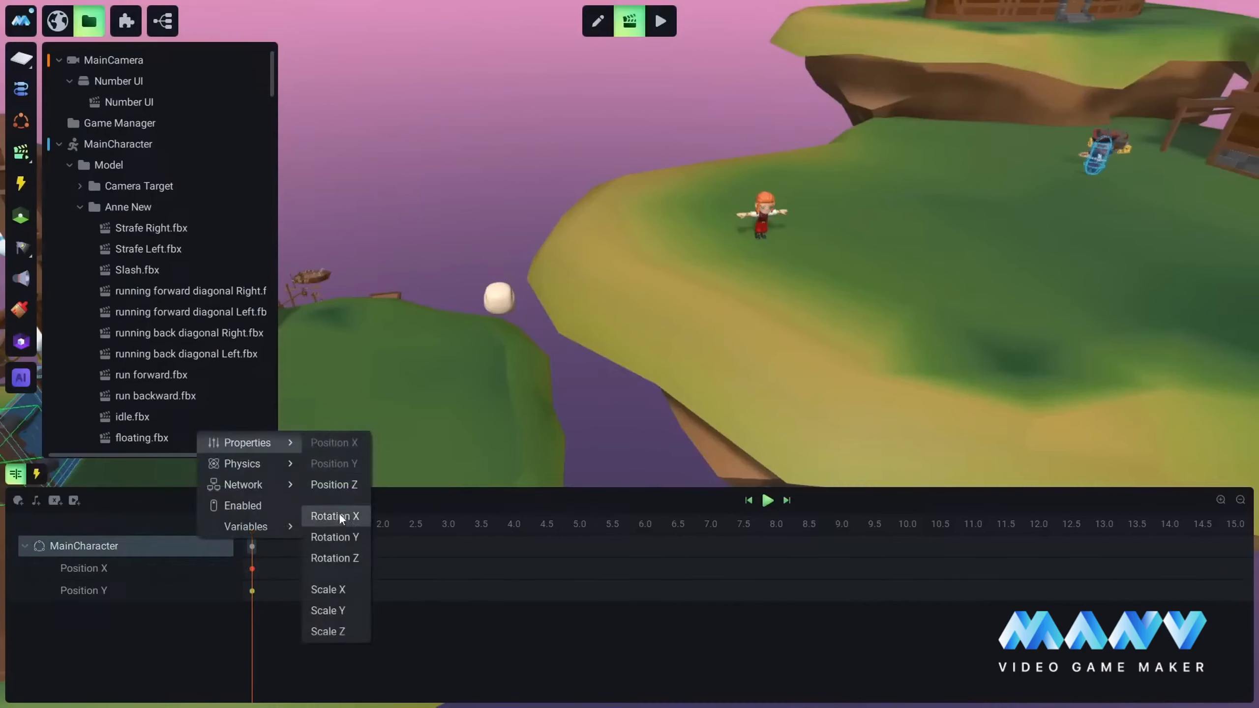
pyautogui.click(346, 485)
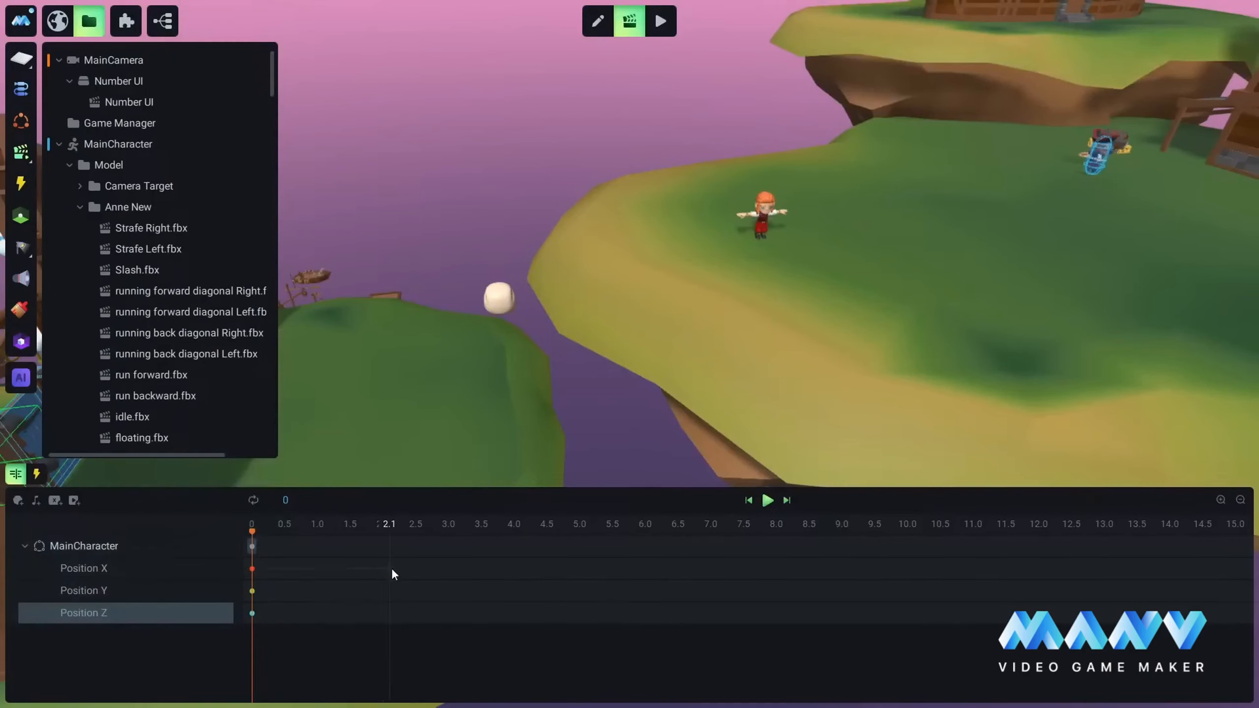
# Step: Set the Position X keyframe at 0 to getGlobalPositionX() of the entrance object in Pirate Platformer Assets, searching for "entran"
pyautogui.click(252, 569)
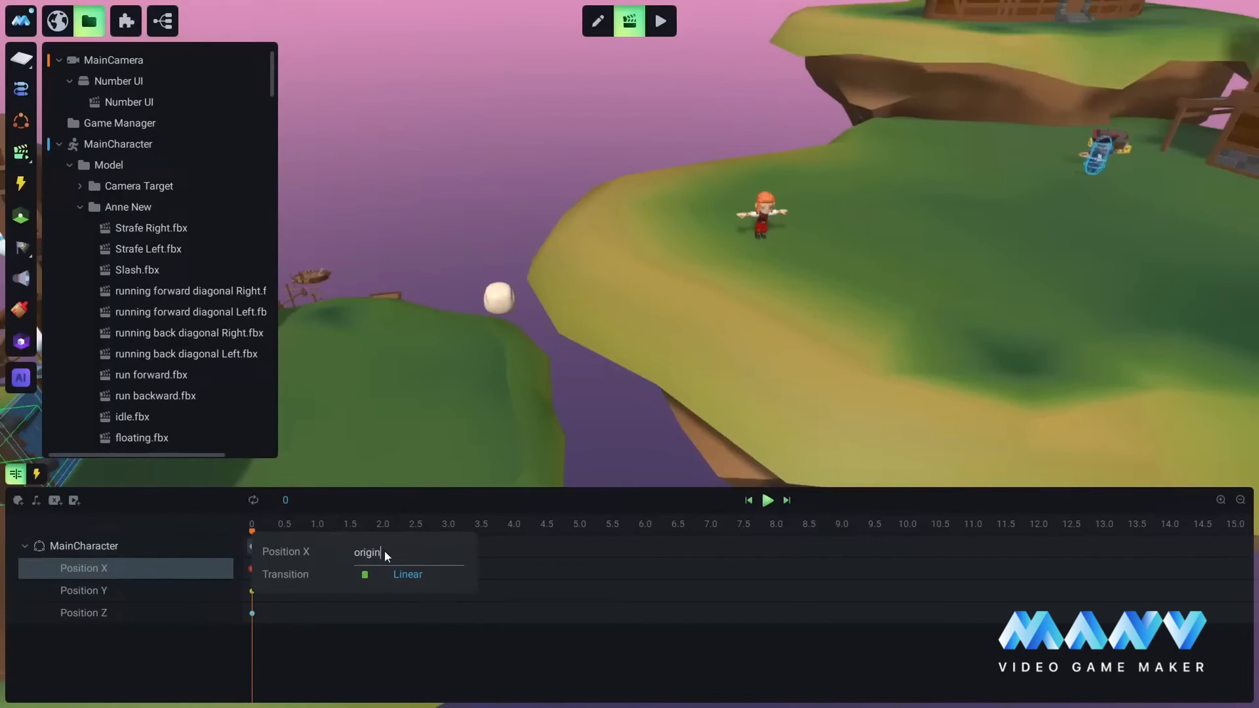
pyautogui.press('BackSpace')
pyautogui.press('BackSpace')
pyautogui.press('BackSpace')
pyautogui.press('BackSpace')
pyautogui.press('BackSpace')
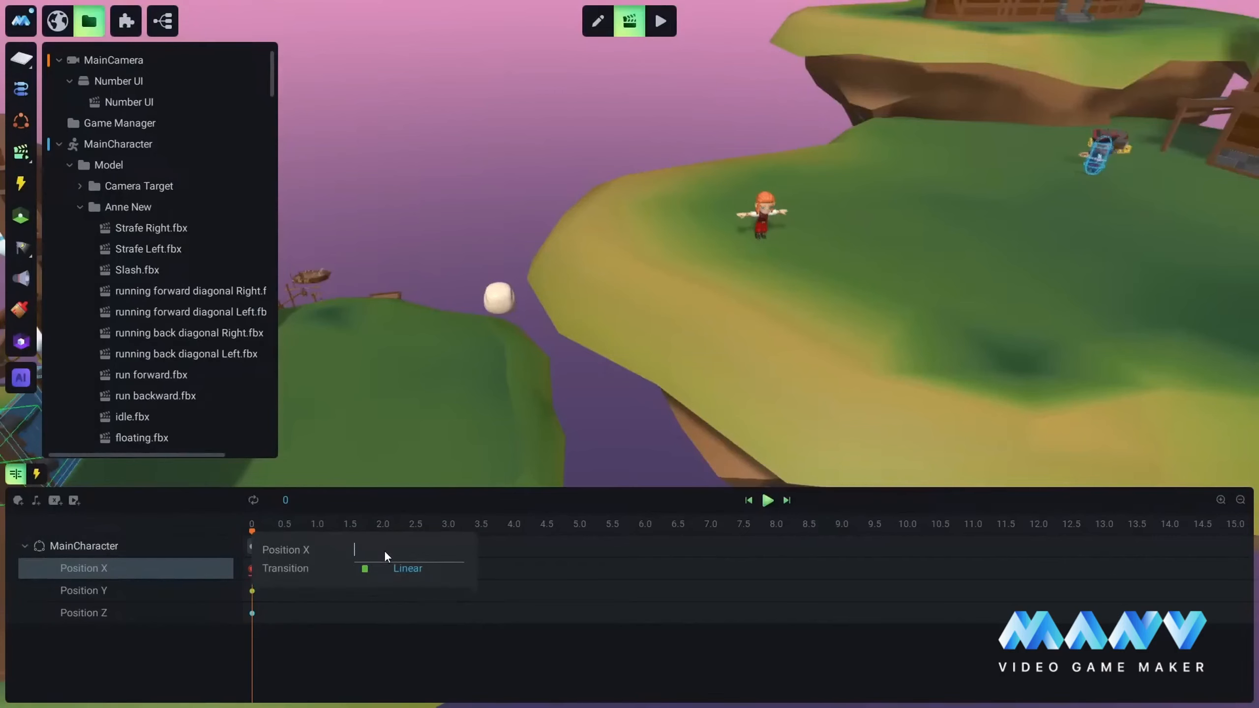
pyautogui.write('g')
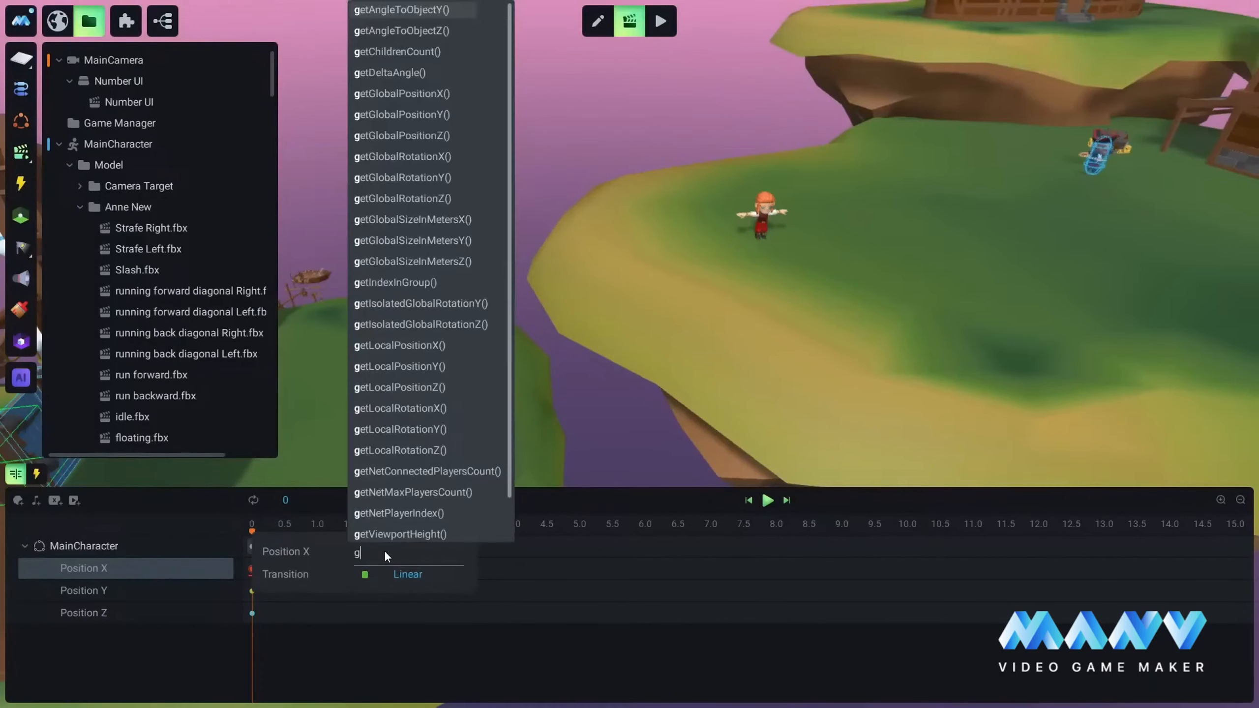
pyautogui.write('etglob')
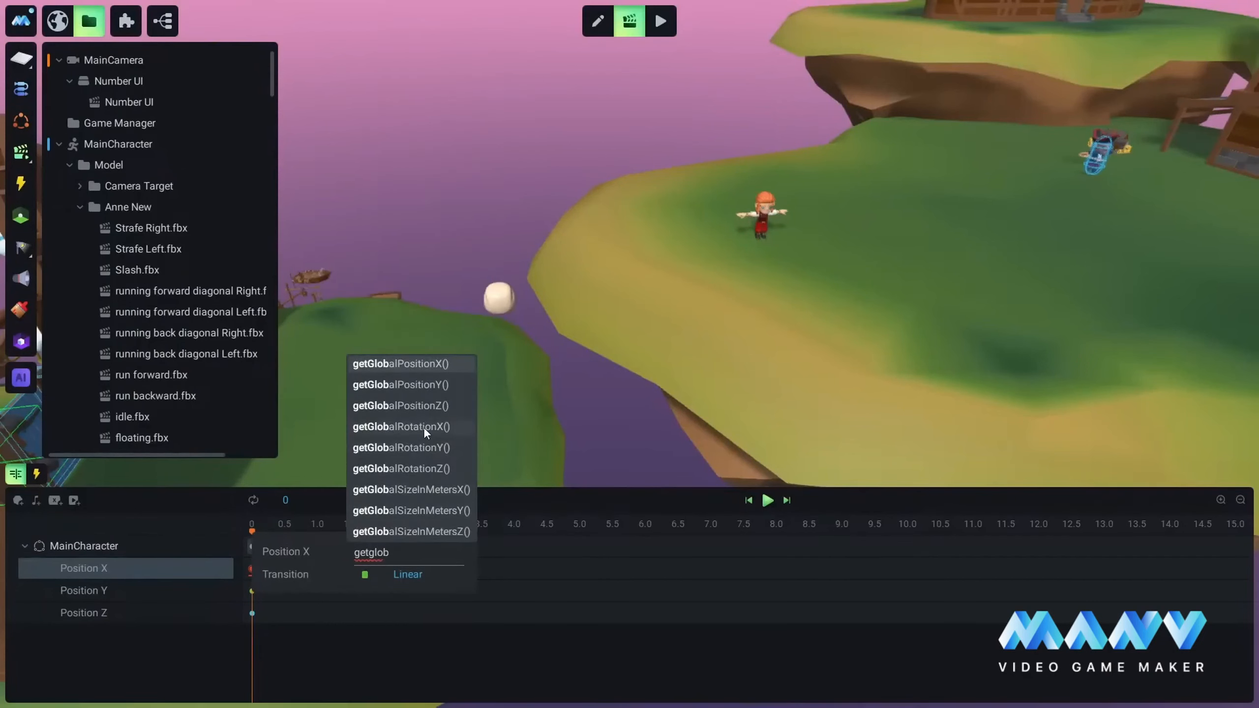
pyautogui.click(399, 365)
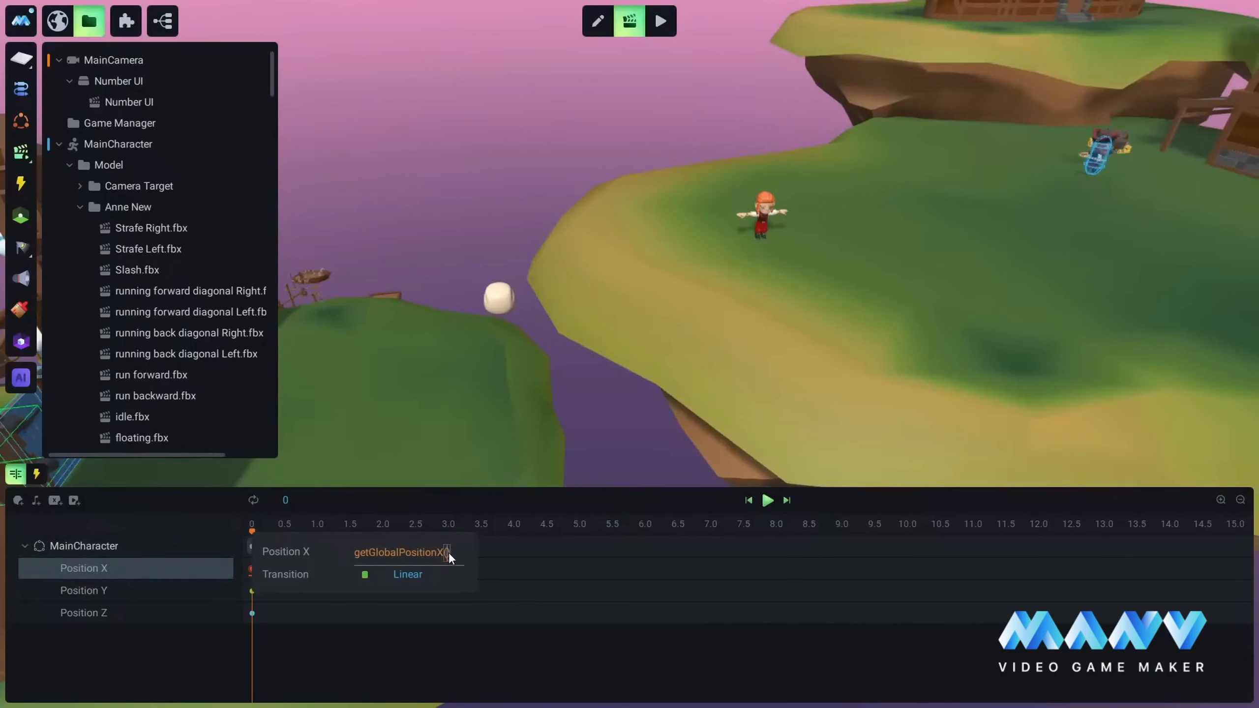
pyautogui.write('$0')
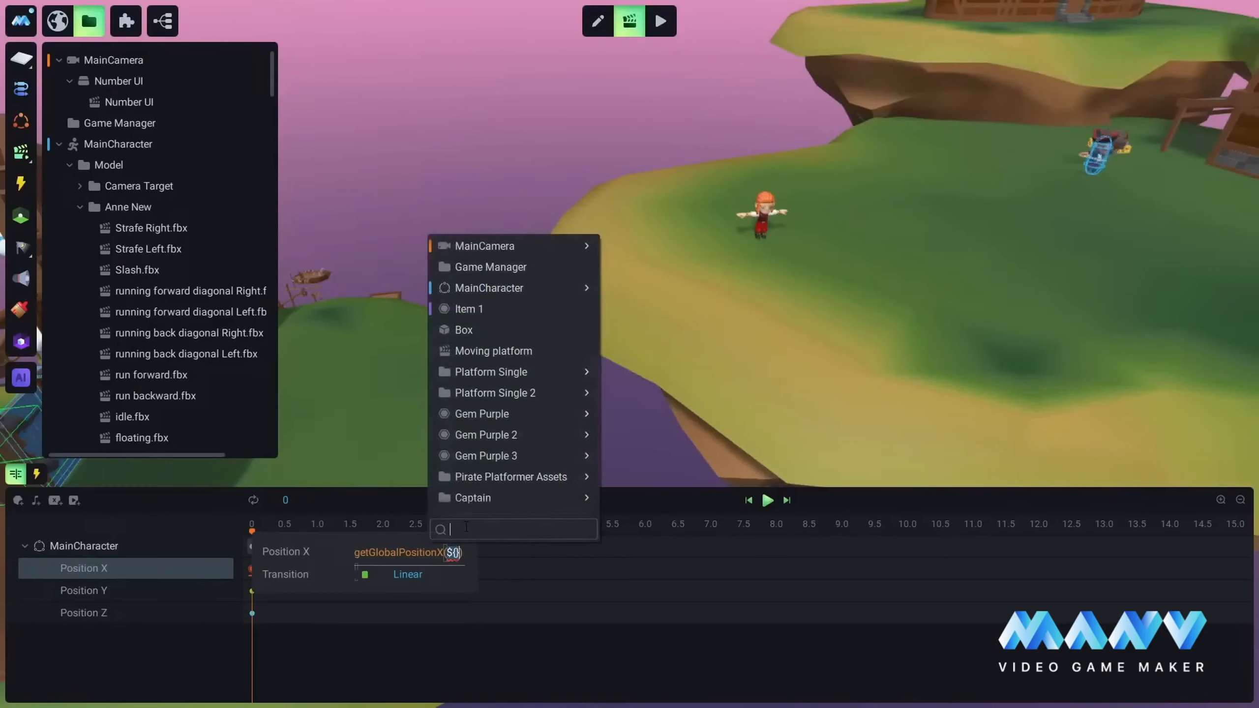
pyautogui.write('entran')
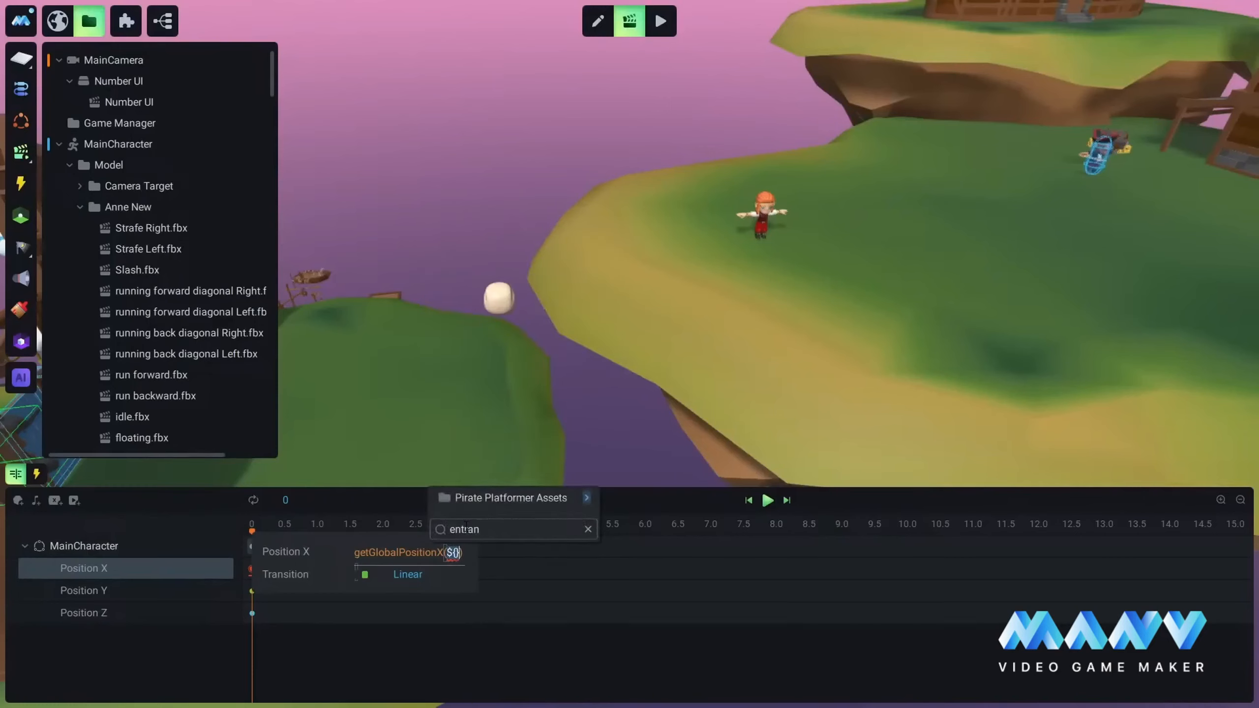
pyautogui.moveTo(497, 499)
pyautogui.moveTo(646, 501)
pyautogui.click(754, 502)
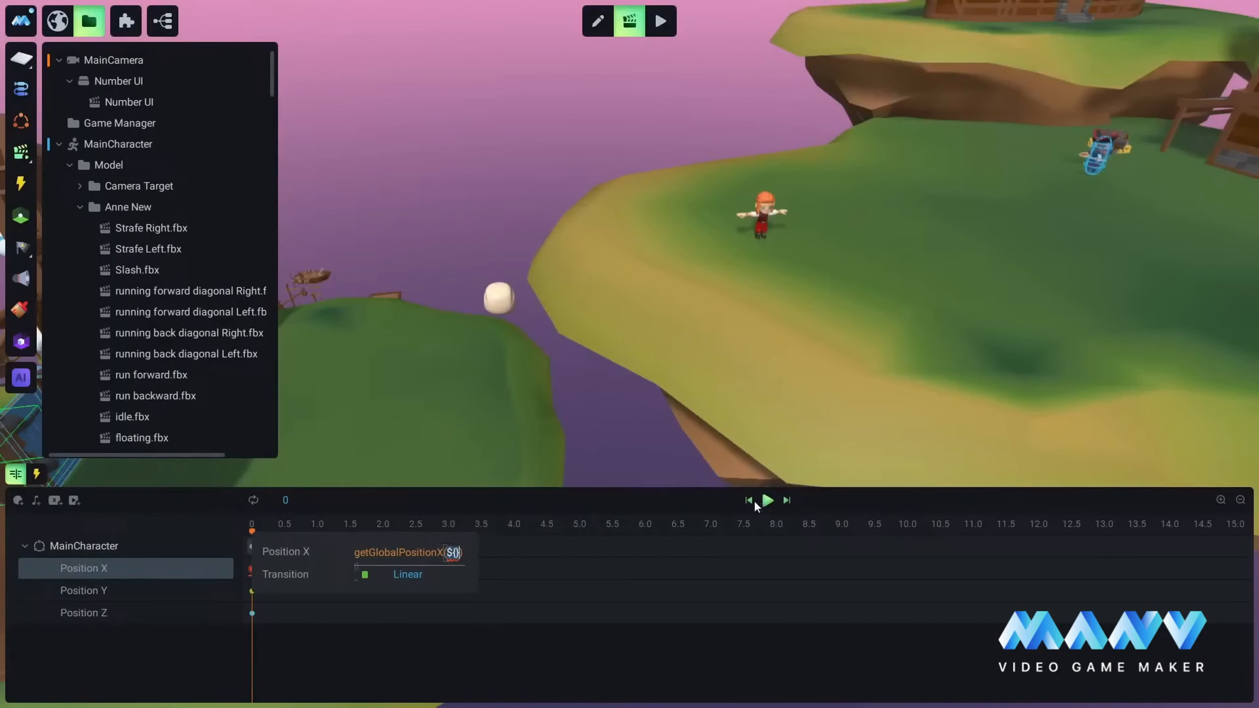
pyautogui.click(794, 387)
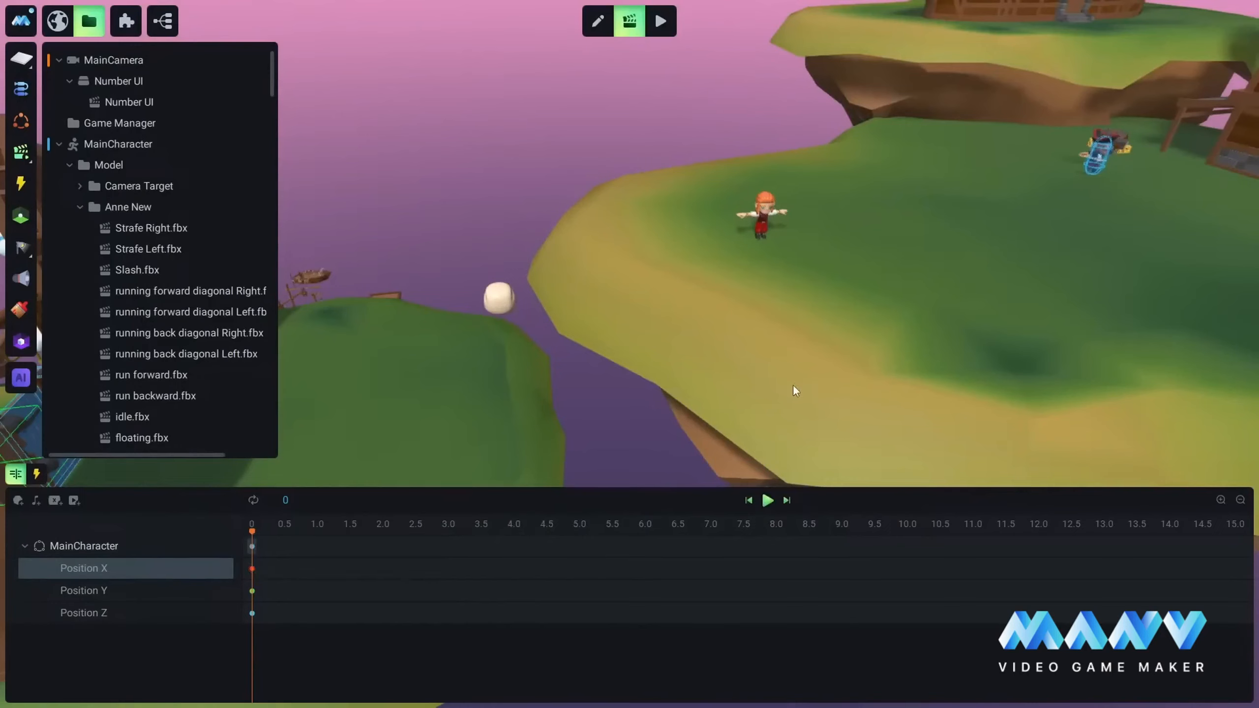
# Step: Set the Position Y keyframe at 0 to getGlobalPositionY() of the Entrance object in Pirate Platformer Assets, searching for "entra"
pyautogui.click(252, 590)
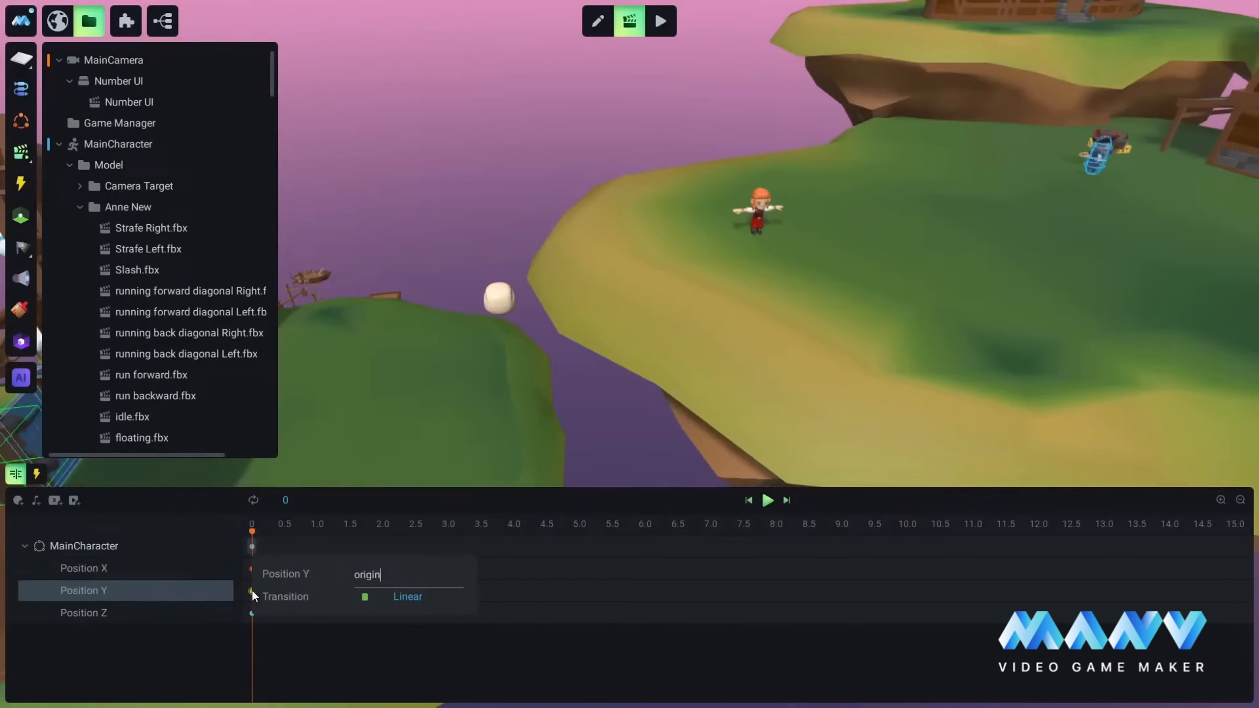
pyautogui.click(422, 566)
pyautogui.press('BackSpace')
pyautogui.press('BackSpace')
pyautogui.press('BackSpace')
pyautogui.press('BackSpace')
pyautogui.press('BackSpace')
pyautogui.press('BackSpace')
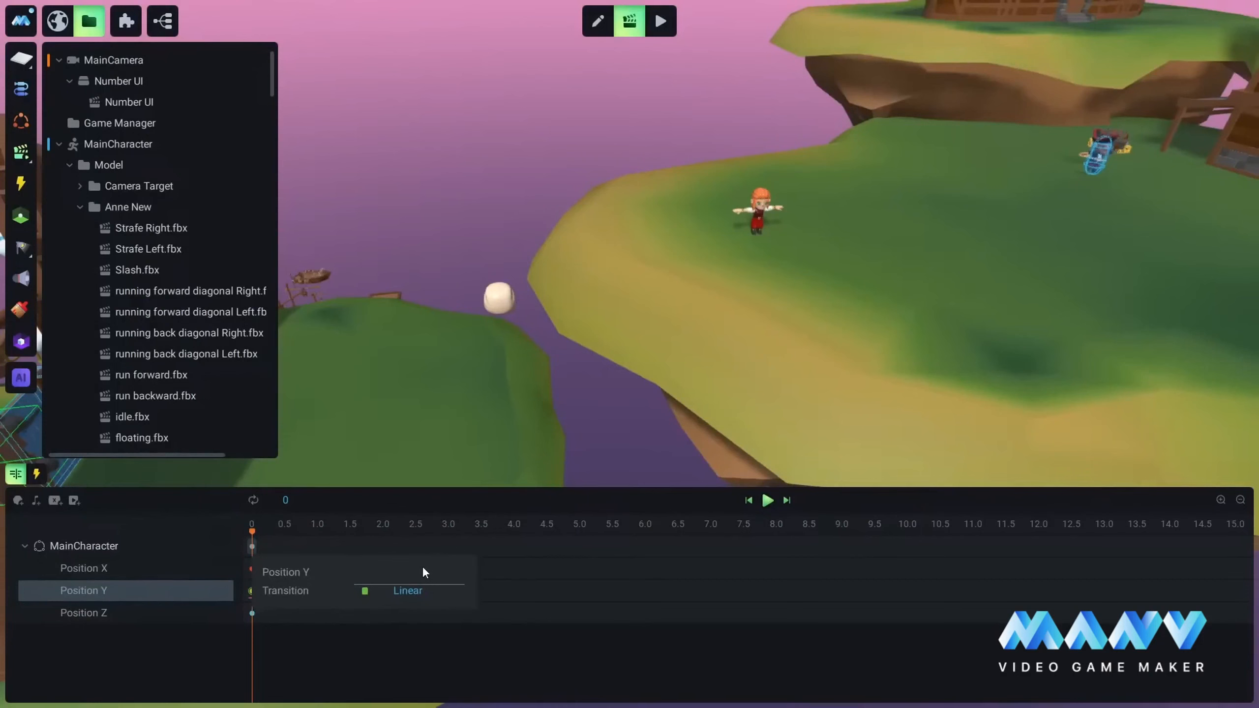
pyautogui.write('getglo')
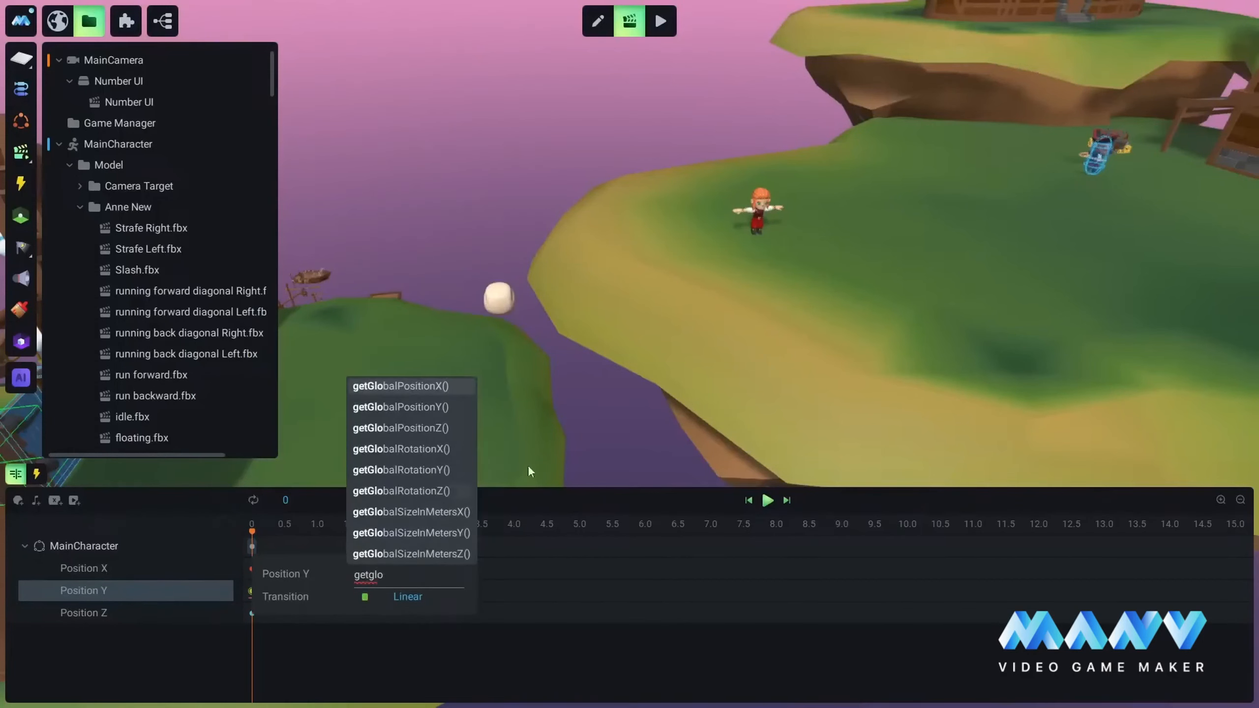
pyautogui.click(409, 412)
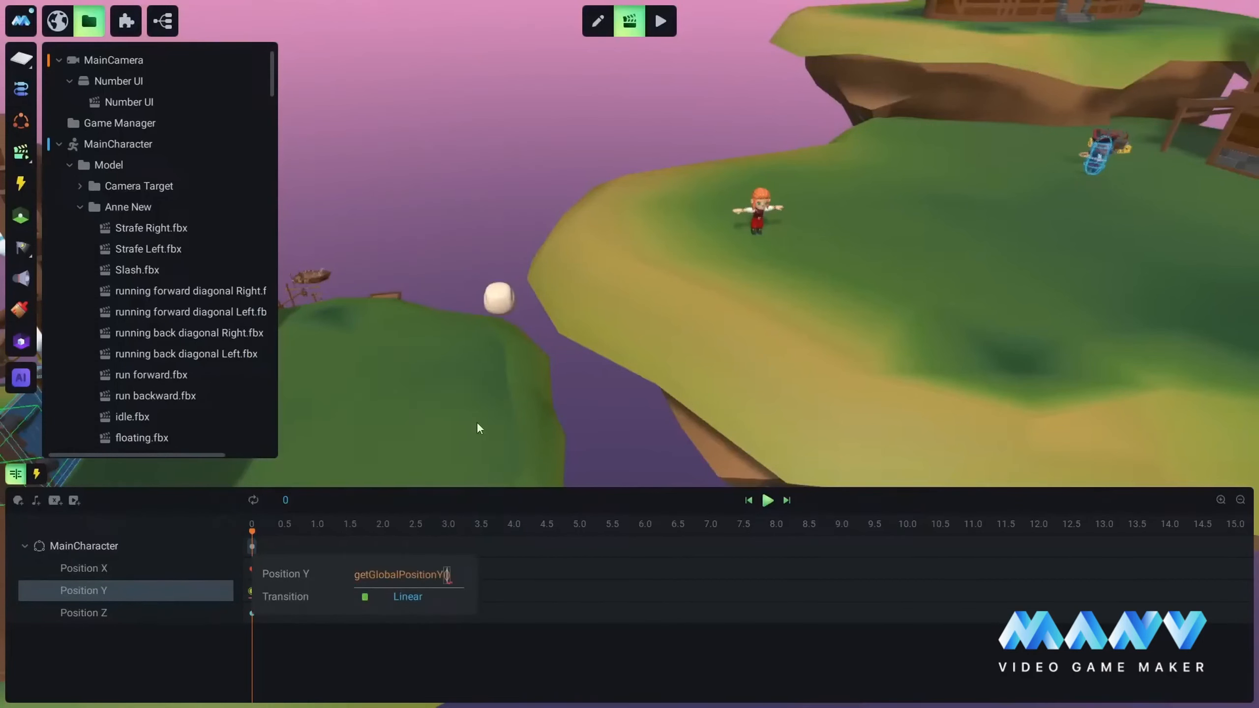
pyautogui.write('$0')
pyautogui.moveTo(485, 308)
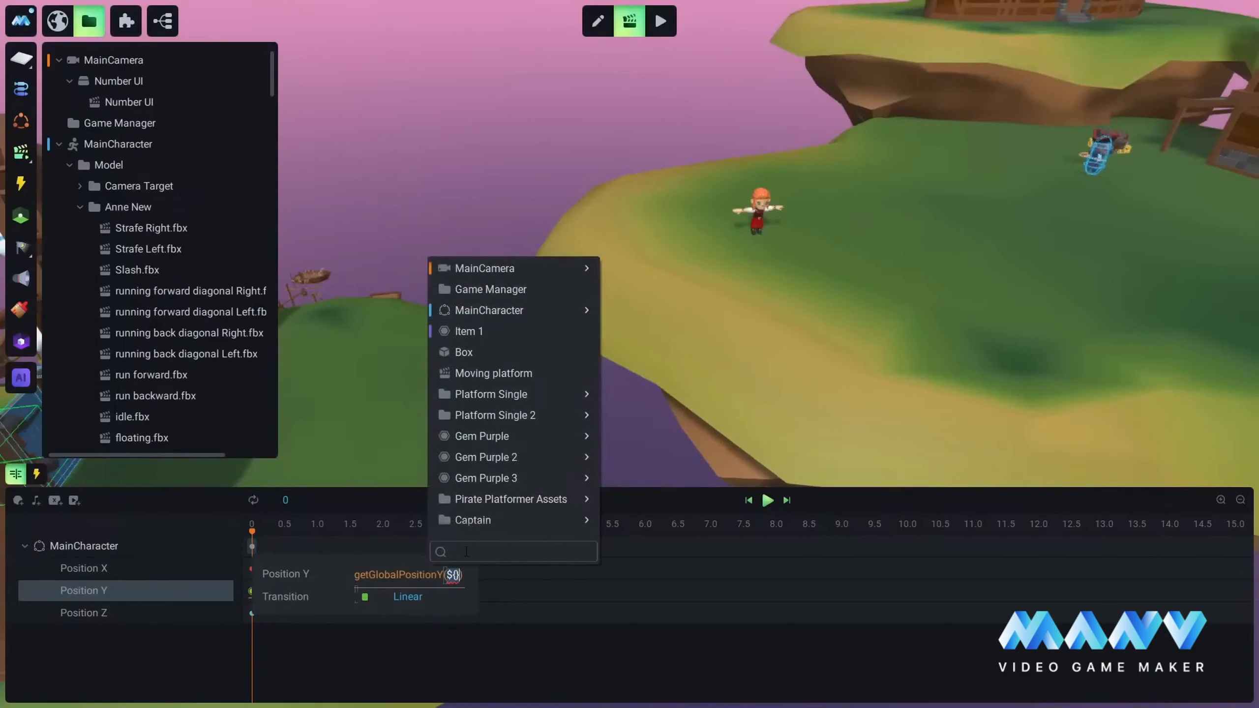
pyautogui.write('entra')
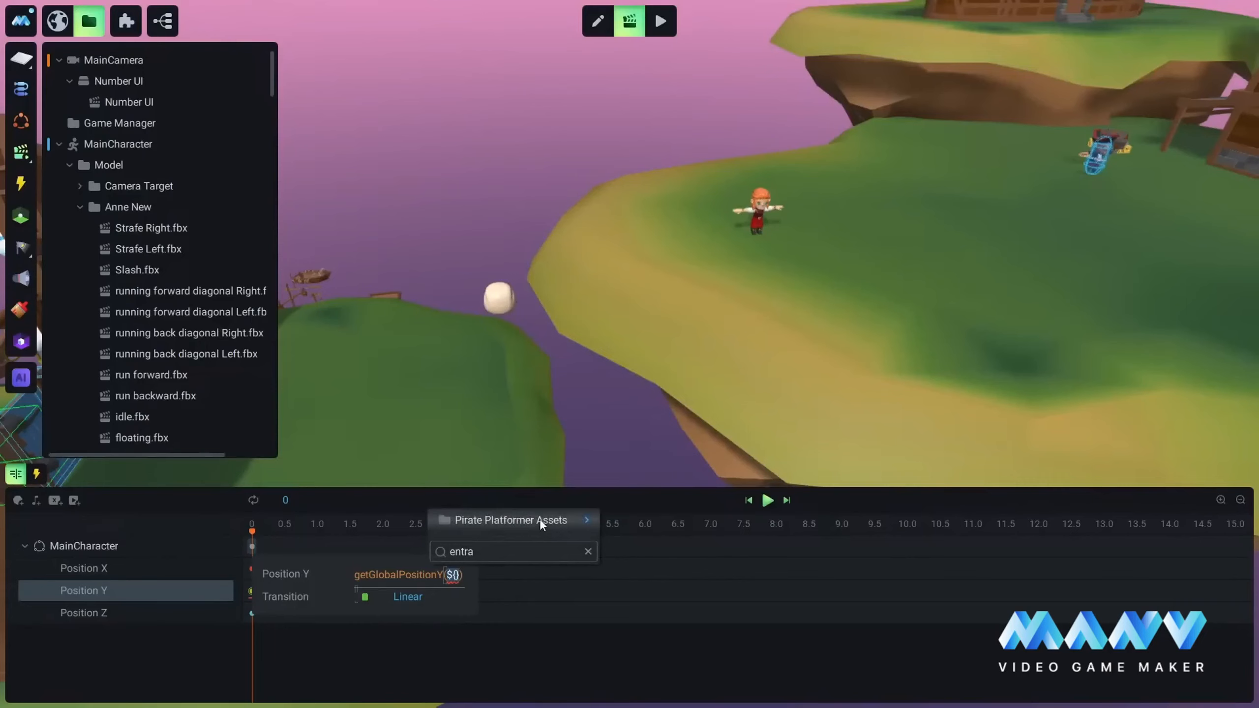
pyautogui.moveTo(539, 519)
pyautogui.moveTo(675, 521)
pyautogui.click(765, 522)
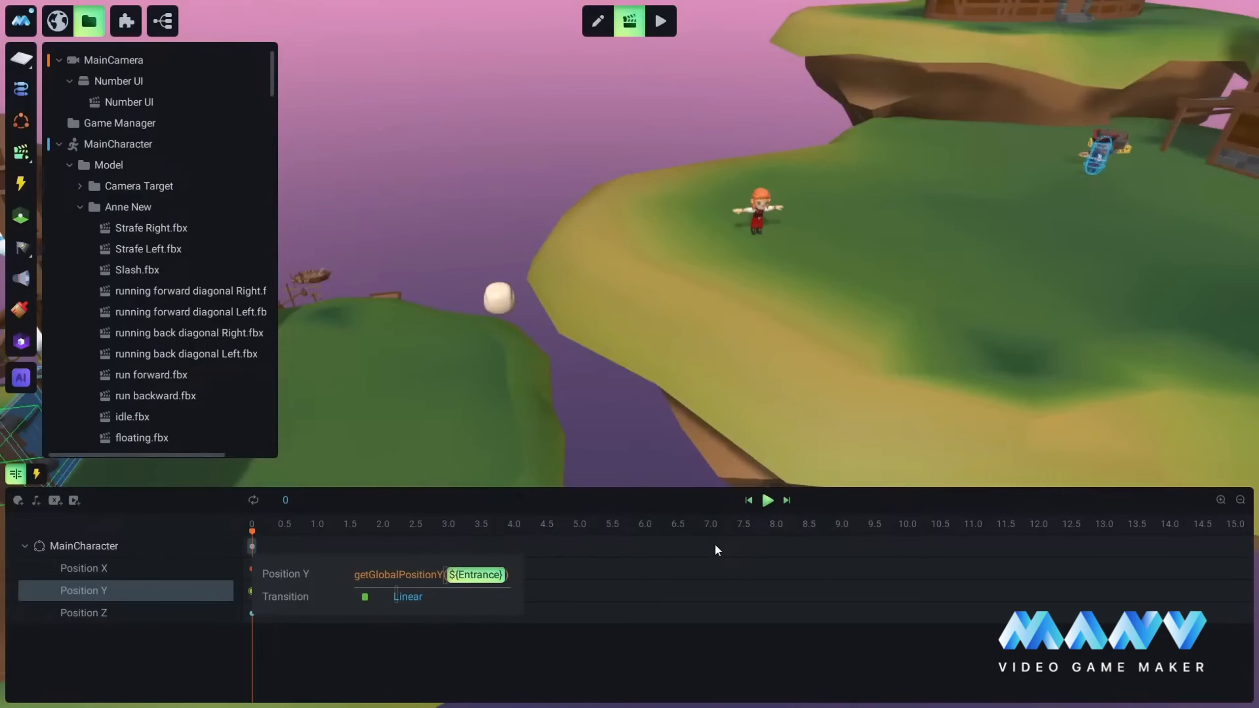
pyautogui.click(715, 546)
# Step: Set the Position Z keyframe at 0 to getGlobalPositionZ() of the Entrance object under Pirate Platformer Assets > Gate, and save the project
pyautogui.click(252, 613)
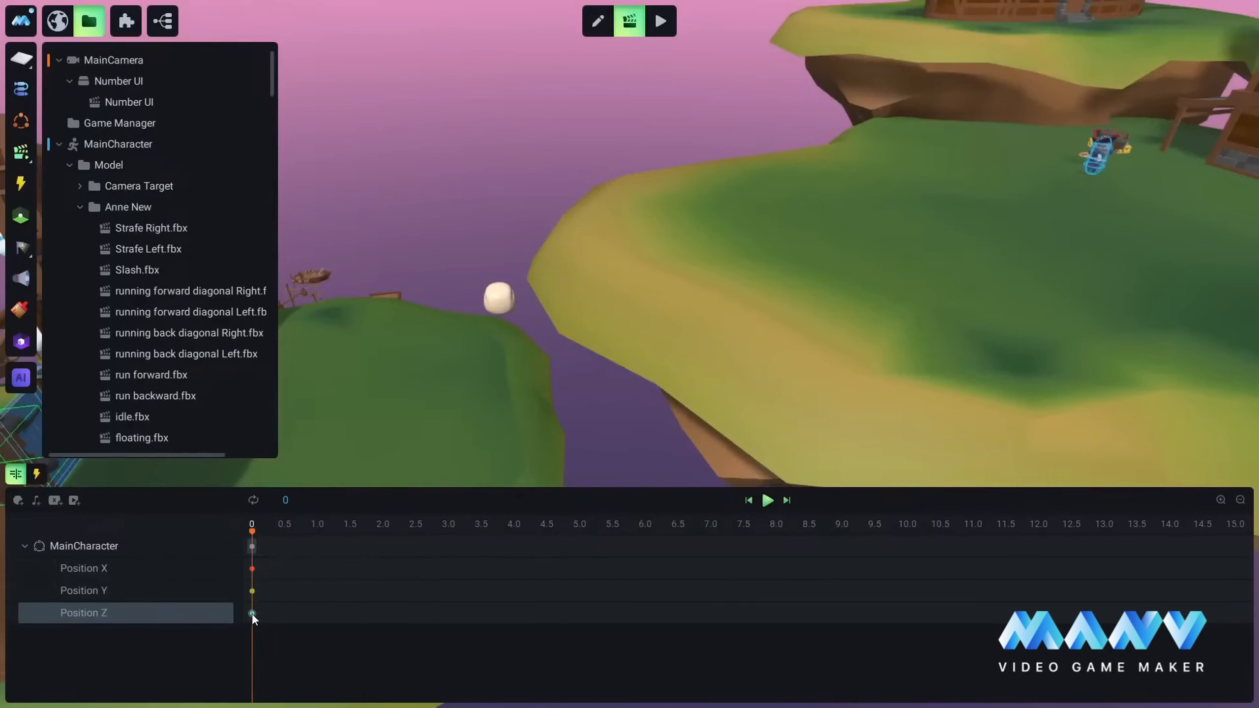
pyautogui.press('BackSpace')
pyautogui.press('BackSpace')
pyautogui.press('BackSpace')
pyautogui.press('BackSpace')
pyautogui.press('BackSpace')
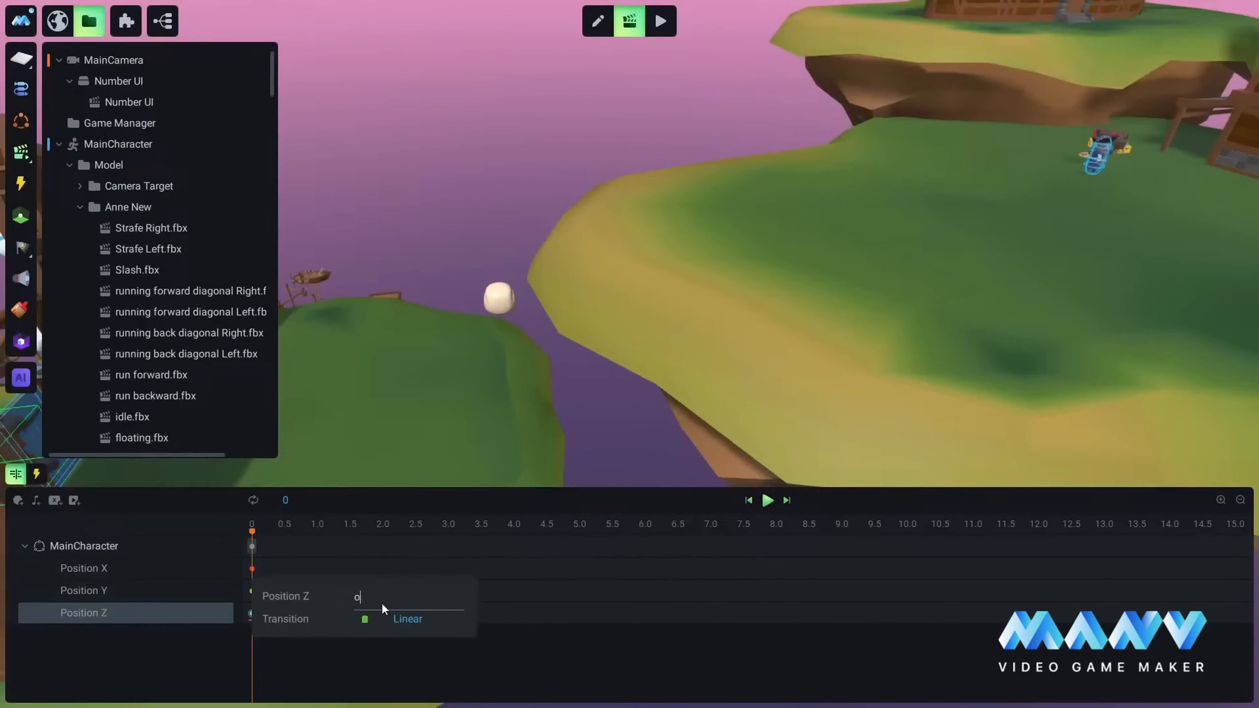
pyautogui.write('getglo')
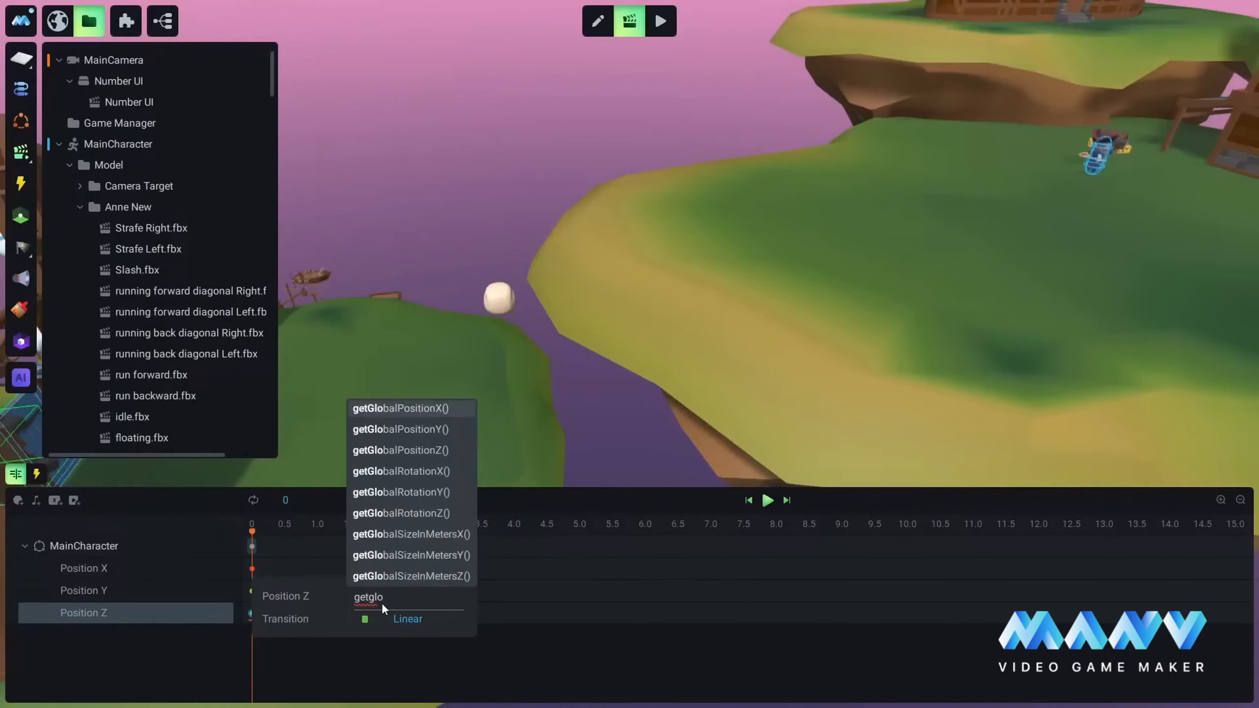
pyautogui.click(411, 451)
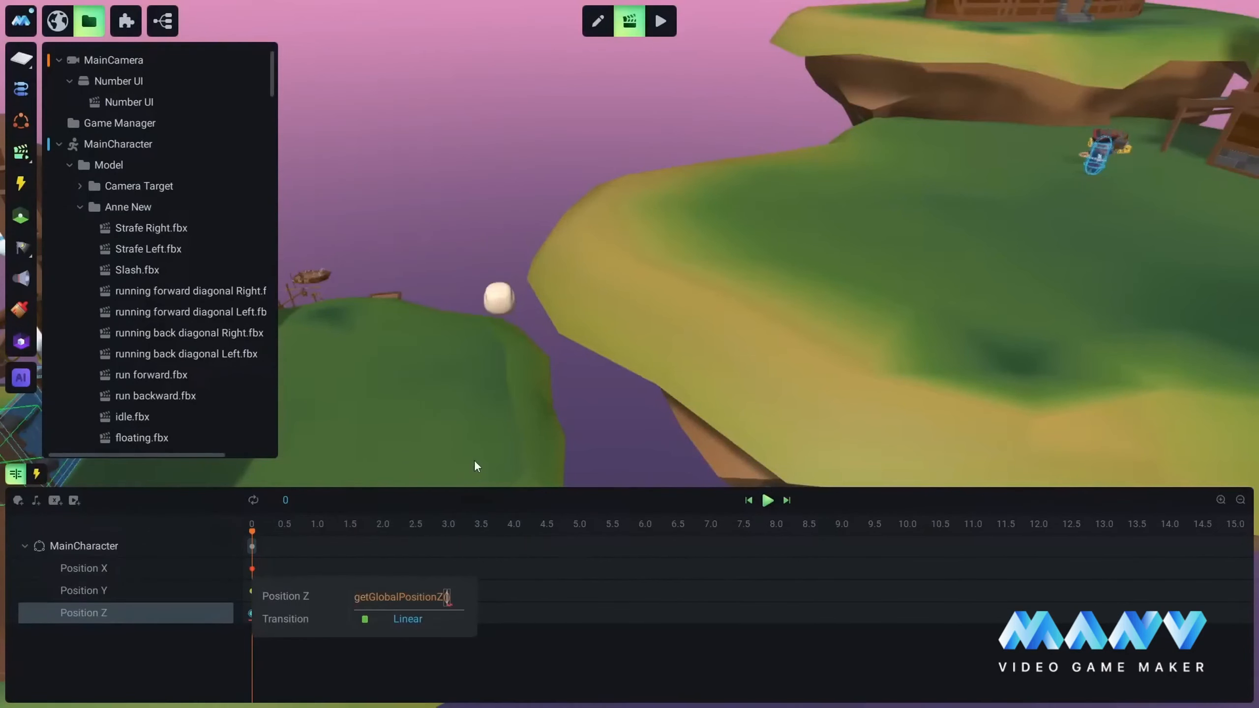
pyautogui.write('$')
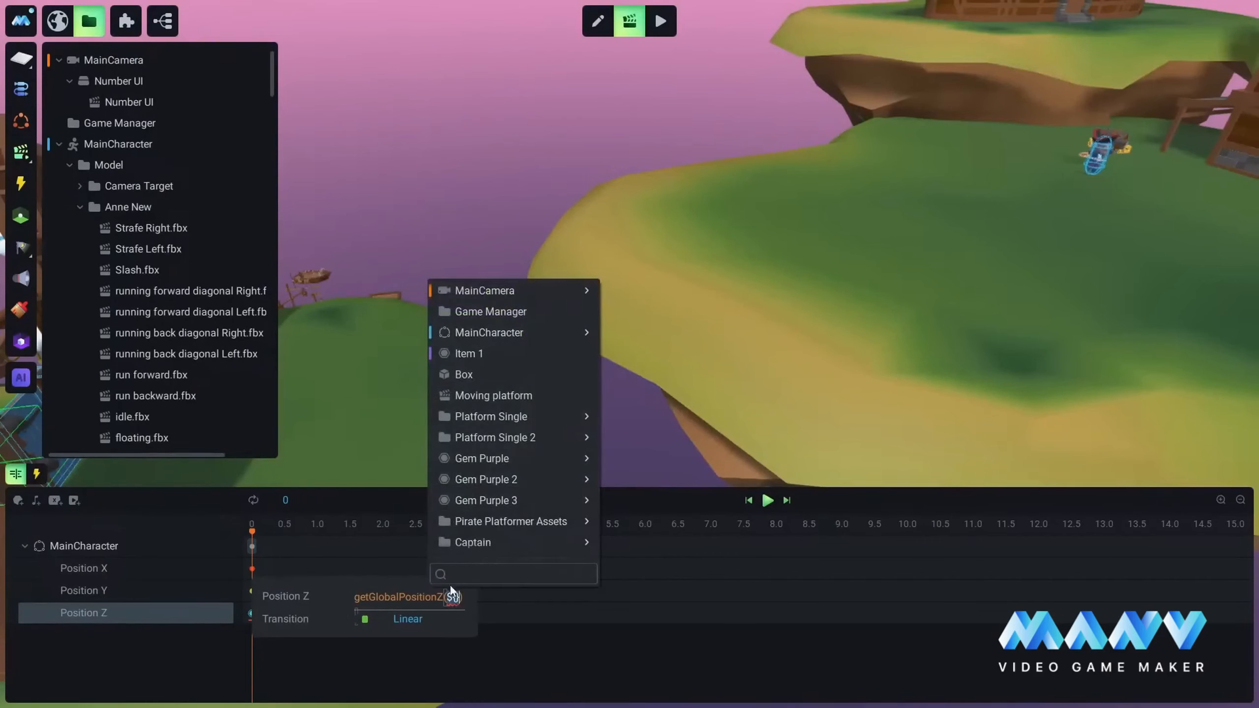
pyautogui.write('entrace')
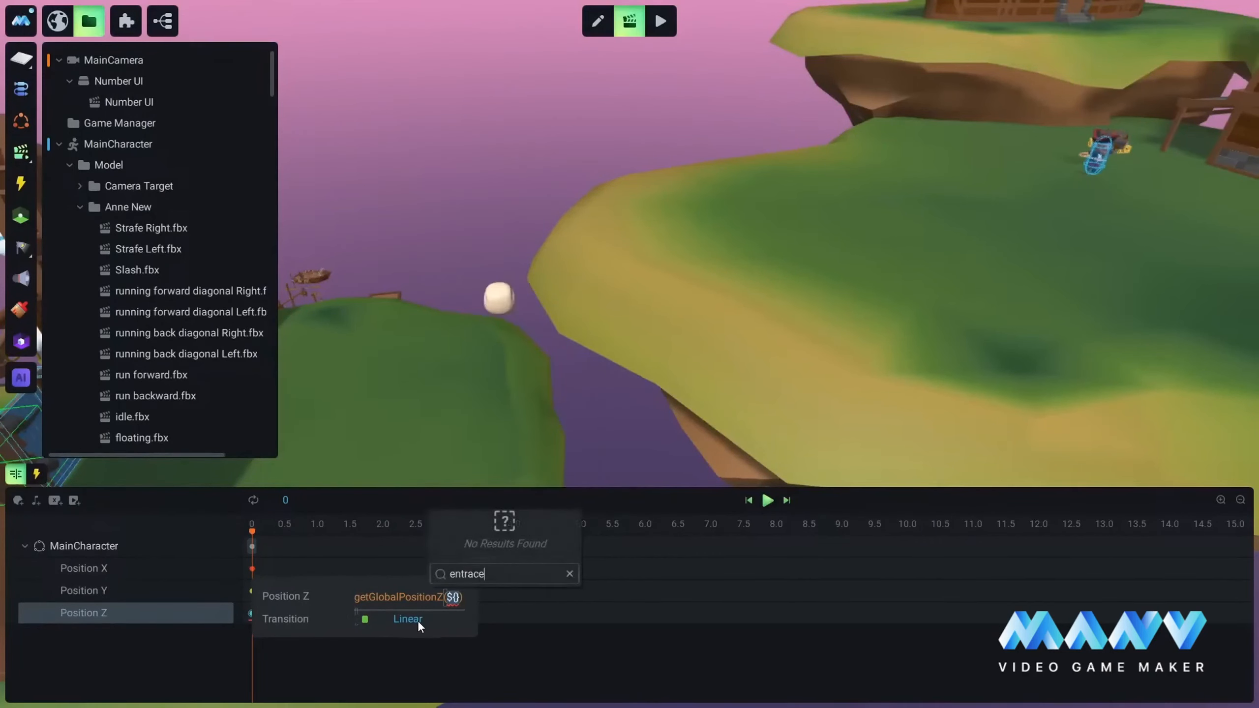
pyautogui.press('BackSpace')
pyautogui.press('BackSpace')
pyautogui.press('BackSpace')
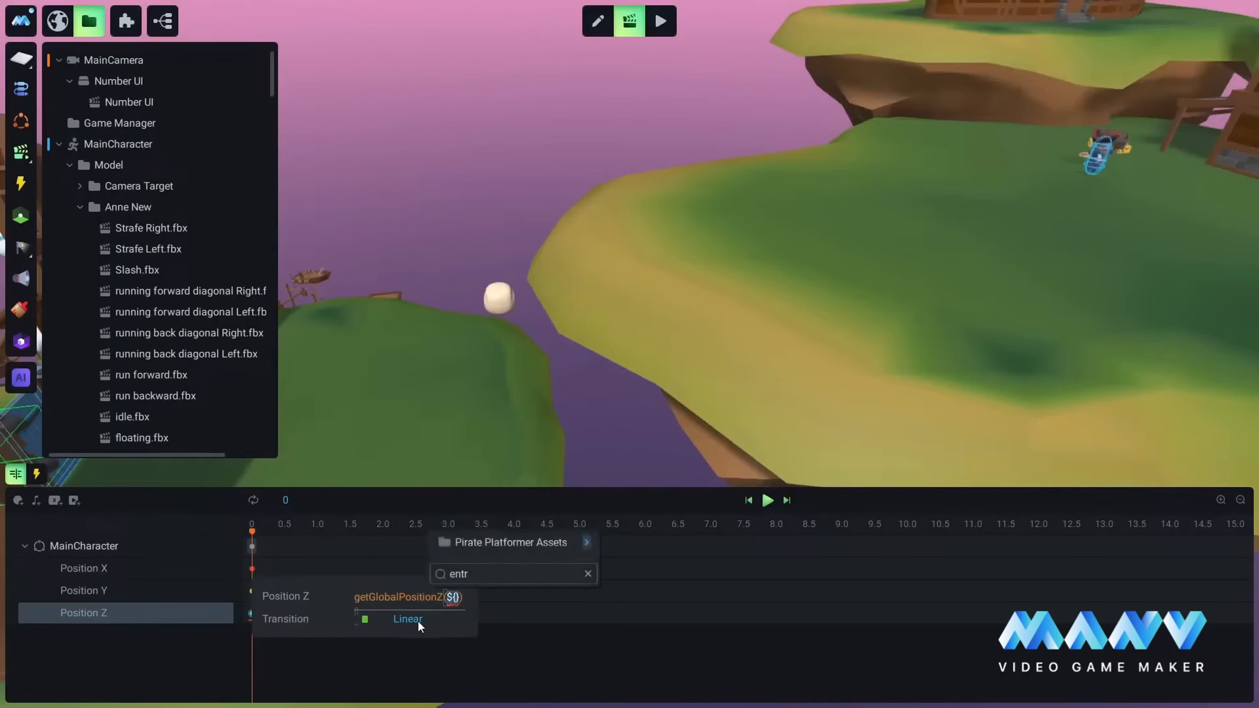
pyautogui.moveTo(553, 544)
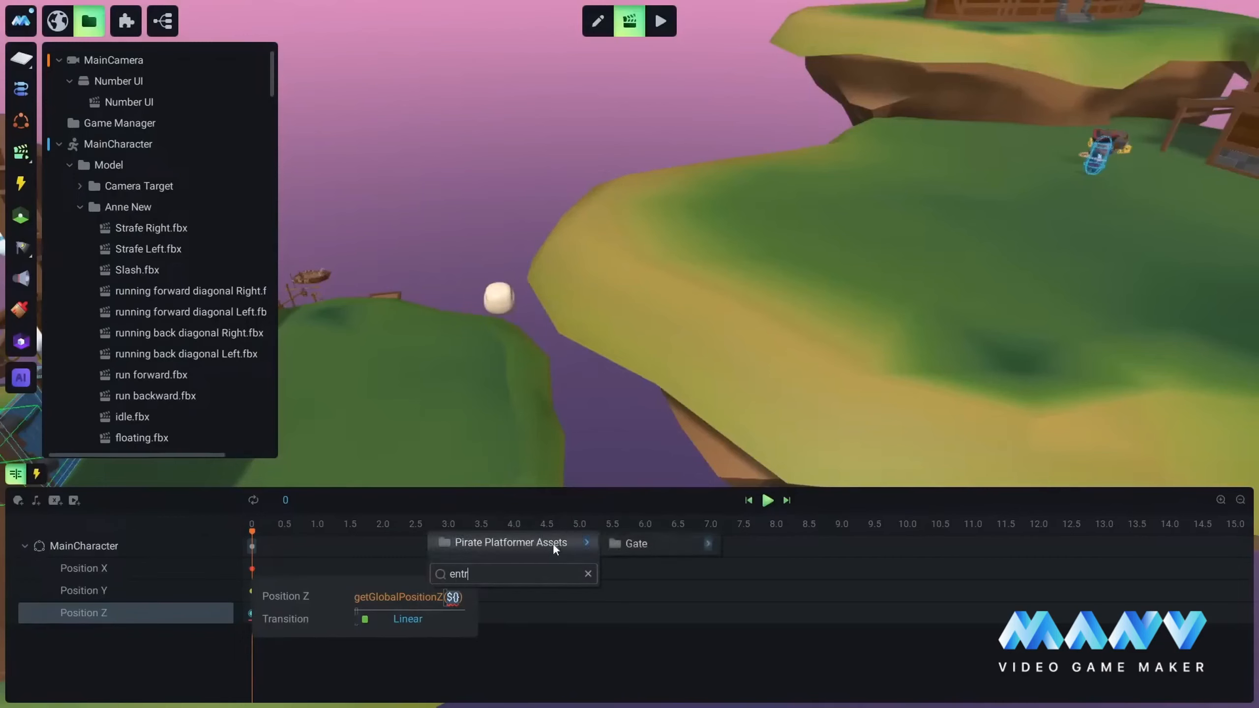
pyautogui.moveTo(663, 542)
pyautogui.click(777, 544)
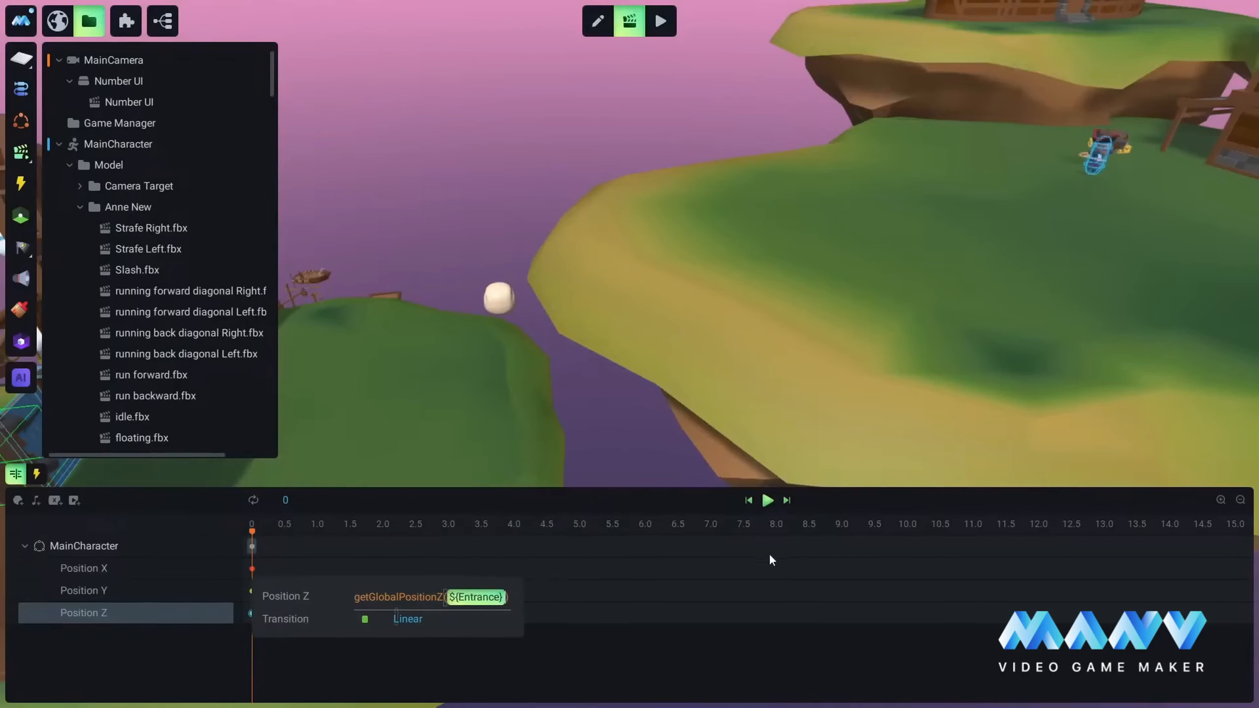
pyautogui.click(697, 554)
pyautogui.hotkey('ctrl', 's')
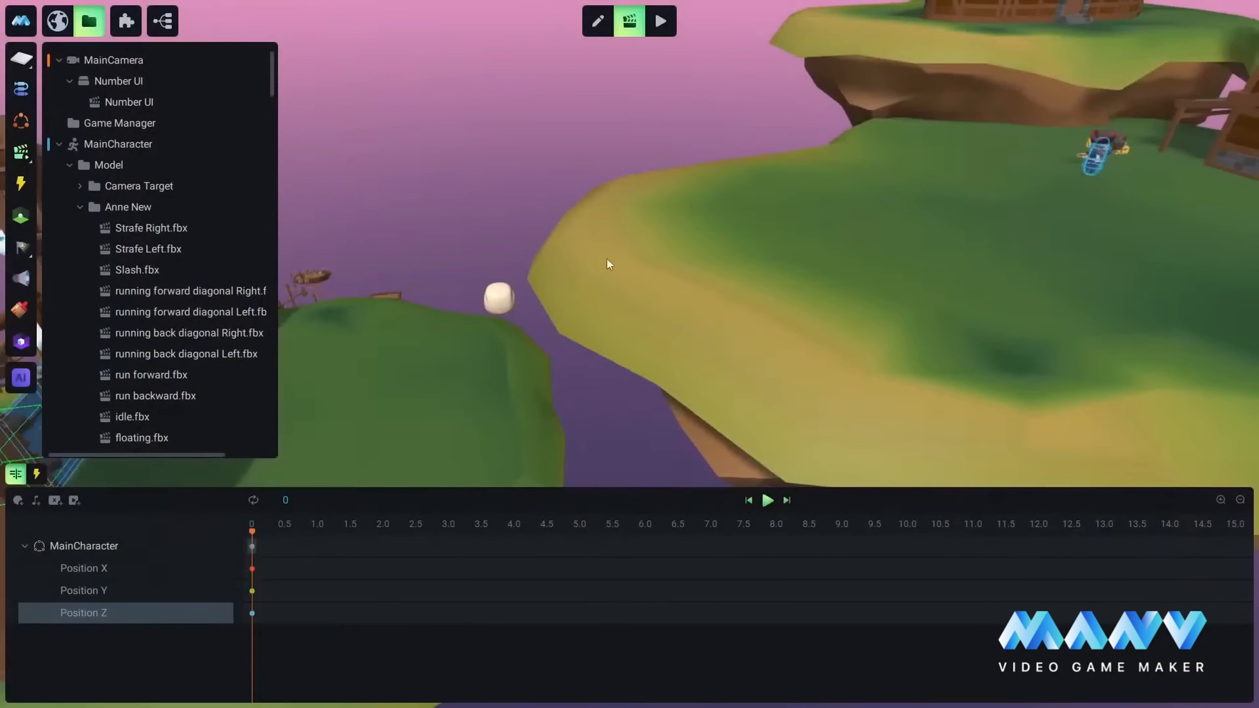
# Step: Add an Enabled track for MainCharacter in the Respawn timeline and move its keyframe to about 0.1
pyautogui.moveTo(489, 330)
pyautogui.mouseDown(button='right')
pyautogui.moveTo(560, 297)
pyautogui.moveTo(678, 319)
pyautogui.mouseUp(button='right')
pyautogui.moveTo(412, 361)
pyautogui.mouseDown(button='right')
pyautogui.moveTo(606, 313)
pyautogui.moveTo(764, 340)
pyautogui.moveTo(738, 329)
pyautogui.moveTo(728, 351)
pyautogui.moveTo(944, 320)
pyautogui.moveTo(921, 312)
pyautogui.moveTo(681, 360)
pyautogui.moveTo(752, 307)
pyautogui.moveTo(594, 313)
pyautogui.mouseUp(button='right')
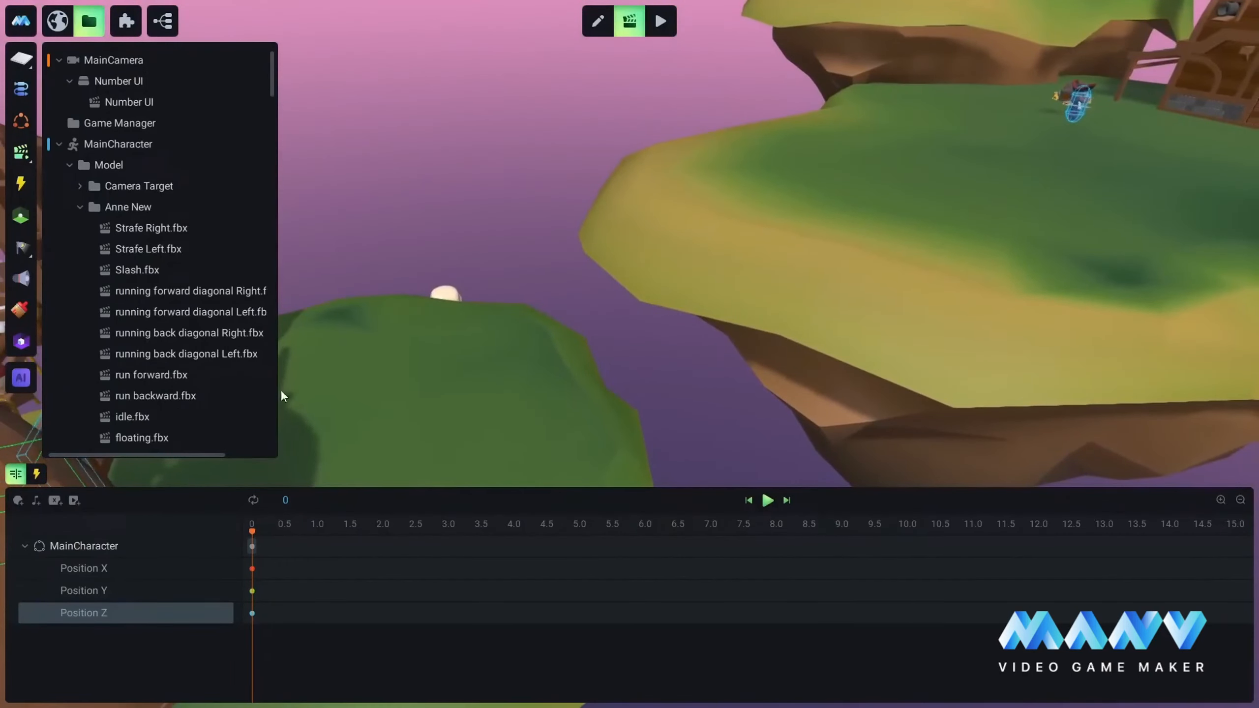
pyautogui.click(205, 544)
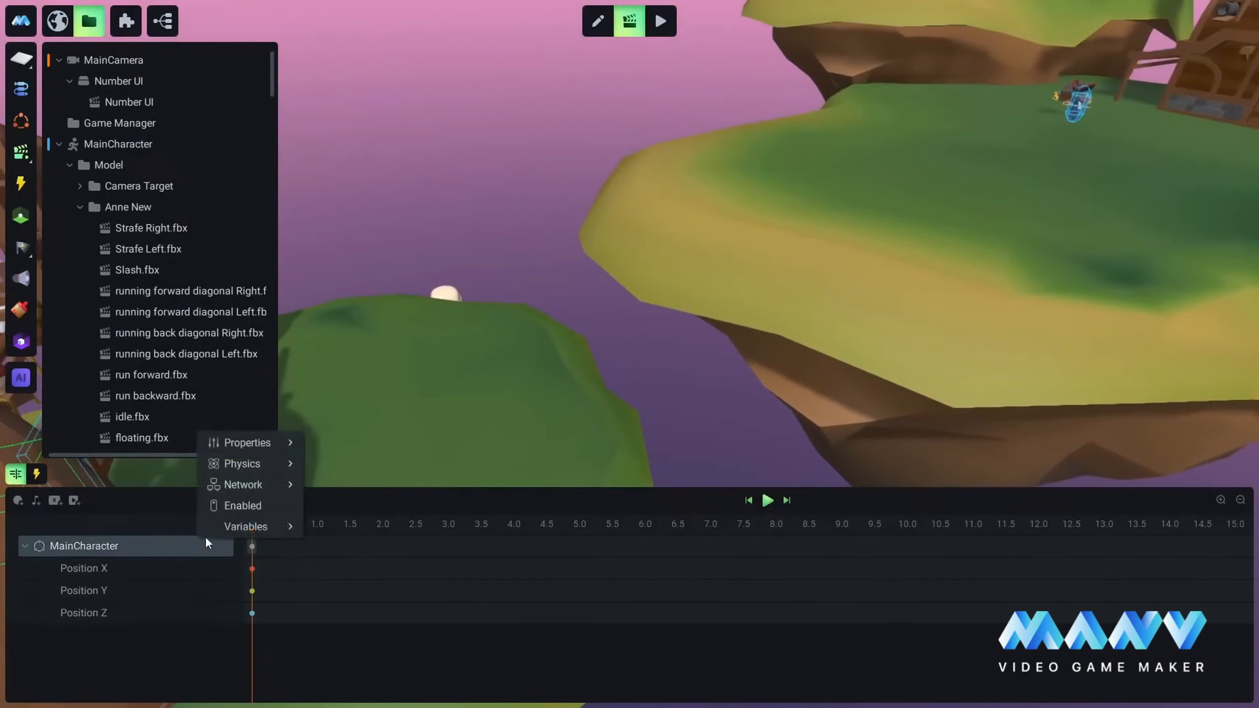
pyautogui.click(228, 504)
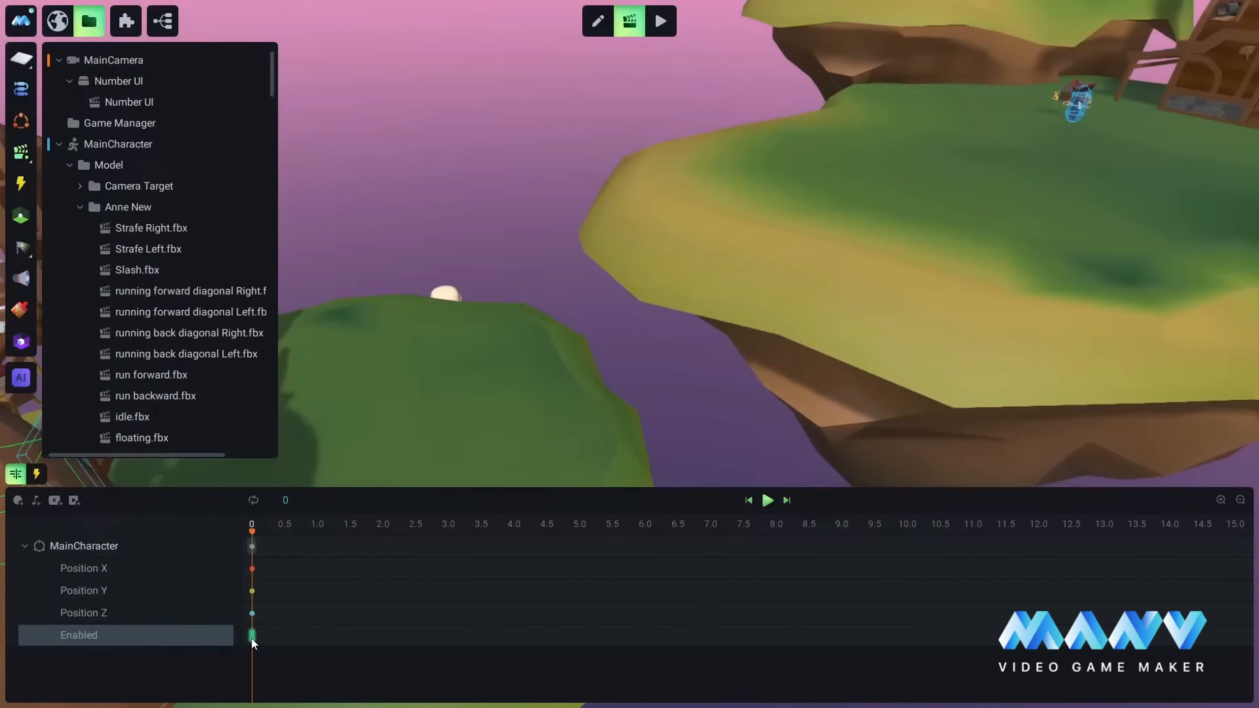
pyautogui.moveTo(252, 639); pyautogui.dragTo(258, 639)
# Step: Playtest the fight by walking MainCharacter to the Captain, attacking and taking hits until the Death animation plays, and return to editing
pyautogui.click(661, 20)
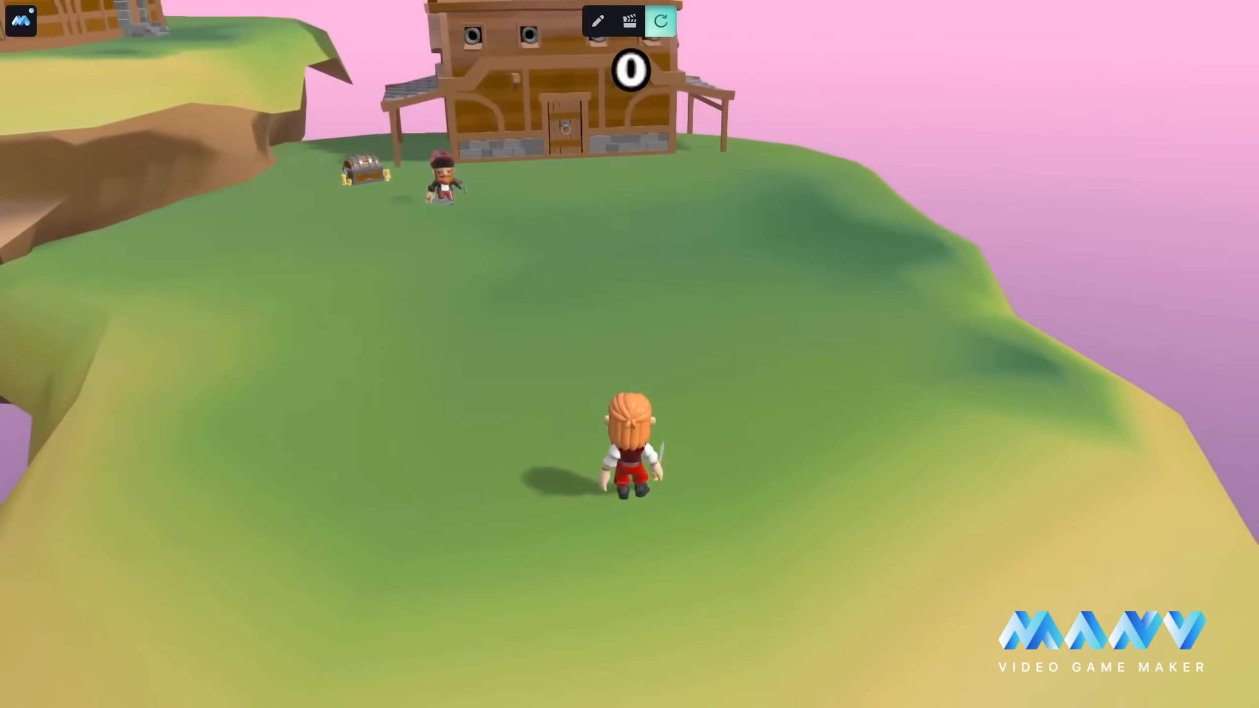
pyautogui.press('w')
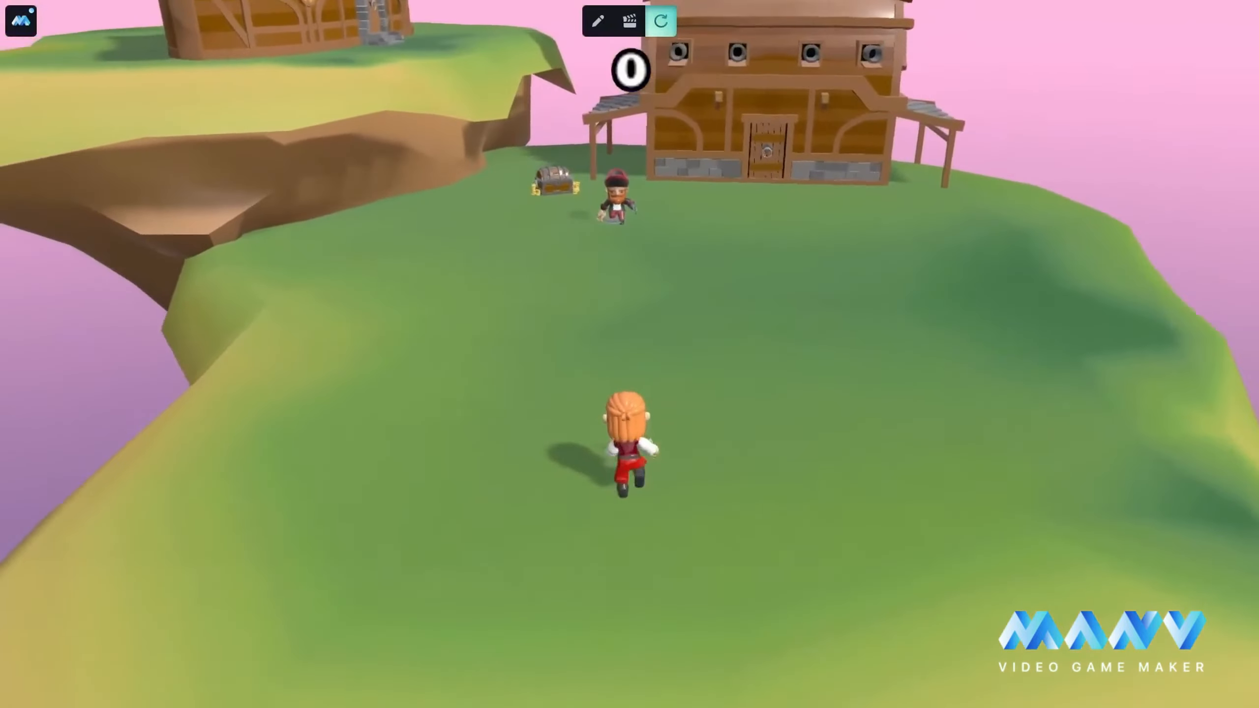
pyautogui.press('w')
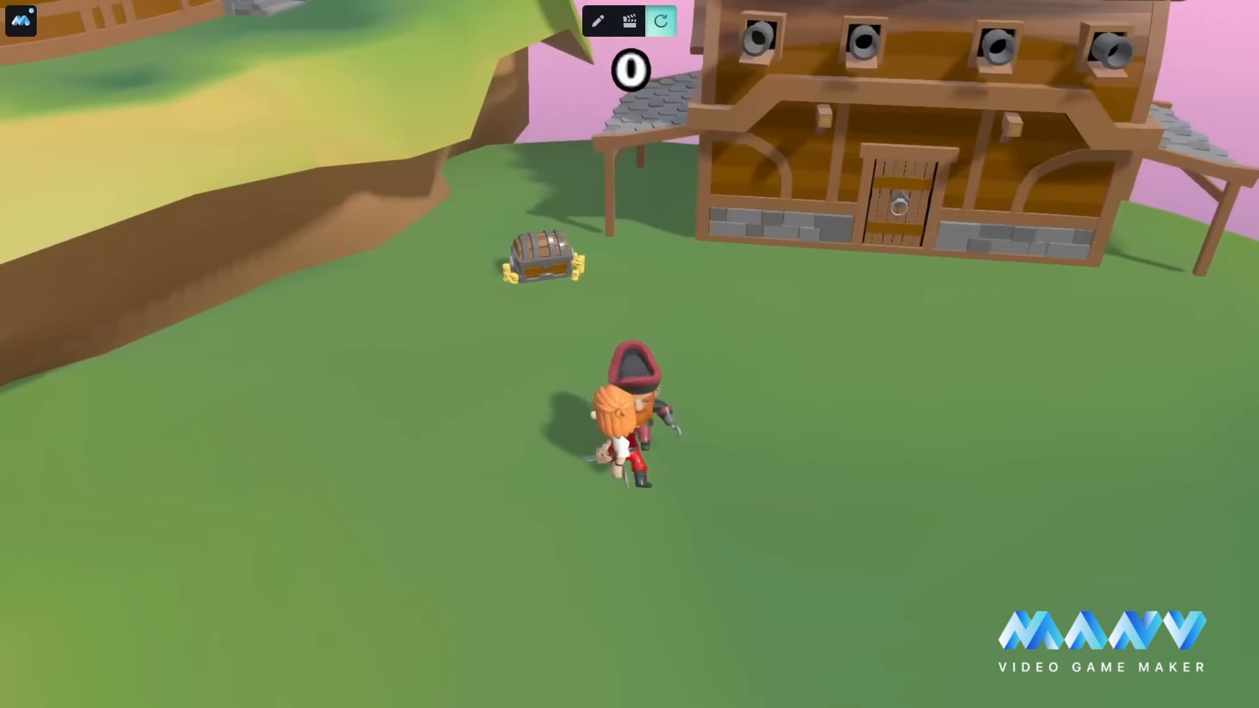
pyautogui.press('s')
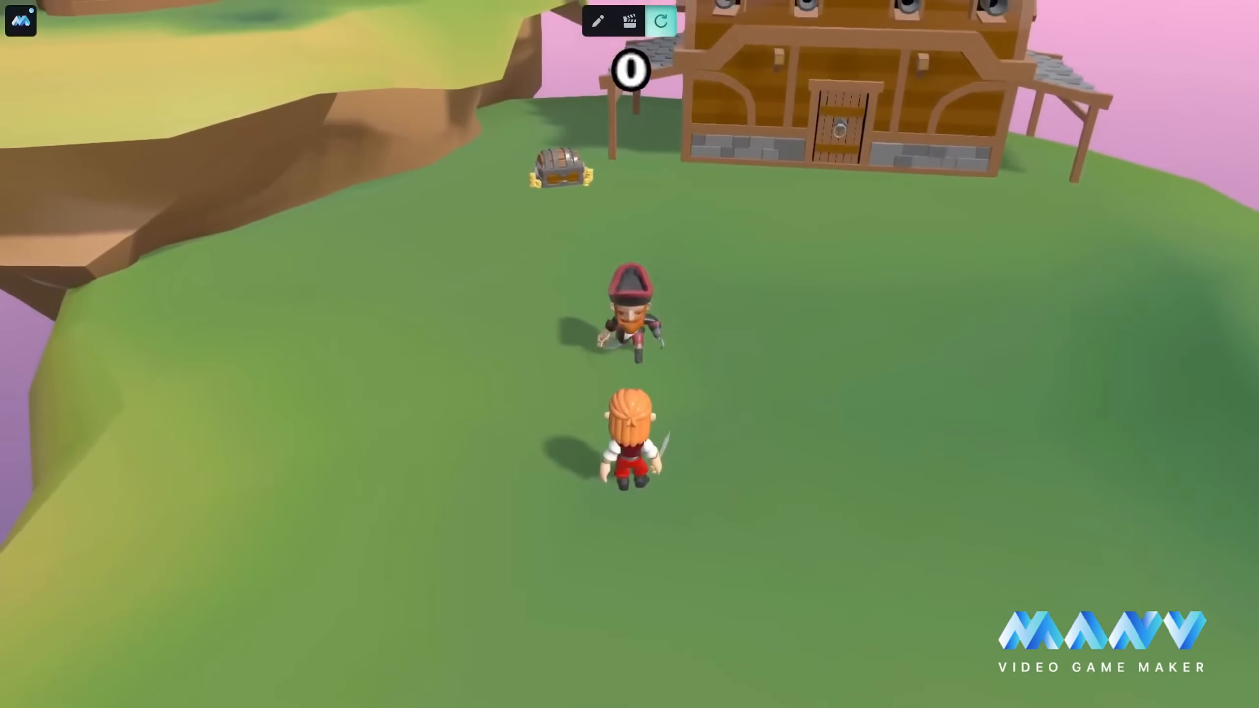
pyautogui.press('space')
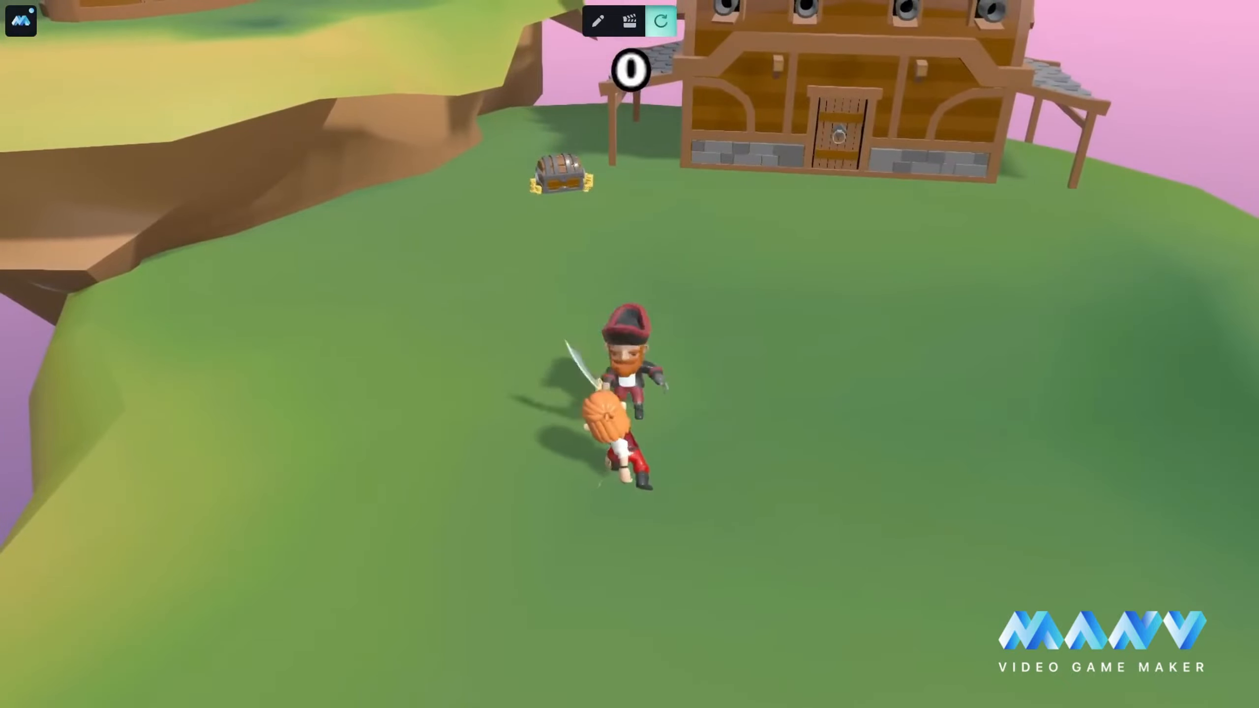
pyautogui.press('s')
pyautogui.press('s')
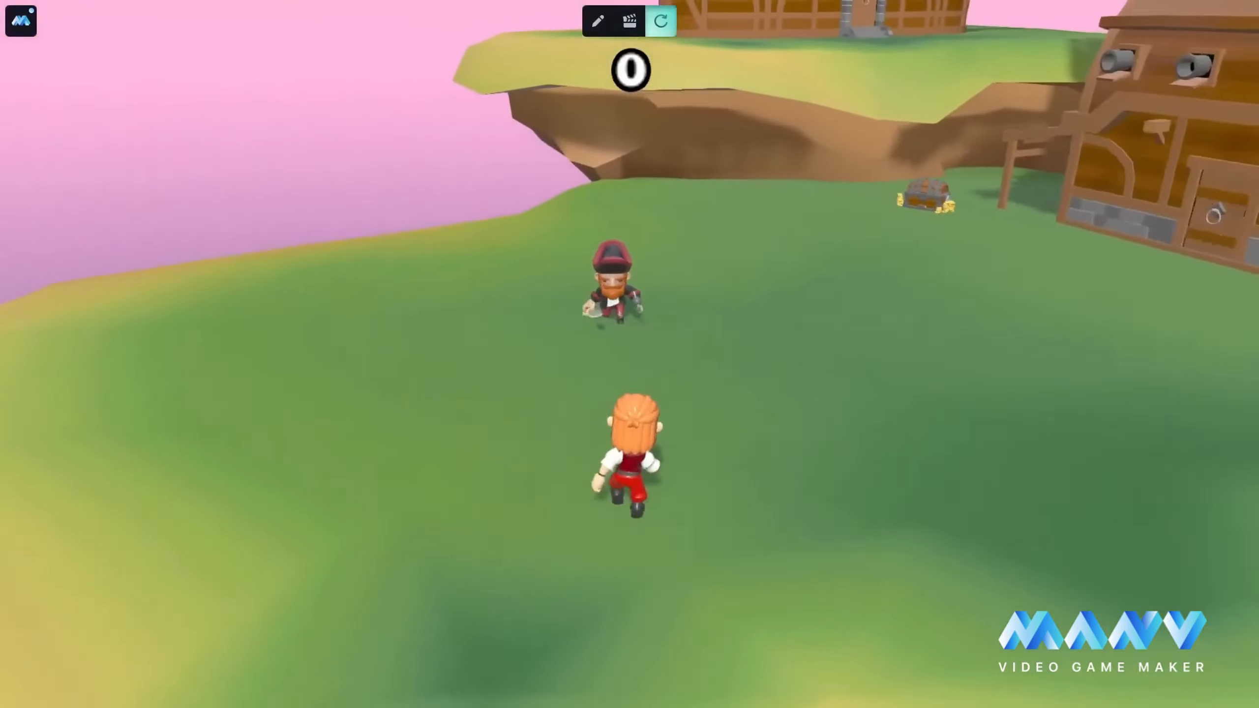
pyautogui.press('w')
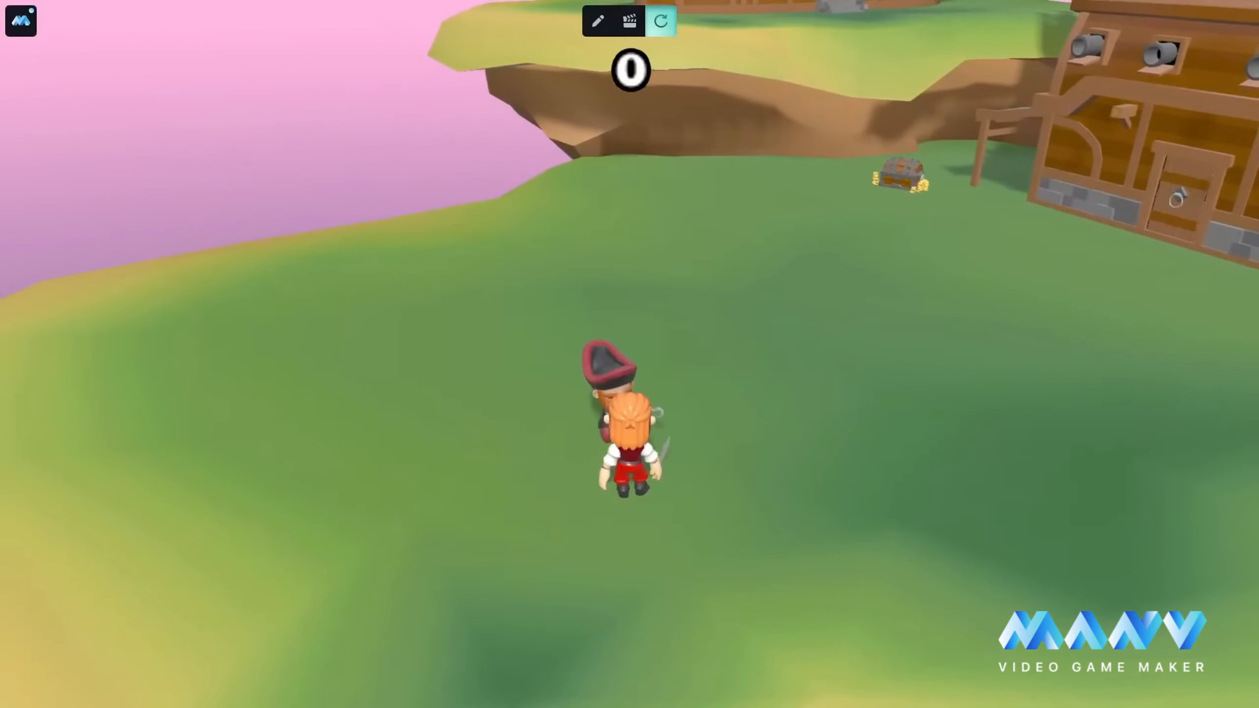
pyautogui.press('a')
pyautogui.press('a')
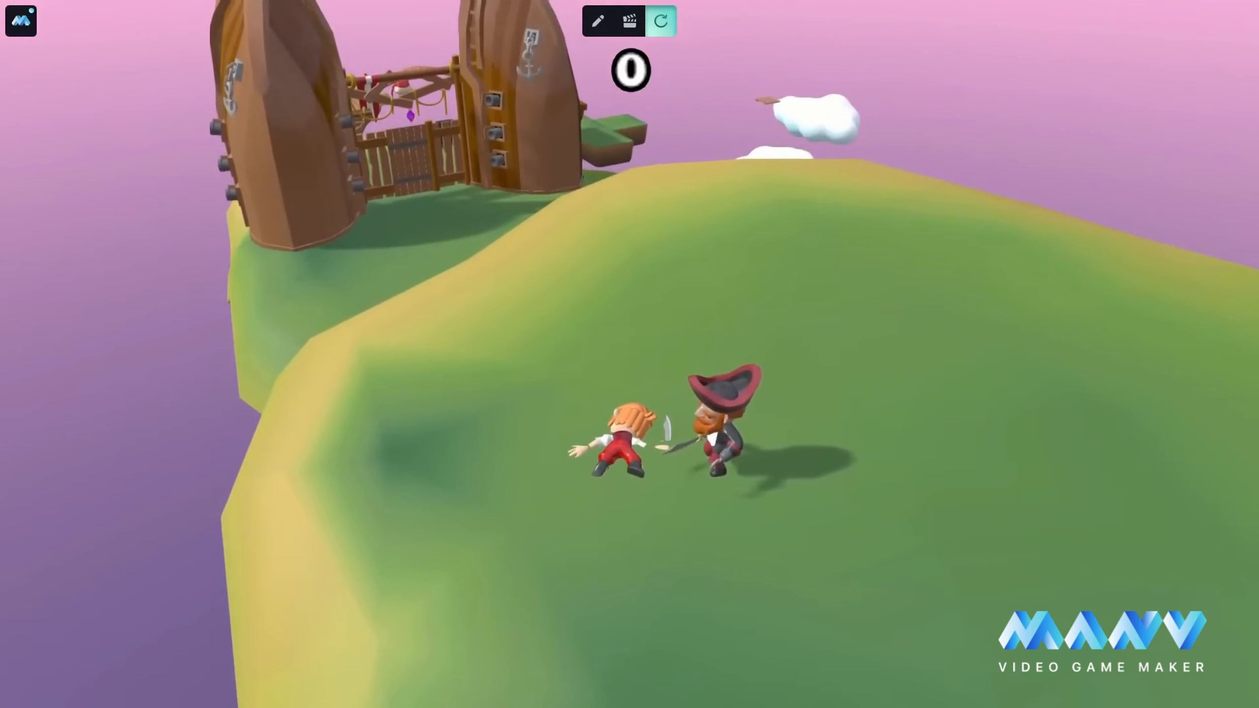
pyautogui.click(598, 21)
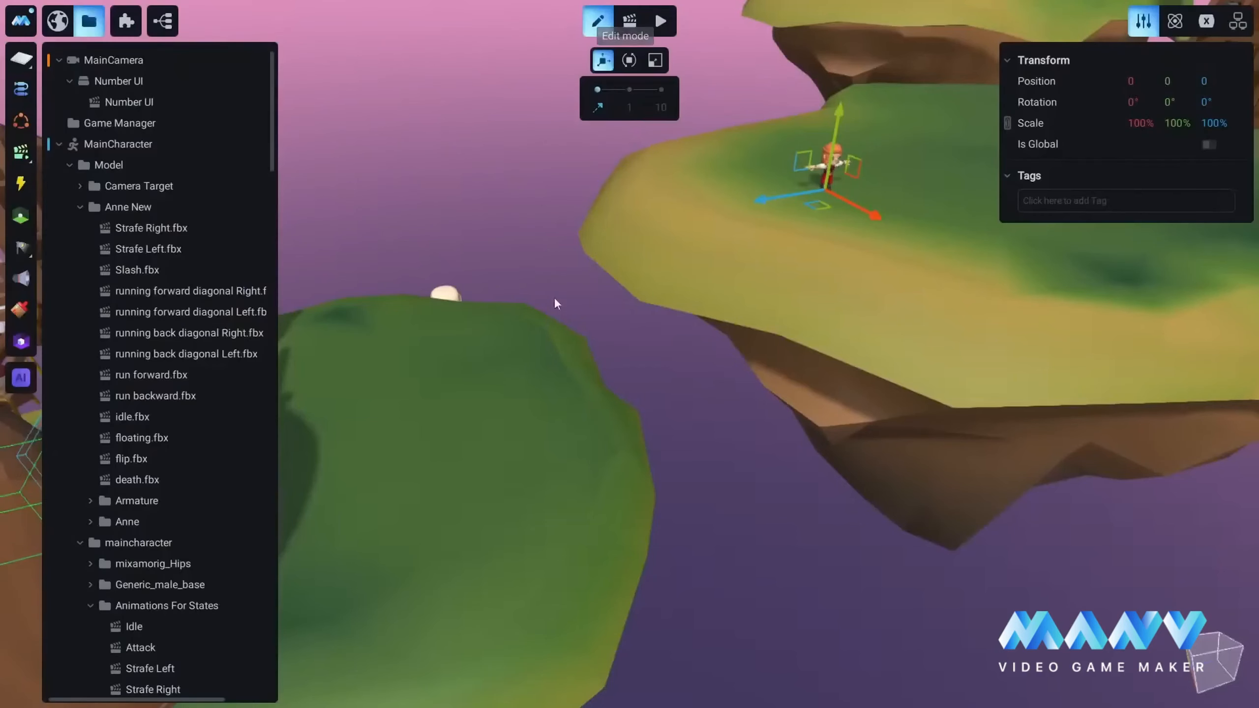
# Step: Add an Animation Ended trigger to the Respawn animation
pyautogui.click(634, 32)
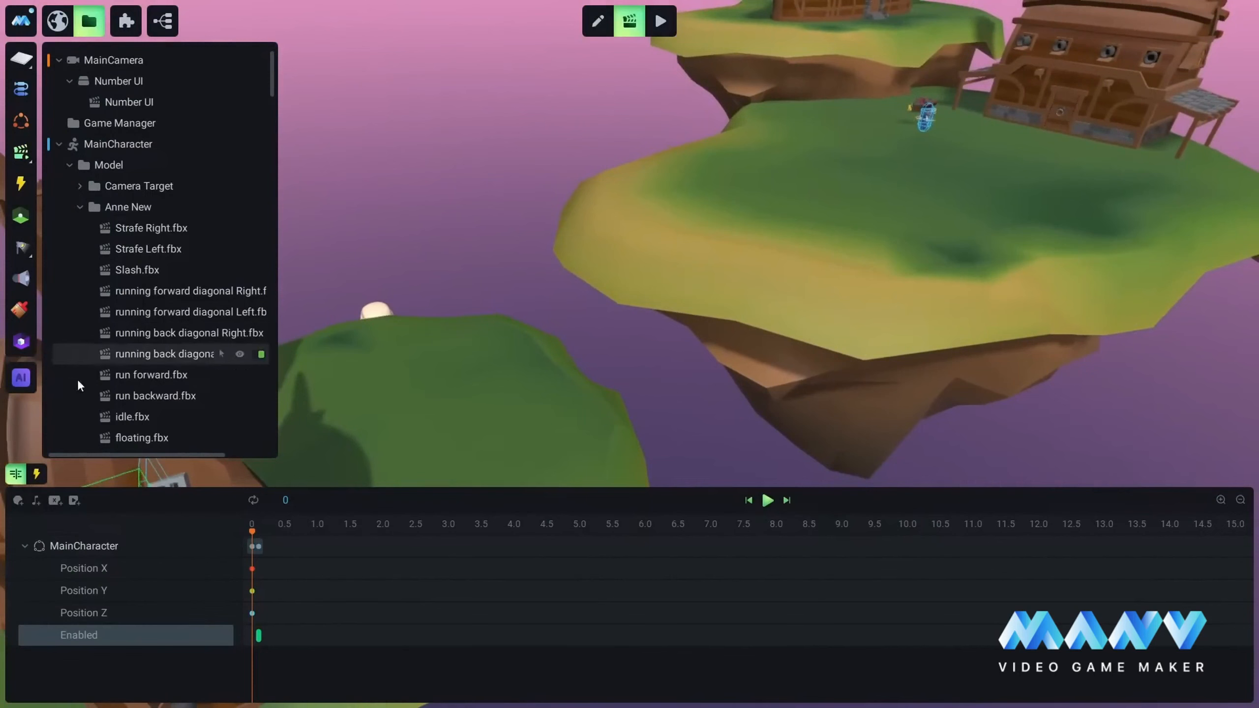
pyautogui.click(37, 474)
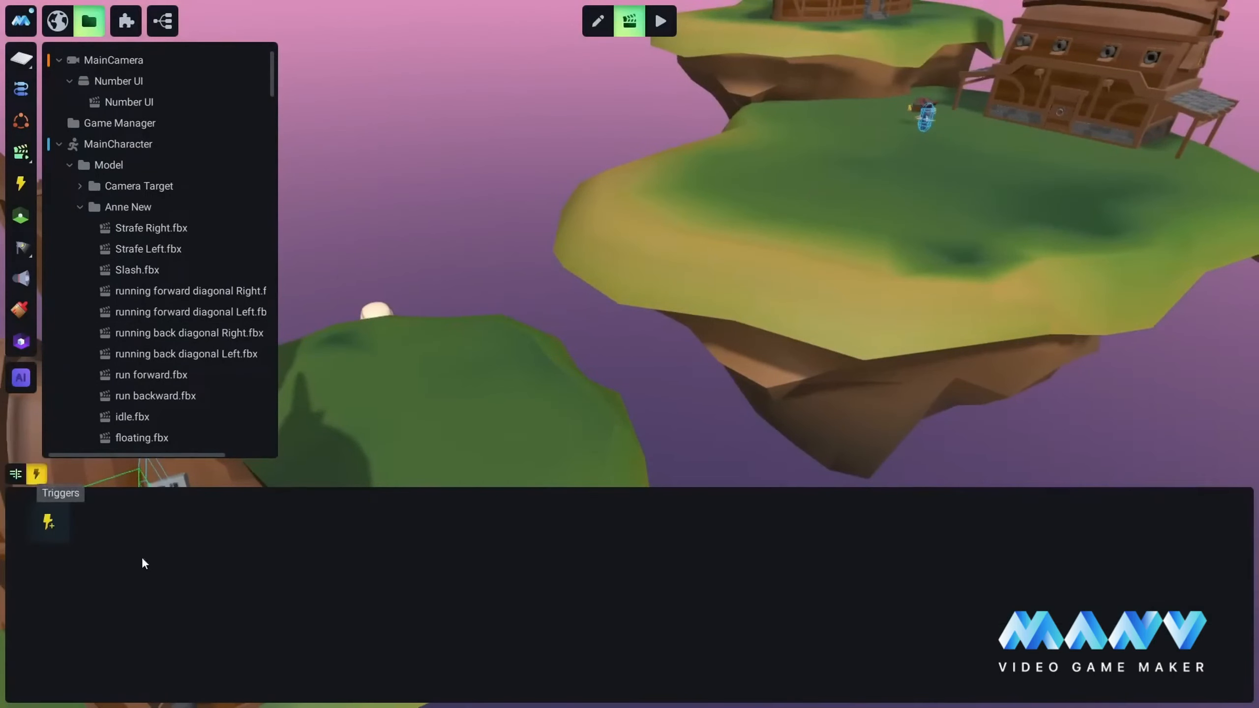
pyautogui.click(15, 474)
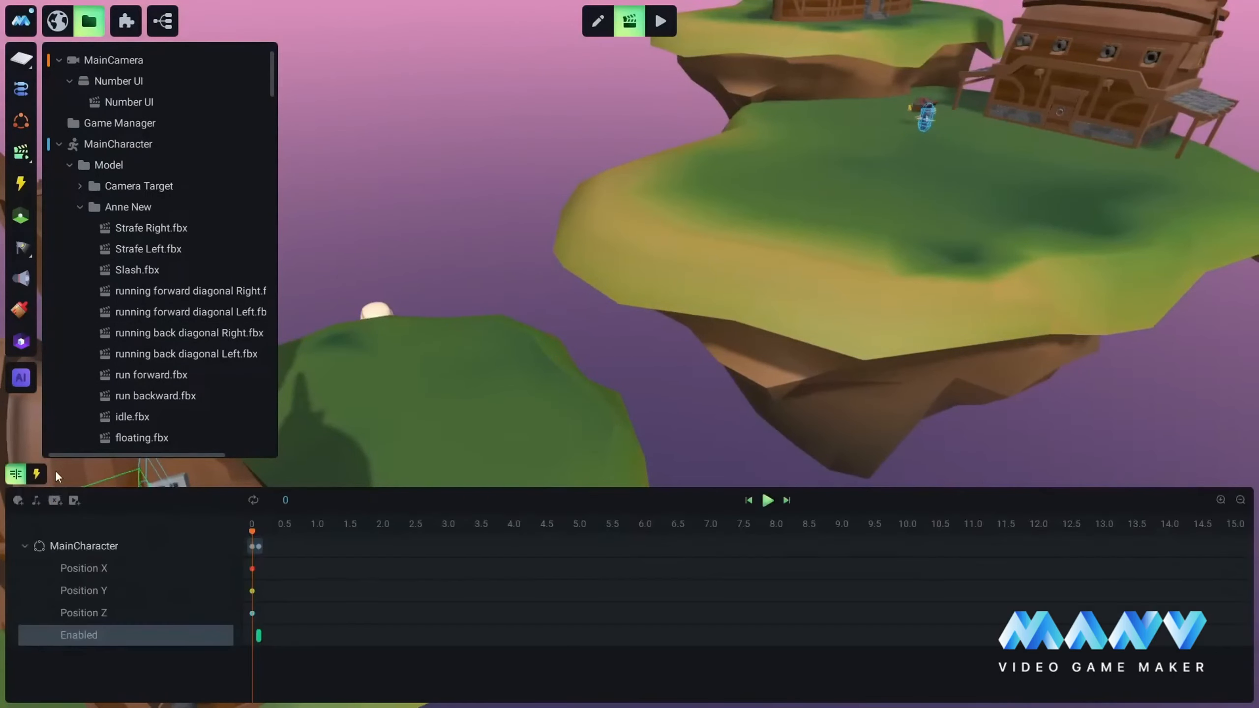
pyautogui.click(37, 474)
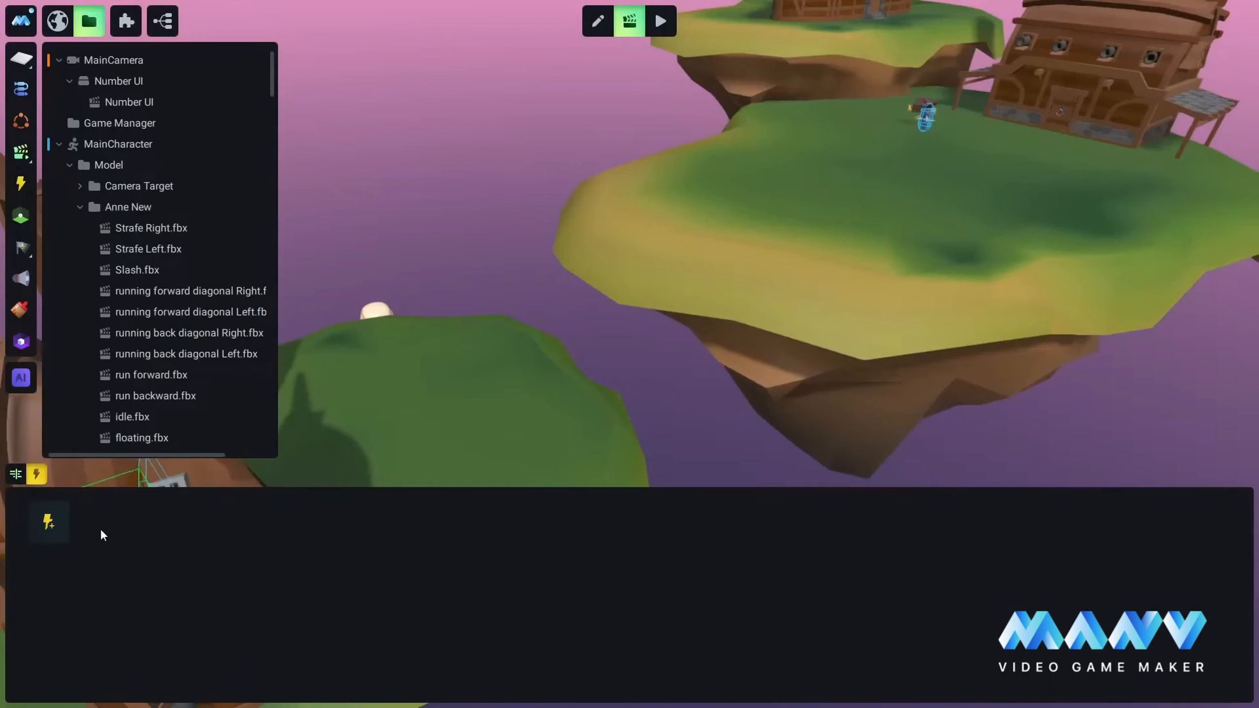
pyautogui.click(48, 526)
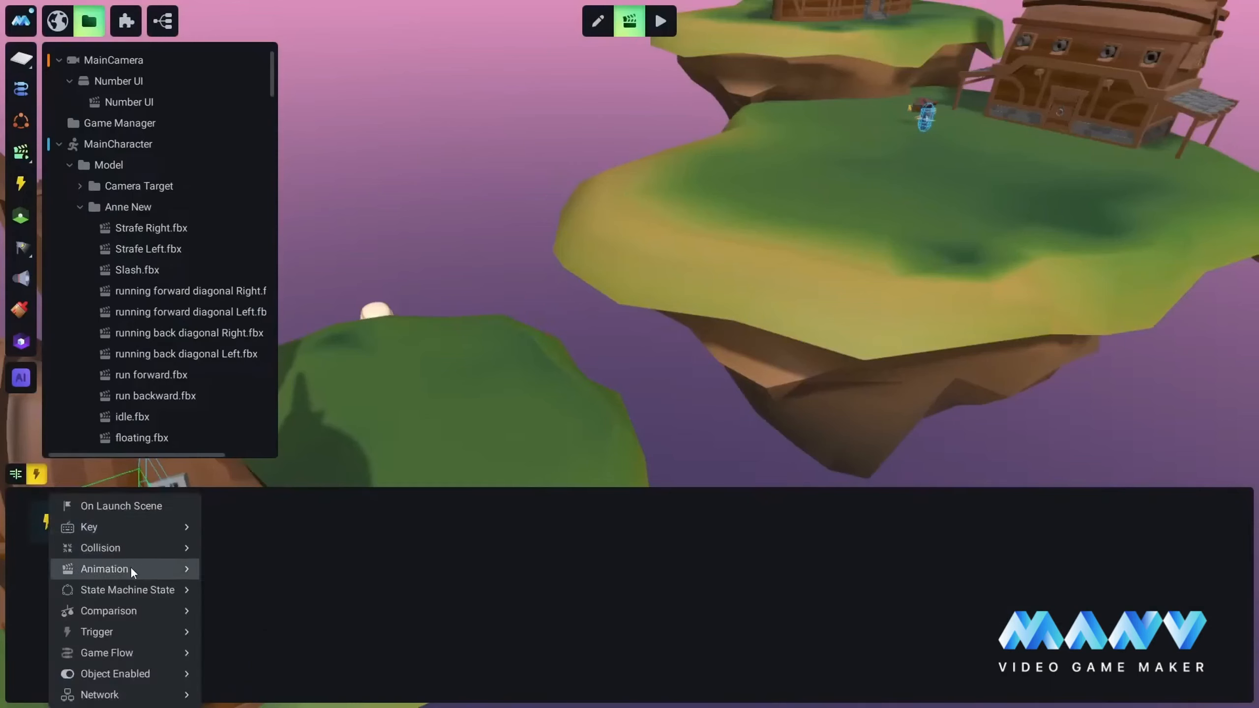
pyautogui.moveTo(130, 570)
pyautogui.click(287, 590)
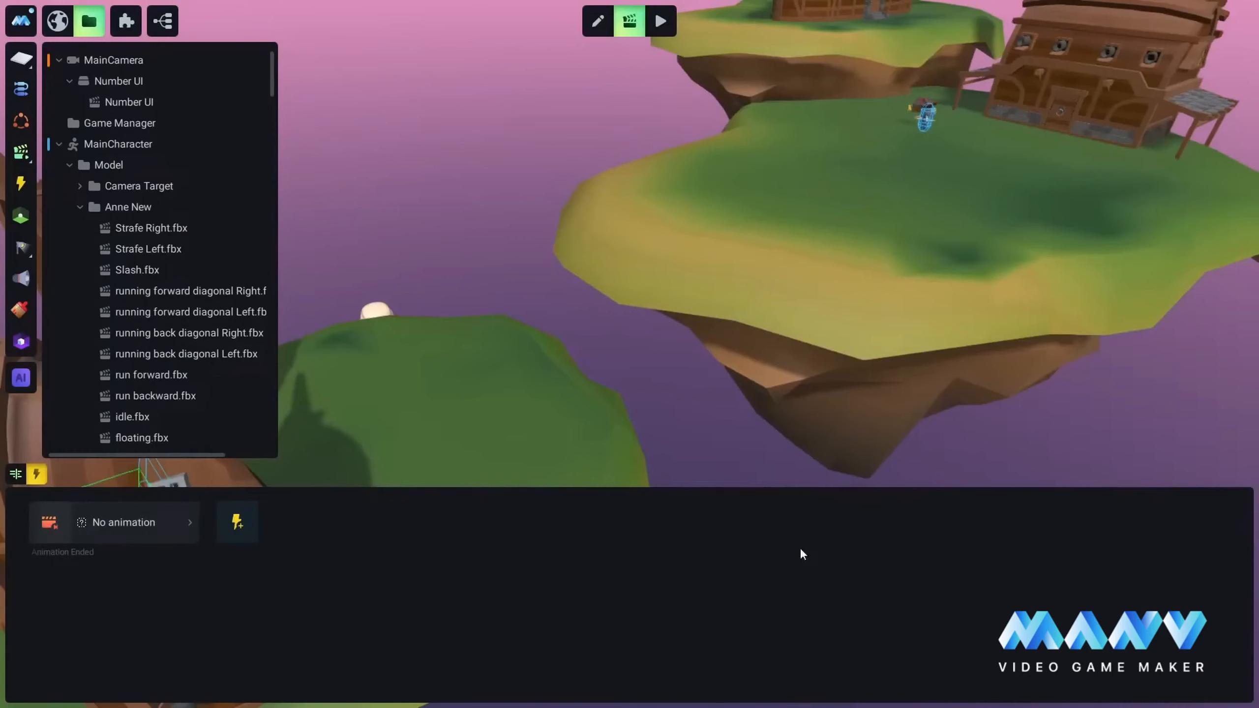
# Step: Set the Animation Ended trigger to MainCharacter's Death animation under Model > maincharacter > Animations For States, and return to the Respawn timeline
pyautogui.click(113, 526)
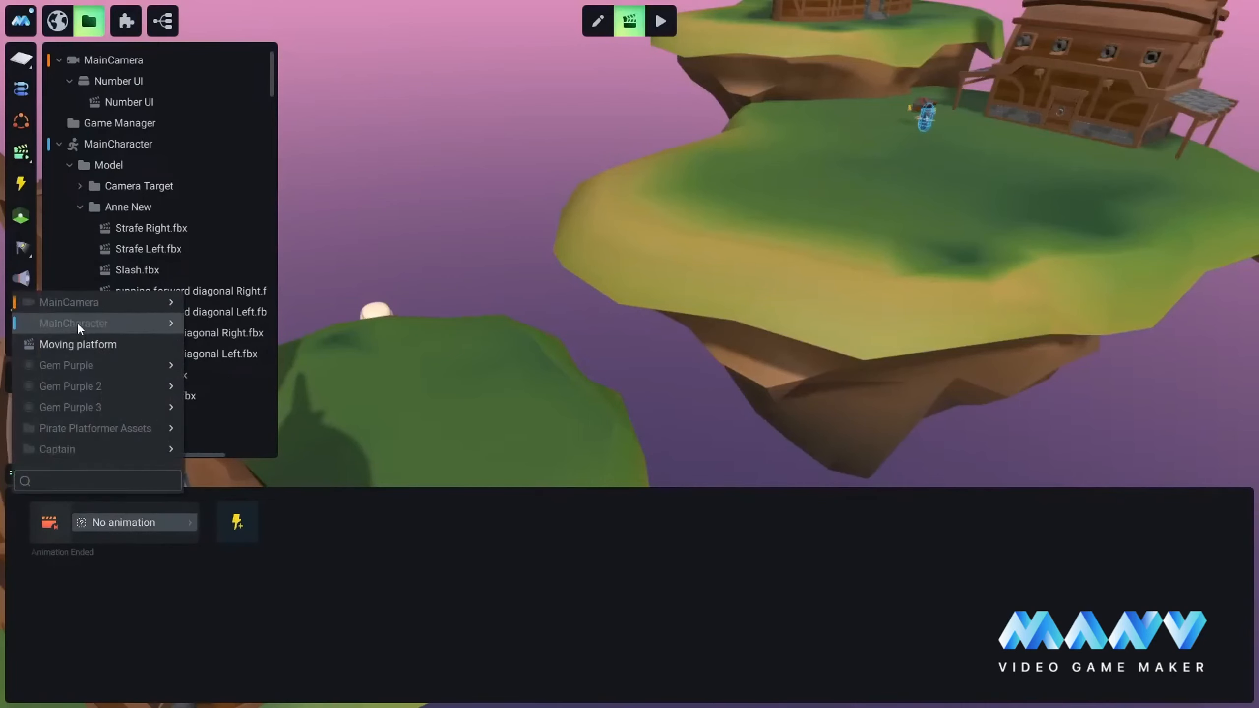
pyautogui.moveTo(77, 323)
pyautogui.moveTo(242, 323)
pyautogui.moveTo(340, 323)
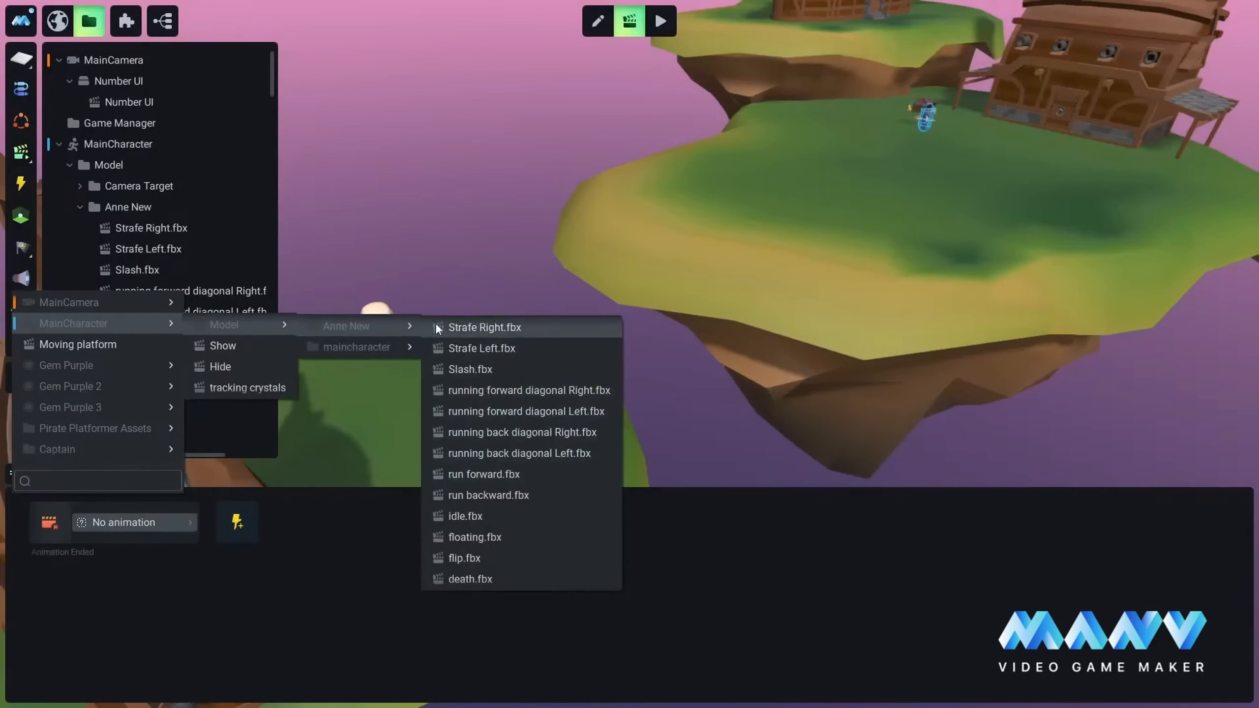
pyautogui.moveTo(356, 348)
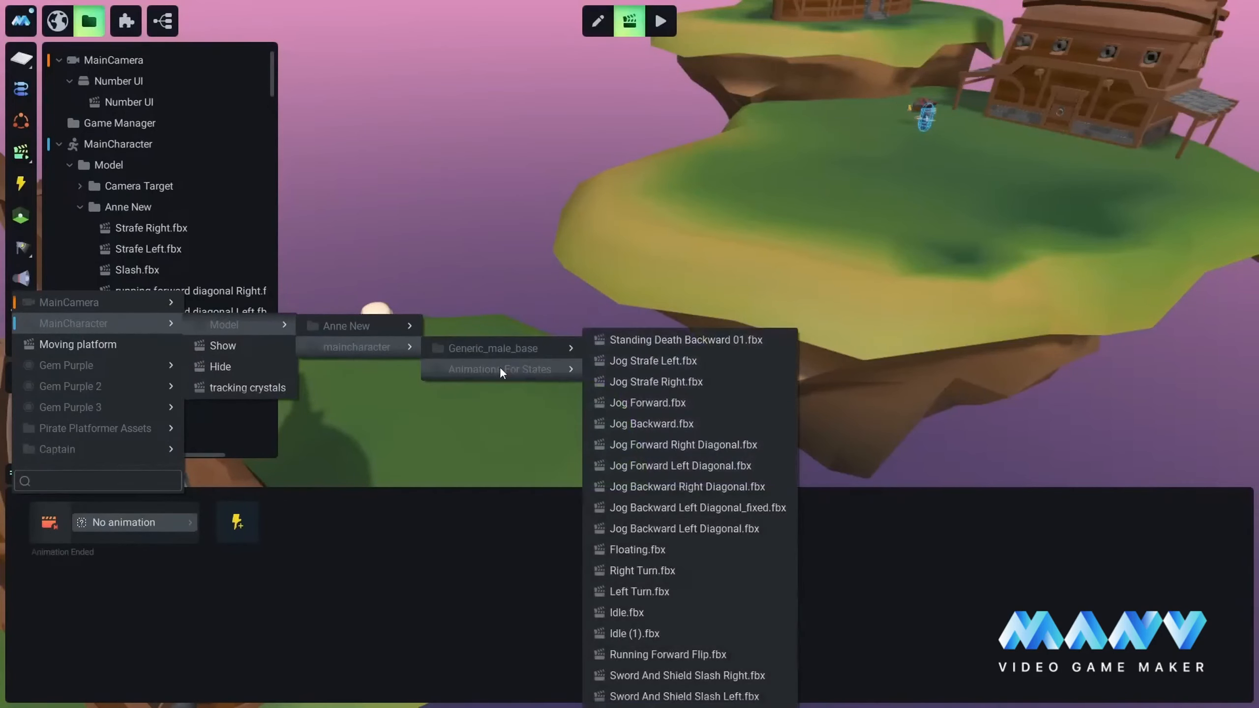
pyautogui.moveTo(500, 368)
pyautogui.click(630, 664)
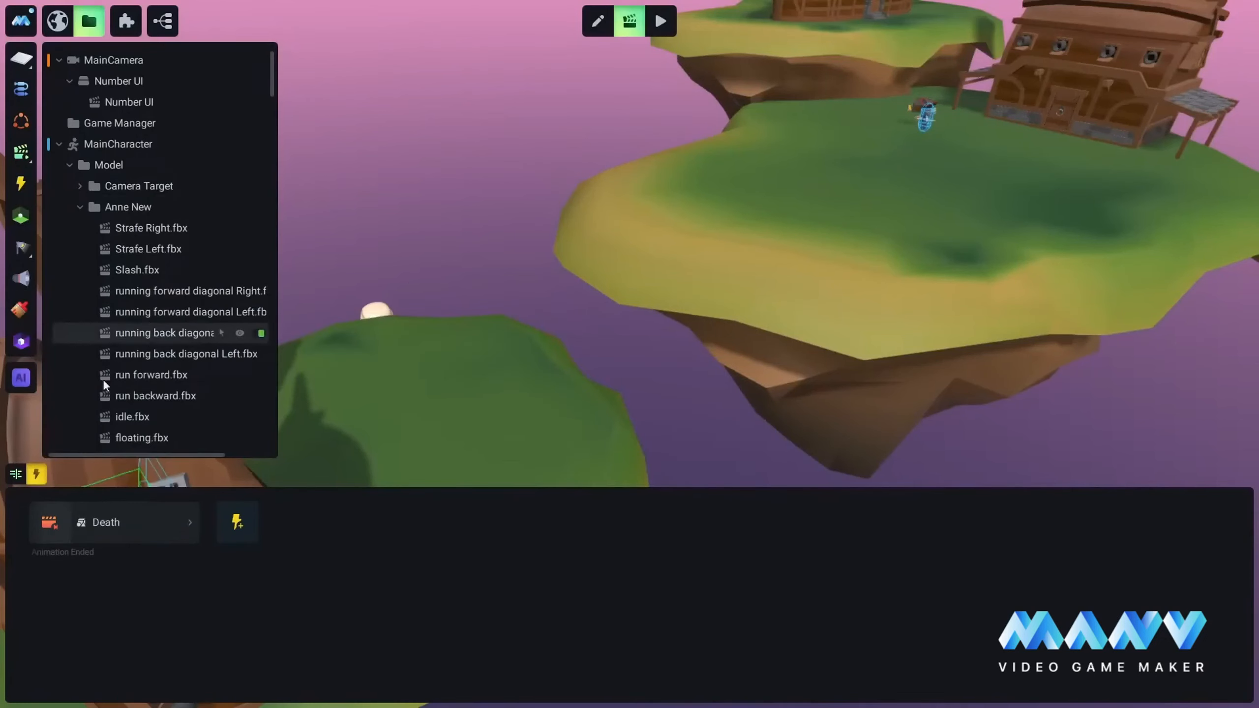
pyautogui.click(16, 473)
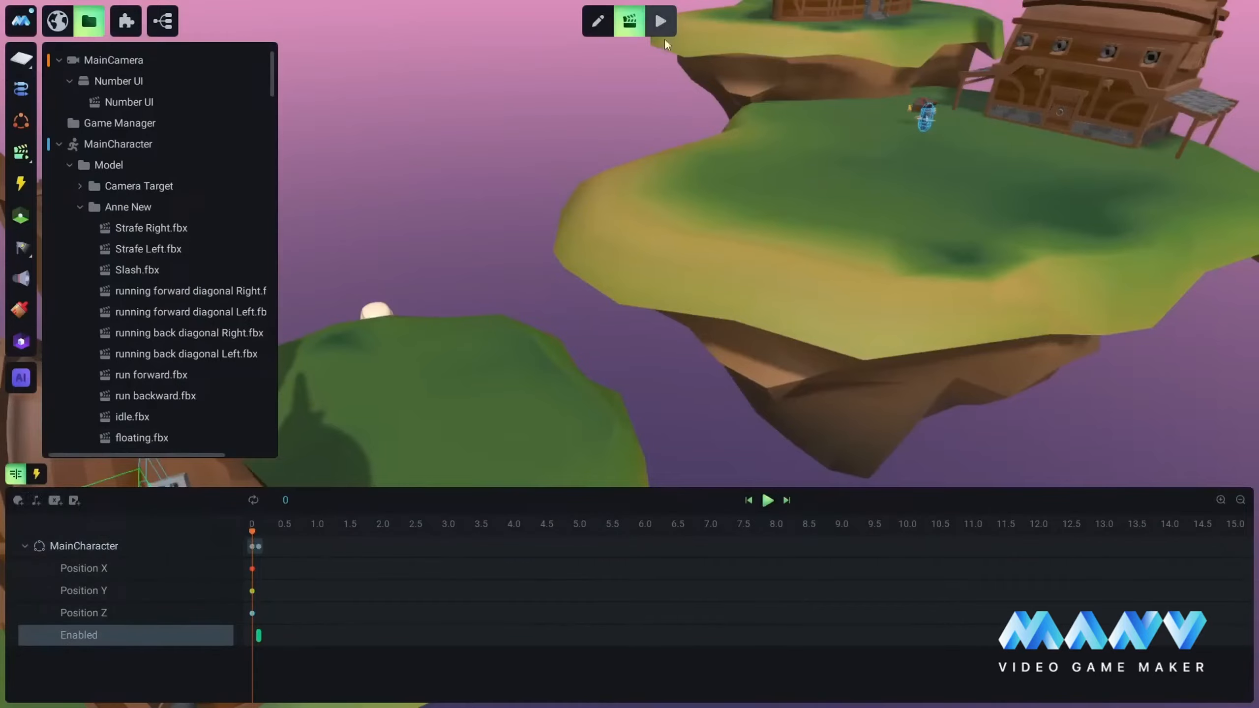
# Step: Playtest the Captain fight through death and respawn, move and jump with MainCharacter around the entrance, and return to editing
pyautogui.click(660, 22)
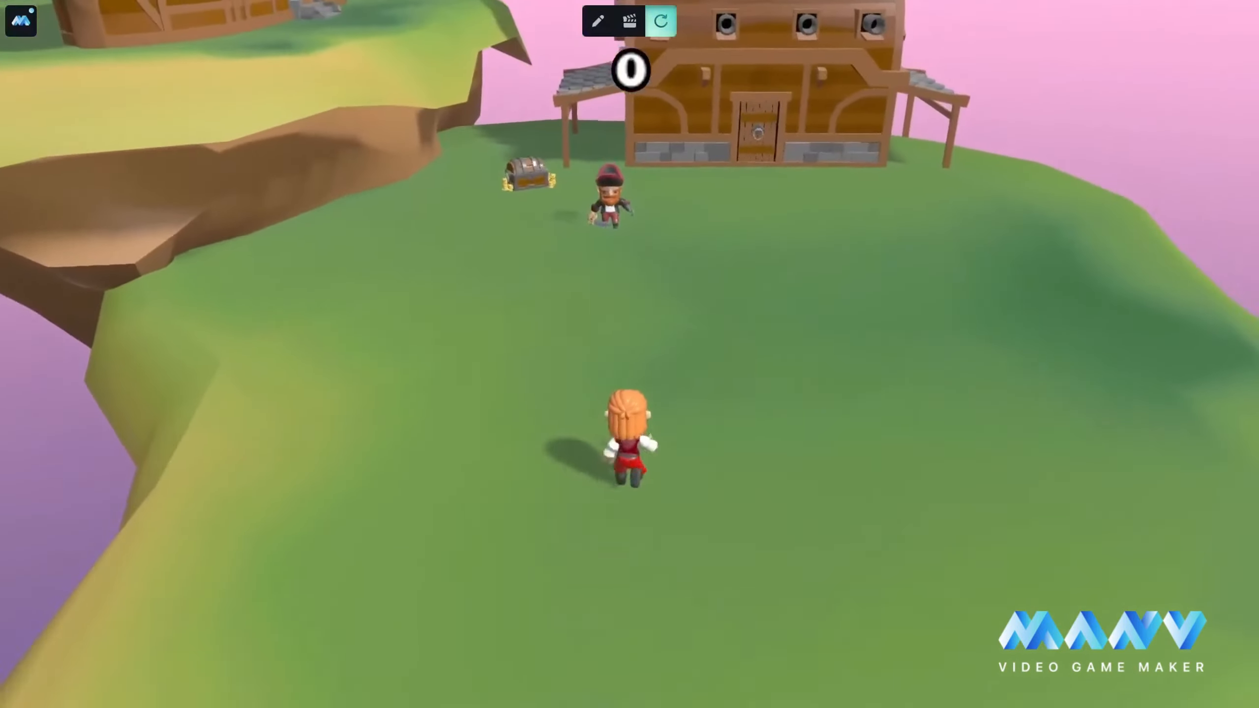
pyautogui.press('w')
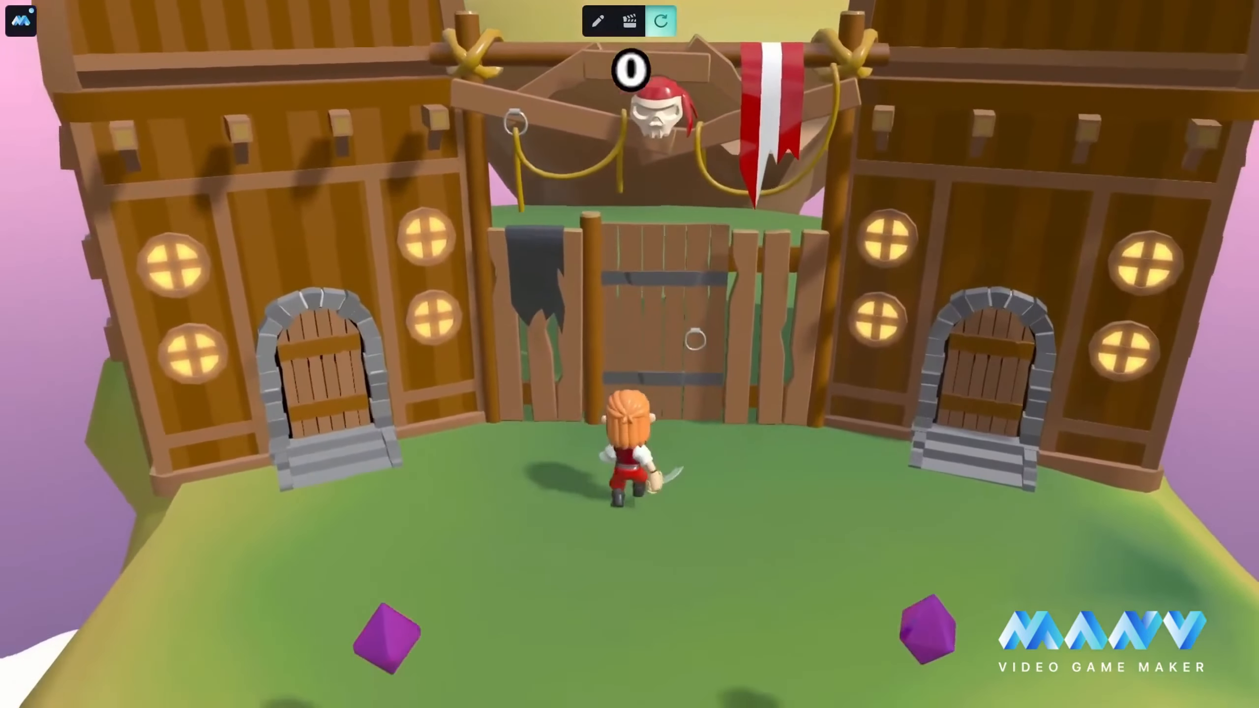
pyautogui.press('s')
pyautogui.press('a')
pyautogui.press('d')
pyautogui.press('w')
pyautogui.press('a')
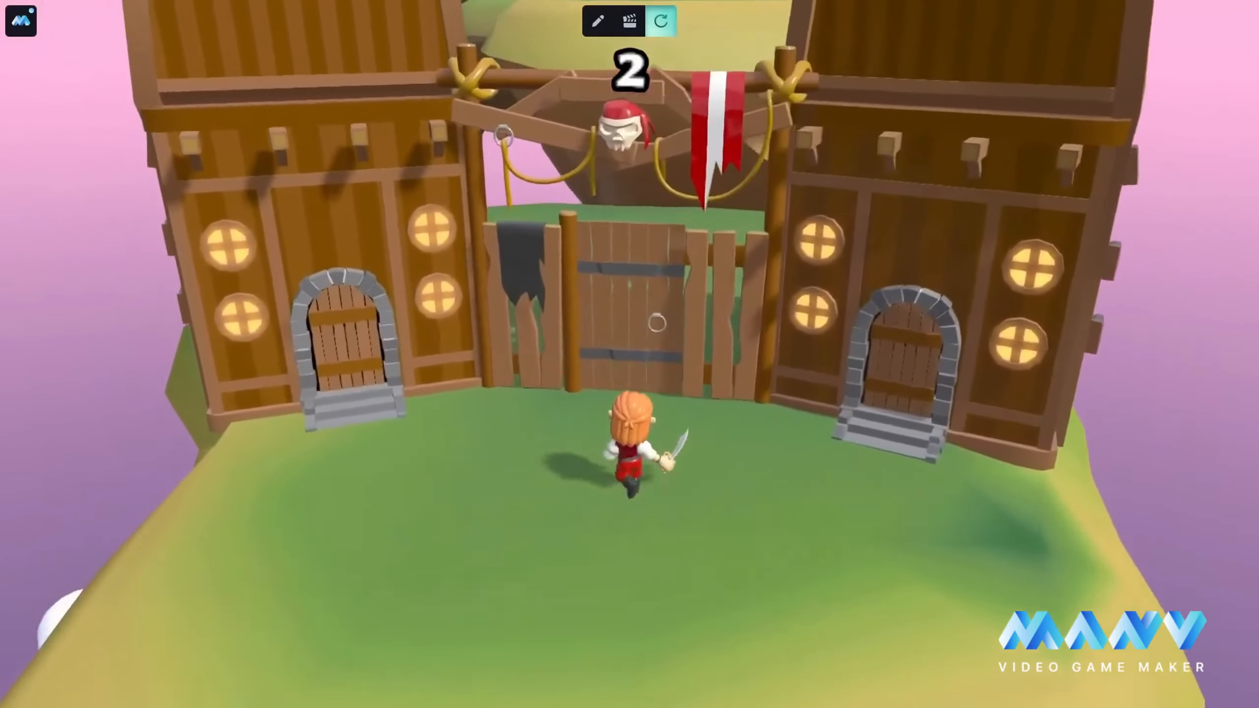
pyautogui.press('w')
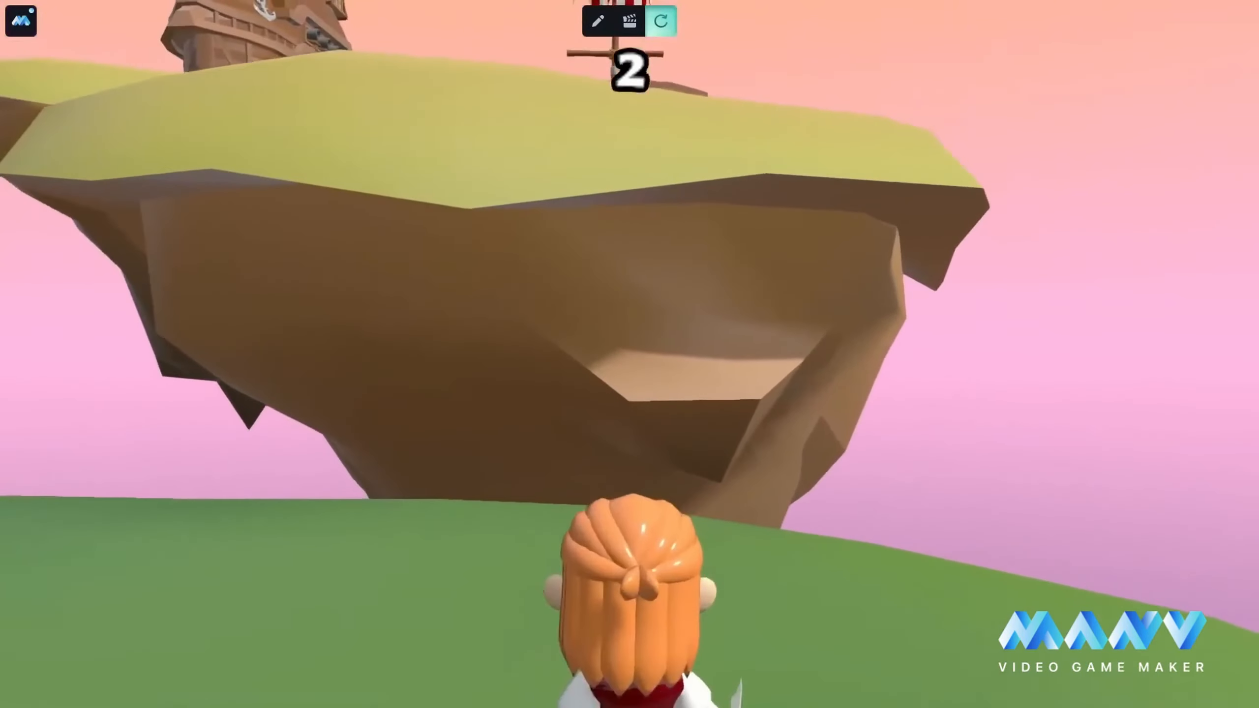
pyautogui.press('space')
pyautogui.press('space')
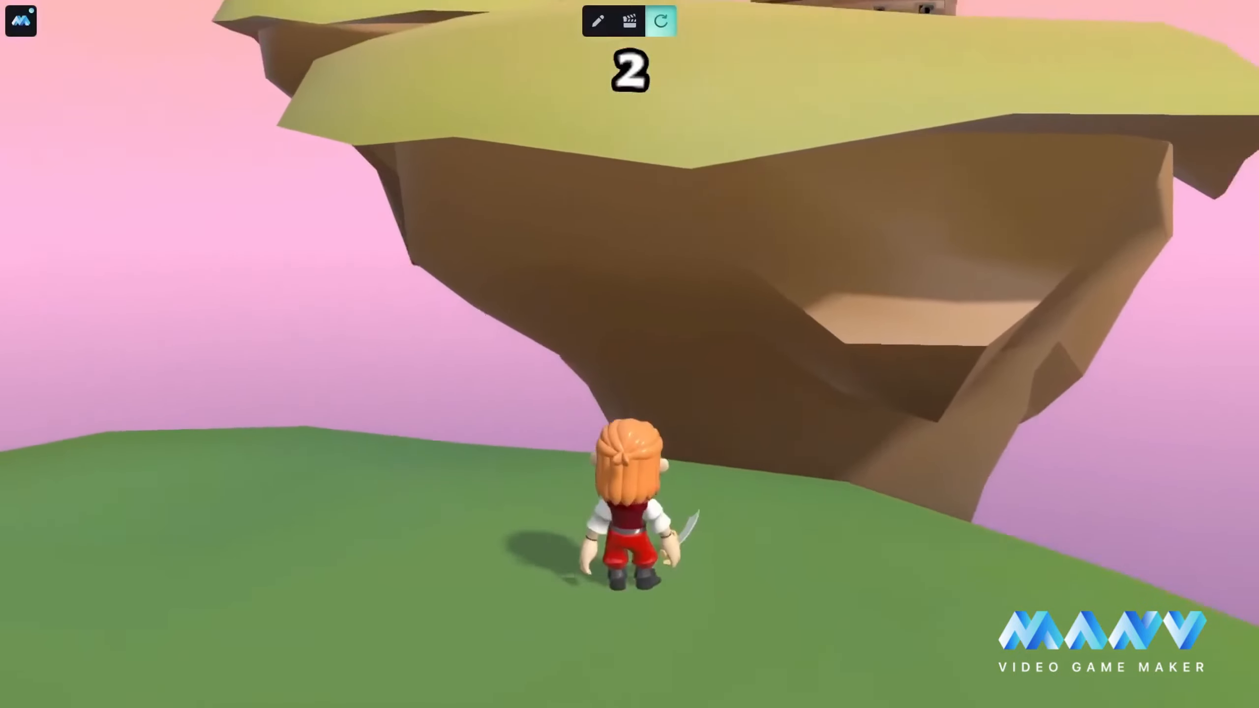
pyautogui.press('space')
pyautogui.press('space')
pyautogui.press('w')
pyautogui.press('space')
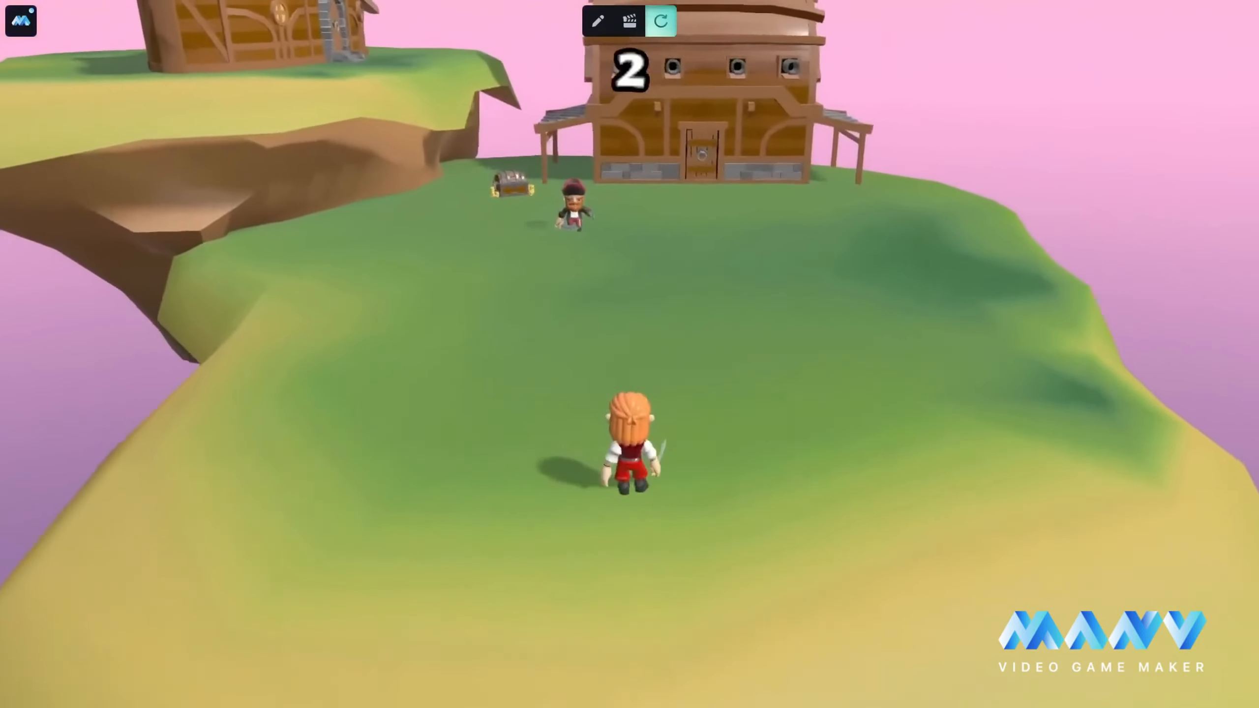
pyautogui.click(598, 20)
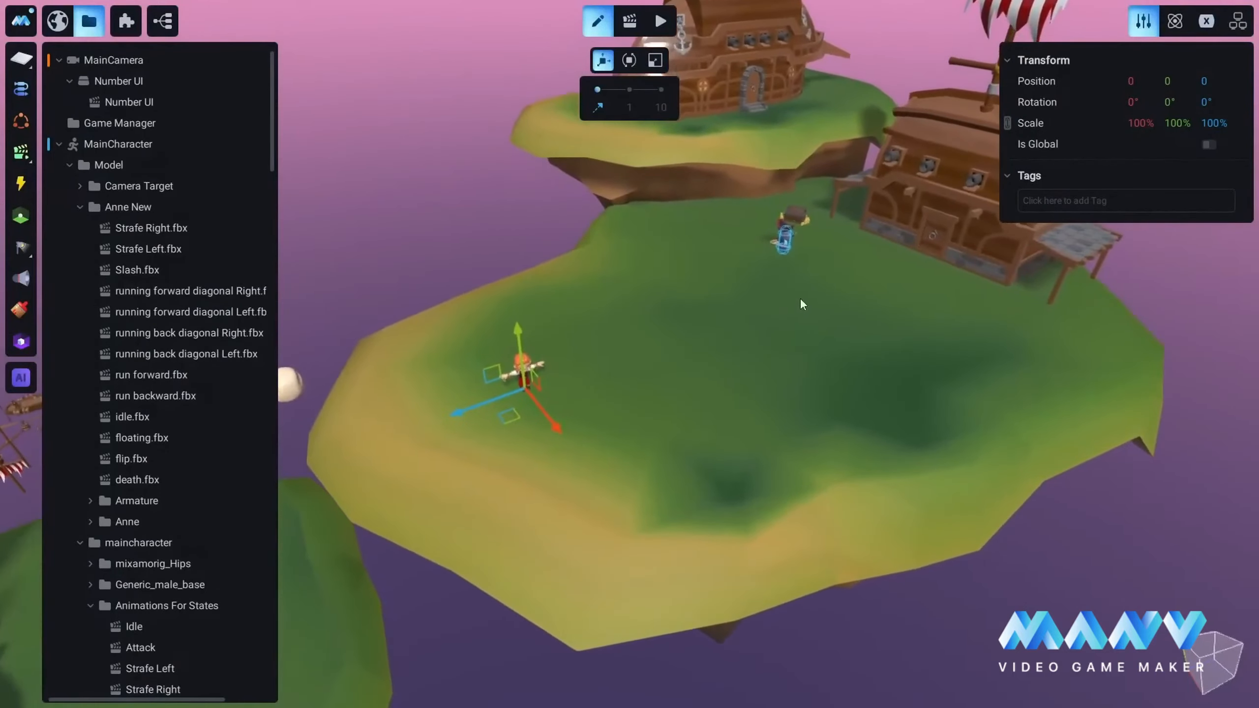
# Step: Add a Plane inside the Captain folder, placed beneath Captain SM
pyautogui.moveTo(800, 297); pyautogui.dragTo(698, 411, button='middle')
pyautogui.scroll(4, 698, 412)
pyautogui.moveTo(912, 348); pyautogui.dragTo(791, 427, button='middle')
pyautogui.scroll(3, 791, 427)
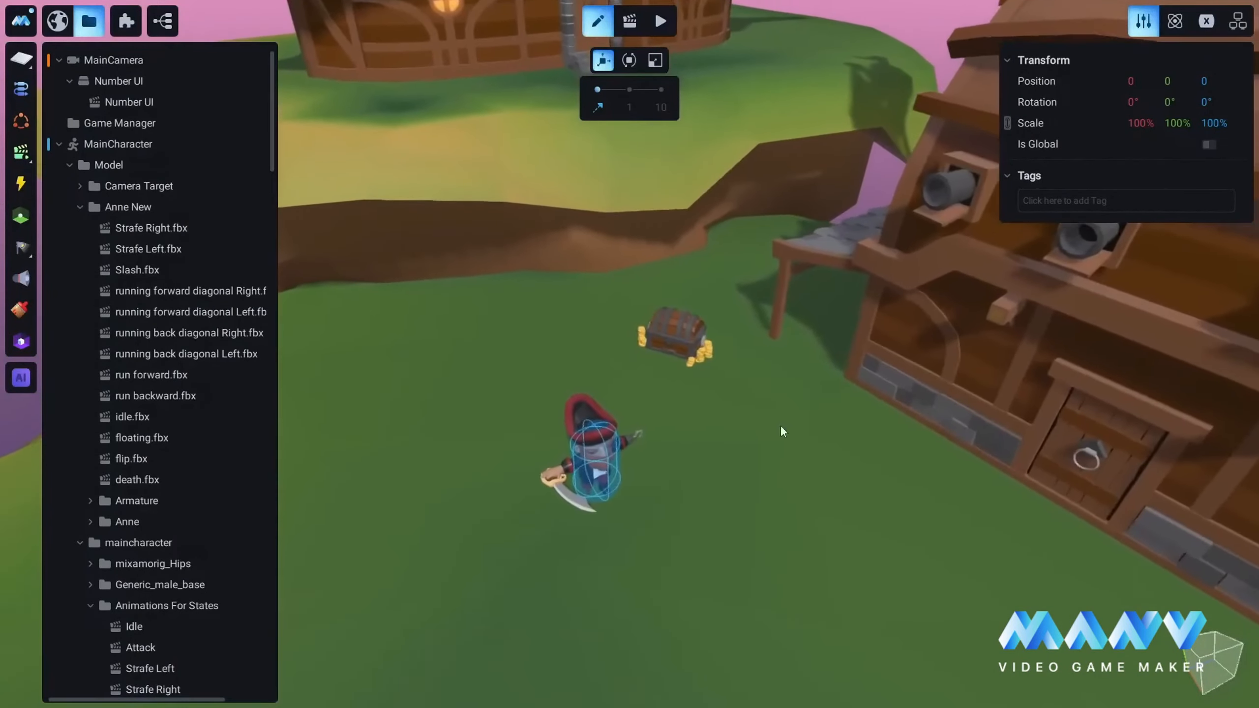
pyautogui.moveTo(781, 425)
pyautogui.mouseDown(button='right')
pyautogui.moveTo(651, 388)
pyautogui.moveTo(792, 419)
pyautogui.mouseUp(button='right')
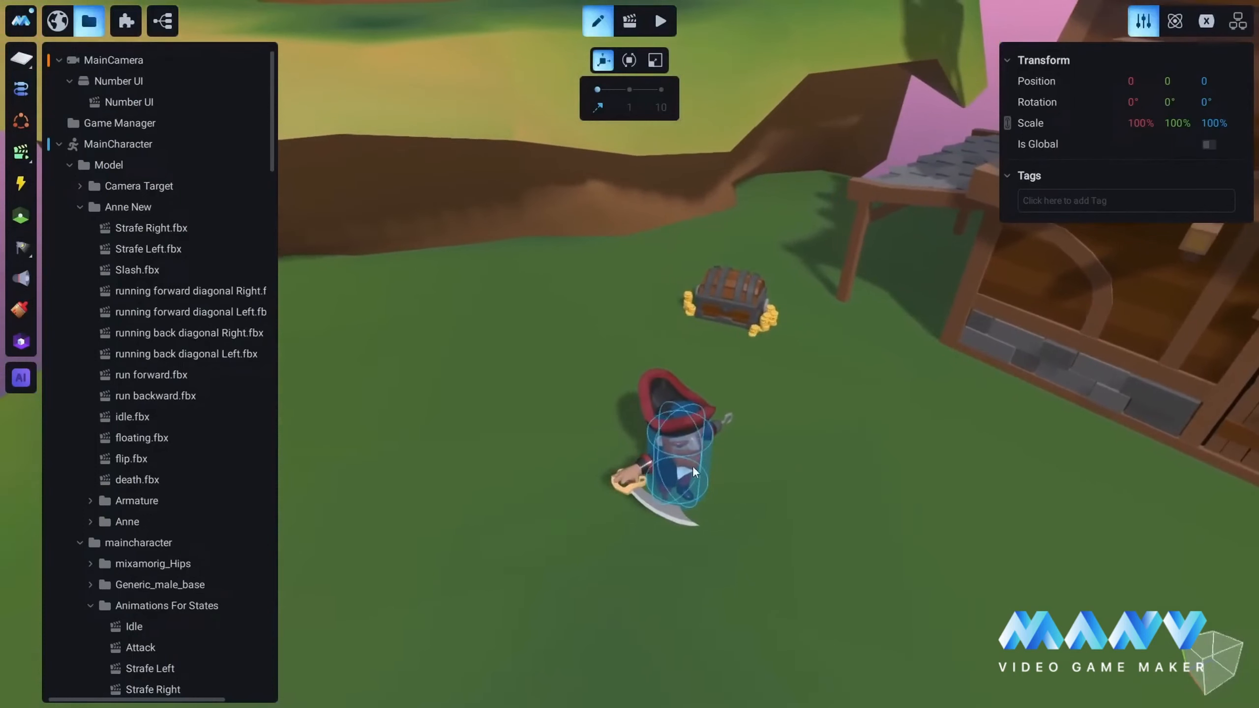
pyautogui.click(687, 439)
pyautogui.click(122, 461)
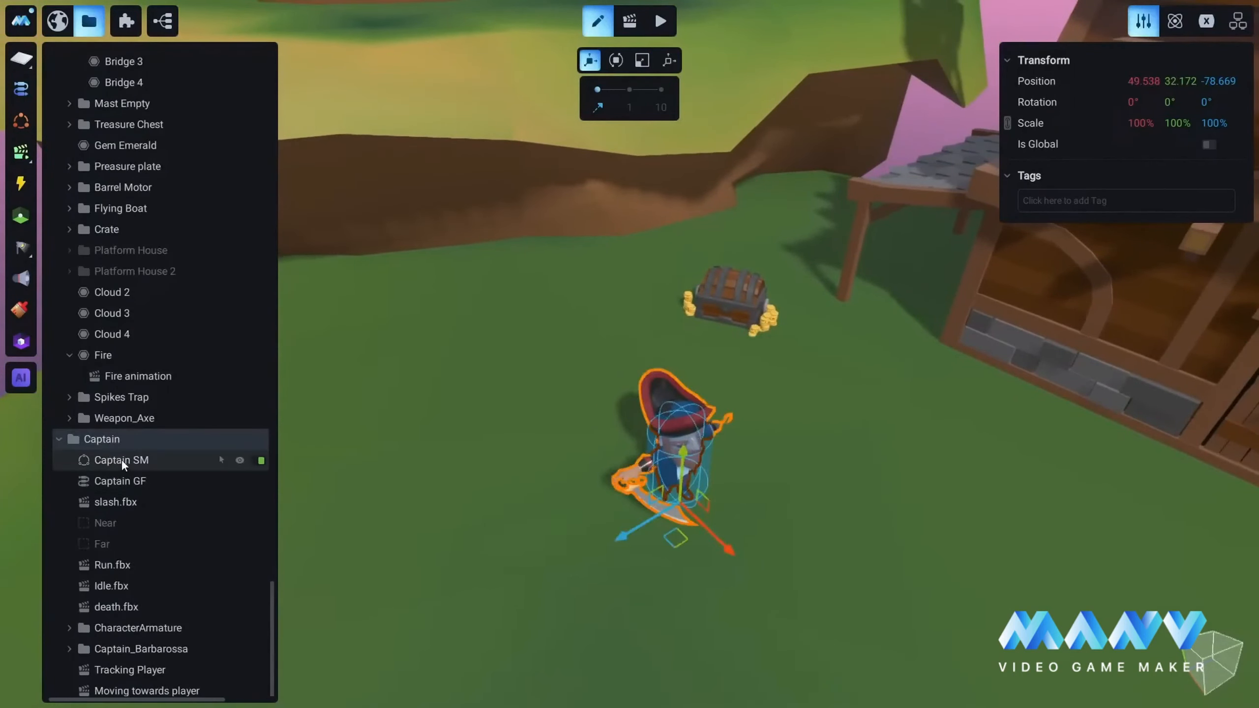
pyautogui.click(21, 59)
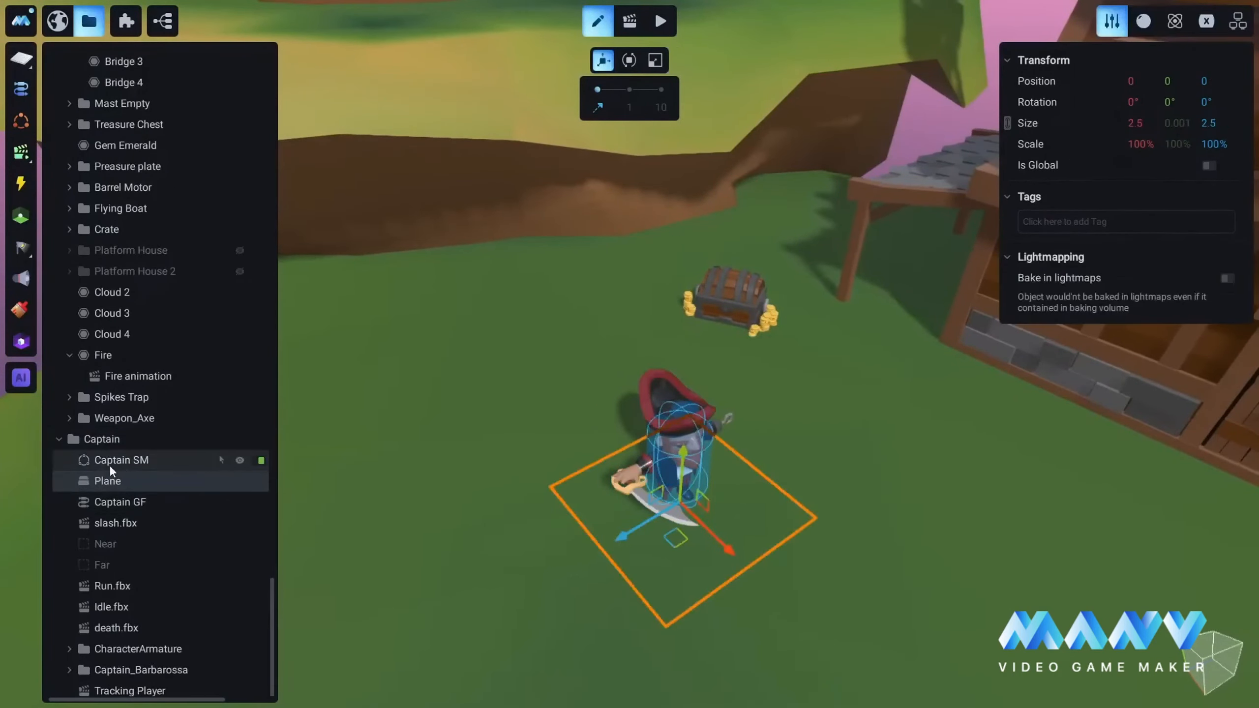
# Step: Raise the plane vertically until it floats just above the Captain's head
pyautogui.moveTo(868, 452); pyautogui.dragTo(664, 408, button='right')
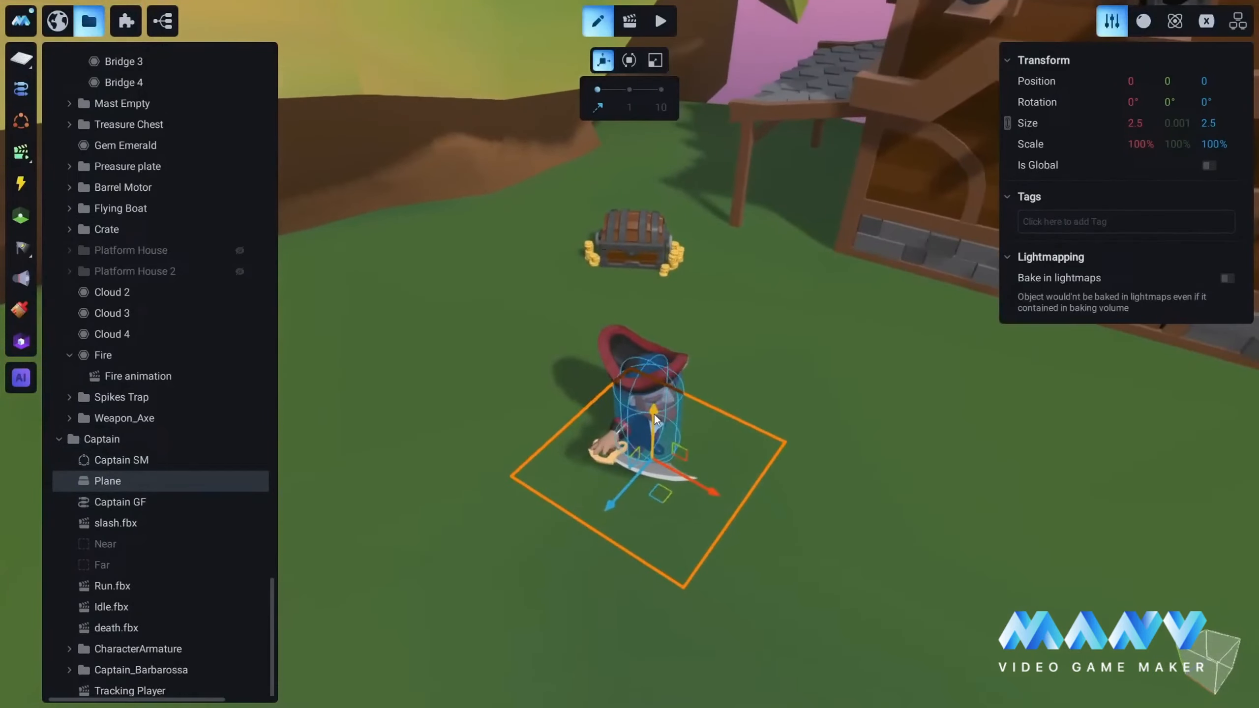
pyautogui.moveTo(654, 415); pyautogui.dragTo(660, 282)
pyautogui.moveTo(788, 377)
pyautogui.mouseDown(button='right')
pyautogui.moveTo(648, 398)
pyautogui.moveTo(771, 373)
pyautogui.mouseUp(button='right')
# Step: Create a new material for the plane and name it Health
pyautogui.click(1144, 21)
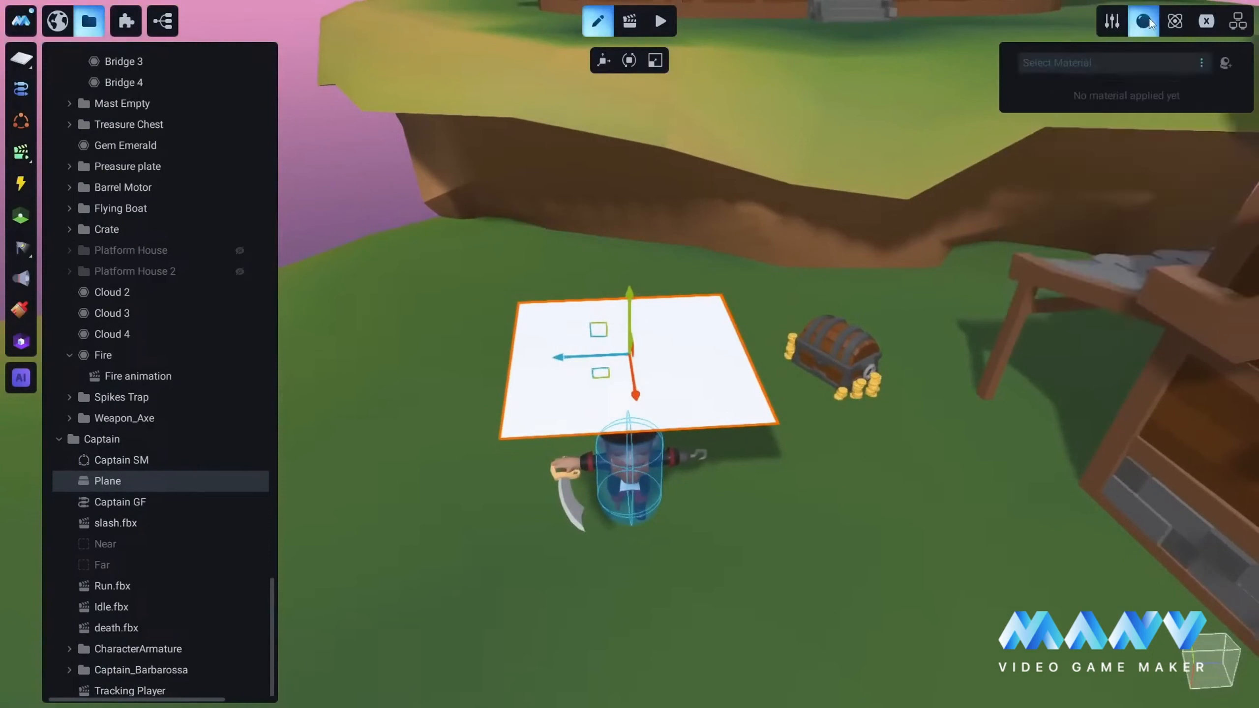
pyautogui.click(1225, 63)
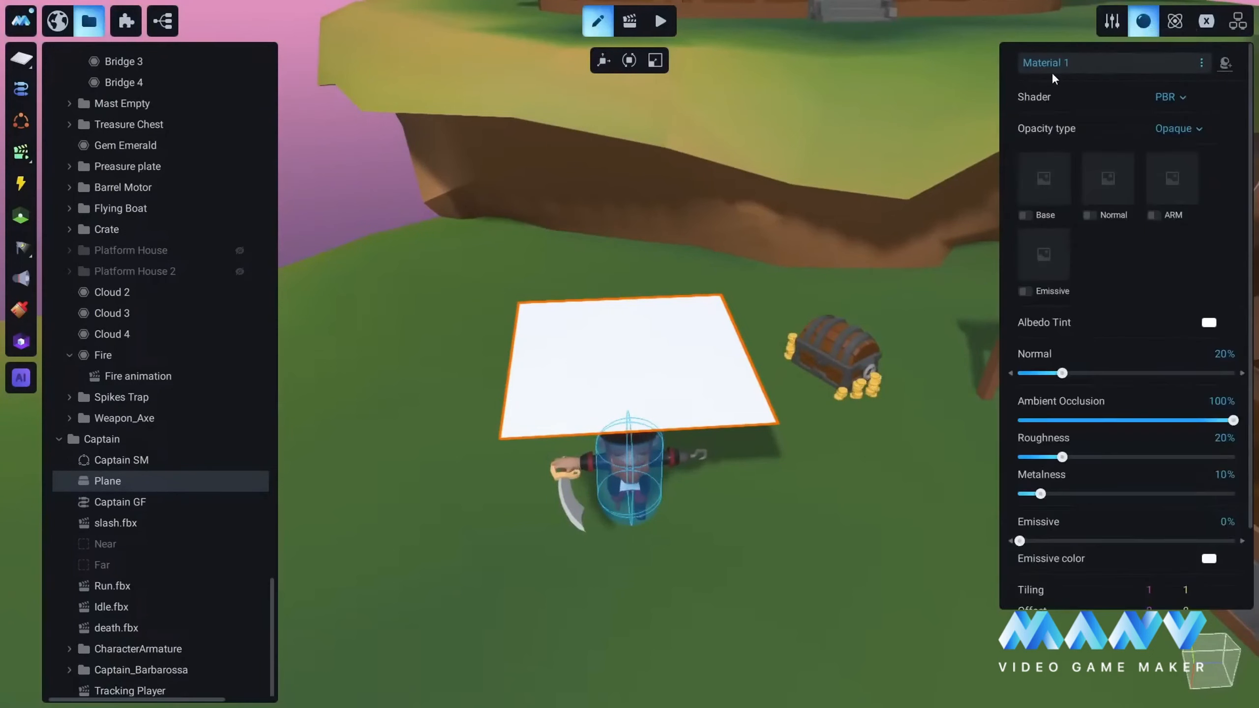
pyautogui.write('Health')
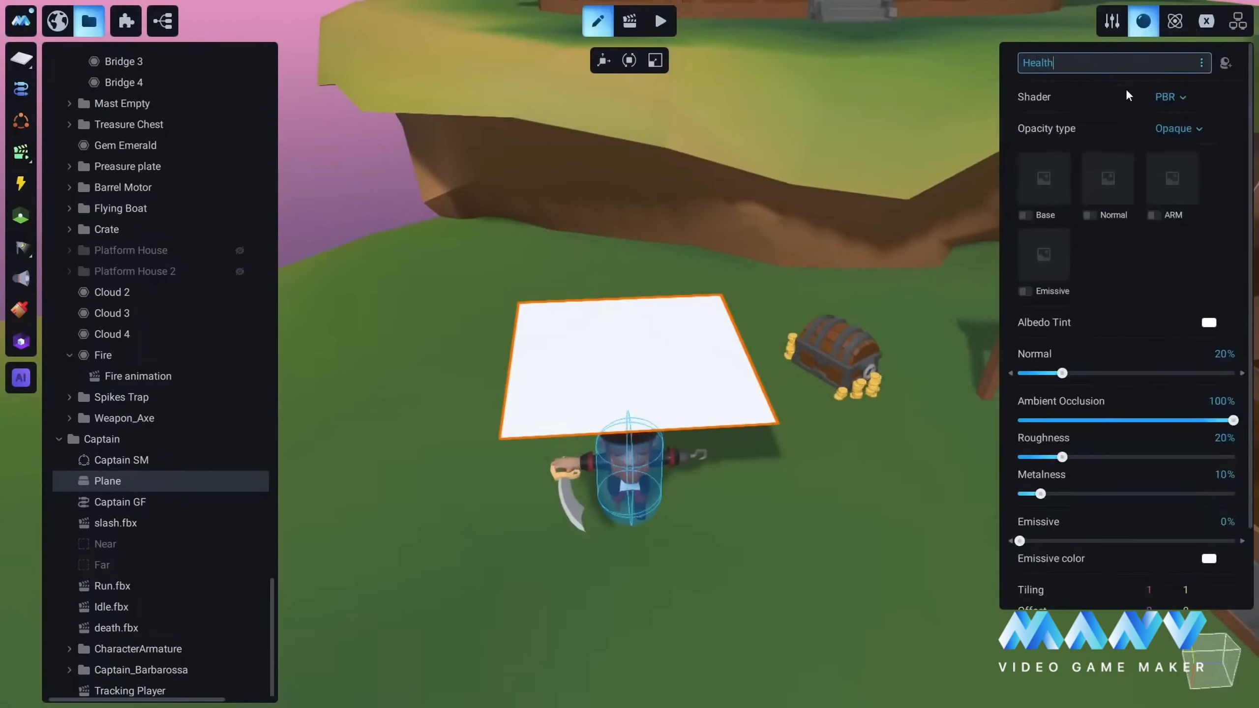
pyautogui.press('Return')
# Step: Turn off Cast Shadows for the Health material and change its shader to Basic
pyautogui.scroll(-2, 1141, 349)
pyautogui.click(1156, 571)
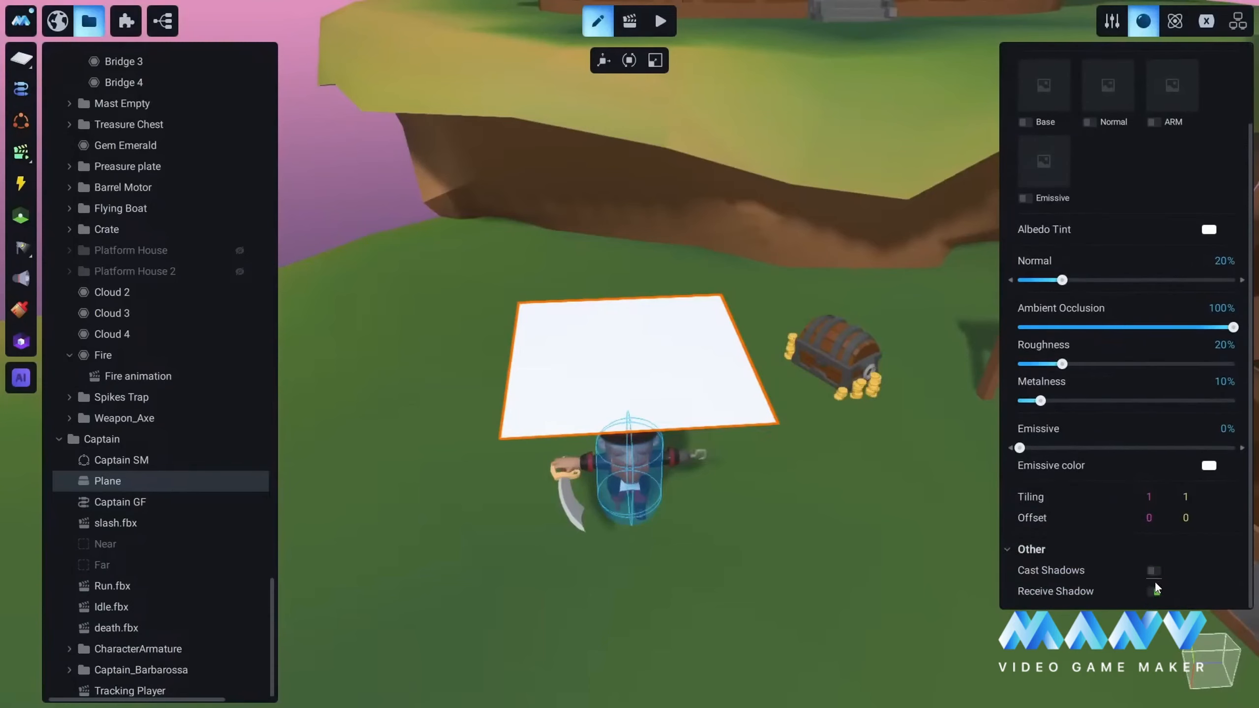
pyautogui.scroll(2, 1155, 593)
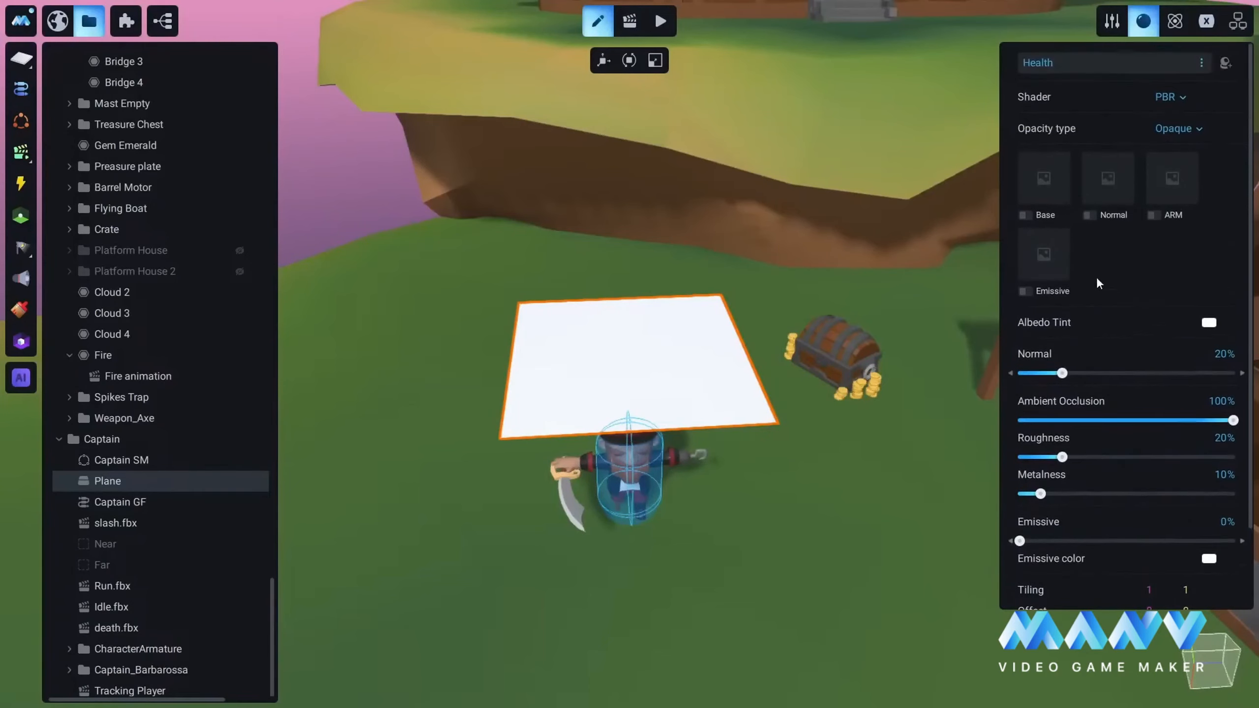
pyautogui.click(1173, 97)
pyautogui.click(1168, 114)
# Step: Import Hp2.png from the Textures folder as the Health material's Diffuse texture
pyautogui.click(1047, 179)
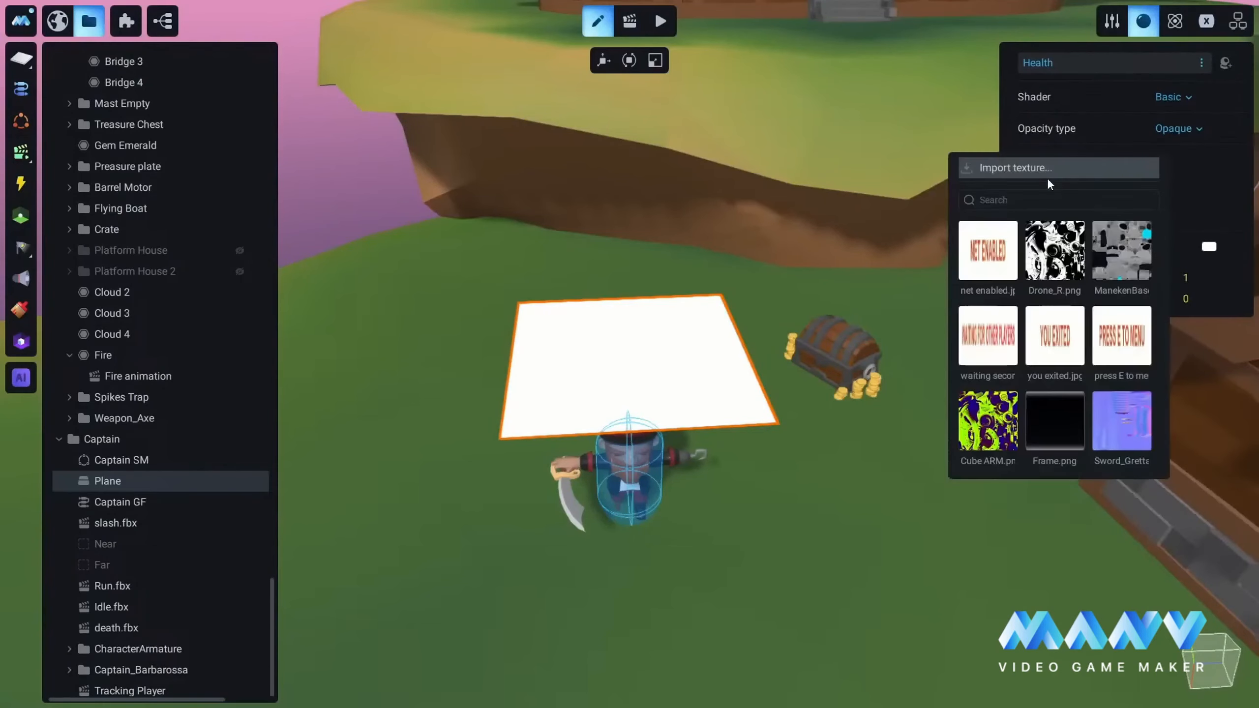
pyautogui.click(1014, 169)
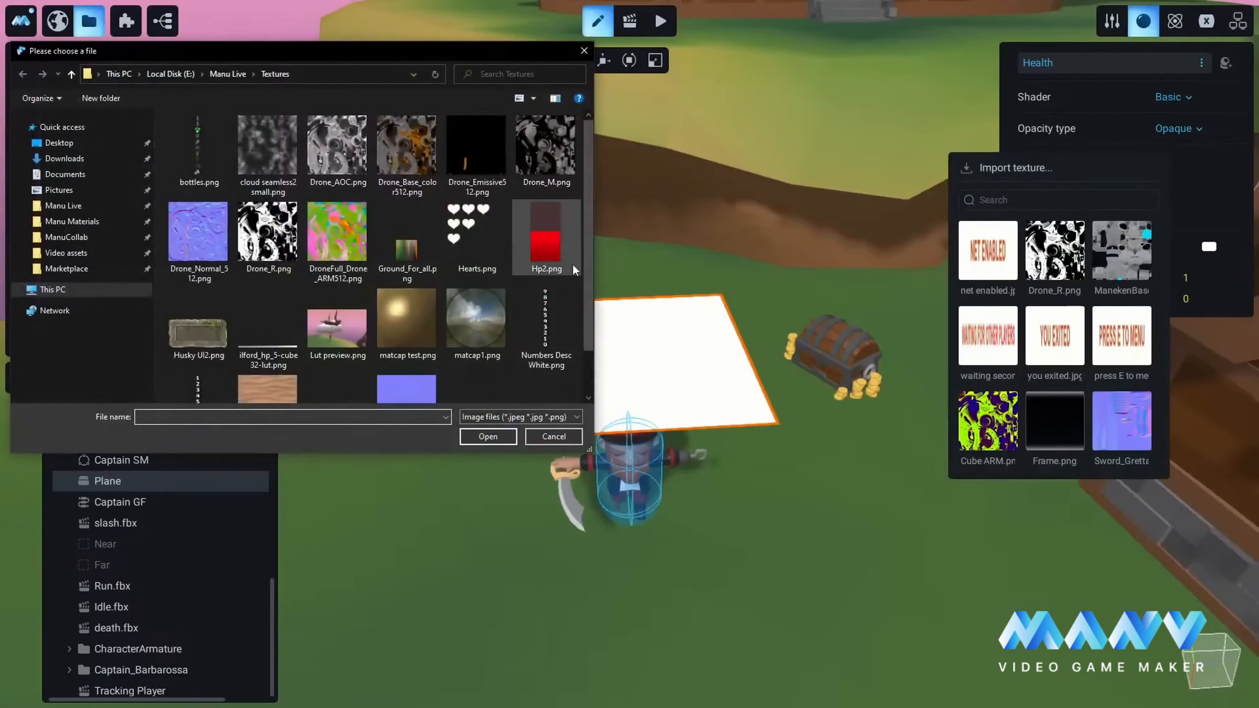
pyautogui.click(488, 437)
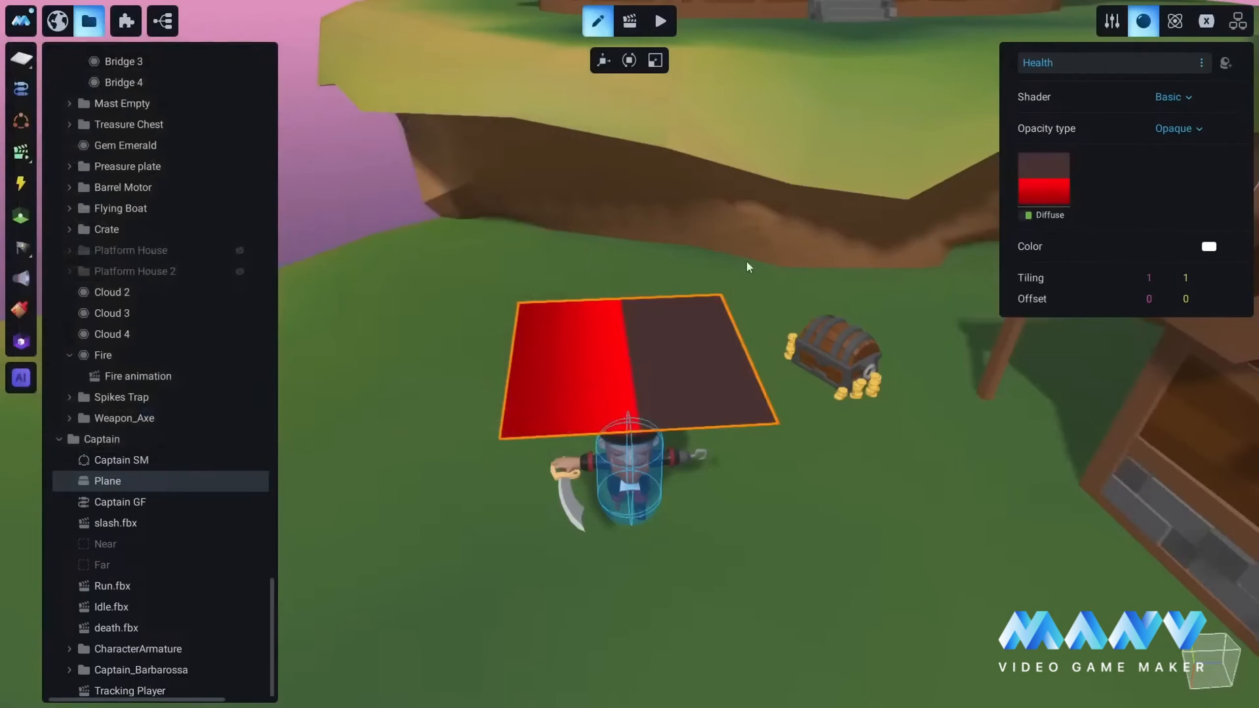
pyautogui.scroll(3, 714, 443)
pyautogui.moveTo(715, 443)
pyautogui.mouseDown(button='middle')
pyautogui.moveTo(777, 371)
pyautogui.moveTo(694, 203)
pyautogui.mouseUp(button='middle')
pyautogui.scroll(-2, 677, 394)
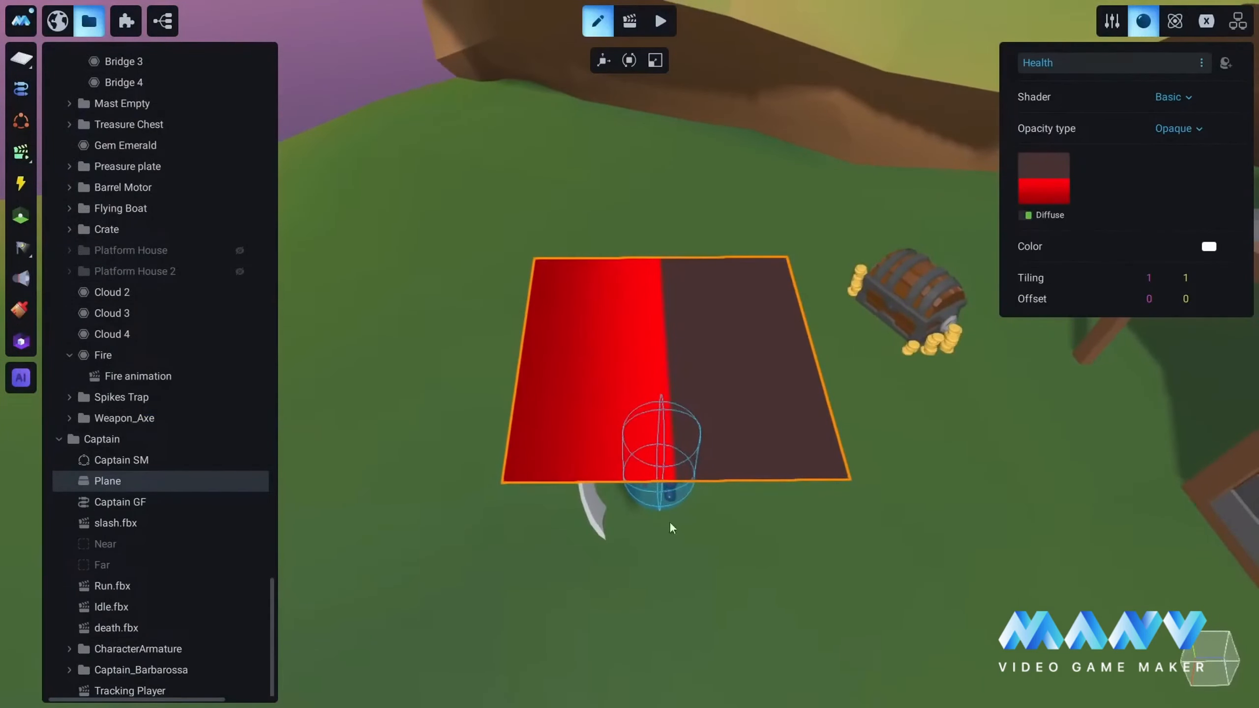
pyautogui.scroll(1, 711, 357)
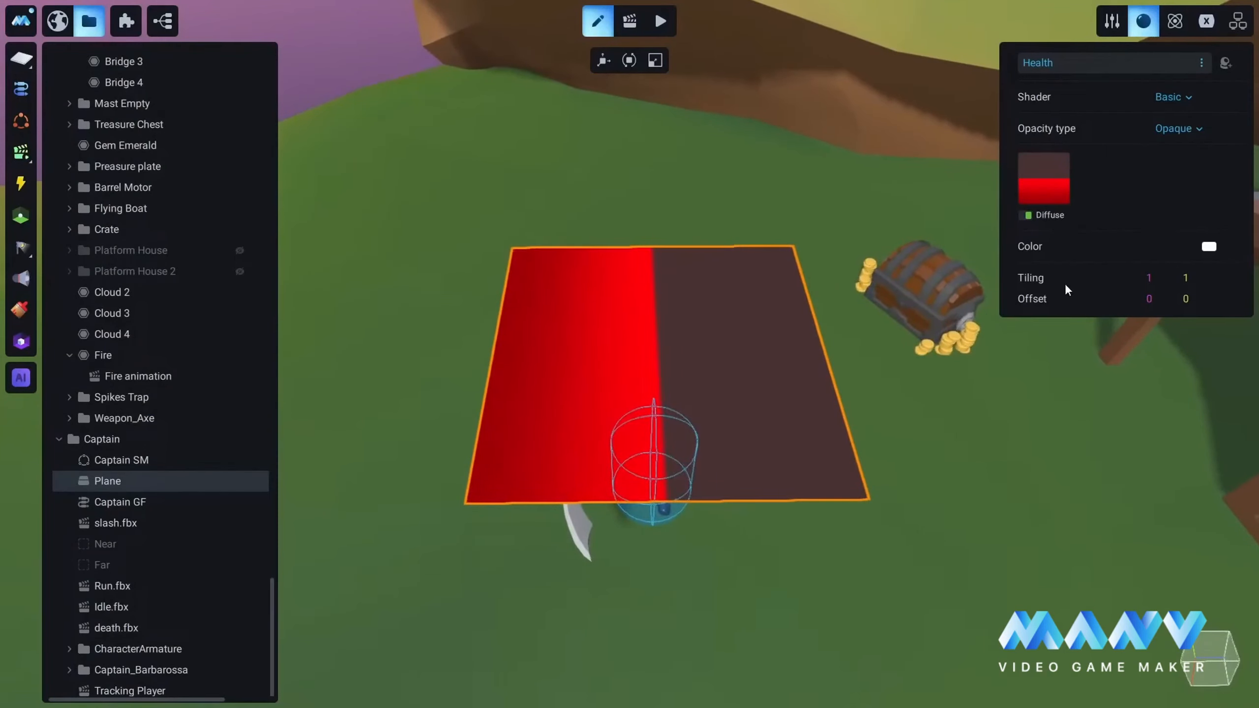
# Step: Set the Health material's vertical (V) Tiling to 0.5
pyautogui.click(1200, 279)
pyautogui.write('0.')
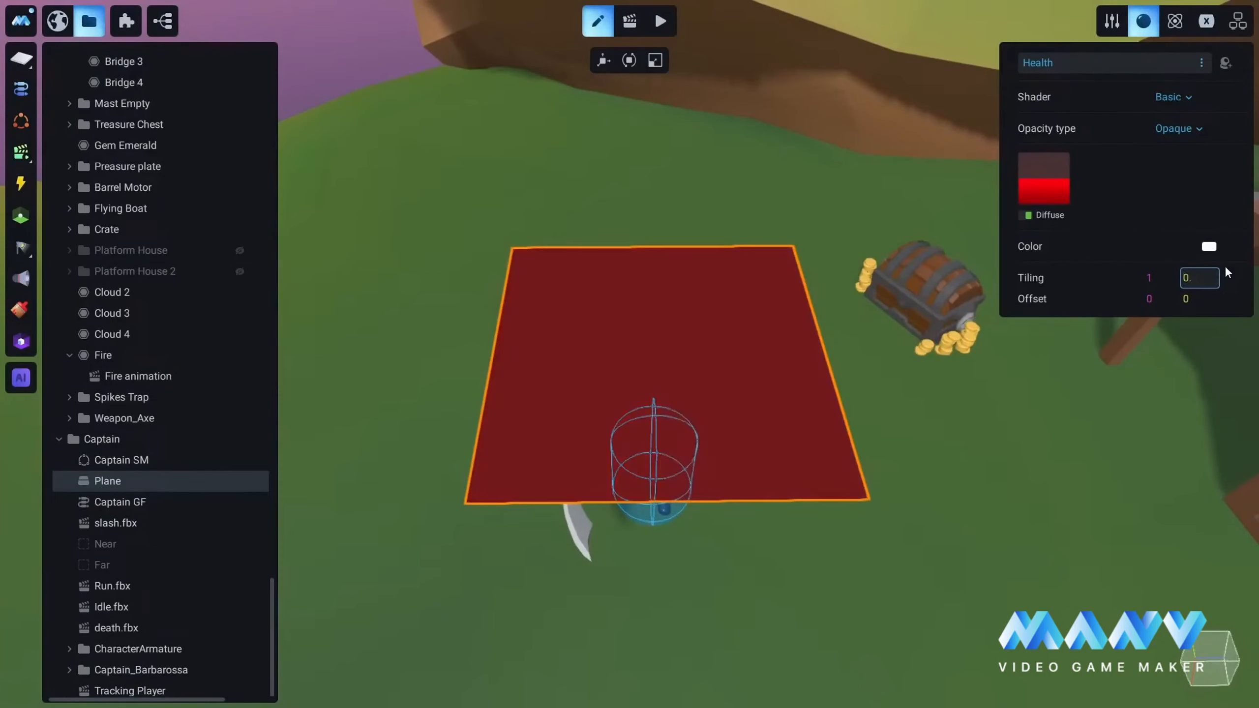
pyautogui.write('5')
pyautogui.press('Return')
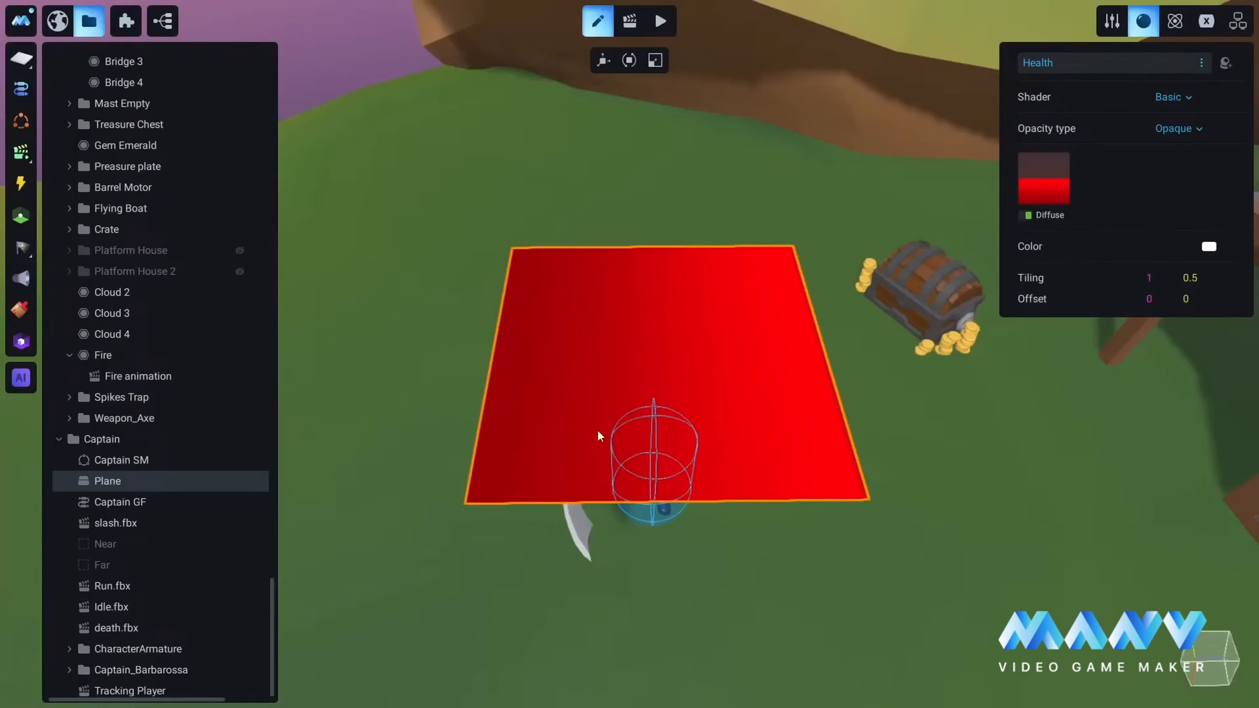
# Step: Raise the Health material's Offset V to about 40 and return it to 0 to preview the bar draining
pyautogui.click(1190, 301)
pyautogui.press('Up')
pyautogui.press('Up')
pyautogui.press('Up')
pyautogui.press('Up')
pyautogui.press('Up')
pyautogui.press('Up')
pyautogui.press('Up')
pyautogui.press('Up')
pyautogui.press('Up')
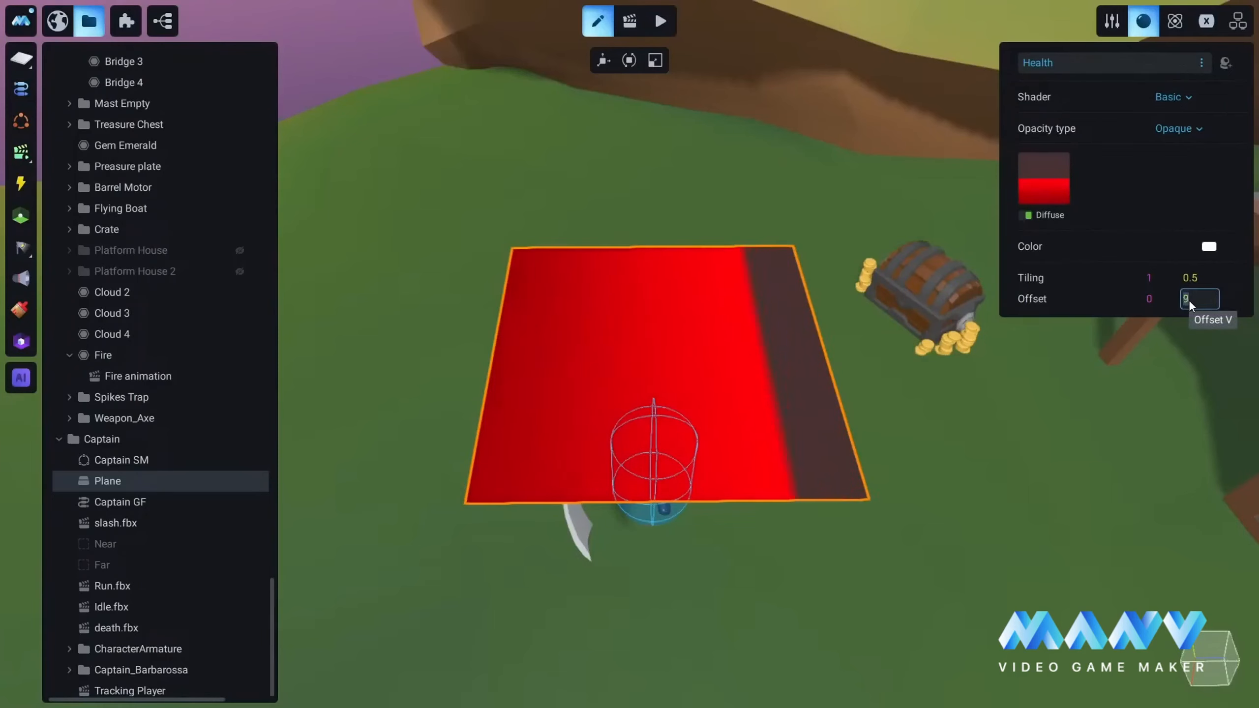
pyautogui.press('Up')
pyautogui.press('Up')
pyautogui.press('Up')
pyautogui.press('Up')
pyautogui.press('Up')
pyautogui.press('Up')
pyautogui.press('Up')
pyautogui.press('Up')
pyautogui.press('Up')
pyautogui.press('Up')
pyautogui.press('Up')
pyautogui.press('Up')
pyautogui.press('Up')
pyautogui.press('Up')
pyautogui.press('Up')
pyautogui.press('Up')
pyautogui.press('Up')
pyautogui.press('Up')
pyautogui.press('Up')
pyautogui.press('Up')
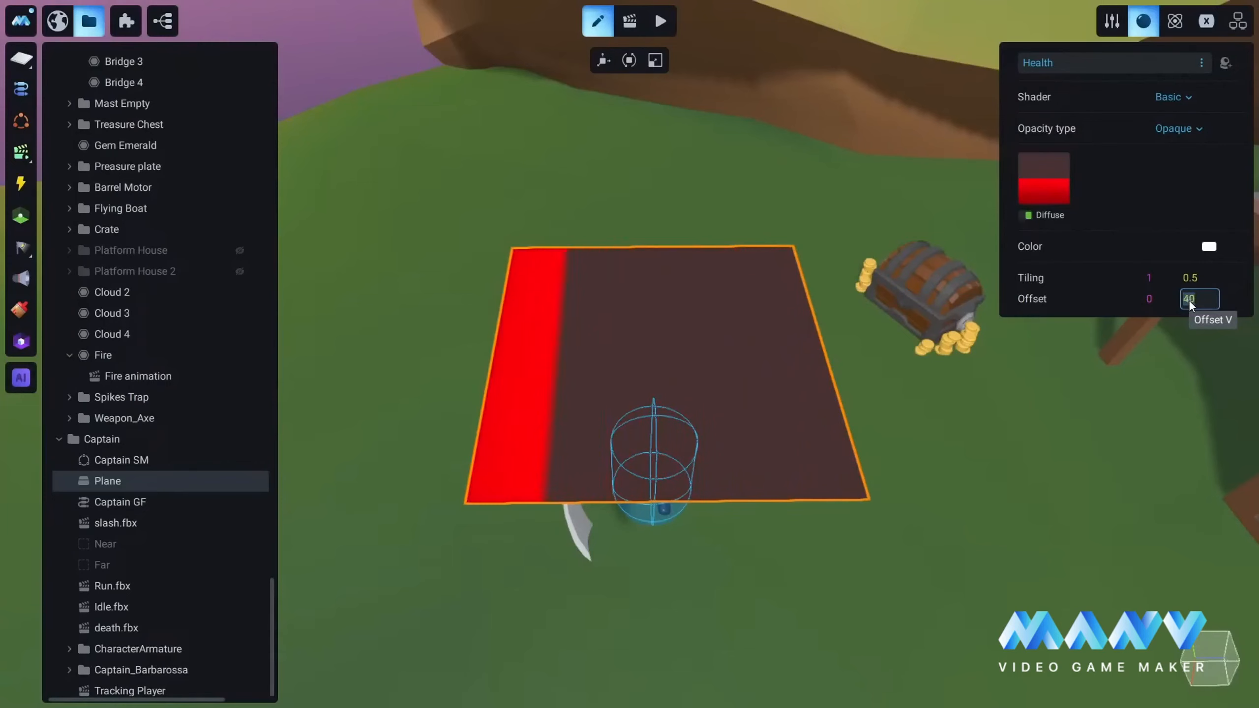
pyautogui.press('Down')
pyautogui.press('Down')
pyautogui.press('Down')
pyautogui.press('Down')
pyautogui.press('Down')
pyautogui.press('Down')
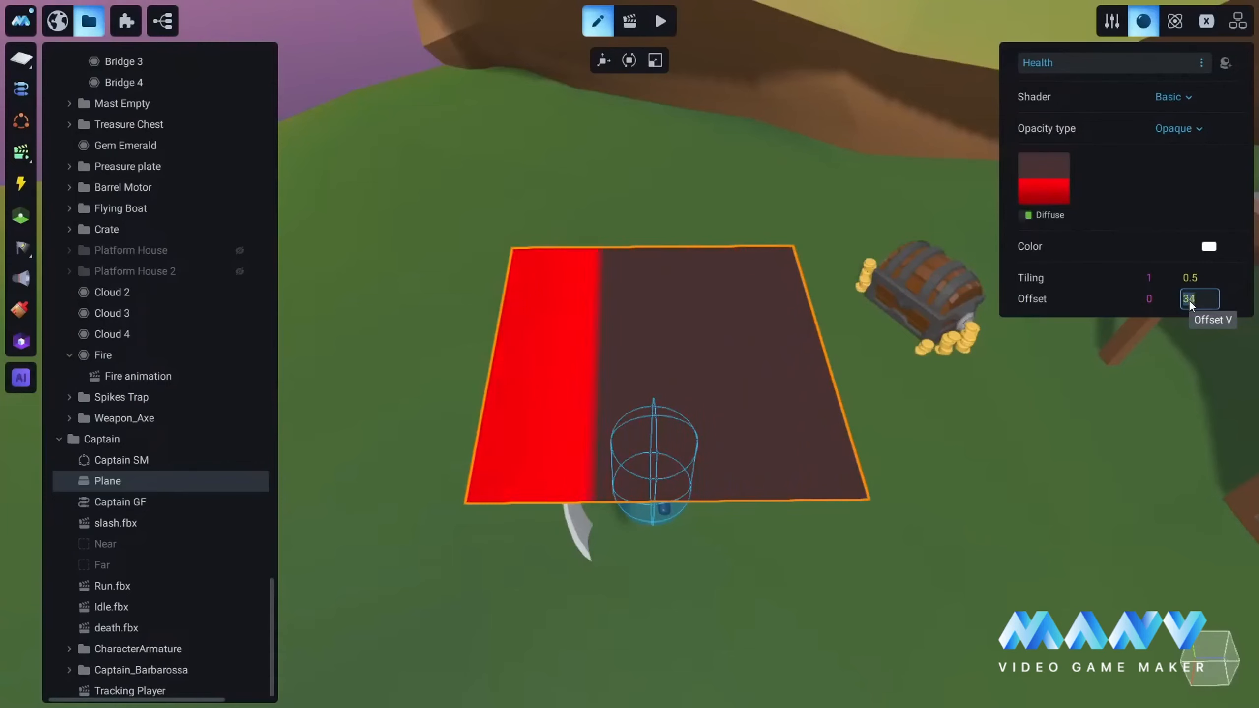
pyautogui.press('Down')
pyautogui.press('Down')
pyautogui.press('Down')
pyautogui.press('Down')
pyautogui.press('Down')
pyautogui.press('Down')
pyautogui.press('Down')
pyautogui.press('Down')
pyautogui.press('Down')
pyautogui.press('Down')
pyautogui.press('Down')
pyautogui.press('Down')
pyautogui.press('Down')
pyautogui.press('Down')
pyautogui.press('Down')
pyautogui.press('Down')
pyautogui.press('Down')
pyautogui.press('Down')
pyautogui.press('Down')
pyautogui.press('Down')
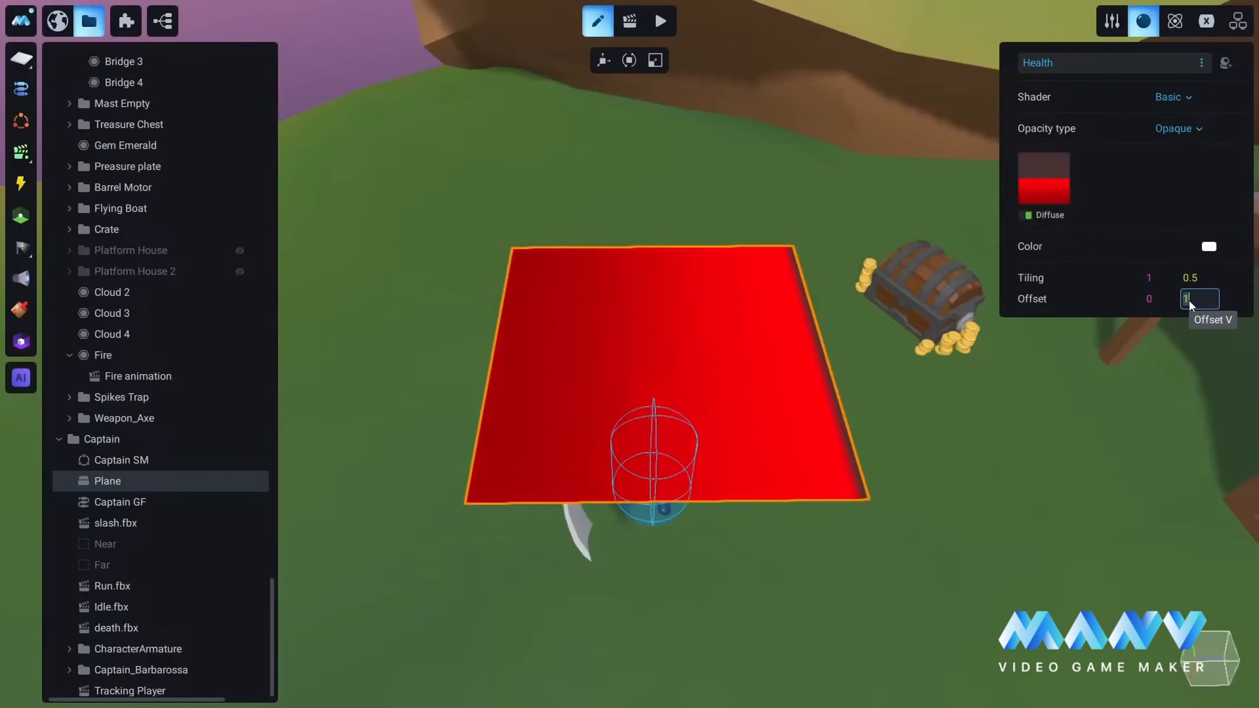
pyautogui.press('Down')
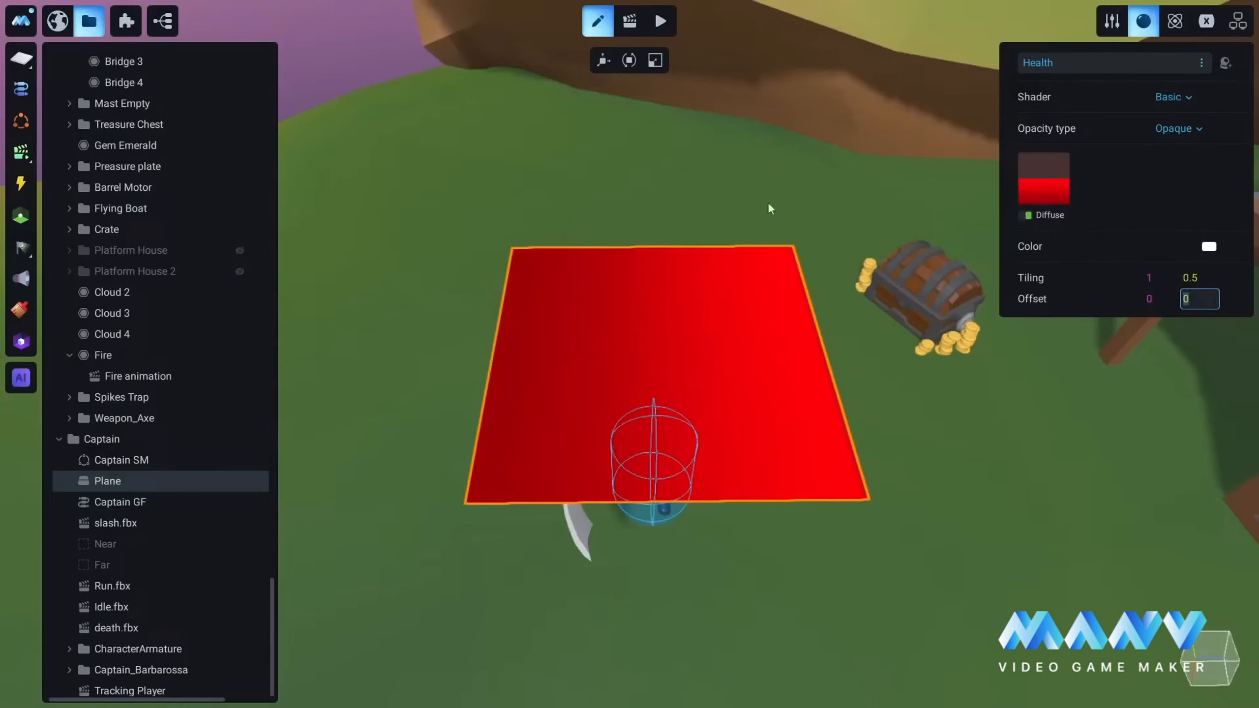
pyautogui.click(1113, 24)
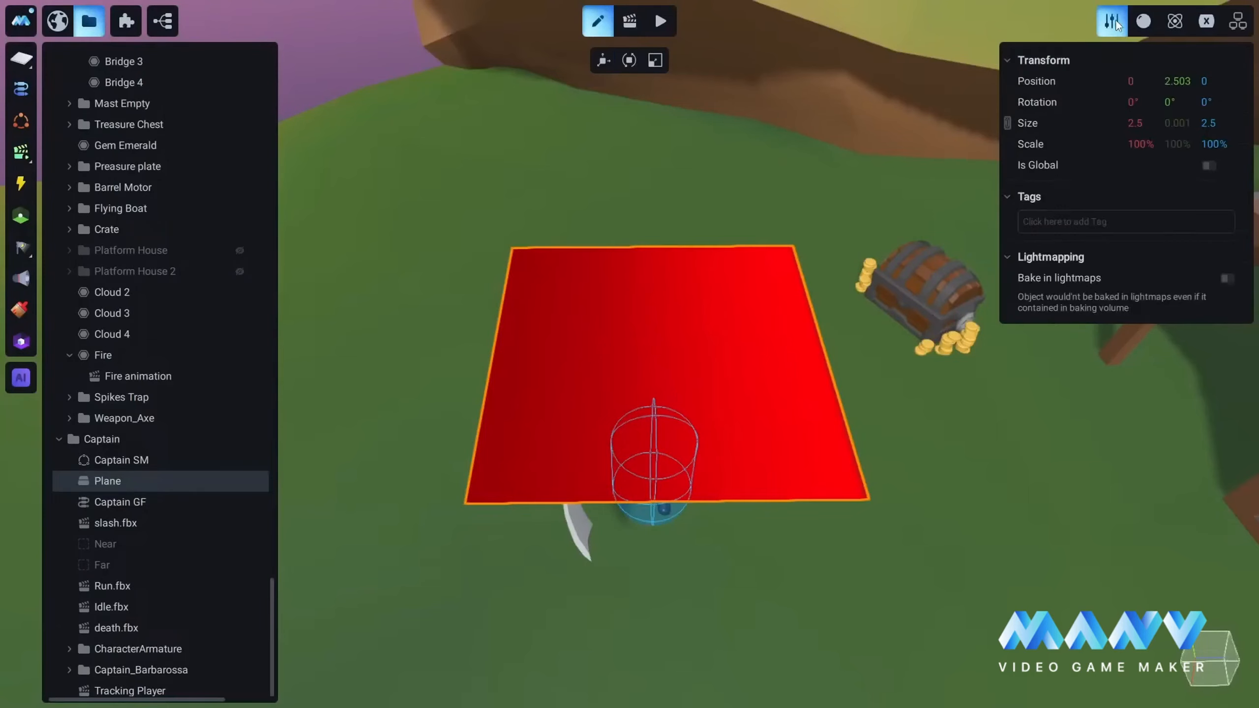
pyautogui.click(1140, 143)
pyautogui.write('25')
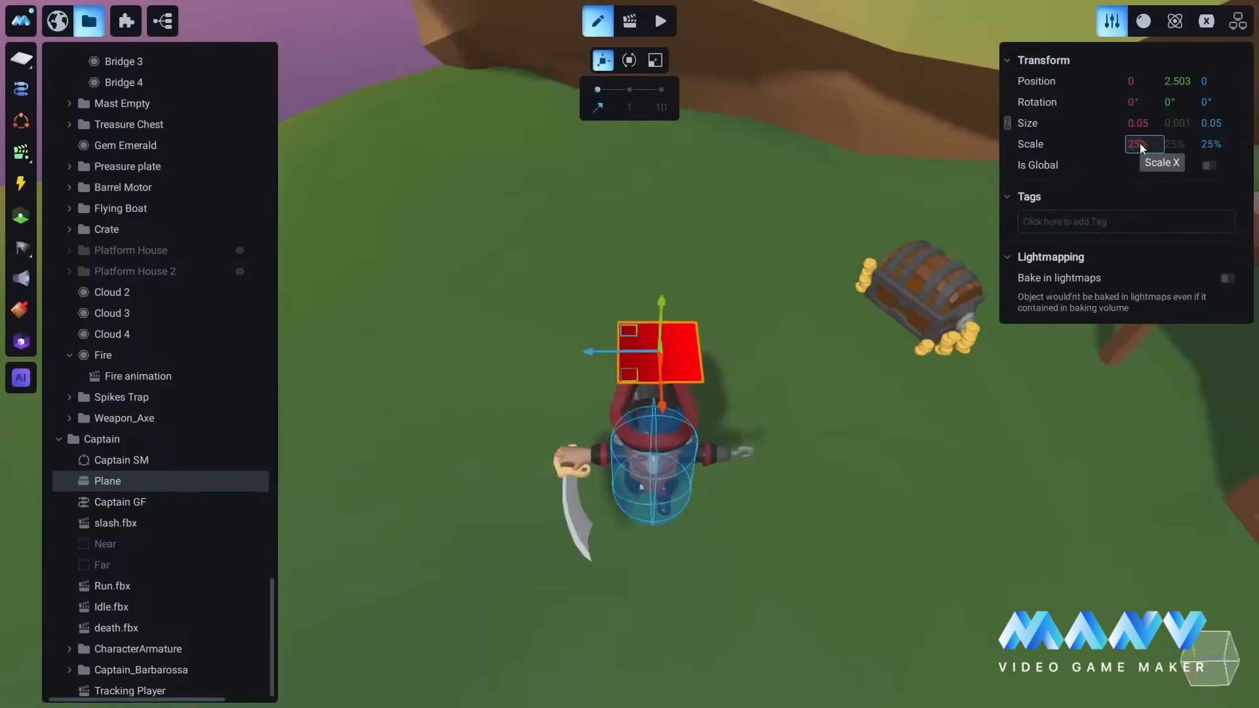
pyautogui.press('BackSpace')
pyautogui.press('BackSpace')
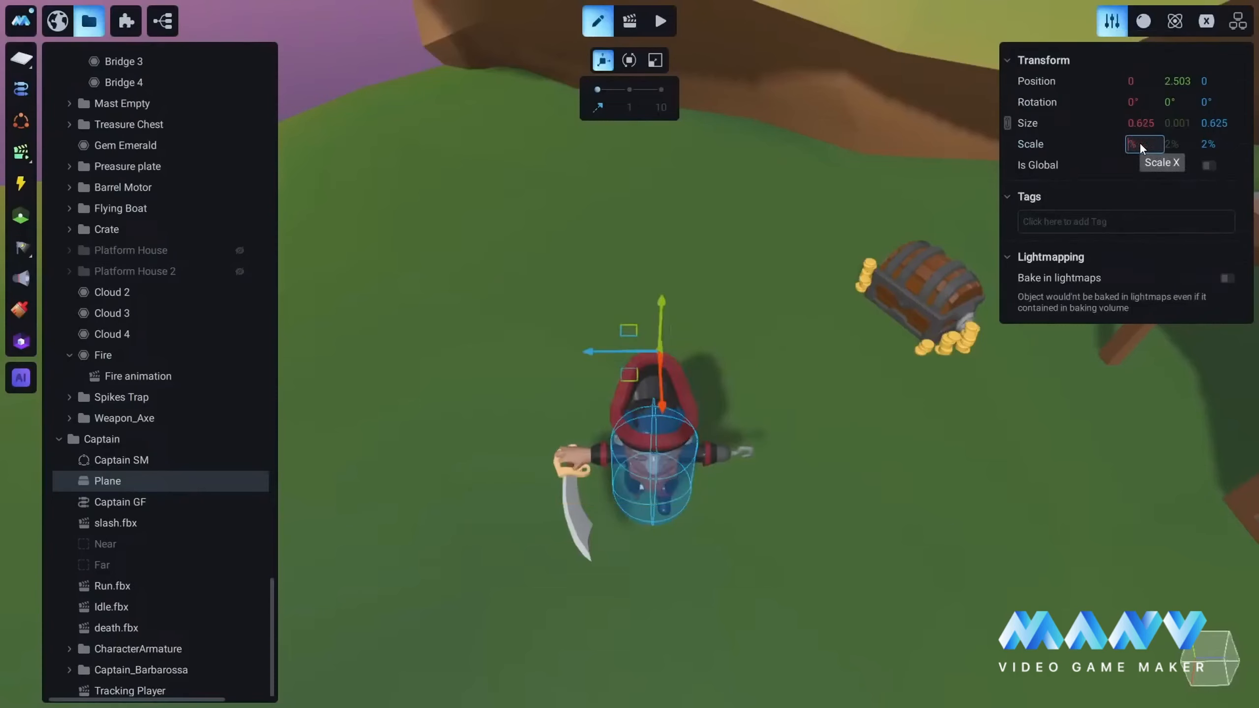
pyautogui.write('100')
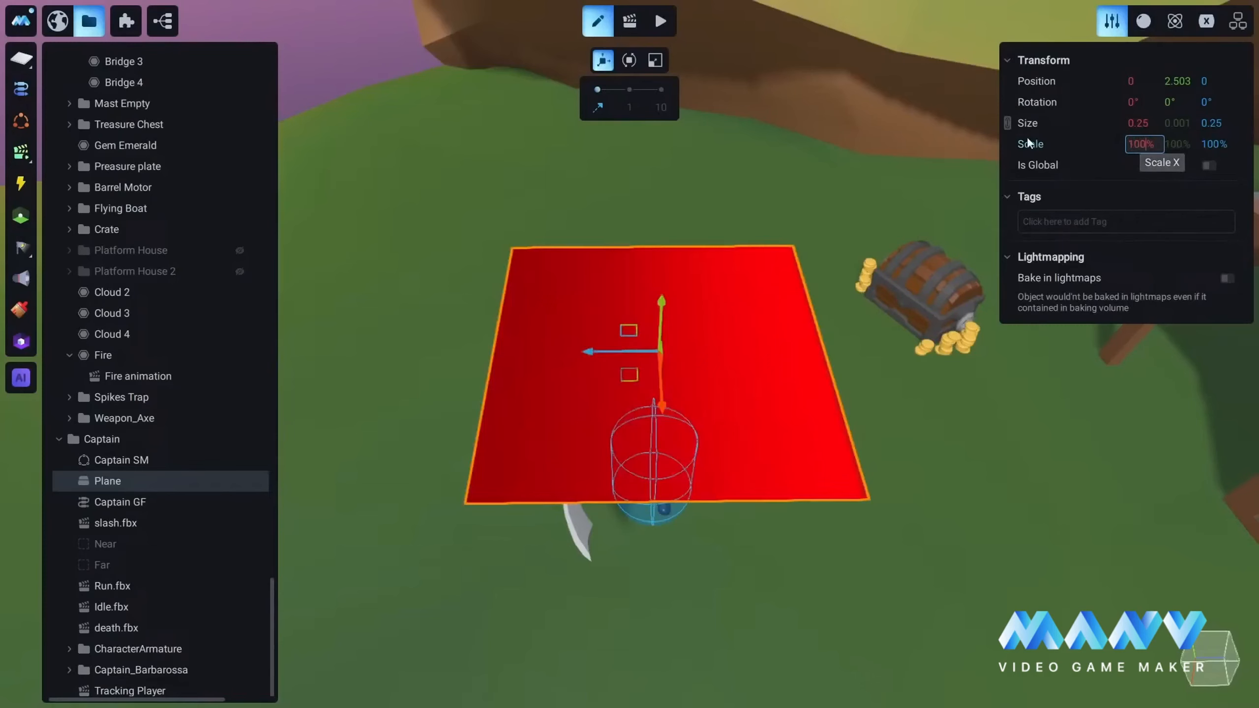
# Step: Unlink the plane's scale proportions and set its X scale to 25%
pyautogui.click(1007, 123)
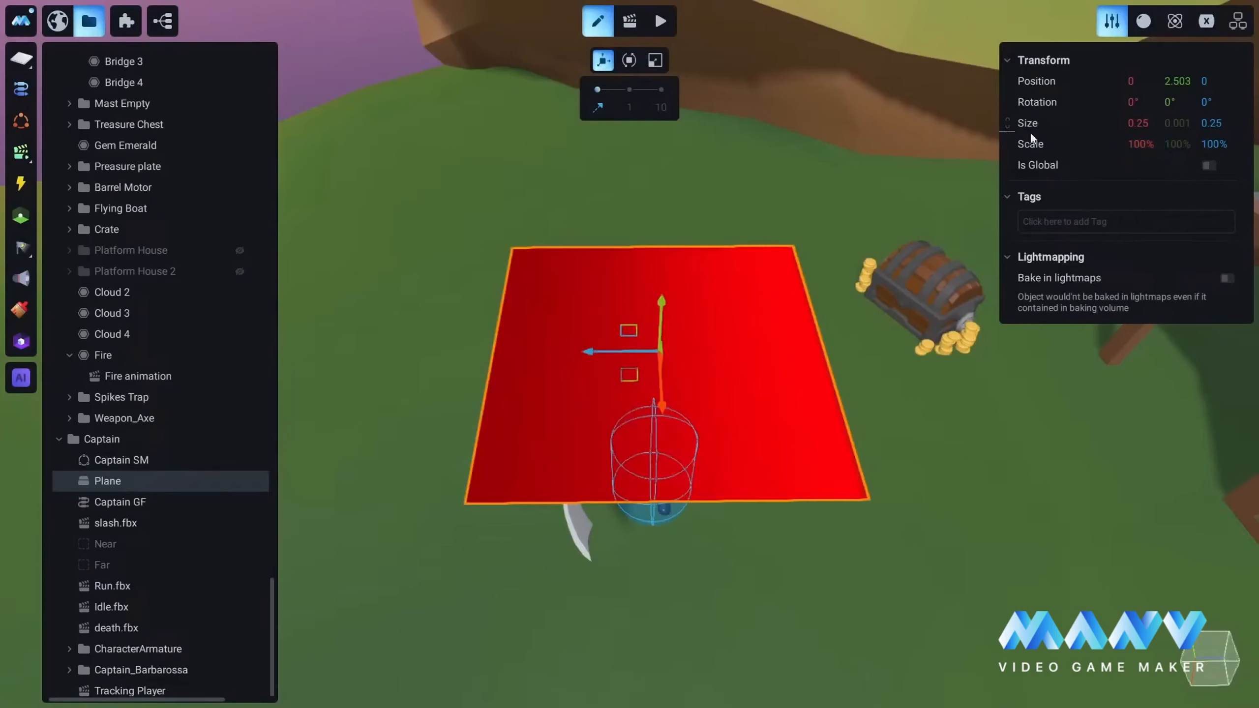
pyautogui.write('25')
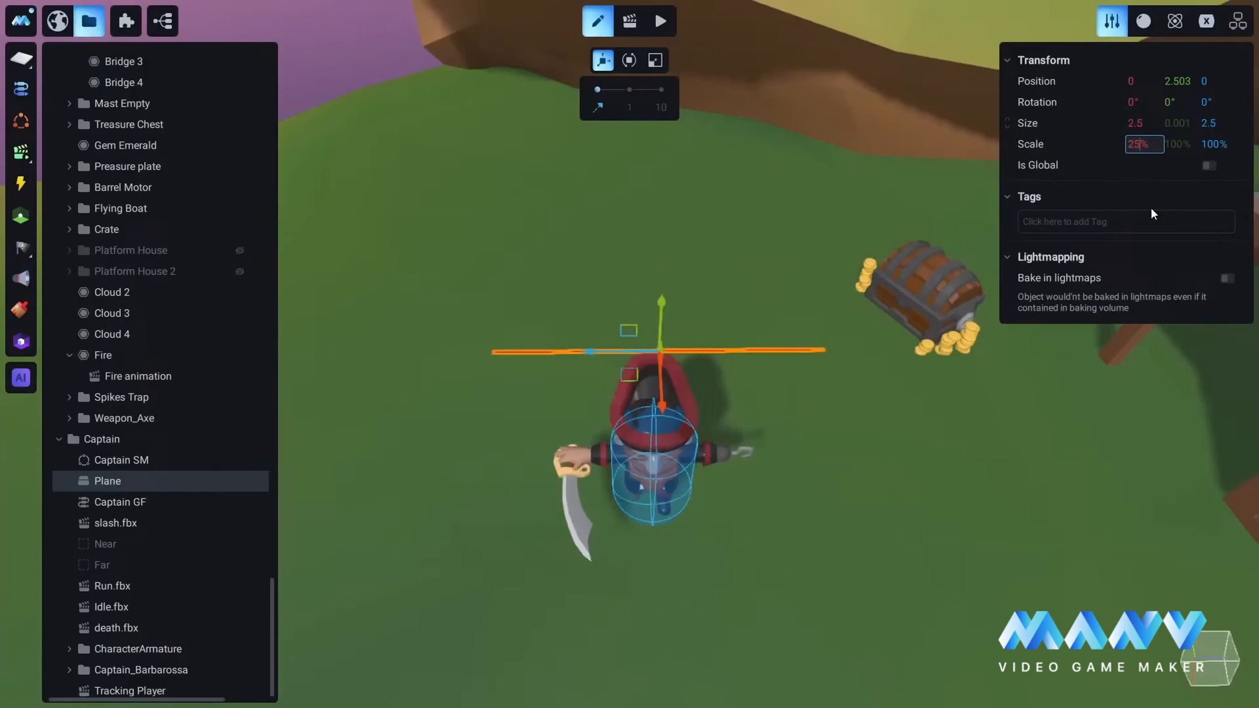
pyautogui.press('Return')
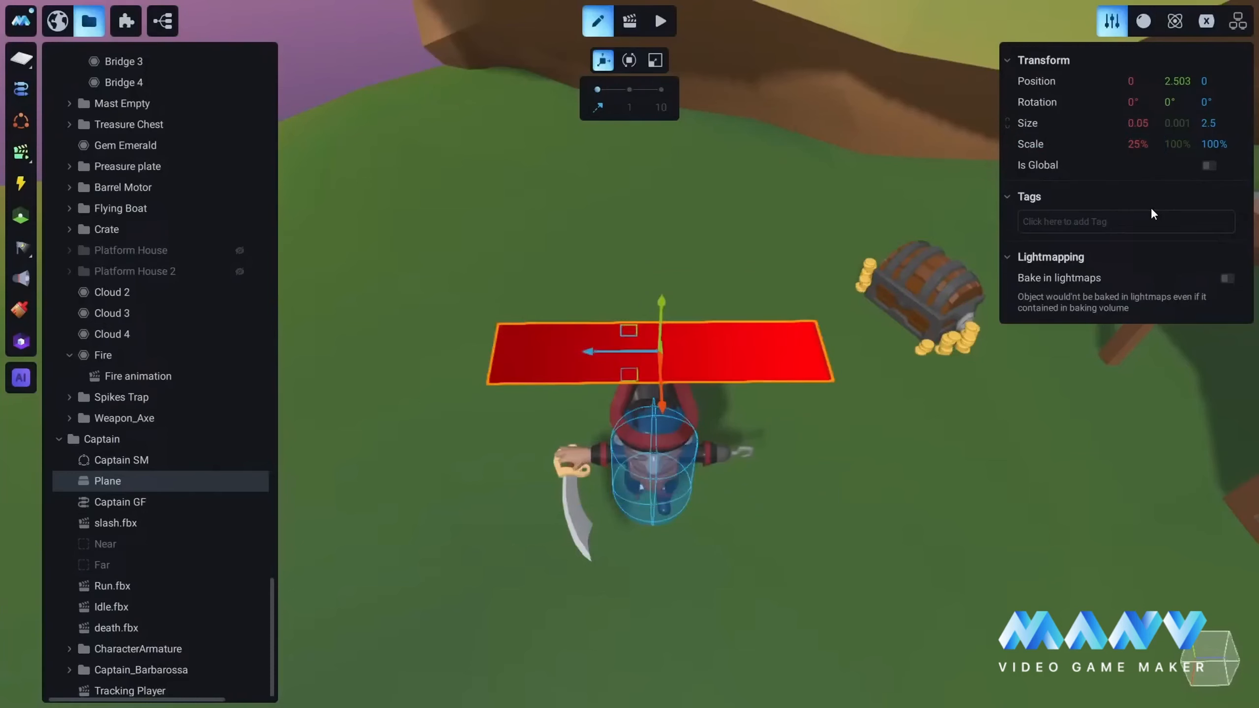
# Step: Relink the plane's scale proportions and shrink it uniformly to an X scale of 8%
pyautogui.click(1008, 122)
pyautogui.press('Down')
pyautogui.press('Down')
pyautogui.press('Down')
pyautogui.press('Down')
pyautogui.press('Down')
pyautogui.press('Down')
pyautogui.press('Down')
pyautogui.press('Down')
pyautogui.press('Down')
pyautogui.press('Down')
pyautogui.press('Down')
pyautogui.press('Down')
pyautogui.press('Down')
pyautogui.press('Down')
pyautogui.press('Down')
pyautogui.press('Down')
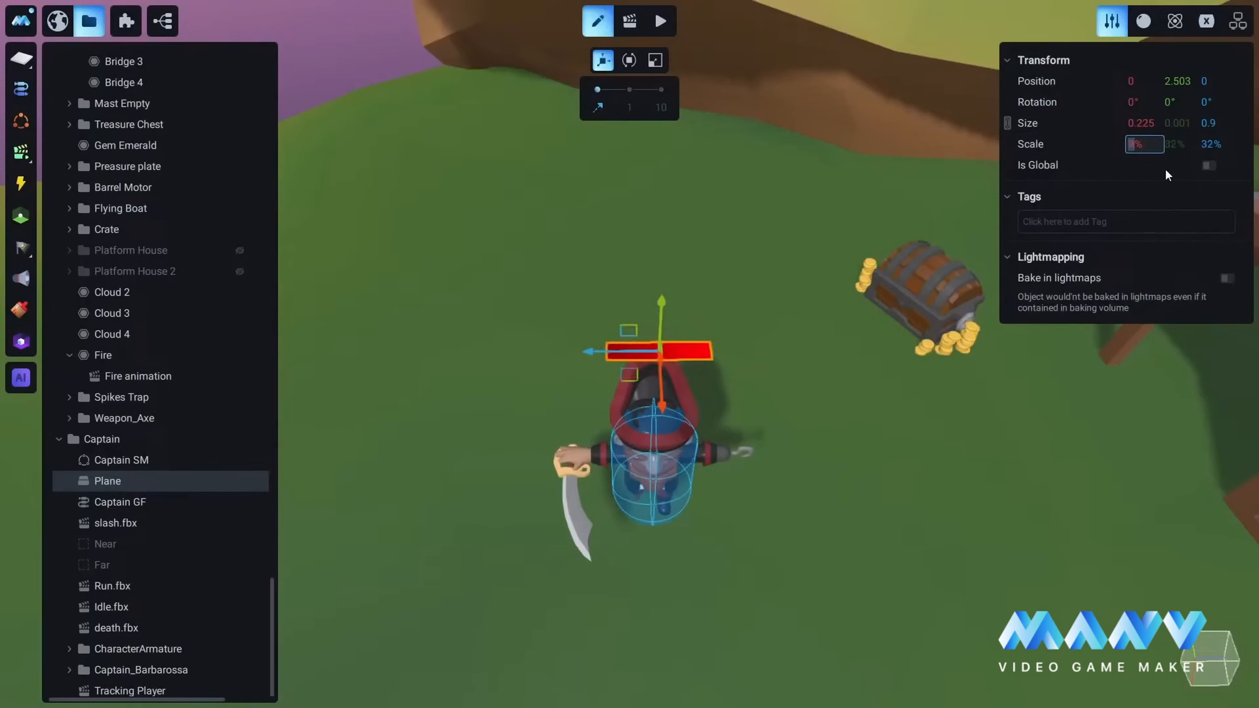
pyautogui.click(1134, 102)
pyautogui.write('90')
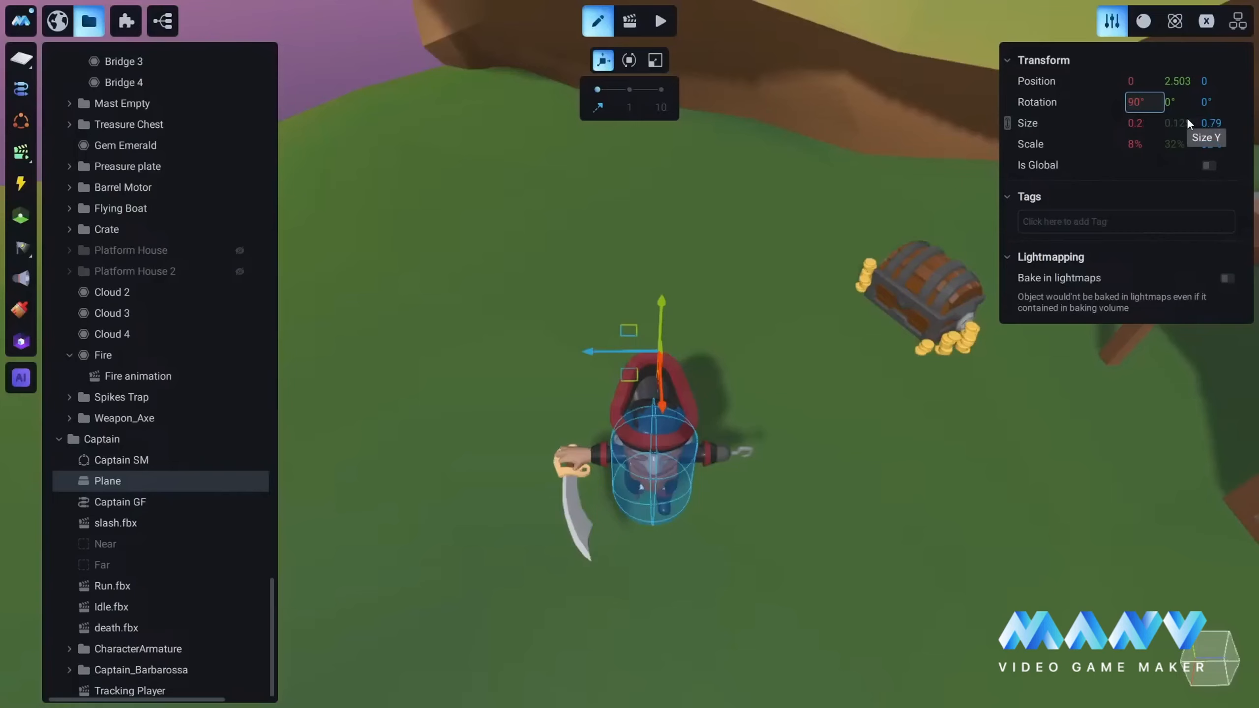
pyautogui.press('BackSpace')
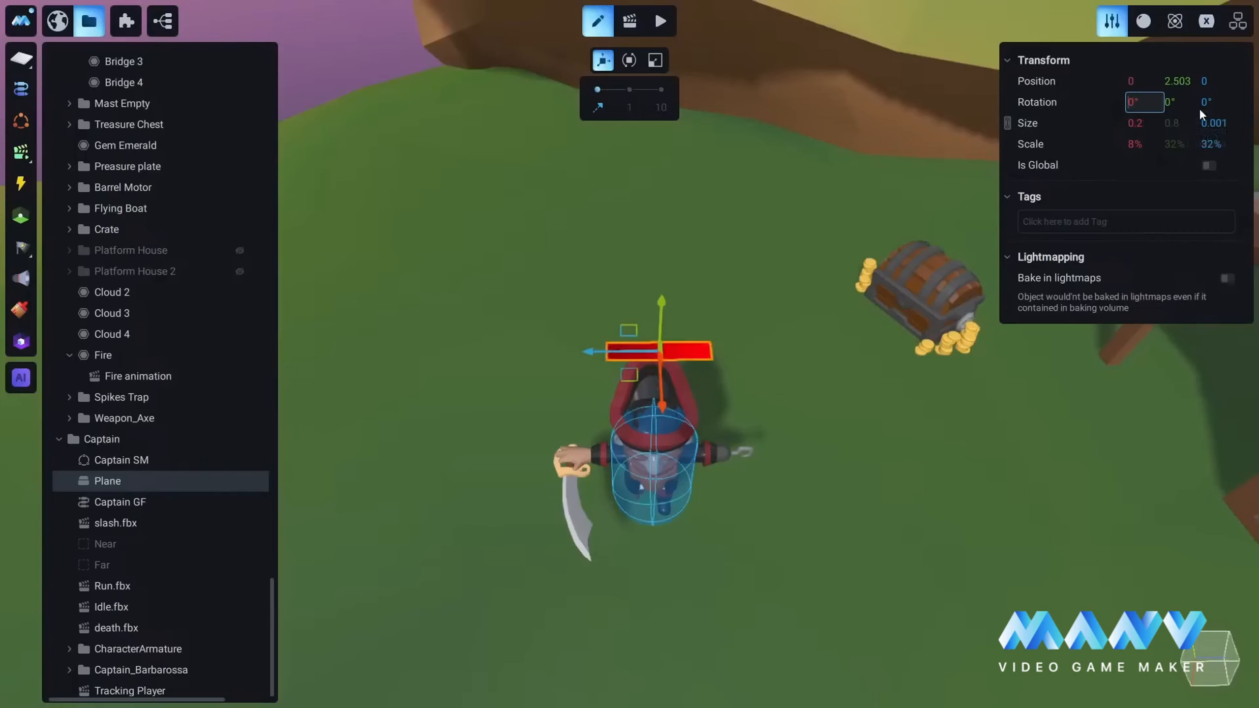
# Step: Stand the plane upright by setting its Z rotation to -90°
pyautogui.click(1207, 100)
pyautogui.write('90')
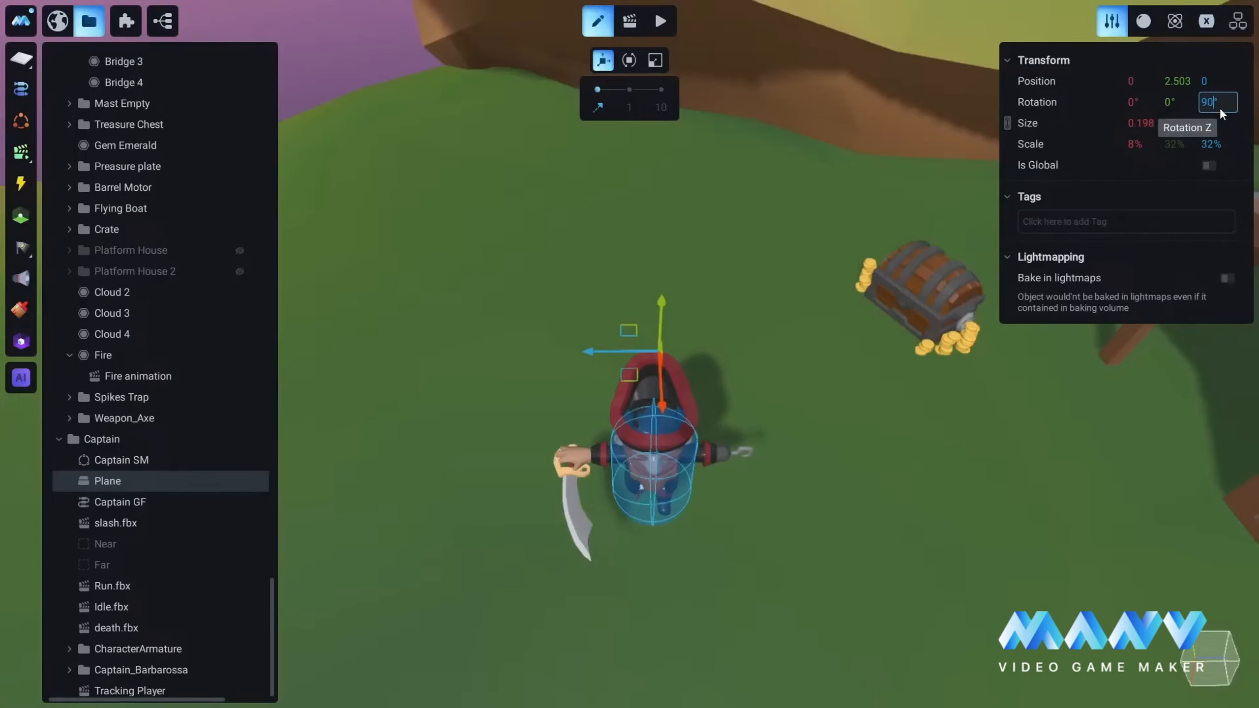
pyautogui.write('-')
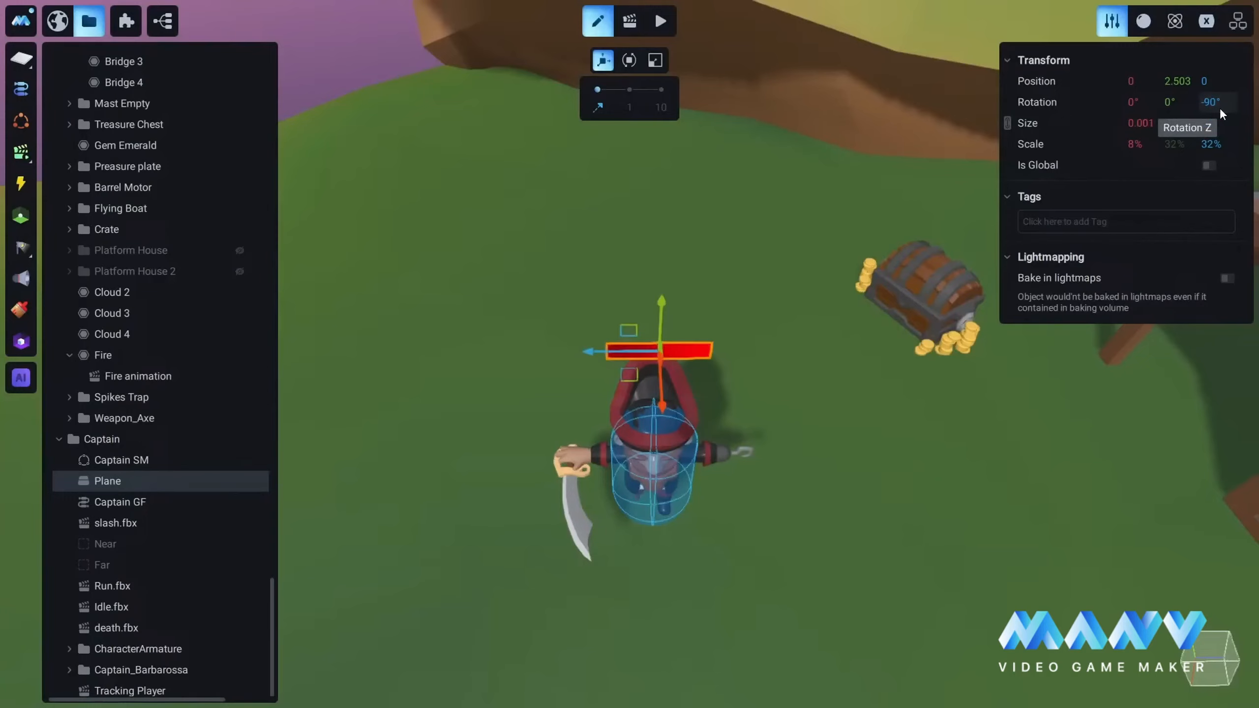
# Step: Lower the plane to a Y position of about 2.31, just above the Captain's head
pyautogui.moveTo(779, 357); pyautogui.dragTo(772, 326, button='middle')
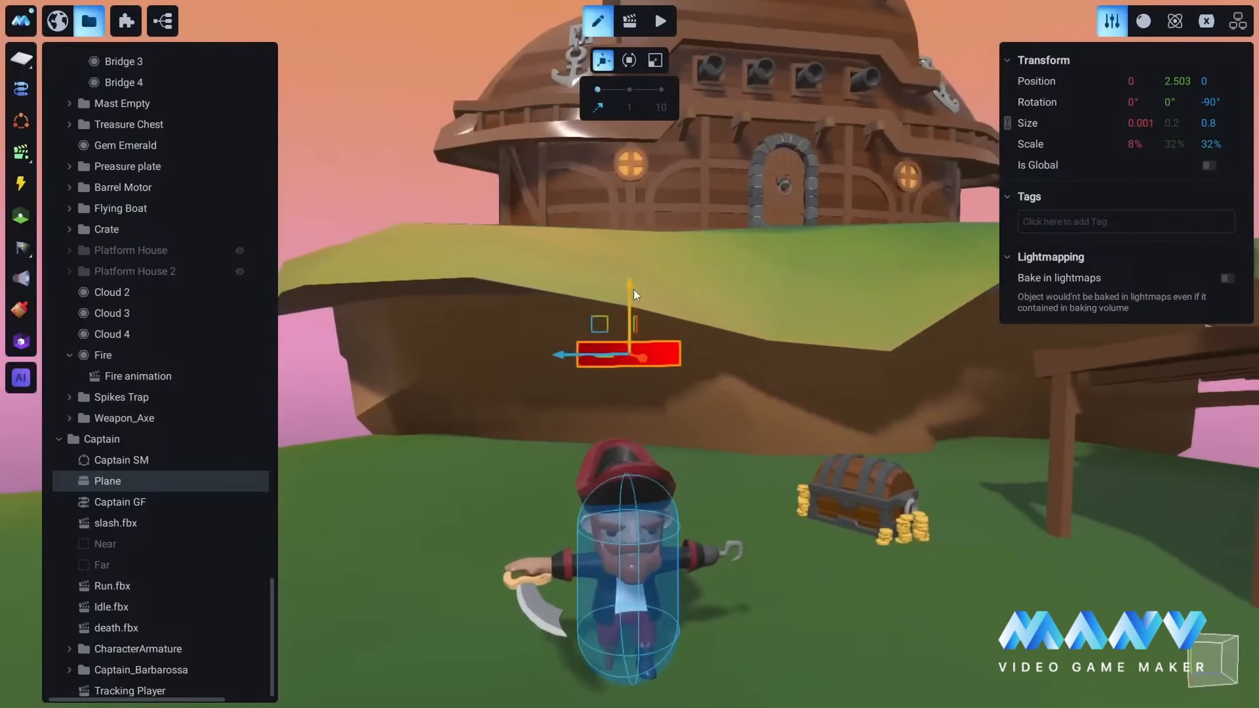
pyautogui.moveTo(631, 293); pyautogui.dragTo(630, 309)
pyautogui.moveTo(764, 456); pyautogui.dragTo(621, 457, button='middle')
pyautogui.scroll(-2, 683, 482)
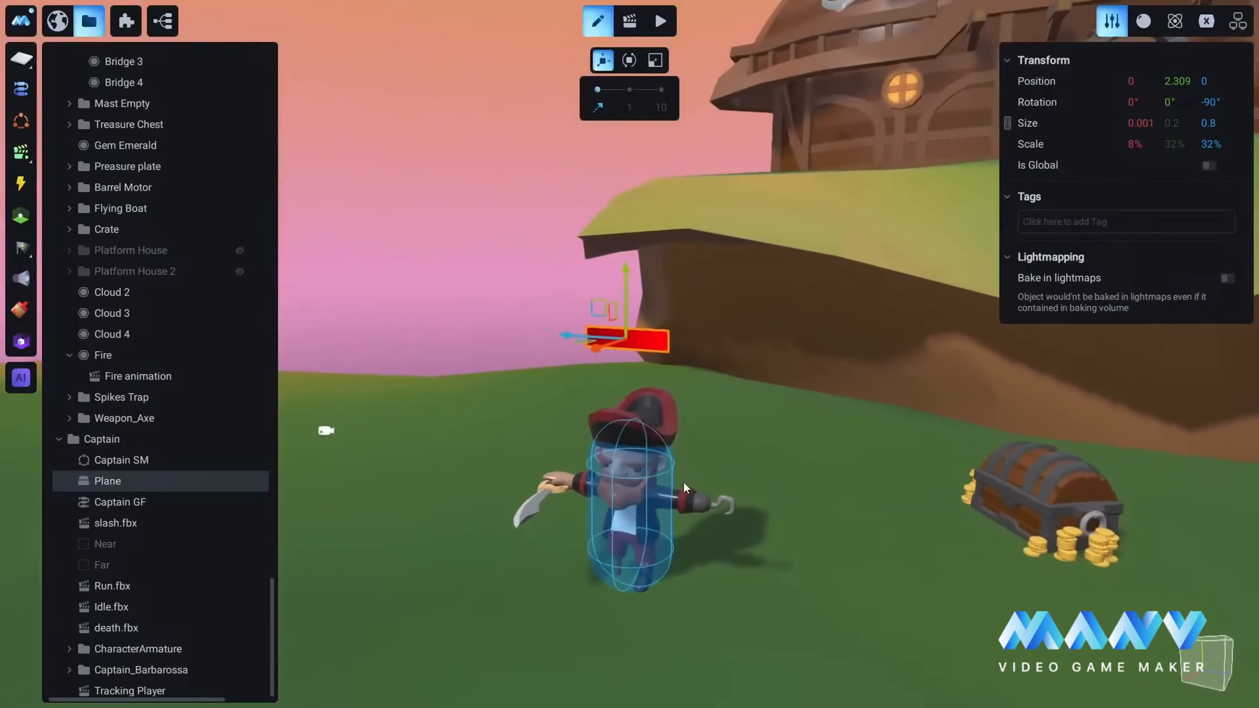
# Step: Rename the Captain's Plane object as Health bar
pyautogui.rightClick(118, 480)
pyautogui.click(178, 478)
pyautogui.write('Health bar')
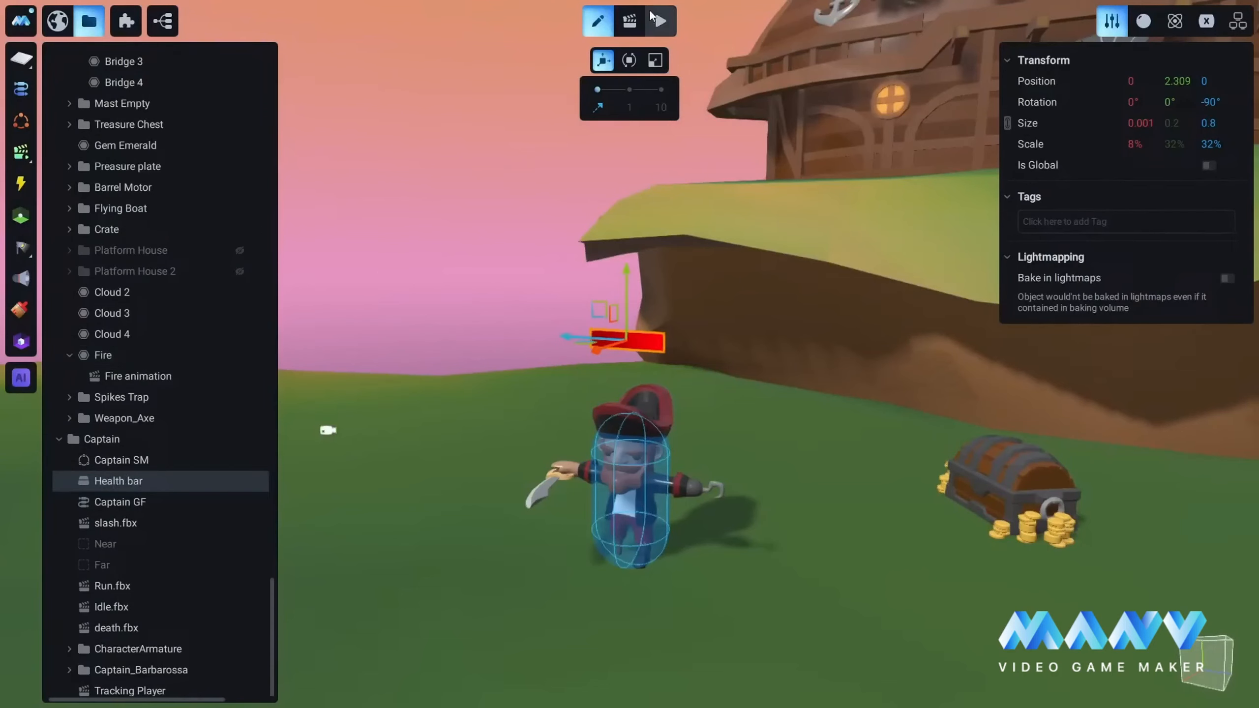
# Step: Create an animation under Health bar, name it "Tracking captains health" and widen the hierarchy list slightly
pyautogui.click(629, 21)
pyautogui.rightClick(122, 480)
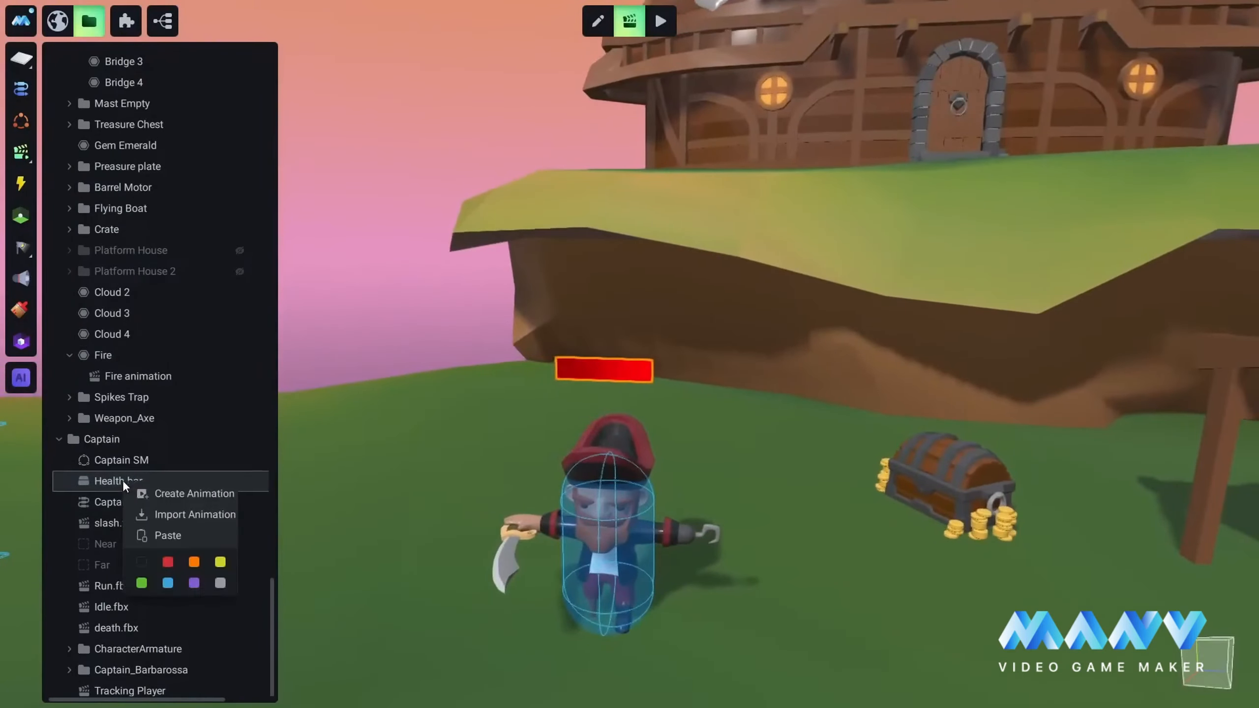
pyautogui.click(181, 492)
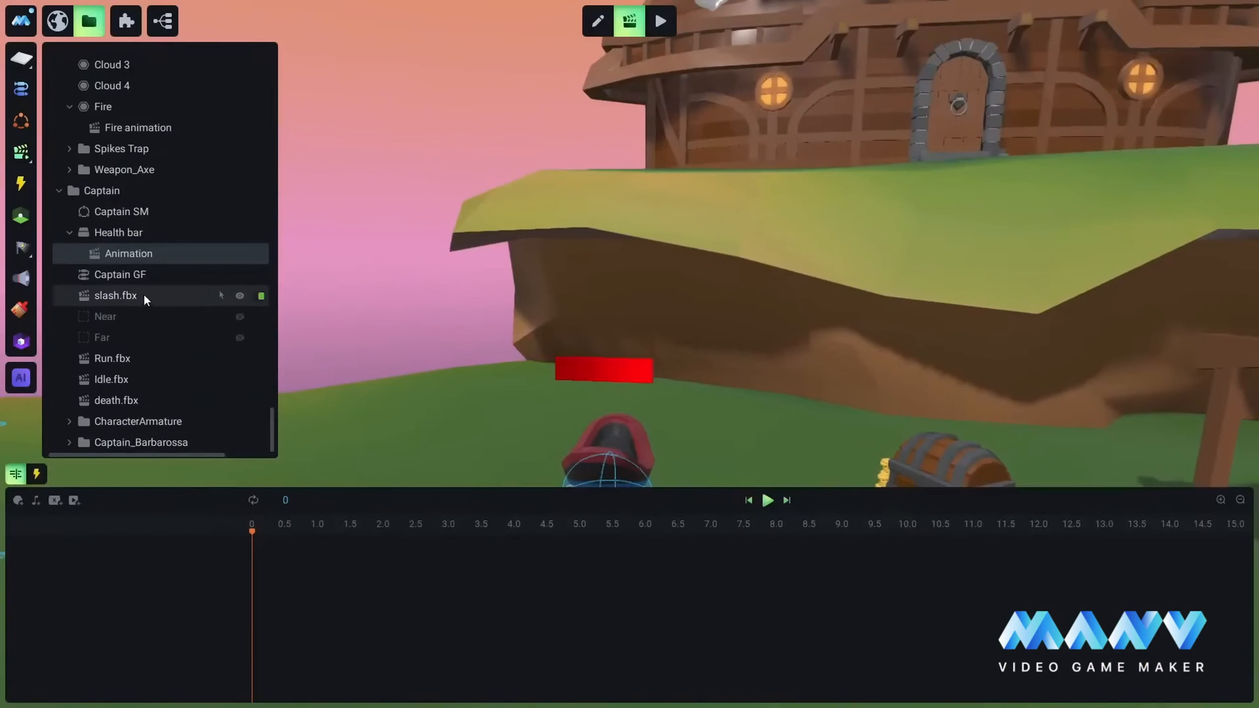
pyautogui.rightClick(123, 252)
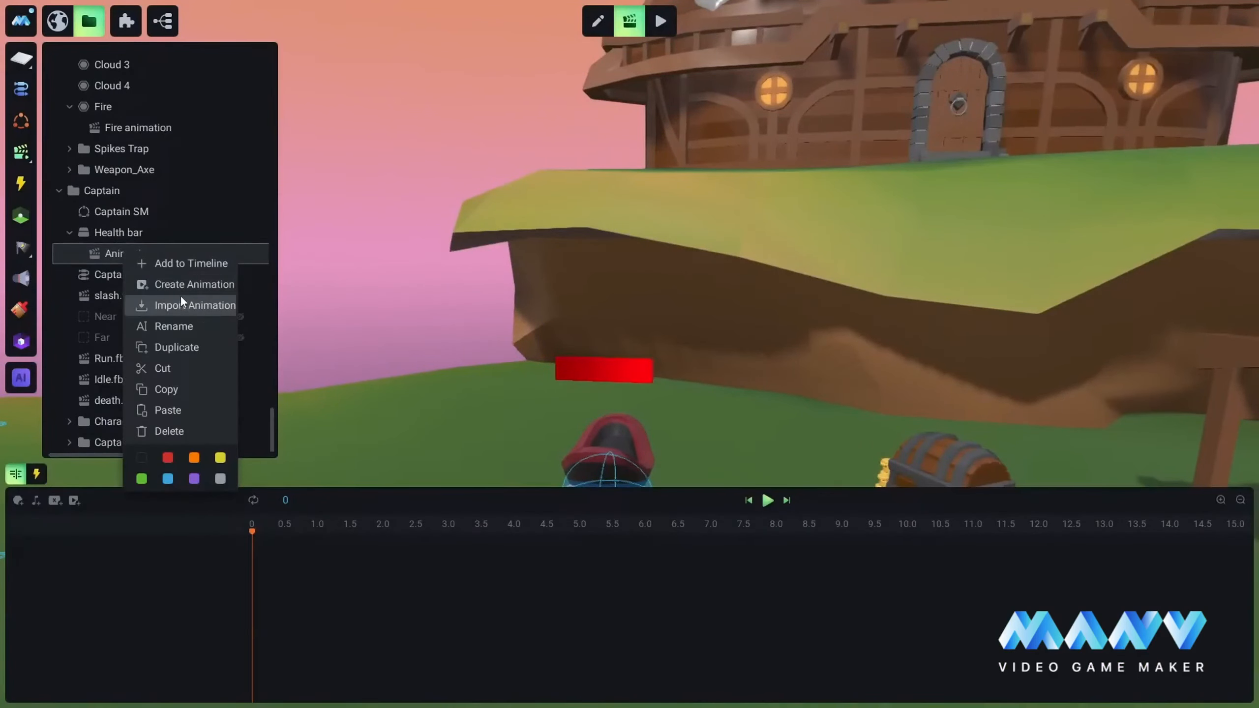
pyautogui.click(176, 327)
pyautogui.write('Tr')
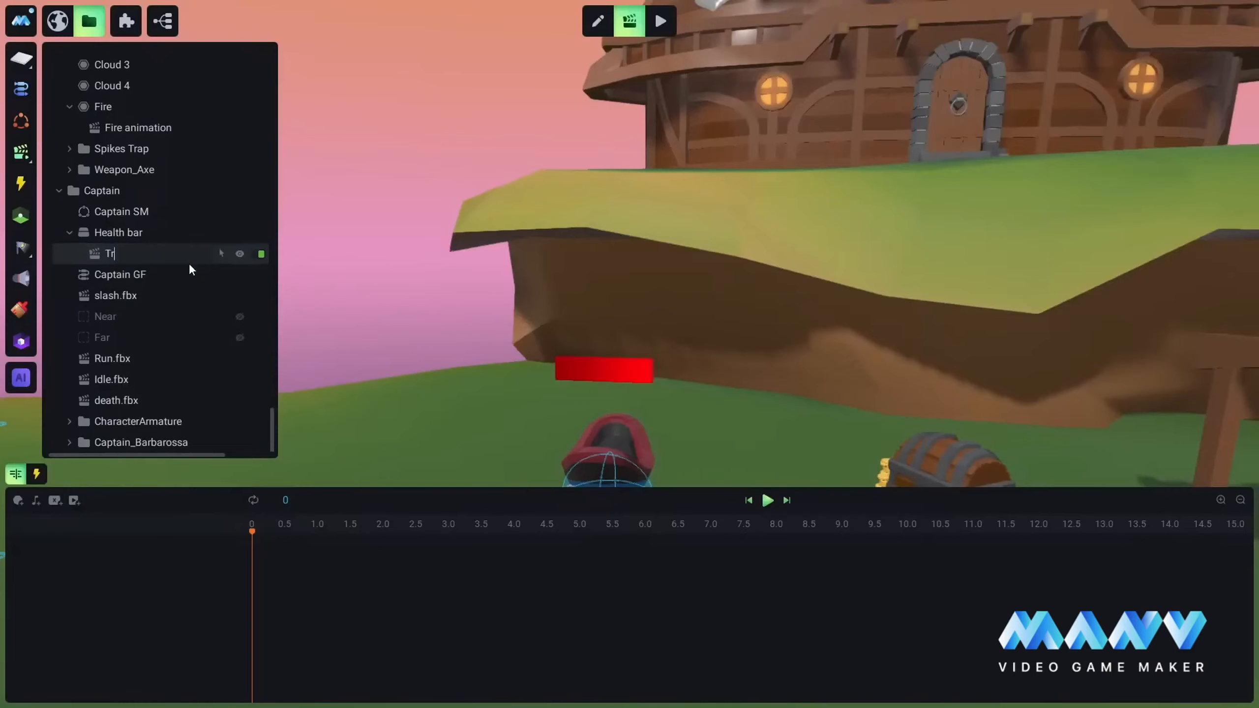
pyautogui.write('acking captains health')
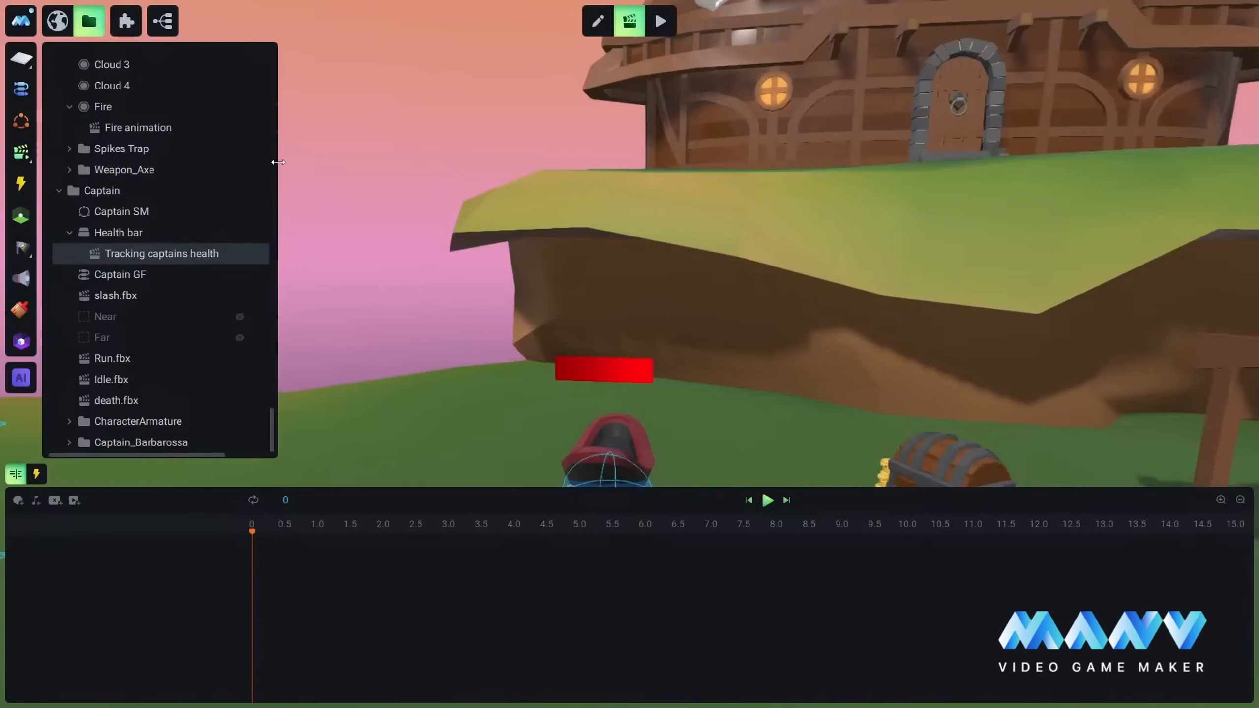
pyautogui.moveTo(278, 166); pyautogui.dragTo(293, 170)
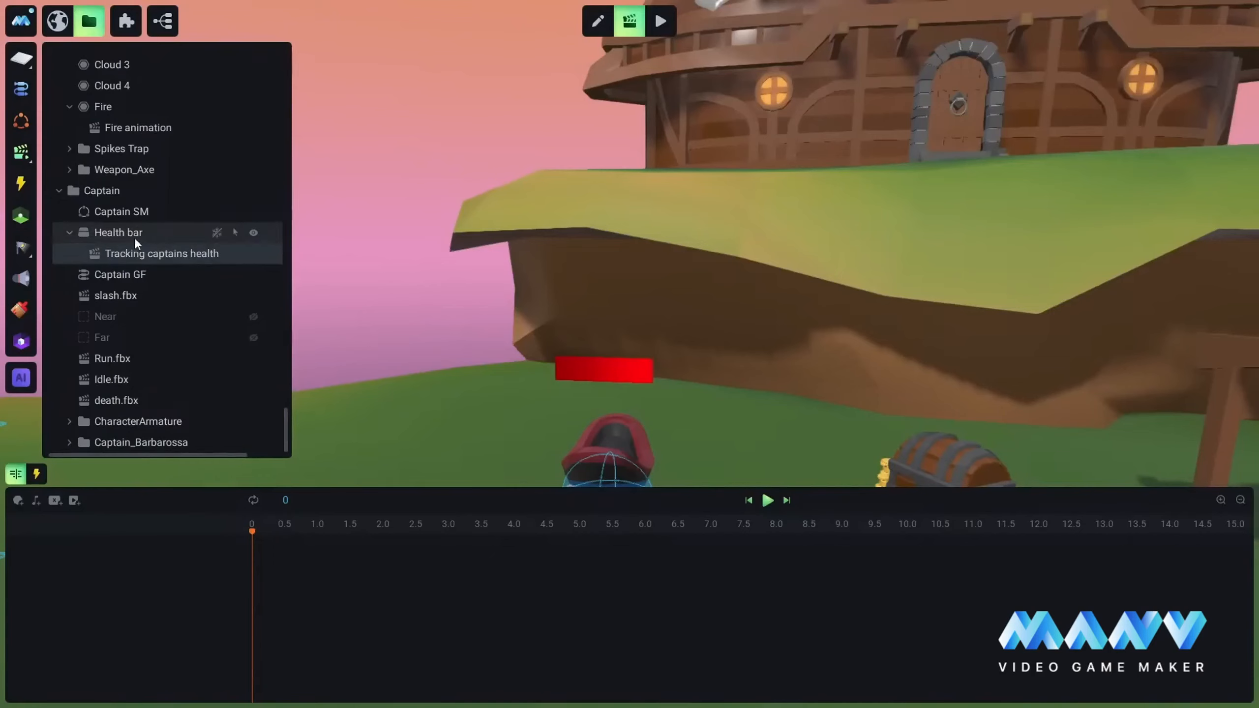
# Step: Add Health bar to the Tracking captains health timeline and give it a material Offset V track
pyautogui.rightClick(123, 228)
pyautogui.click(189, 240)
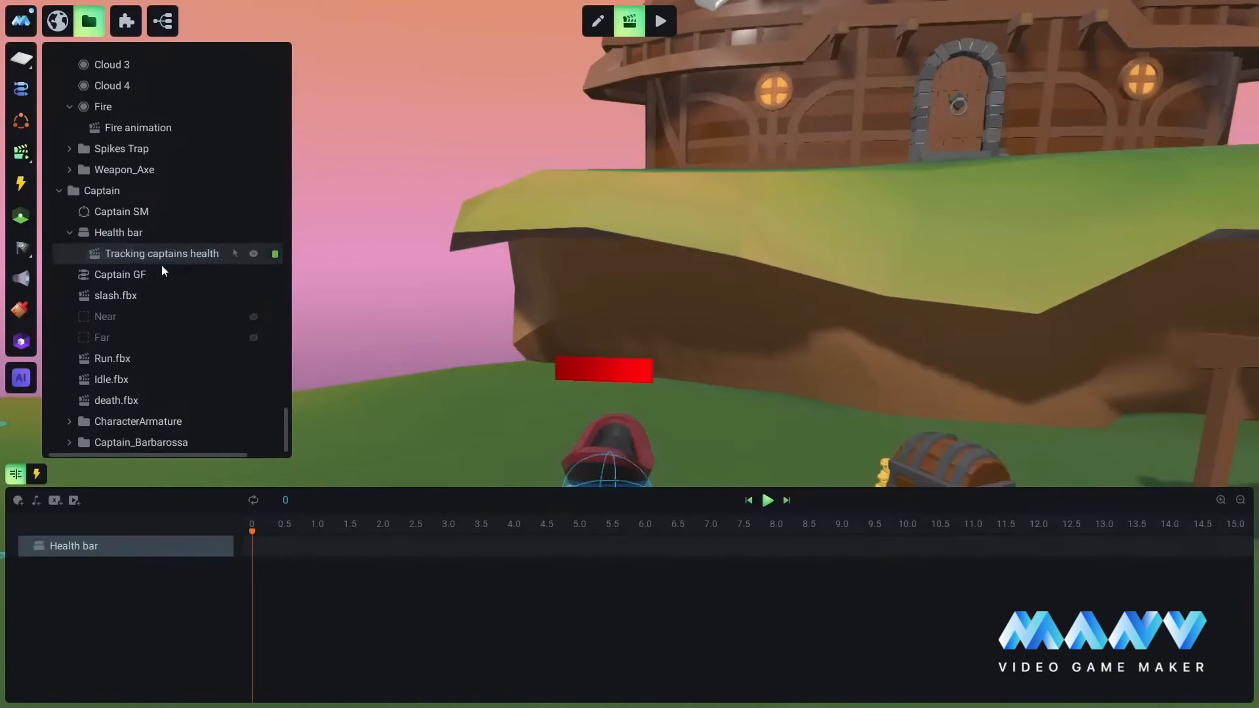
pyautogui.moveTo(679, 439)
pyautogui.mouseDown(button='middle')
pyautogui.moveTo(629, 345)
pyautogui.moveTo(733, 341)
pyautogui.moveTo(749, 302)
pyautogui.moveTo(718, 336)
pyautogui.mouseUp(button='middle')
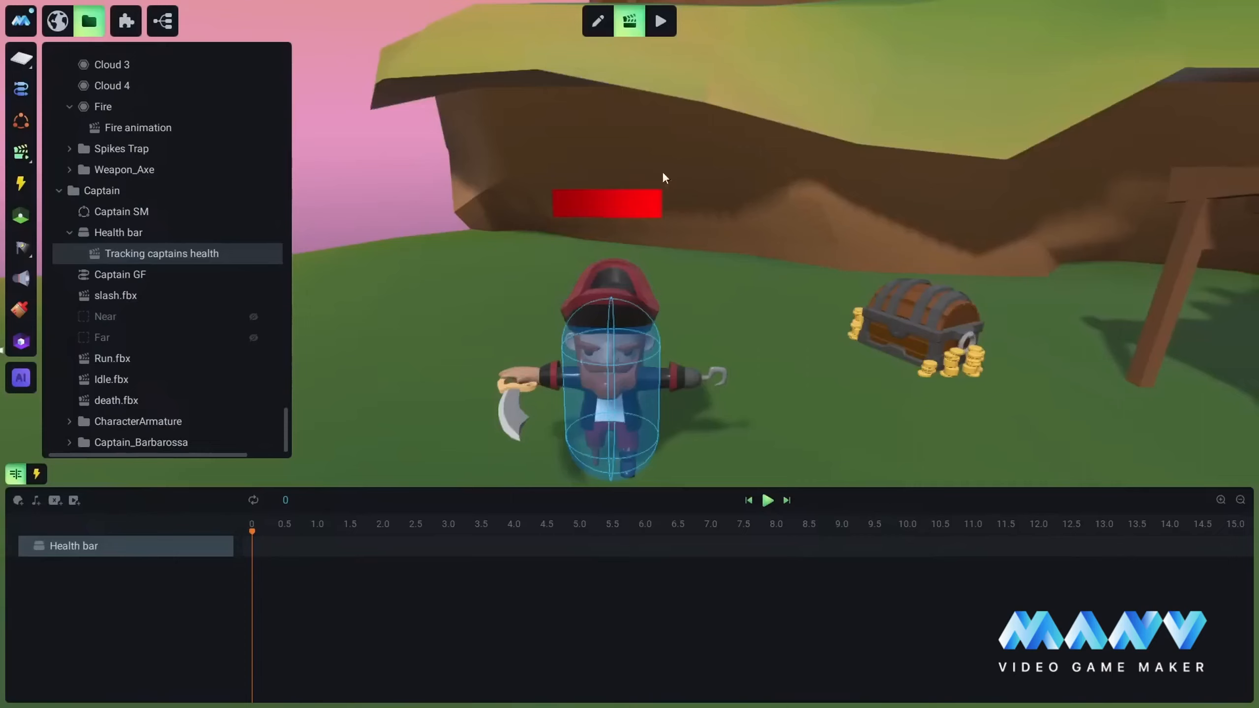
pyautogui.click(202, 547)
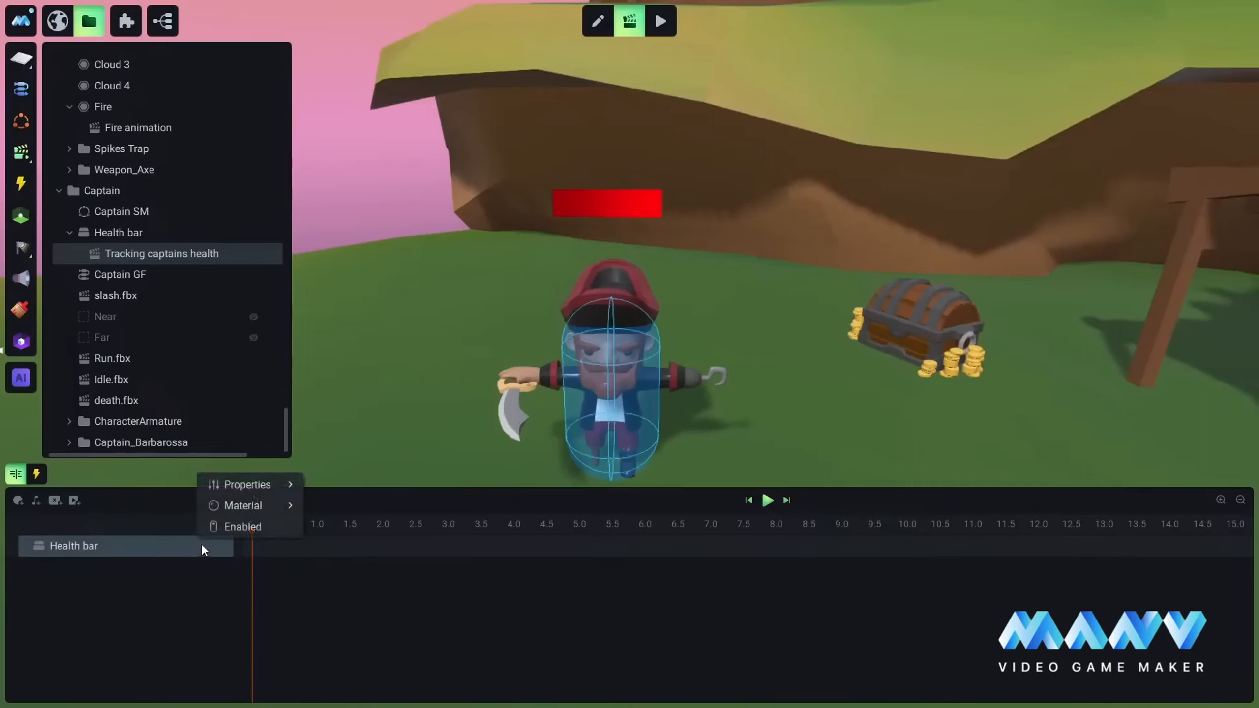
pyautogui.moveTo(247, 515)
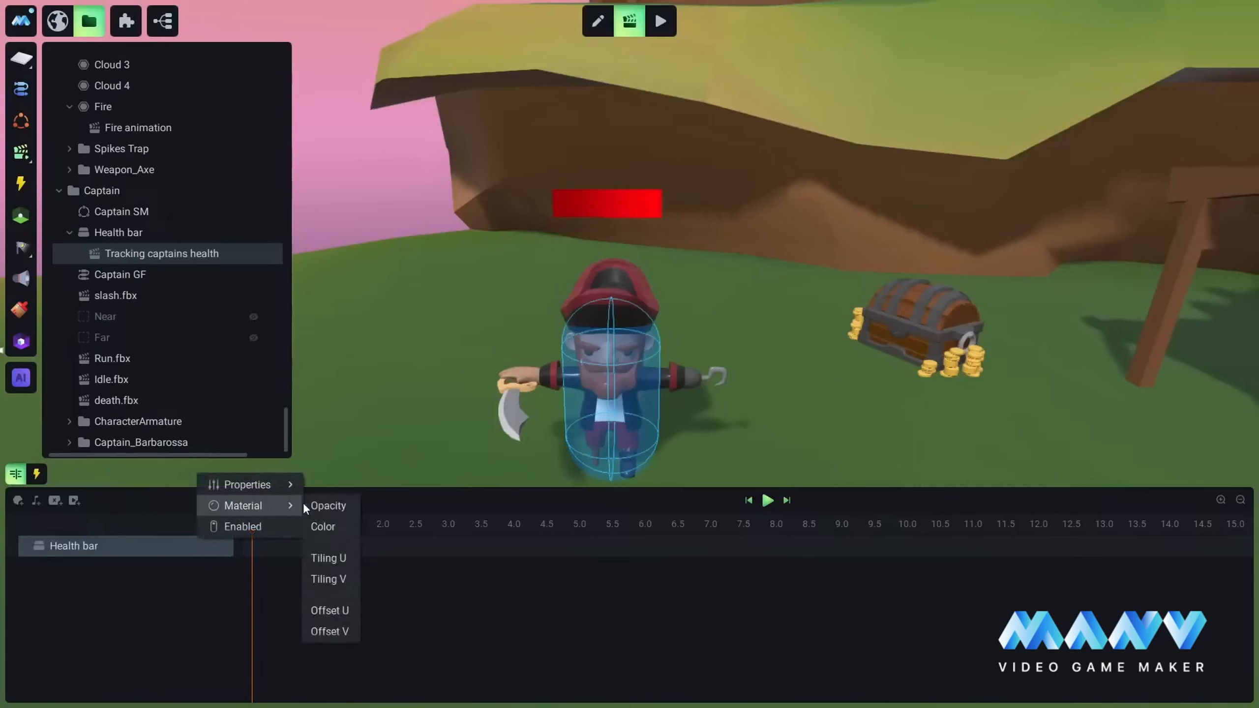
pyautogui.click(331, 631)
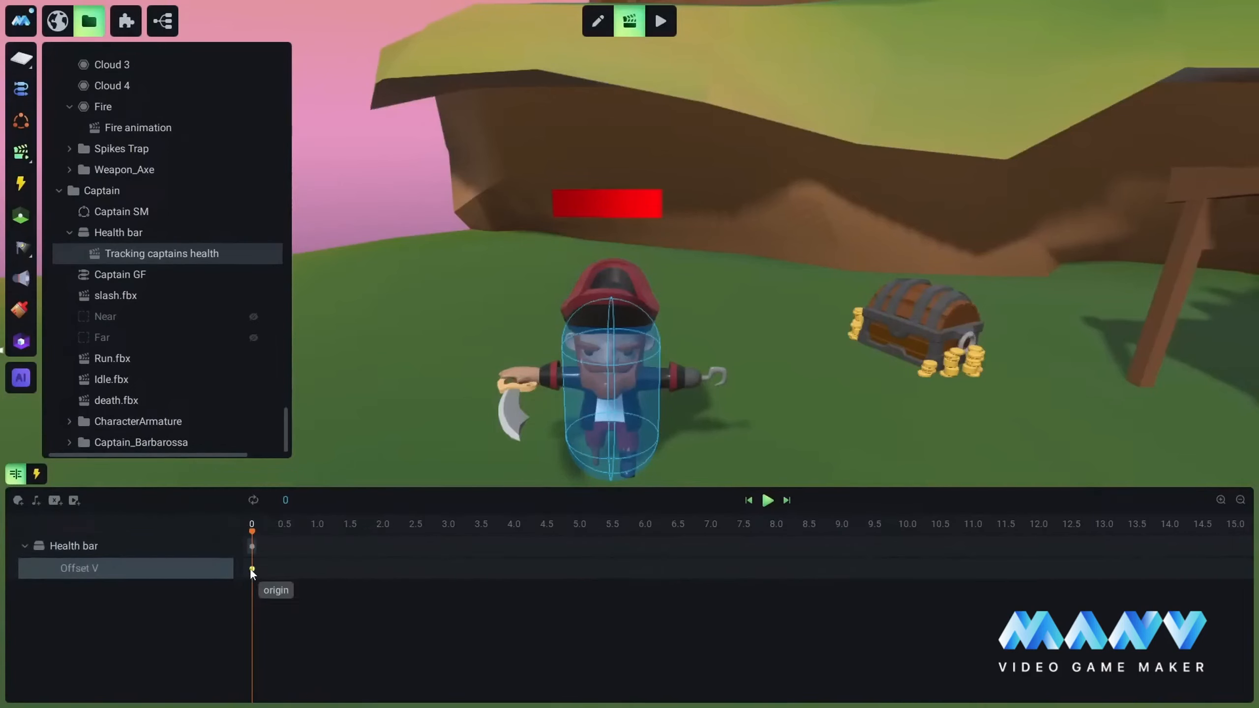
# Step: Set the Offset V keyframe at time 0 to 0.5 - ${Captain}.Health * 0.5 / 100, using the Captain's Health variable
pyautogui.click(251, 570)
pyautogui.press('BackSpace')
pyautogui.press('BackSpace')
pyautogui.press('BackSpace')
pyautogui.press('BackSpace')
pyautogui.press('BackSpace')
pyautogui.press('BackSpace')
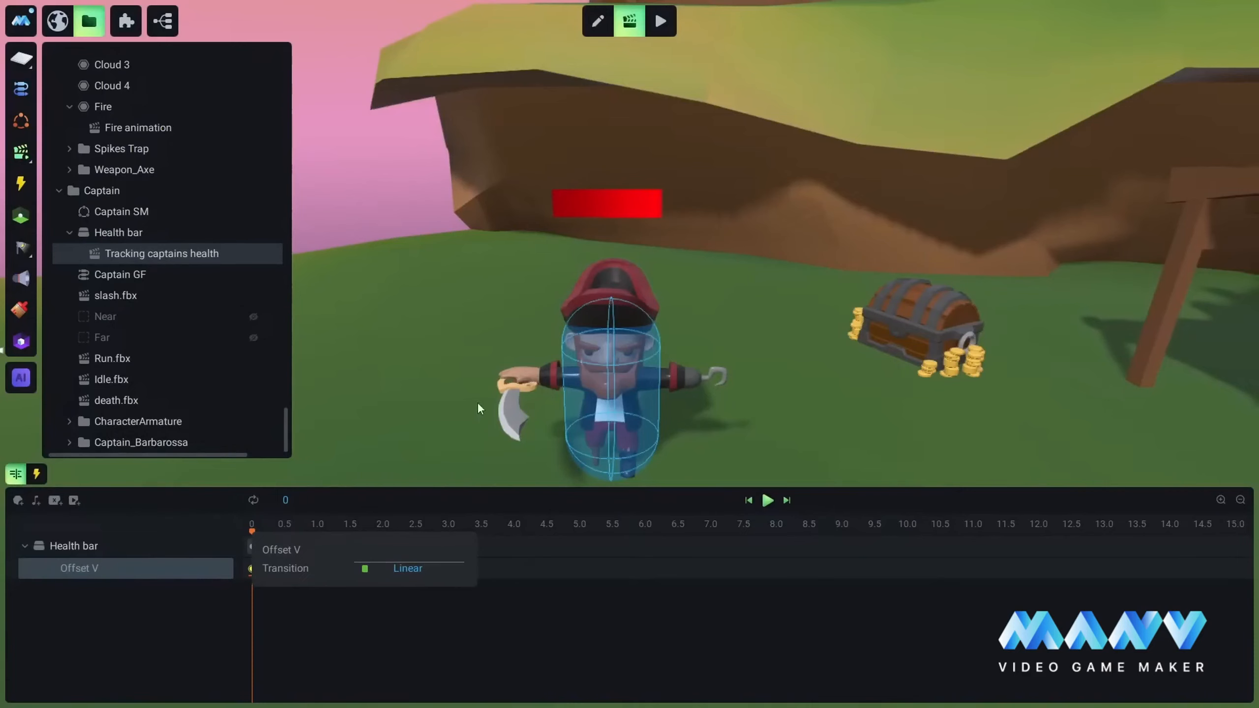
pyautogui.write('0.5')
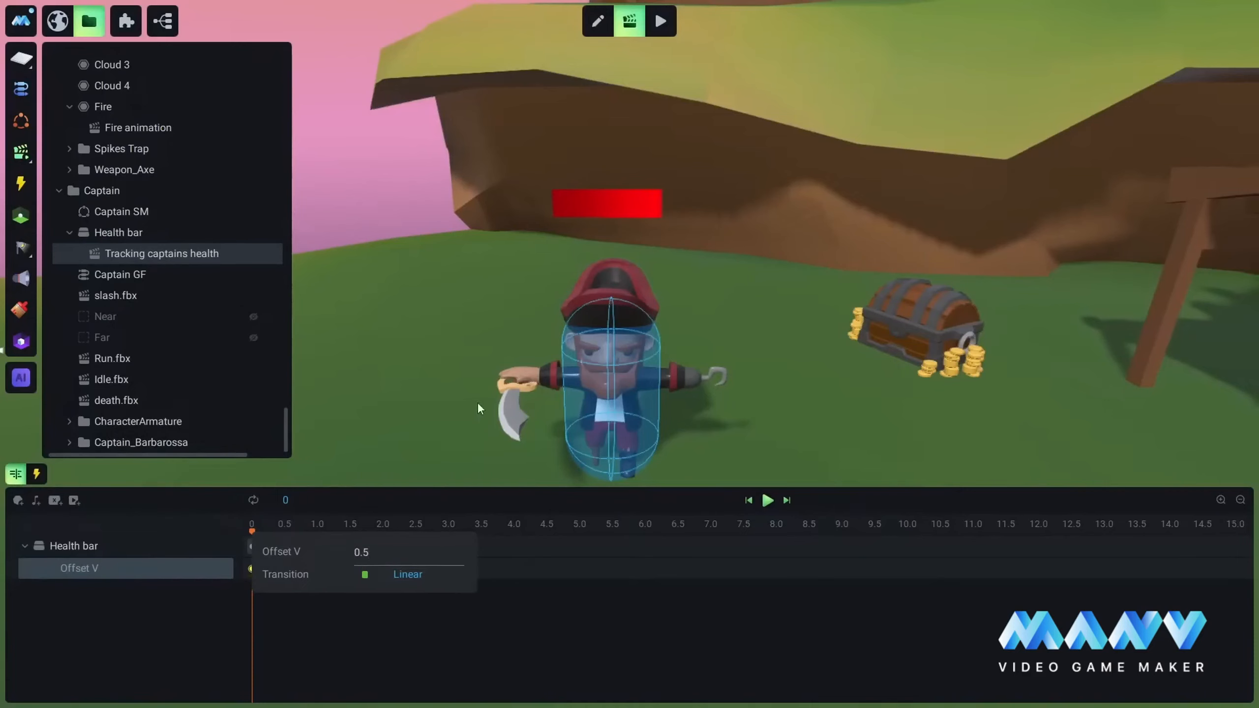
pyautogui.write(' - ${')
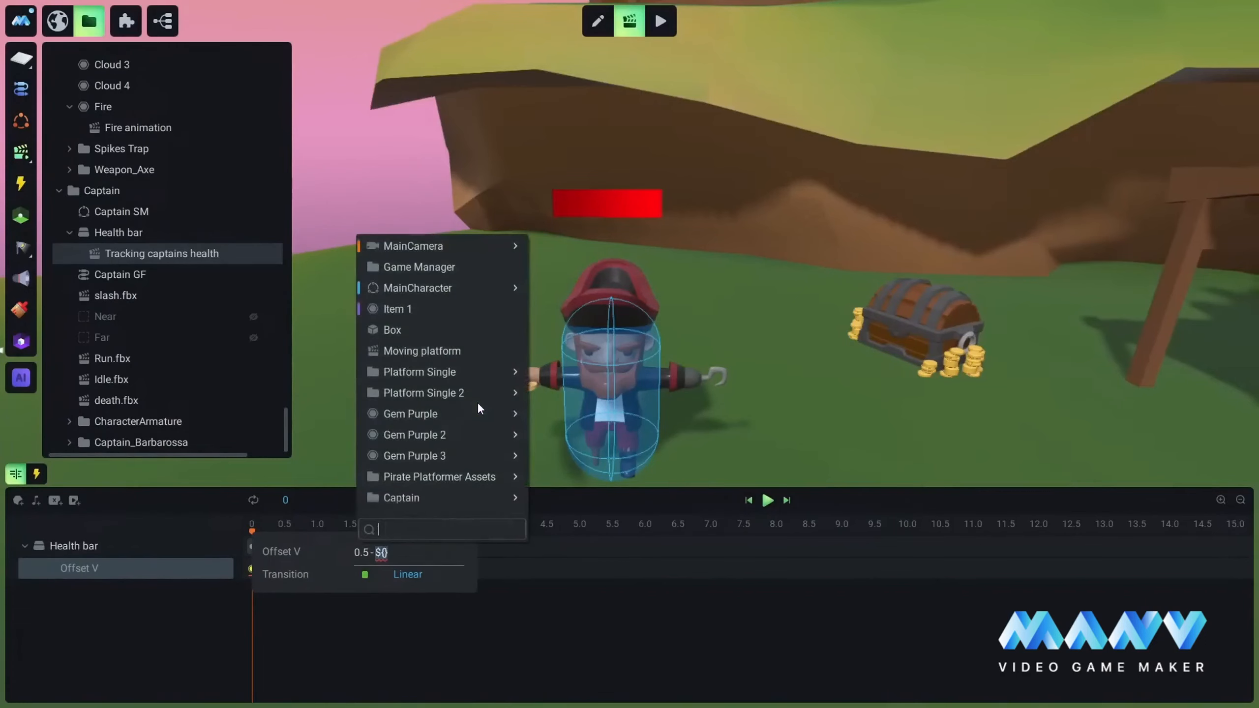
pyautogui.moveTo(401, 498)
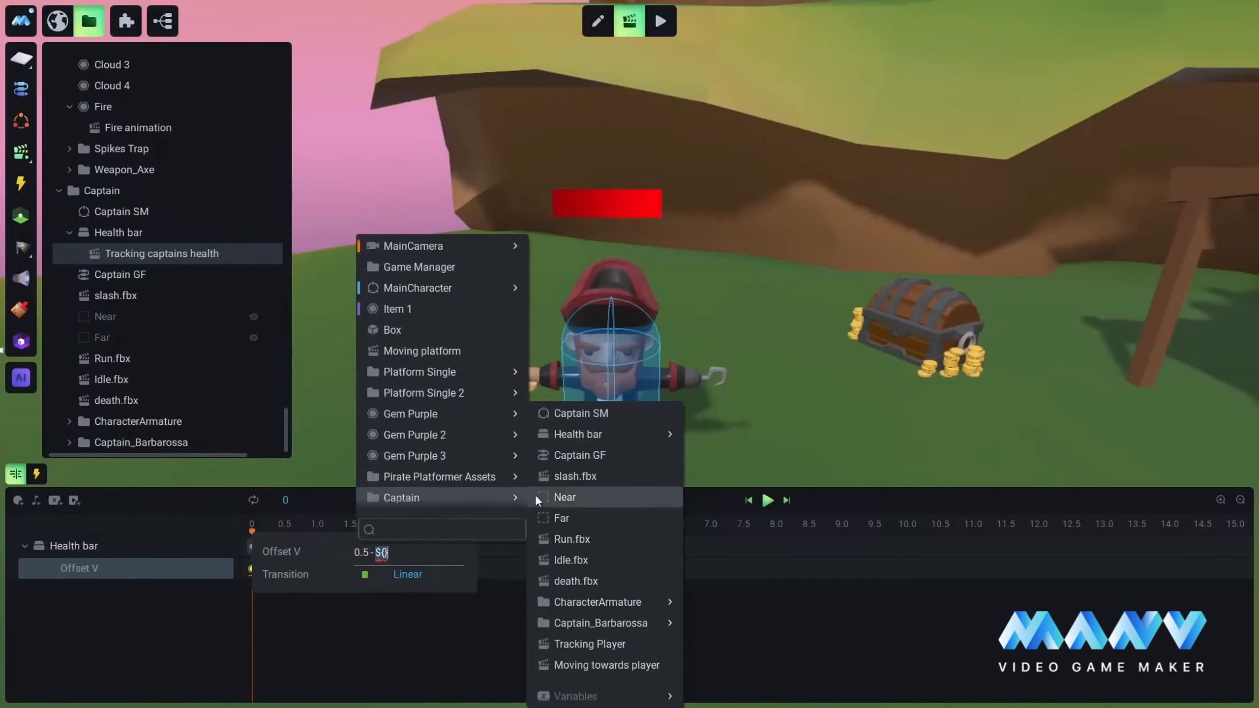
pyautogui.moveTo(651, 698)
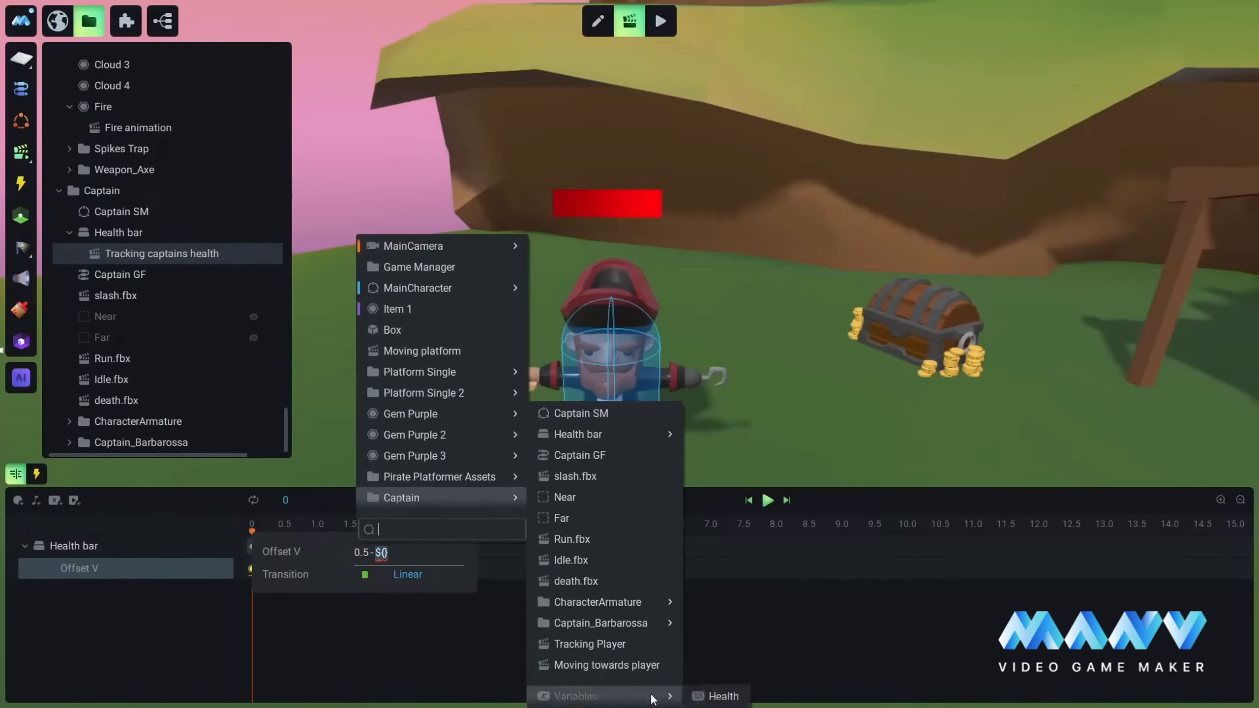
pyautogui.click(724, 696)
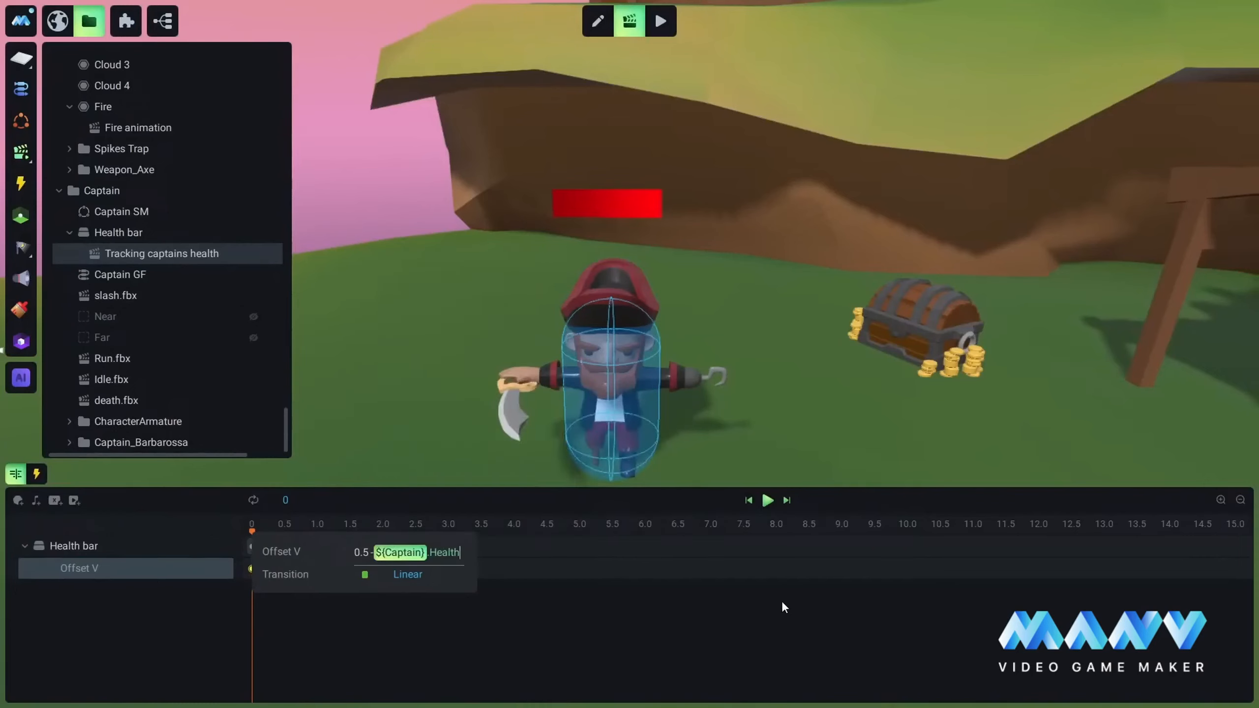
pyautogui.write('* 0.5 / ')
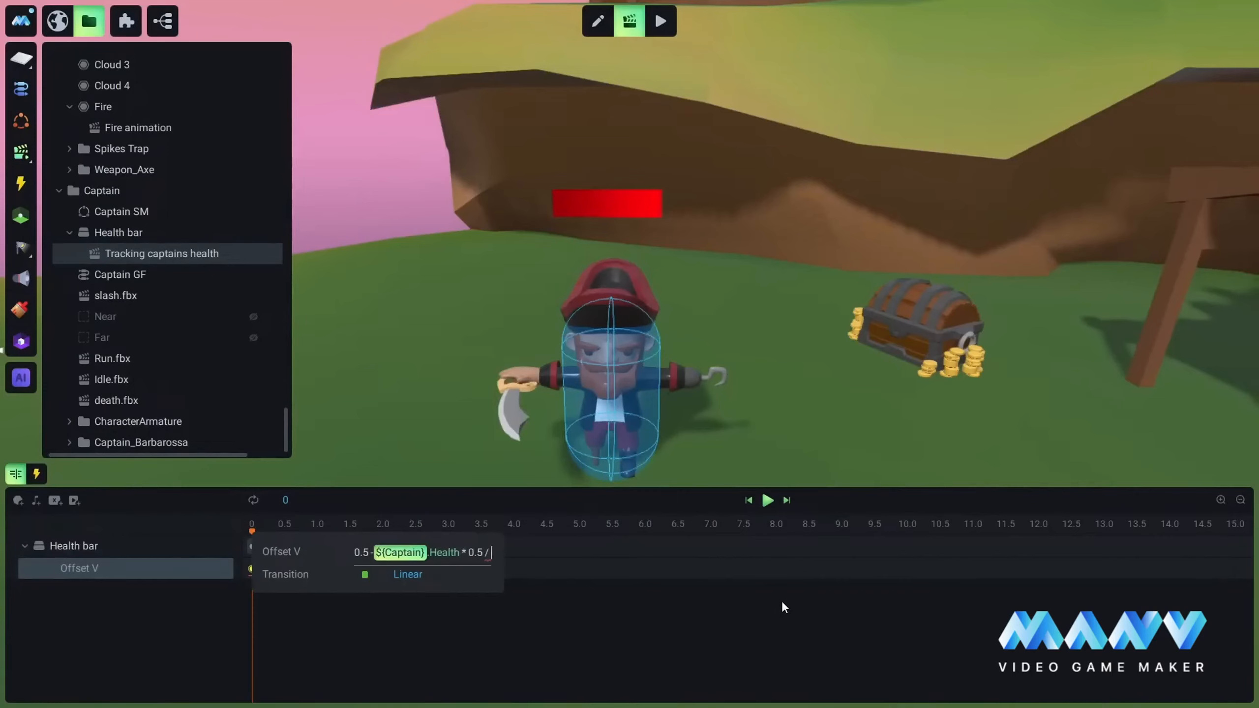
pyautogui.write('100')
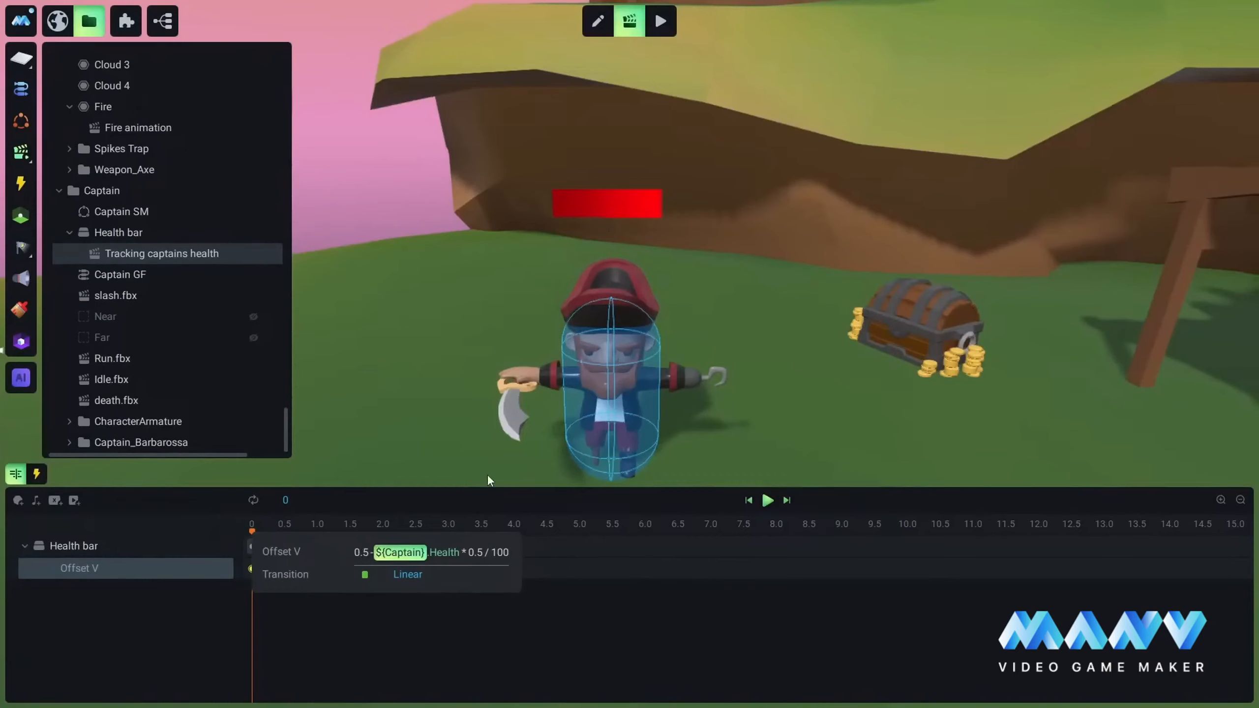
# Step: Commit the Offset V keyframe and enable looping for the Tracking captains health animation
pyautogui.press('Return')
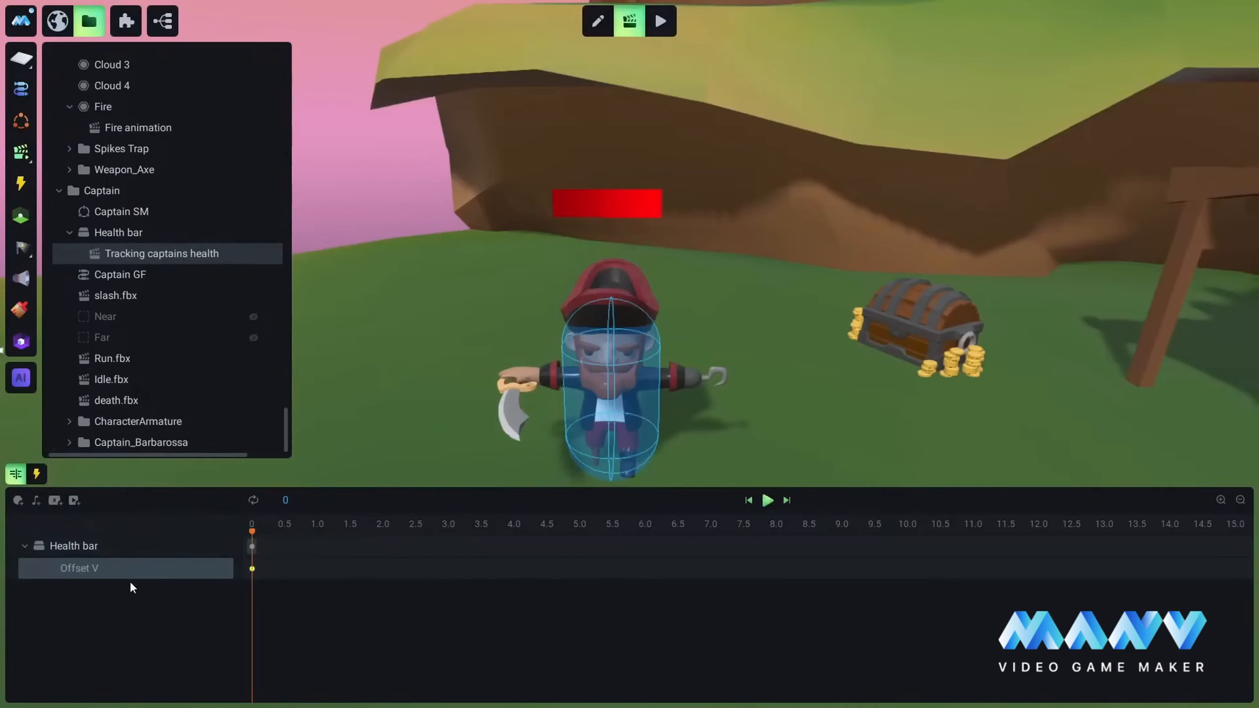
pyautogui.click(119, 566)
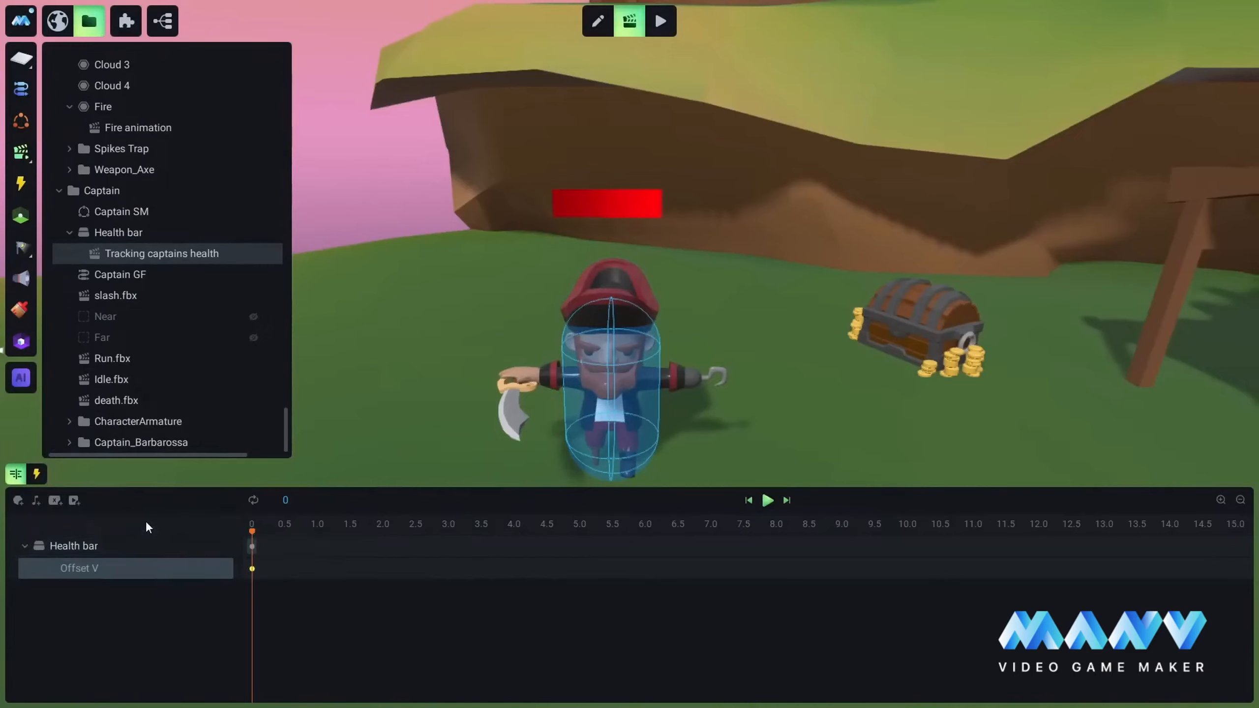
pyautogui.click(253, 500)
# Step: Add an Object Enabled Continue trigger for the Captain to the Tracking captains health animation, then return to its timeline
pyautogui.click(36, 473)
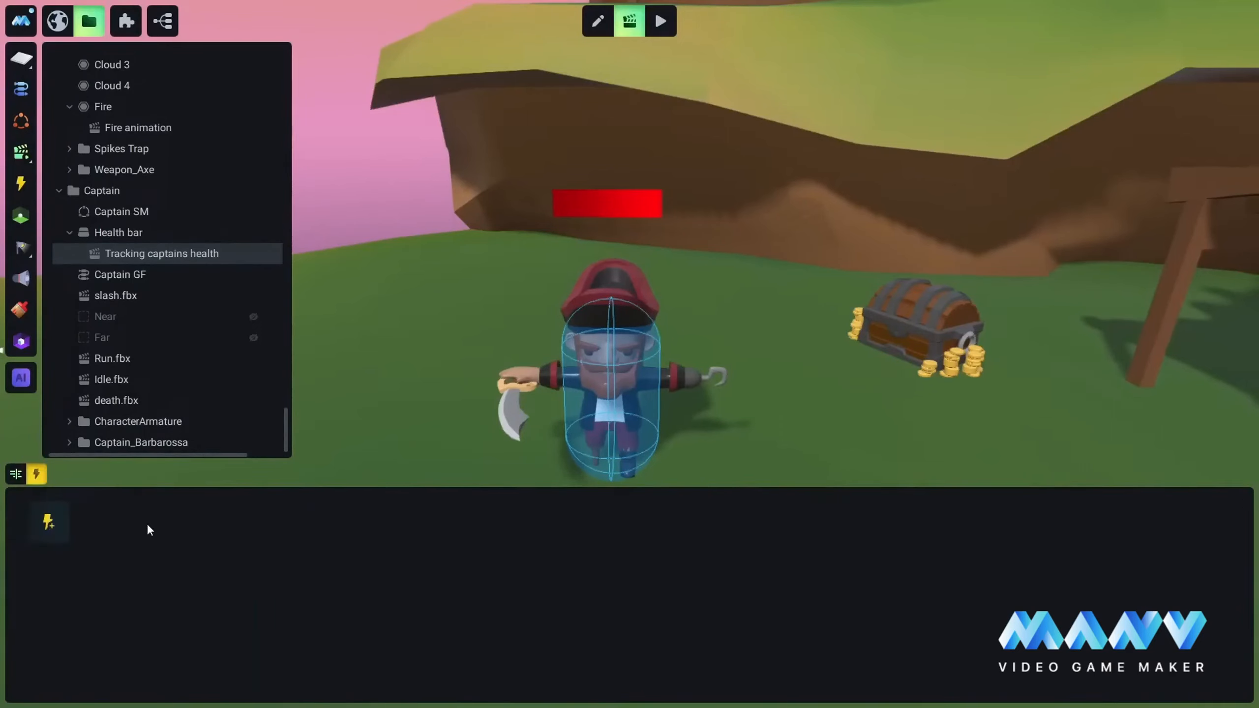
pyautogui.click(49, 521)
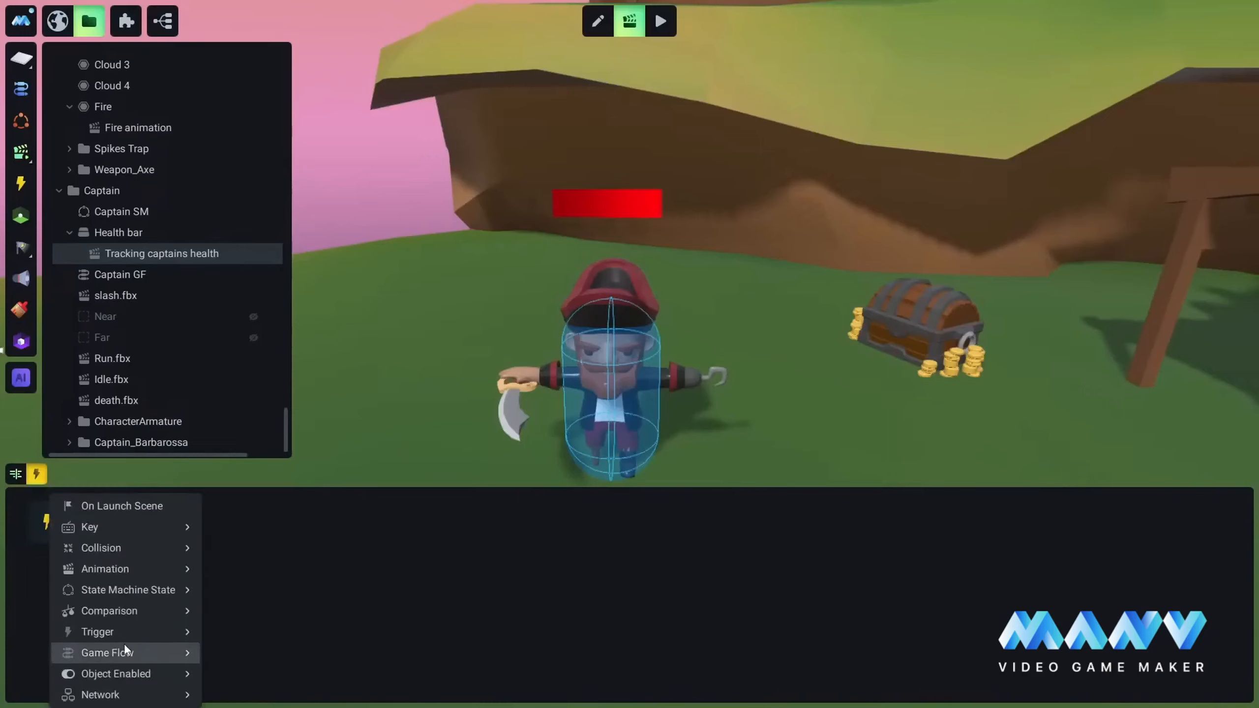
pyautogui.moveTo(119, 675)
pyautogui.click(280, 695)
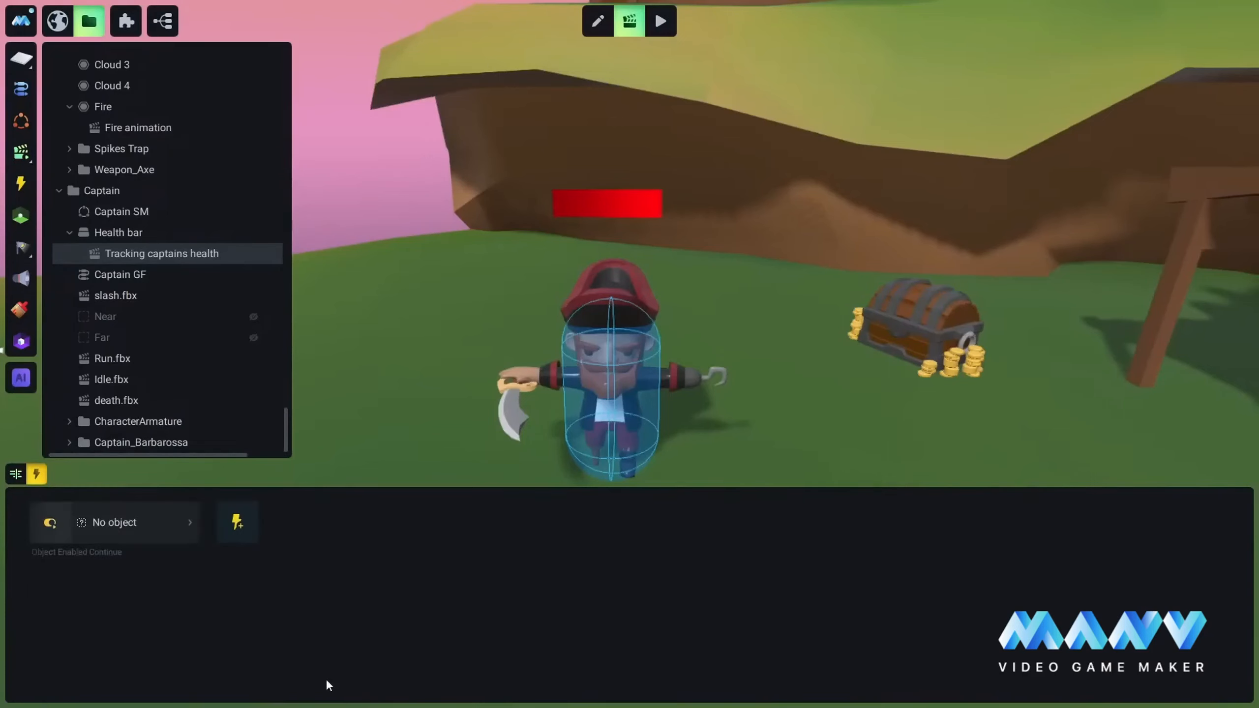
pyautogui.click(101, 522)
pyautogui.moveTo(67, 451)
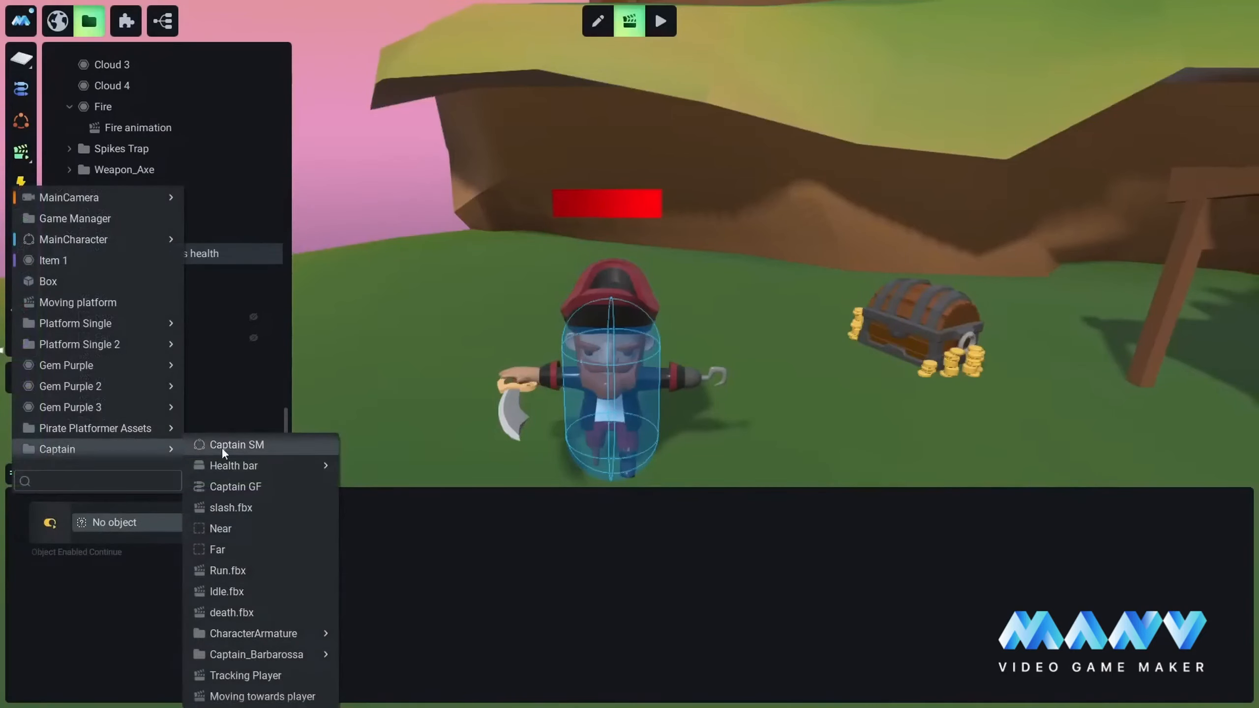
pyautogui.click(60, 450)
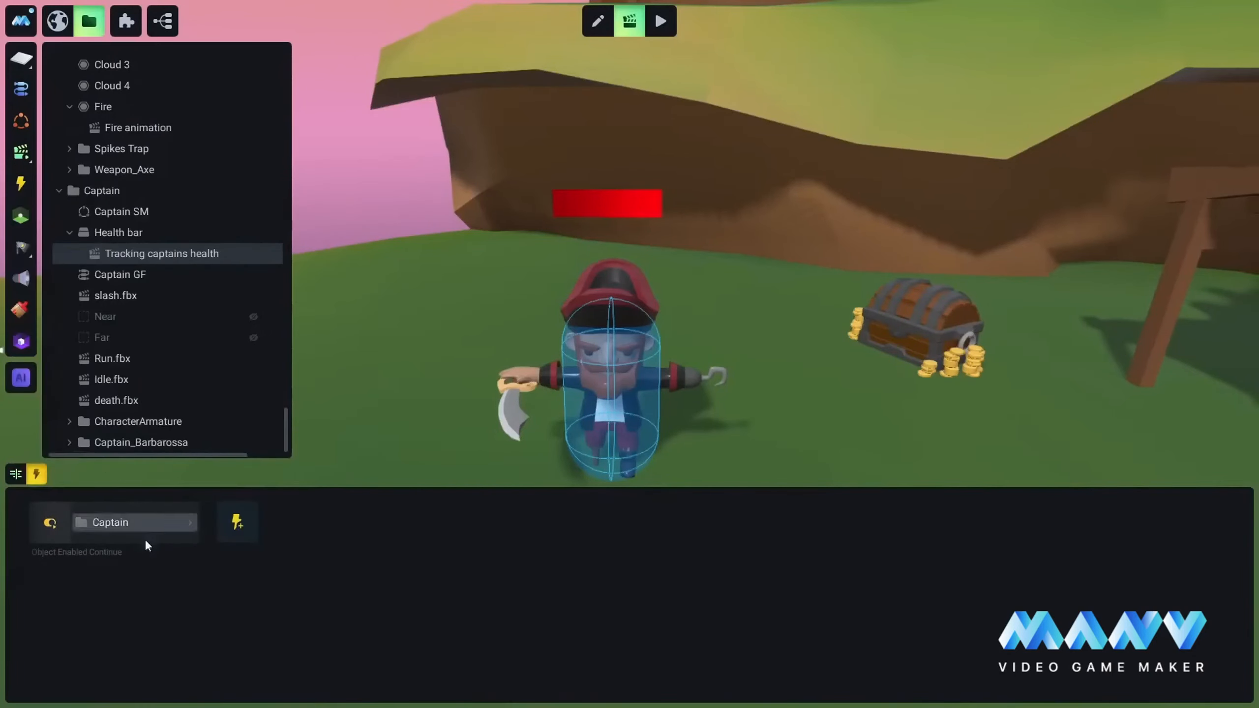
pyautogui.click(20, 476)
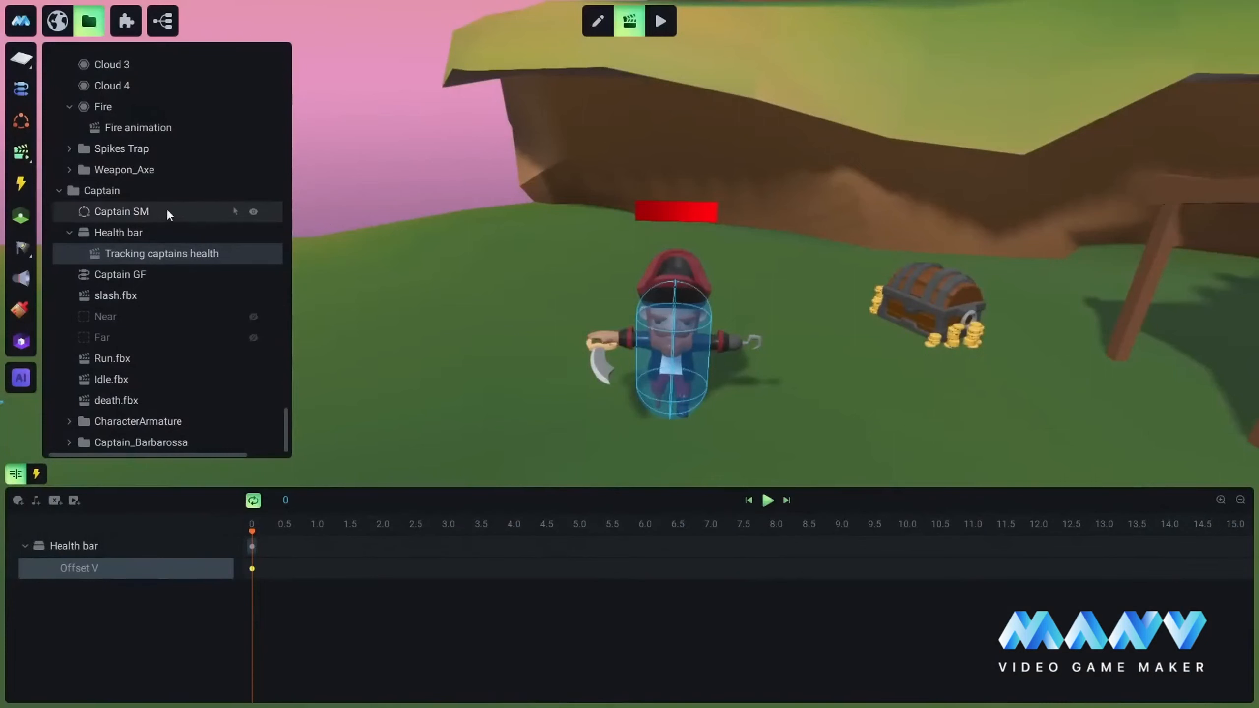
# Step: Duplicate the Captain's Health bar object in edit mode
pyautogui.click(103, 233)
pyautogui.rightClick(119, 439)
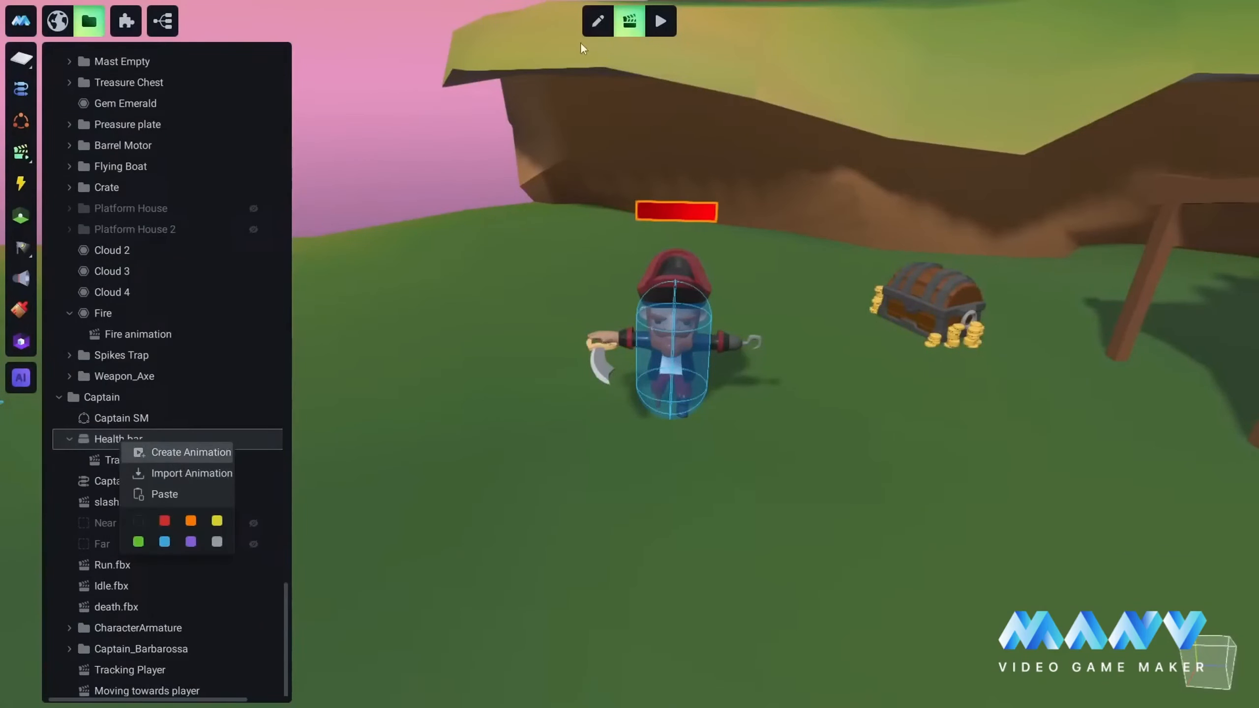
pyautogui.click(595, 28)
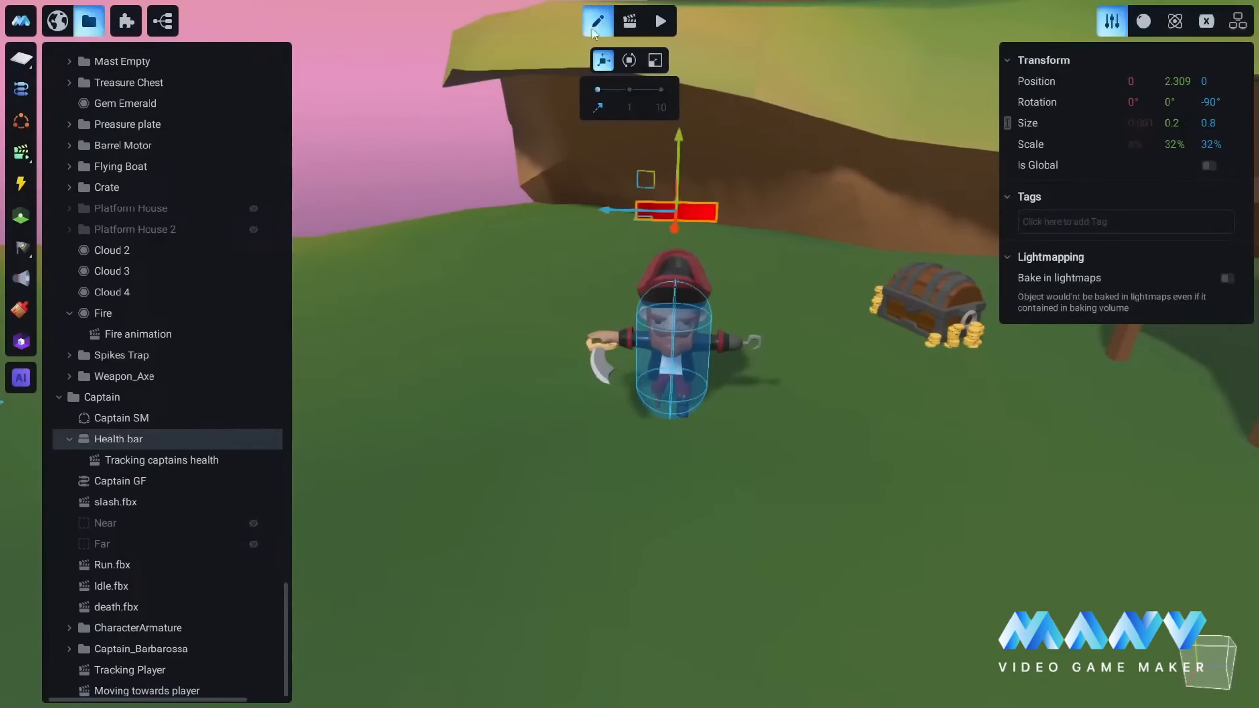
pyautogui.rightClick(112, 438)
pyautogui.click(167, 536)
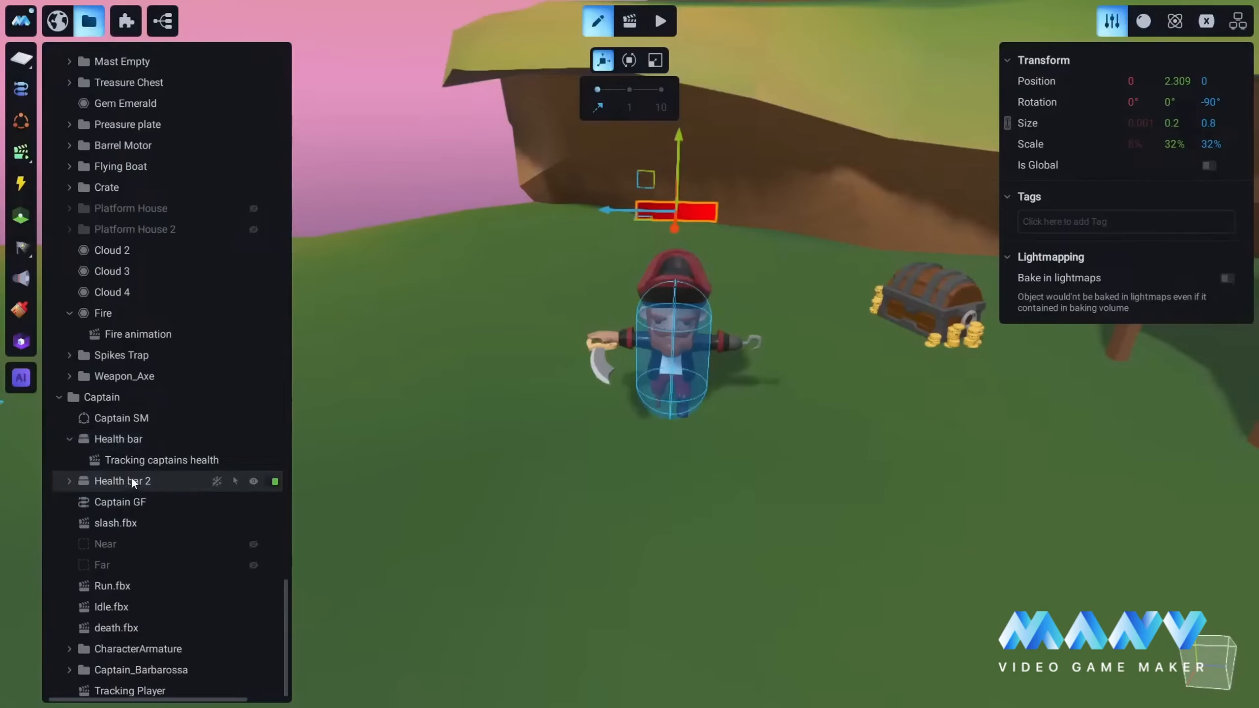
# Step: Move Health bar 2 out of the Captain group and place it directly under MainCharacter in the hierarchy
pyautogui.moveTo(117, 482)
pyautogui.mouseDown()
pyautogui.moveTo(120, 190)
pyautogui.moveTo(152, 23)
pyautogui.moveTo(166, 173)
pyautogui.moveTo(193, 6)
pyautogui.moveTo(165, 306)
pyautogui.moveTo(199, 23)
pyautogui.moveTo(132, 167)
pyautogui.mouseUp()
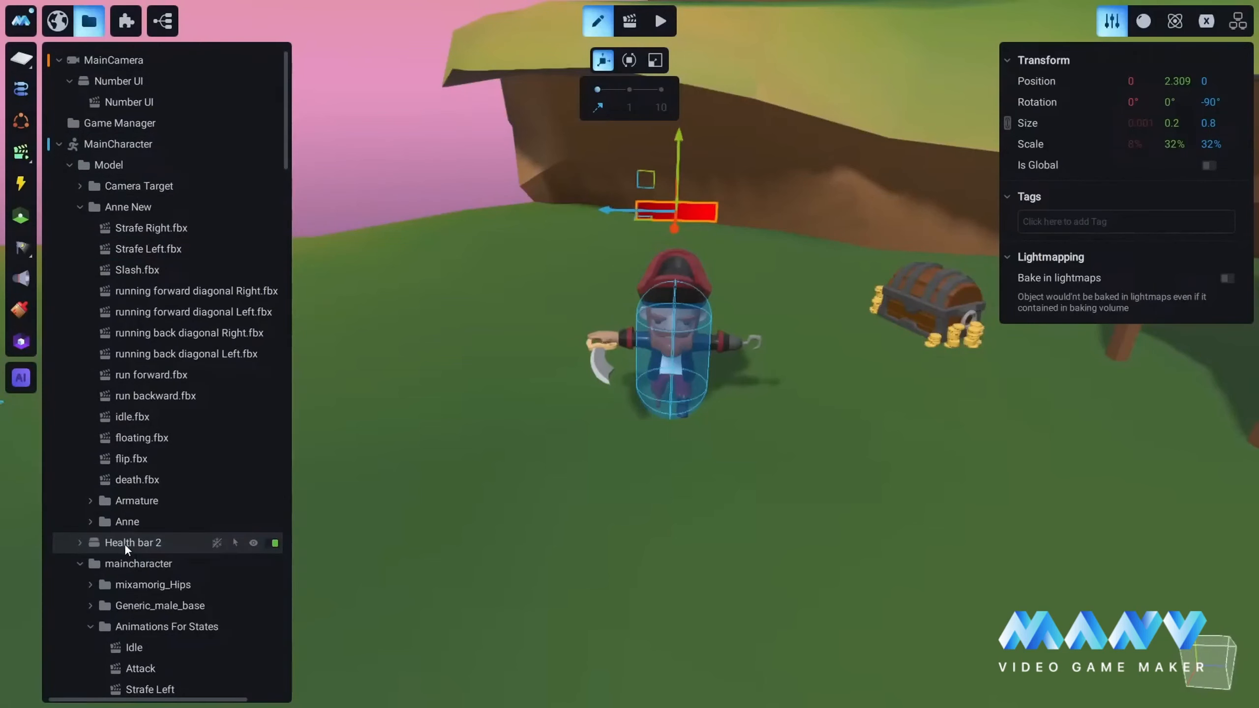
pyautogui.moveTo(134, 543)
pyautogui.mouseDown()
pyautogui.moveTo(135, 142)
pyautogui.moveTo(131, 158)
pyautogui.mouseUp()
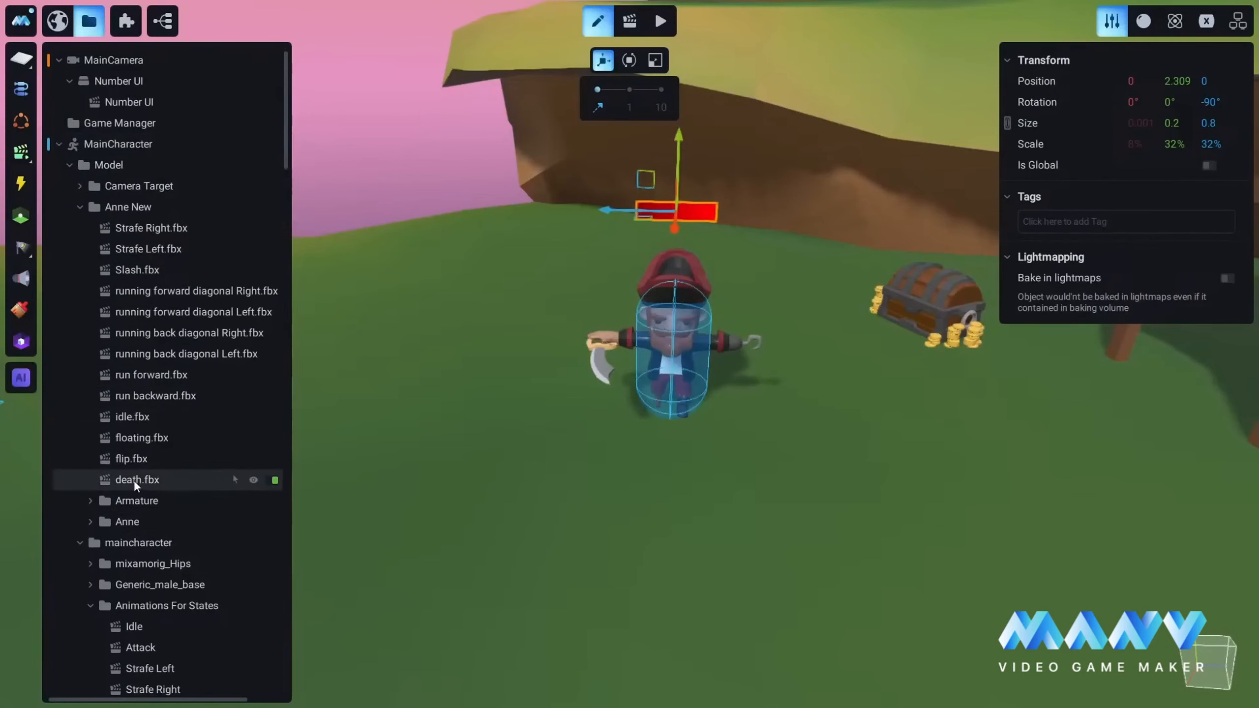
pyautogui.scroll(-3, 134, 480)
pyautogui.scroll(-5, 136, 480)
pyautogui.scroll(2, 149, 357)
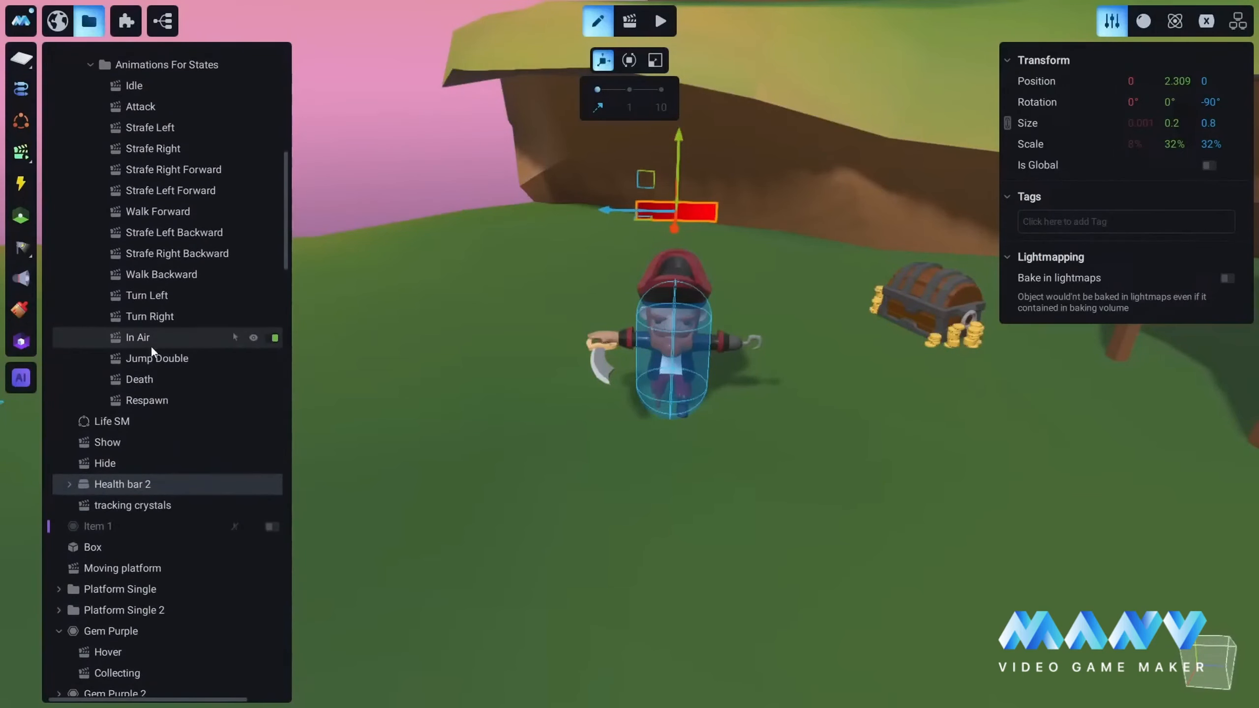
pyautogui.click(107, 464)
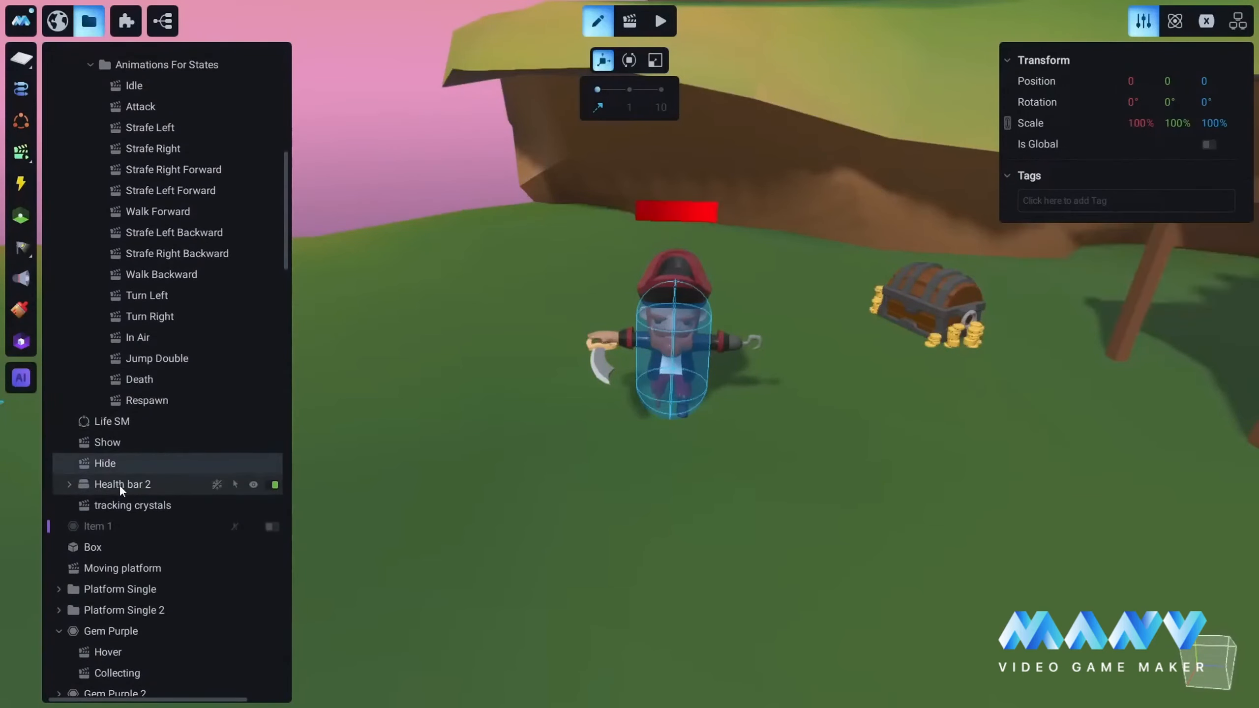
# Step: Set the X, Y and Z position of Health bar 2 to 0
pyautogui.click(119, 484)
pyautogui.moveTo(719, 455); pyautogui.dragTo(632, 419, button='right')
pyautogui.scroll(-5, 631, 419)
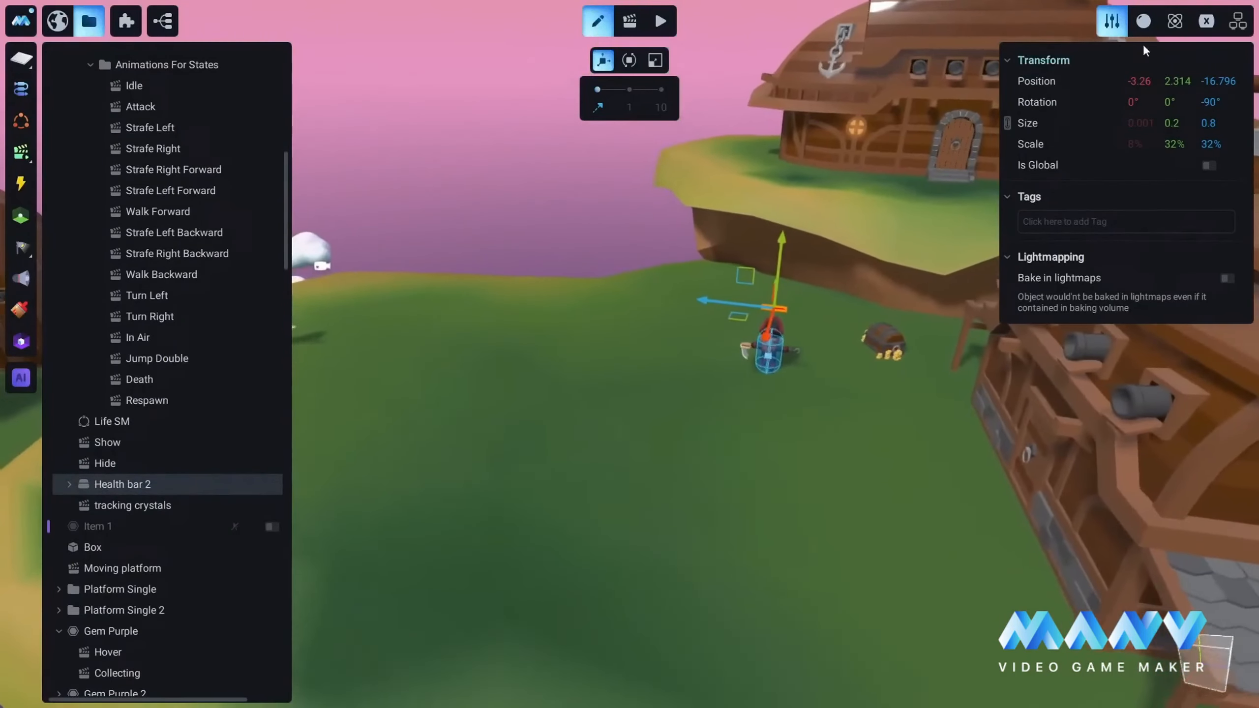
pyautogui.click(1142, 81)
pyautogui.write('0')
pyautogui.press('Return')
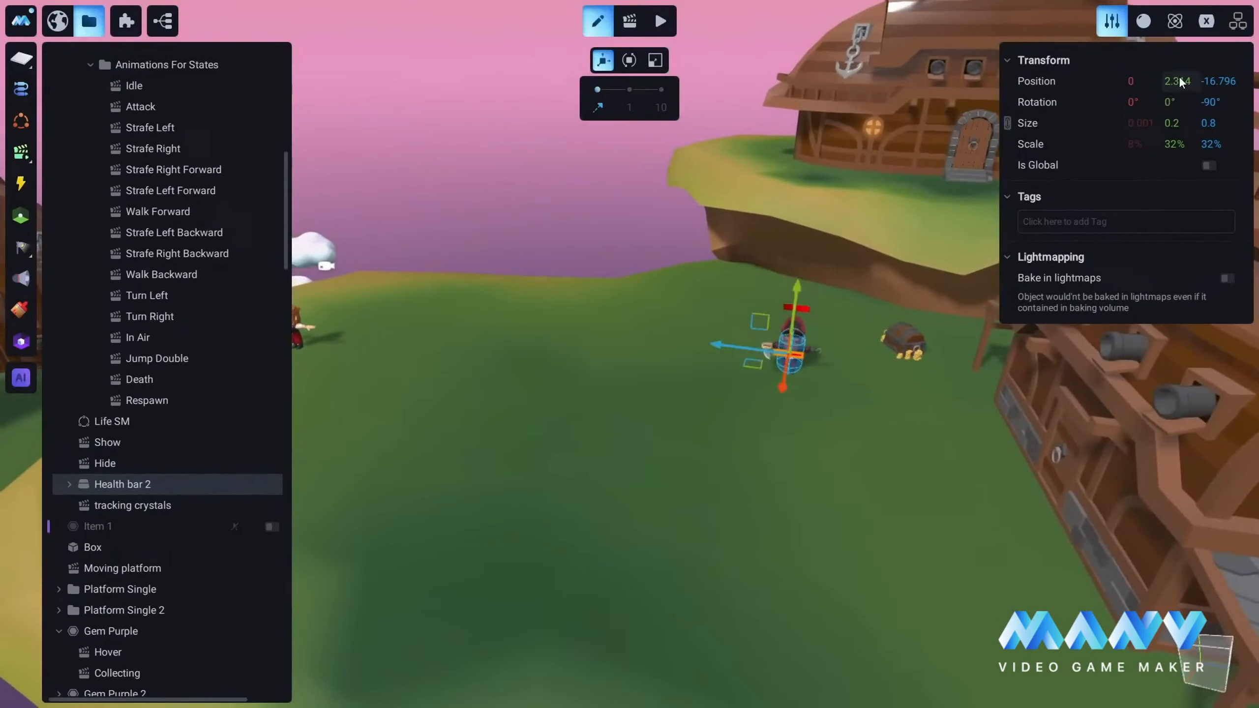
pyautogui.click(1179, 79)
pyautogui.write('0')
pyautogui.press('Return')
pyautogui.click(1225, 79)
pyautogui.write('0')
# Step: Raise Health bar 2 above the MainCharacter's head, to a Y position of about 2.02
pyautogui.moveTo(876, 500); pyautogui.dragTo(624, 461, button='right')
pyautogui.moveTo(624, 461); pyautogui.dragTo(799, 457, button='middle')
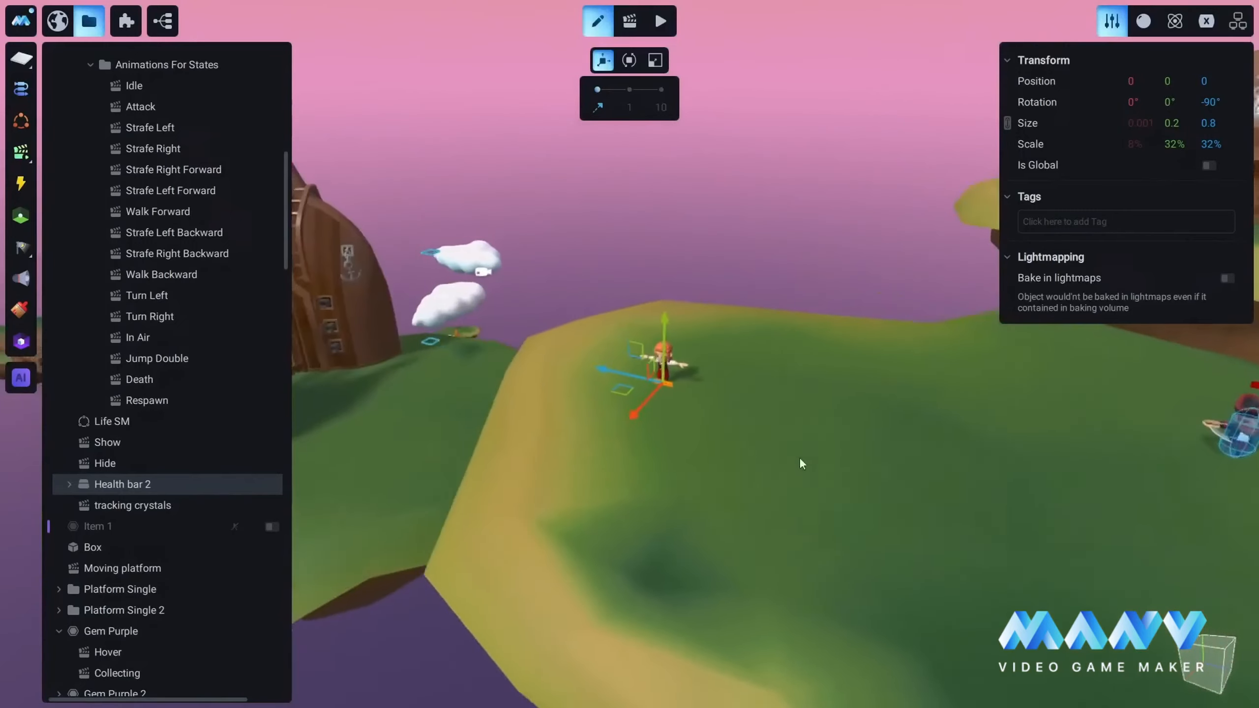
pyautogui.scroll(5, 750, 436)
pyautogui.moveTo(749, 433); pyautogui.dragTo(1065, 523, button='right')
pyautogui.moveTo(1064, 522); pyautogui.dragTo(708, 434, button='middle')
pyautogui.moveTo(708, 434); pyautogui.dragTo(662, 421, button='right')
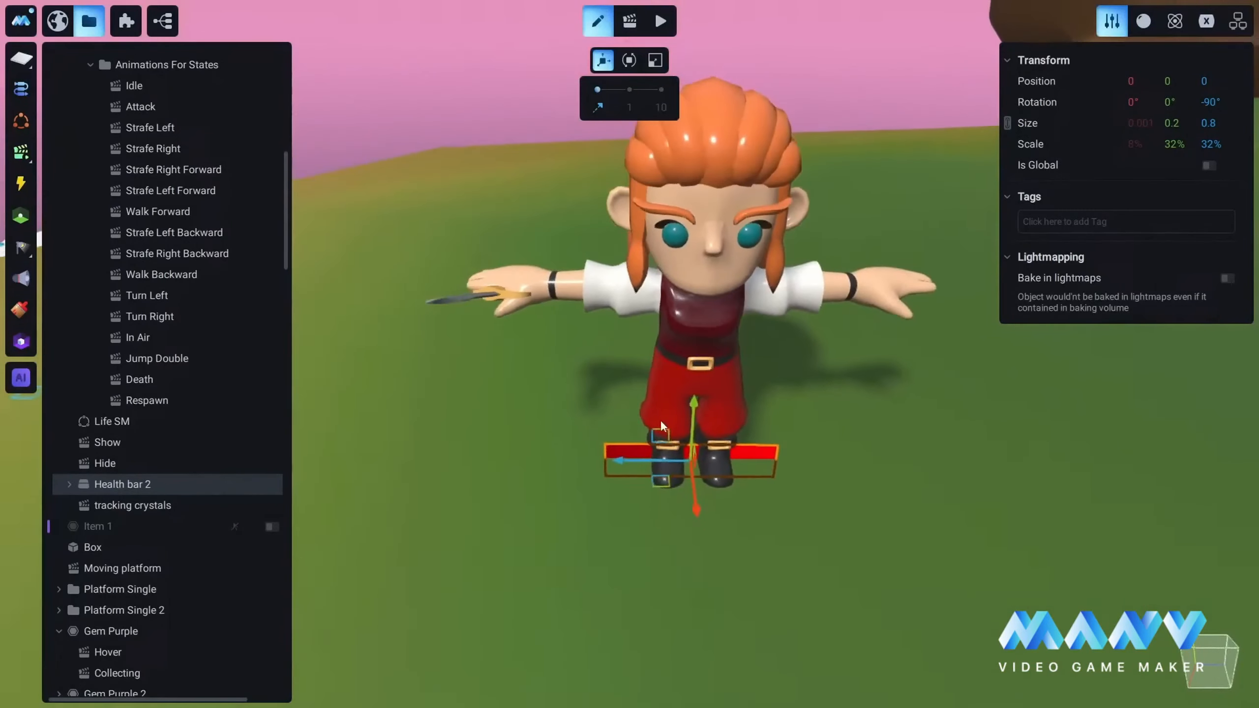
pyautogui.moveTo(697, 415)
pyautogui.mouseDown()
pyautogui.moveTo(712, 209)
pyautogui.moveTo(729, 175)
pyautogui.moveTo(726, 210)
pyautogui.mouseUp()
# Step: Turn Health bar 2 around by setting its X rotation to -180°
pyautogui.moveTo(726, 209); pyautogui.dragTo(784, 378, button='right')
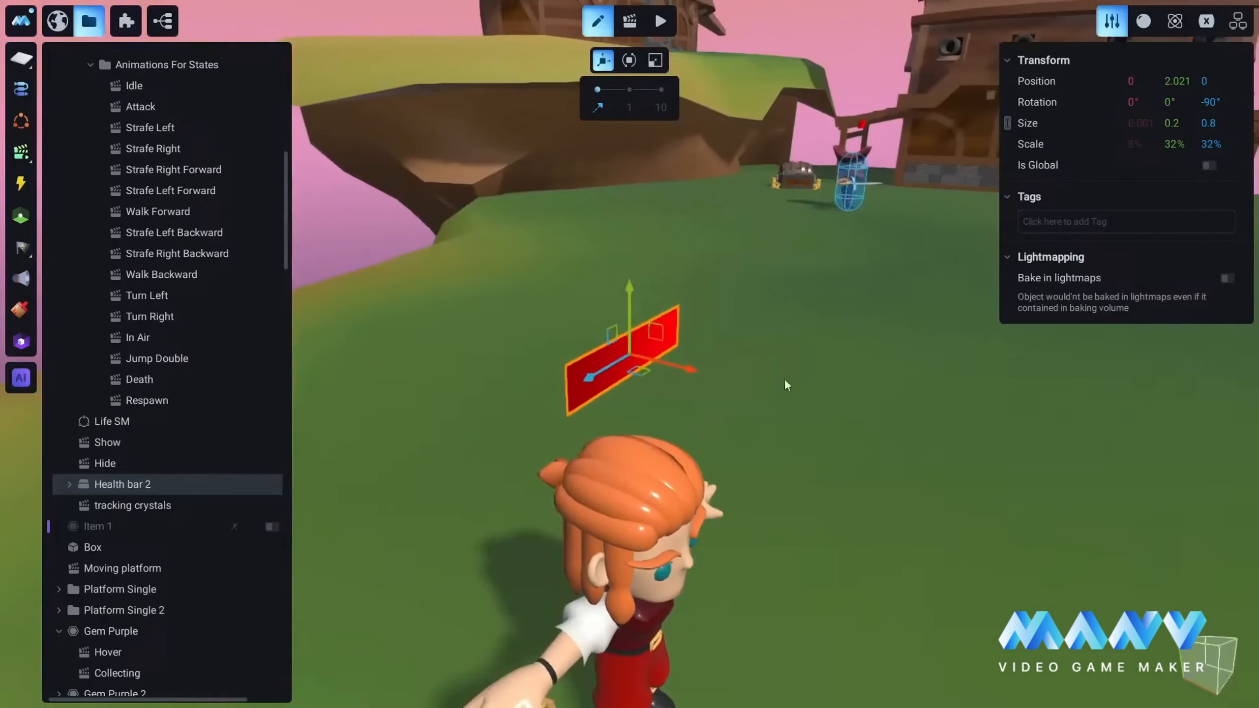
pyautogui.moveTo(665, 496)
pyautogui.mouseDown(button='right')
pyautogui.moveTo(650, 507)
pyautogui.moveTo(901, 459)
pyautogui.moveTo(777, 487)
pyautogui.moveTo(457, 500)
pyautogui.mouseUp(button='right')
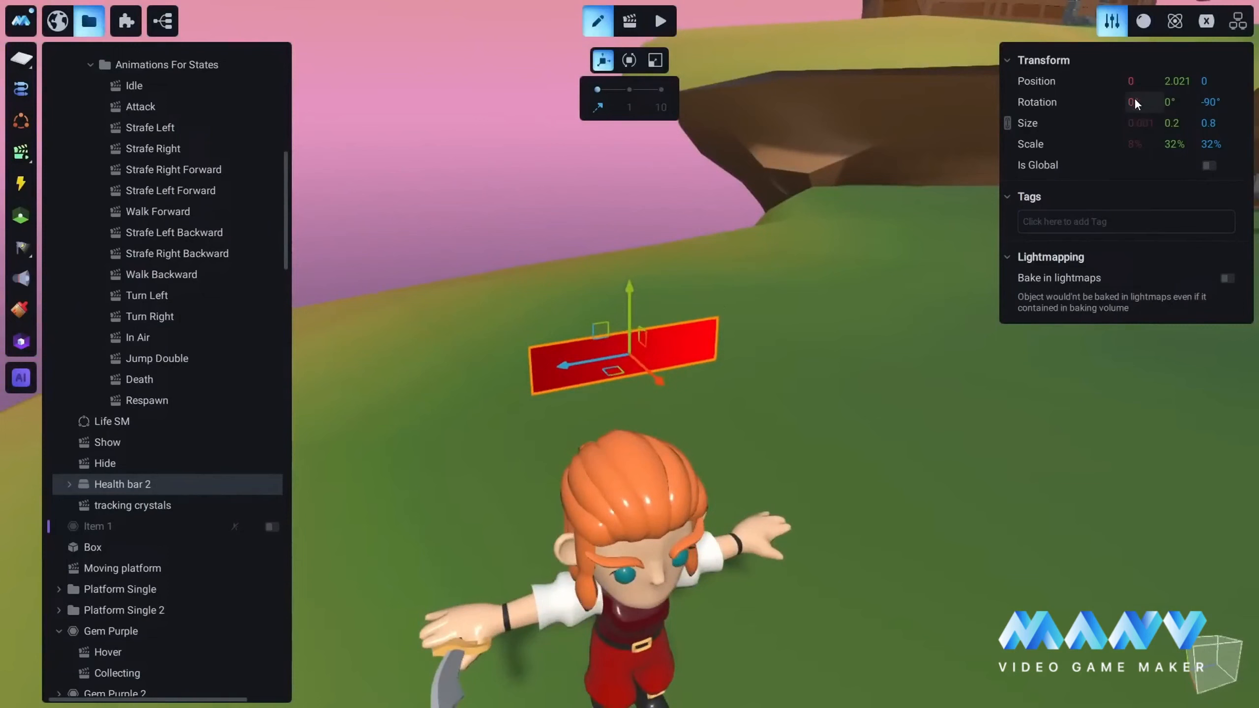
pyautogui.click(628, 61)
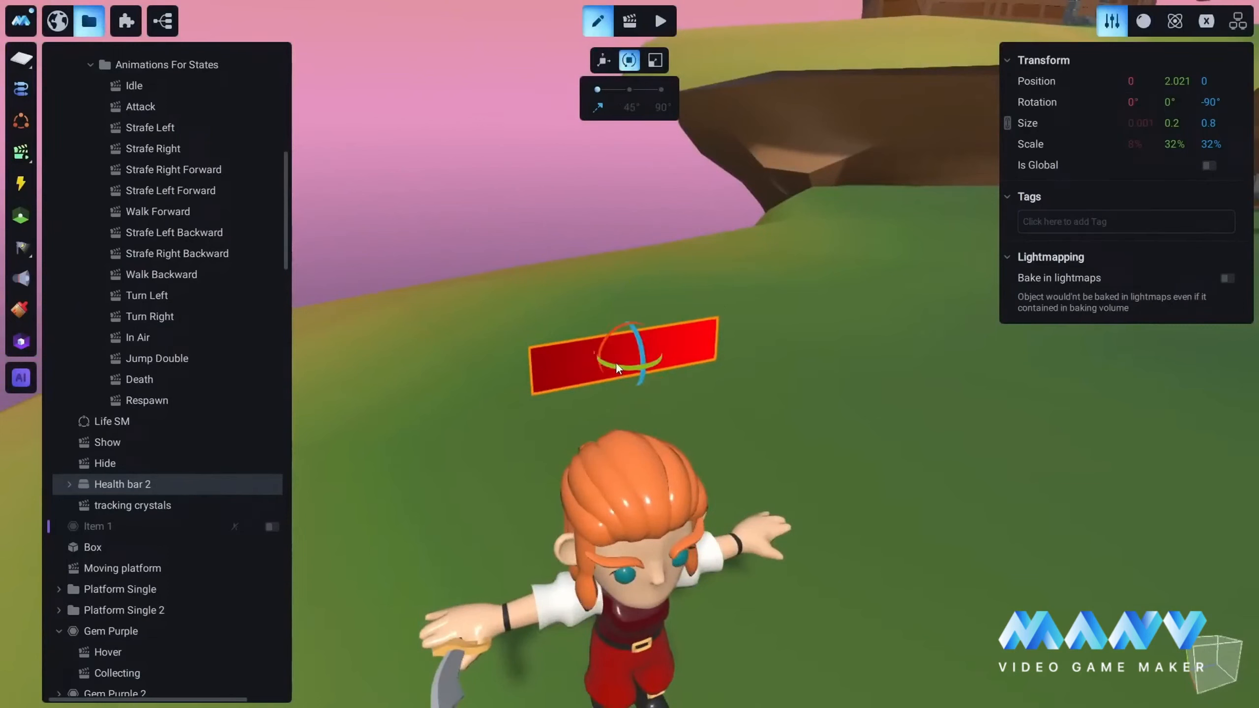
pyautogui.moveTo(617, 367); pyautogui.dragTo(668, 353)
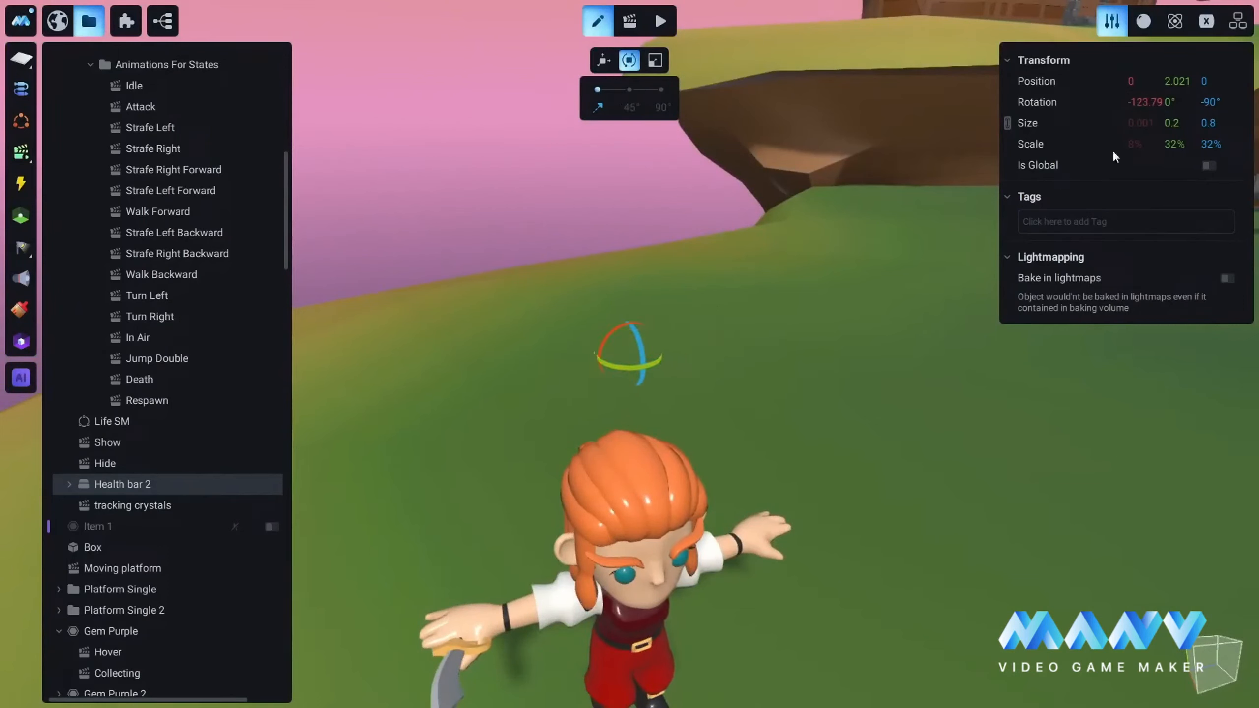
pyautogui.write('-180')
pyautogui.press('Return')
pyautogui.moveTo(597, 416)
pyautogui.mouseDown(button='middle')
pyautogui.moveTo(799, 392)
pyautogui.moveTo(778, 510)
pyautogui.mouseUp(button='middle')
pyautogui.scroll(-5, 707, 408)
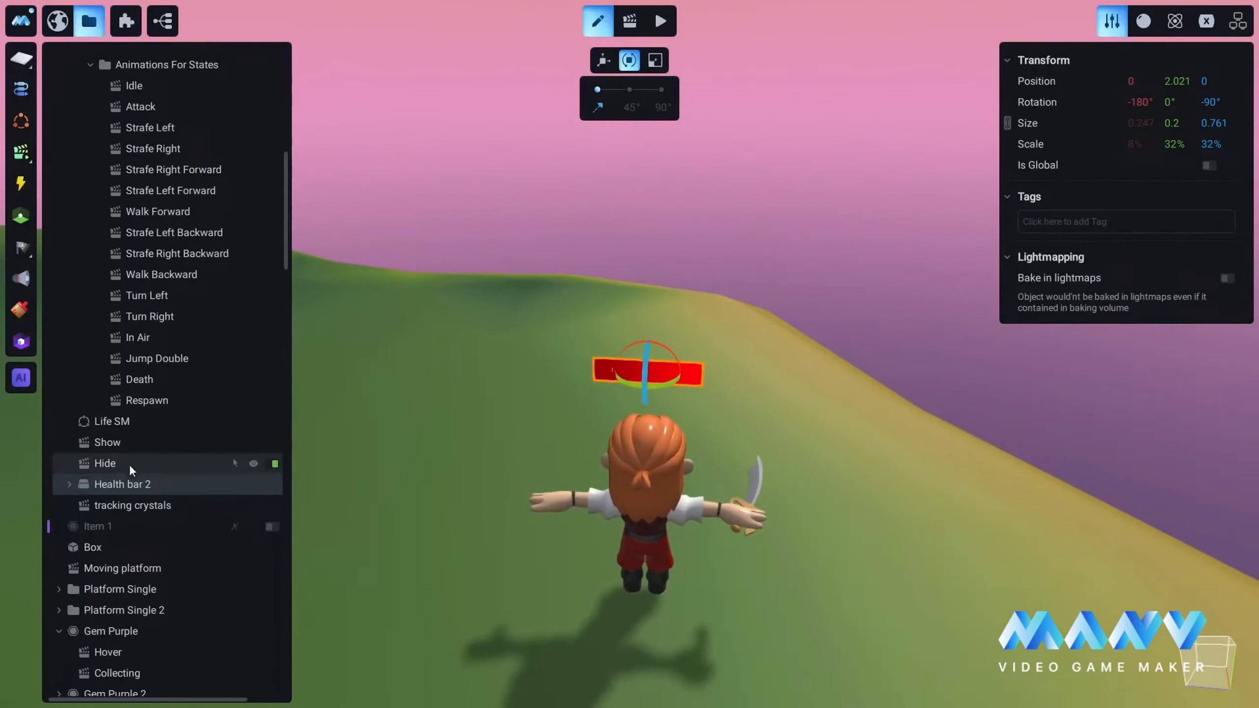
# Step: In Health bar 2's Tracking captains health animation, replace Captain with MainCharacter in the Offset V keyframe expression
pyautogui.click(70, 484)
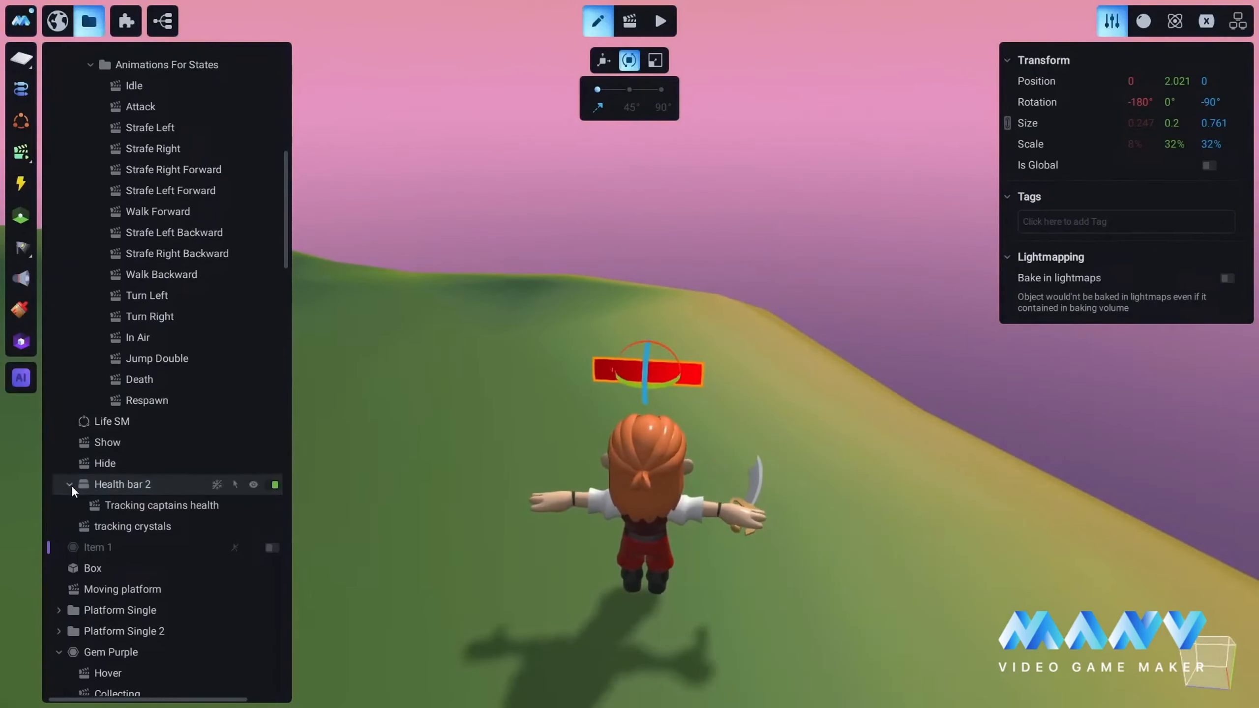
pyautogui.click(132, 504)
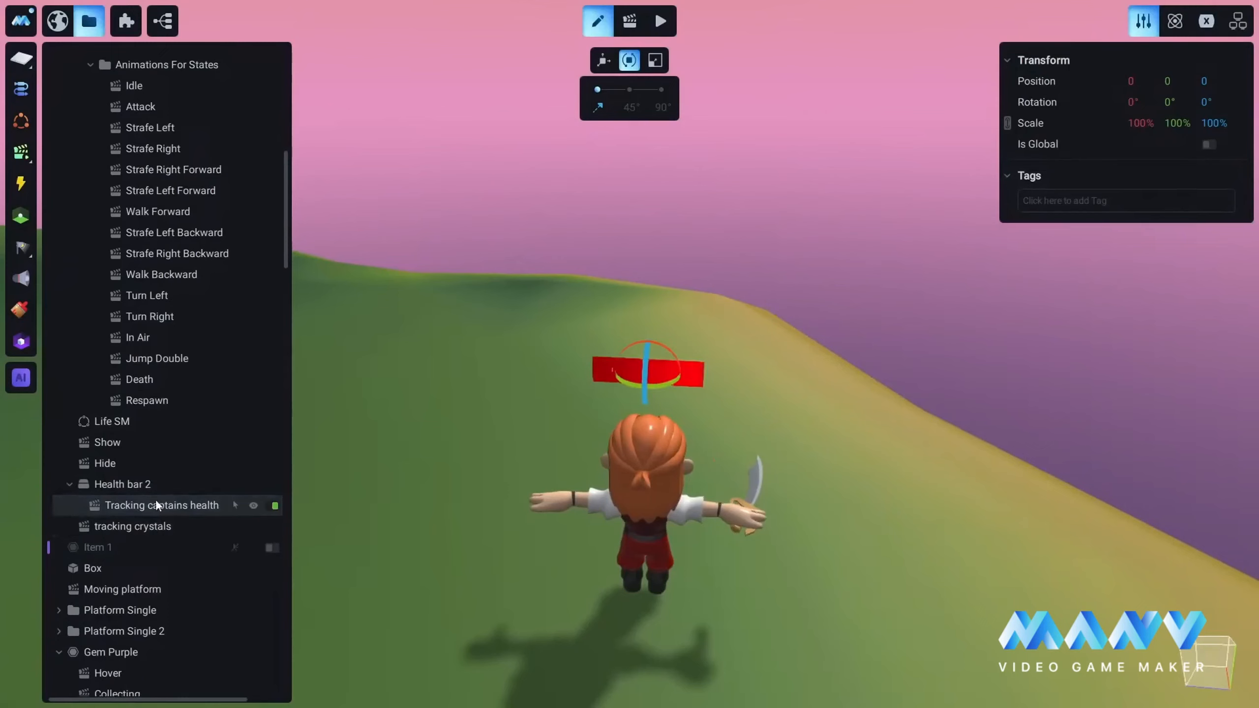
pyautogui.click(630, 20)
pyautogui.click(24, 546)
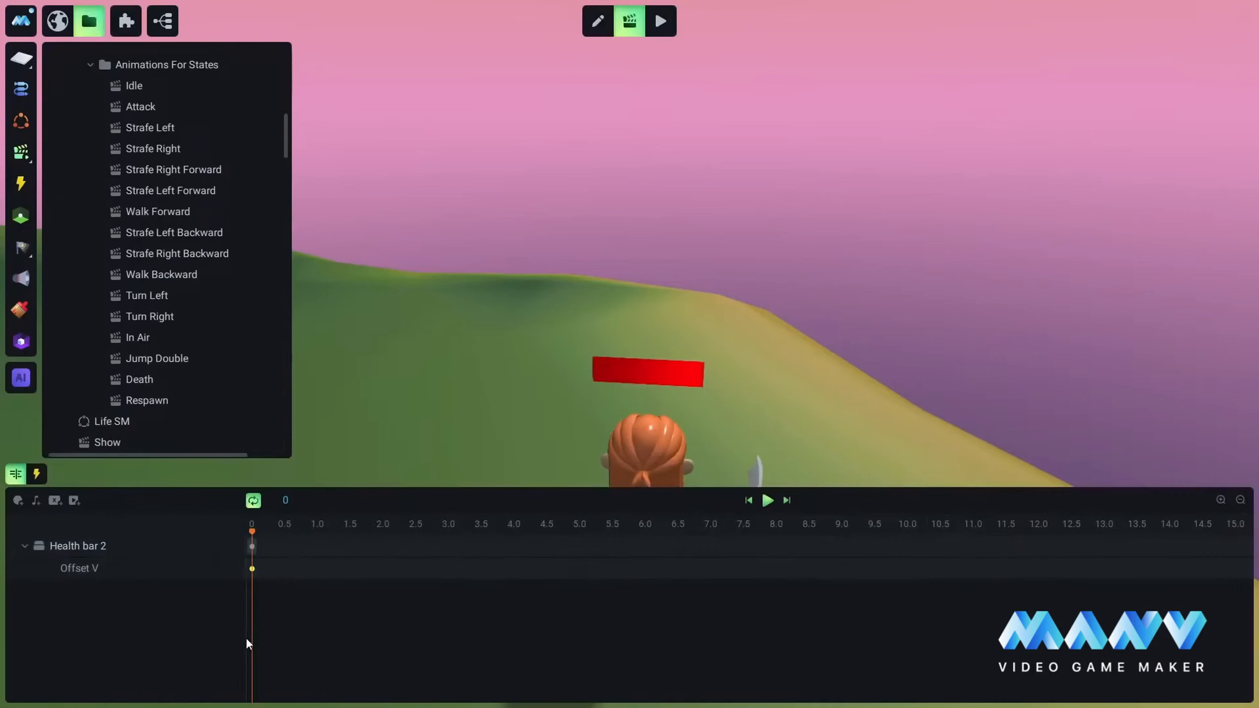
pyautogui.click(252, 569)
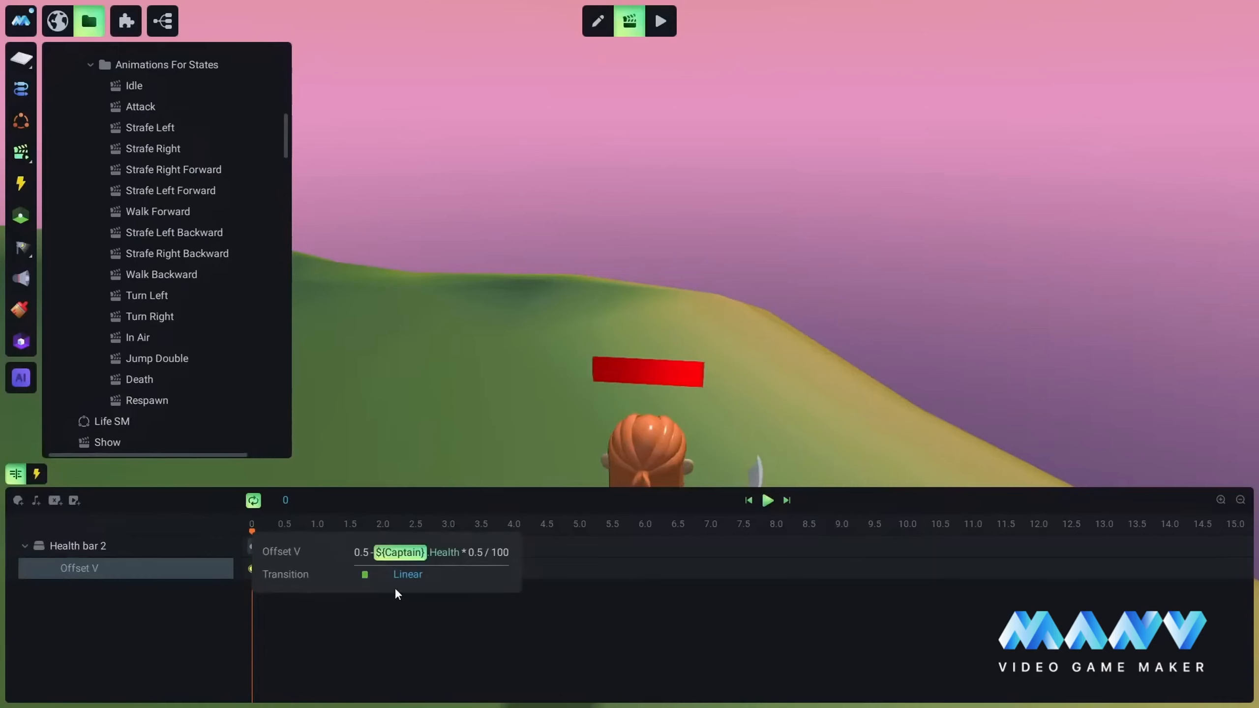
pyautogui.click(402, 552)
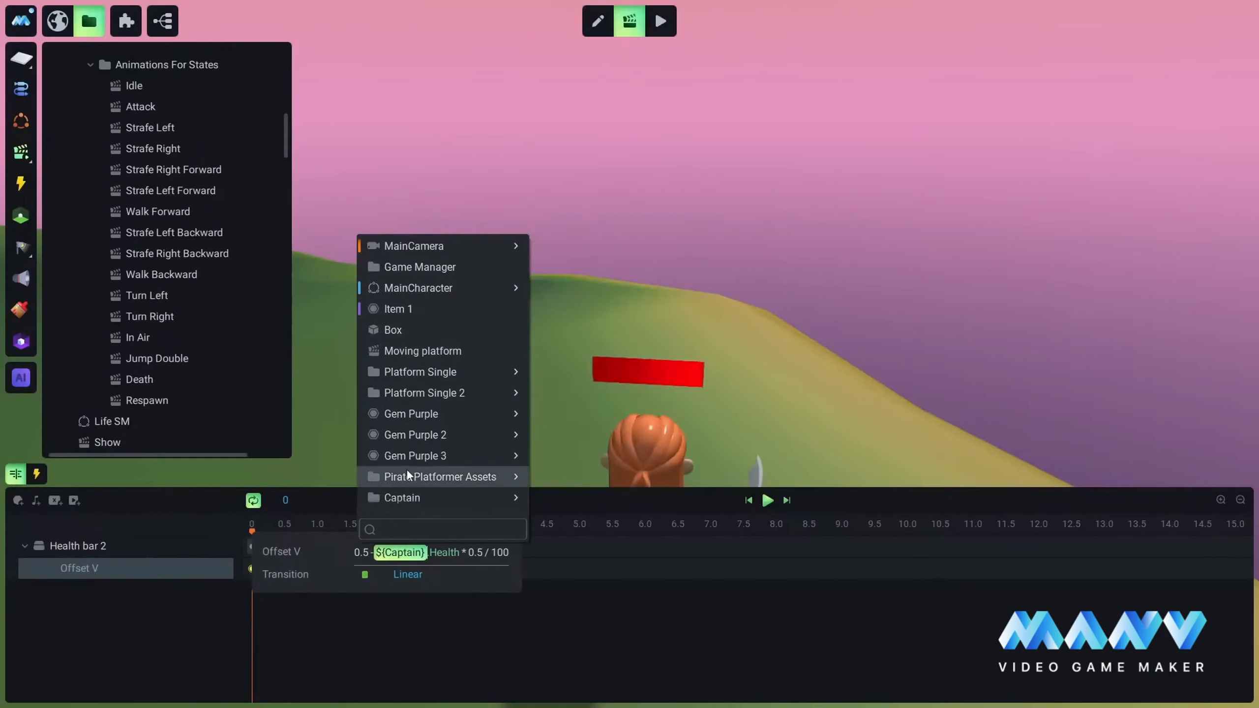
pyautogui.moveTo(429, 290)
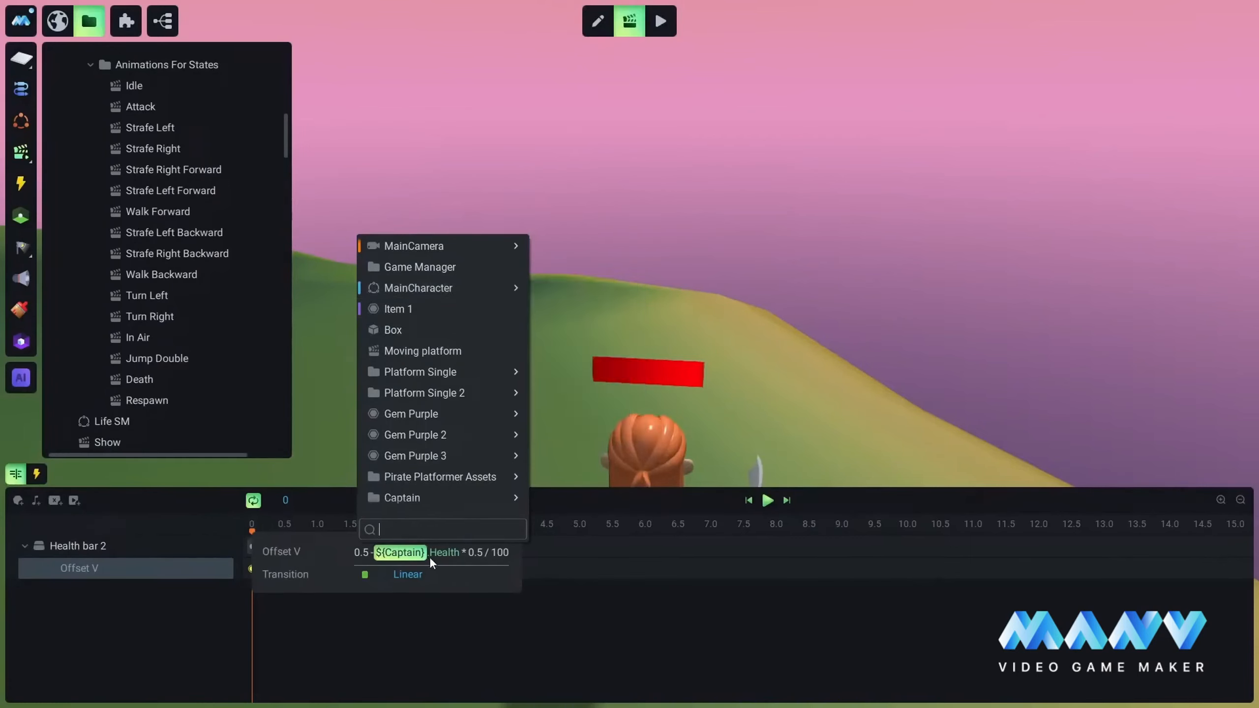
pyautogui.click(410, 287)
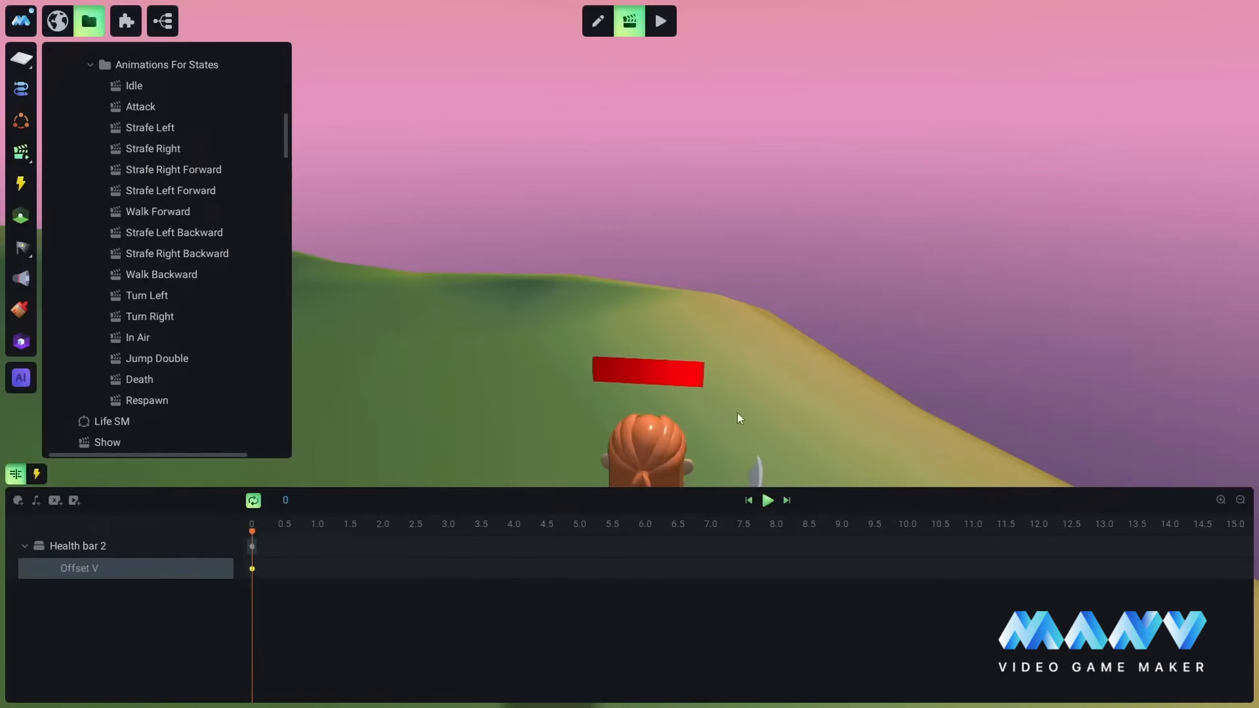
# Step: Set the Object Enabled Continue trigger of Health bar 2's animation to watch MainCharacter
pyautogui.click(36, 474)
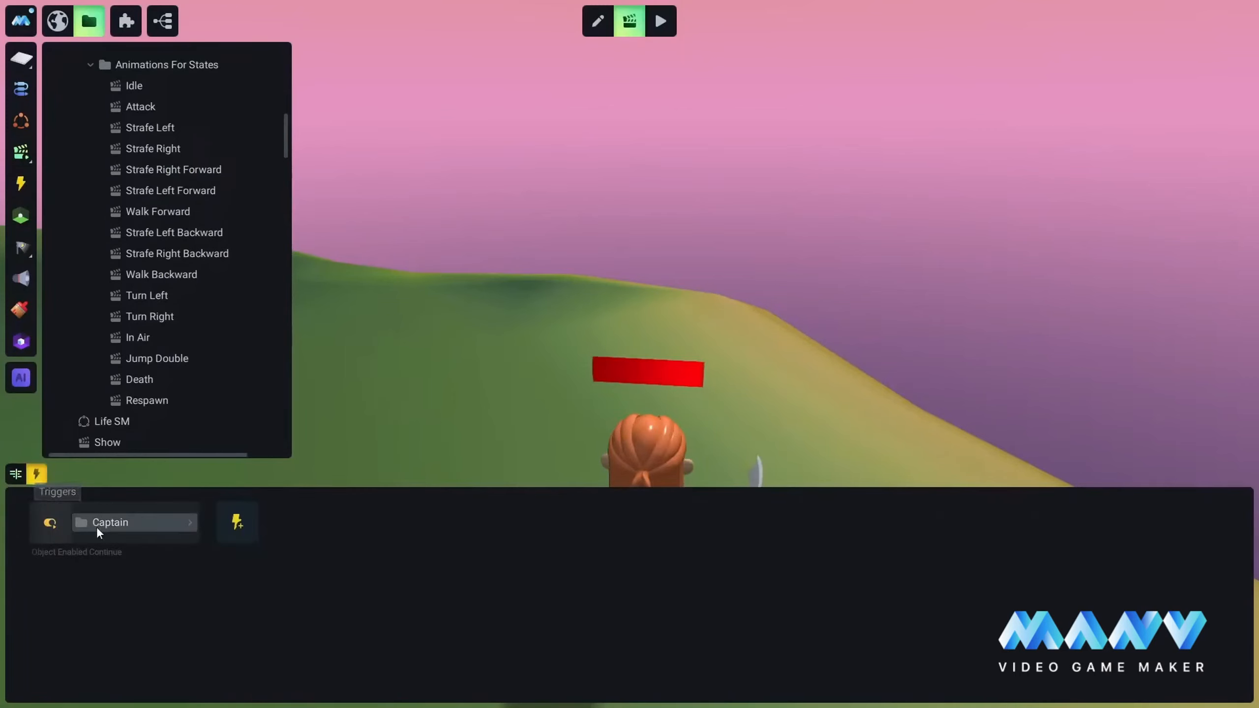
pyautogui.click(51, 522)
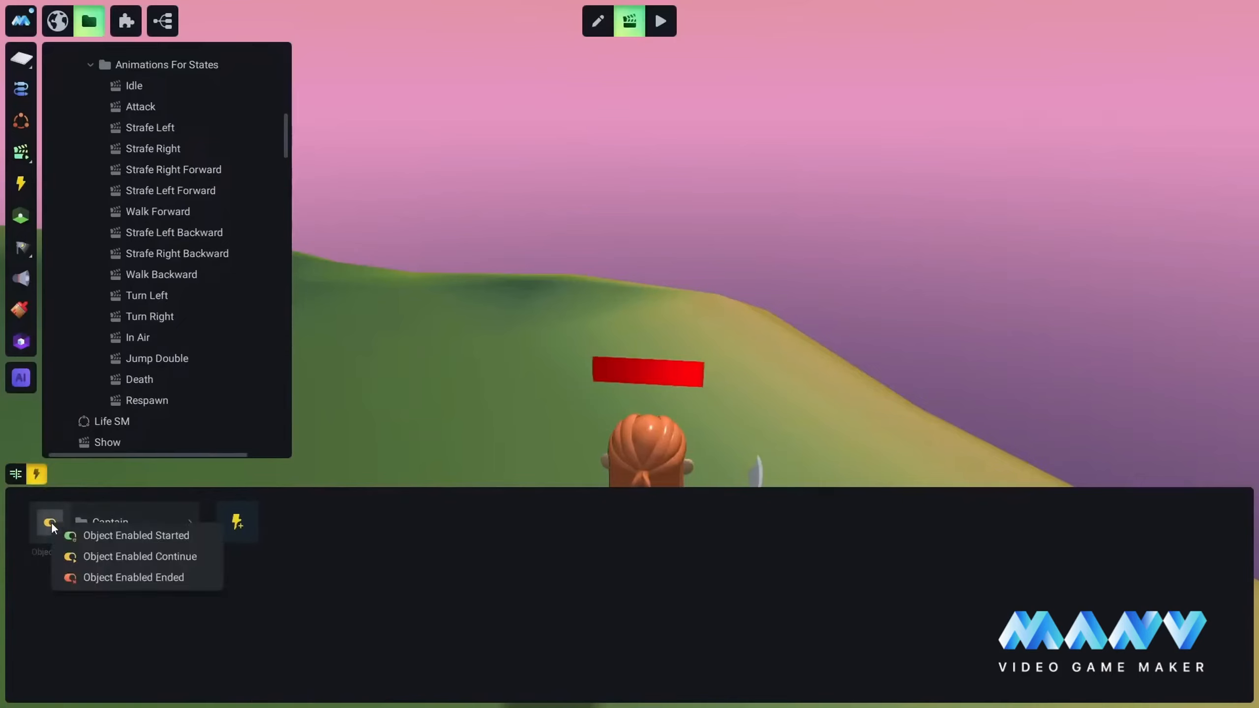
pyautogui.click(136, 555)
pyautogui.click(116, 521)
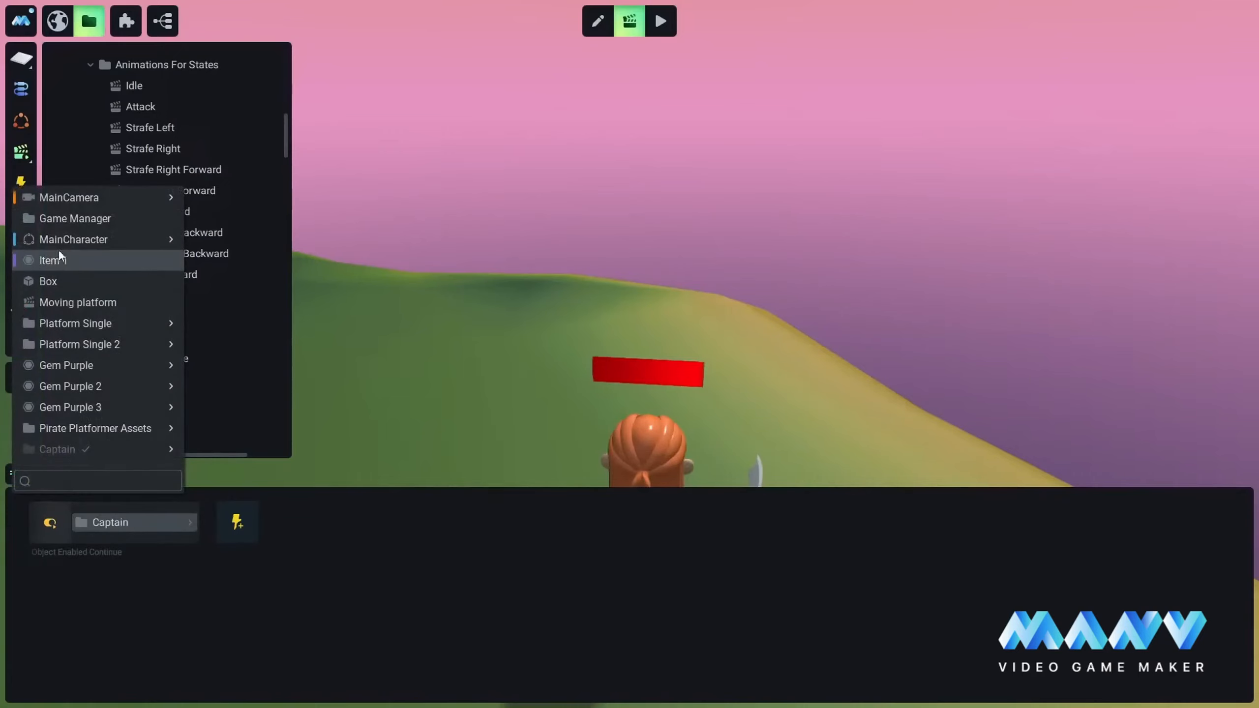
pyautogui.click(65, 238)
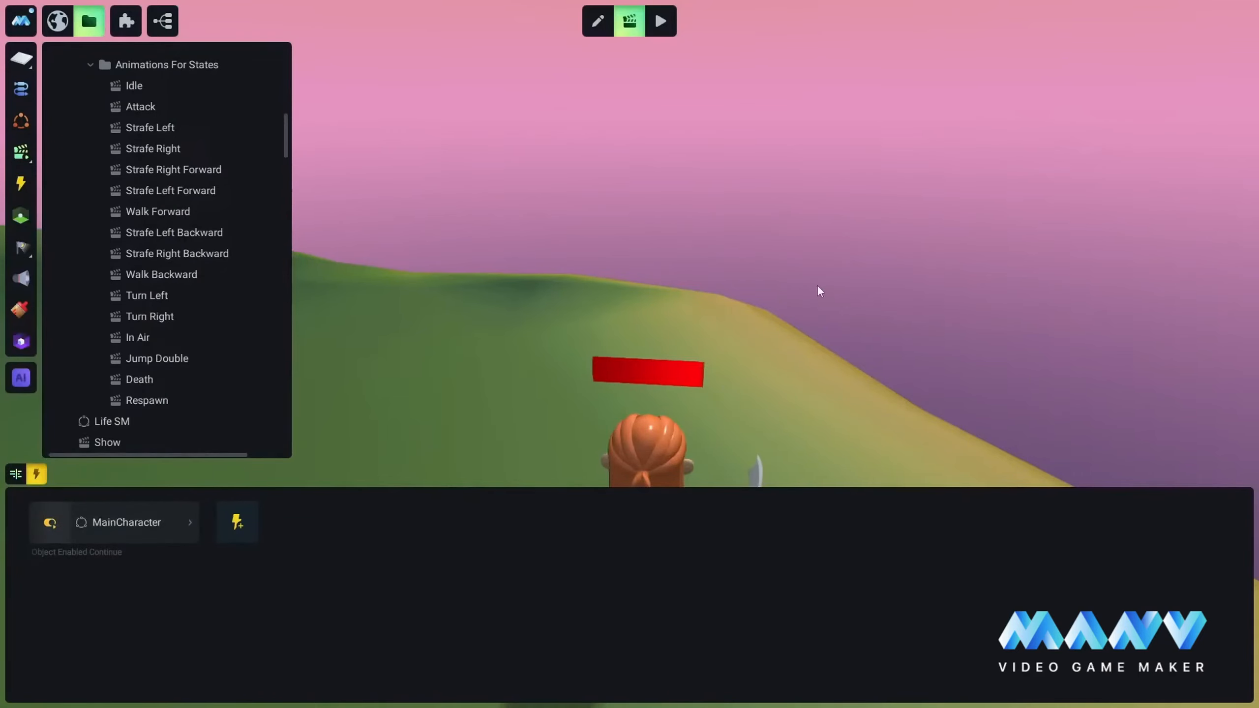
pyautogui.moveTo(820, 290); pyautogui.dragTo(679, 278, button='right')
pyautogui.scroll(-3, 755, 300)
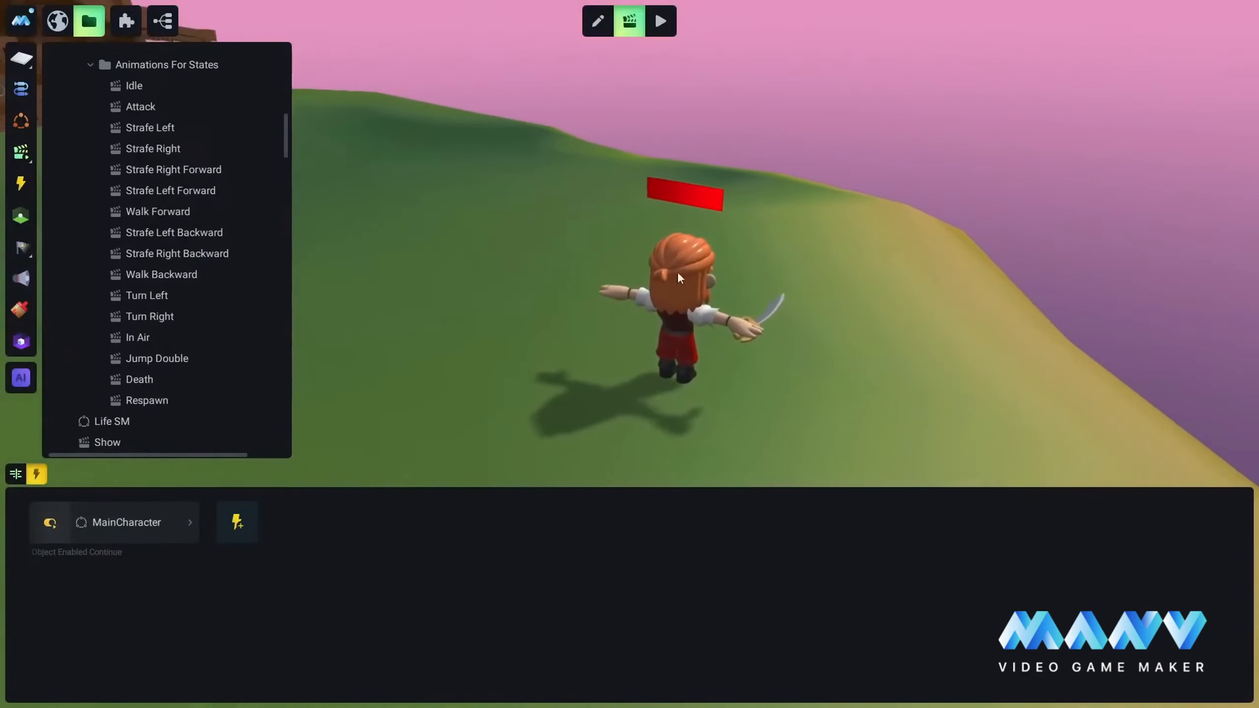
# Step: Play-test the game to check MainCharacter's health bar during combat and after a respawn, and return to editing
pyautogui.click(662, 21)
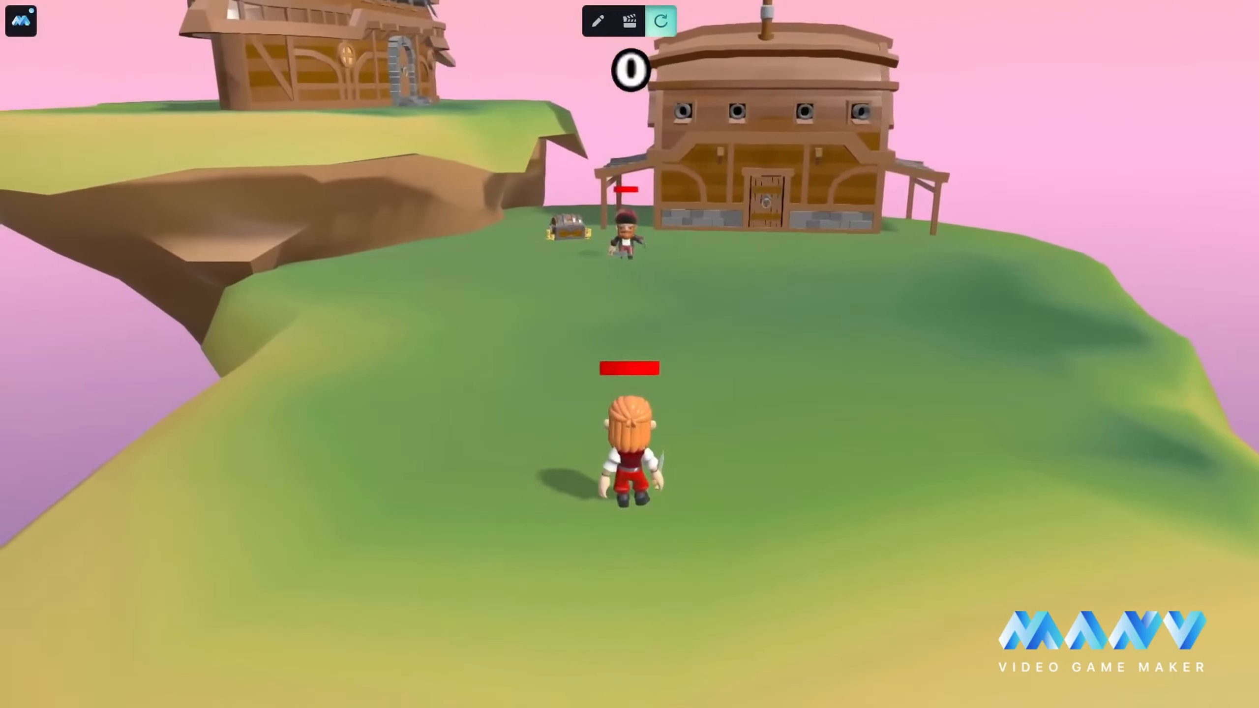
pyautogui.press('w')
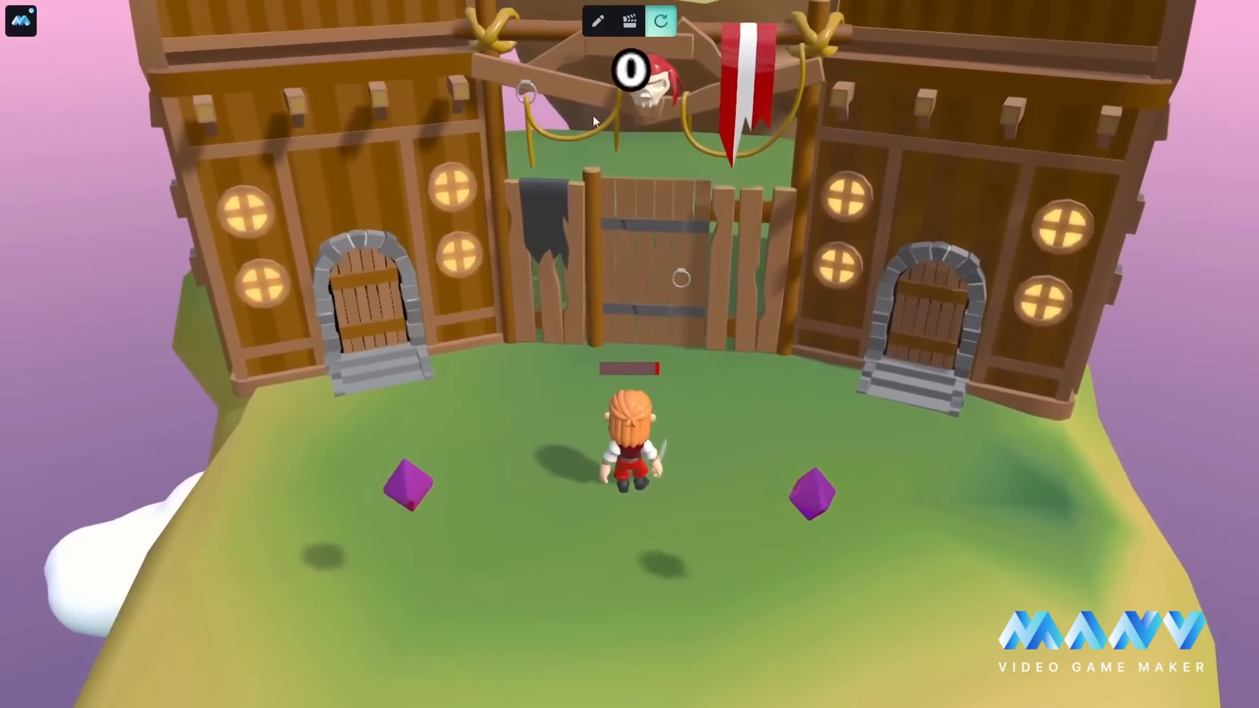
pyautogui.click(598, 20)
# Step: Open the timeline of MainCharacter's Respawn animation, found among the Animations For States
pyautogui.scroll(3, 185, 350)
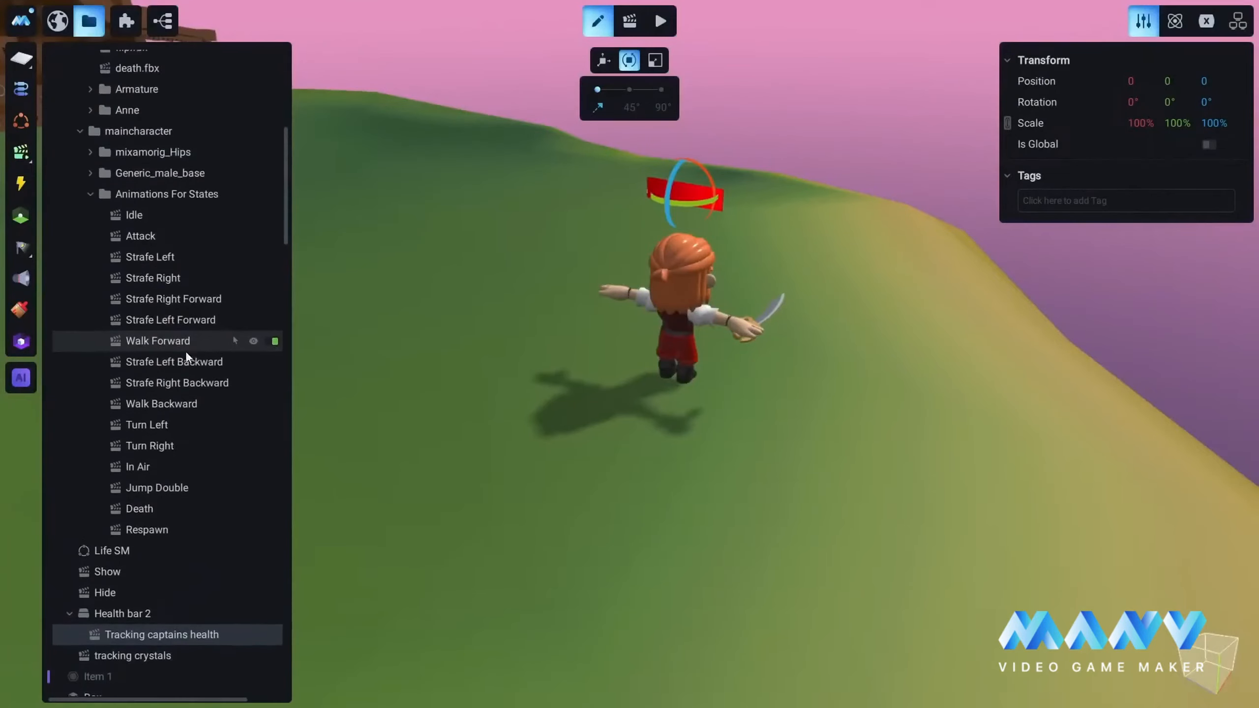
pyautogui.scroll(-3, 167, 351)
pyautogui.scroll(6, 154, 346)
pyautogui.scroll(4, 152, 349)
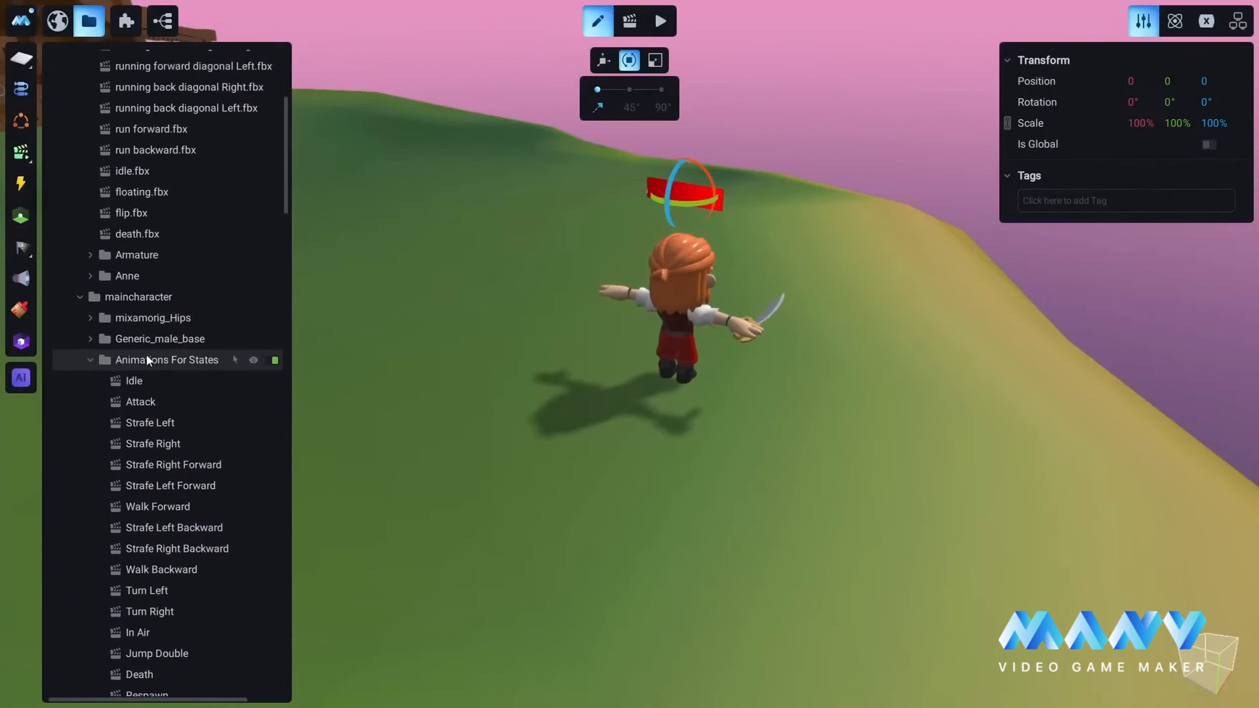
pyautogui.scroll(-15, 146, 354)
pyautogui.scroll(-3, 148, 346)
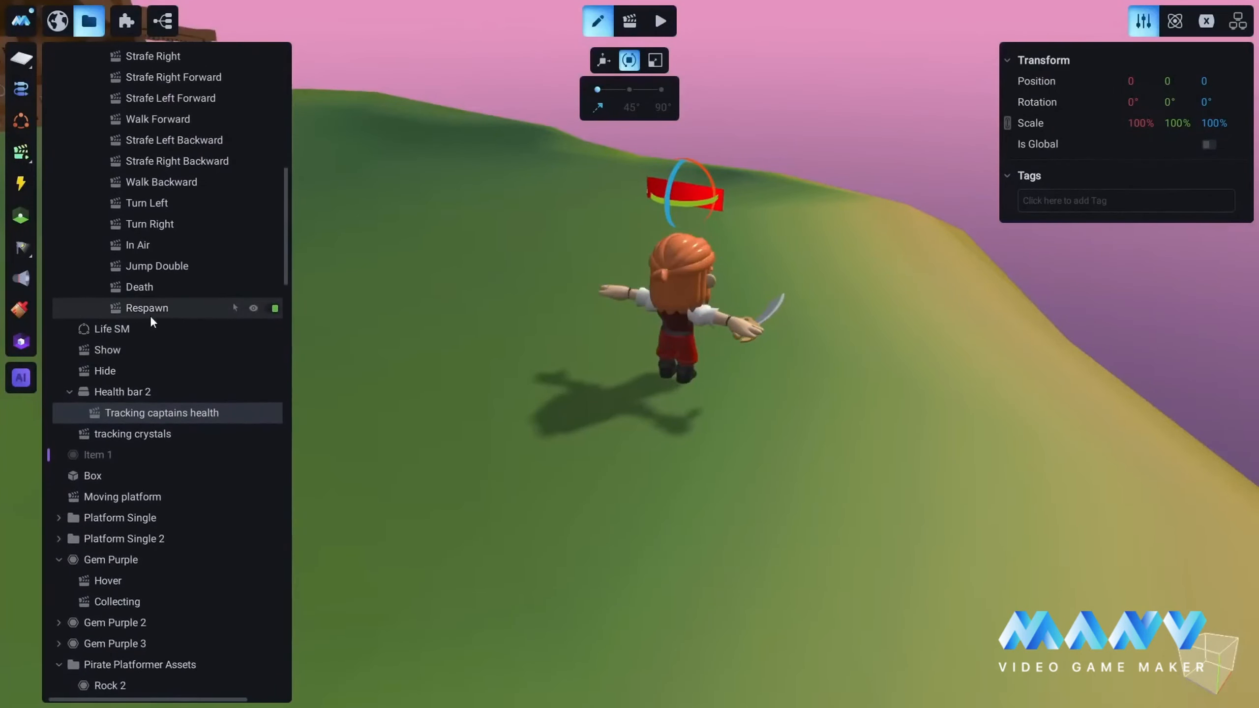
pyautogui.click(147, 308)
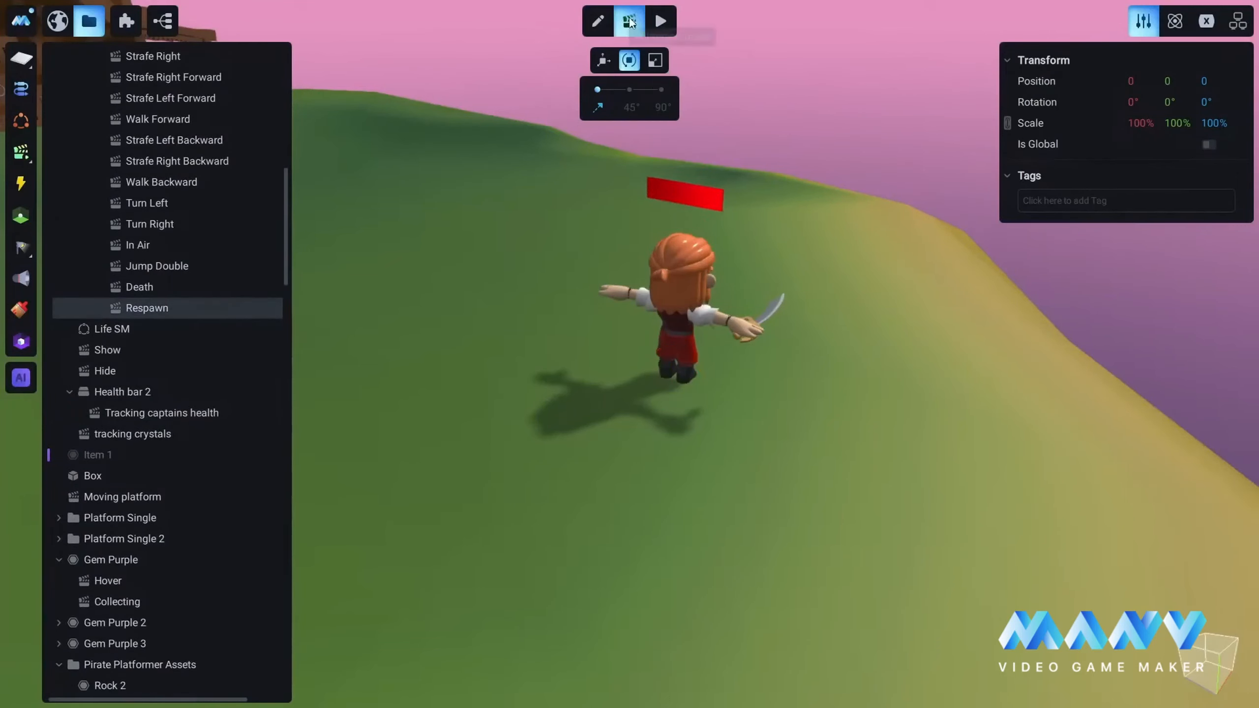
pyautogui.click(630, 21)
pyautogui.click(16, 476)
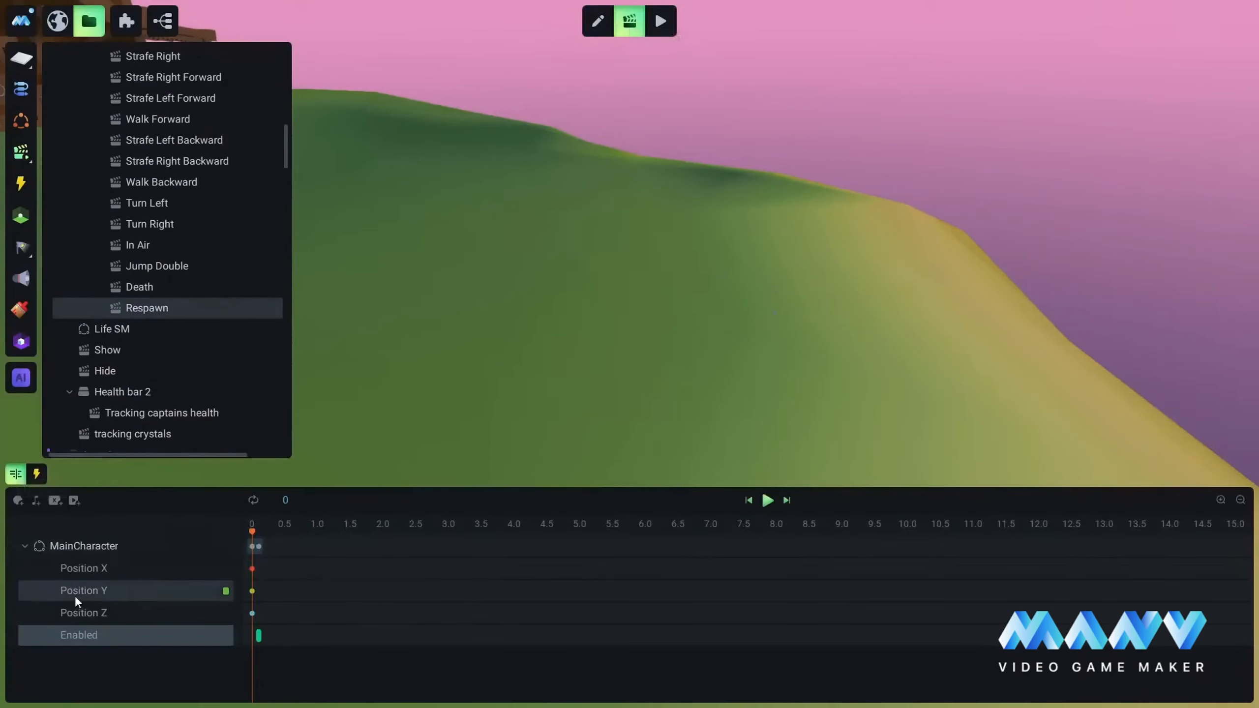
pyautogui.scroll(-5, 128, 294)
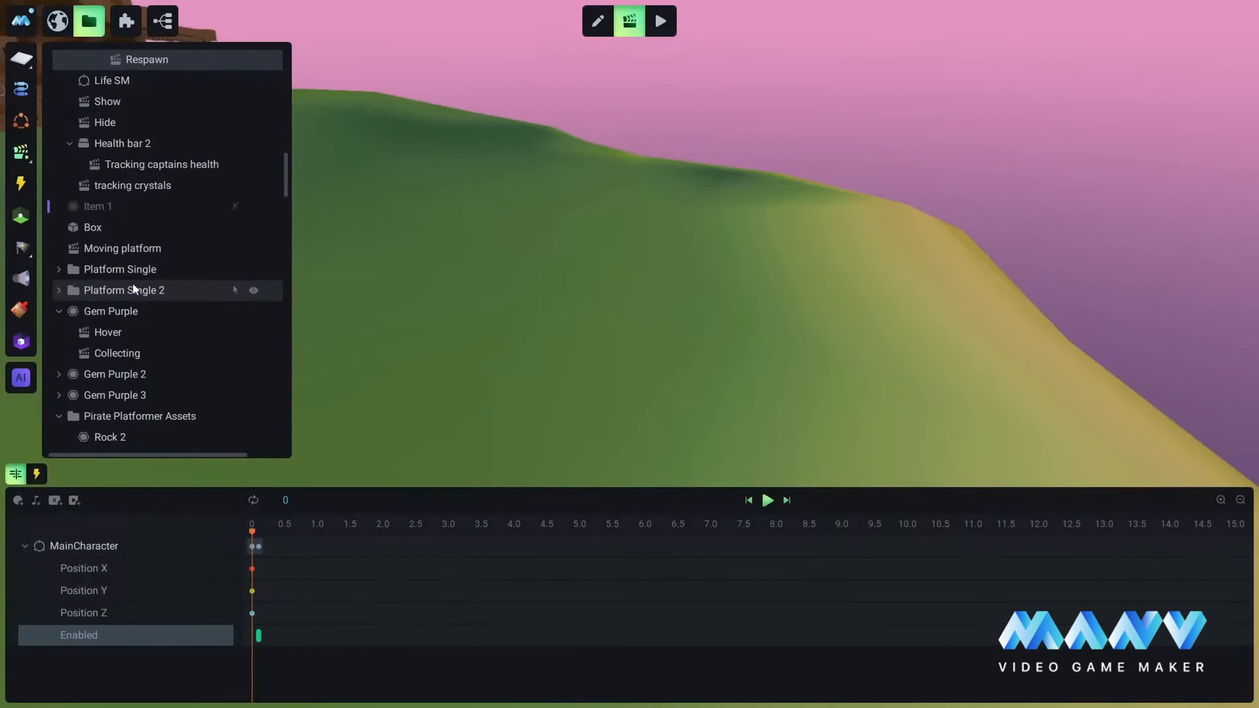
pyautogui.scroll(2, 134, 278)
pyautogui.rightClick(108, 231)
pyautogui.click(162, 239)
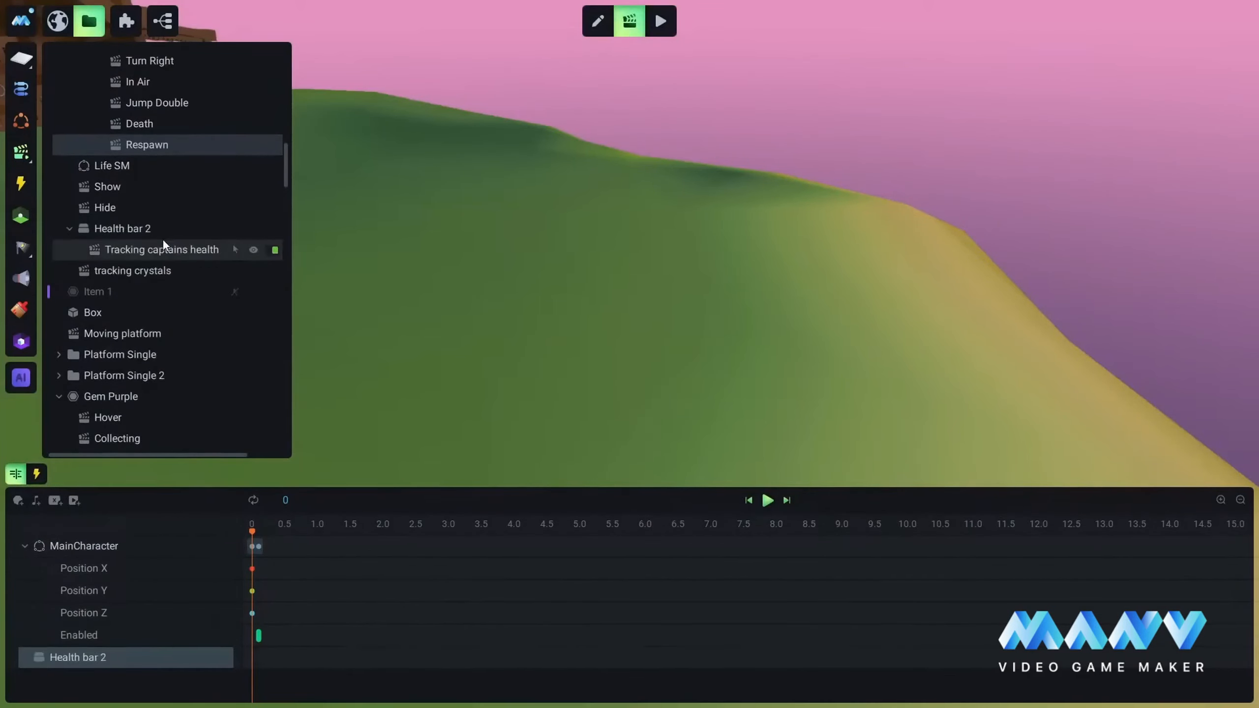
pyautogui.rightClick(119, 658)
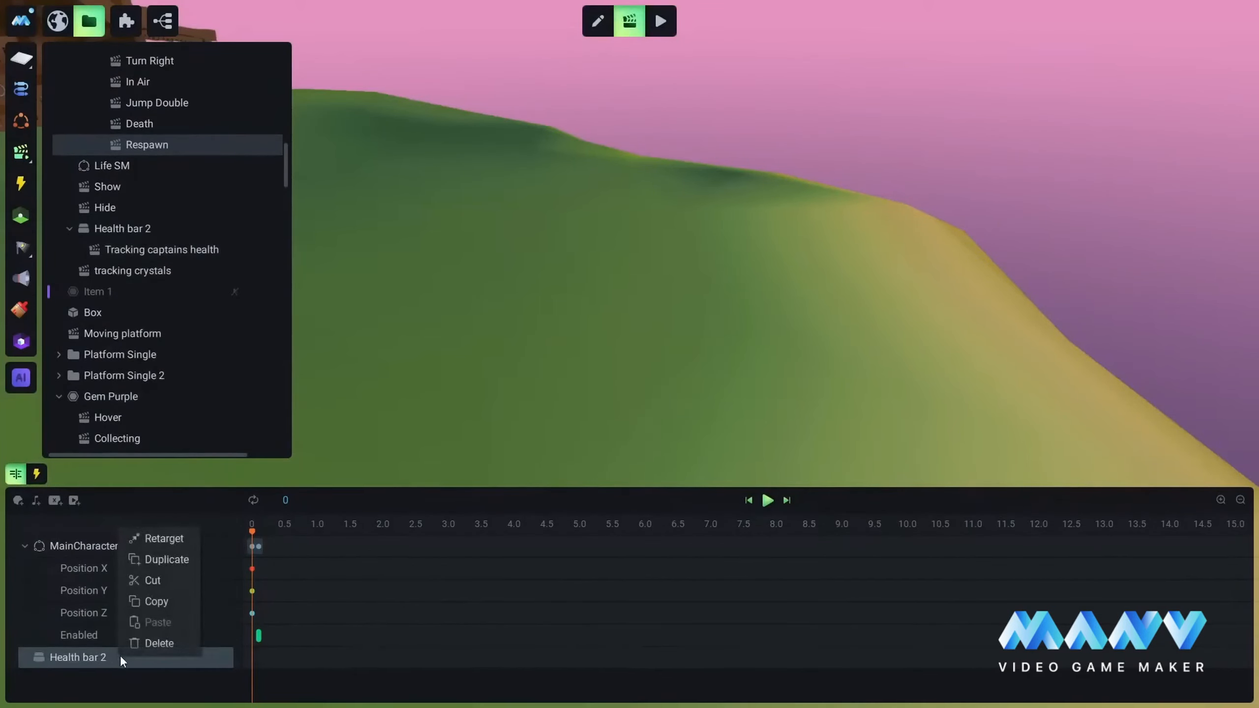
pyautogui.click(154, 643)
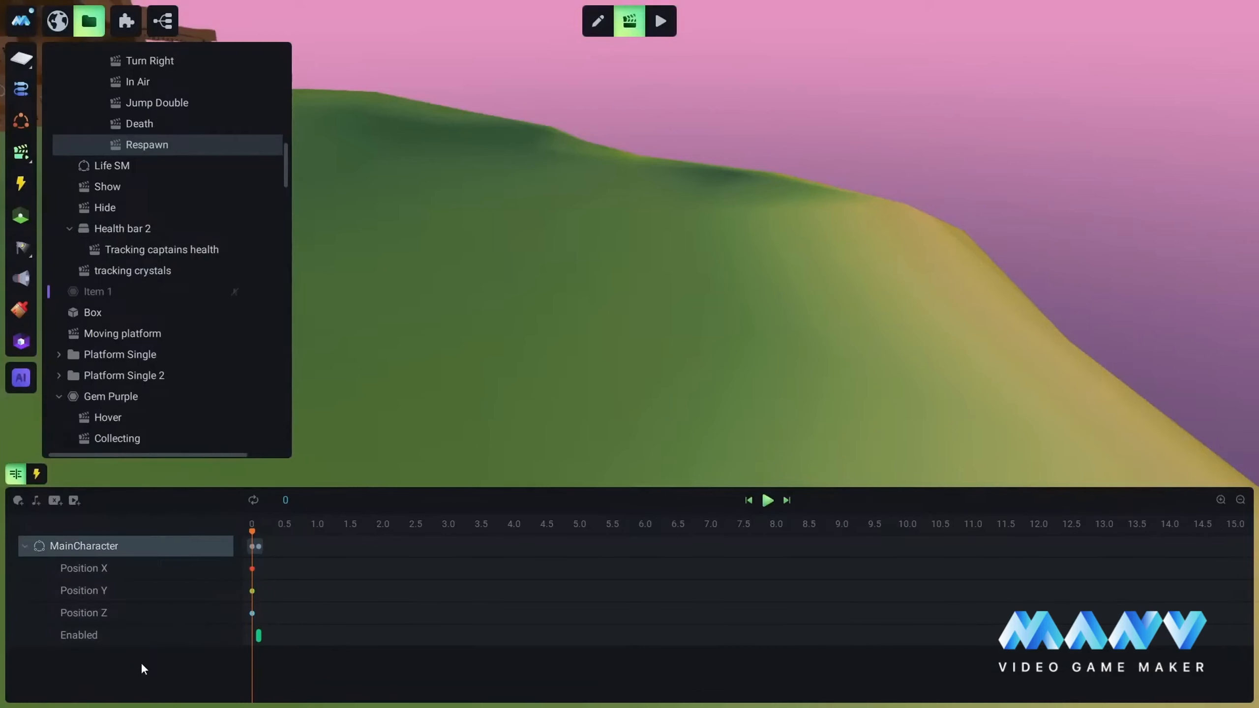
# Step: Add a Health track for MainCharacter to the Respawn animation and set its keyframe at 0 to 100
pyautogui.click(198, 543)
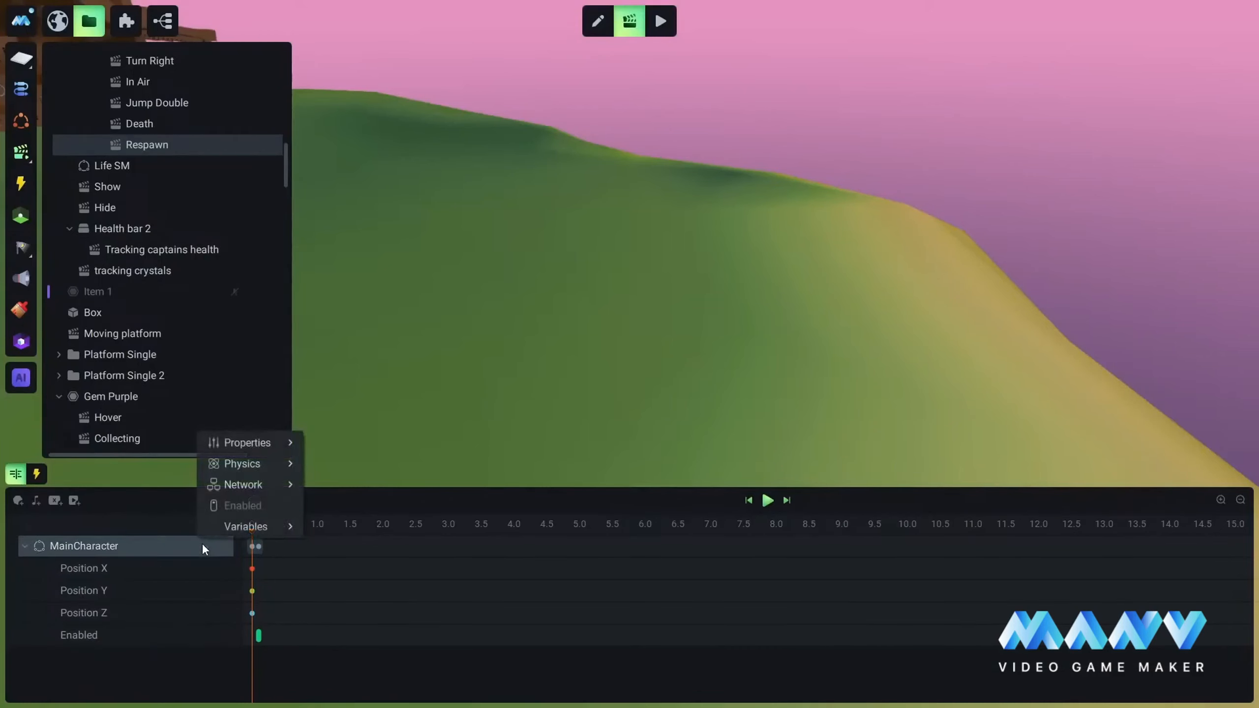
pyautogui.moveTo(267, 527)
pyautogui.click(358, 591)
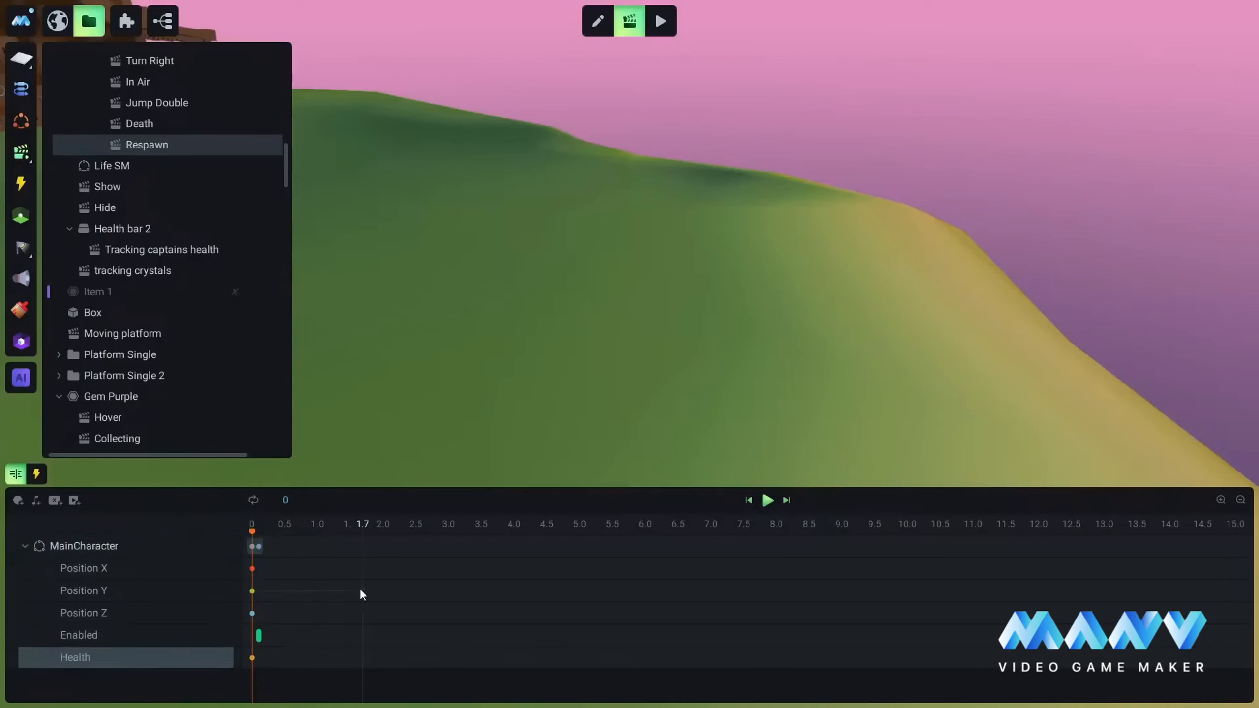
pyautogui.click(252, 657)
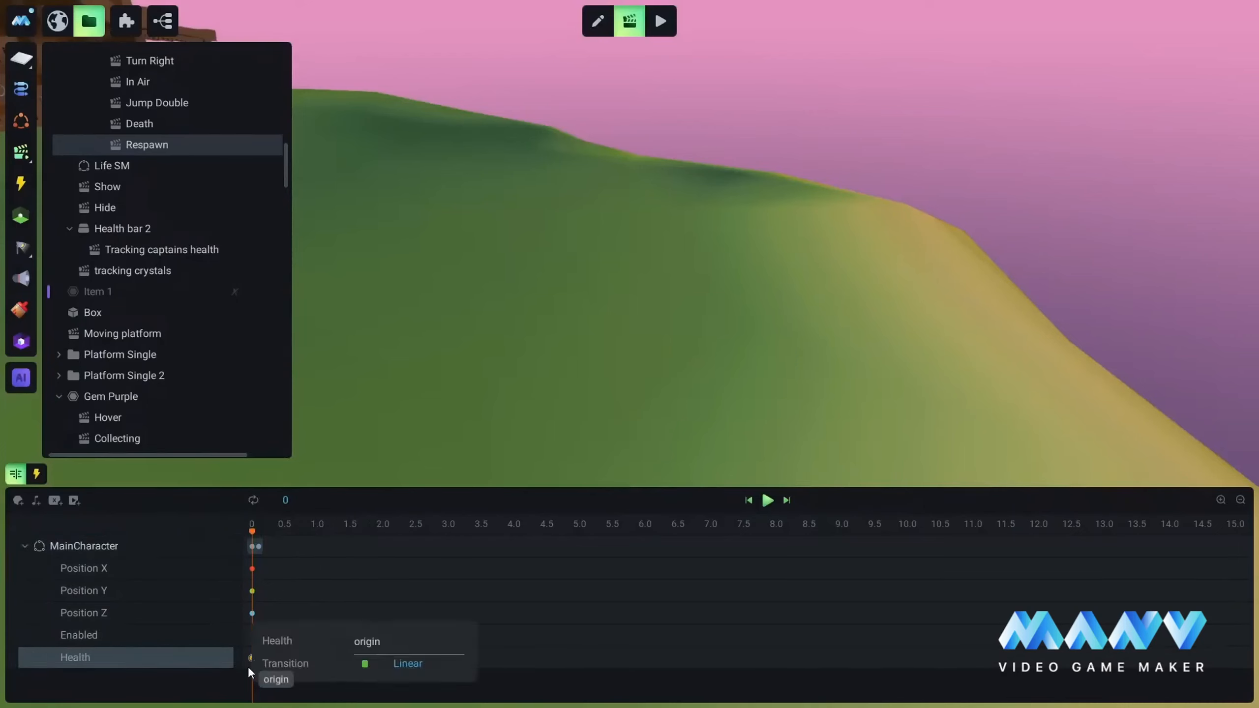
pyautogui.press('BackSpace')
pyautogui.press('BackSpace')
pyautogui.press('BackSpace')
pyautogui.press('BackSpace')
pyautogui.press('BackSpace')
pyautogui.press('BackSpace')
pyautogui.write('100')
pyautogui.press('Return')
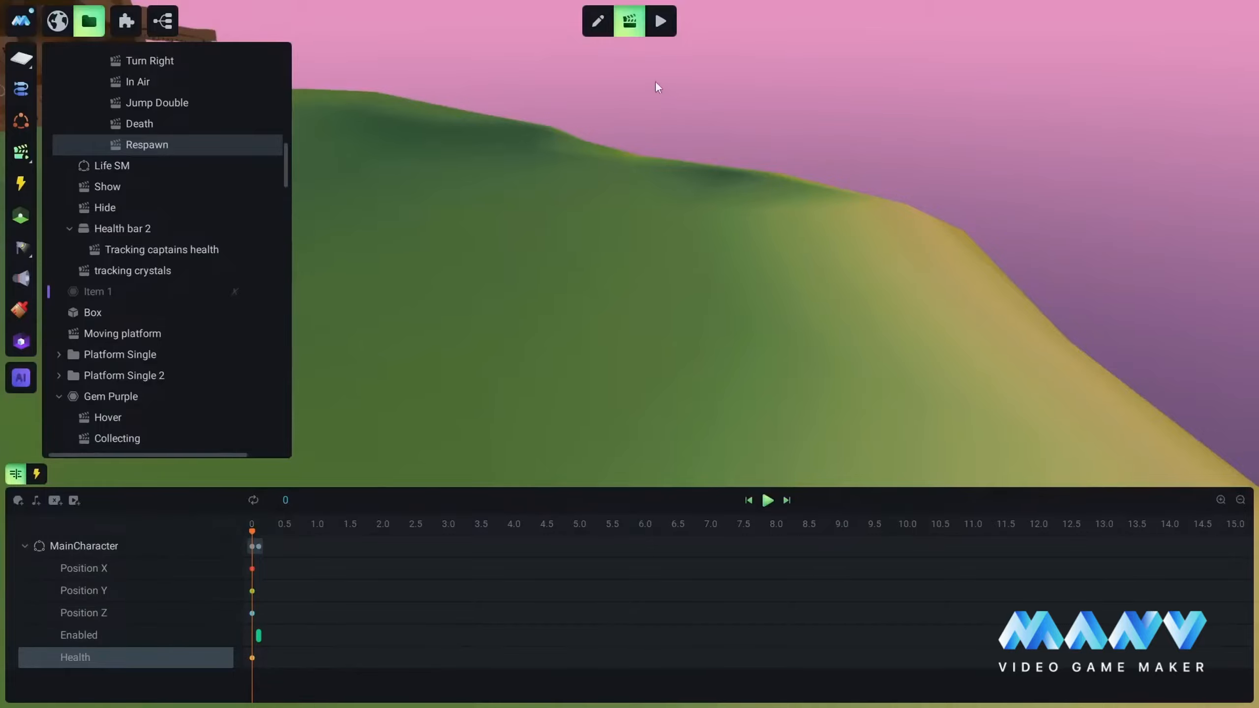
# Step: Play-test the Health reset by running MainCharacter to the Captain and letting the respawn happen
pyautogui.click(662, 22)
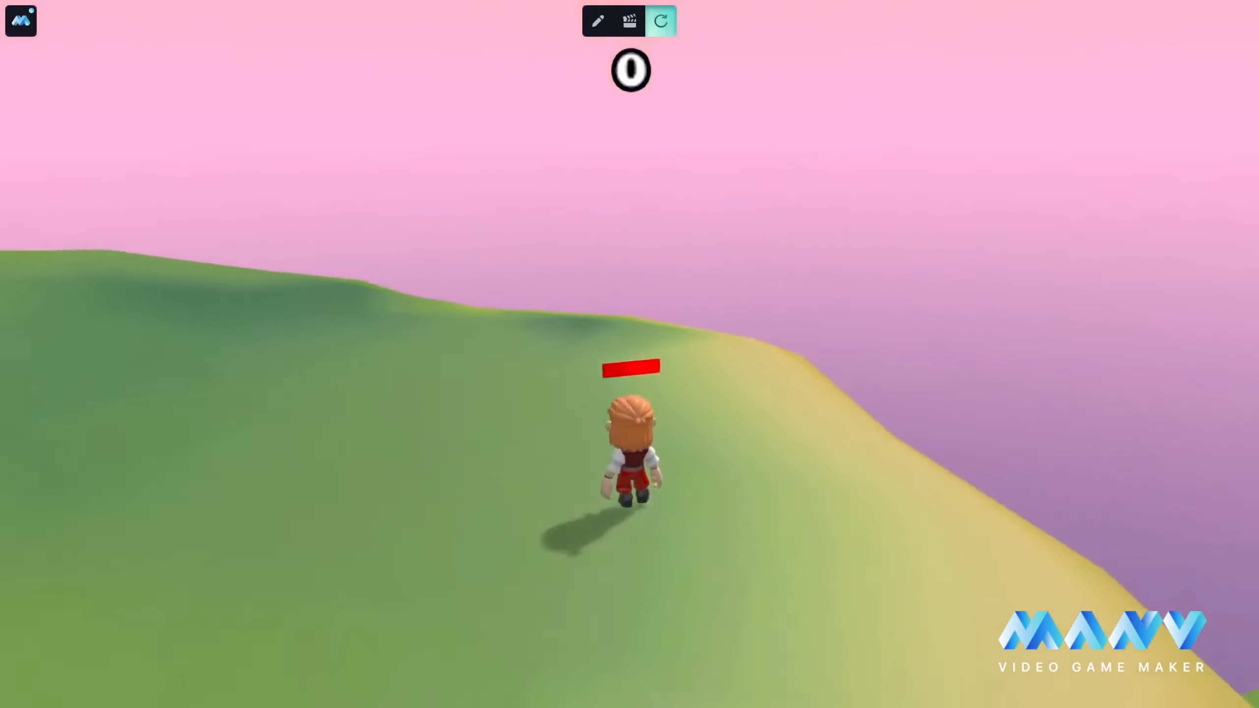
pyautogui.press('w')
pyautogui.press('w')
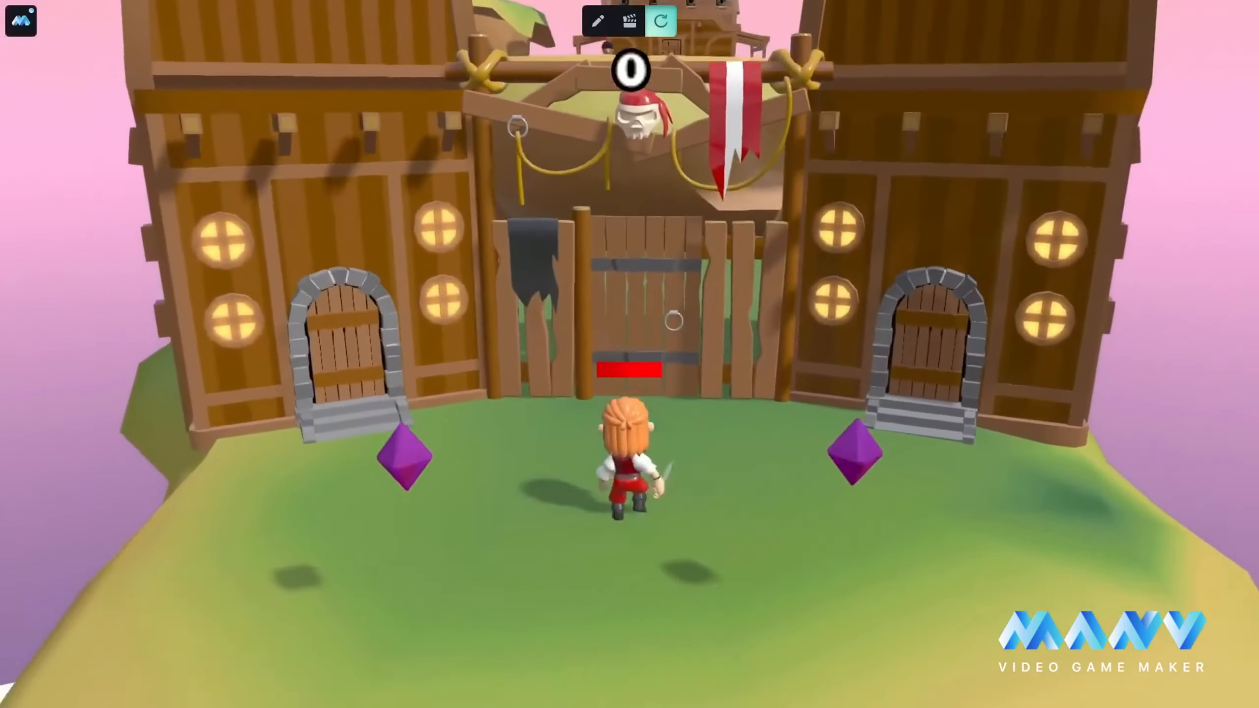
# Step: Collect the two purple gems by the gate, cross the islands with double jumps and run back to the Captain
pyautogui.press('a')
pyautogui.press('d')
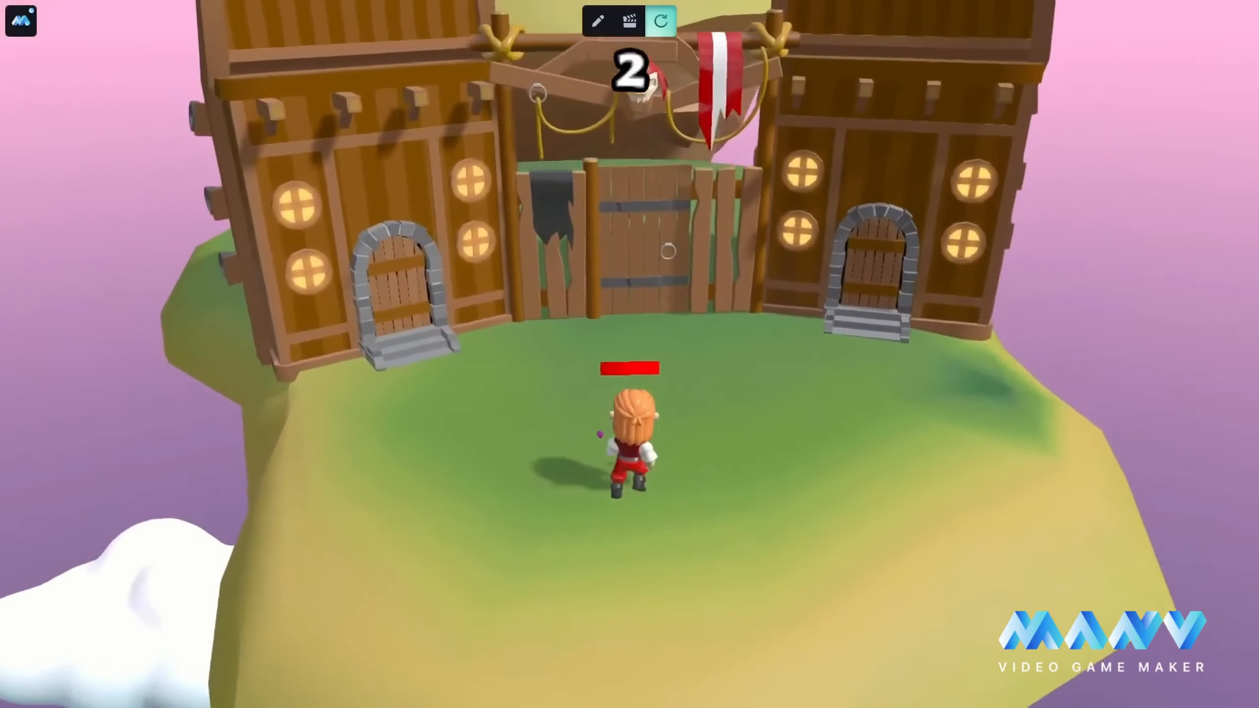
pyautogui.press('w')
pyautogui.press('w')
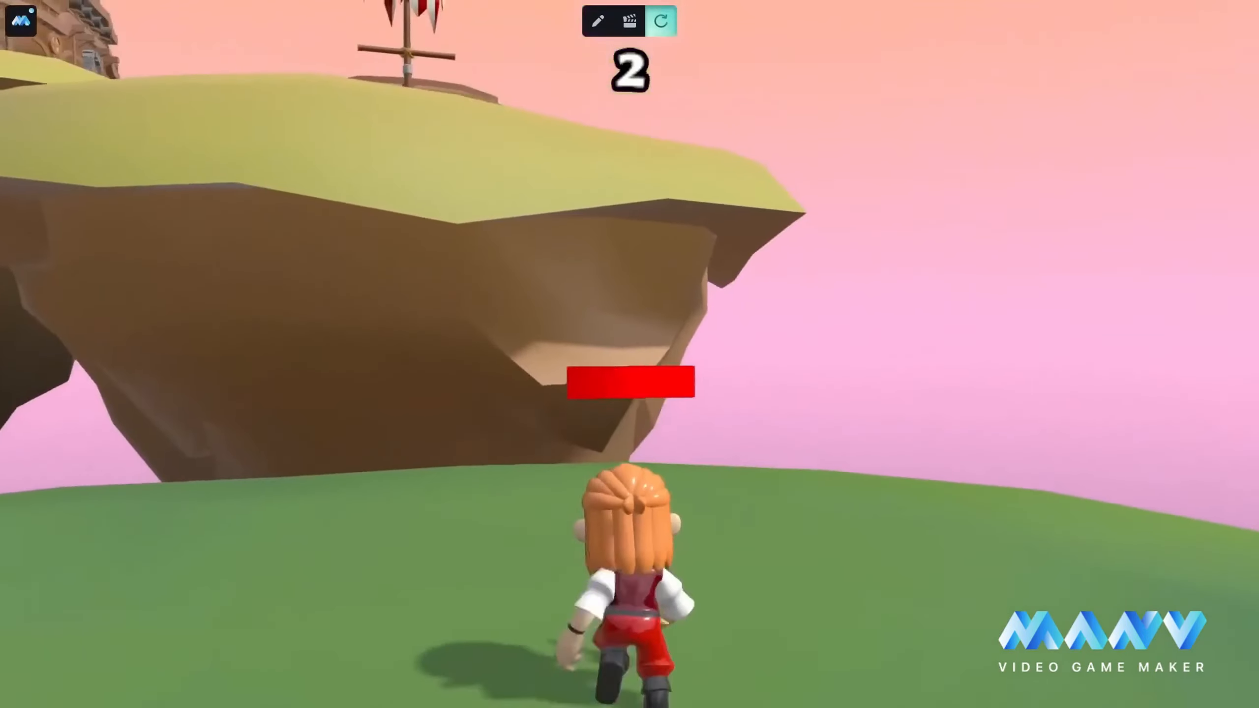
pyautogui.press('space')
pyautogui.press('space')
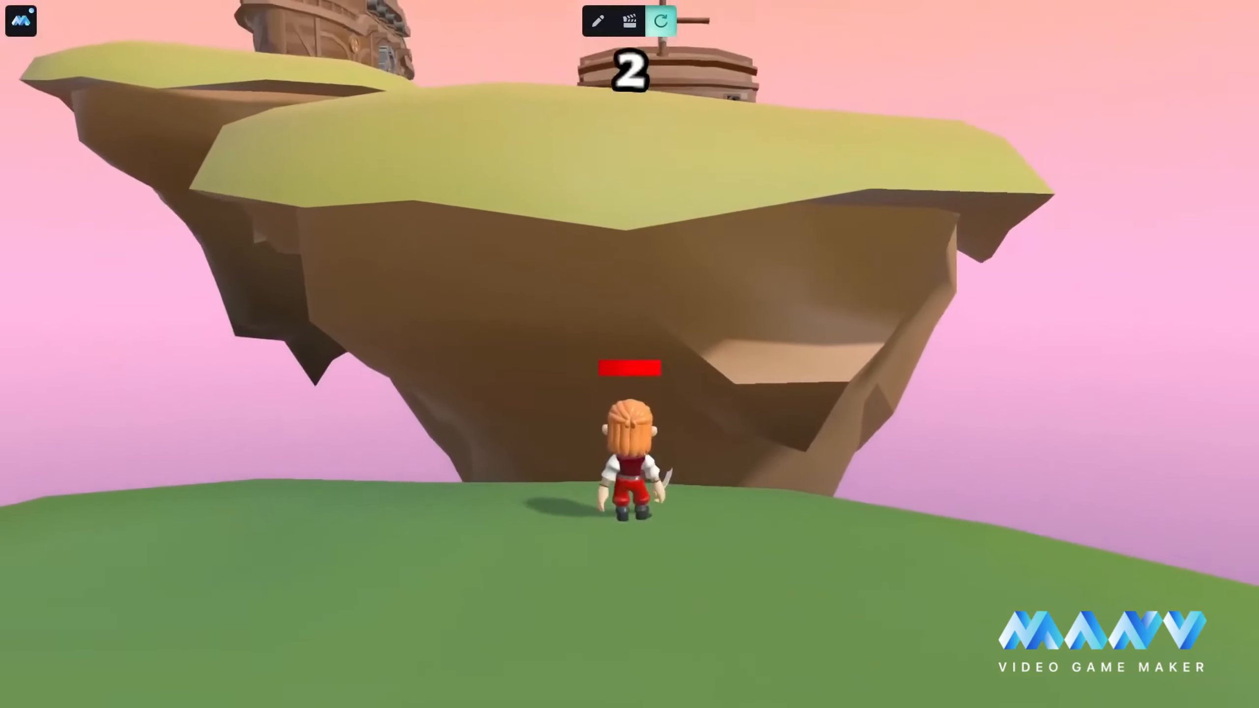
pyautogui.press('w')
pyautogui.press('space')
pyautogui.press('space')
pyautogui.press('w')
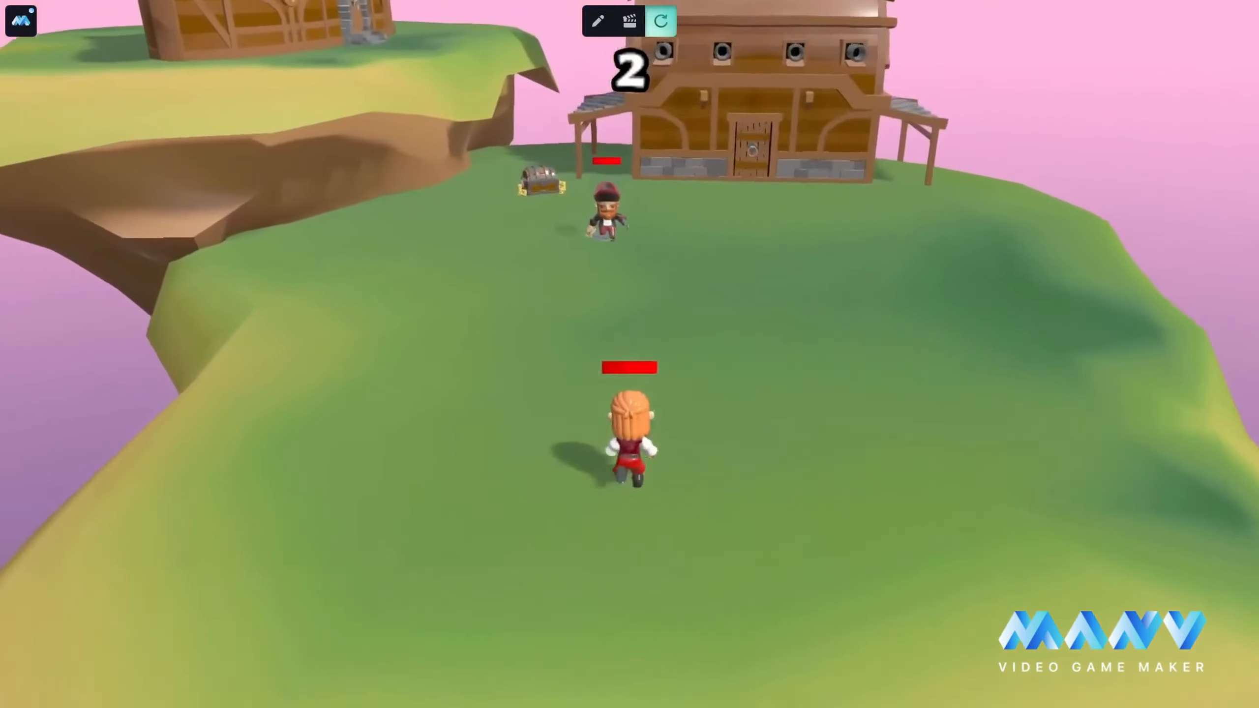
pyautogui.press('w')
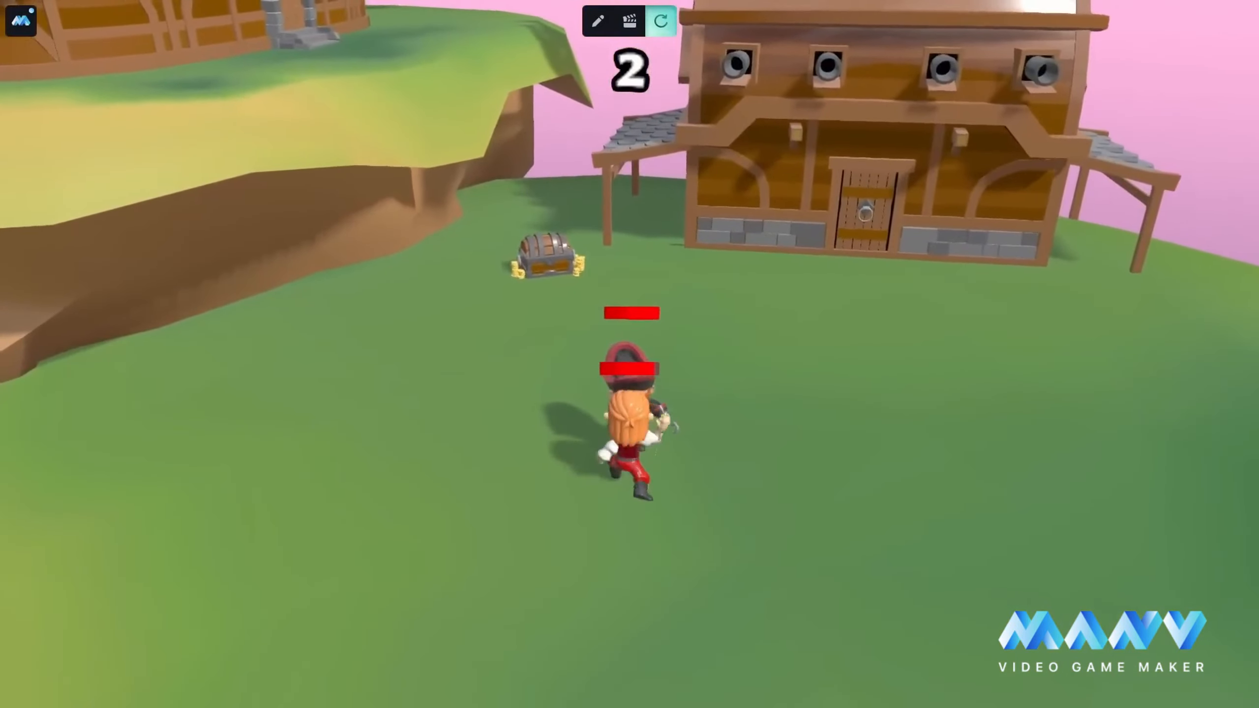
# Step: Attack the Captain repeatedly with the sword until his Health runs out, back away from him, and return to editing
pyautogui.press('e')
pyautogui.press('e')
pyautogui.press('e')
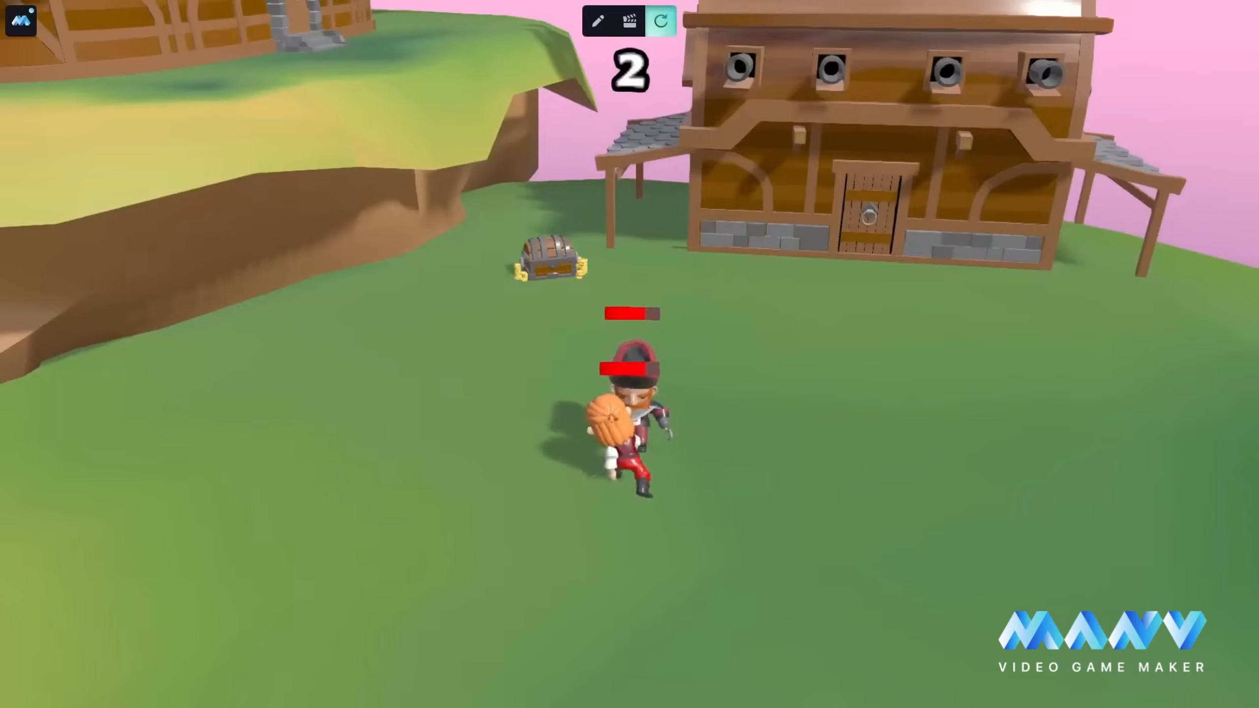
pyautogui.press('e')
pyautogui.press('e')
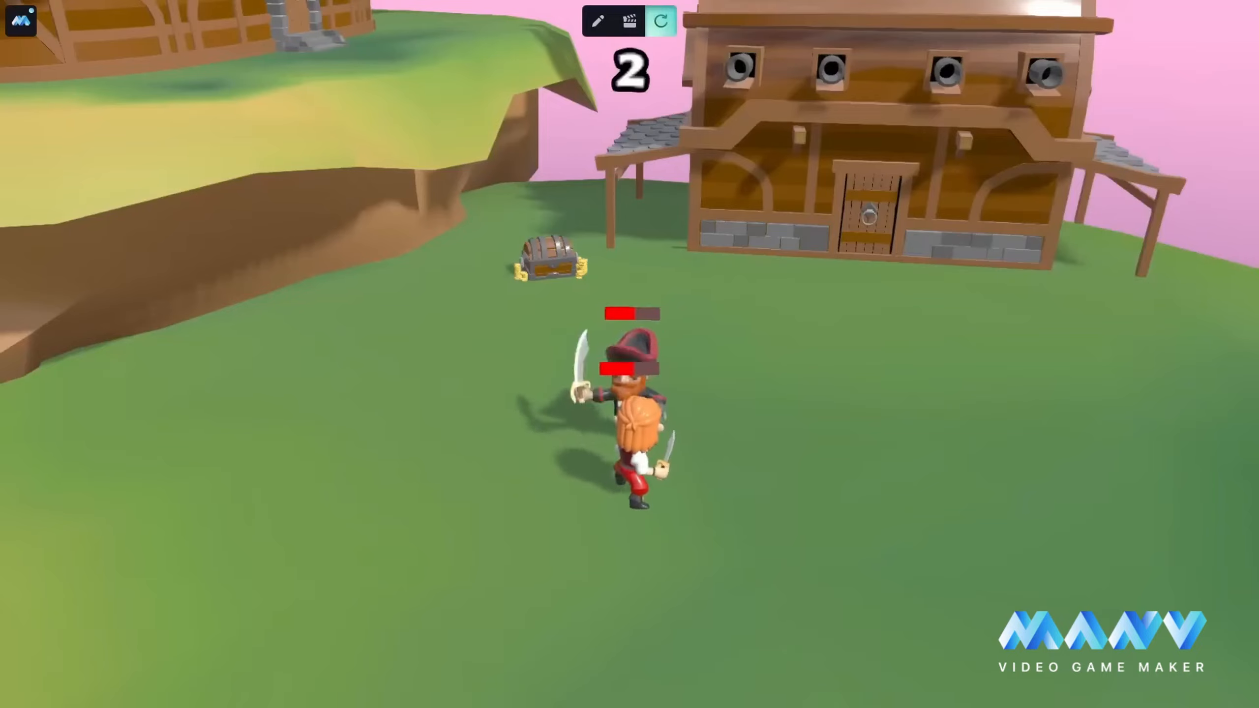
pyautogui.press('e')
pyautogui.press('e')
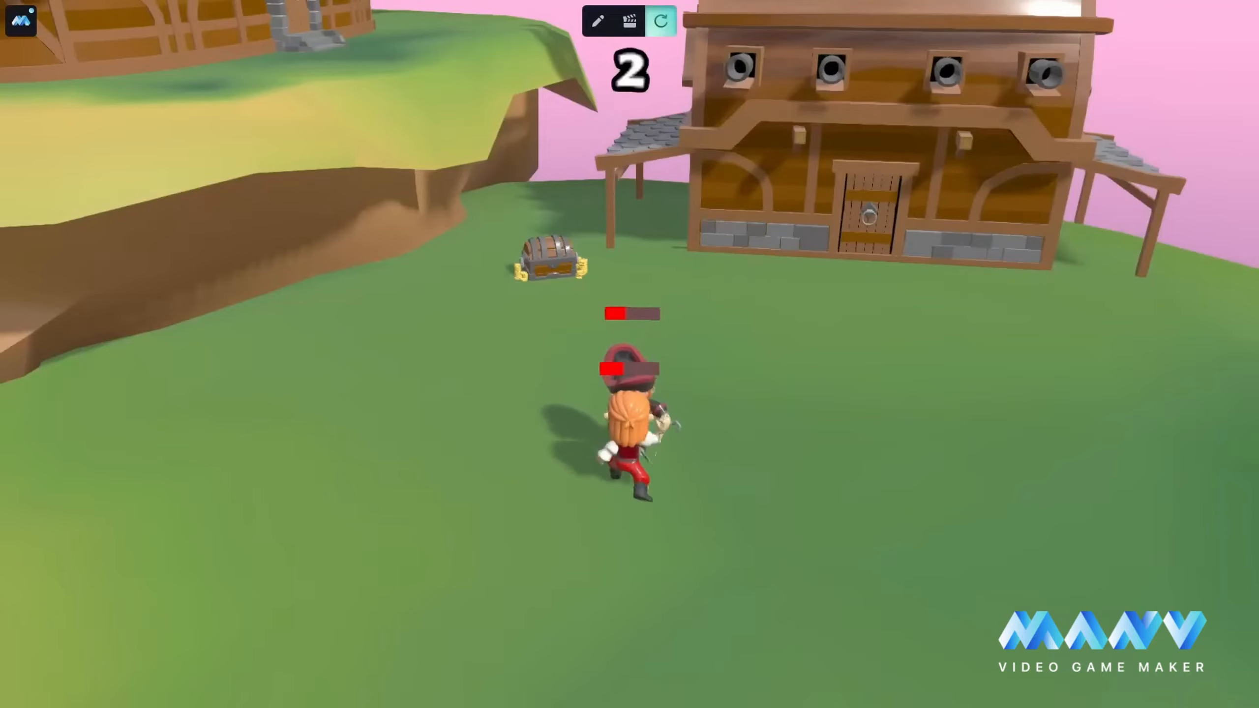
pyautogui.press('e')
pyautogui.press('e')
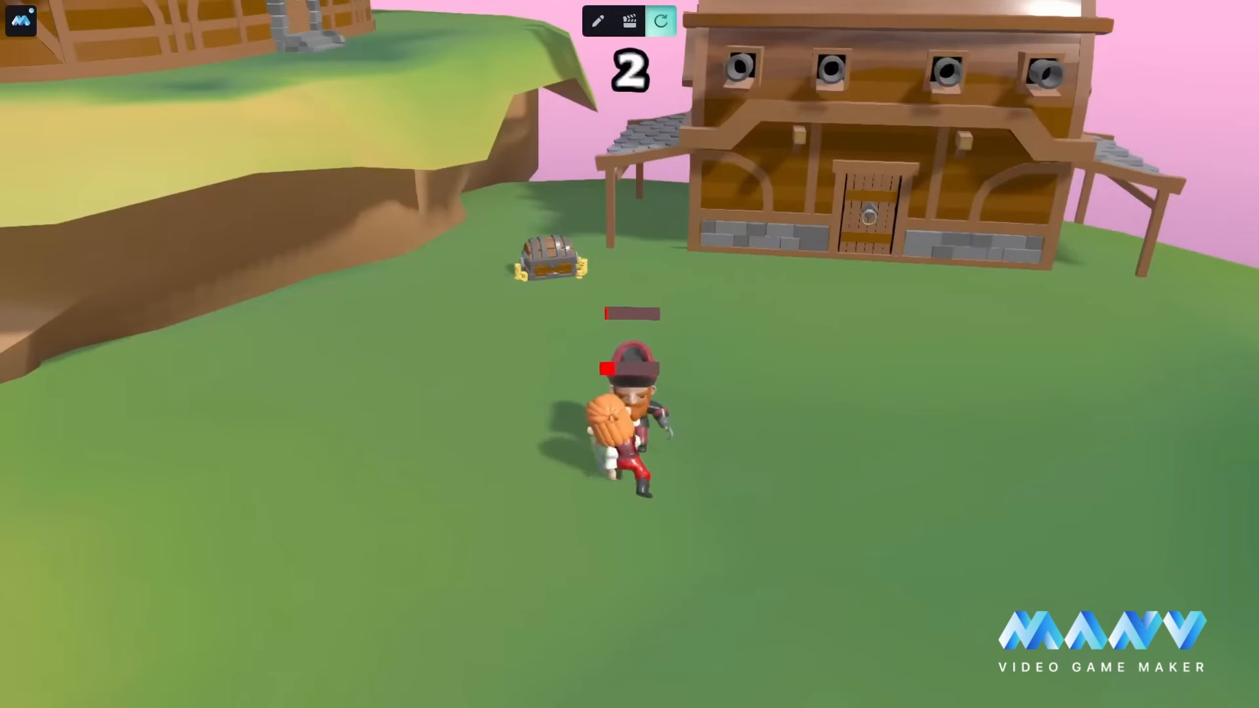
pyautogui.press('e')
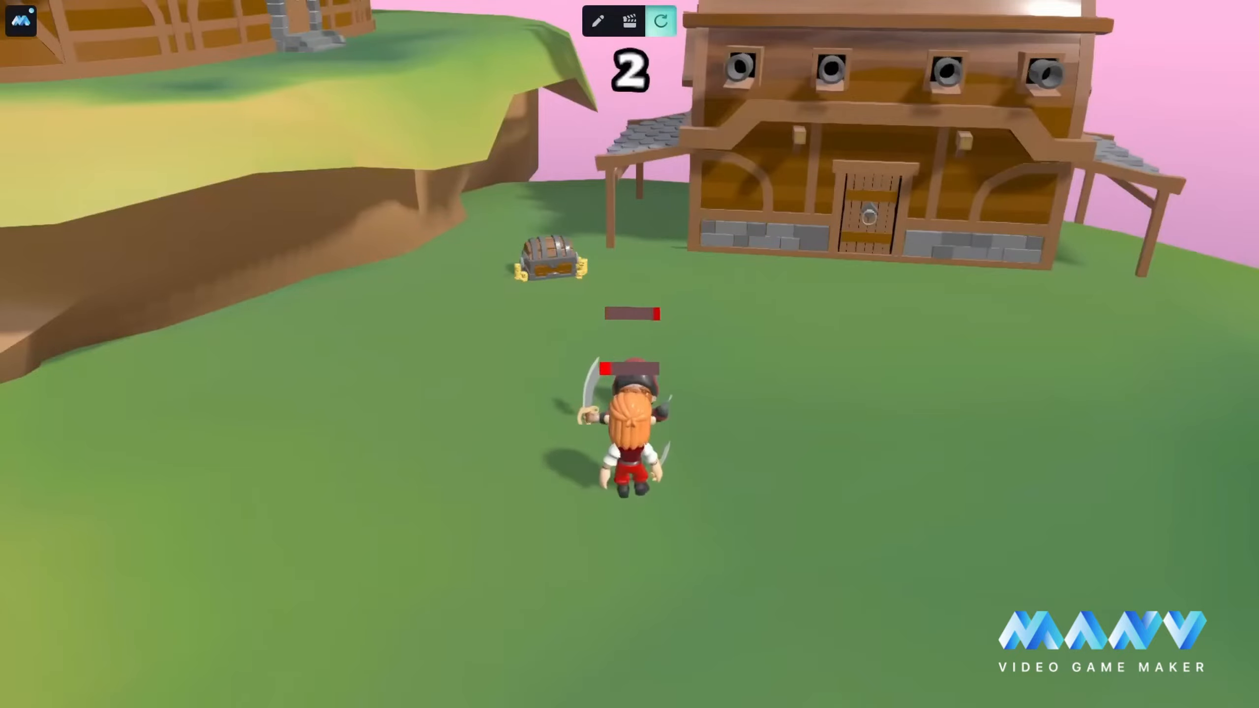
pyautogui.press('s')
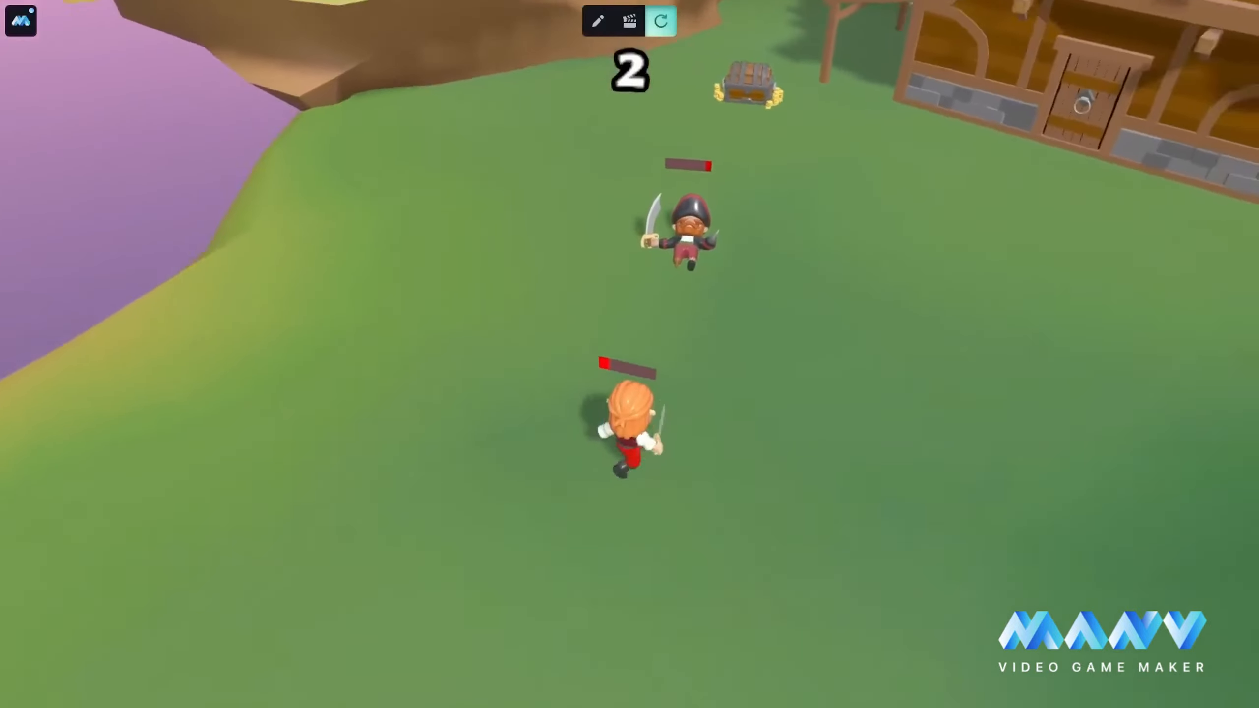
pyautogui.press('s')
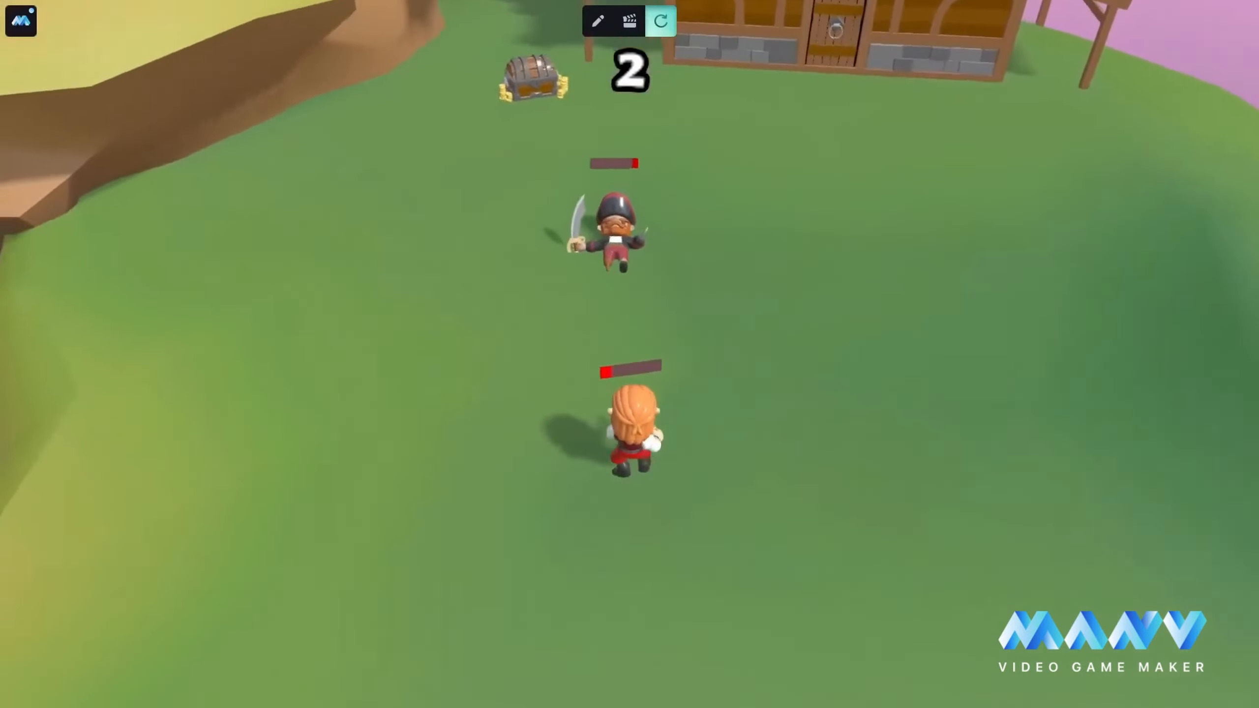
pyautogui.press('Escape')
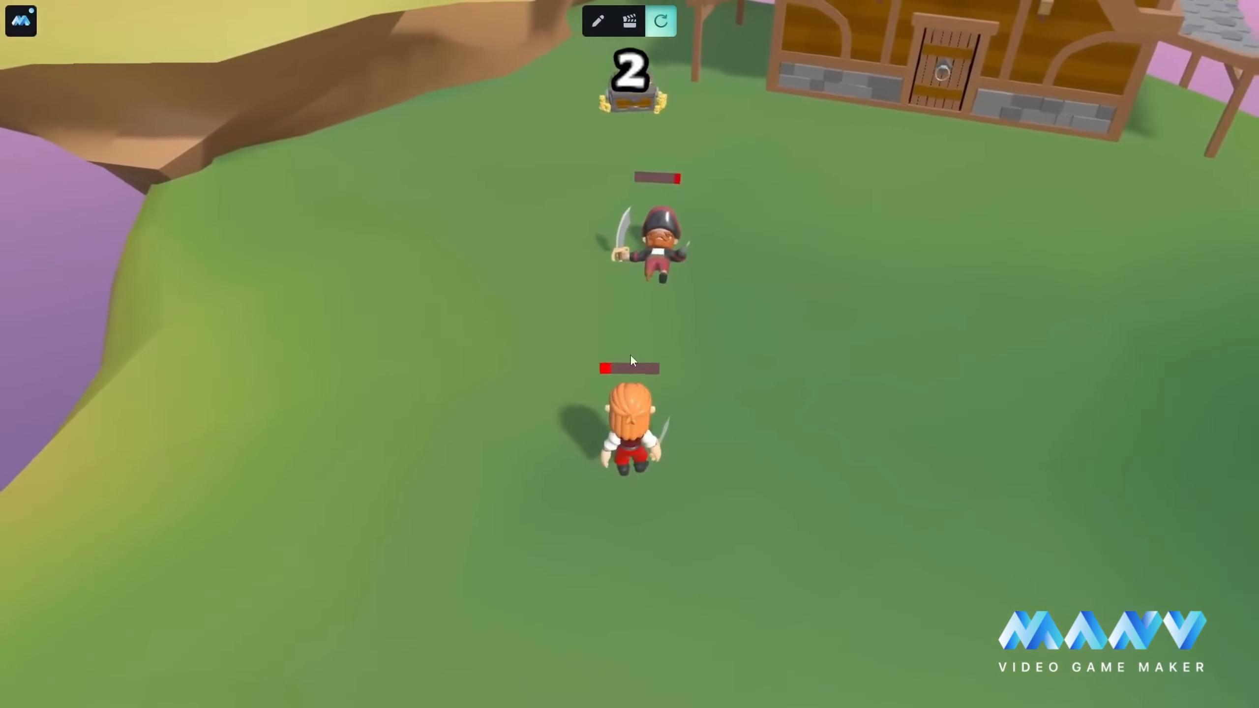
pyautogui.click(599, 23)
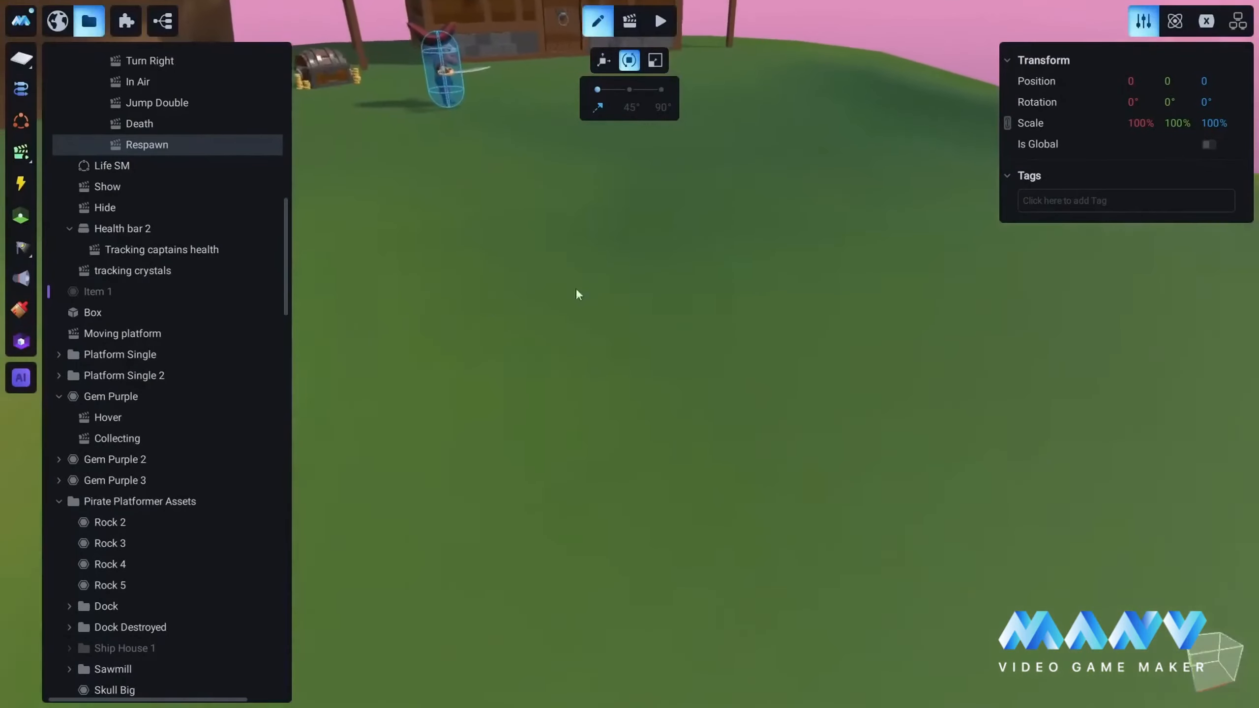
# Step: Select the Captain in the scene and open his death.fbx animation for editing
pyautogui.moveTo(576, 290); pyautogui.dragTo(653, 312, button='right')
pyautogui.press('d')
pyautogui.press('w')
pyautogui.click(567, 283)
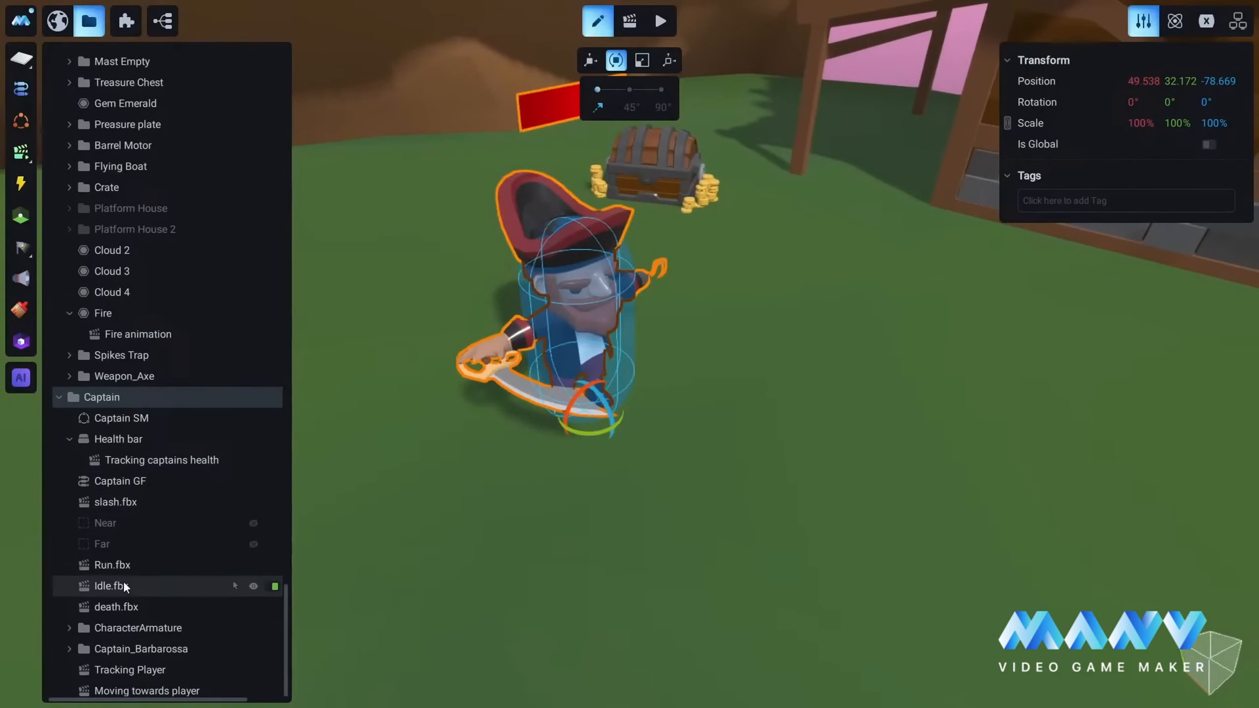
pyautogui.click(105, 608)
pyautogui.click(630, 22)
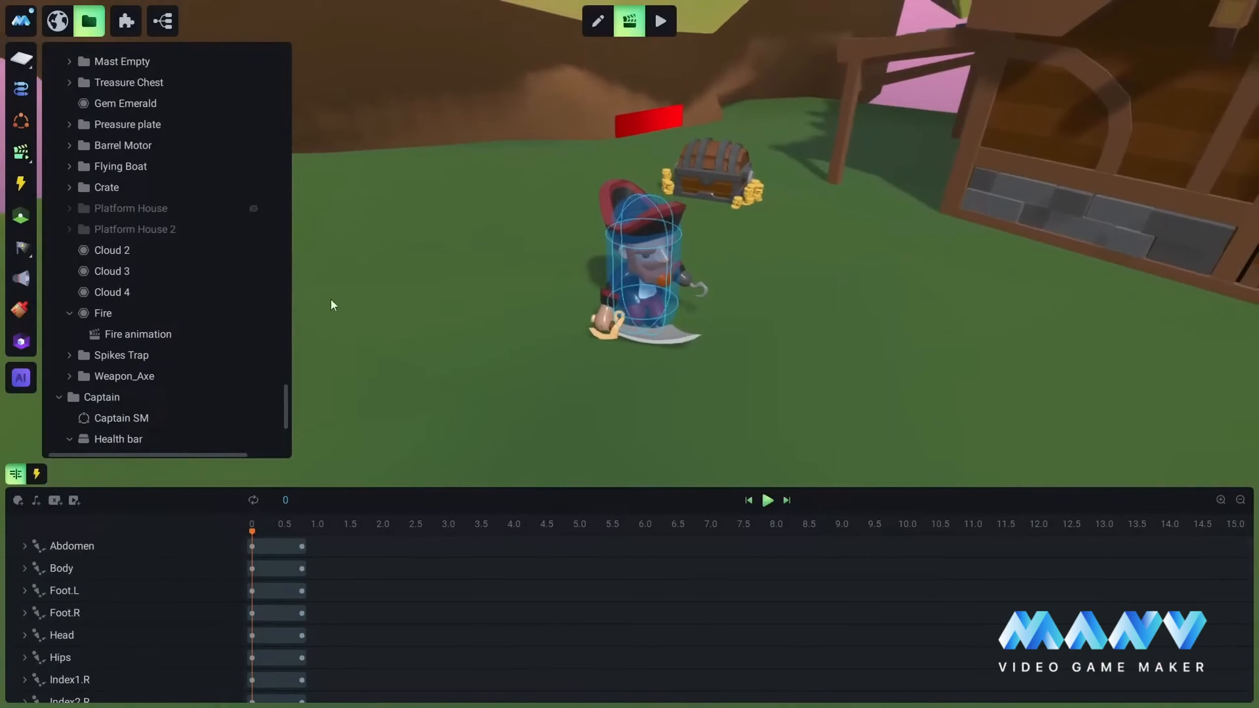
# Step: Enlarge the timeline area and add the Captain group as a target in the death.fbx animation
pyautogui.moveTo(526, 489); pyautogui.dragTo(541, 431)
pyautogui.scroll(-3, 113, 233)
pyautogui.scroll(-3, 113, 233)
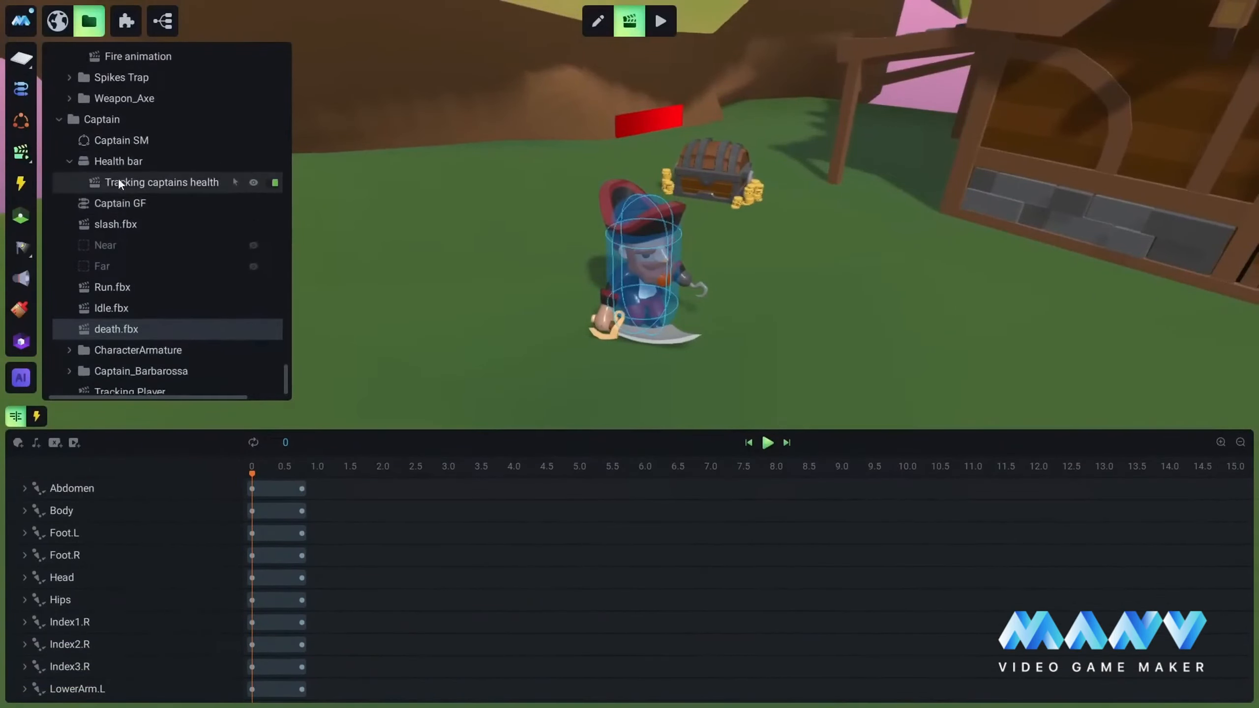
pyautogui.rightClick(109, 105)
pyautogui.click(168, 114)
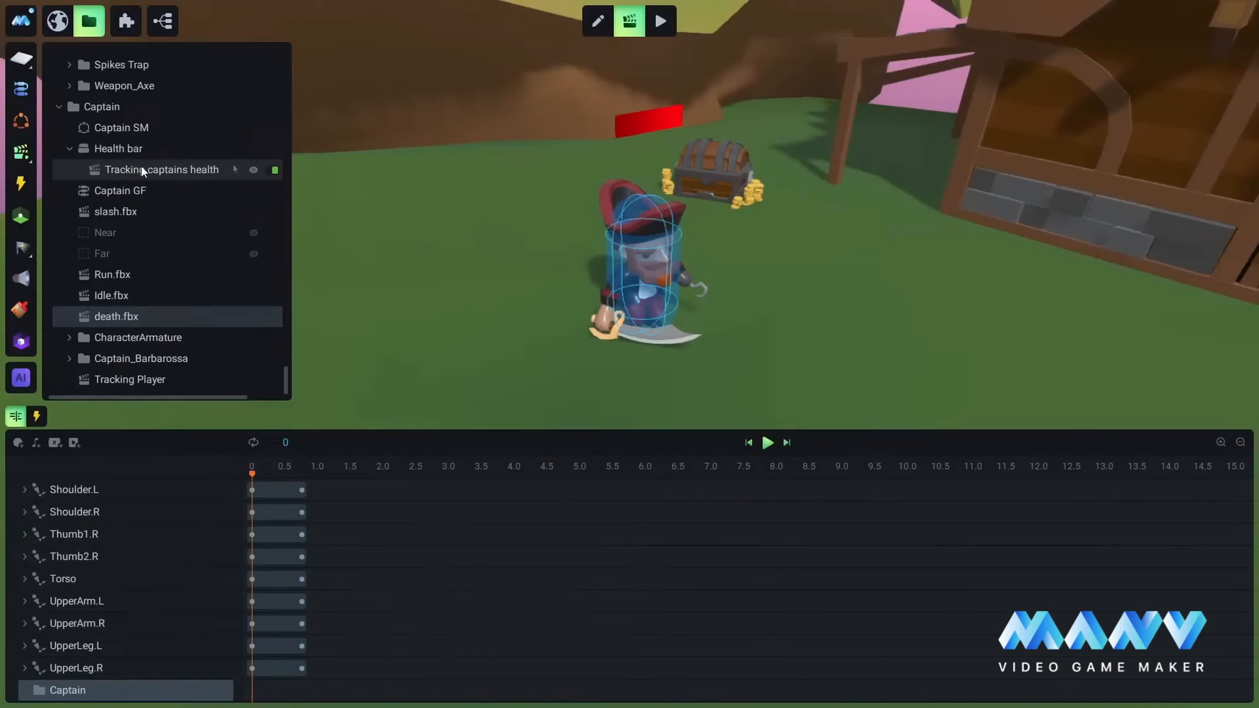
# Step: Key the Captain group's Enabled property off at 0 in the death.fbx animation
pyautogui.scroll(-1, 133, 195)
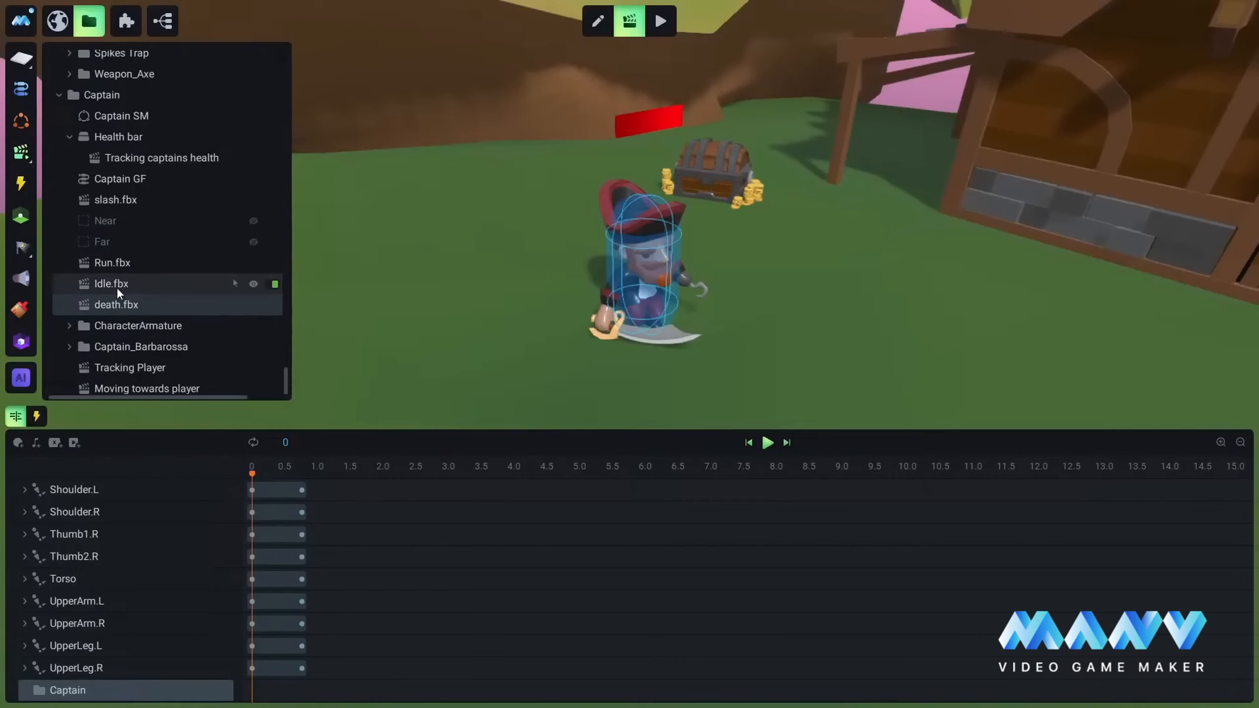
pyautogui.click(204, 694)
pyautogui.click(213, 650)
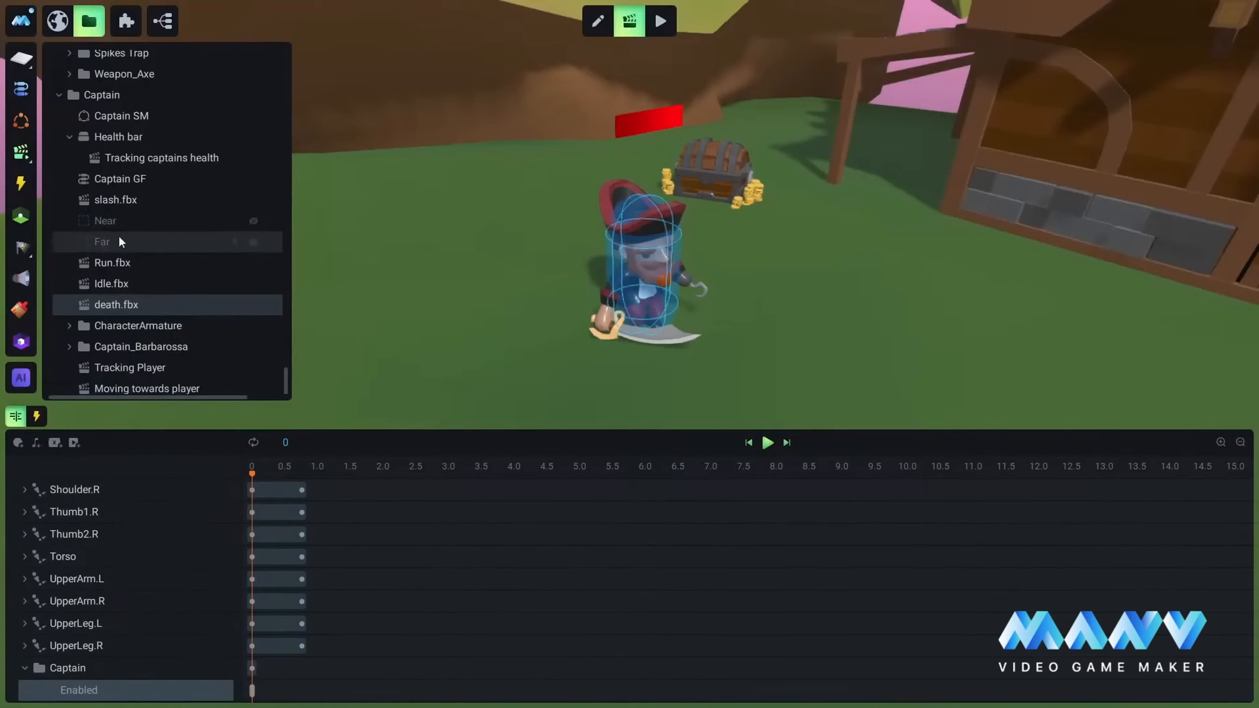
# Step: Add the Captain's Near and Far objects as targets in the death.fbx timeline
pyautogui.rightClick(109, 218)
pyautogui.click(170, 229)
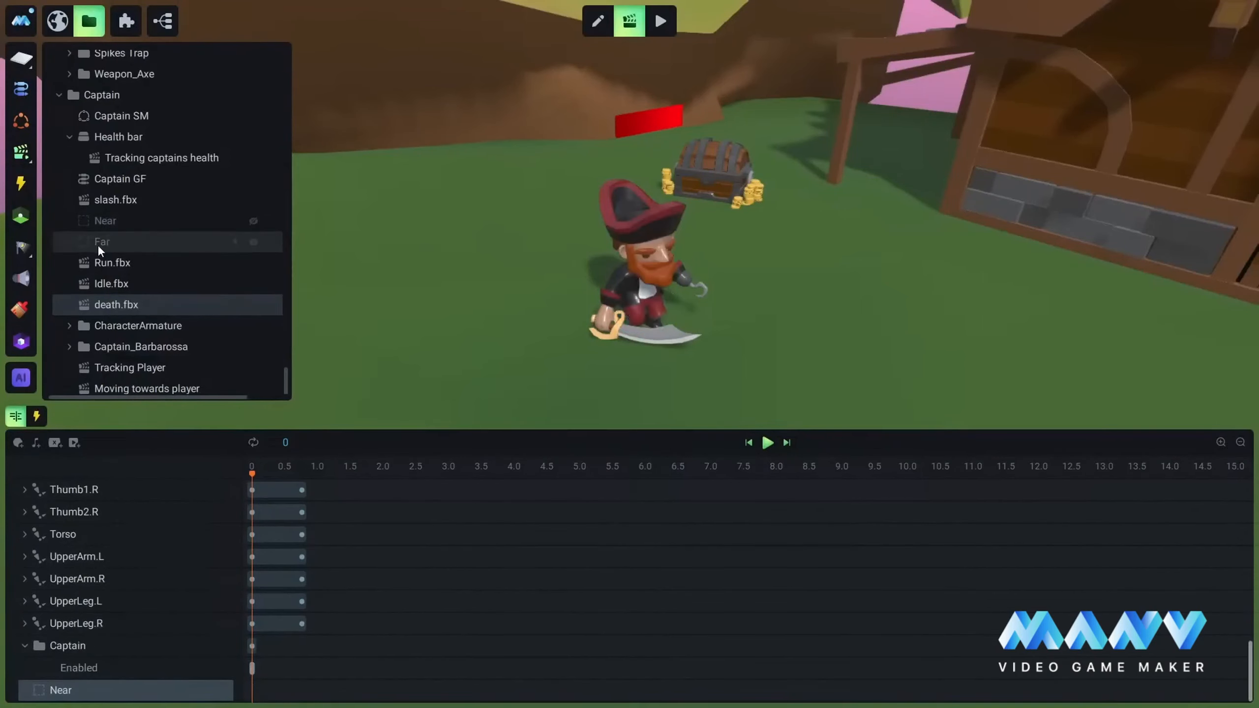
pyautogui.rightClick(98, 242)
pyautogui.click(148, 251)
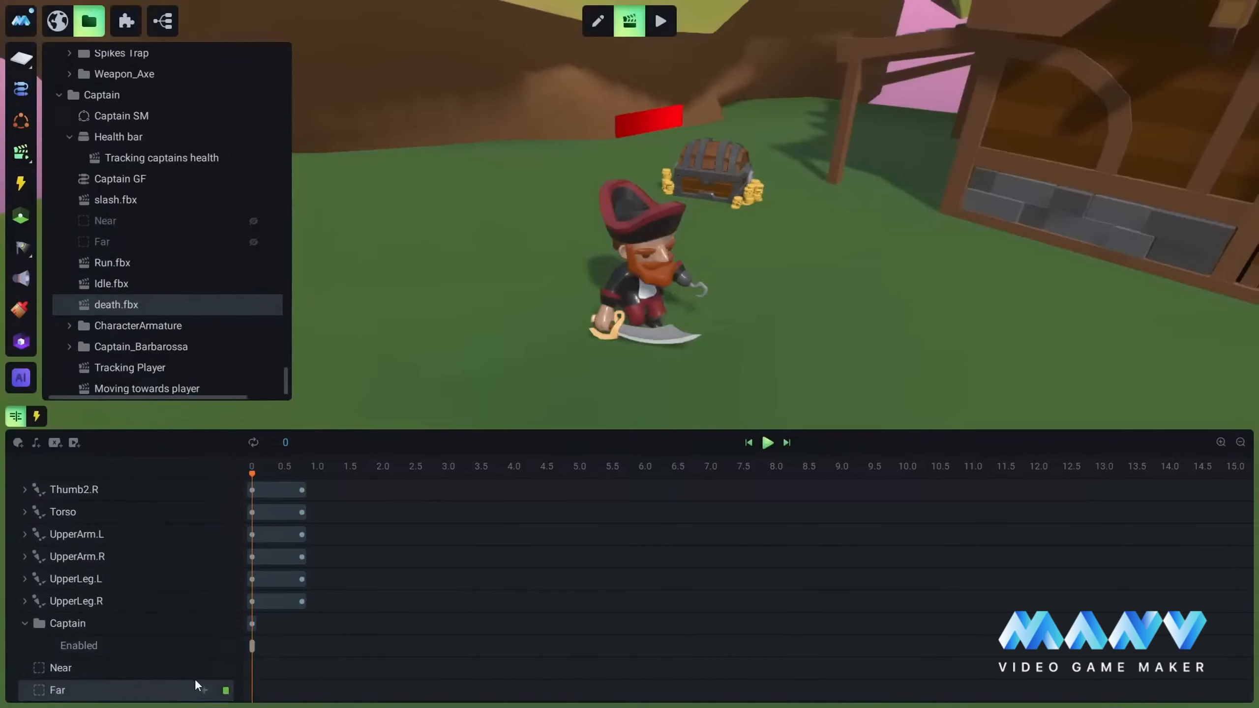
# Step: Key the Enabled property off at 0 for both Near and Far, and save the project
pyautogui.click(204, 666)
pyautogui.click(243, 648)
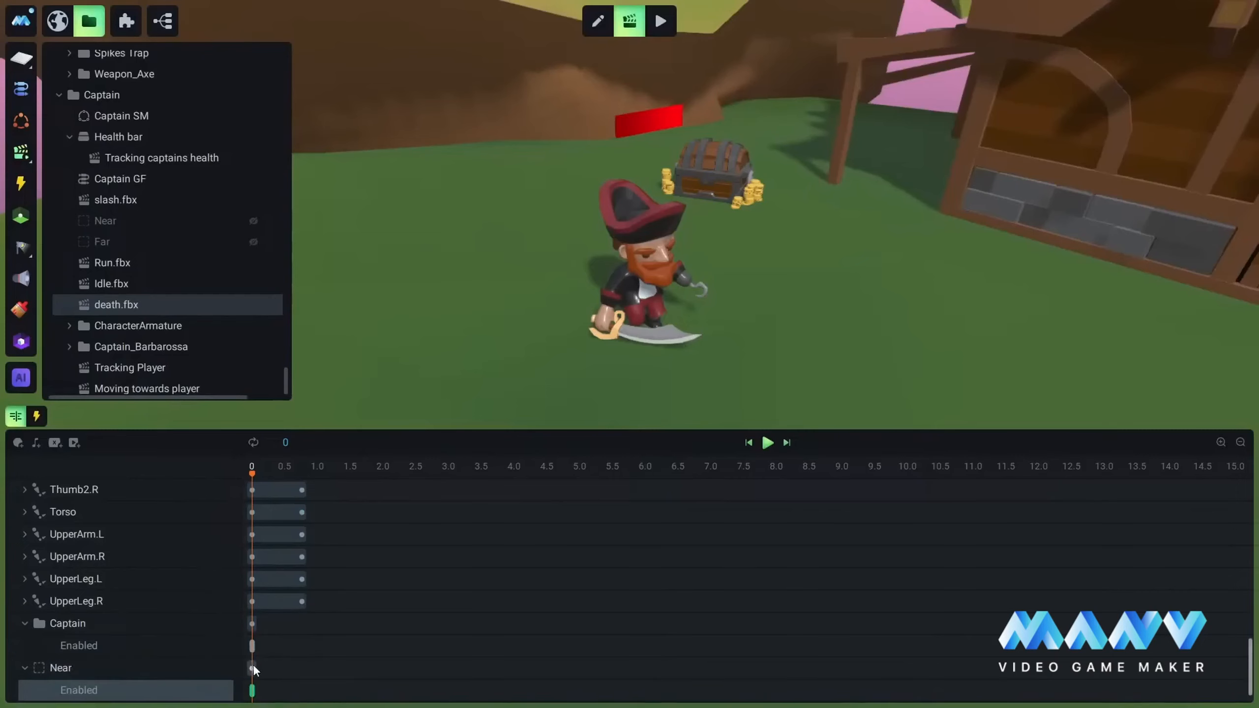
pyautogui.click(252, 668)
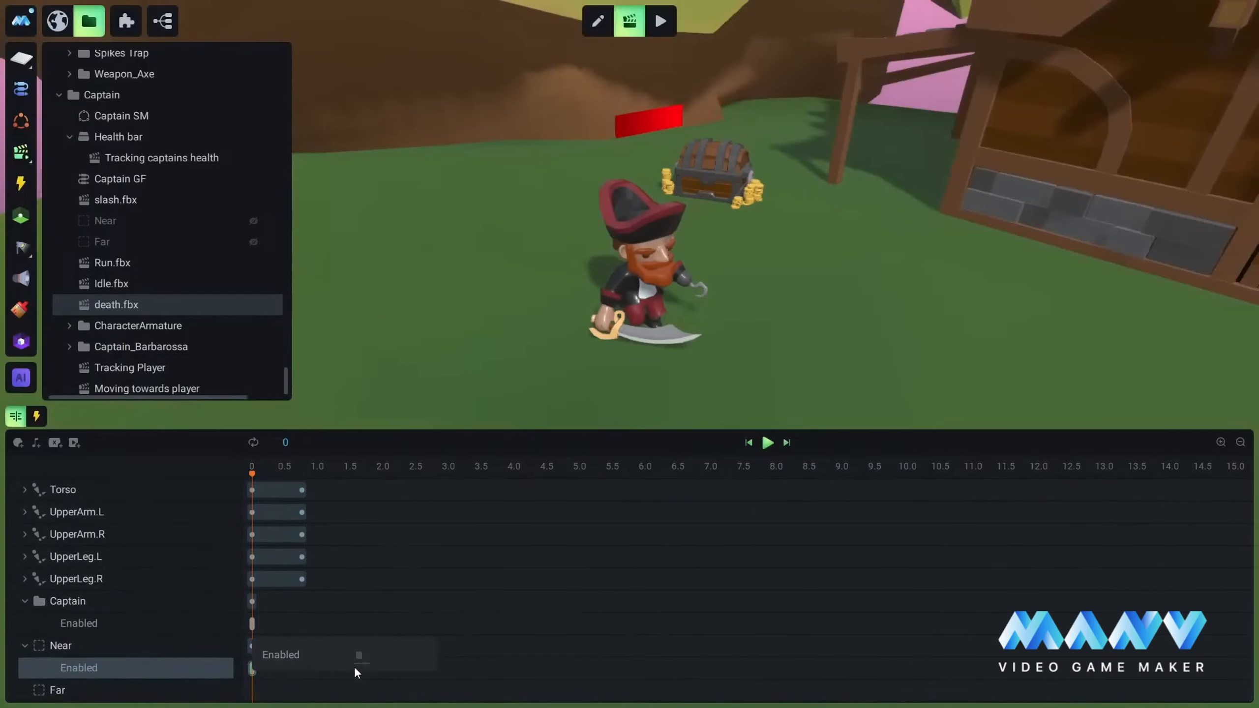
pyautogui.click(128, 686)
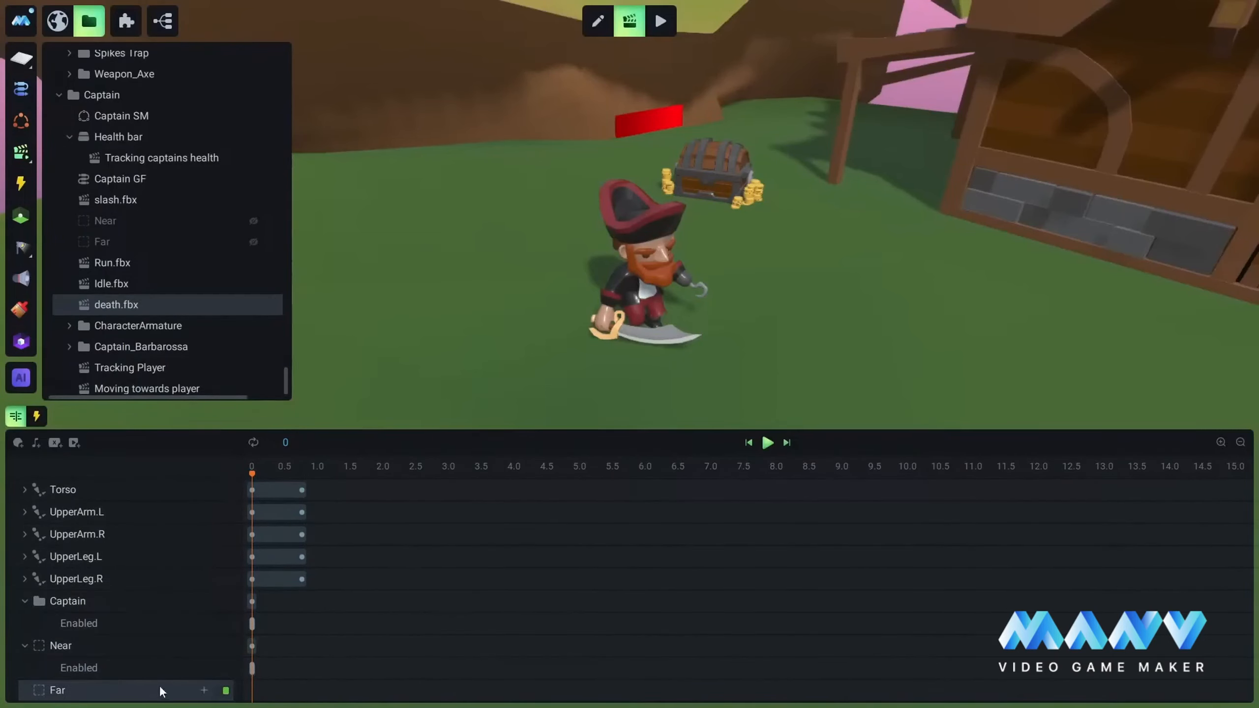
pyautogui.click(204, 691)
pyautogui.click(228, 673)
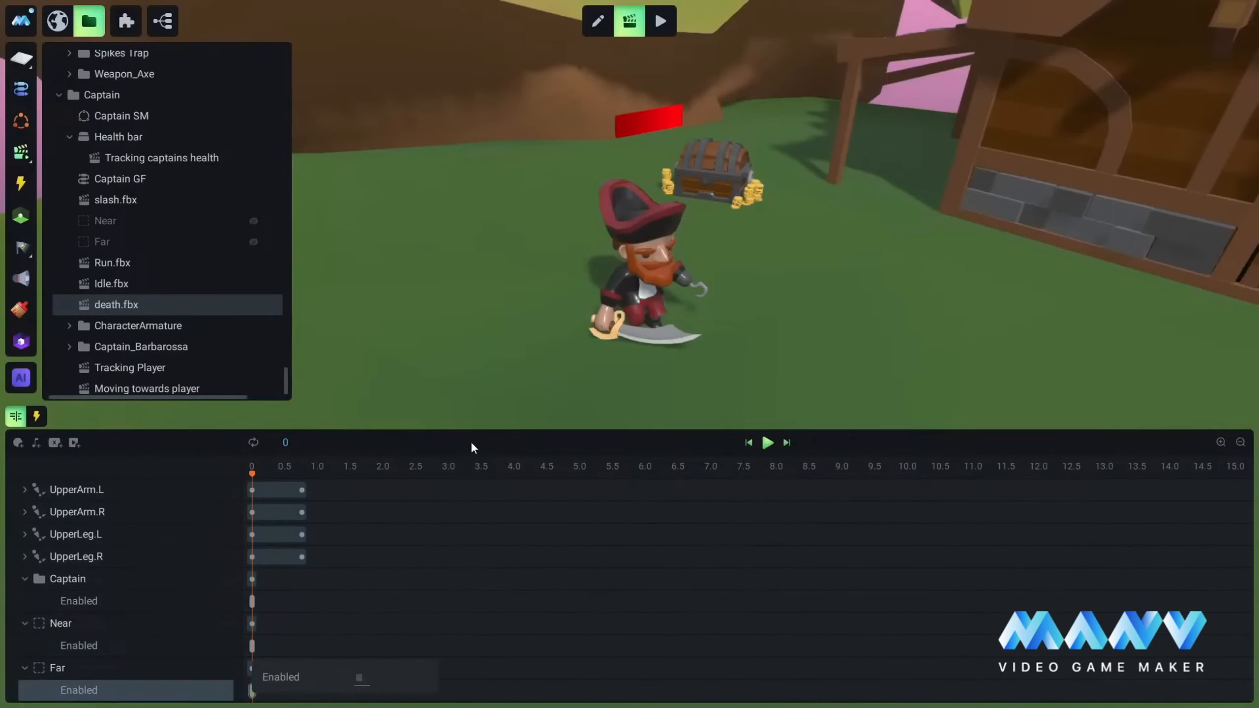
pyautogui.hotkey('ctrl', 's')
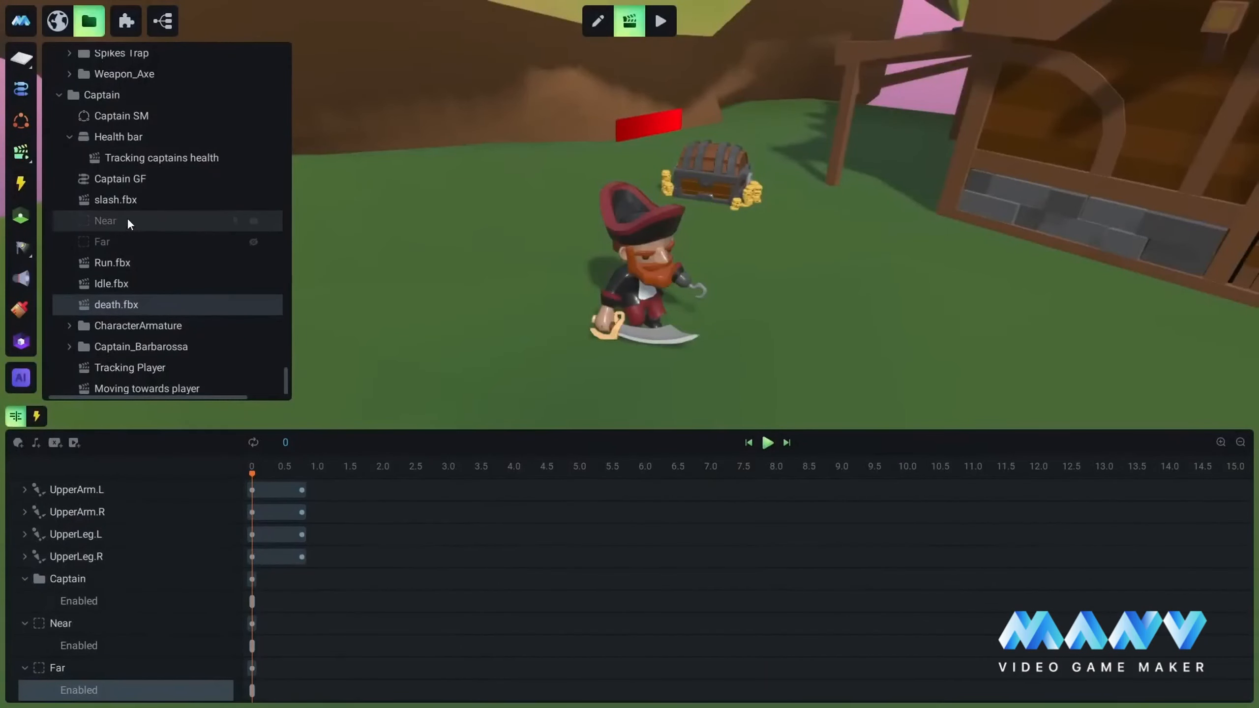
# Step: Add the Captain's Health bar to the death.fbx timeline and key its Enabled property off at 0
pyautogui.rightClick(132, 136)
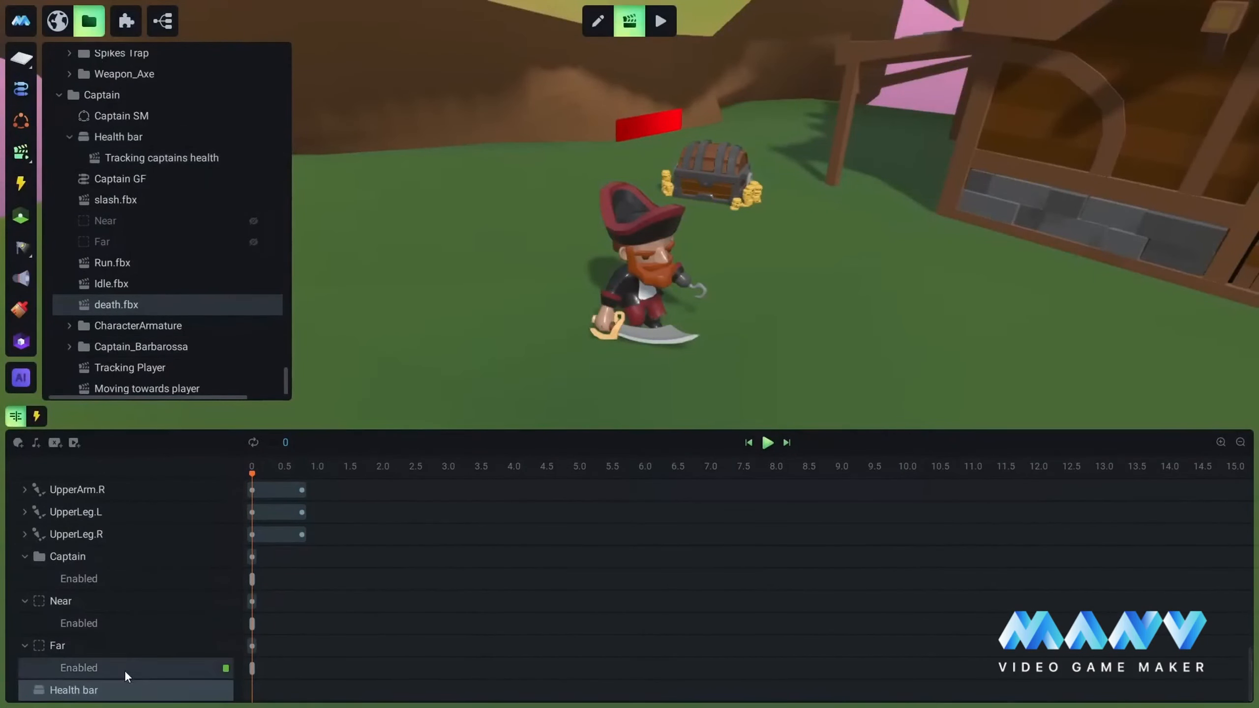
pyautogui.click(220, 691)
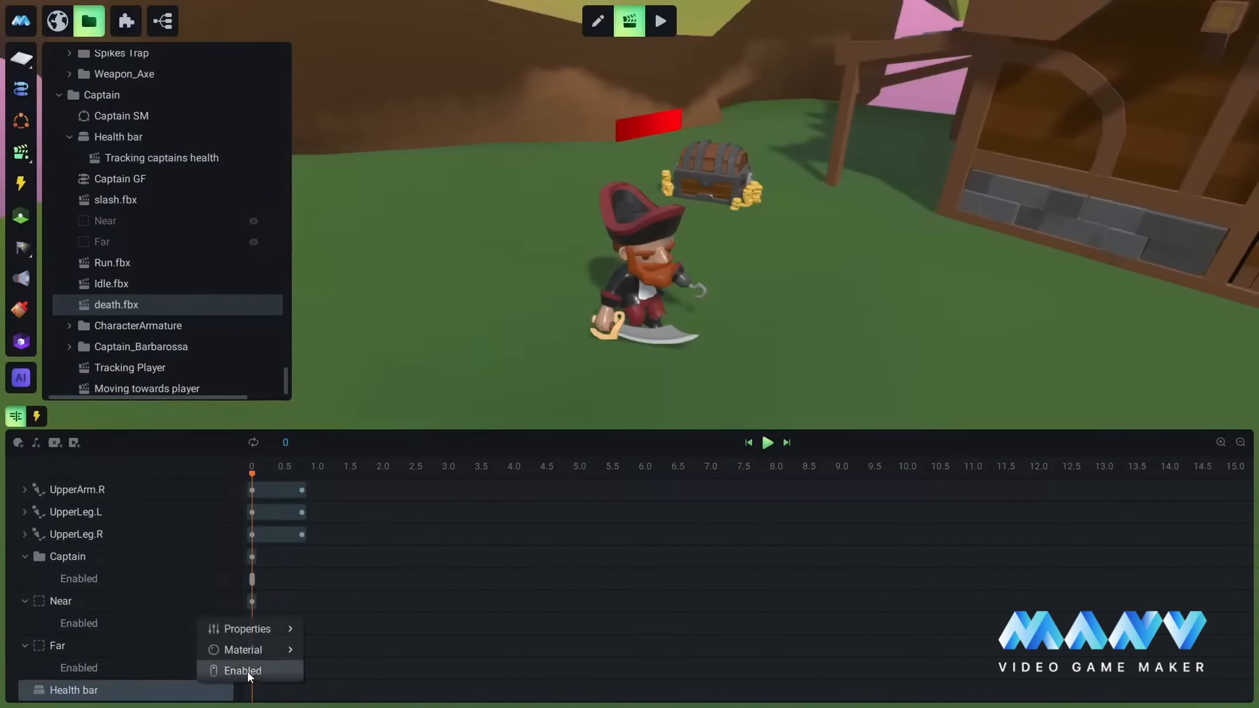
pyautogui.click(243, 671)
pyautogui.moveTo(251, 694)
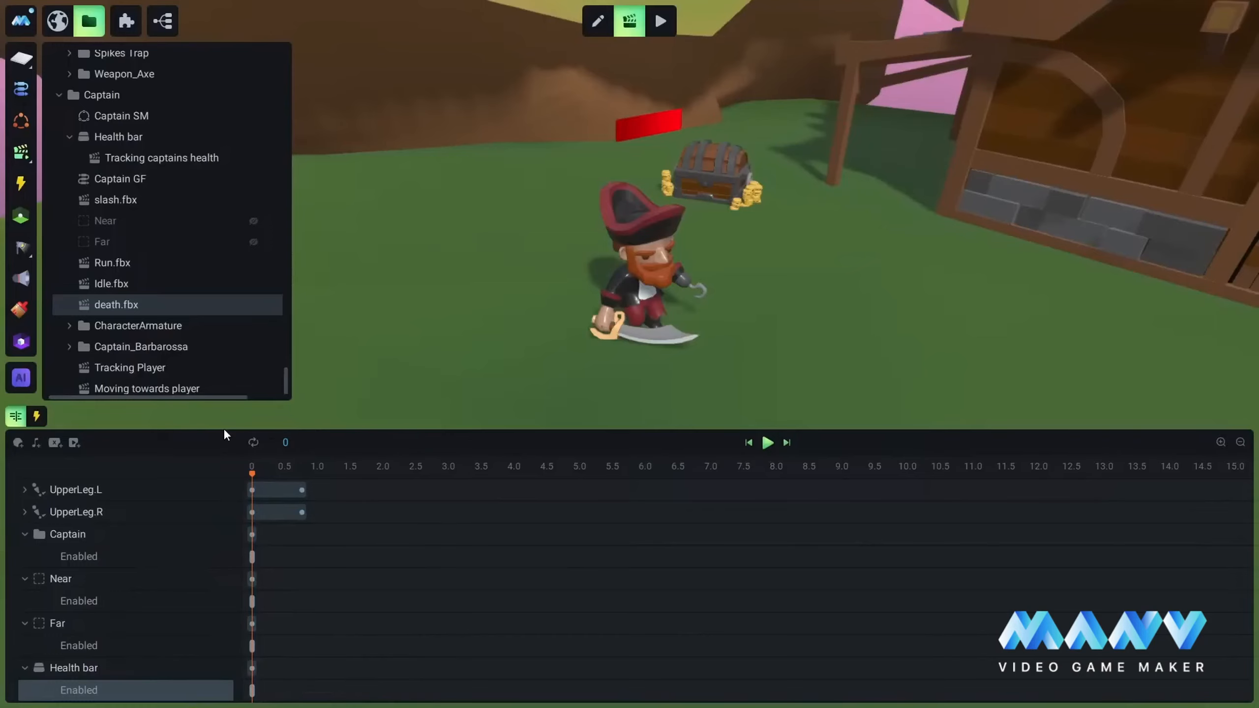
# Step: Return to scene editing and select the Treasure Chest behind the Captain
pyautogui.click(598, 20)
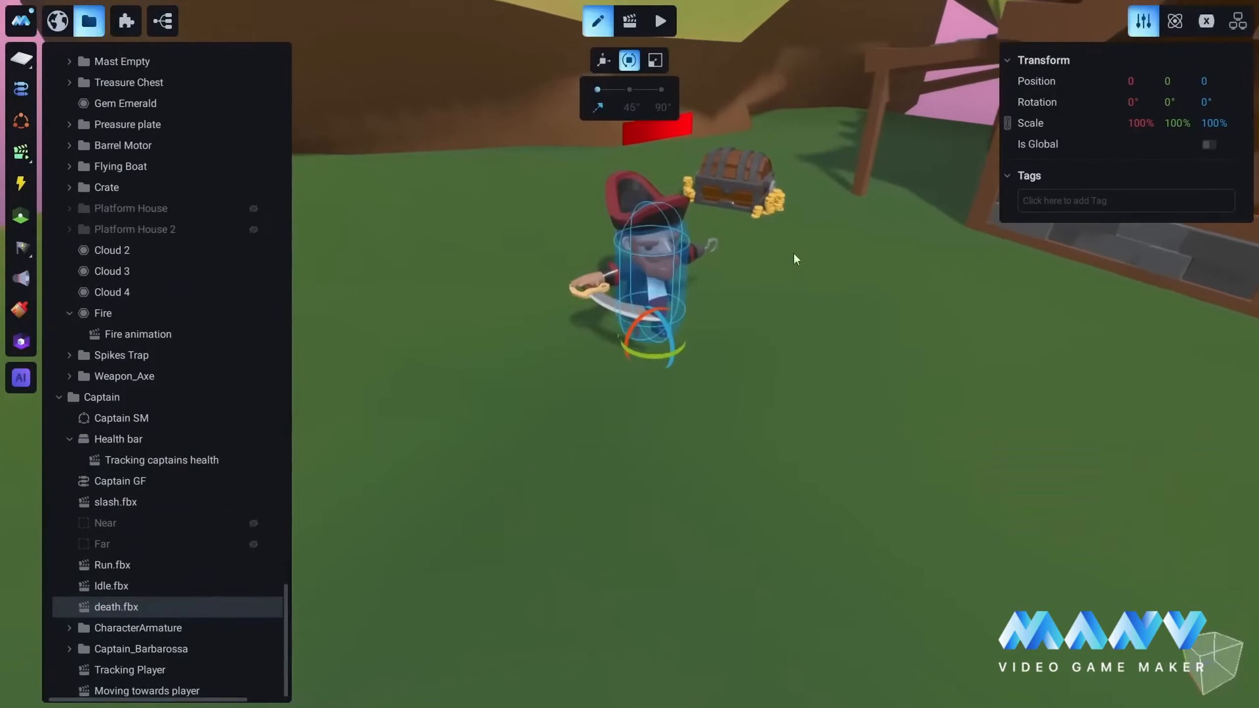
pyautogui.press('w')
pyautogui.moveTo(704, 321); pyautogui.dragTo(627, 351, button='right')
pyautogui.click(626, 351)
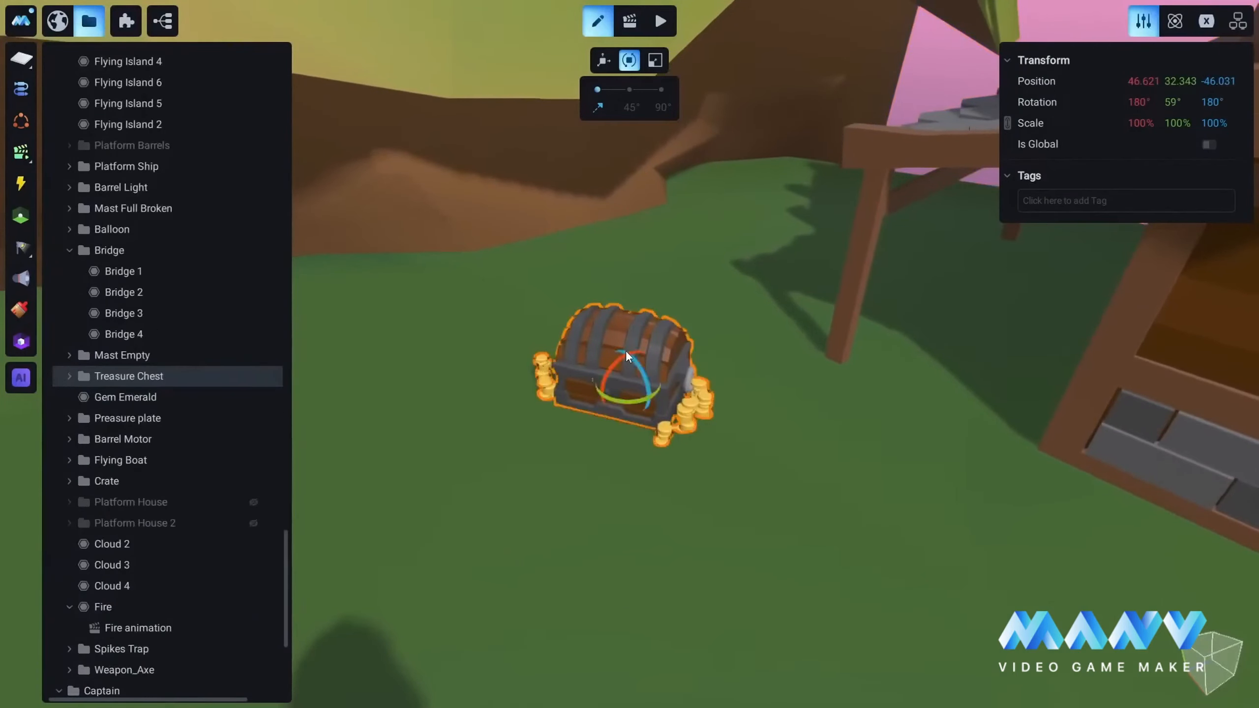
# Step: Create an animation in the Treasure Chest's Chest Top group and name it Goal
pyautogui.click(629, 32)
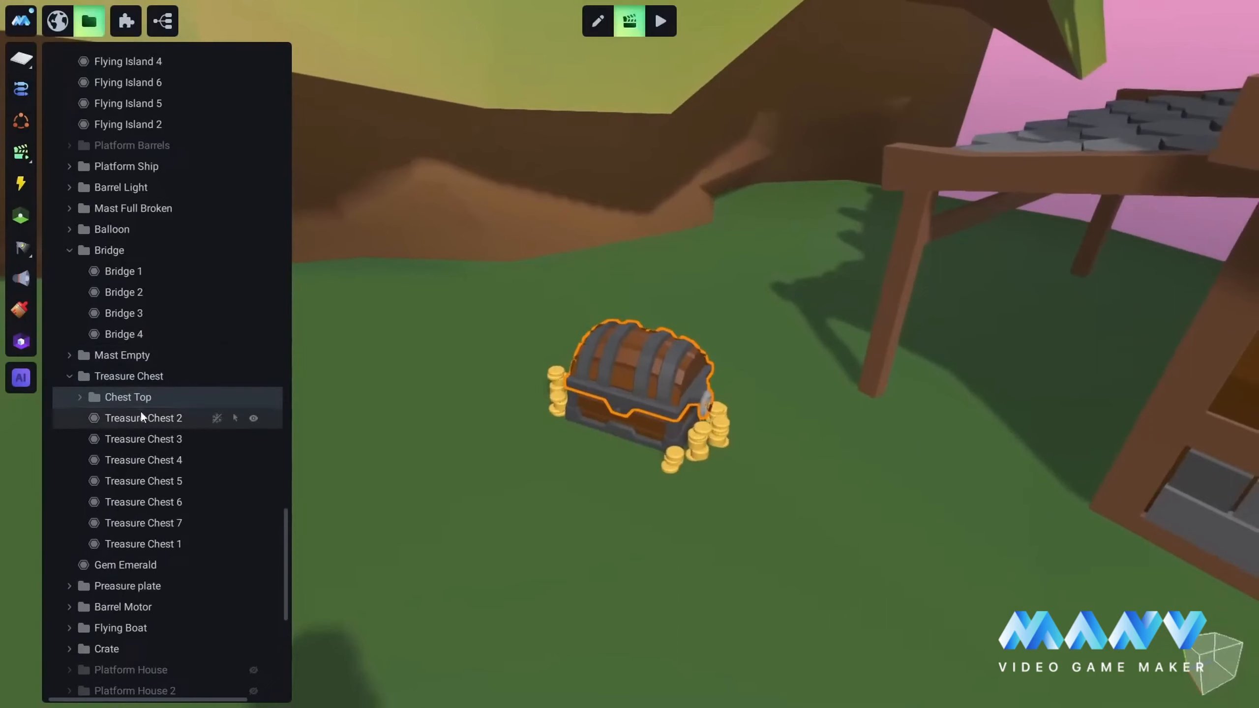
pyautogui.rightClick(127, 396)
pyautogui.click(155, 406)
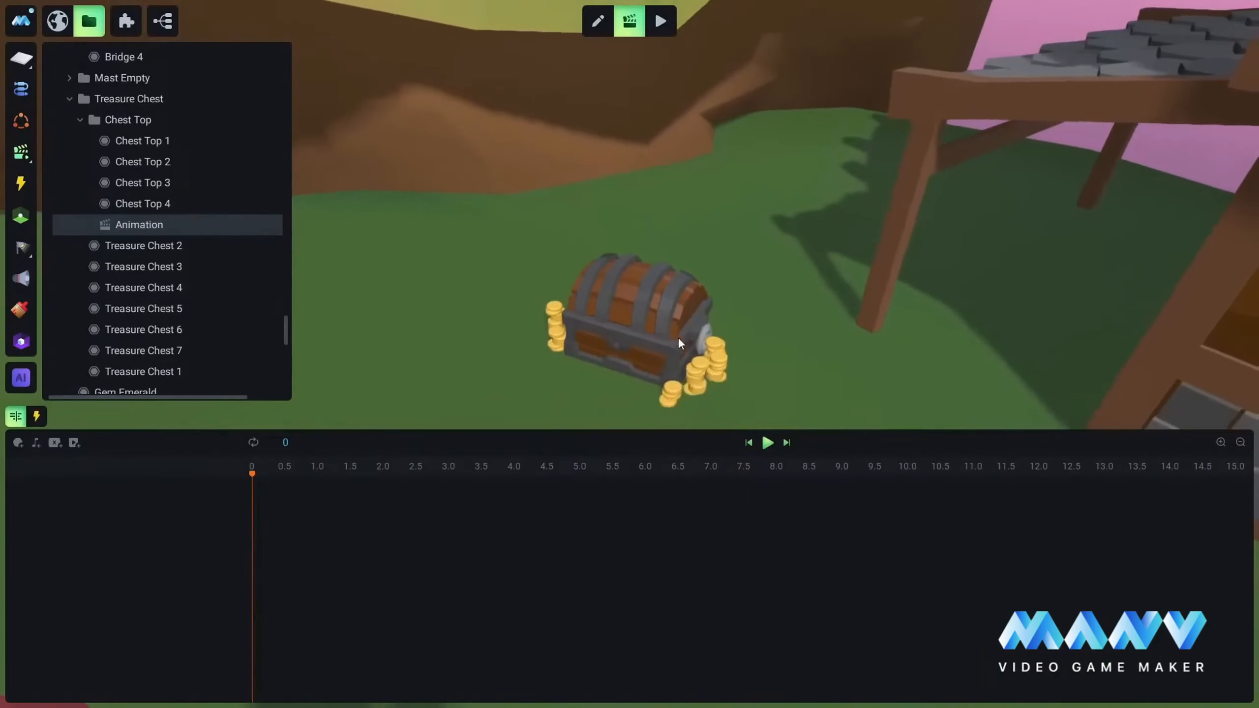
pyautogui.rightClick(139, 230)
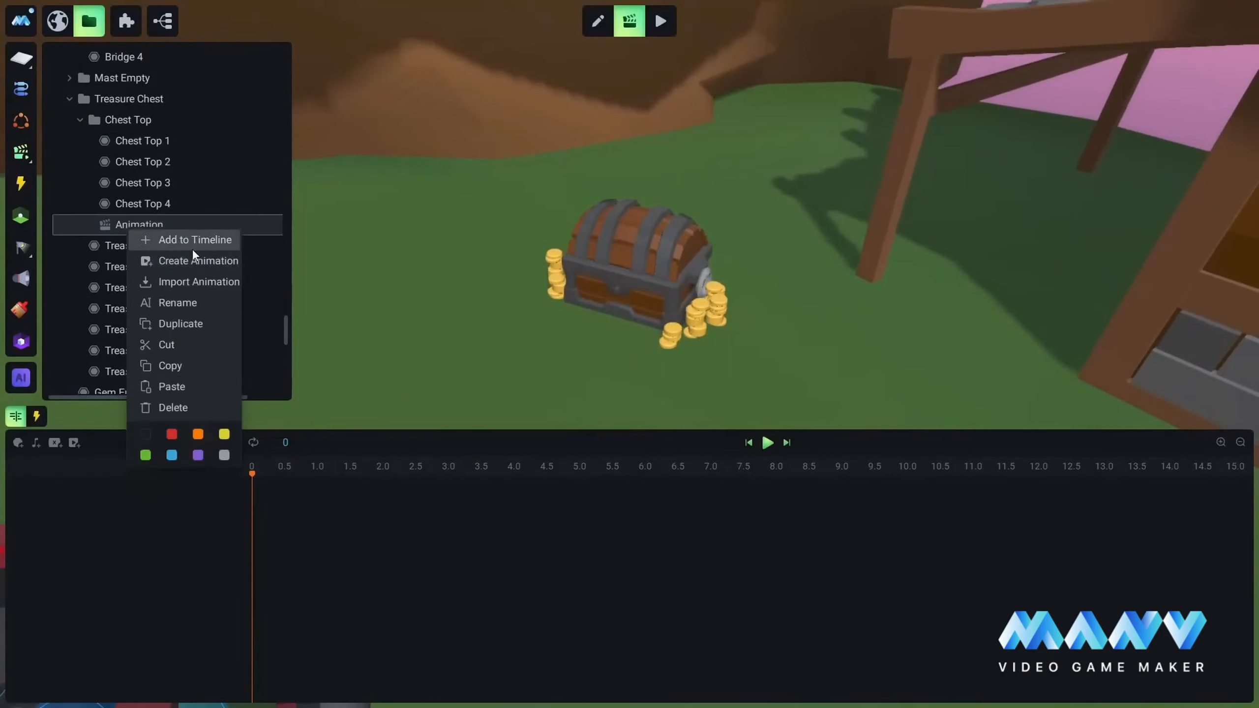
pyautogui.click(177, 302)
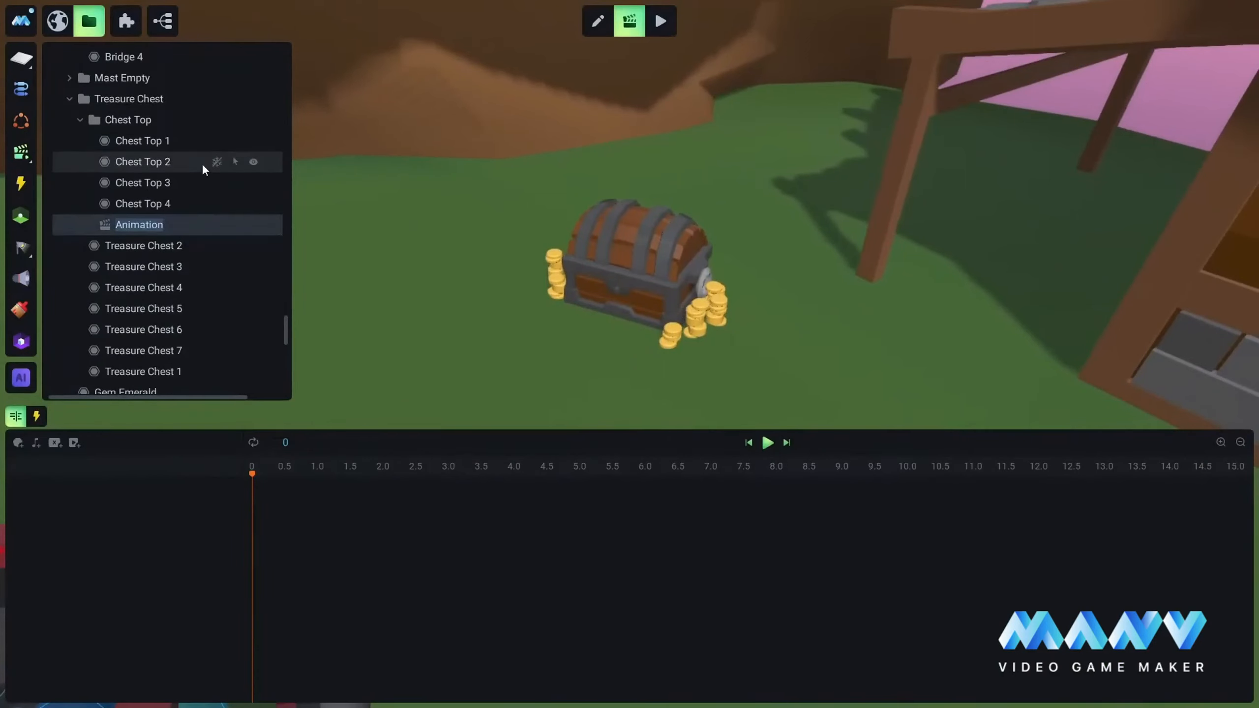
pyautogui.write('Gia')
pyautogui.press('BackSpace')
pyautogui.press('BackSpace')
pyautogui.write('oal')
# Step: Add Chest Top to the Goal timeline with a Rotation Z track starting at 0
pyautogui.rightClick(128, 122)
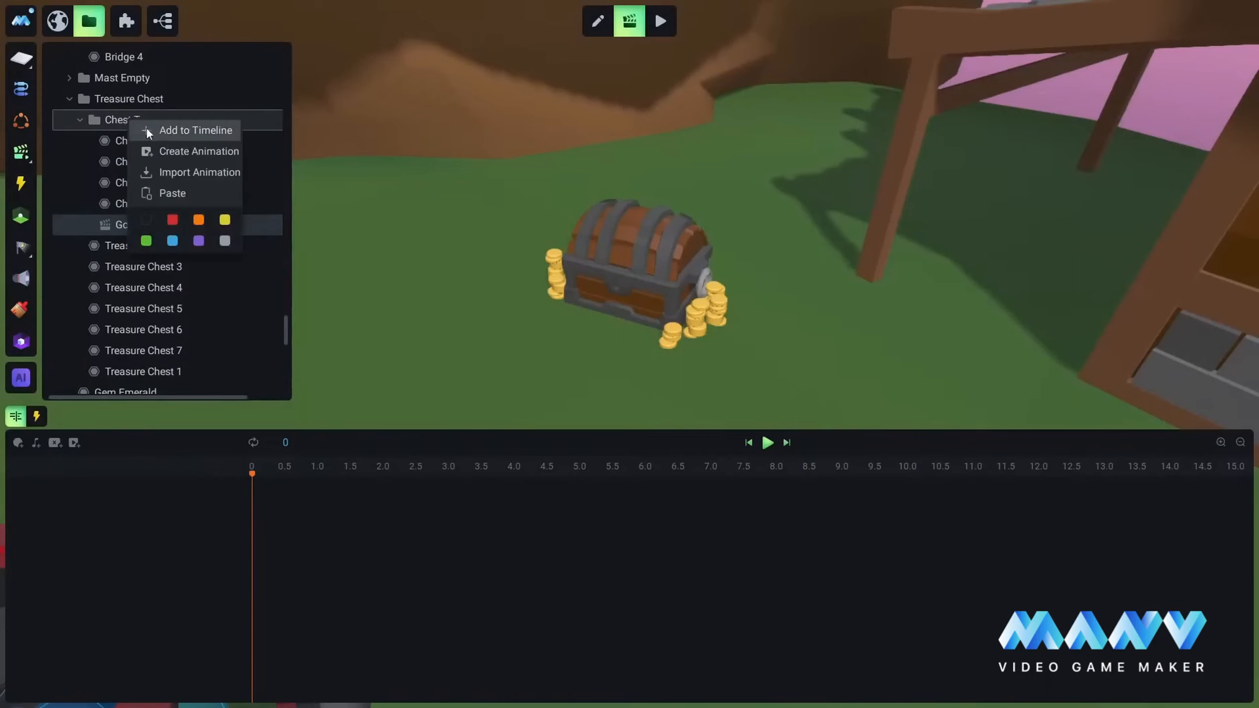
pyautogui.click(188, 129)
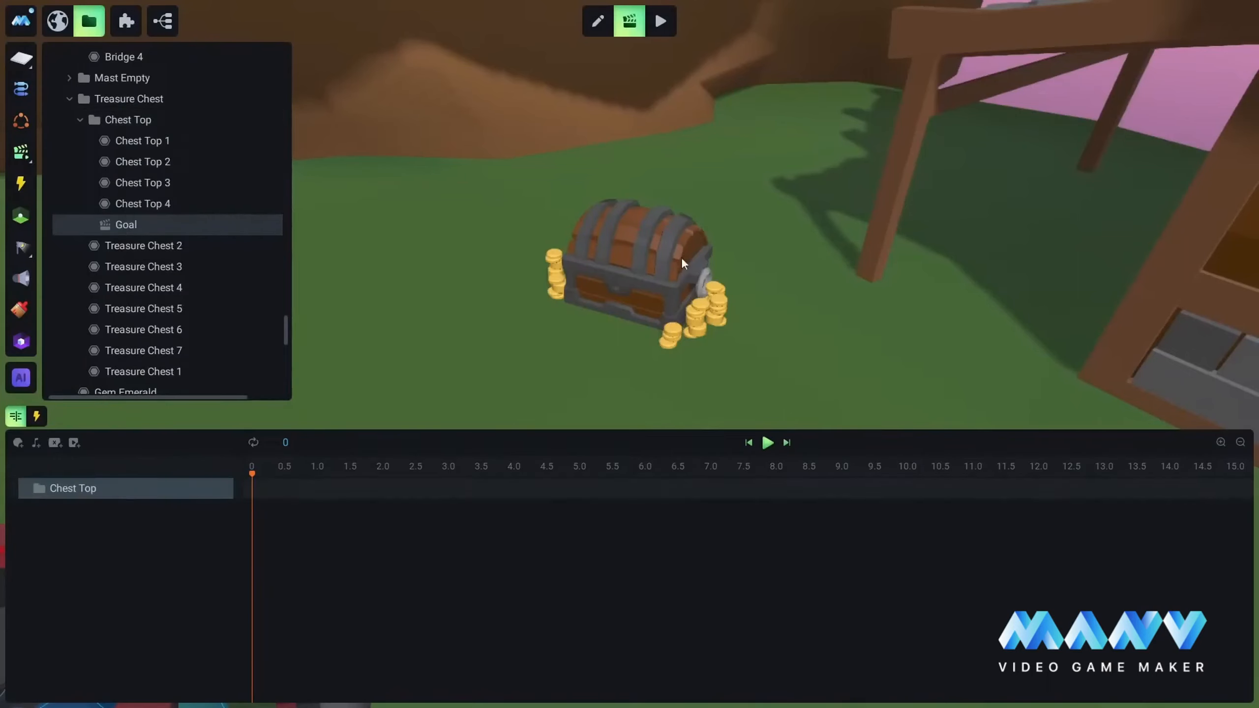
pyautogui.click(204, 488)
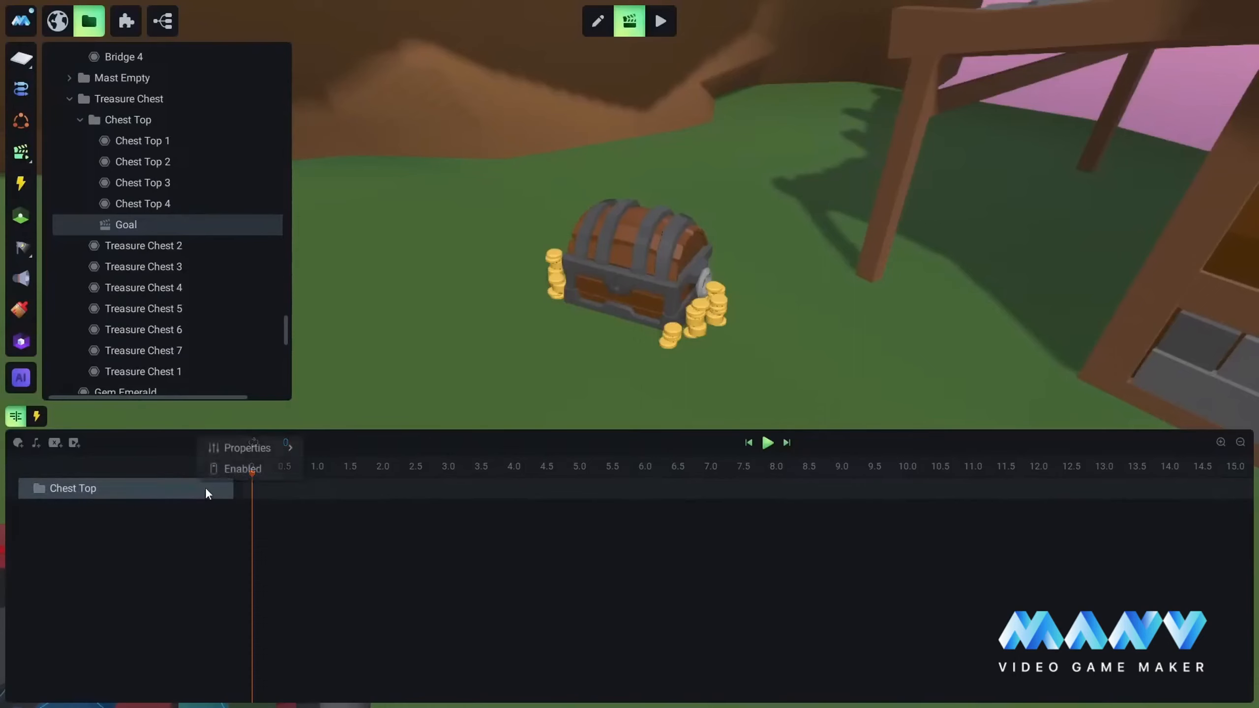
pyautogui.moveTo(244, 447)
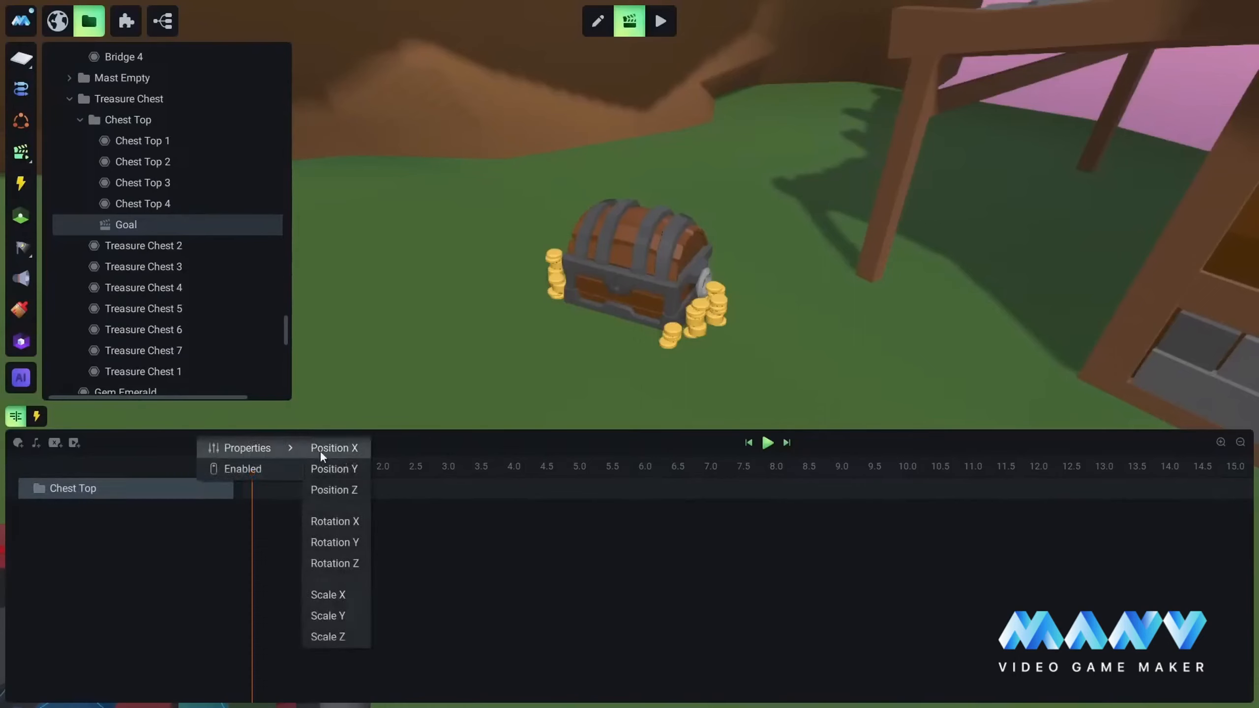
pyautogui.click(337, 564)
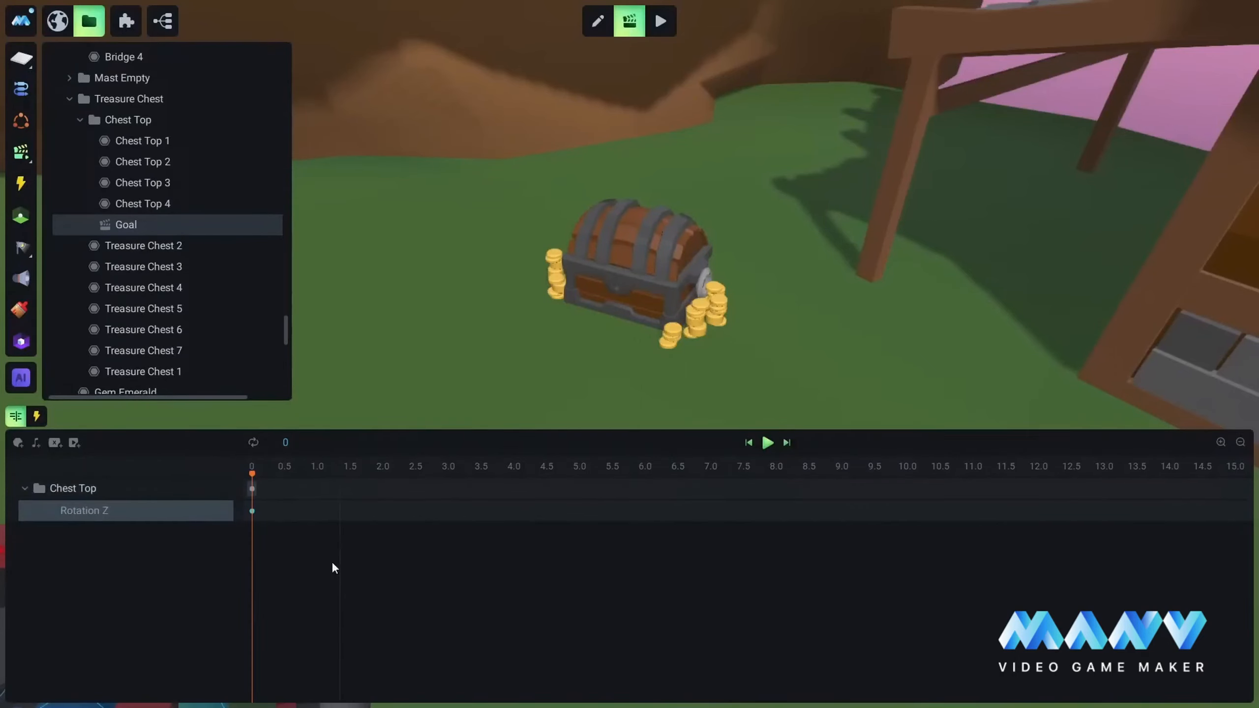
# Step: Add a Rotation Z keyframe at 1.0 with the value origin + 90, play the lid animation and recheck the keyframe
pyautogui.click(317, 511)
pyautogui.write('orig')
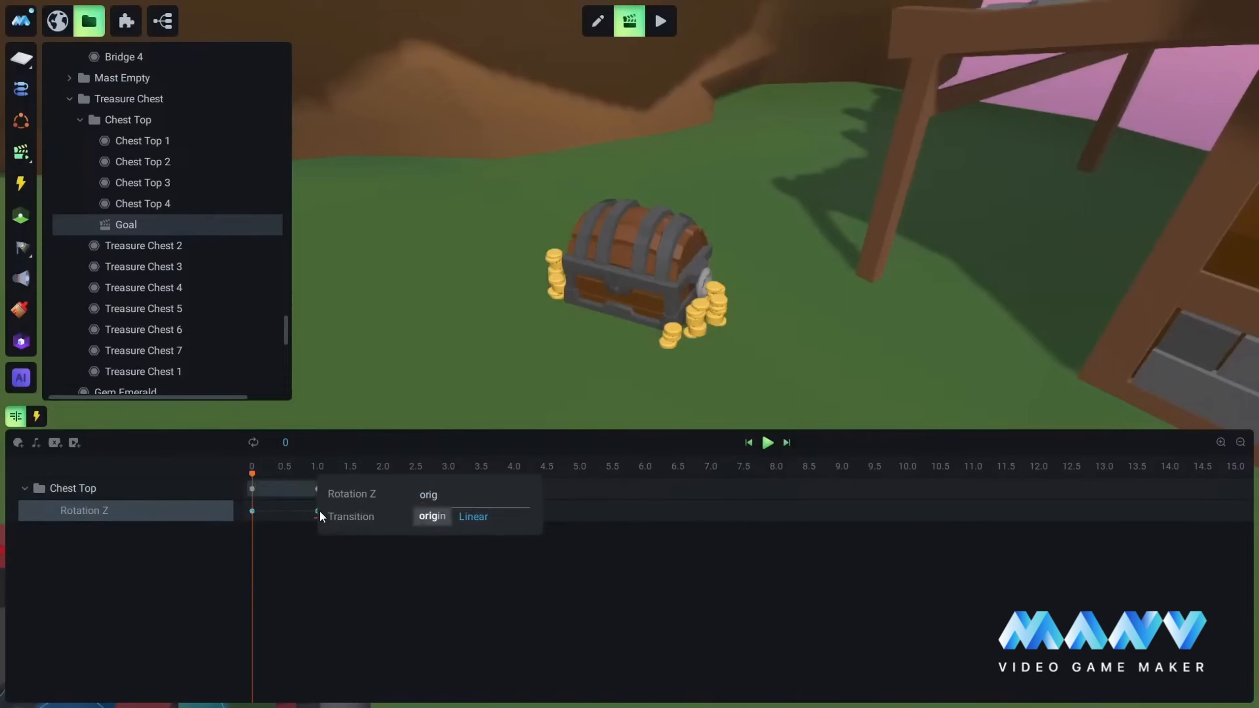
pyautogui.write('in + 90')
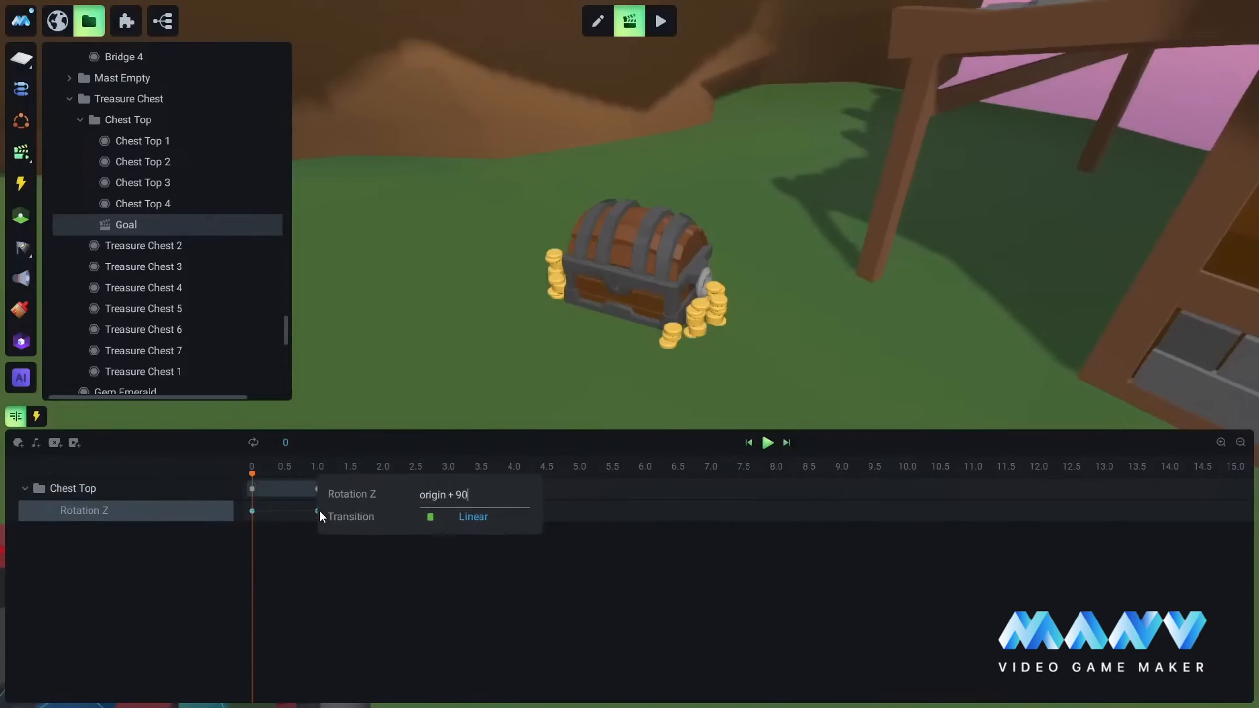
pyautogui.press('Return')
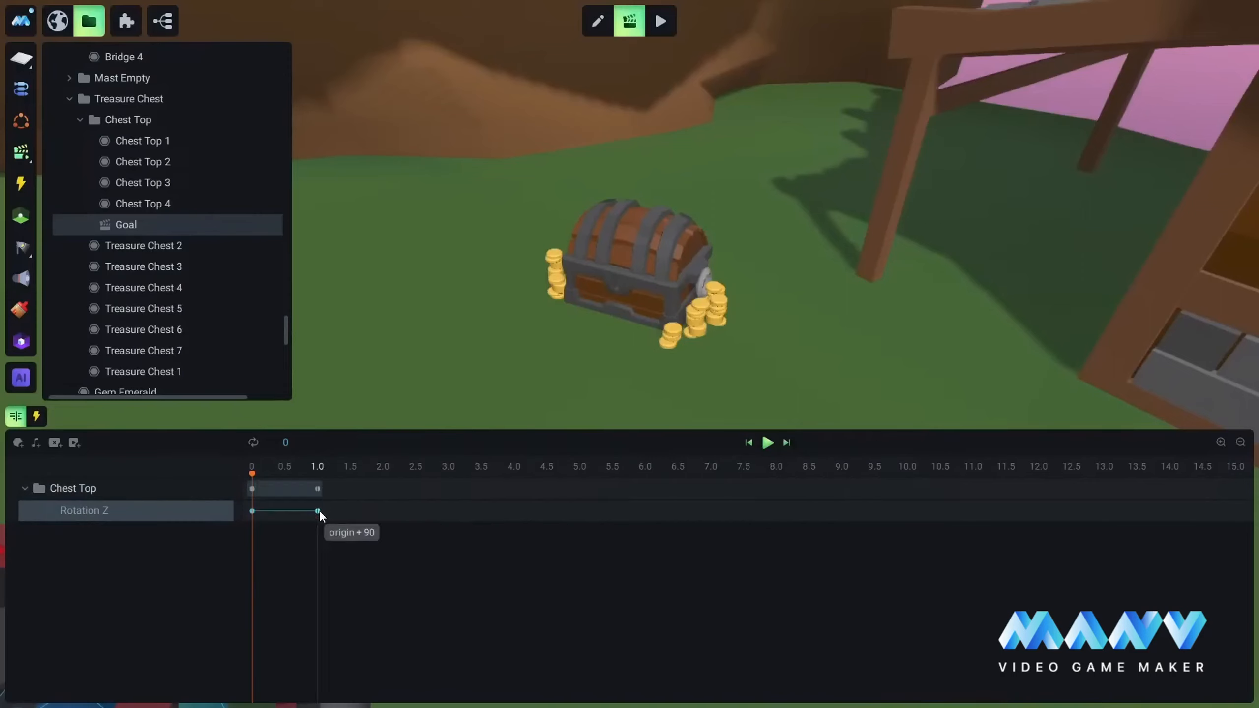
pyautogui.click(769, 442)
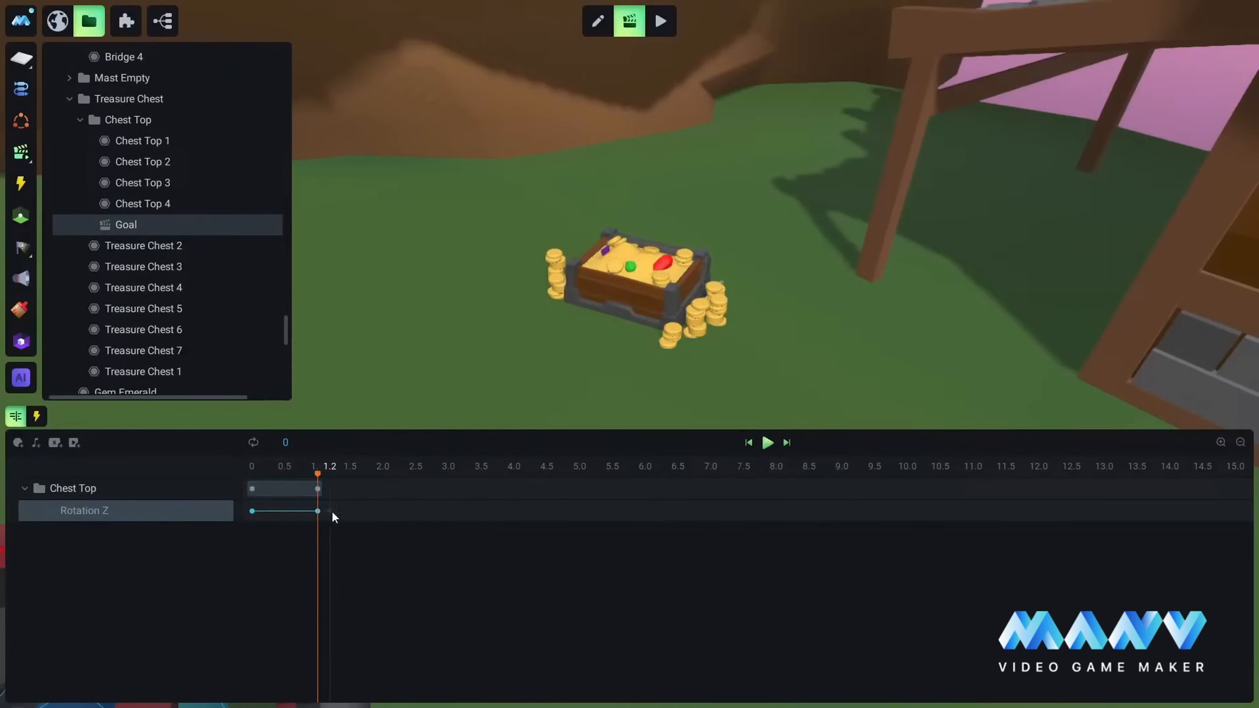
pyautogui.click(317, 511)
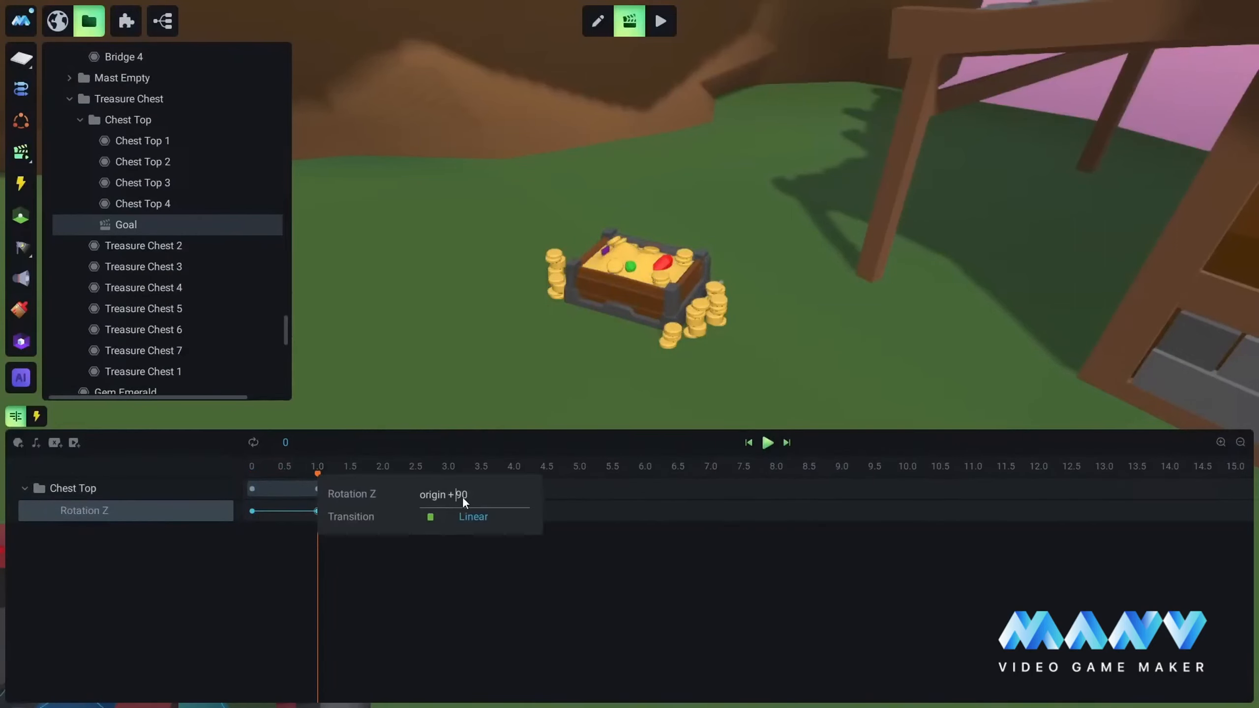
pyautogui.press('Return')
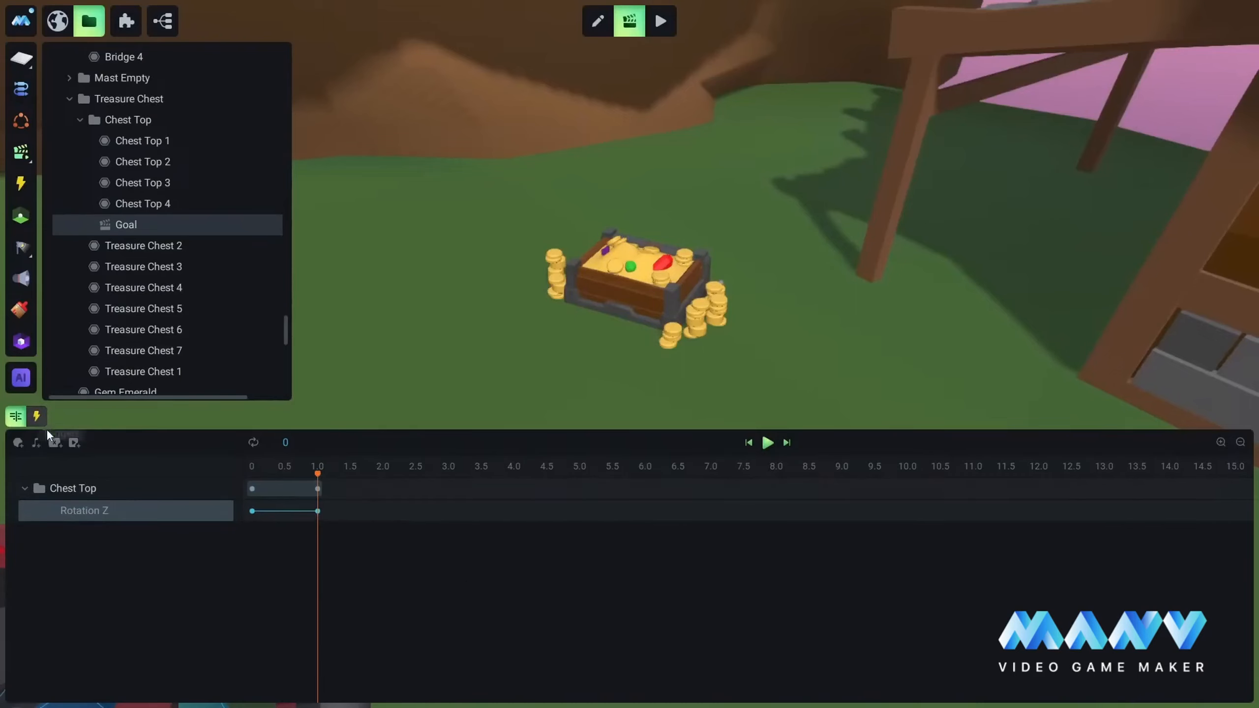
# Step: Change the transition type of Chest Top's Rotation Z keyframe at 0 from Linear
pyautogui.click(252, 511)
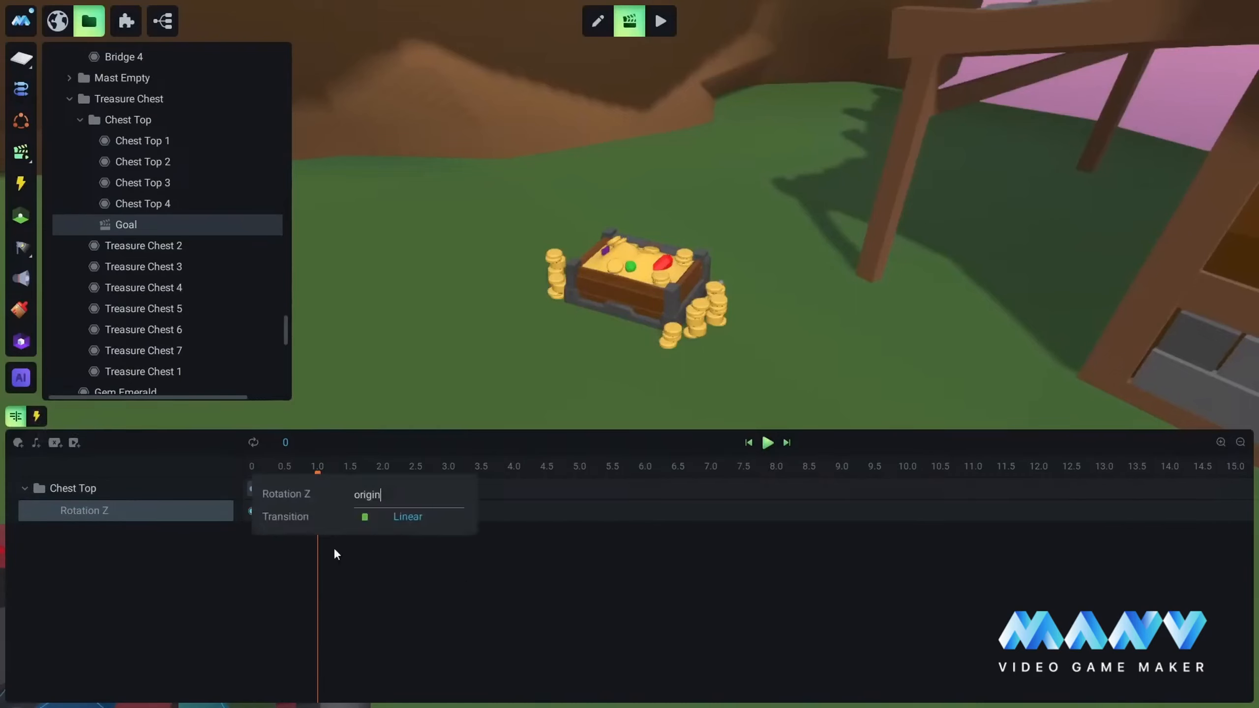
pyautogui.click(419, 519)
pyautogui.click(500, 637)
pyautogui.click(470, 447)
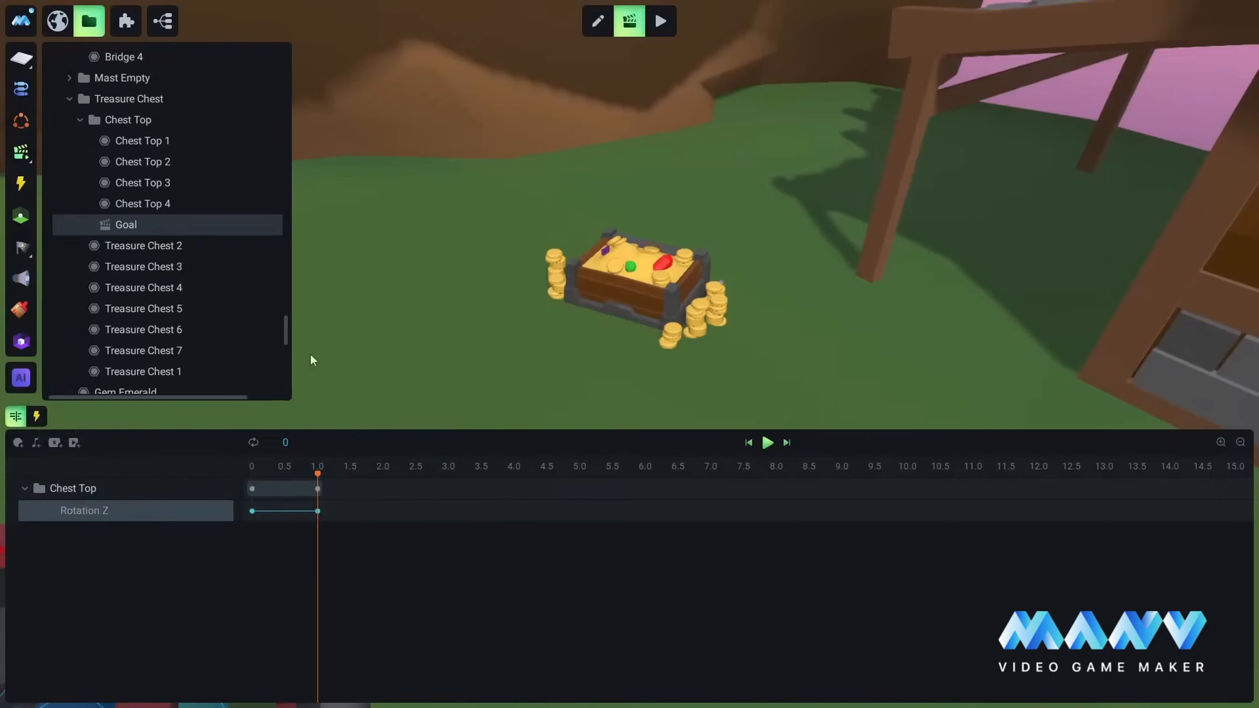
# Step: Add an Animation Stop trigger to the Goal animation, using the Captain's death.fbx as the animation that ends
pyautogui.click(37, 416)
pyautogui.click(48, 464)
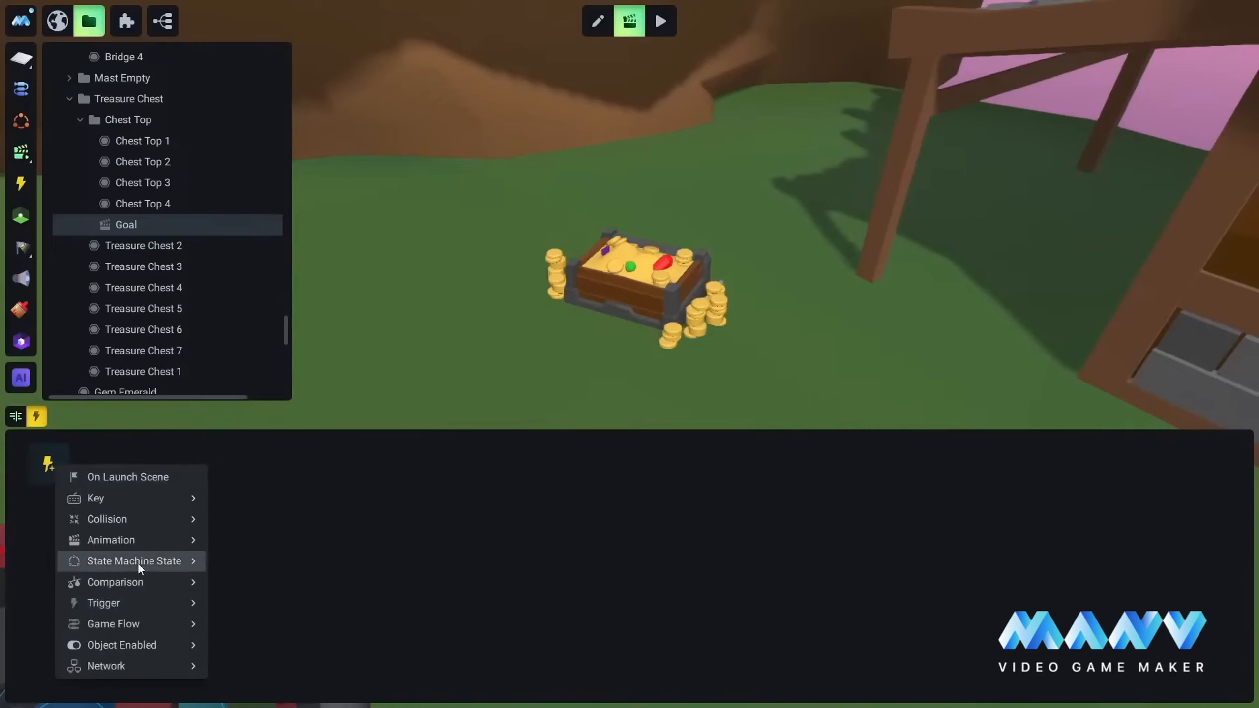
pyautogui.moveTo(128, 538)
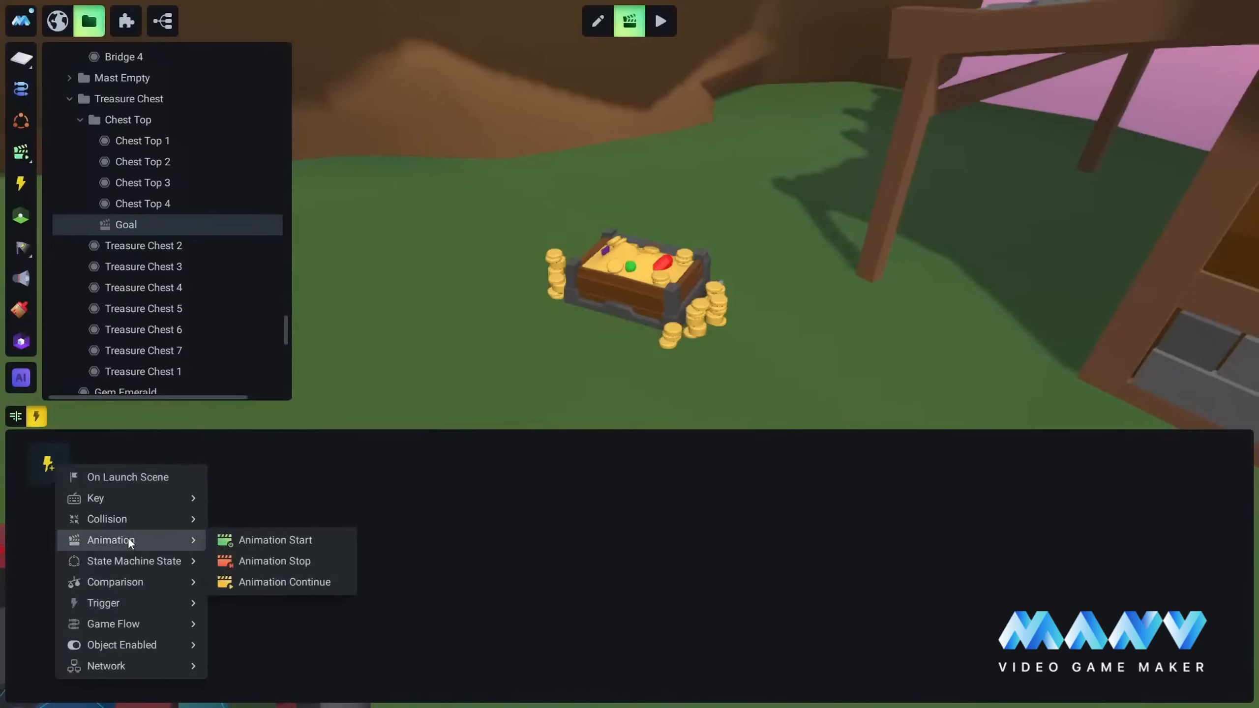
pyautogui.click(276, 562)
pyautogui.click(118, 465)
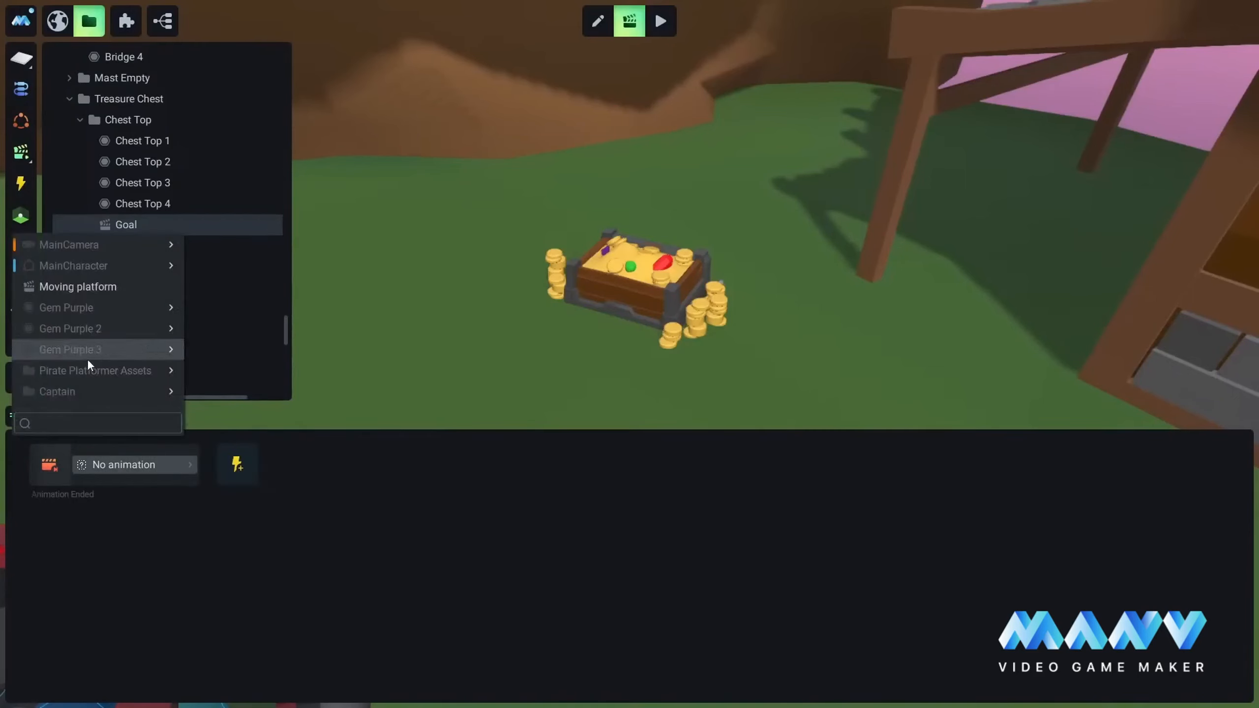
pyautogui.moveTo(70, 390)
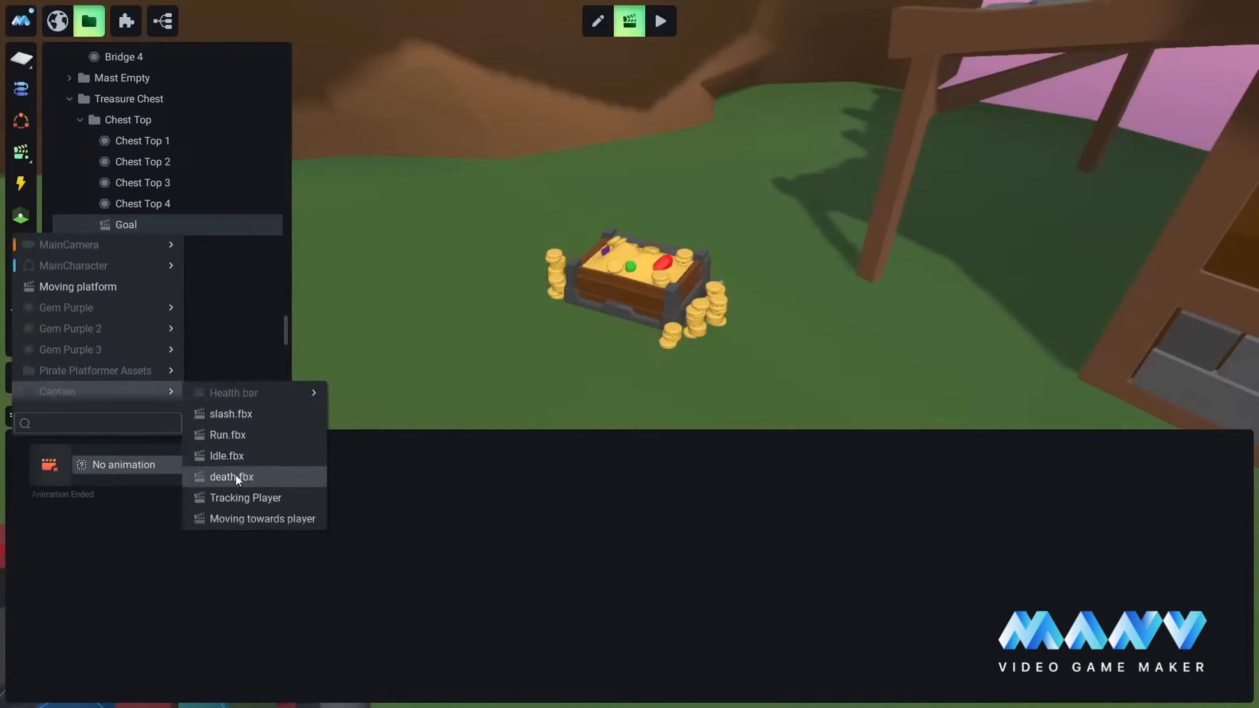
pyautogui.click(230, 476)
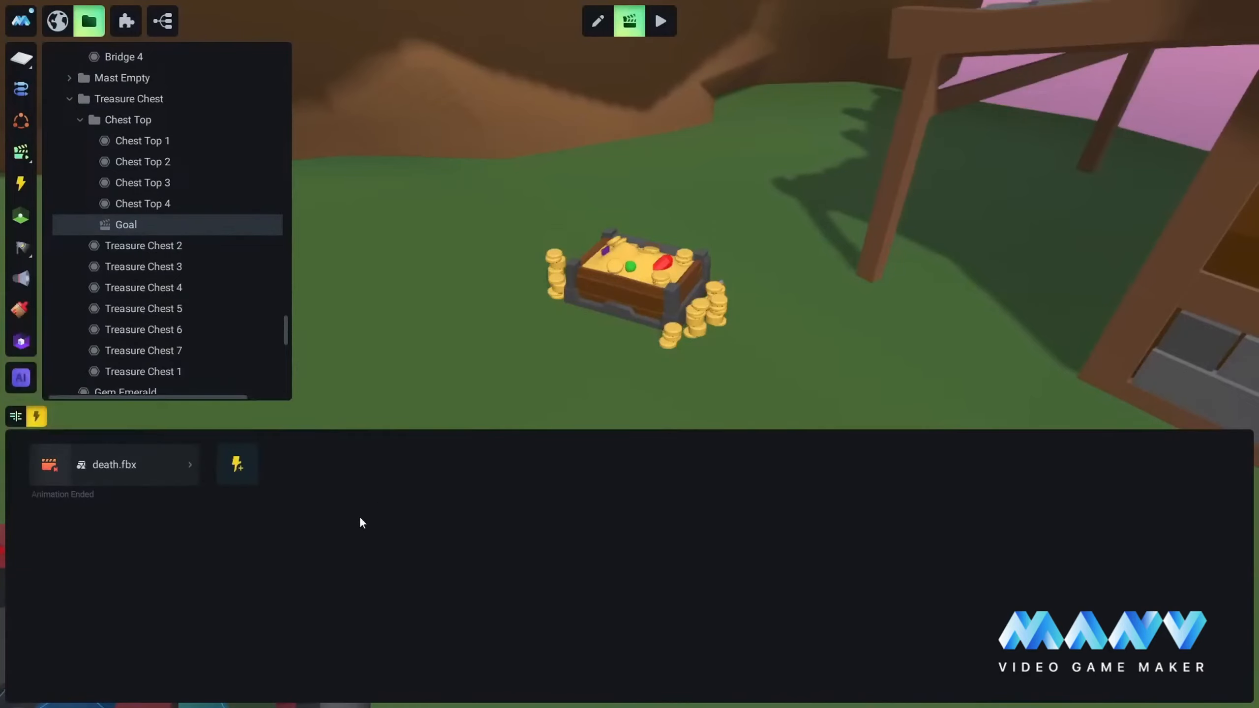
pyautogui.scroll(-7, 133, 323)
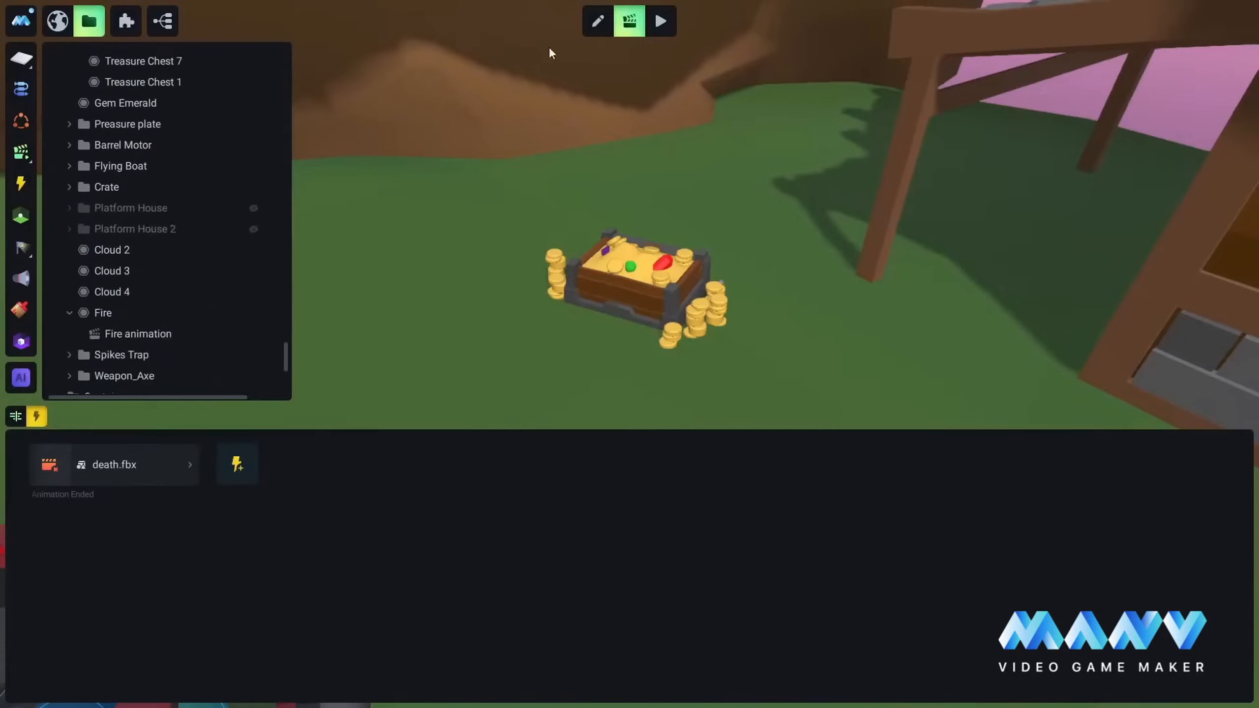
# Step: Playtest the scene by running the character up to the Captain and striking him repeatedly with the sword
pyautogui.click(662, 21)
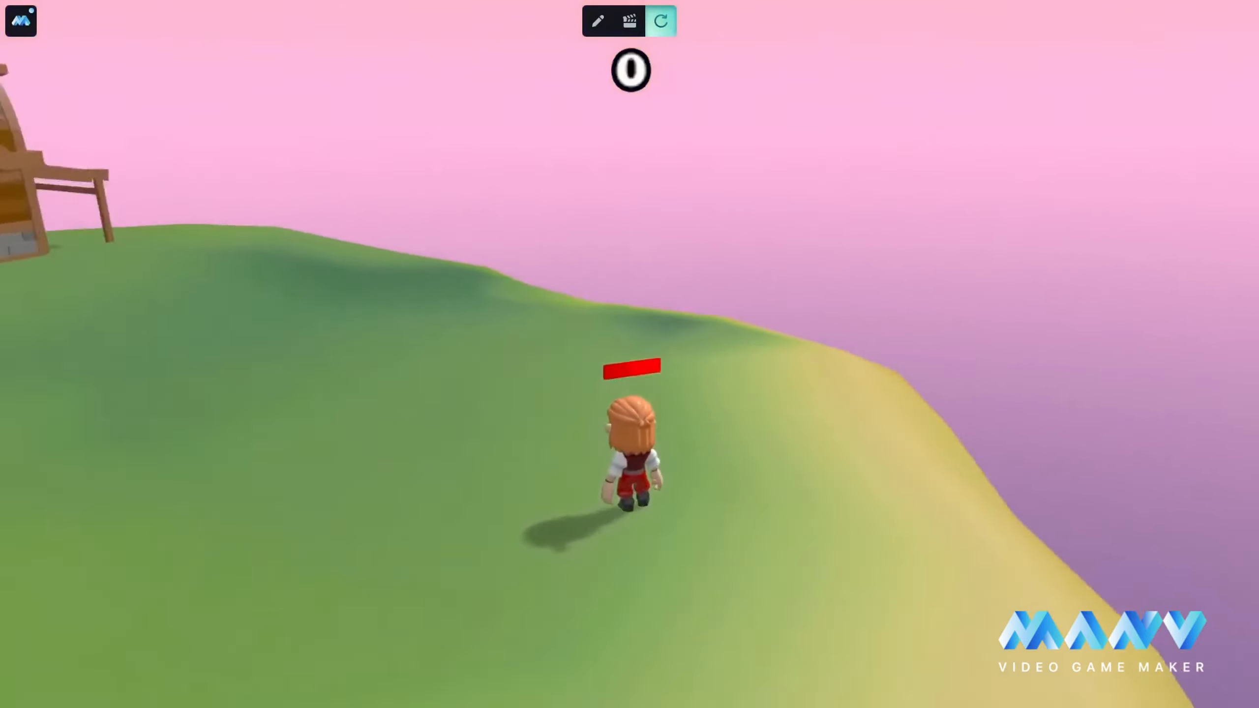
pyautogui.press('w')
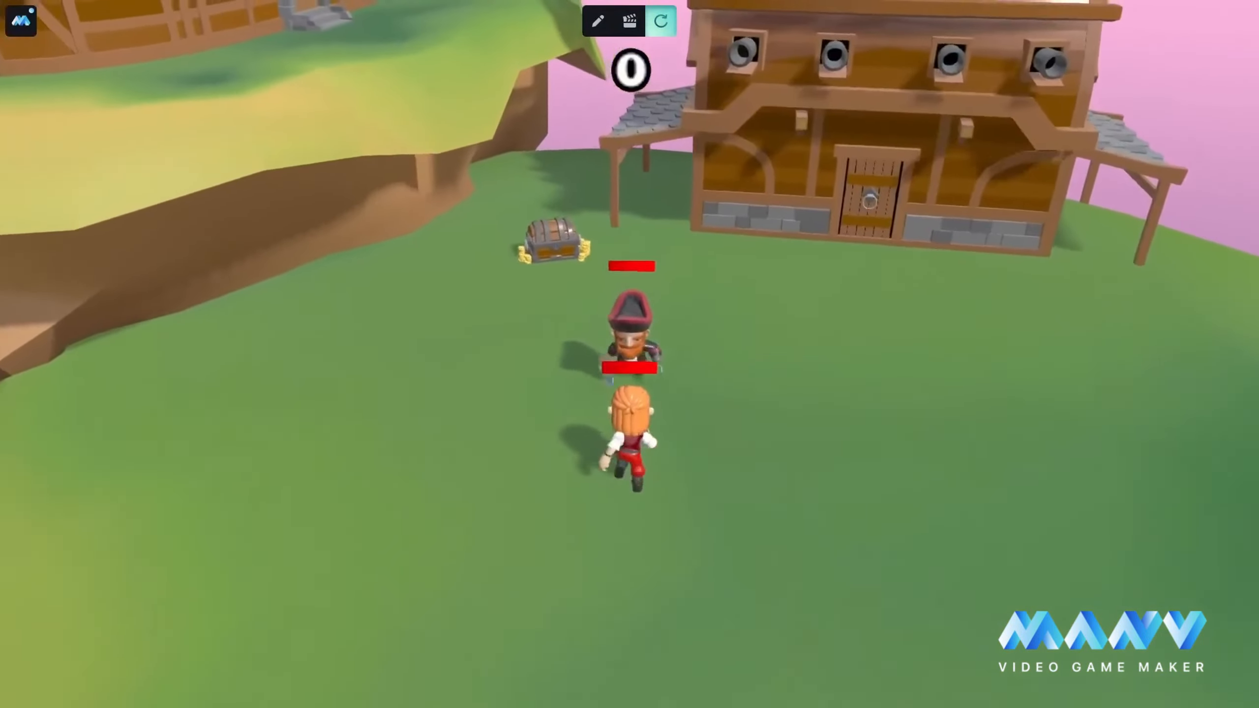
pyautogui.press('space')
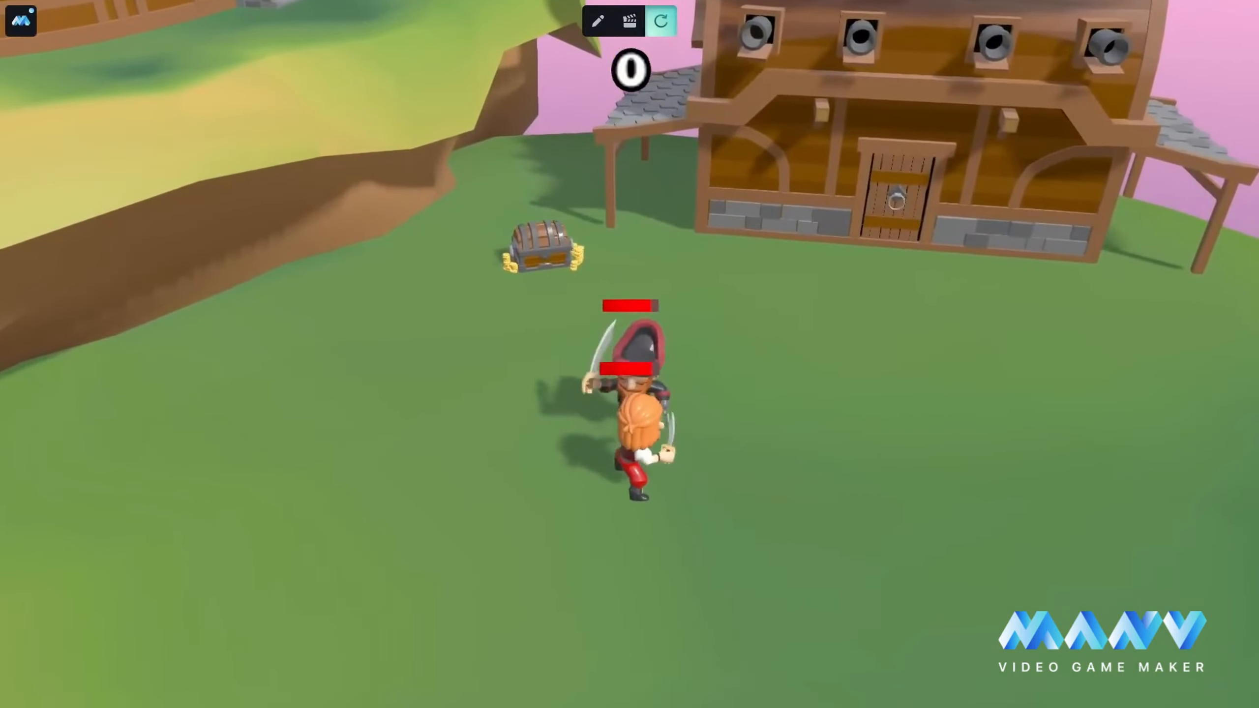
pyautogui.press('space')
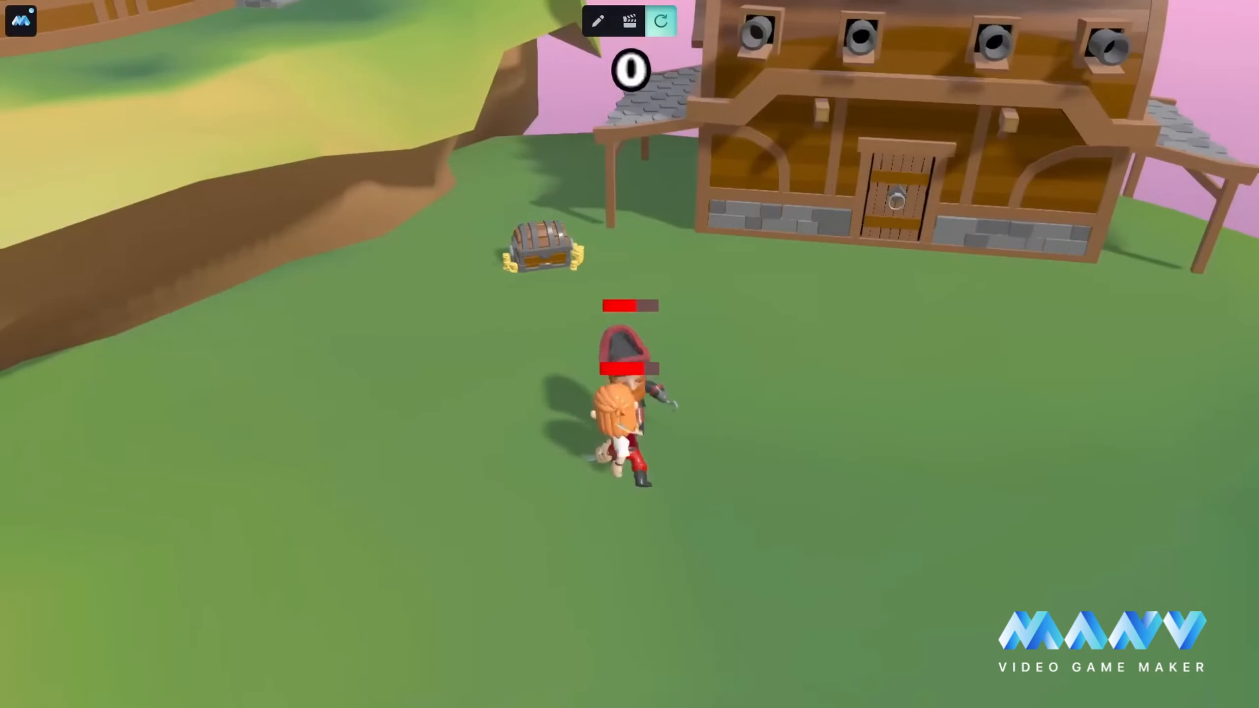
pyautogui.press('space')
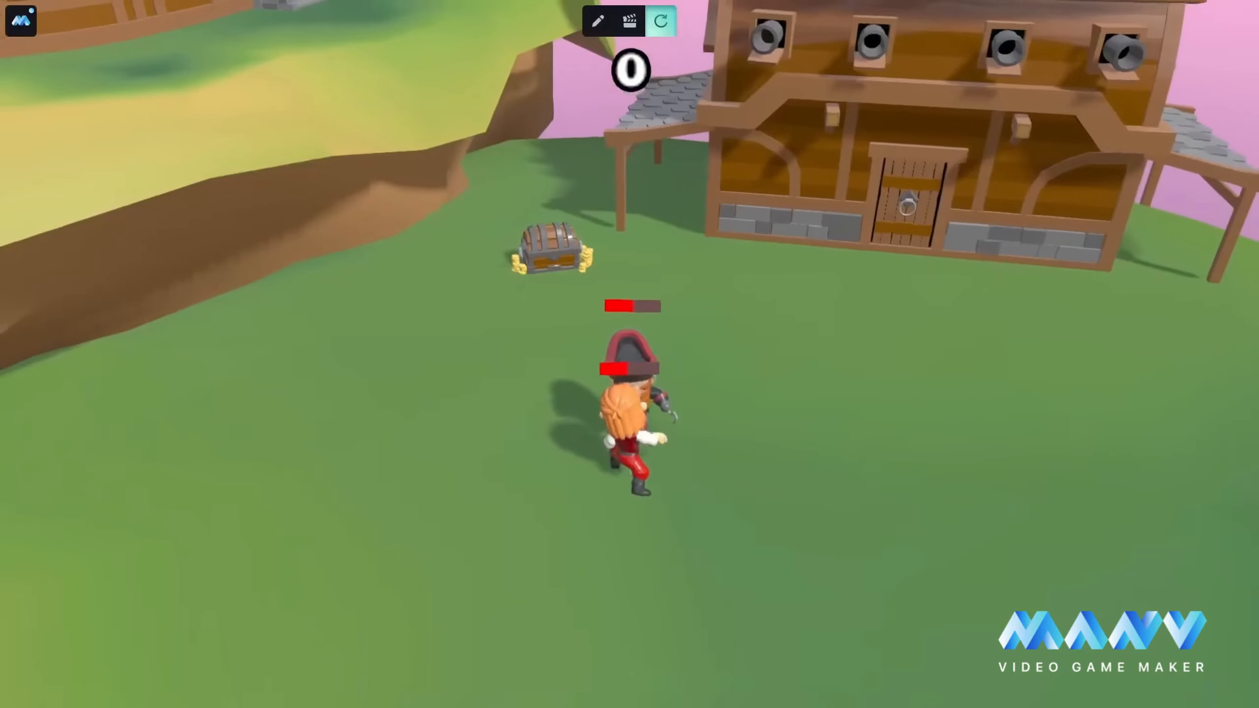
pyautogui.press('space')
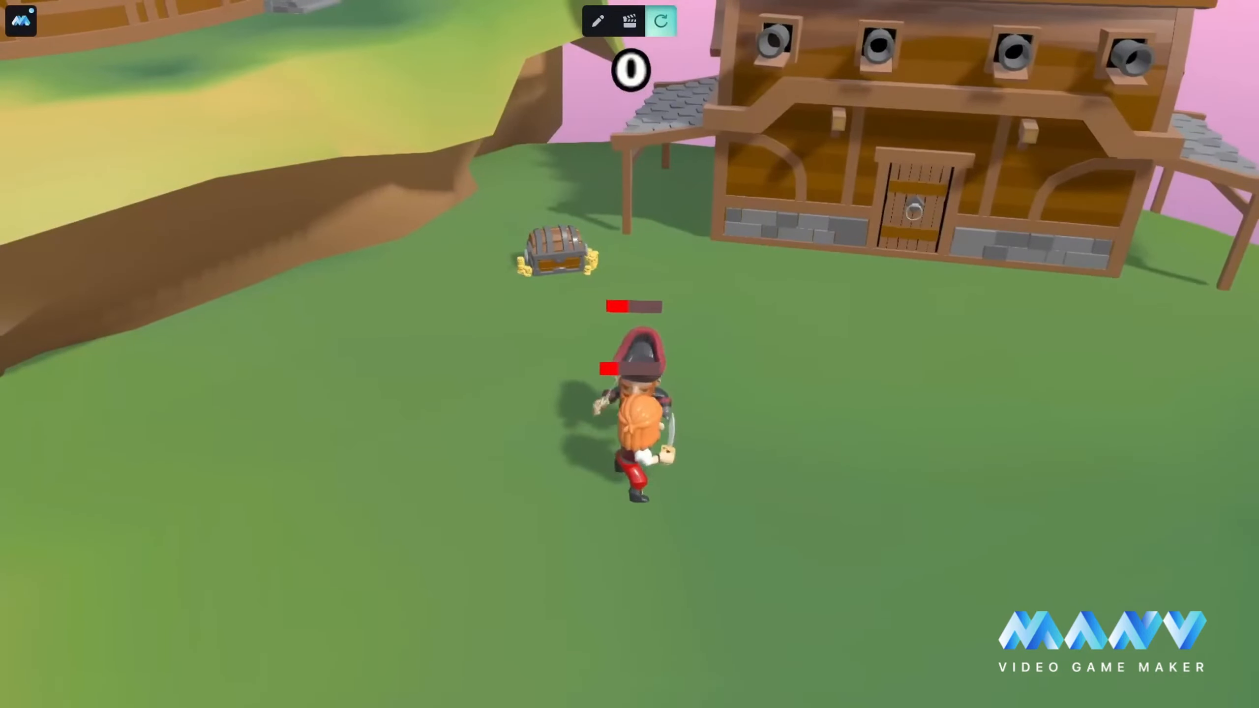
pyautogui.press('space')
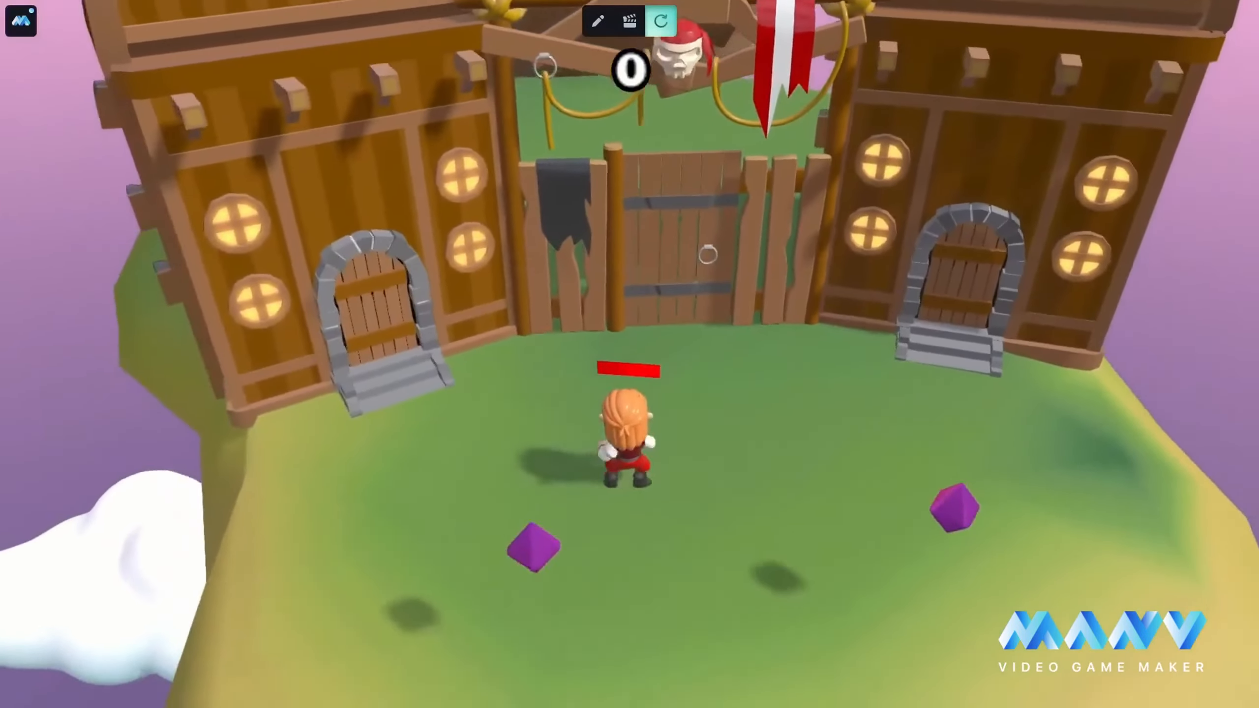
# Step: Bring the character back from the wooden gate to the Captain's island, defeat him and walk to the Treasure Chest
pyautogui.press('d')
pyautogui.press('w')
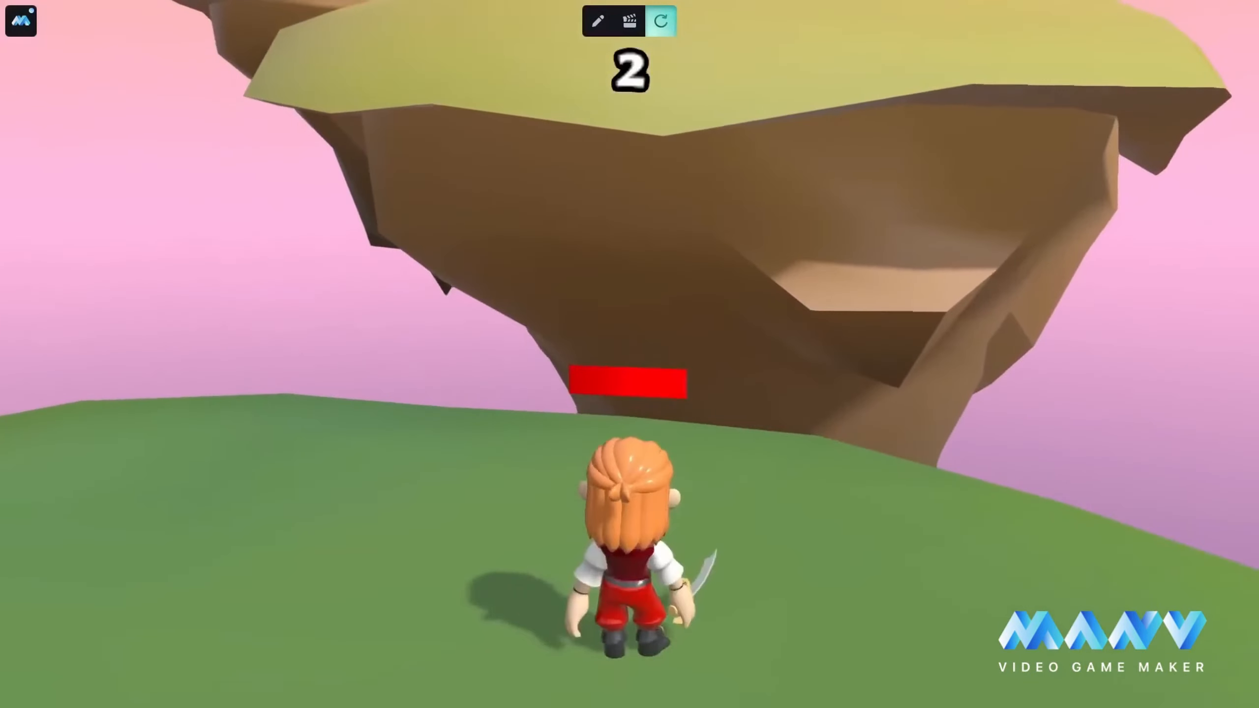
pyautogui.press('space')
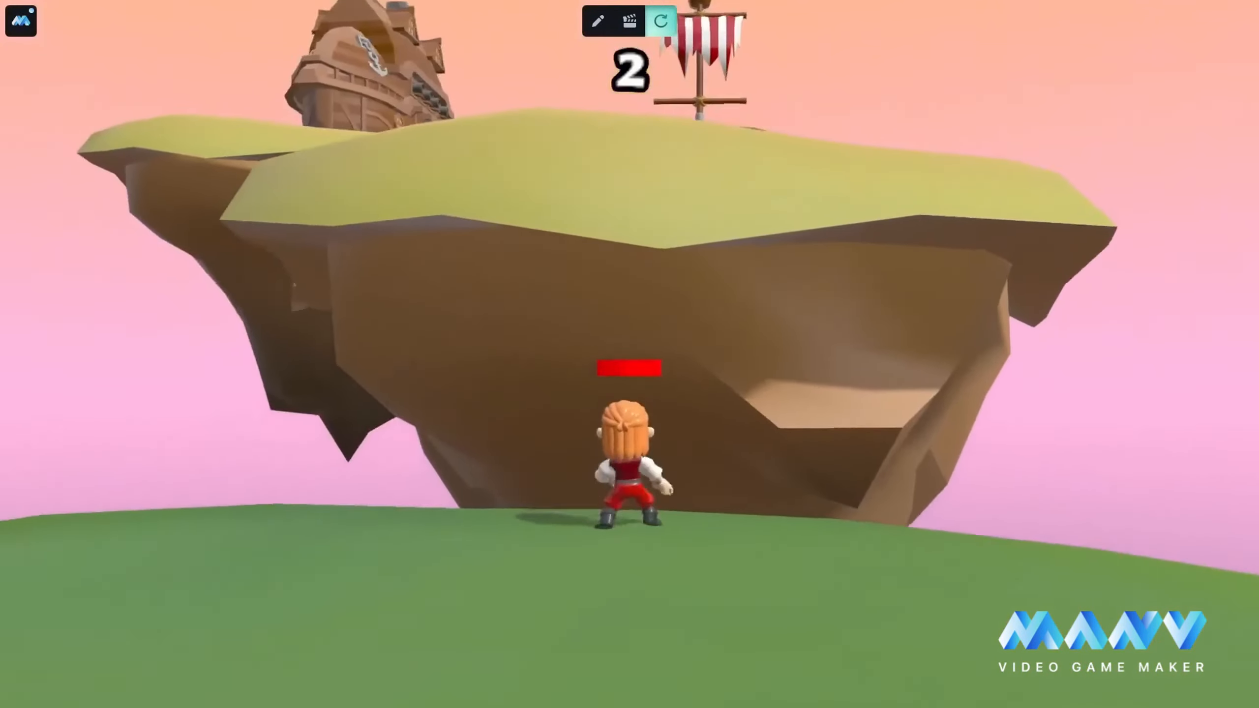
pyautogui.press('space')
pyautogui.press('w')
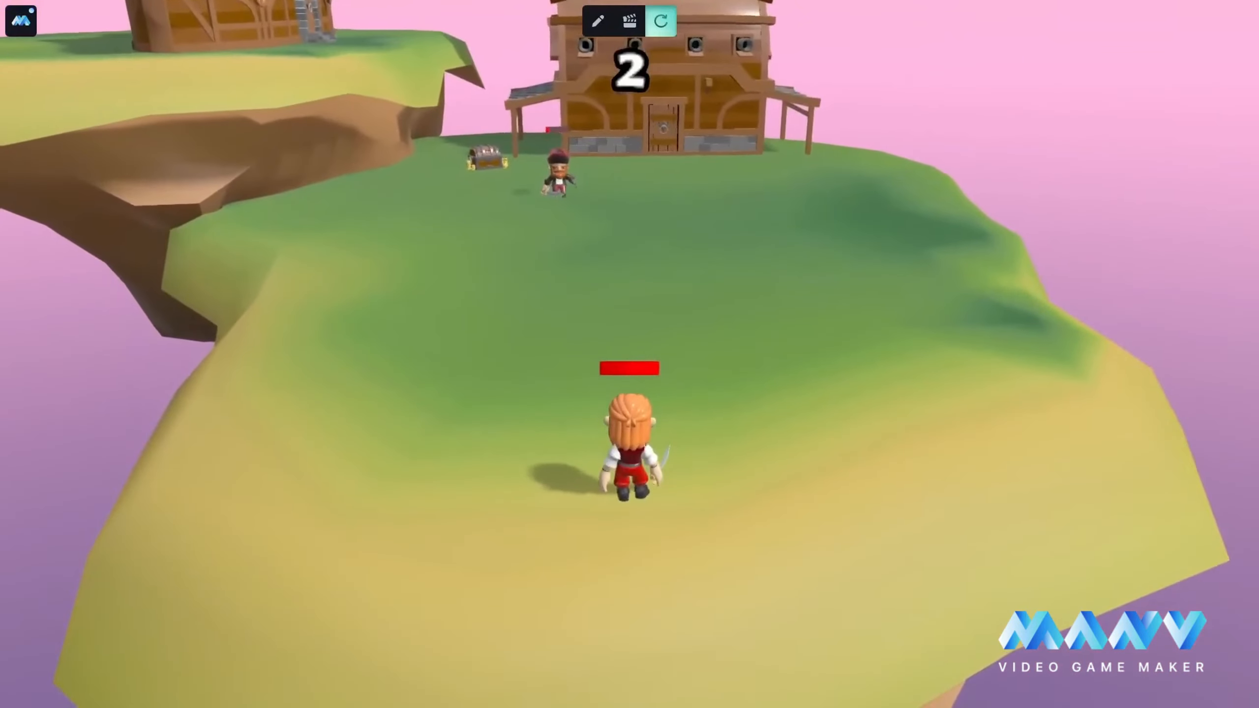
pyautogui.press('w')
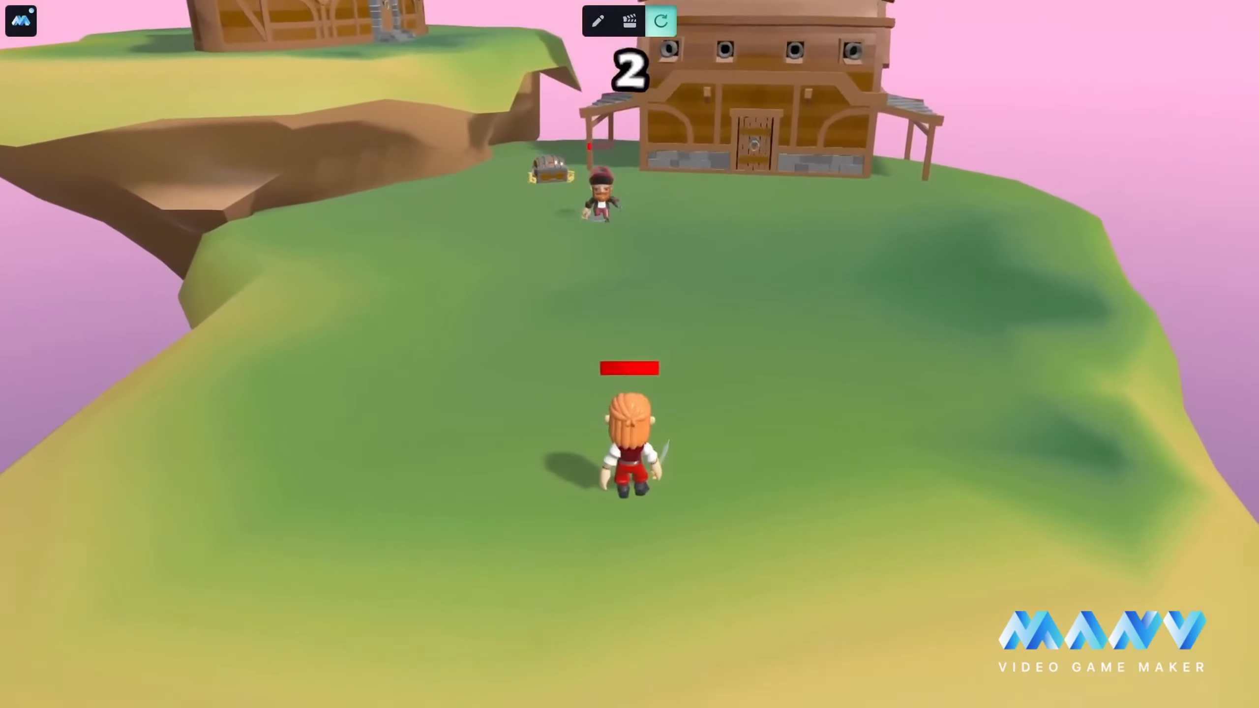
pyautogui.press('w')
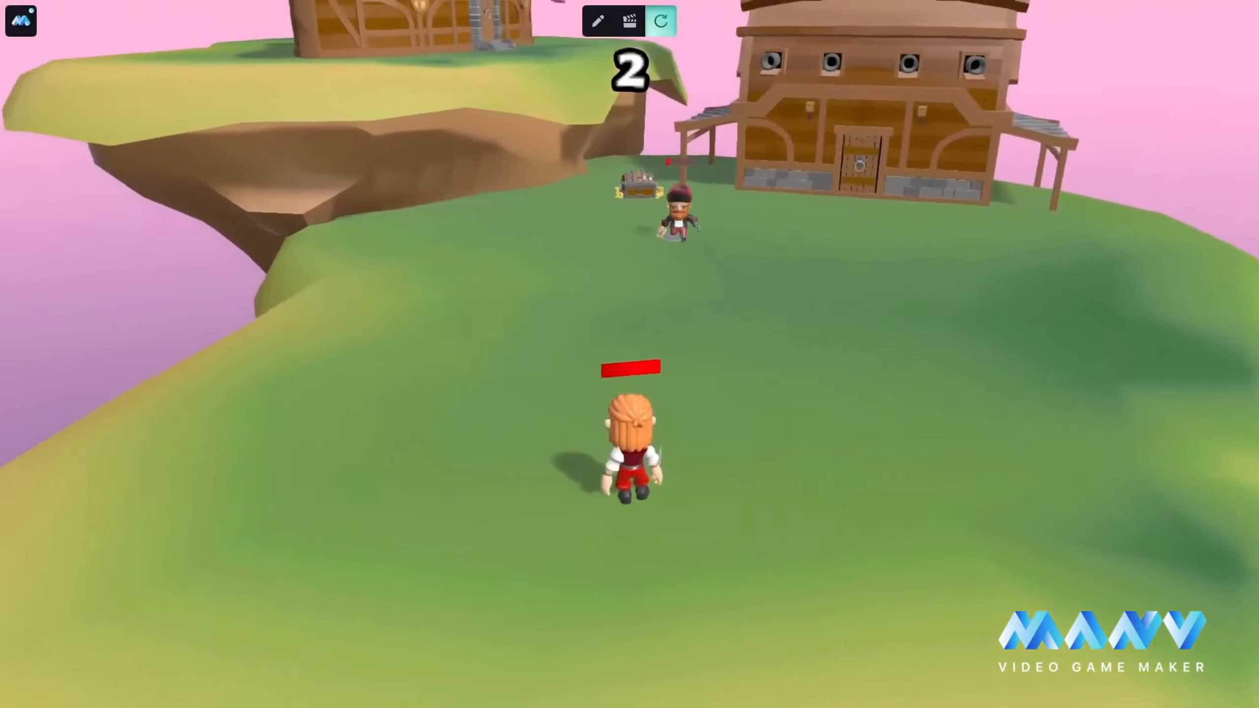
pyautogui.press('w')
pyautogui.press('w')
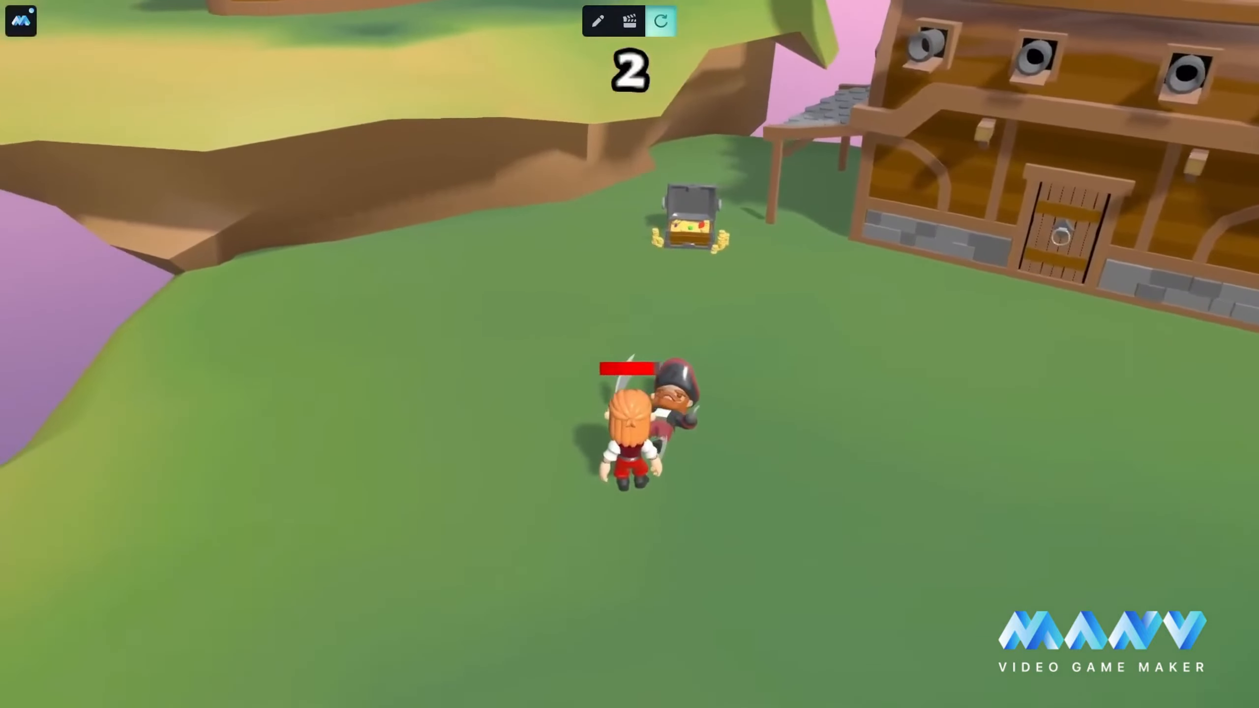
pyautogui.press('w')
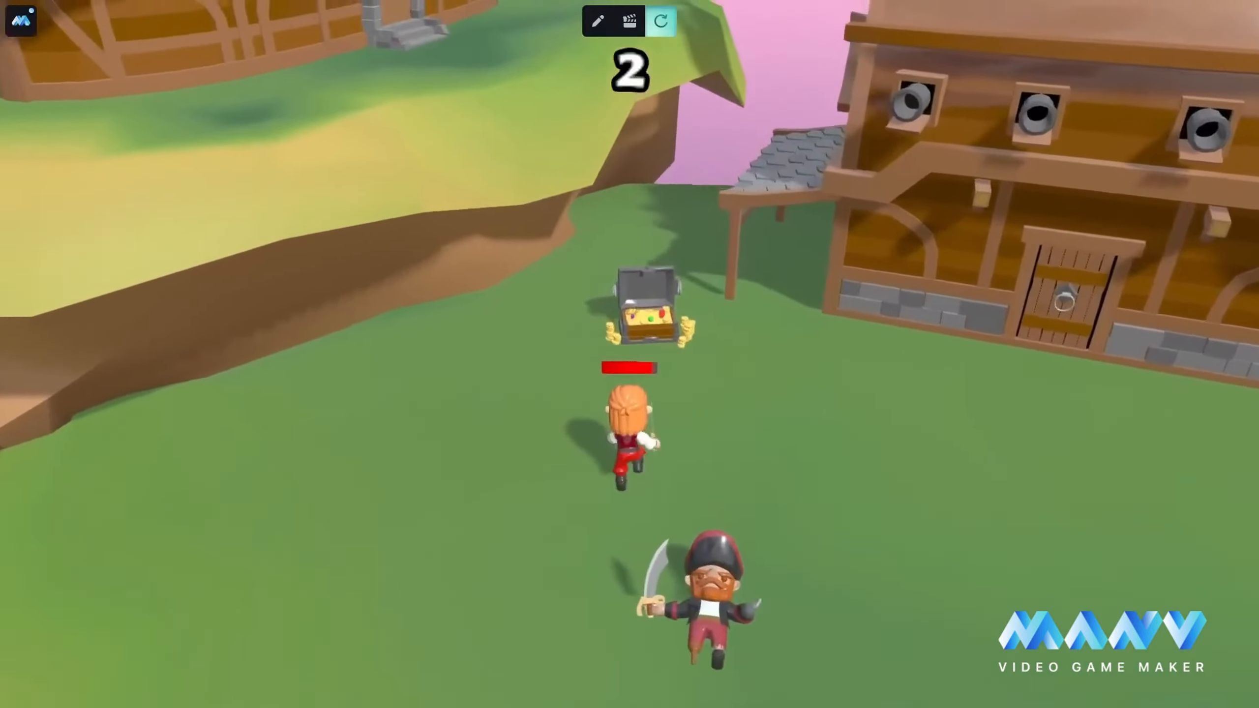